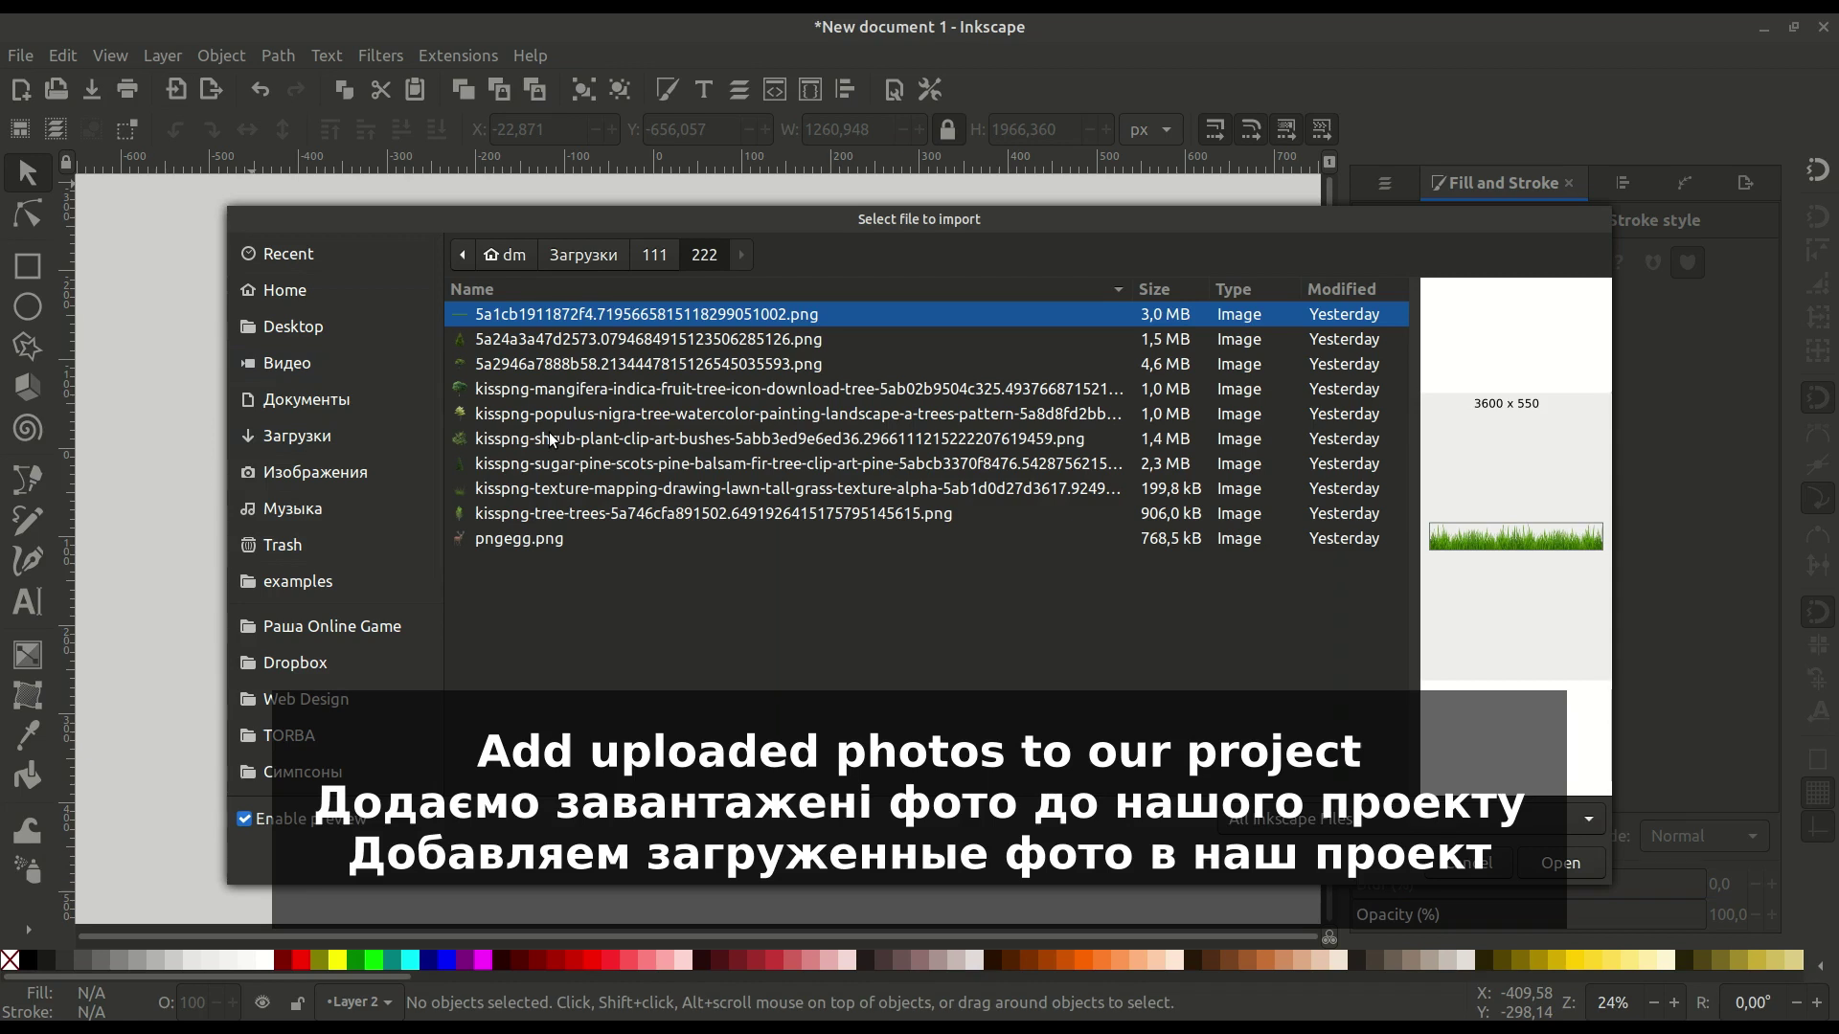
# Import all ten PNG images from the 222 folder, embedding each one with the resolution from file.
pyautogui.keyDown('shift'); pyautogui.click(543, 544); pyautogui.keyUp('shift')
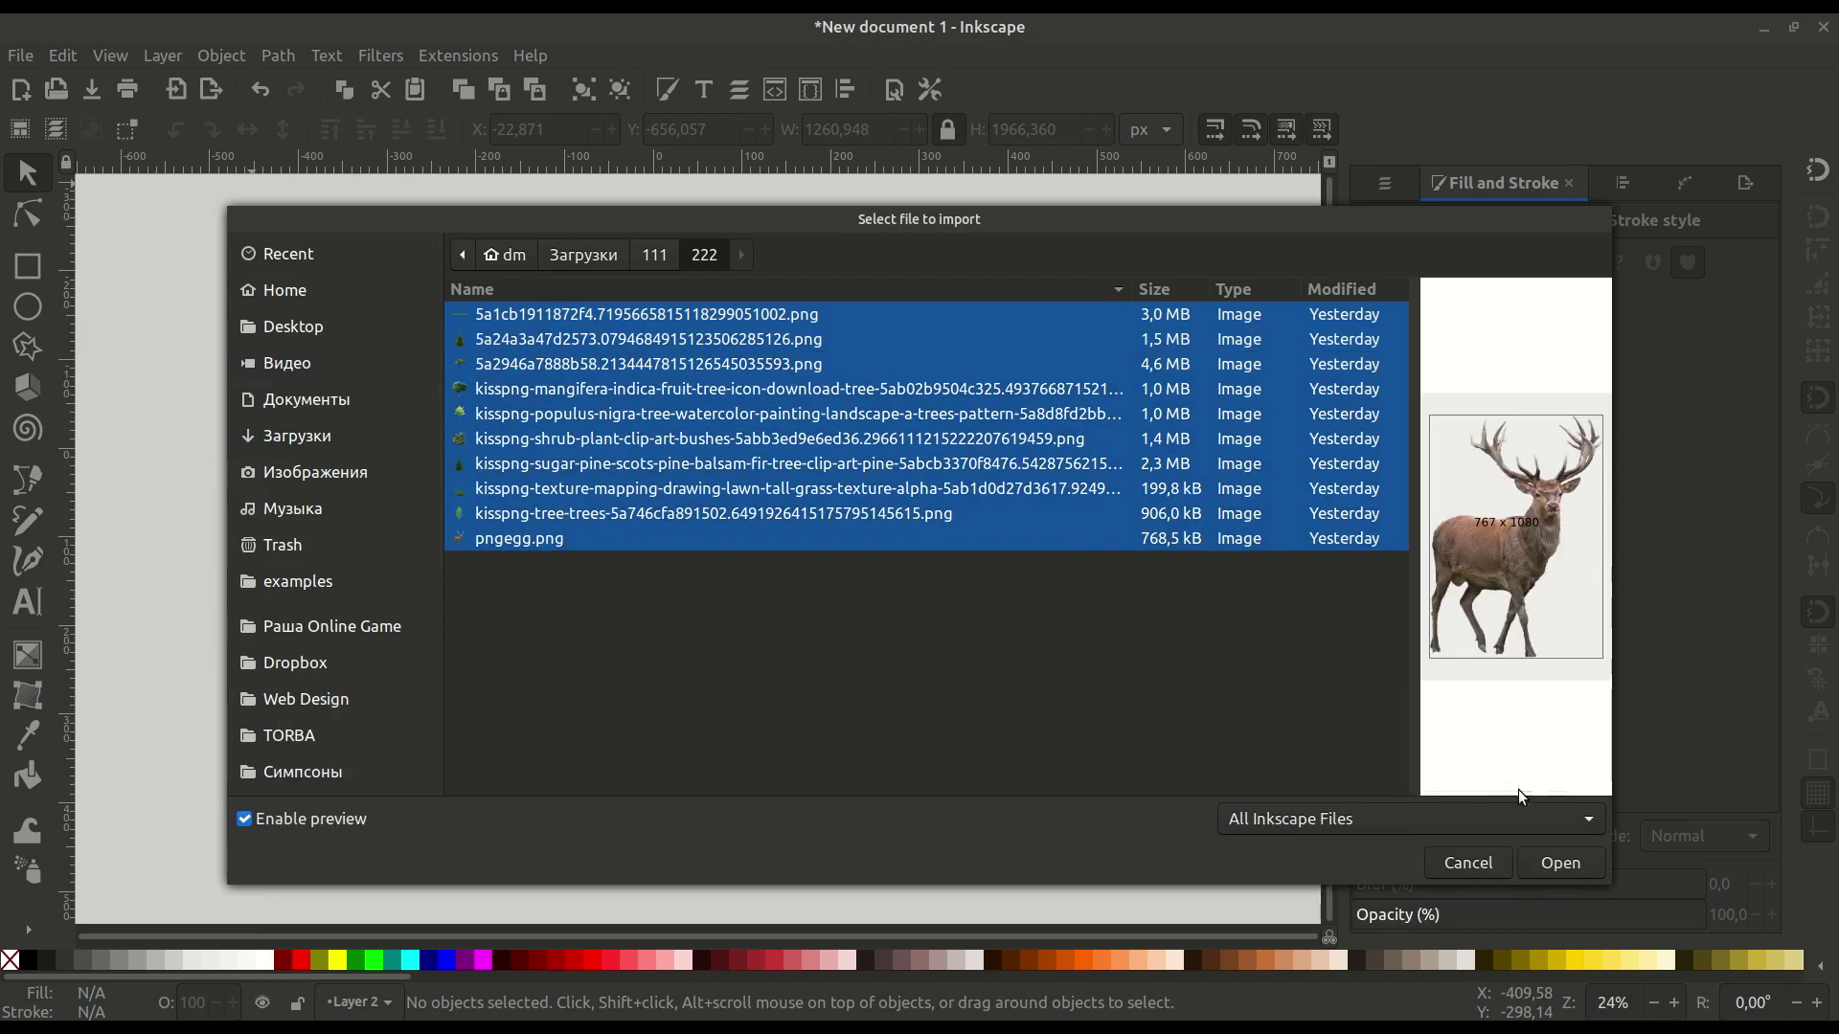
pyautogui.click(1448, 858)
pyautogui.click(1075, 608)
pyautogui.click(1076, 618)
pyautogui.click(1079, 614)
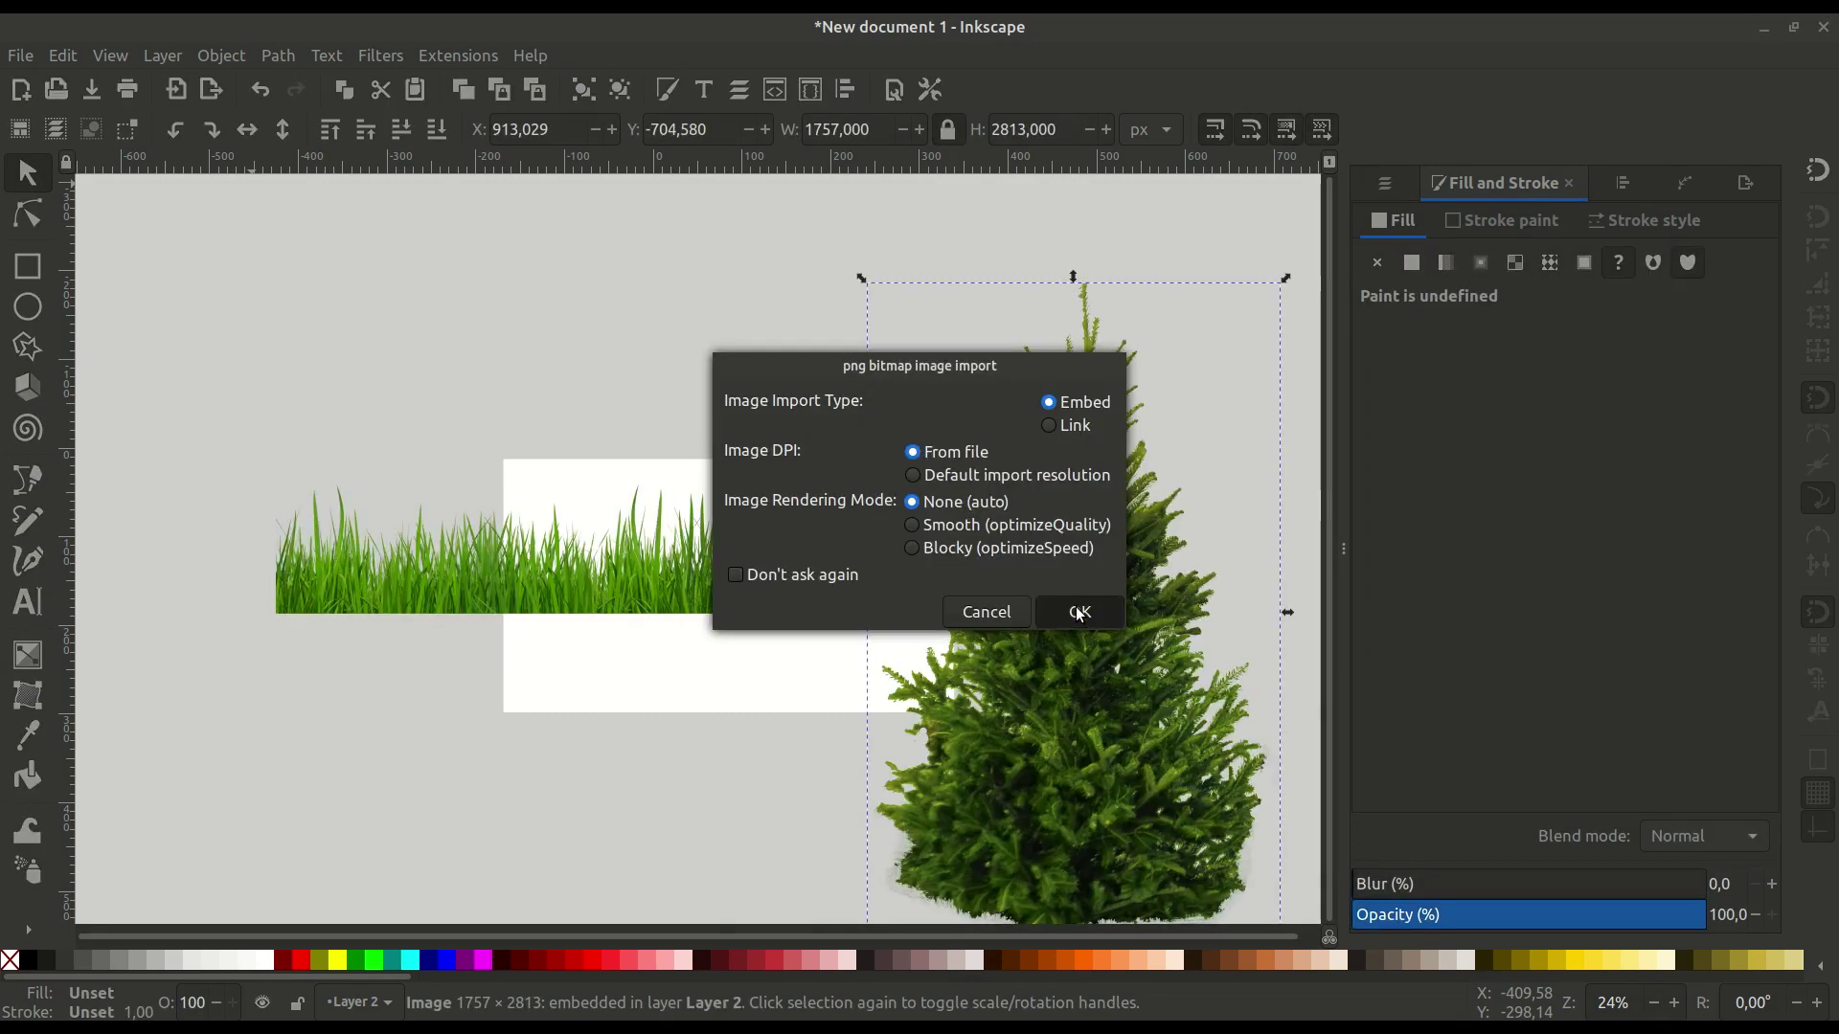
pyautogui.click(1079, 614)
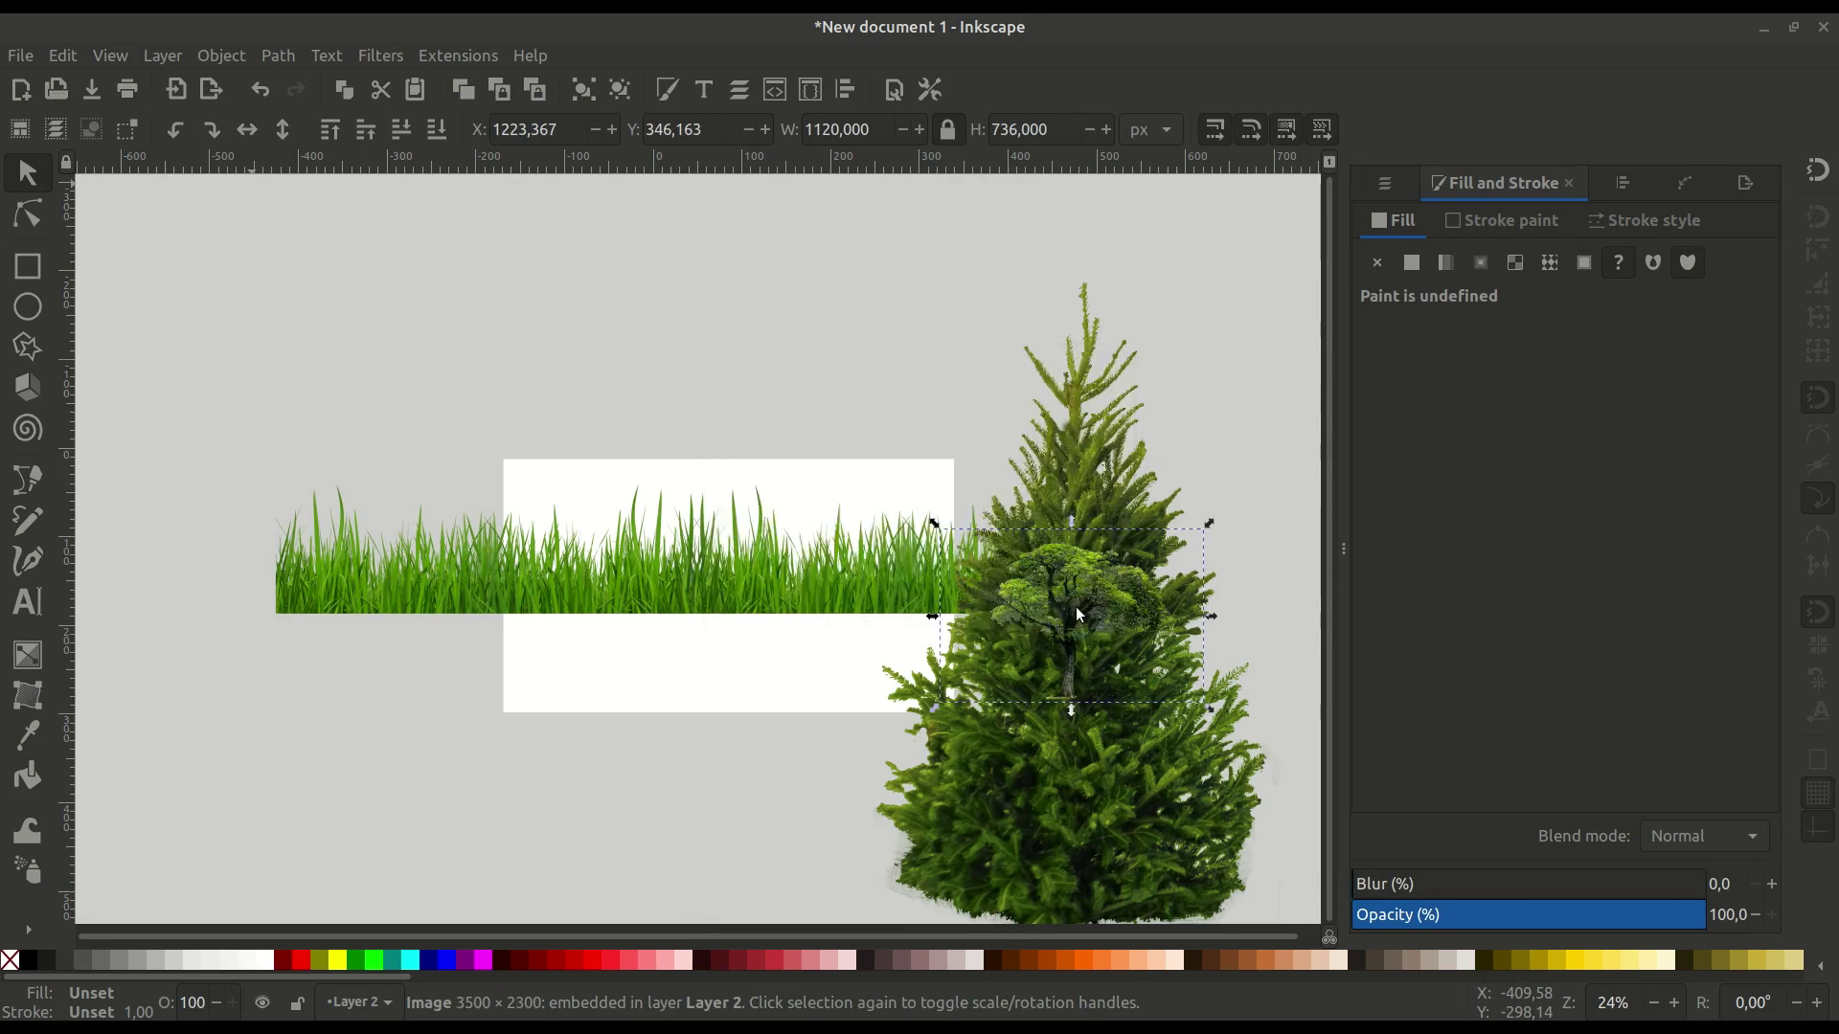
pyautogui.click(1077, 609)
# Separate the stacked imported pictures by placing the trees and plants apart around the white page.
pyautogui.moveTo(916, 449); pyautogui.dragTo(673, 801)
pyautogui.moveTo(1042, 697); pyautogui.dragTo(860, 688)
pyautogui.moveTo(1106, 271); pyautogui.dragTo(860, 761)
pyautogui.moveTo(761, 867); pyautogui.dragTo(964, 706)
pyautogui.moveTo(1061, 647); pyautogui.dragTo(1027, 684)
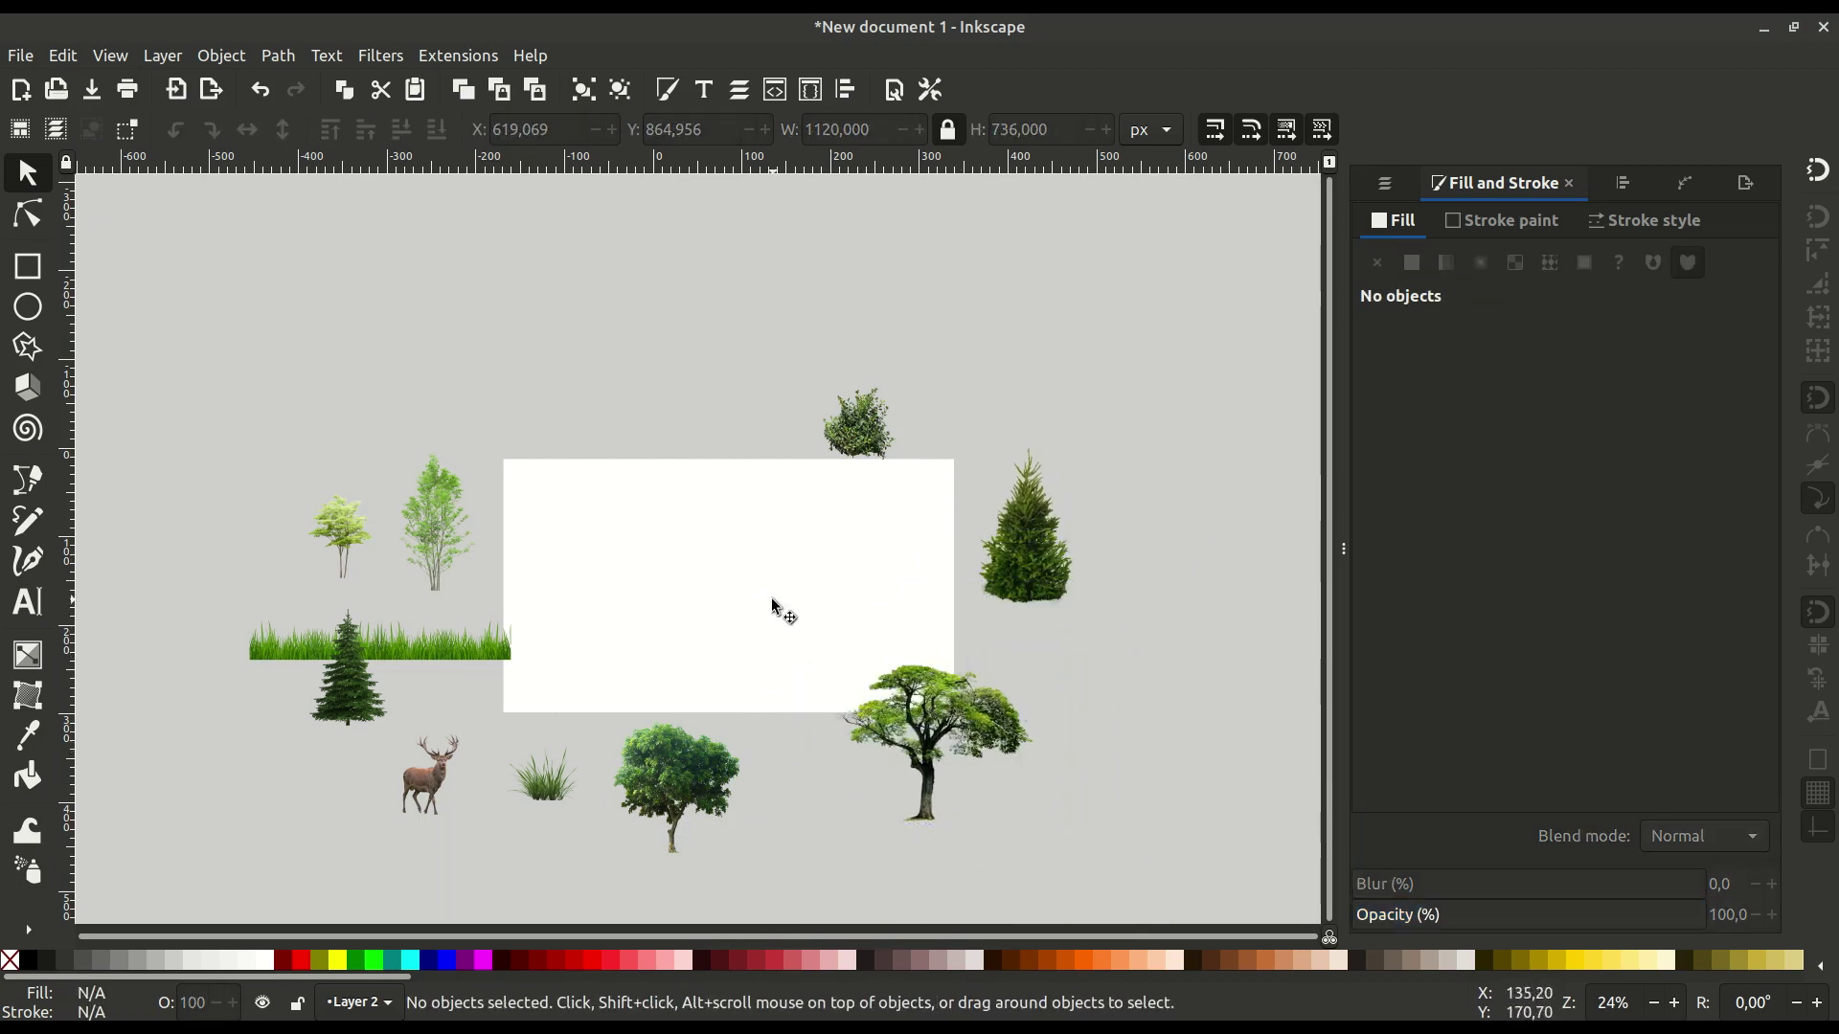
# Move the round tree, both light green trees, dark spruce, grass strip and deer closer to the page, then clear the selection.
pyautogui.moveTo(673, 771); pyautogui.dragTo(709, 688)
pyautogui.moveTo(442, 541); pyautogui.dragTo(648, 512)
pyautogui.moveTo(359, 554); pyautogui.dragTo(536, 498)
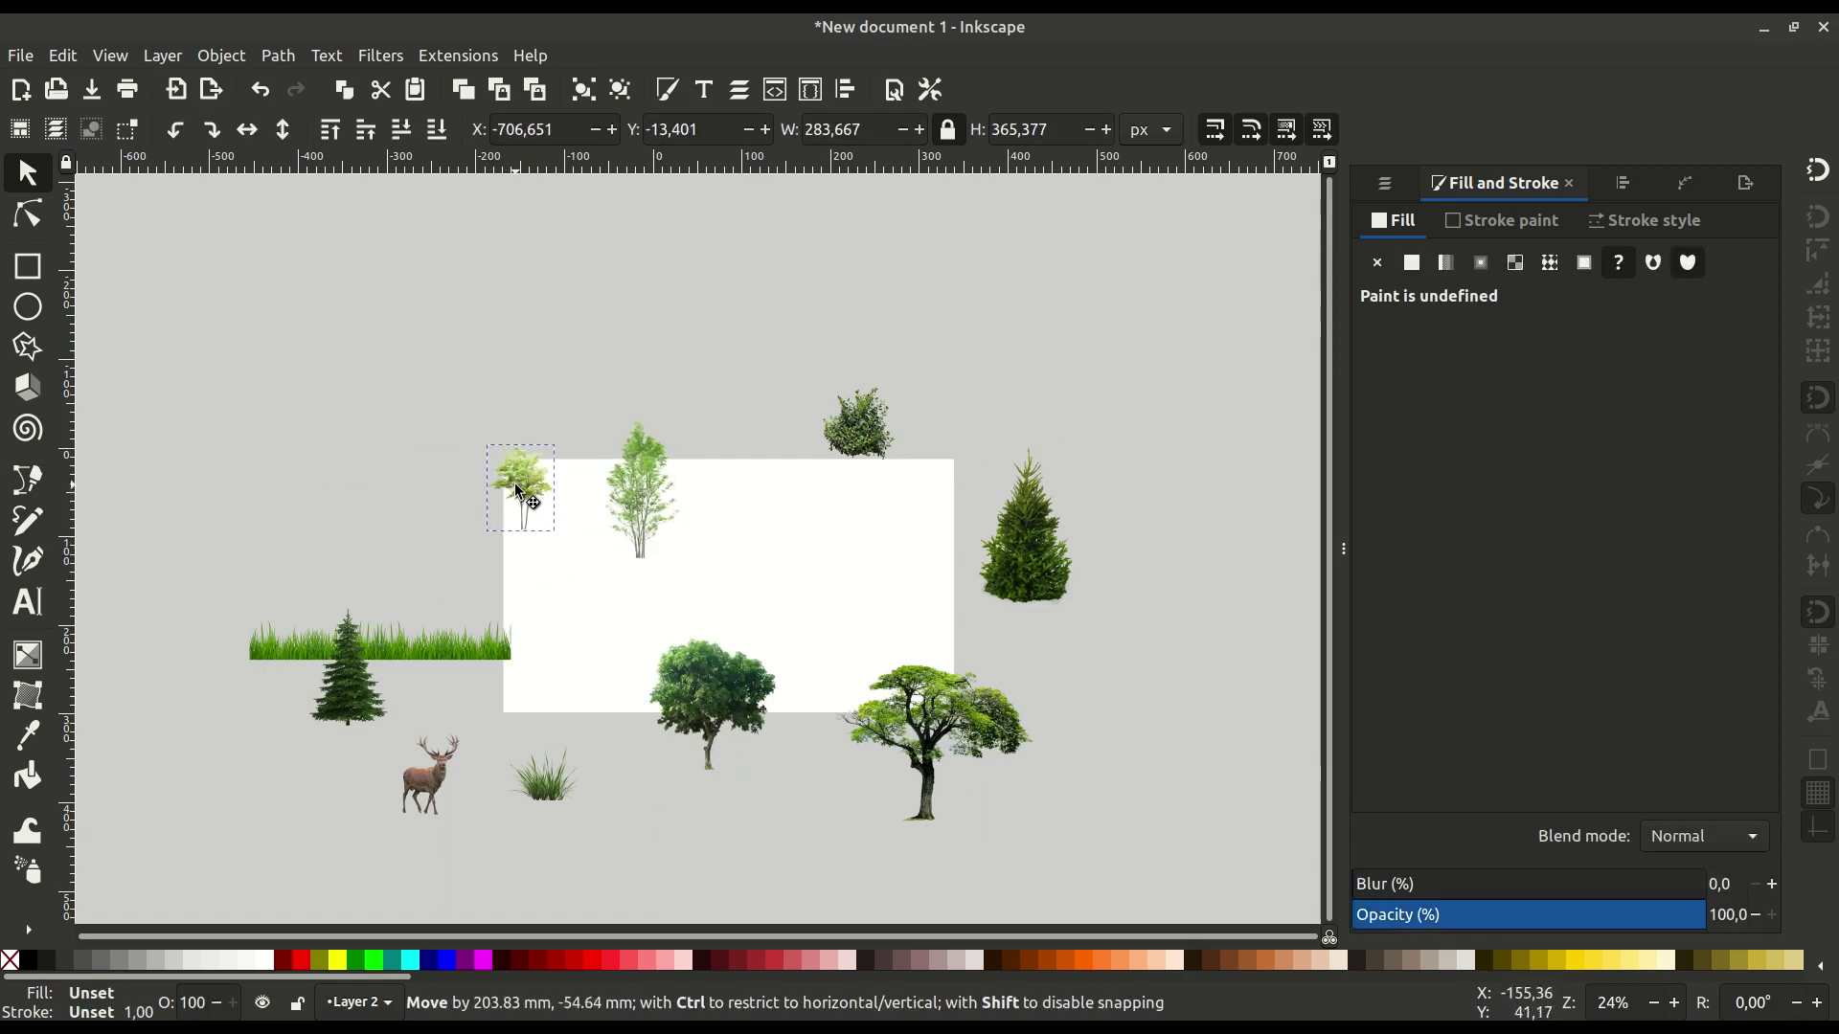
pyautogui.moveTo(369, 682); pyautogui.dragTo(809, 546)
pyautogui.moveTo(450, 651); pyautogui.dragTo(575, 603)
pyautogui.moveTo(428, 774); pyautogui.dragTo(462, 697)
pyautogui.click(1186, 795)
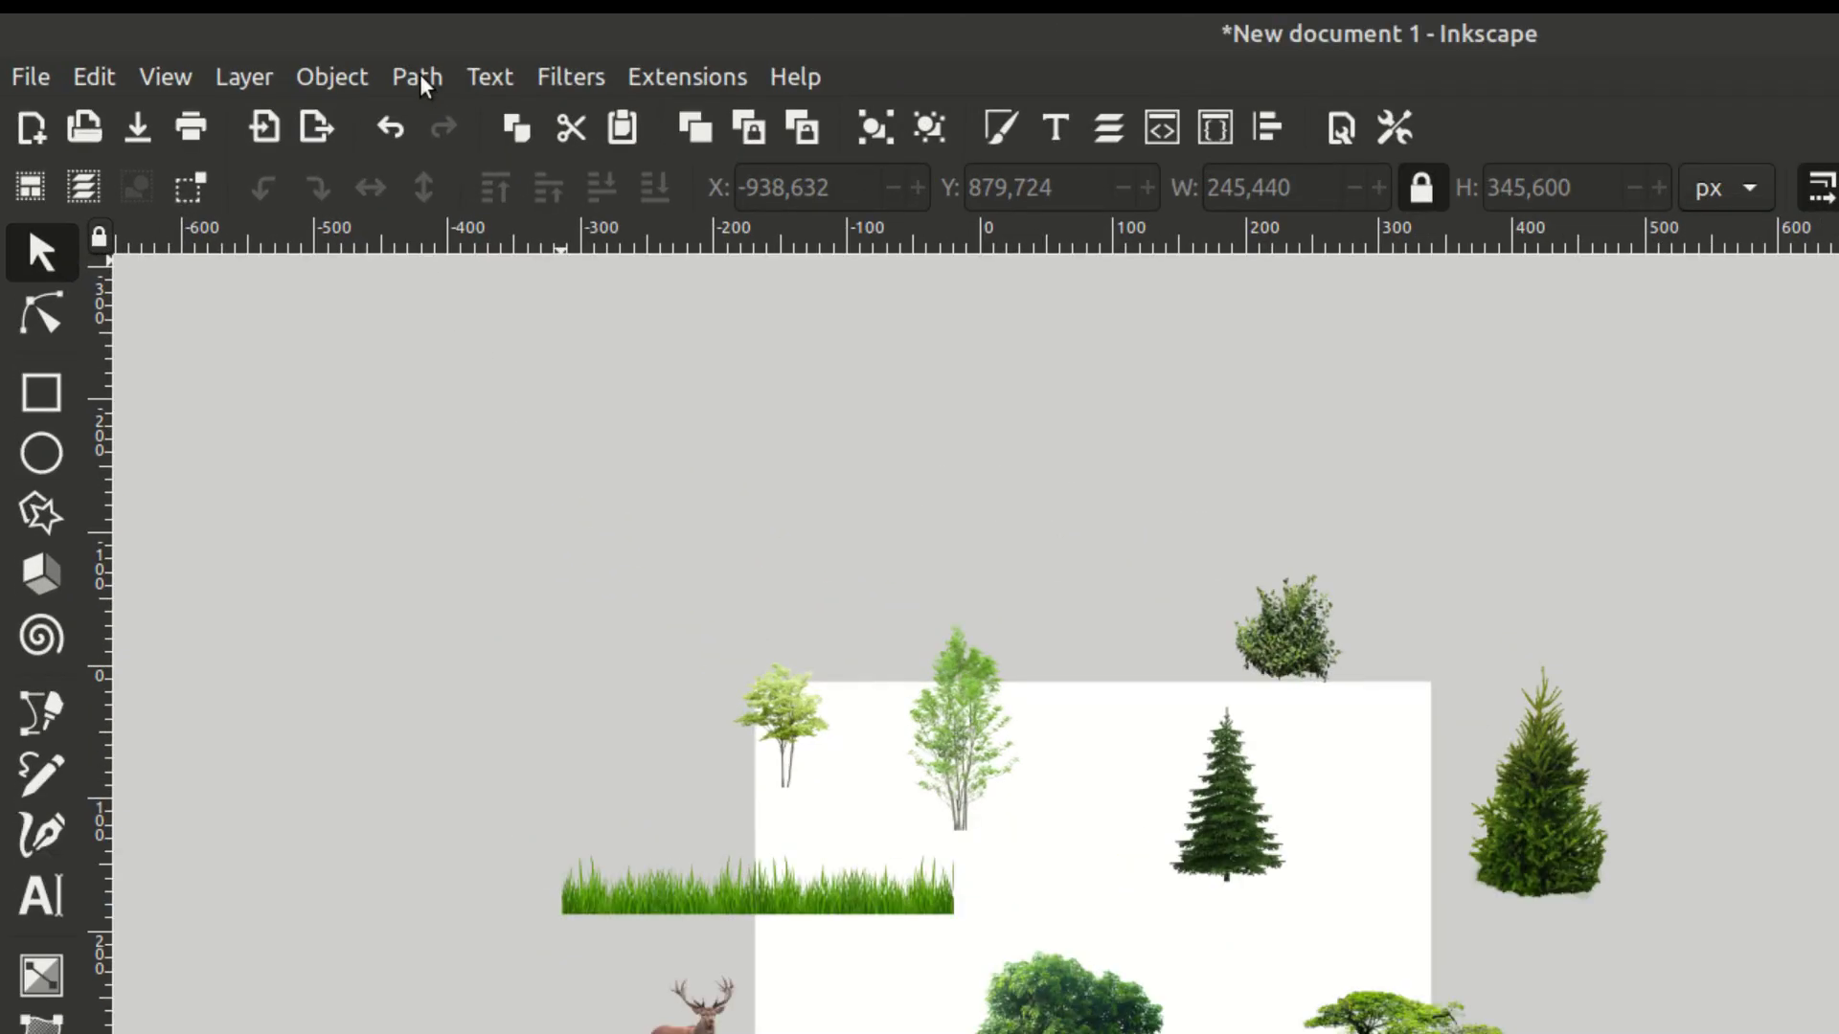
# Open Trace Bitmap and place its dialog clear of the pictures.
pyautogui.click(279, 56)
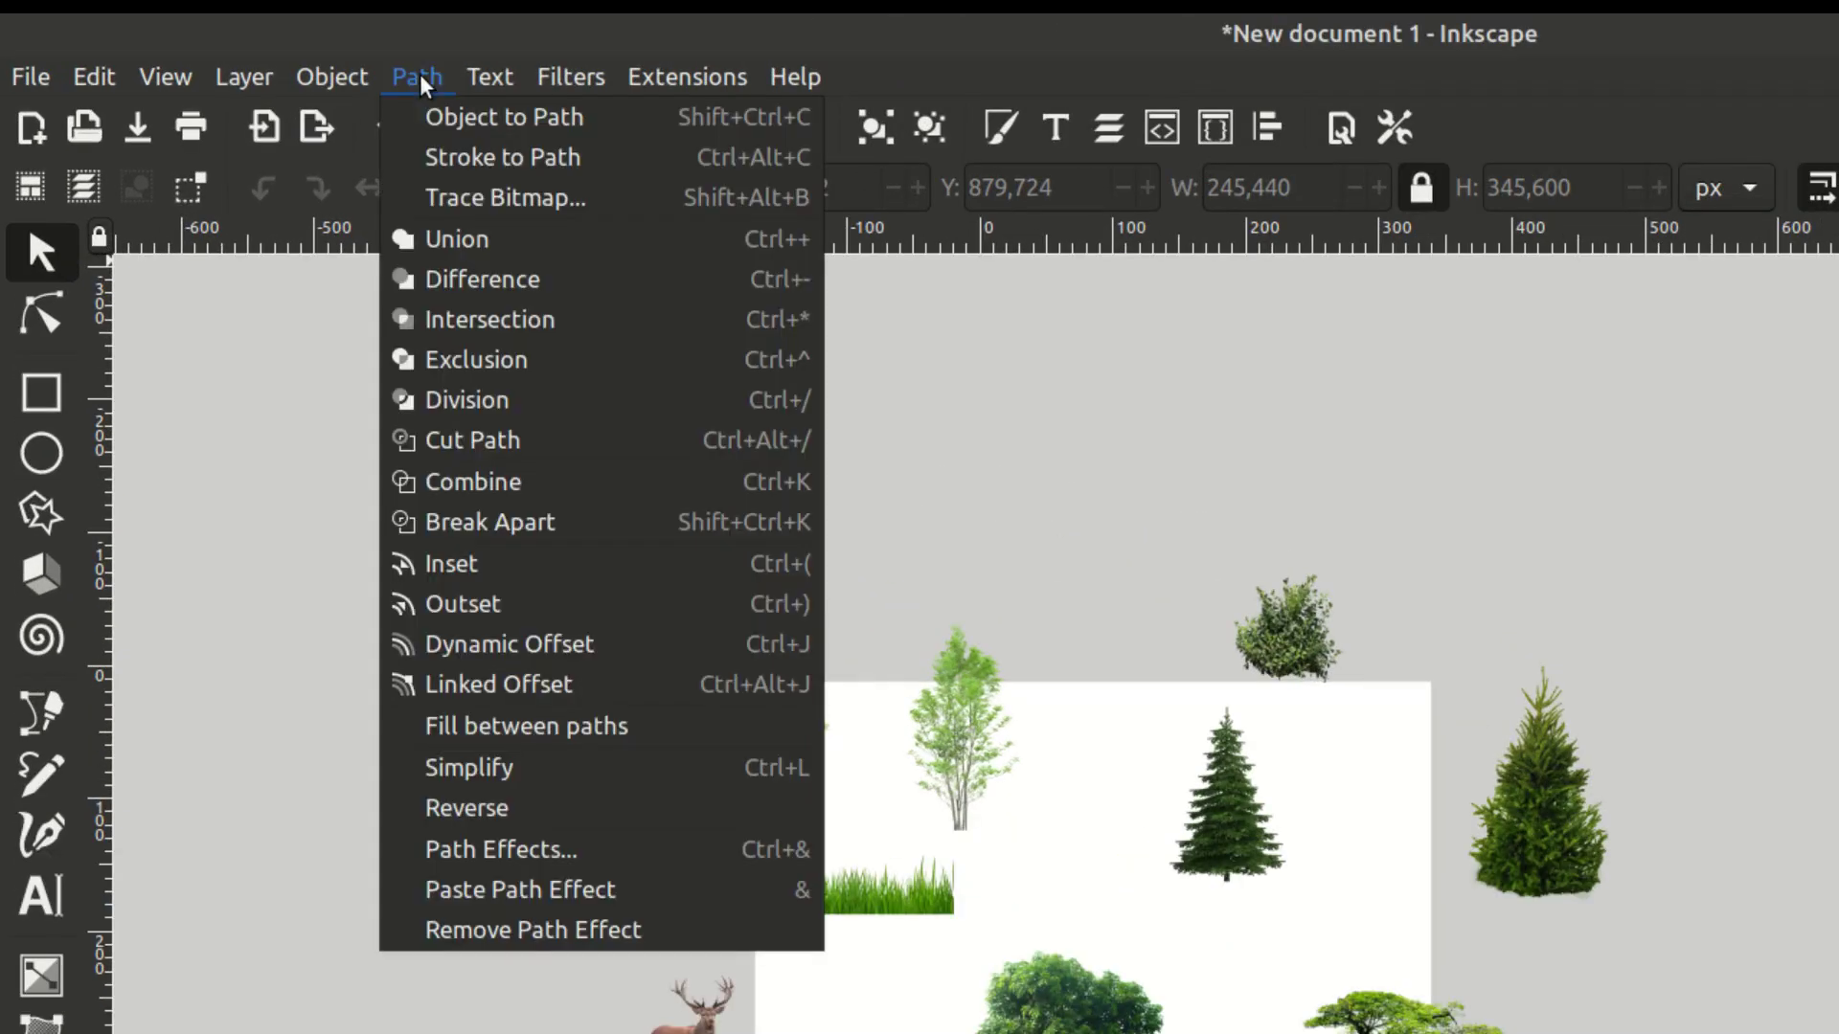
pyautogui.click(626, 192)
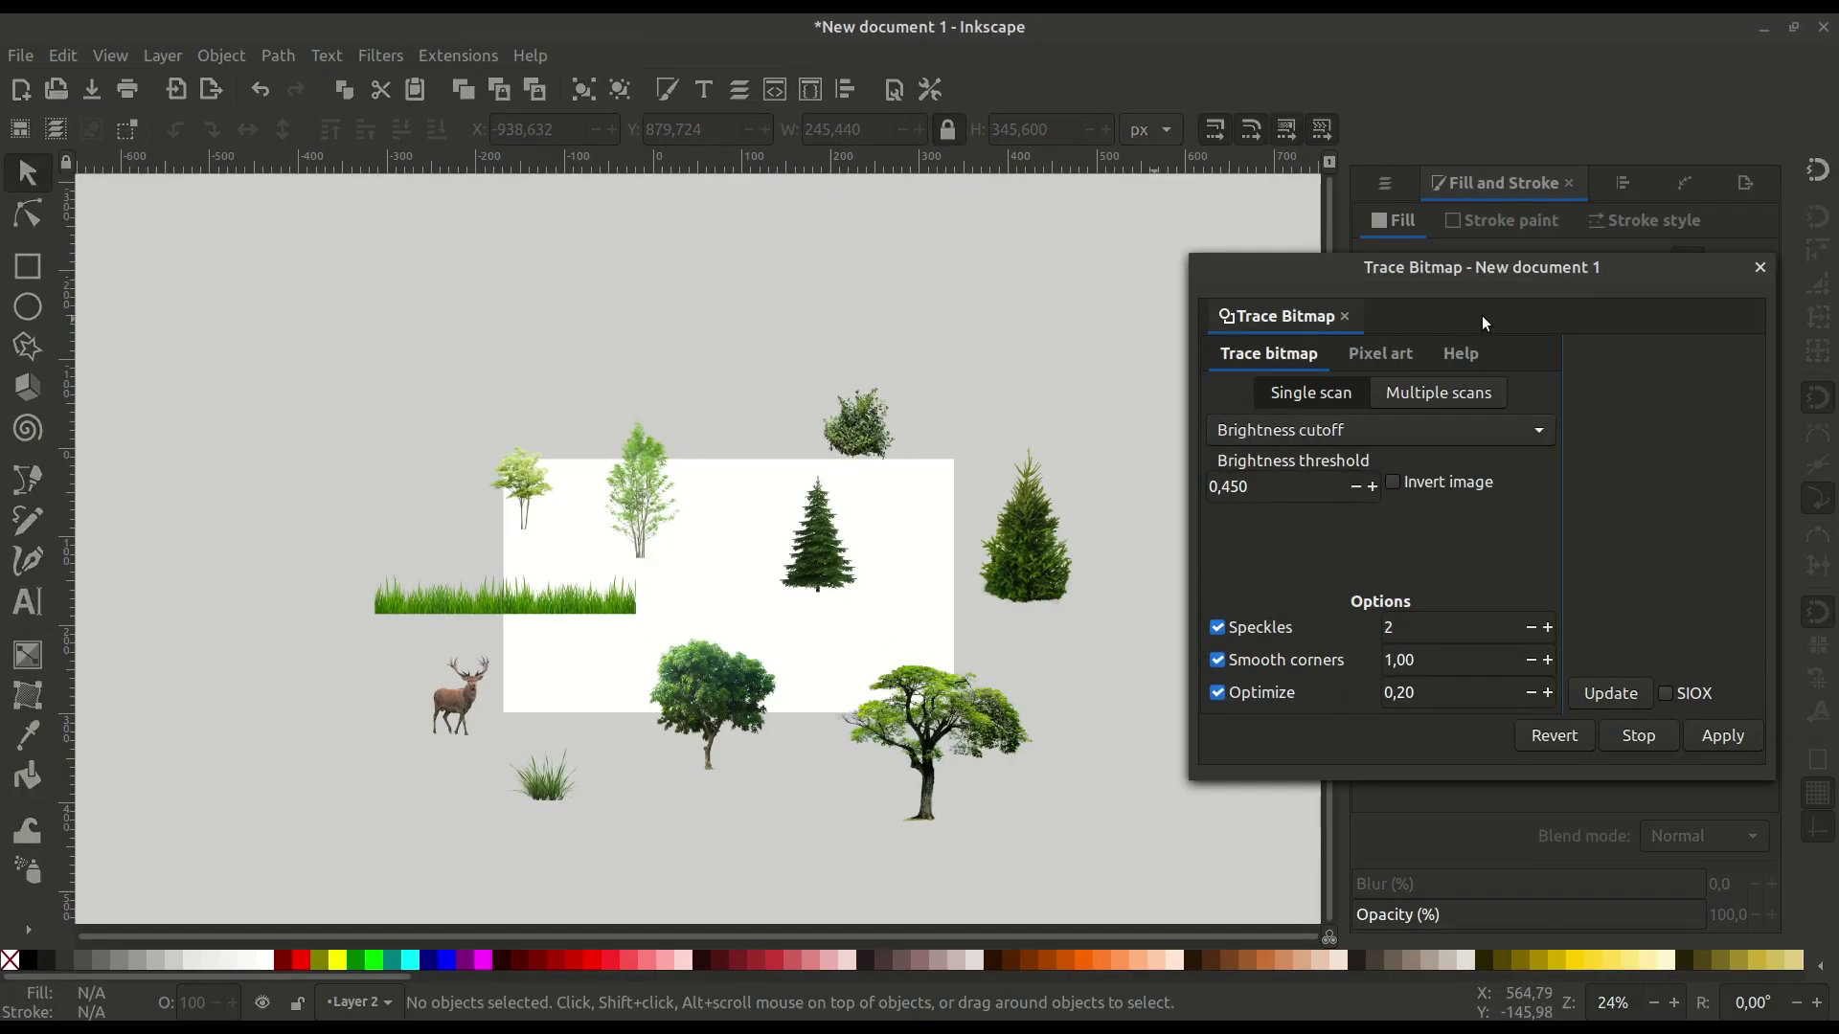
pyautogui.moveTo(1486, 273); pyautogui.dragTo(1426, 263)
# Trace the large spreading tree with brightness threshold 0,750 and move its silhouette to the upper left outside the page.
pyautogui.click(973, 705)
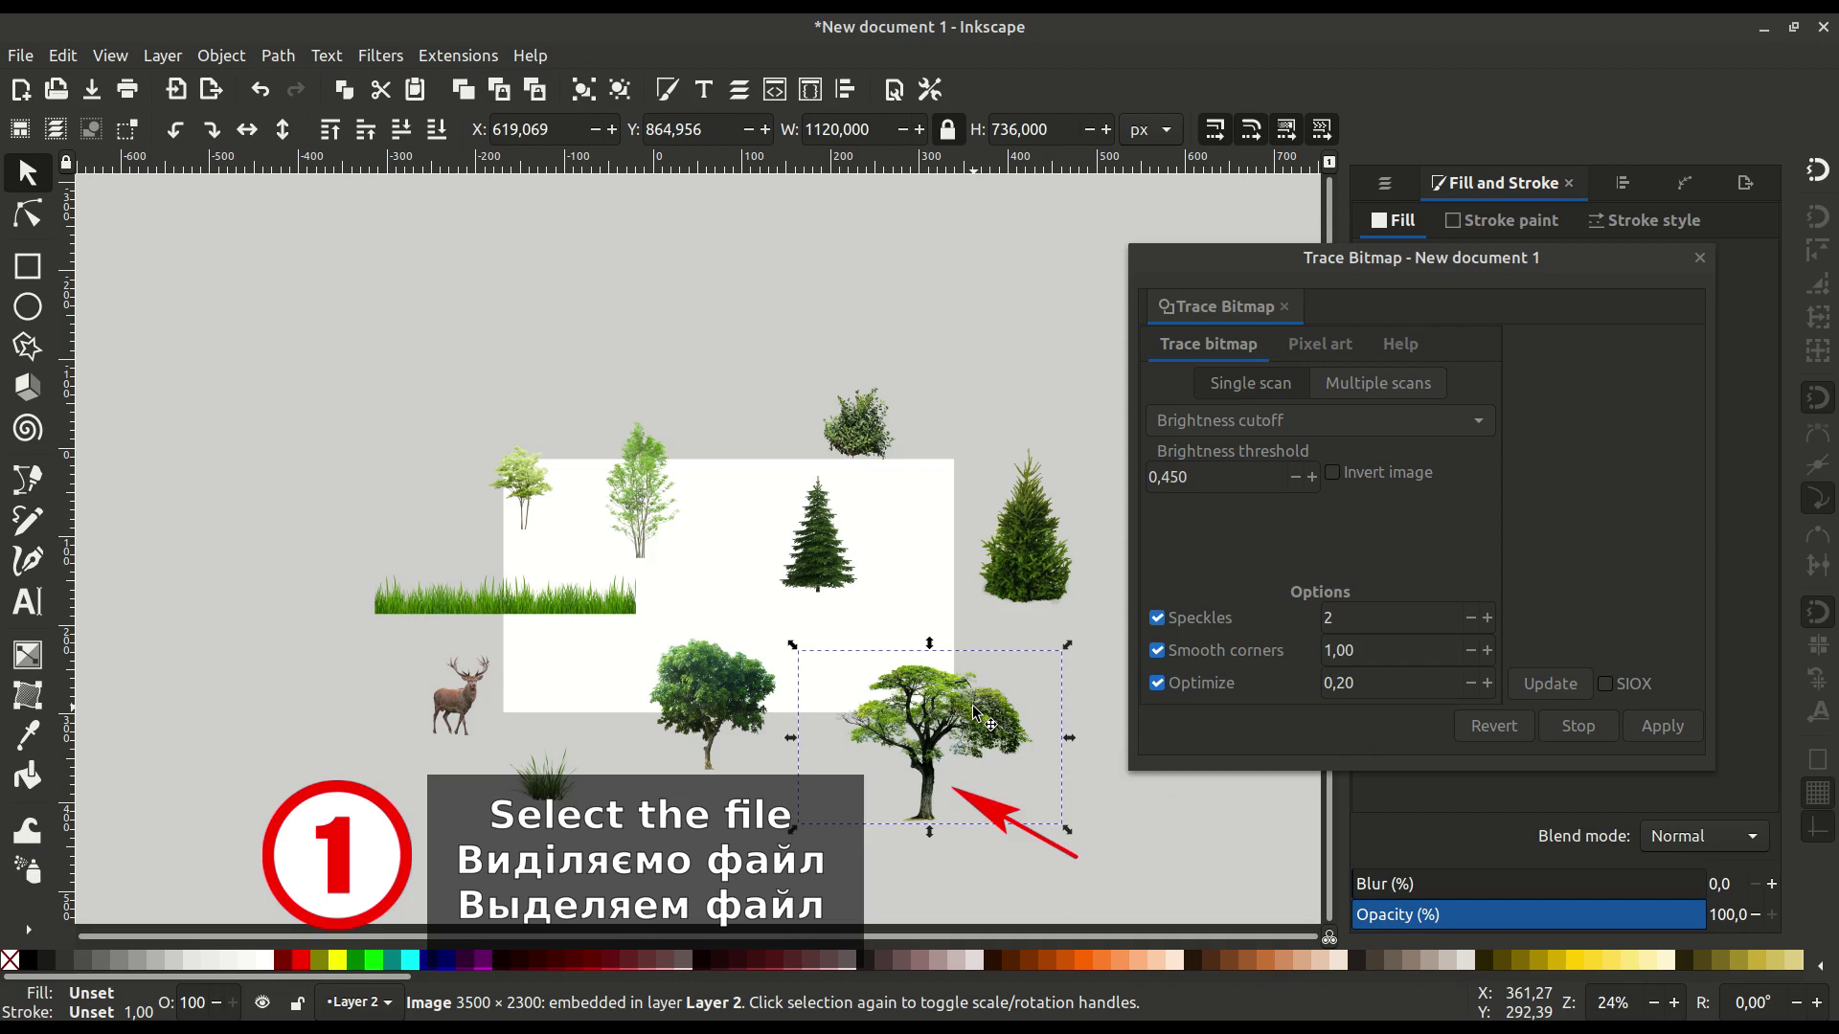
pyautogui.click(1553, 684)
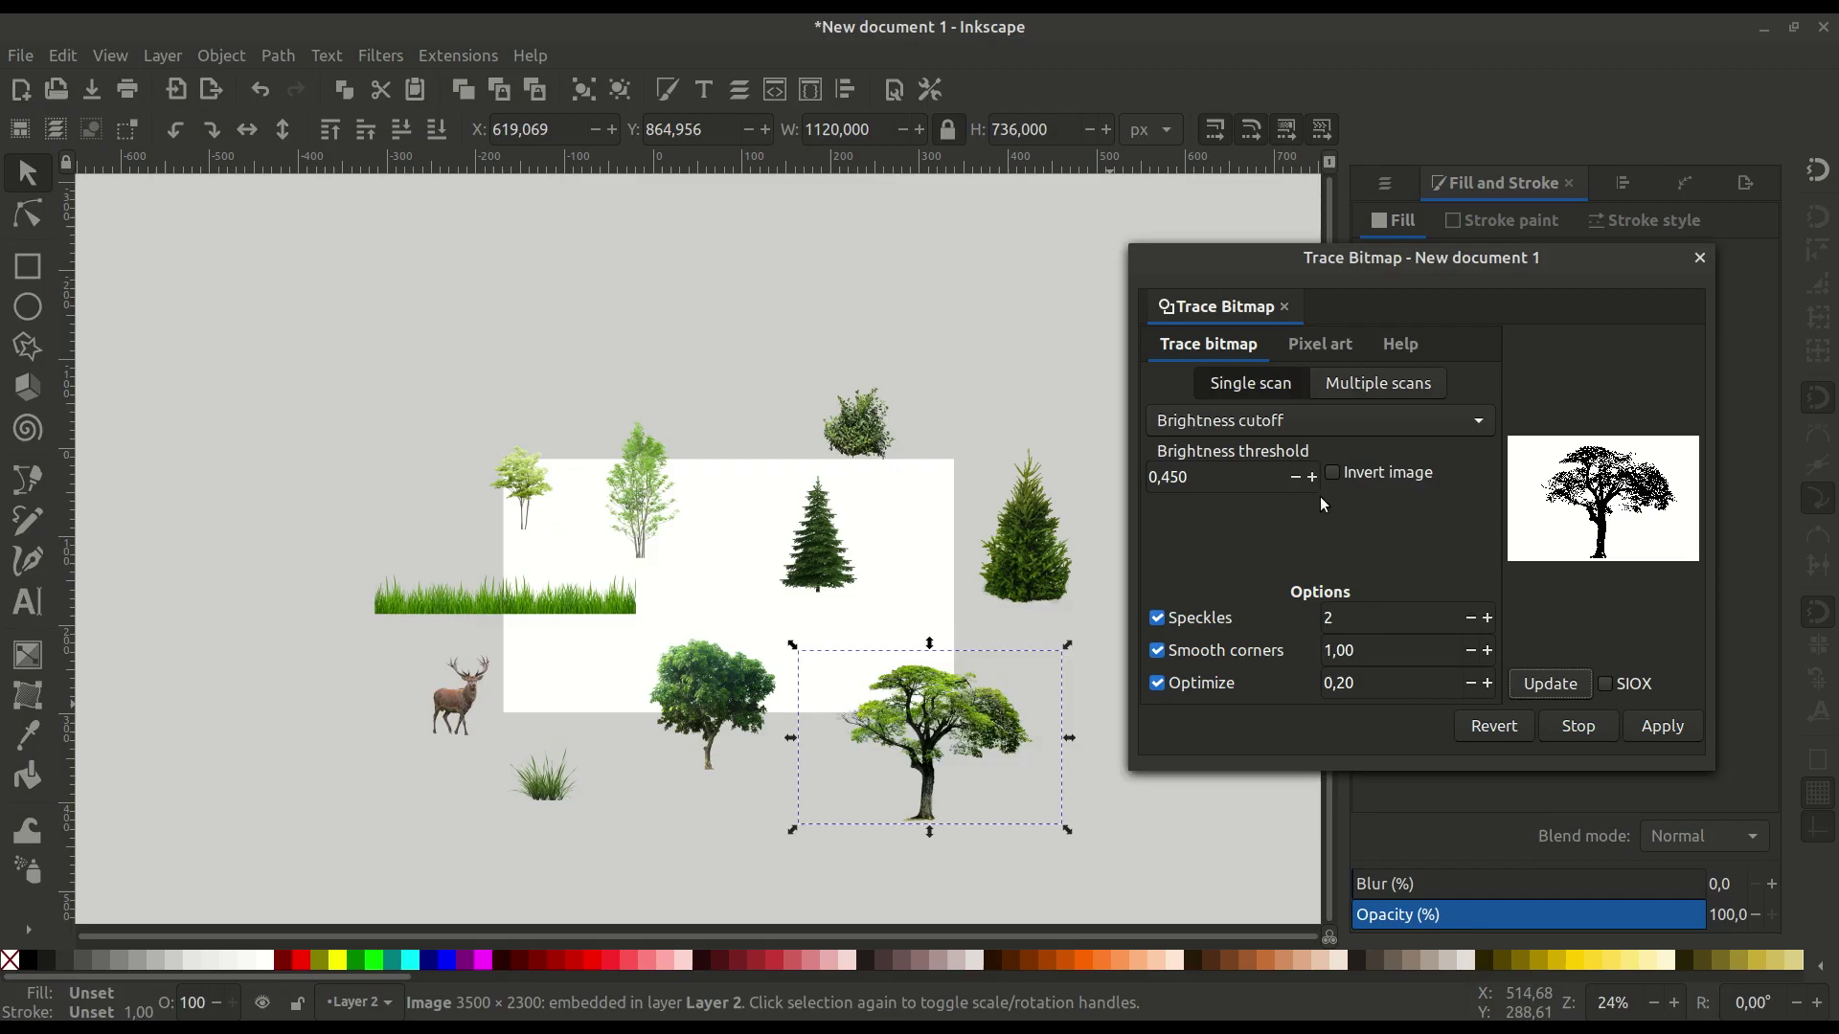
pyautogui.click(1313, 475)
pyautogui.click(1536, 686)
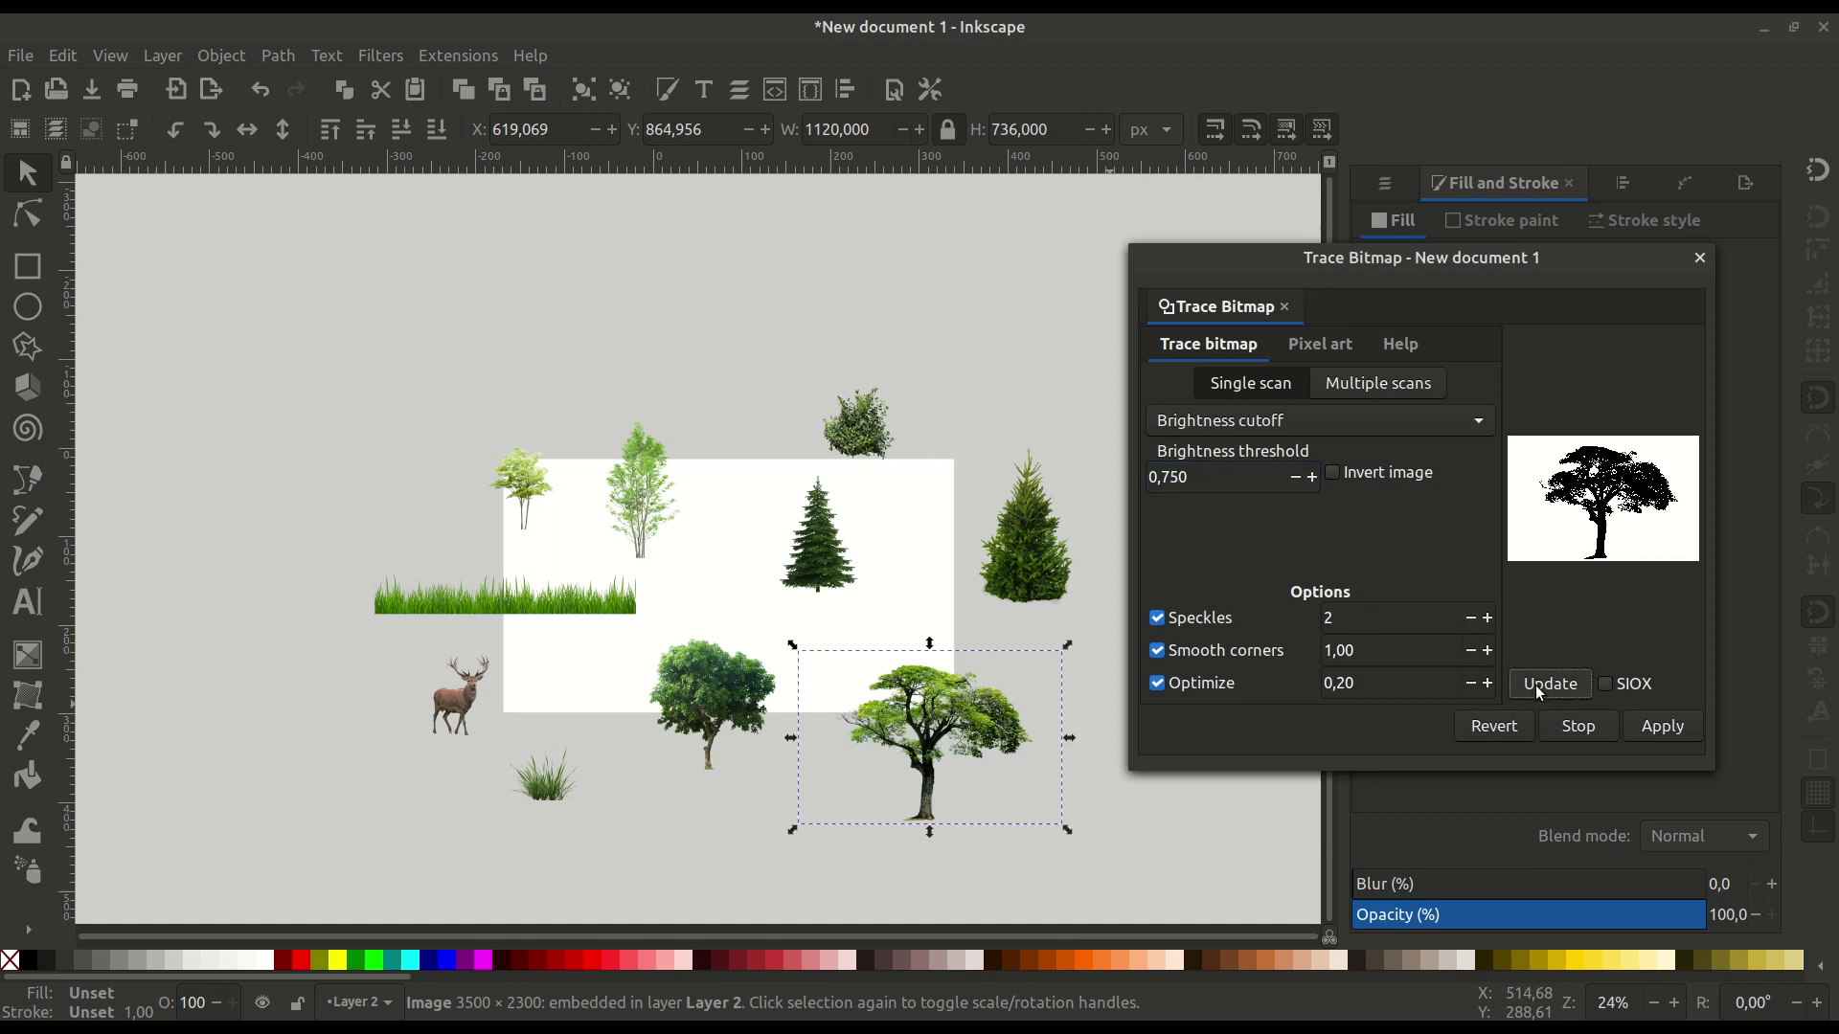
pyautogui.click(1668, 734)
pyautogui.moveTo(999, 756)
pyautogui.mouseDown()
pyautogui.moveTo(702, 450)
pyautogui.moveTo(398, 351)
pyautogui.mouseUp()
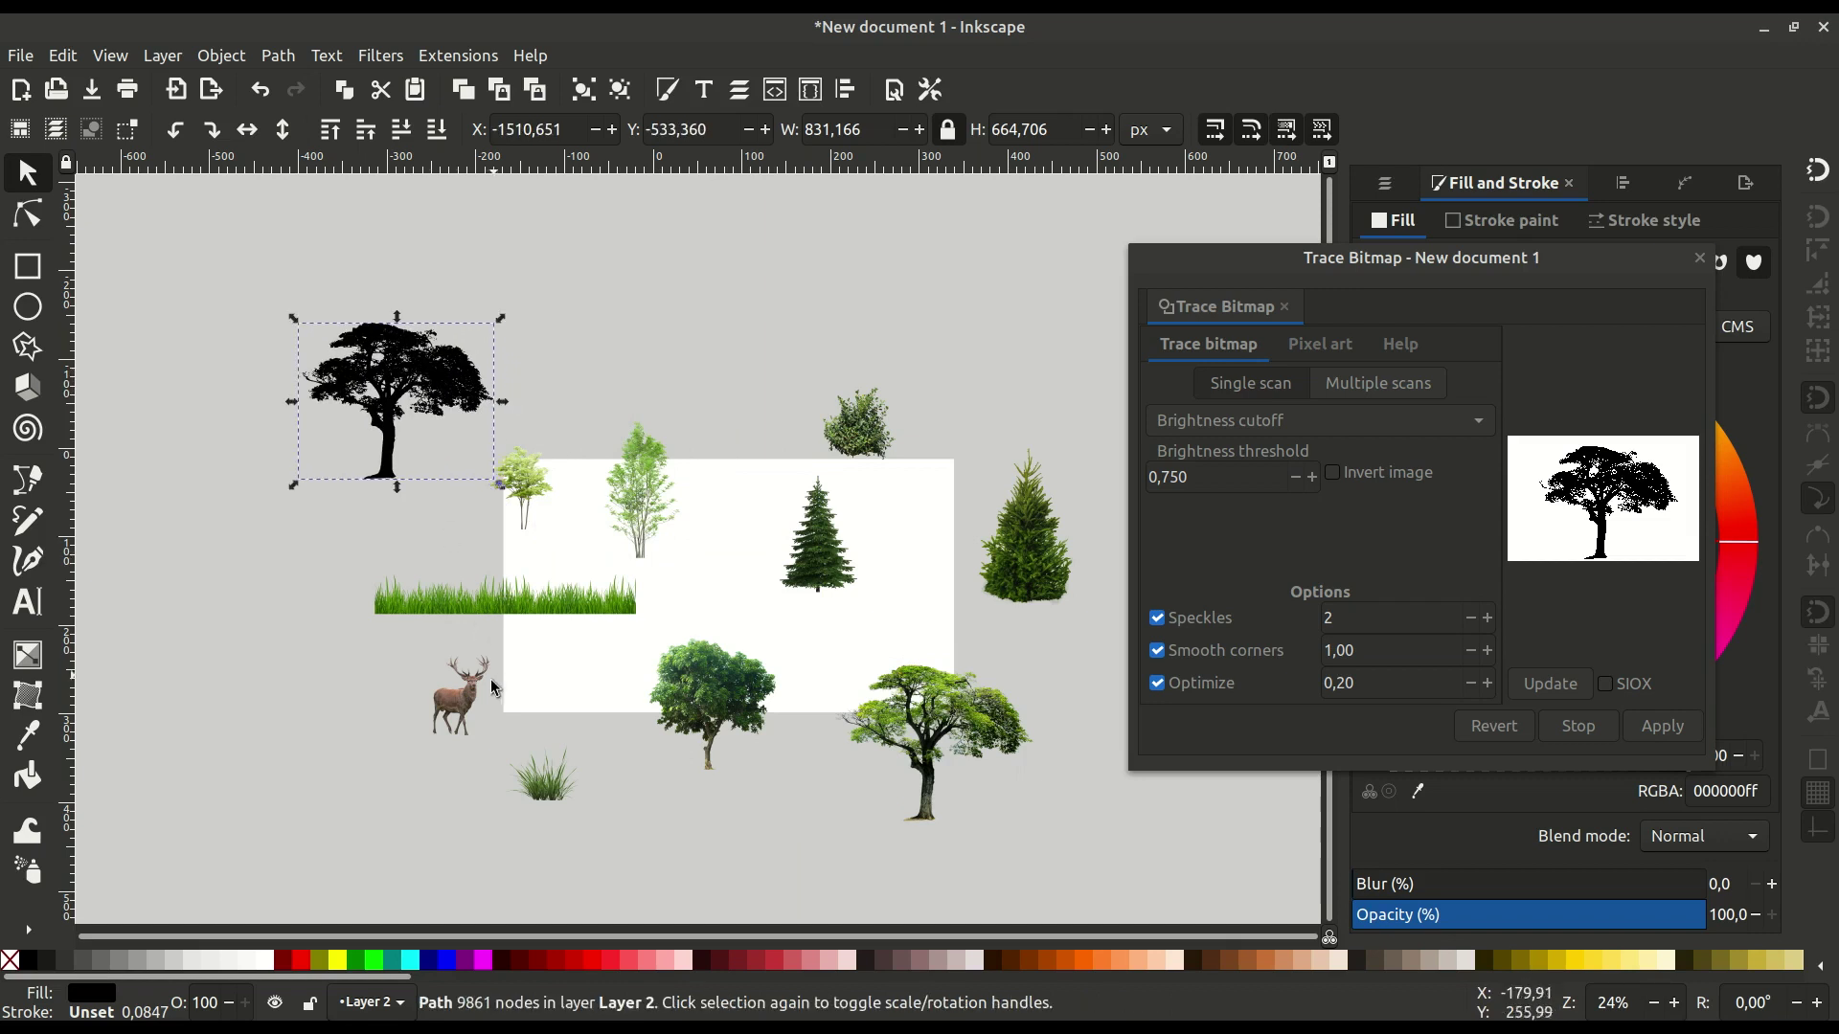
# Trace the deer picture with brightness threshold 0,920 and move its silhouette above the page.
pyautogui.click(469, 707)
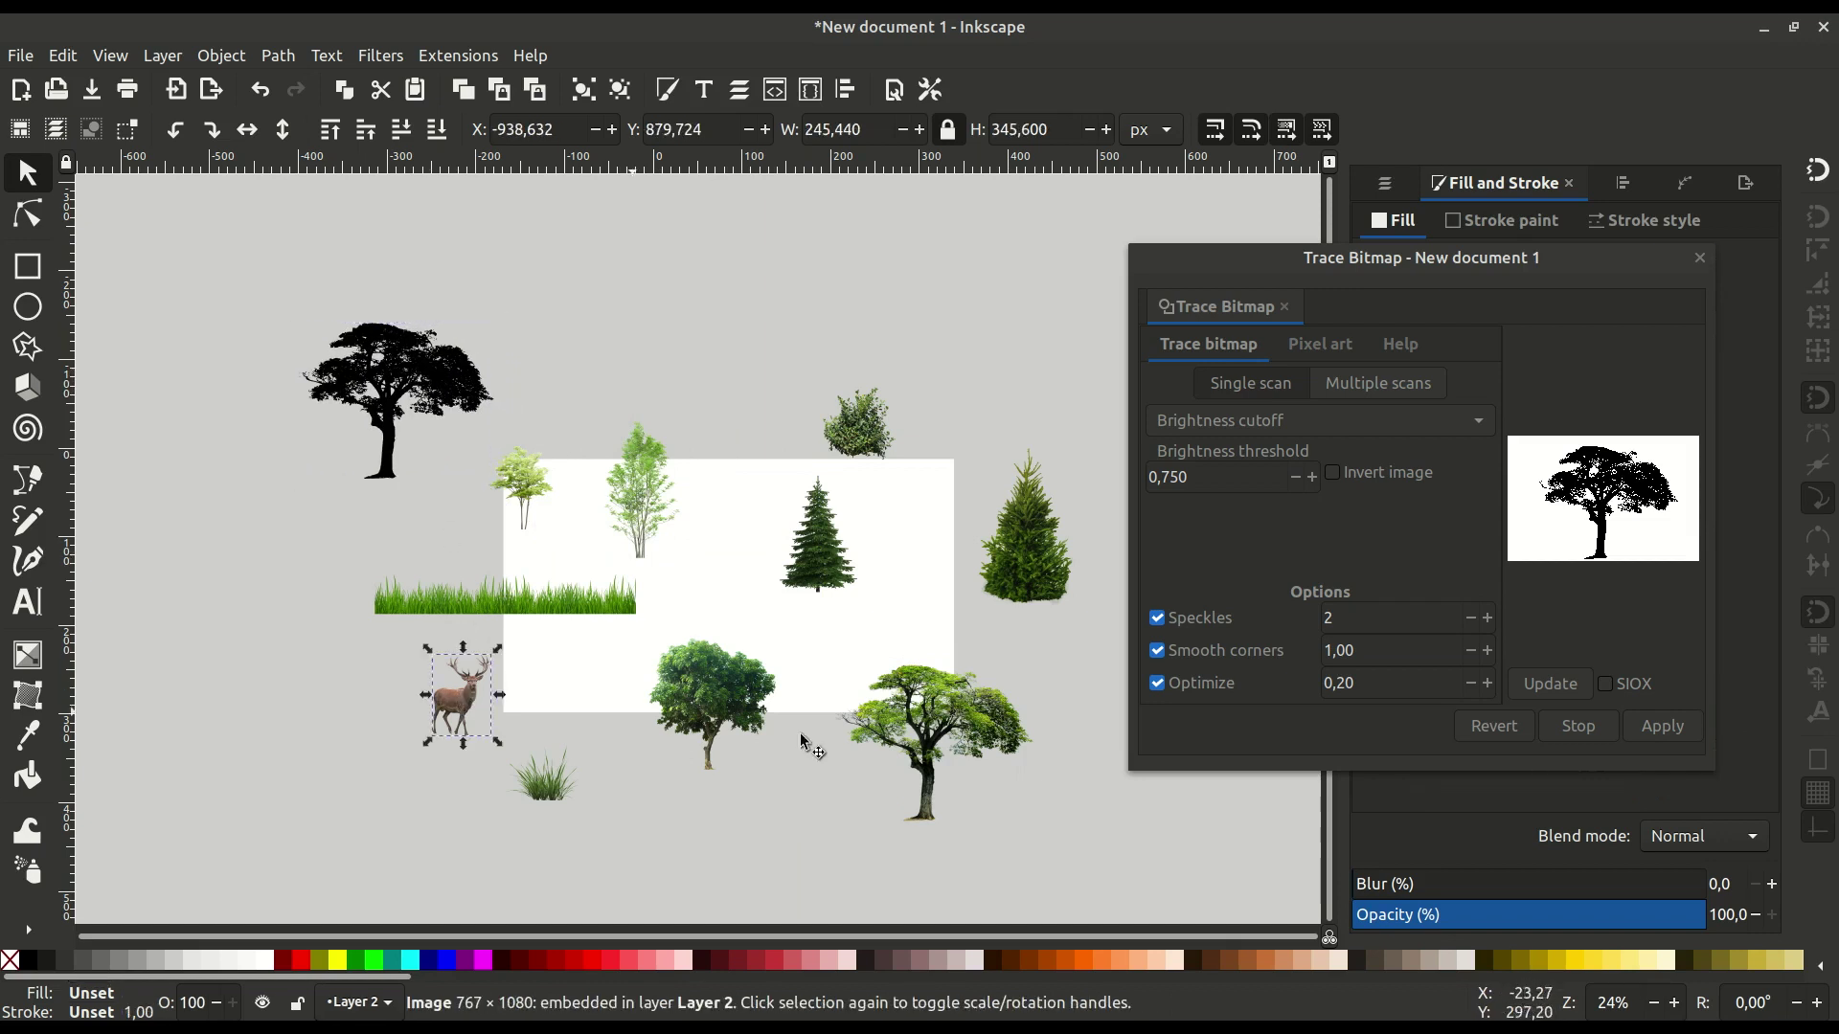
pyautogui.click(1569, 686)
pyautogui.click(1313, 479)
pyautogui.click(1564, 690)
pyautogui.click(1664, 729)
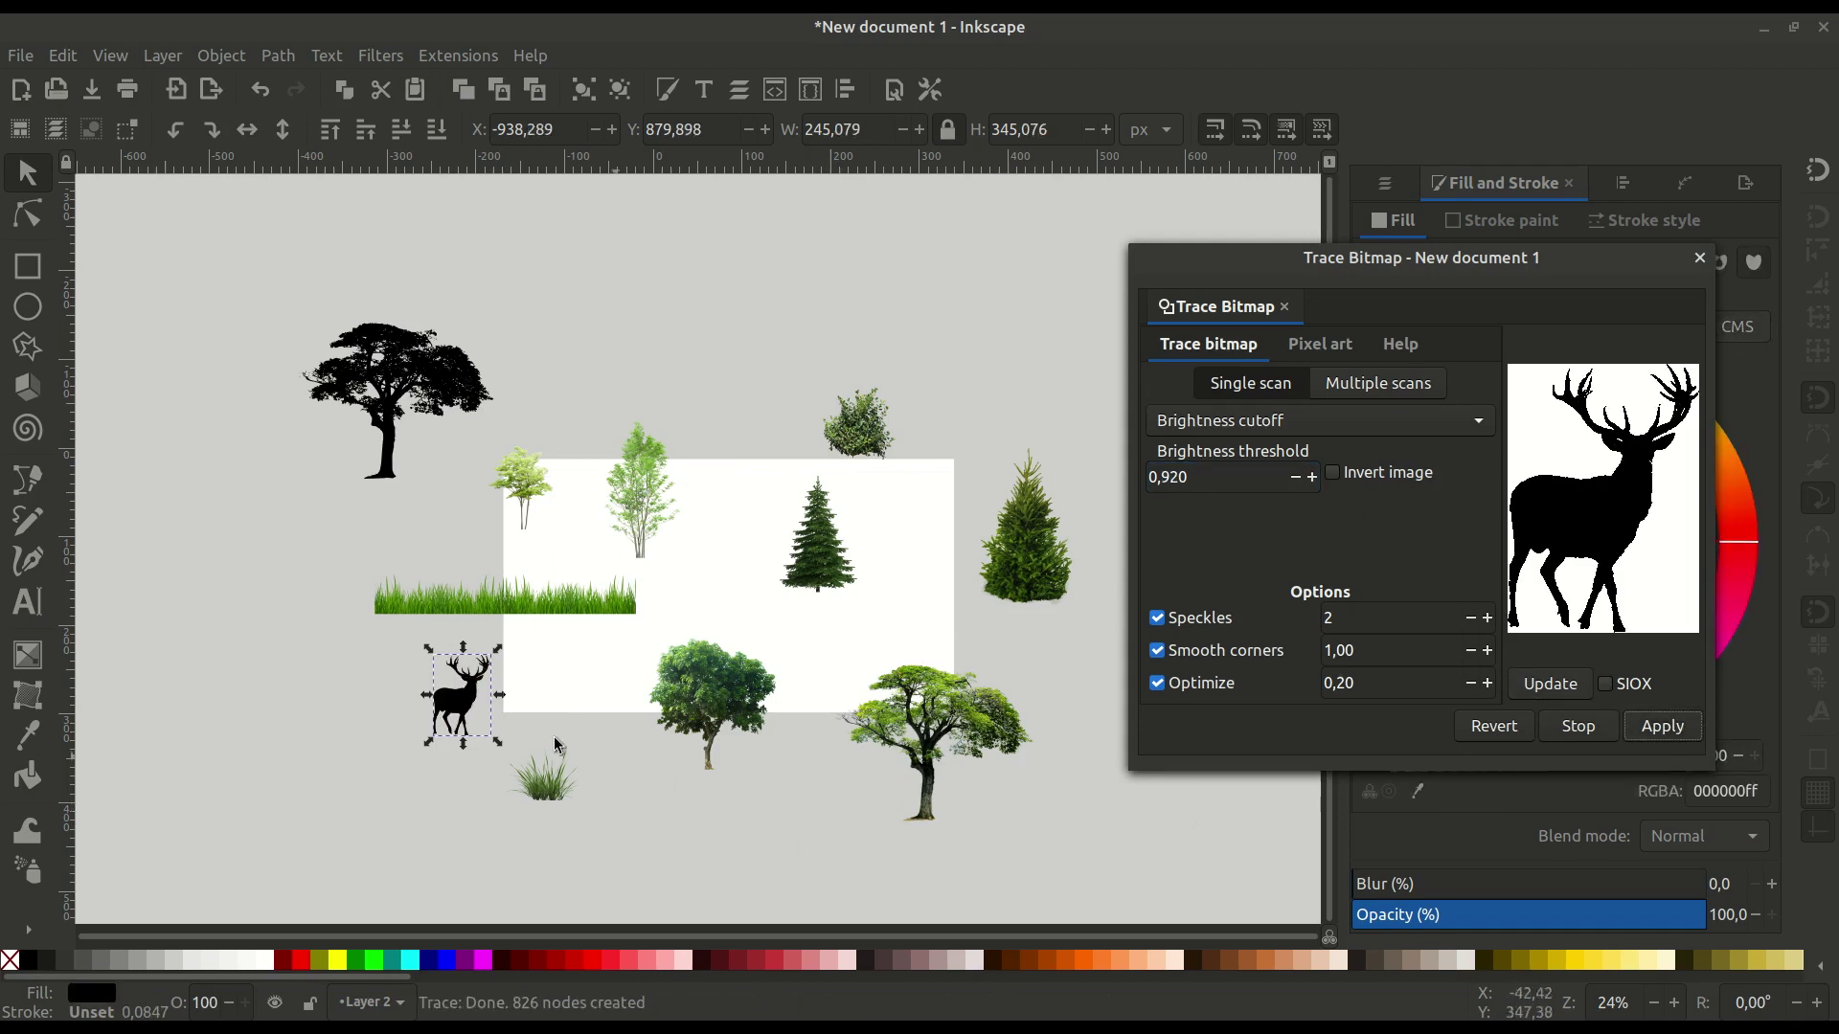
pyautogui.click(575, 471)
pyautogui.moveTo(575, 471); pyautogui.dragTo(573, 384)
# Trace the tall light green tree with threshold 0,920, move its silhouette above the page and delete the original picture.
pyautogui.click(638, 500)
pyautogui.click(1556, 690)
pyautogui.click(1662, 726)
pyautogui.moveTo(652, 546); pyautogui.dragTo(729, 422)
pyautogui.click(661, 491)
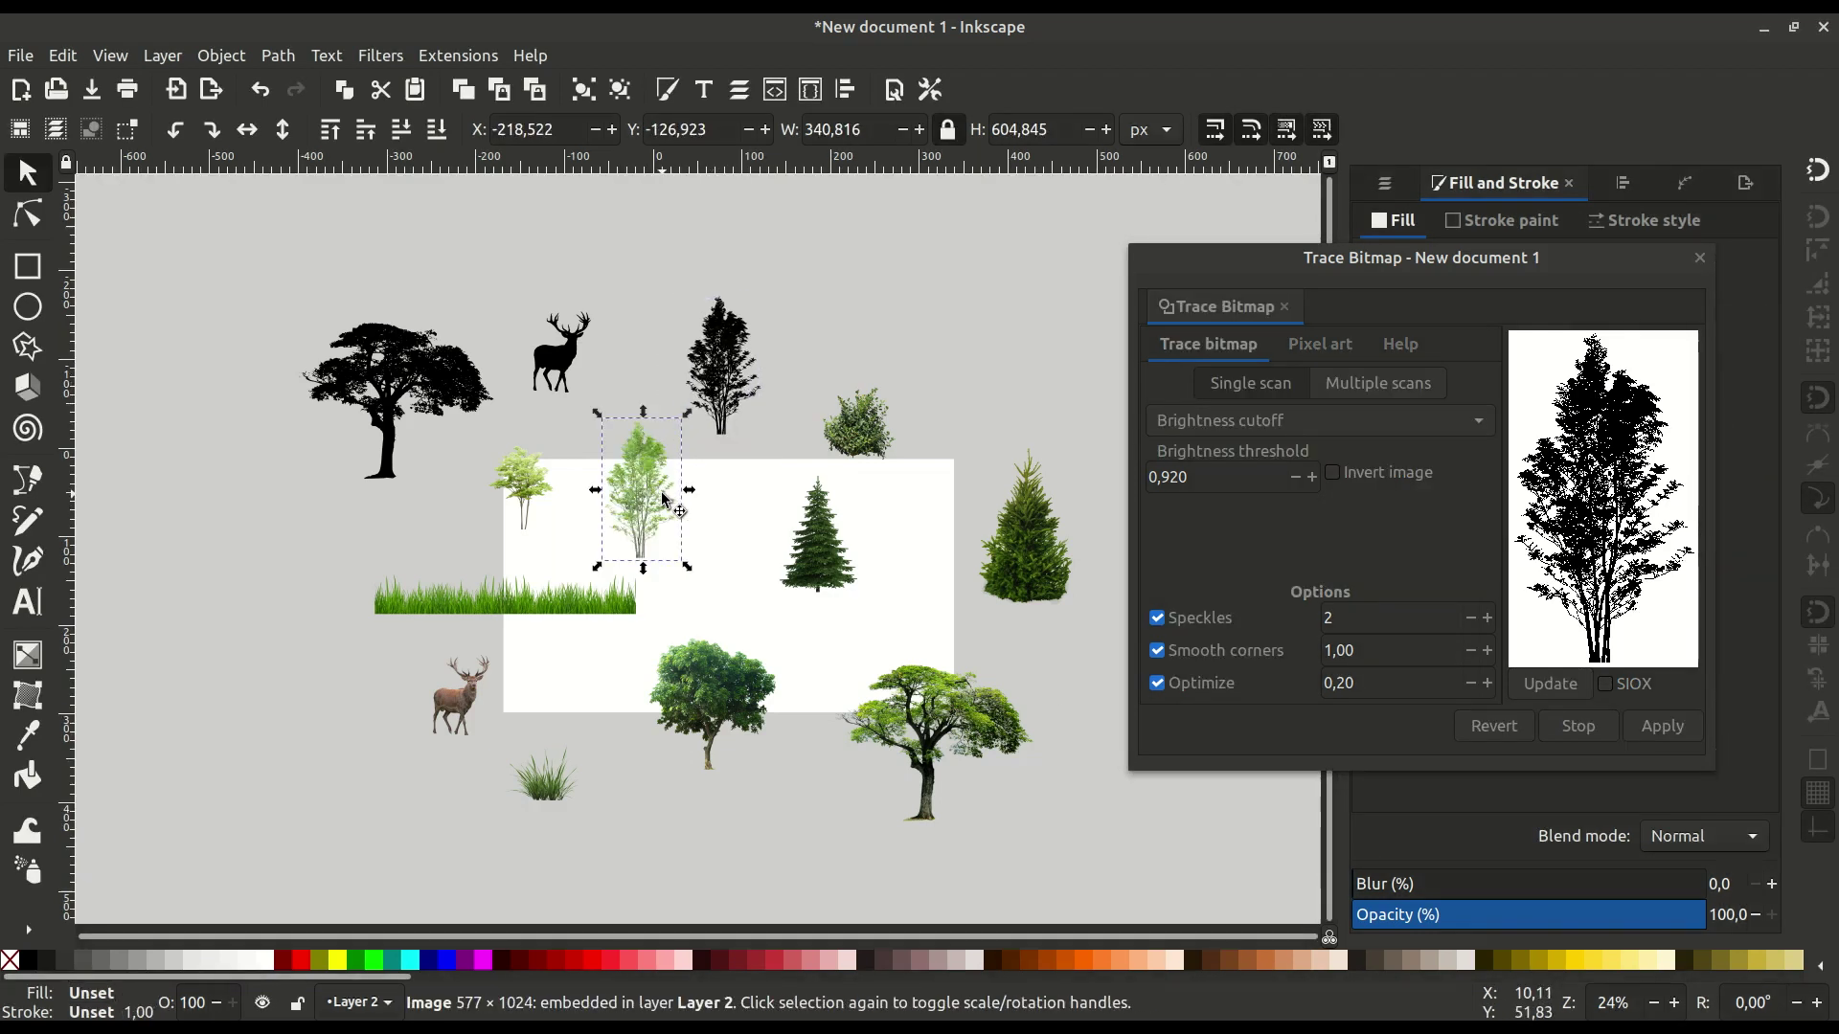
pyautogui.press('Delete')
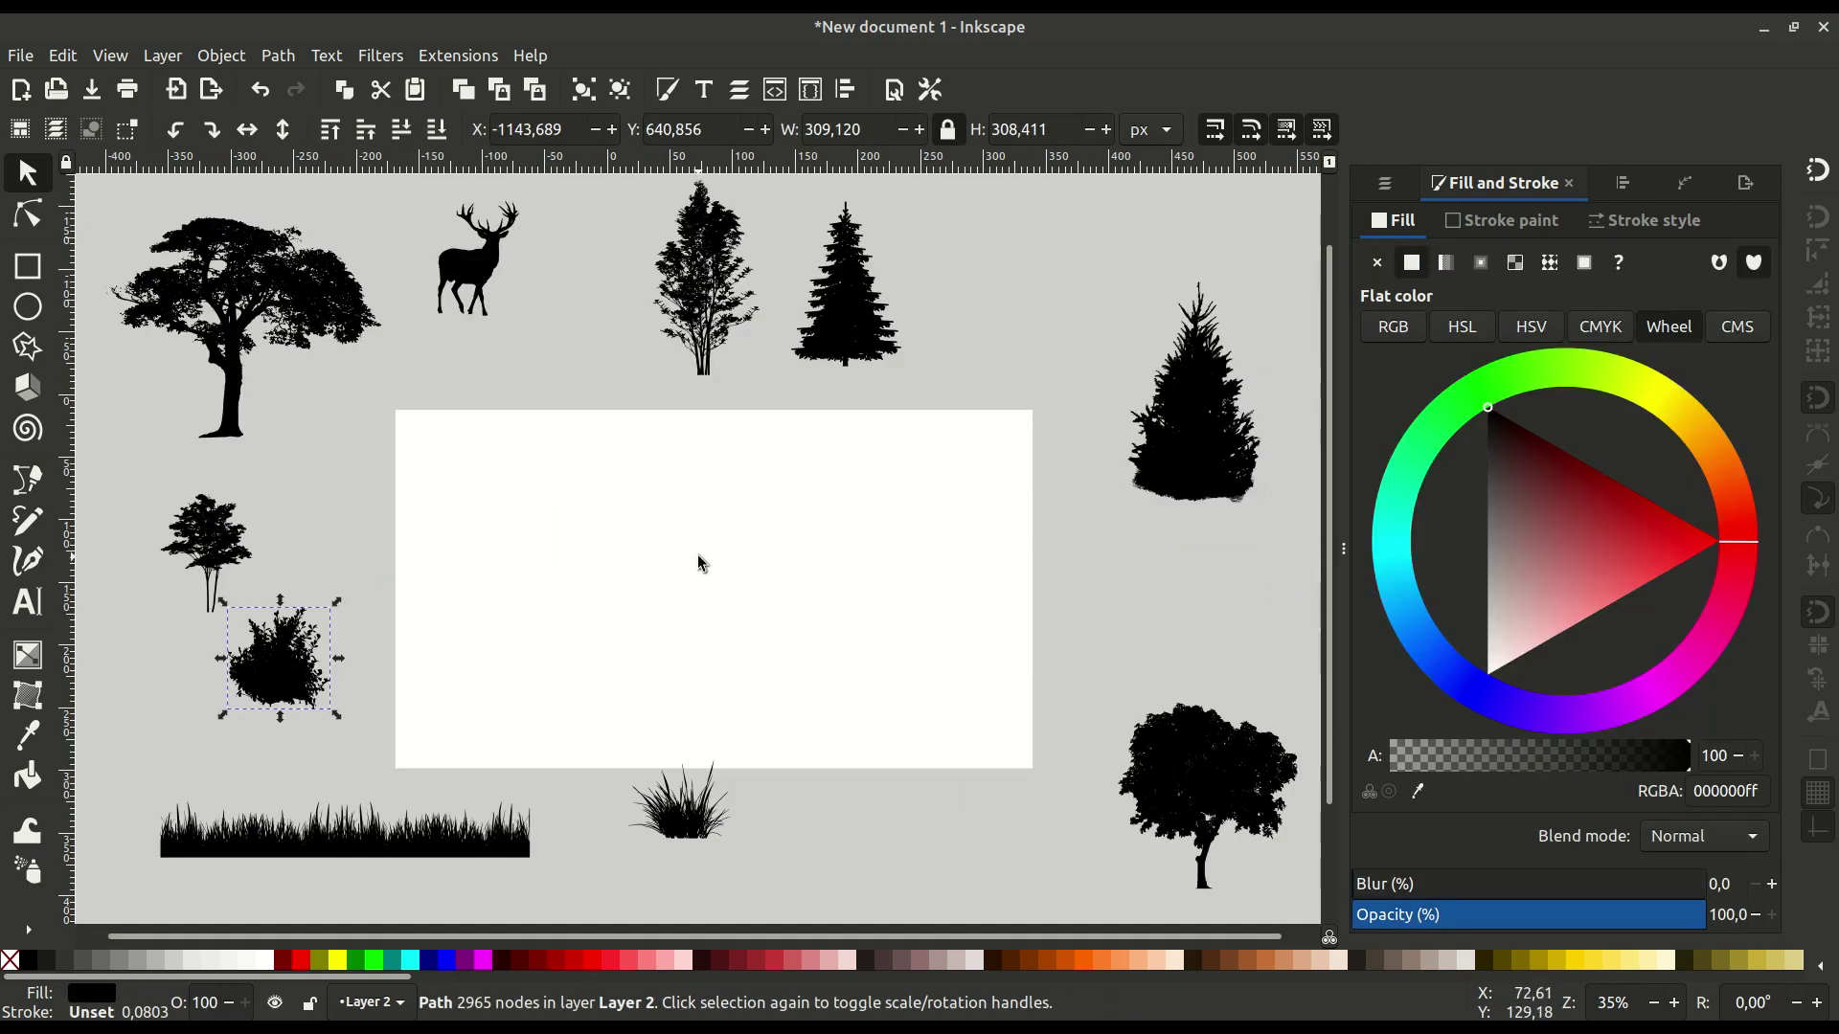
# Duplicate the white page rectangle and shrink the copy to a strip about 90 px high along its bottom edge.
pyautogui.click(693, 539)
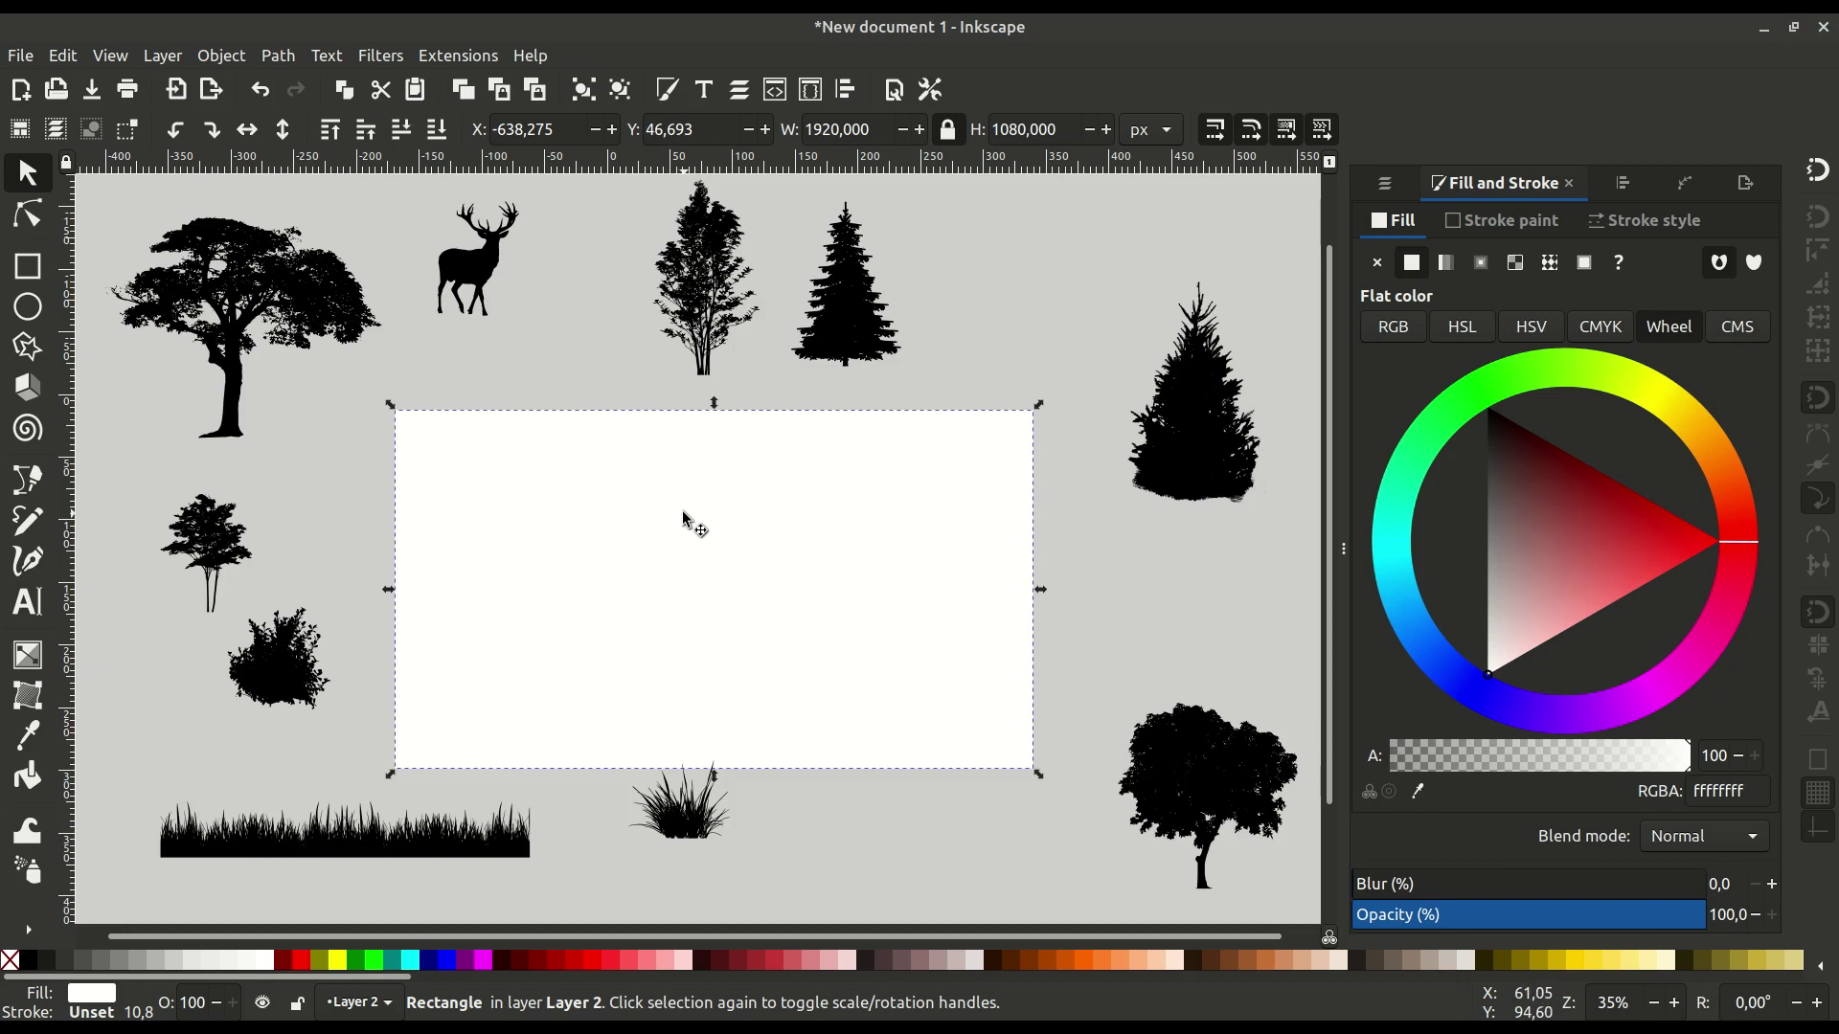
pyautogui.rightClick(686, 519)
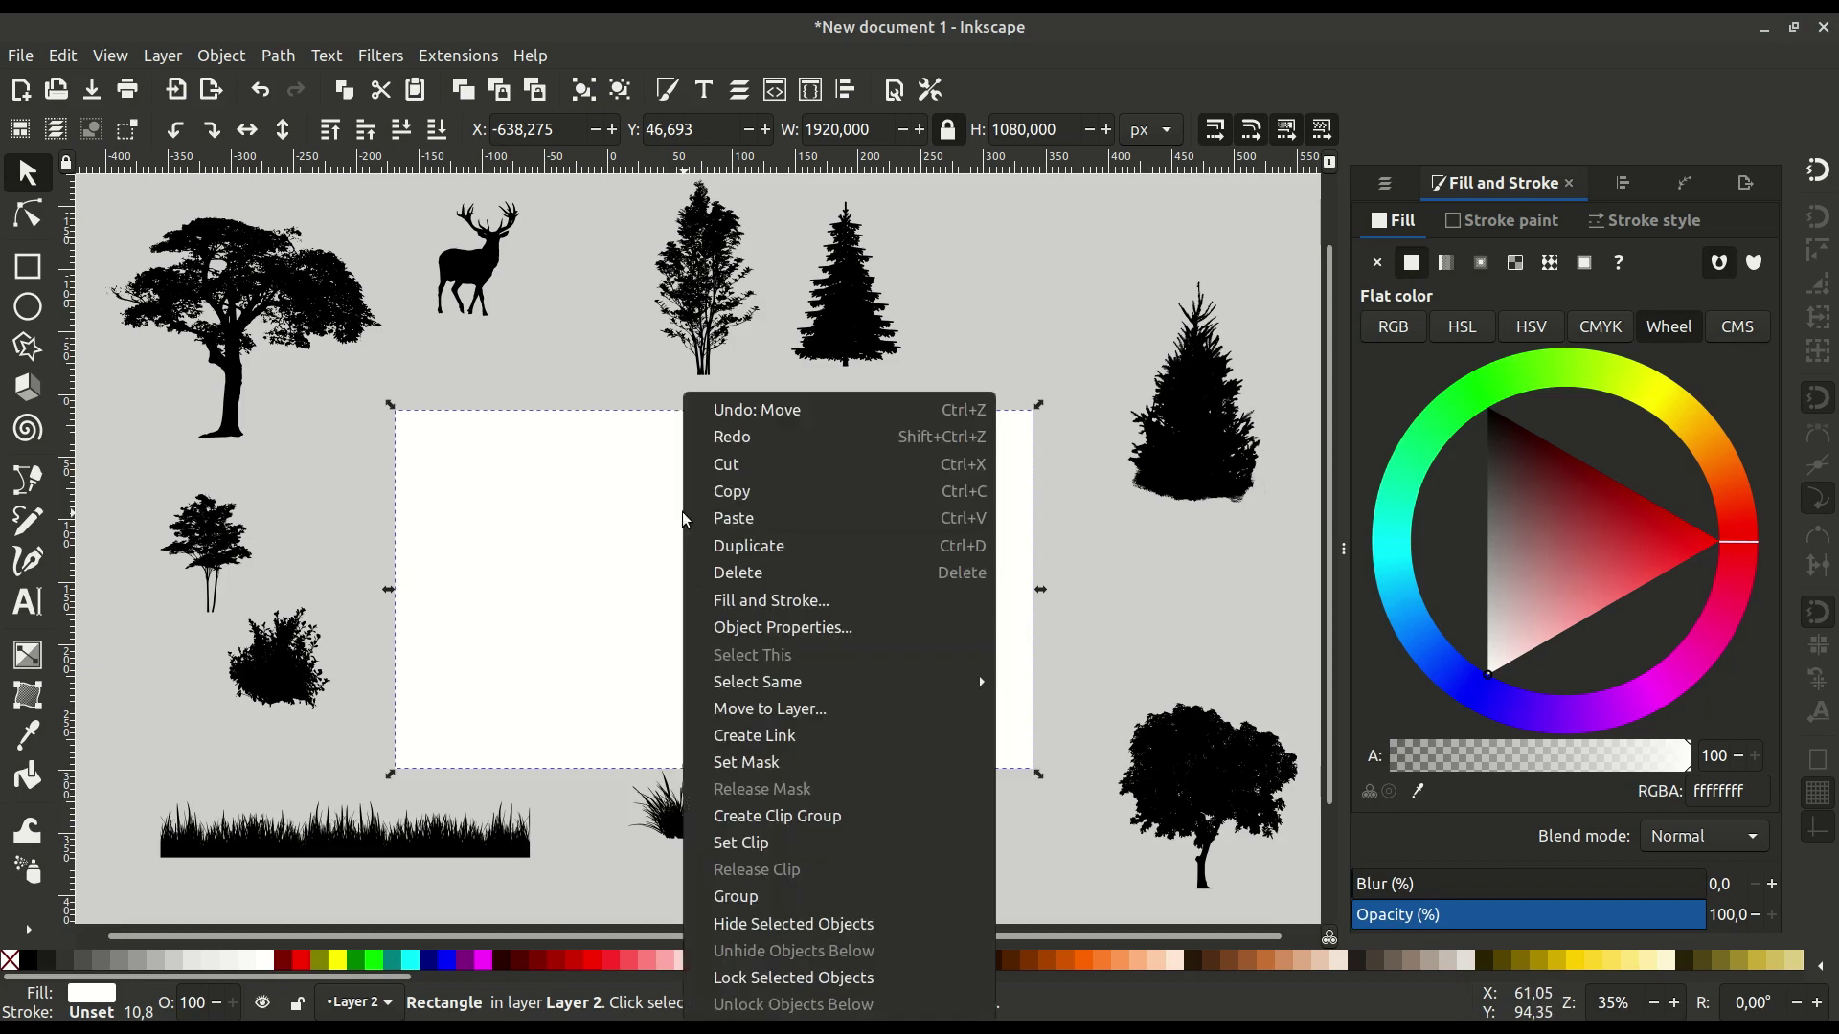
pyautogui.click(732, 547)
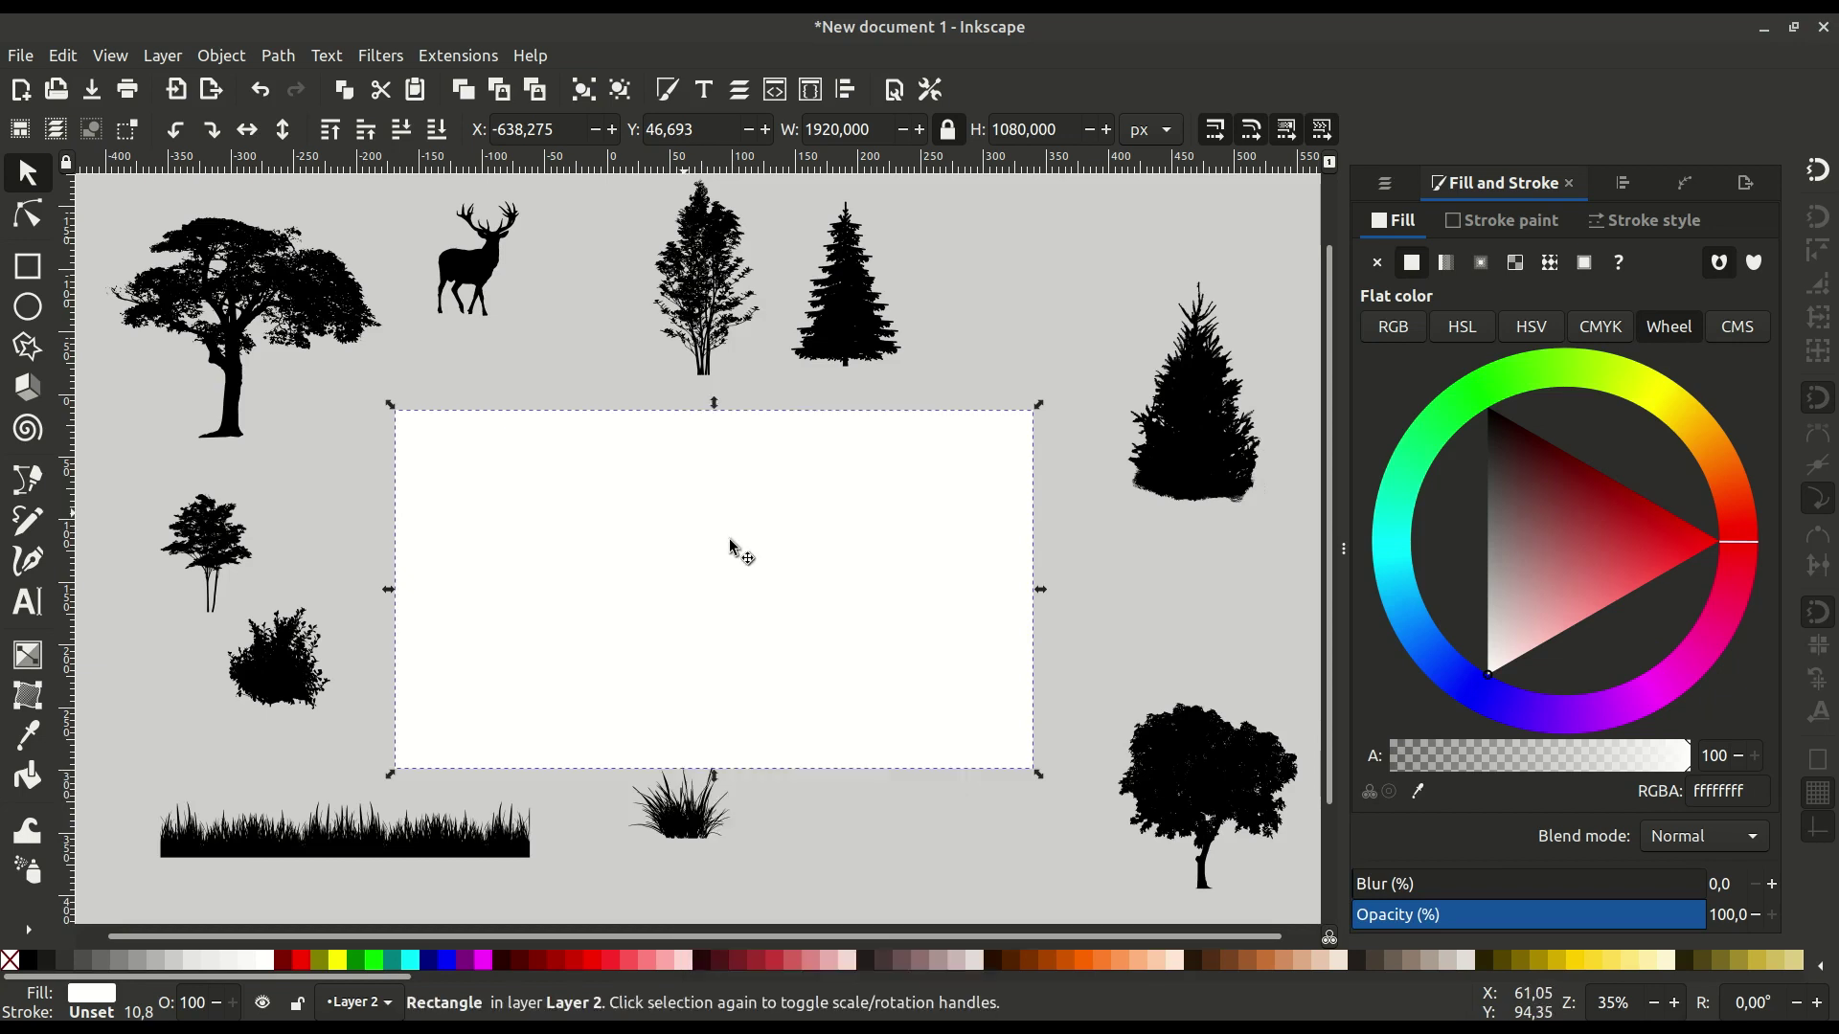
pyautogui.moveTo(714, 403); pyautogui.dragTo(713, 743)
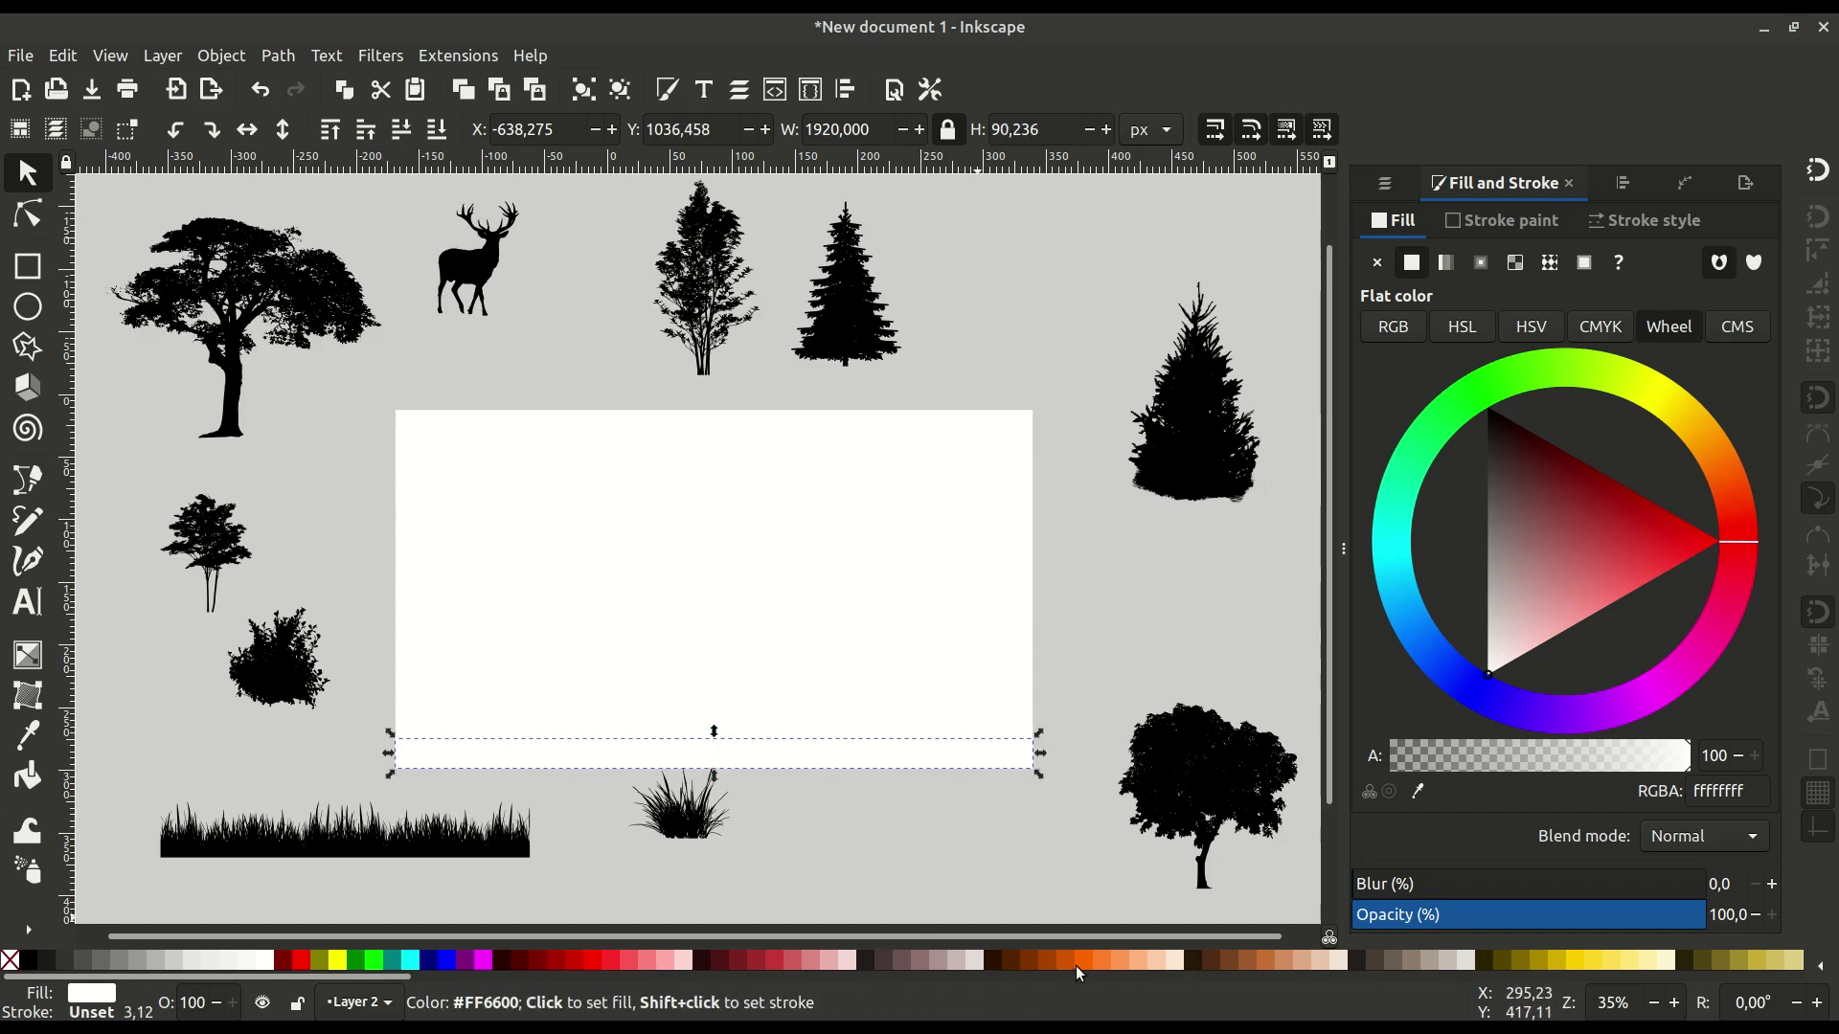
# Fill the bottom strip with dark green, darkening it to a CMYK black value of 75.
pyautogui.scroll(-3, 1076, 965)
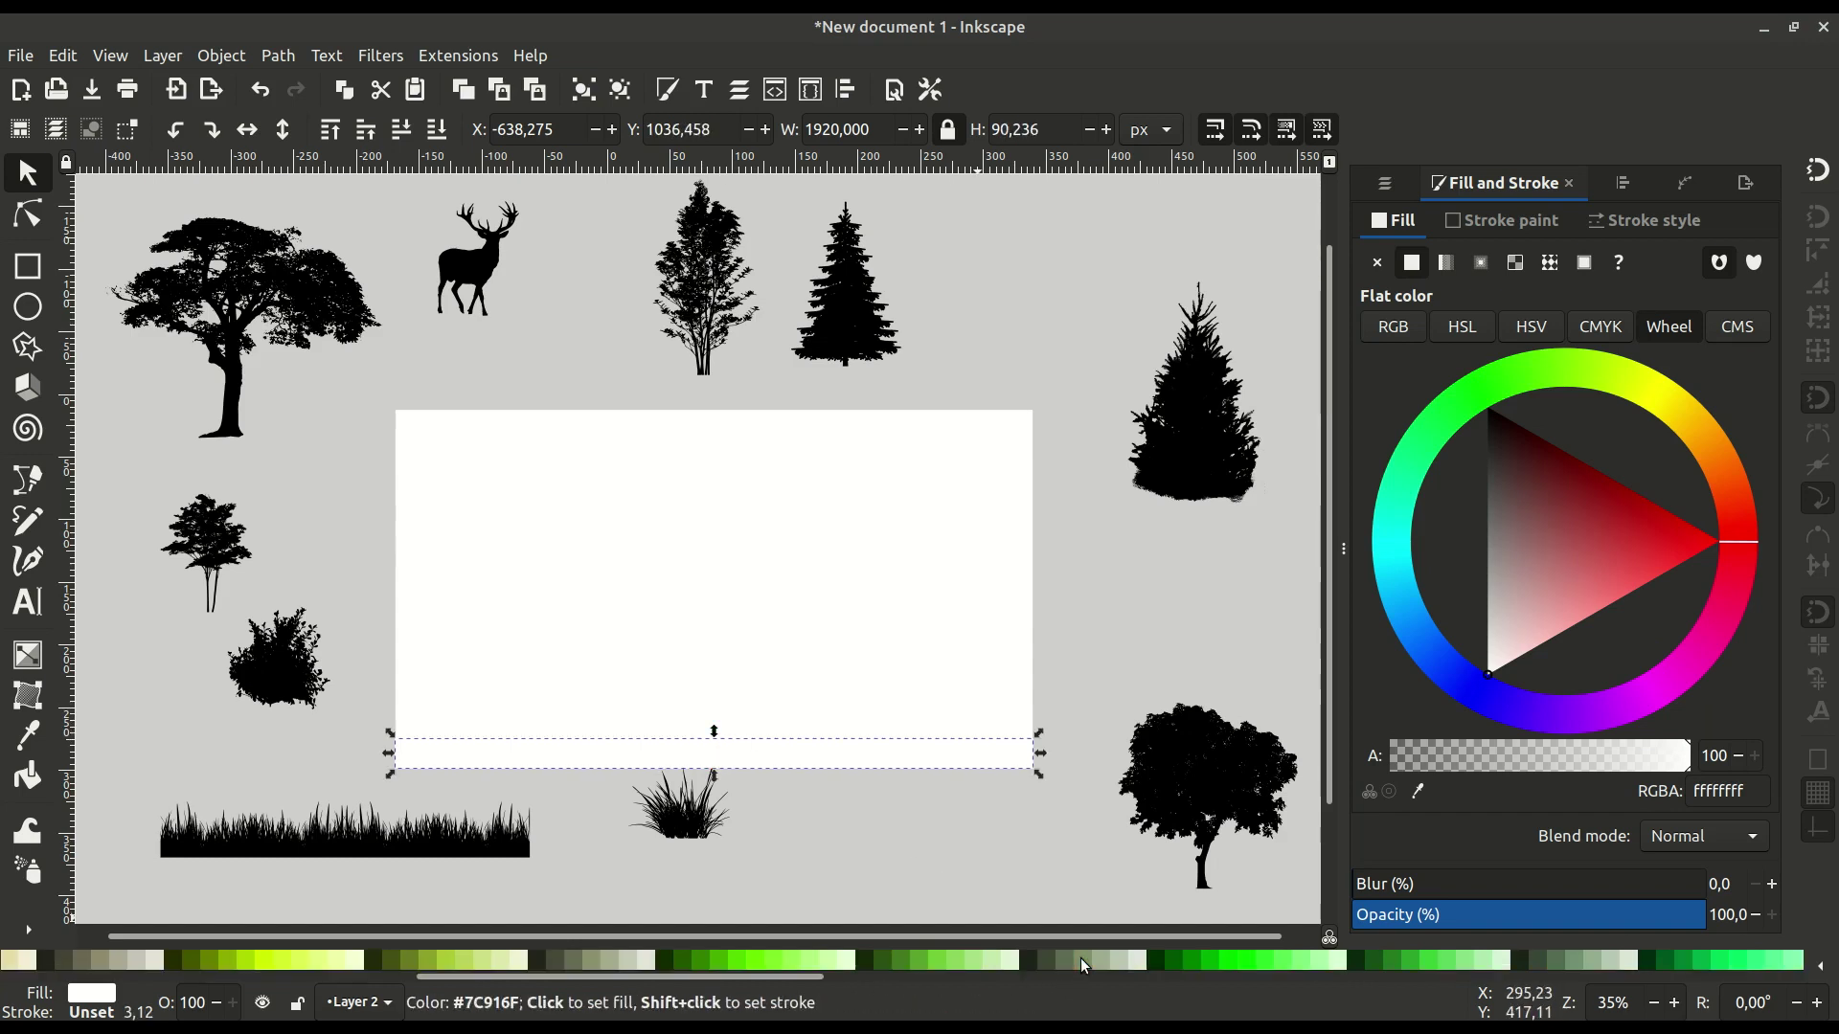
pyautogui.click(1368, 962)
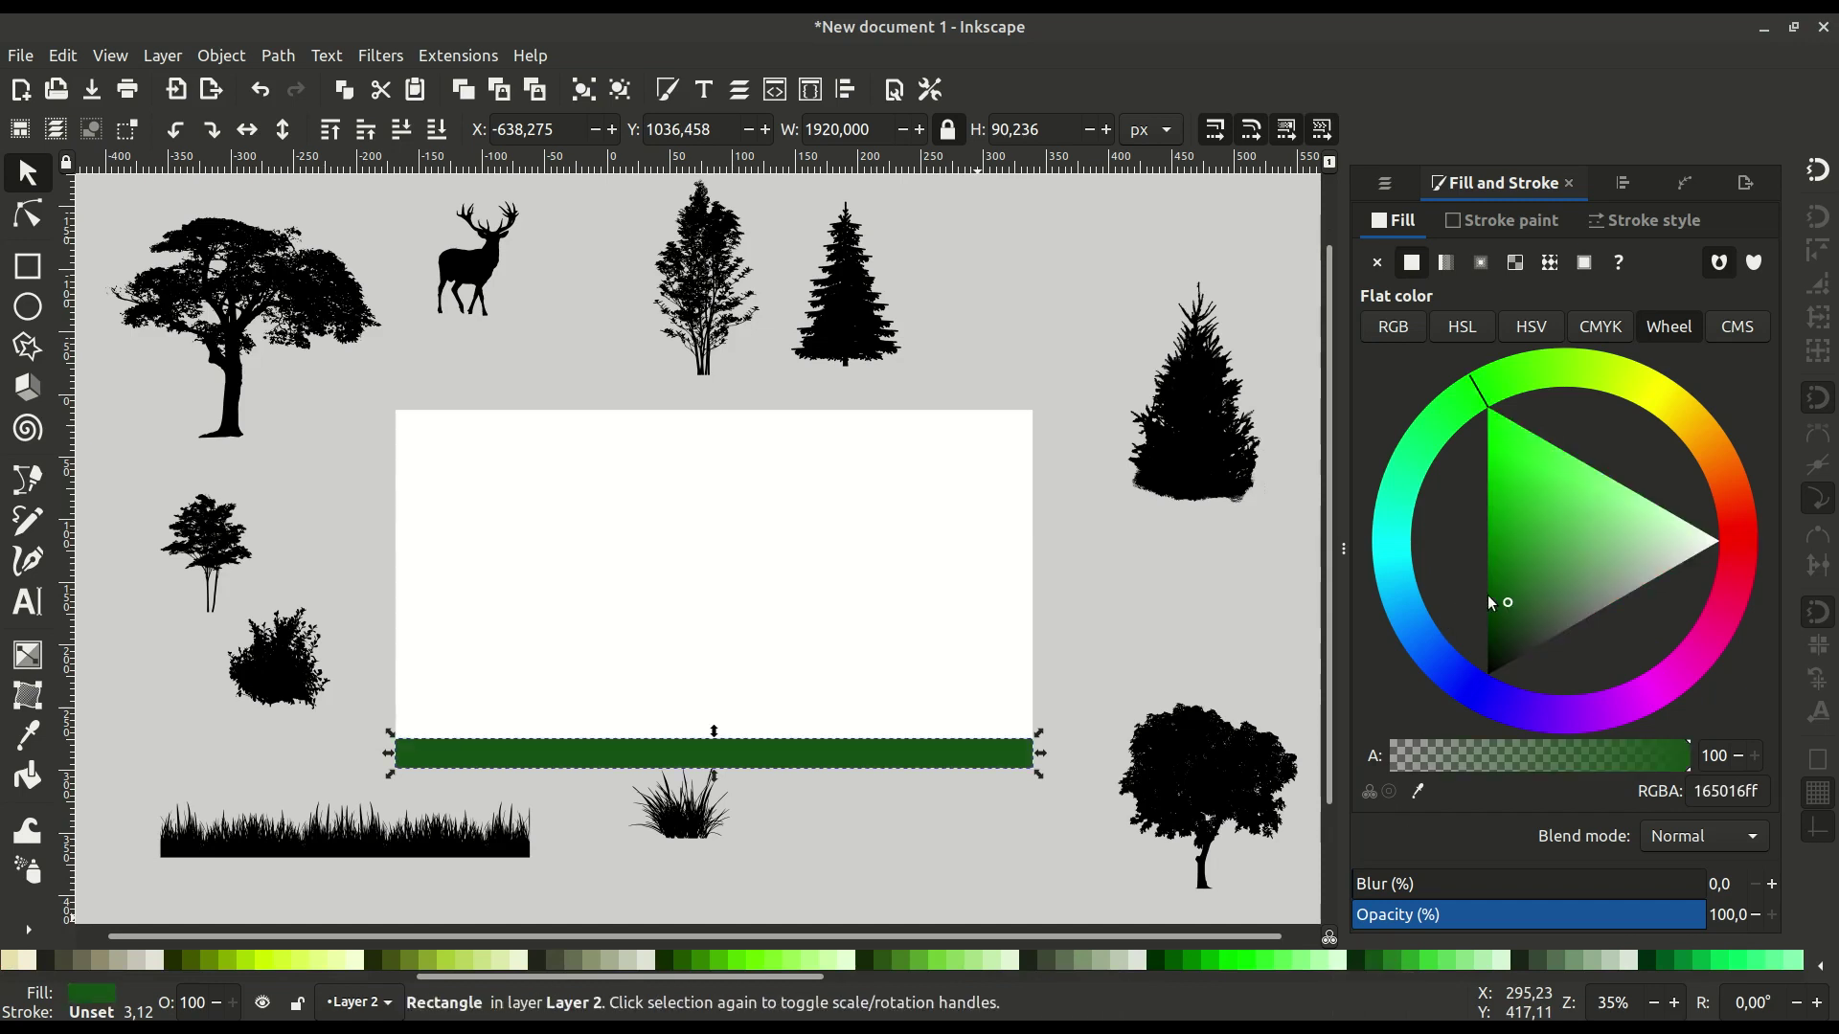
pyautogui.click(1599, 326)
pyautogui.moveTo(1597, 467); pyautogui.dragTo(1618, 469)
pyautogui.click(825, 835)
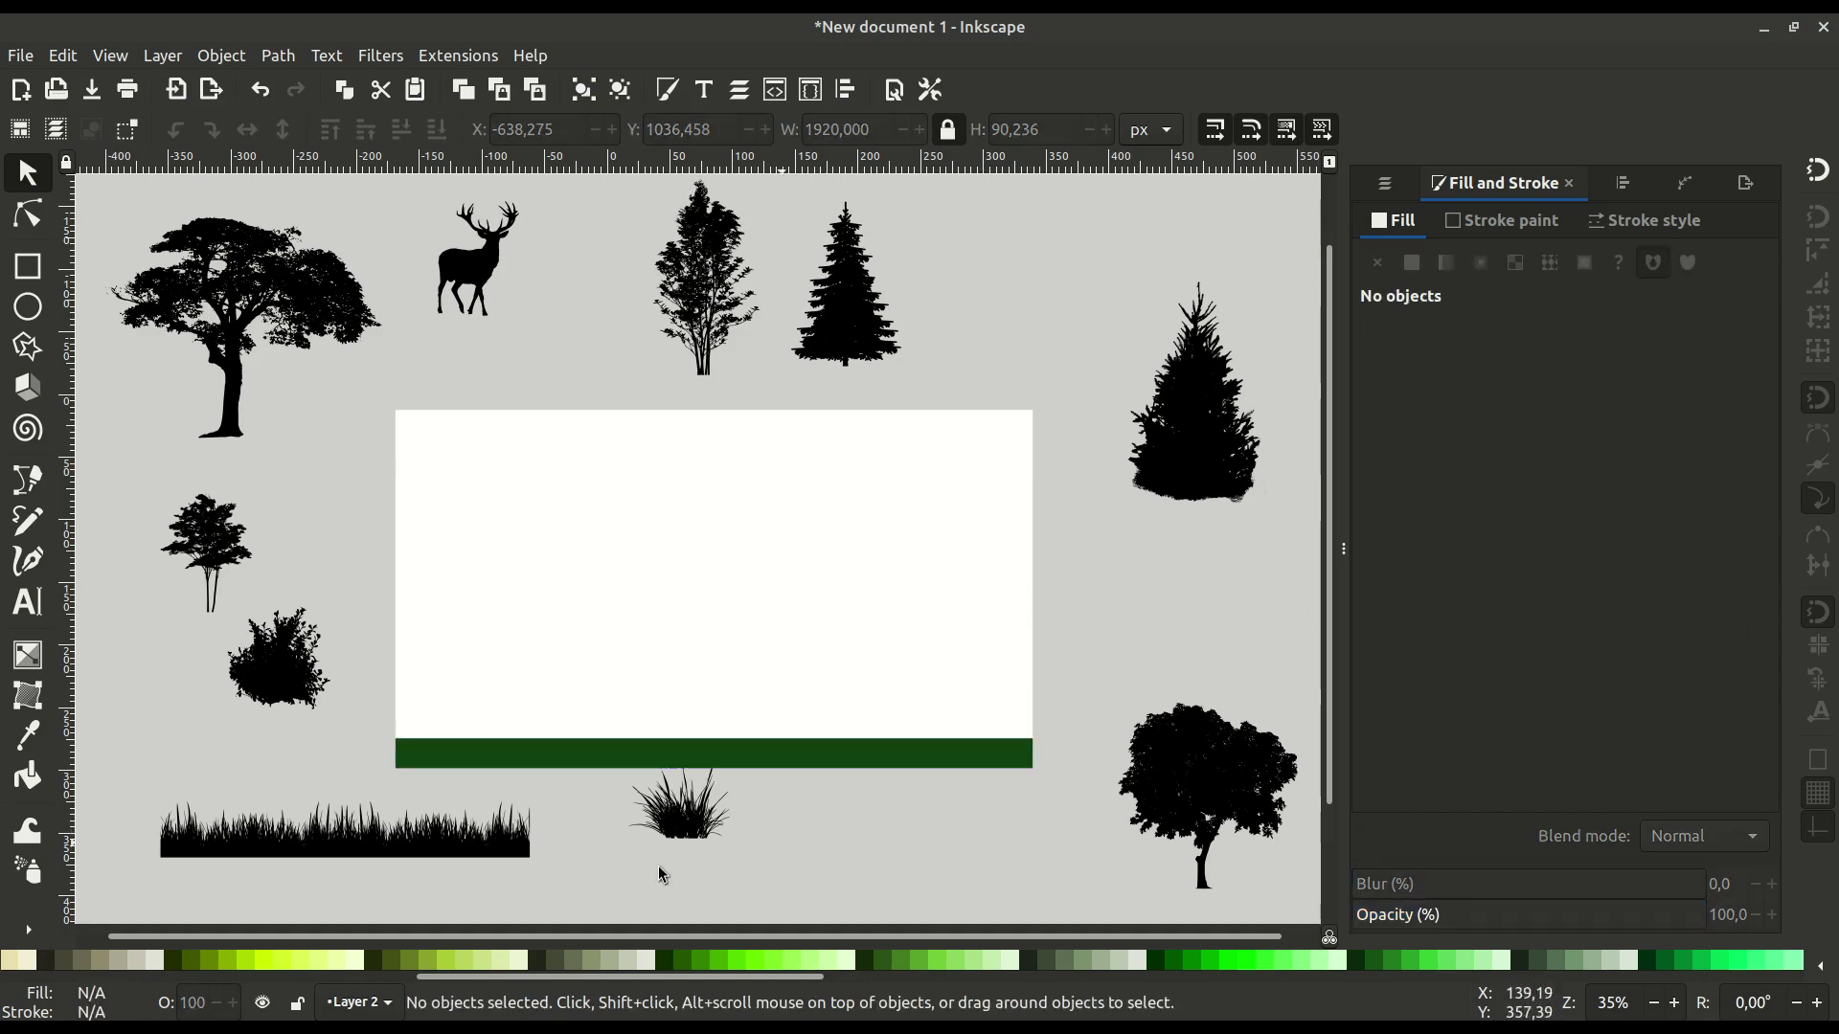
# Scale the grass silhouette to about 647 px wide, raise it to the top and place it at the green strip's left end.
pyautogui.moveTo(375, 850); pyautogui.dragTo(651, 715)
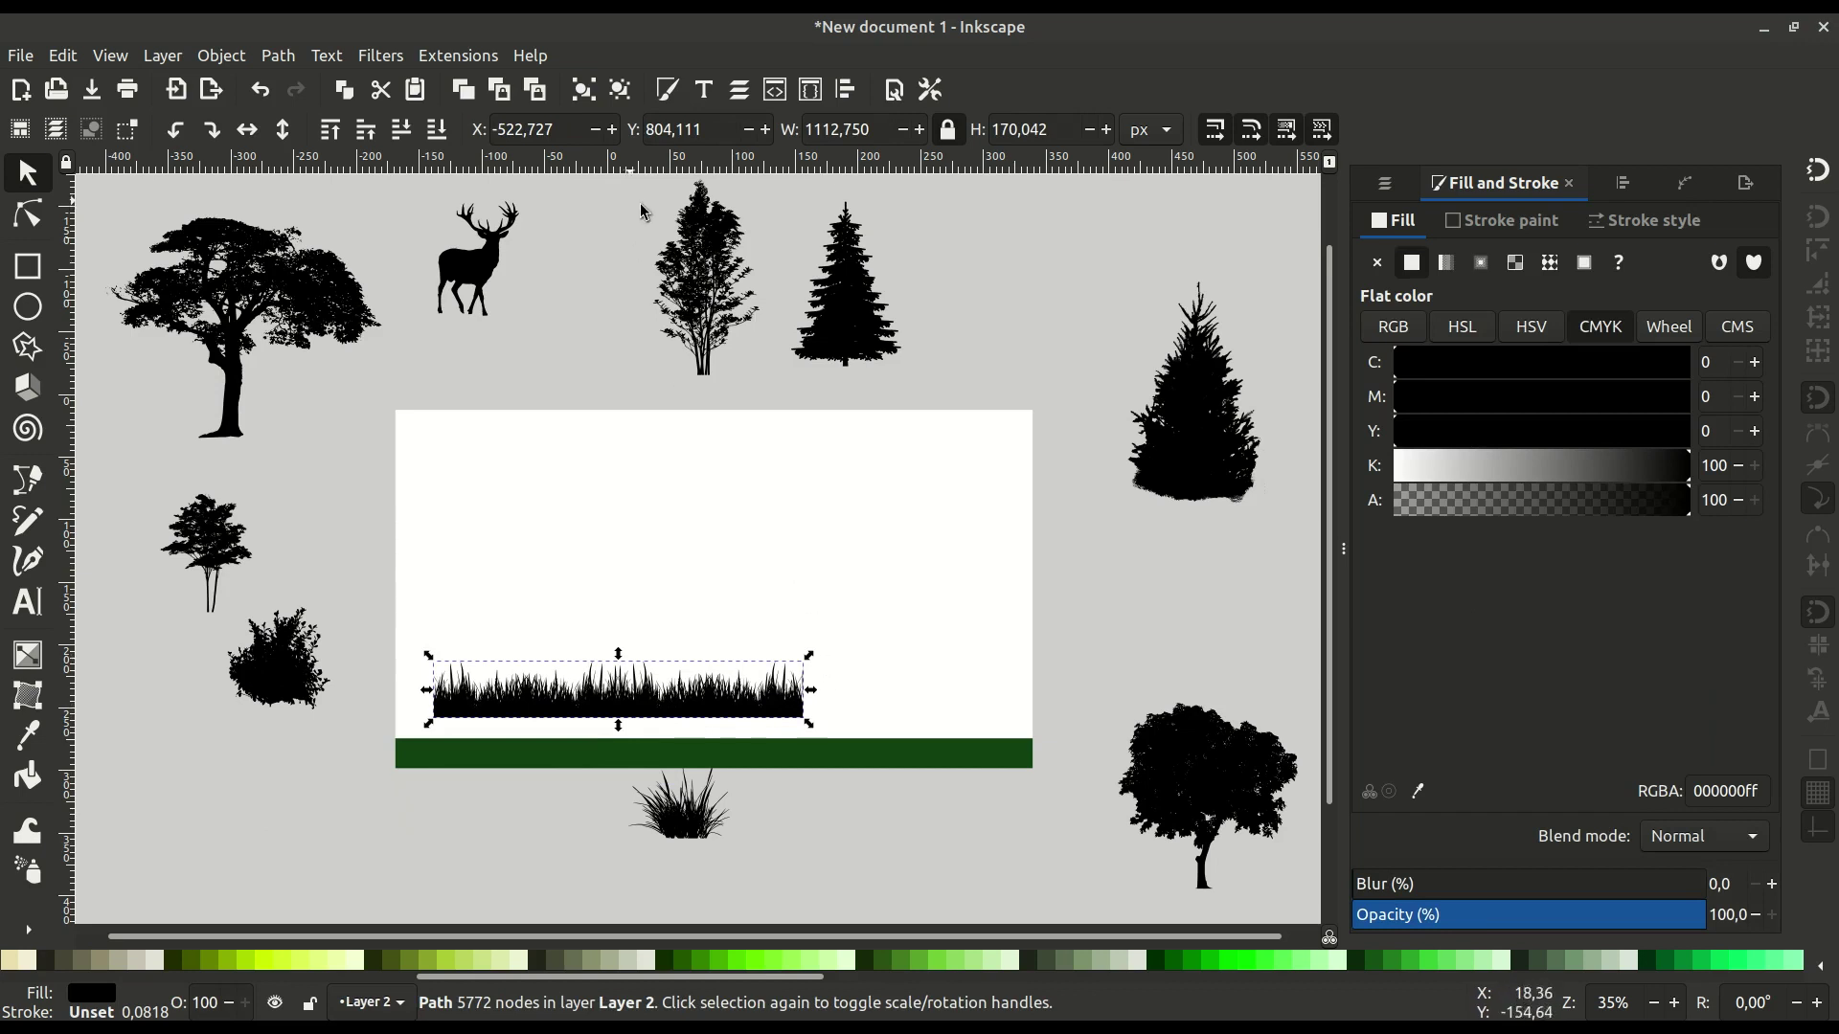
pyautogui.moveTo(811, 657); pyautogui.dragTo(766, 691)
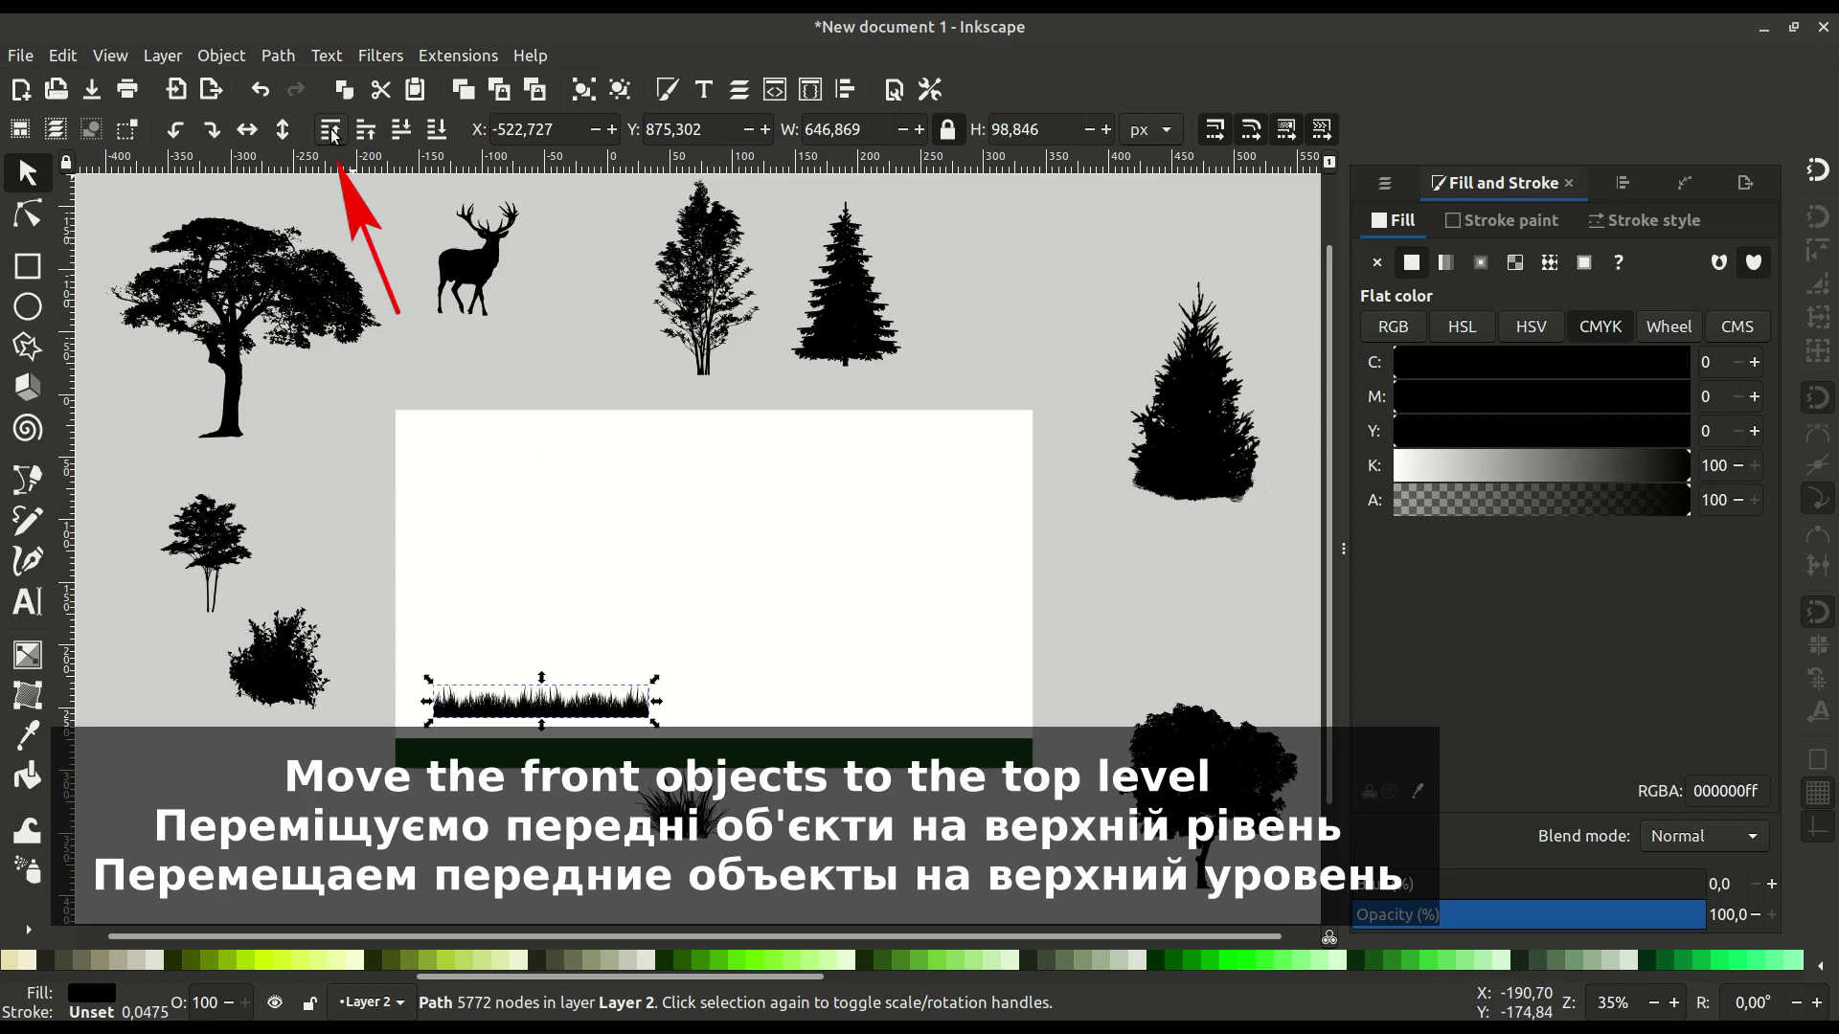
pyautogui.click(331, 131)
pyautogui.moveTo(591, 686); pyautogui.dragTo(476, 660)
# Fill the grass with the strip's sampled green and enlarge it to about 804 px wide.
pyautogui.scroll(2, 581, 567)
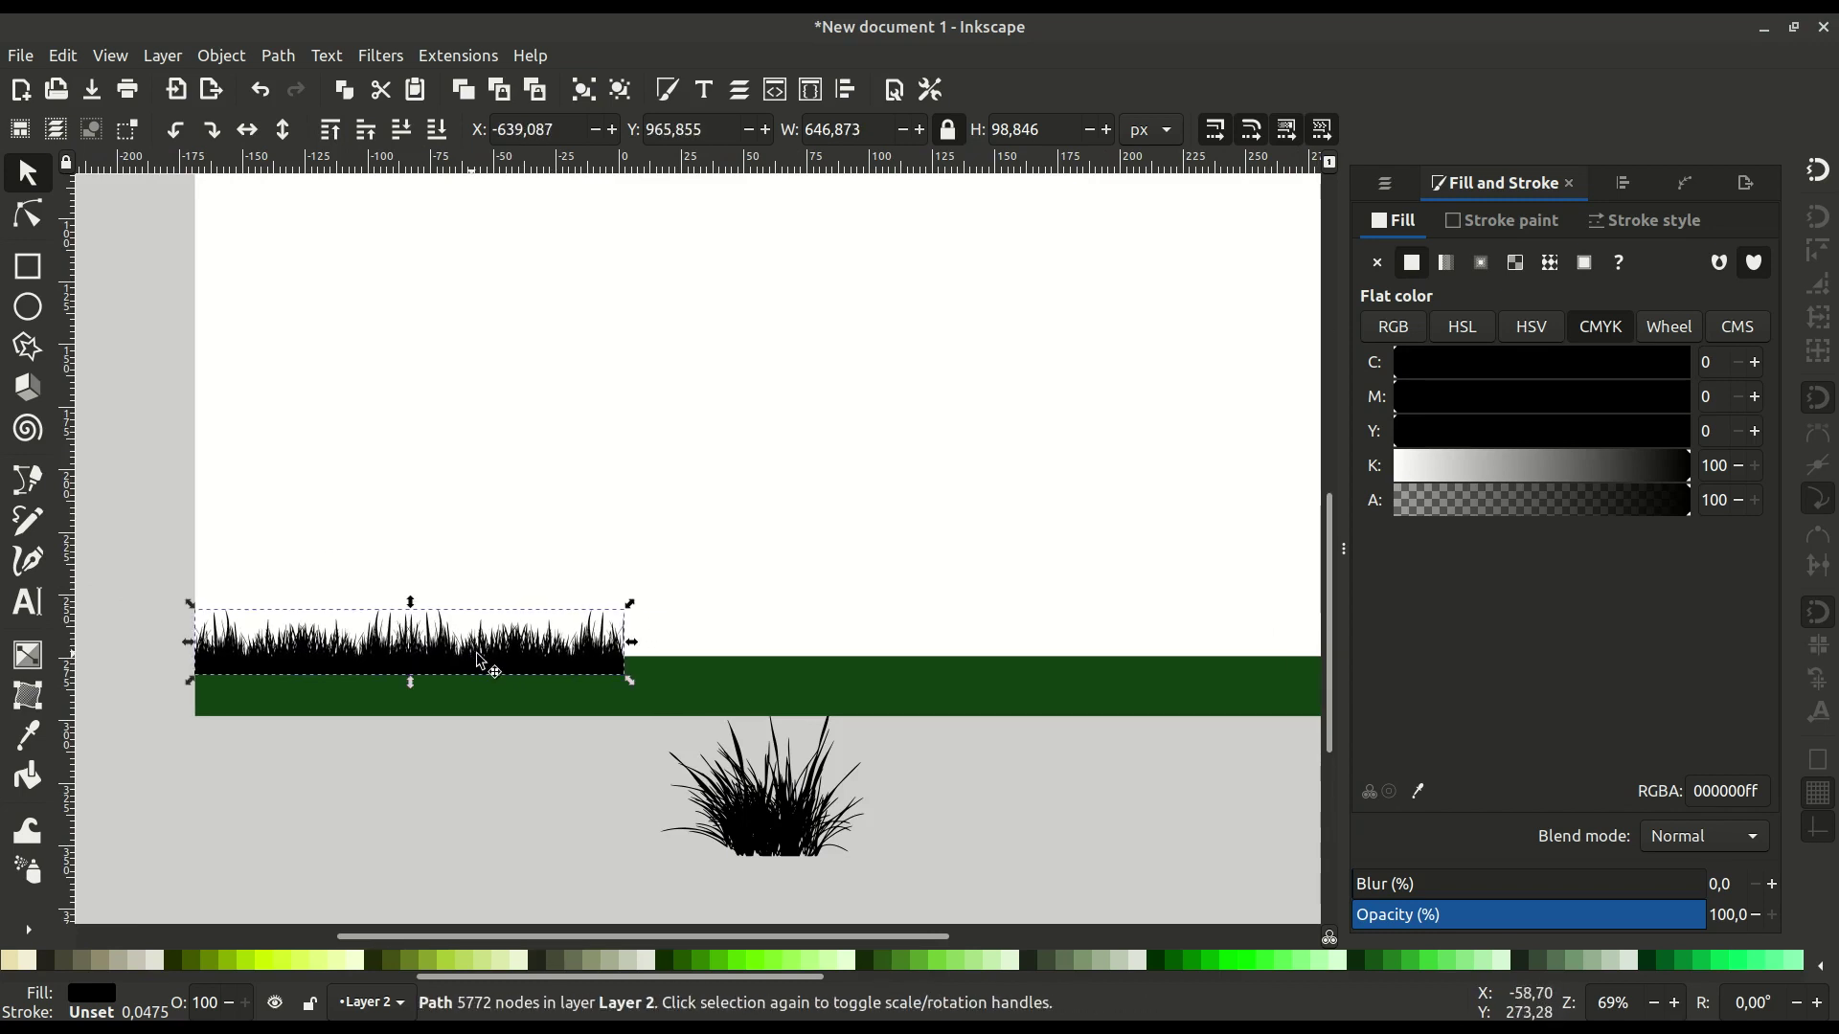
pyautogui.click(1418, 791)
pyautogui.click(908, 697)
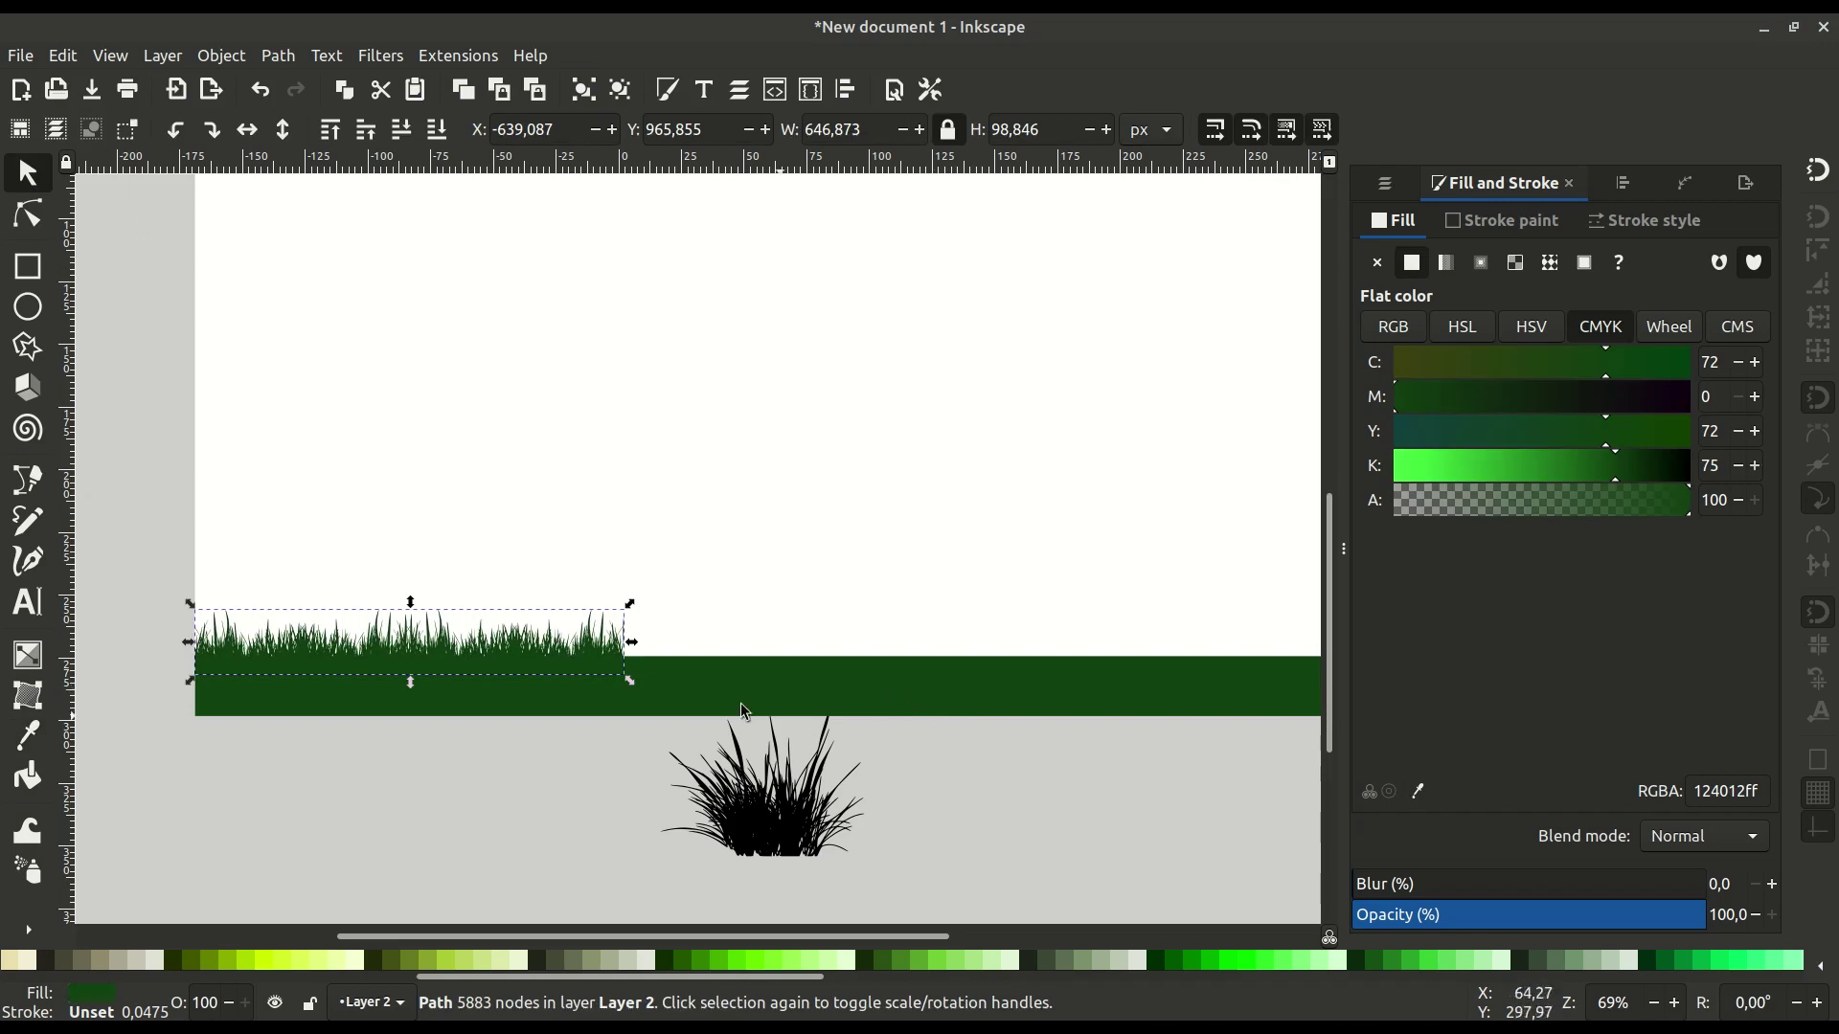
pyautogui.moveTo(635, 613); pyautogui.dragTo(732, 575)
# Duplicate the green grass twice and place the copies in a row along the strip, past the page's right edge.
pyautogui.rightClick(629, 643)
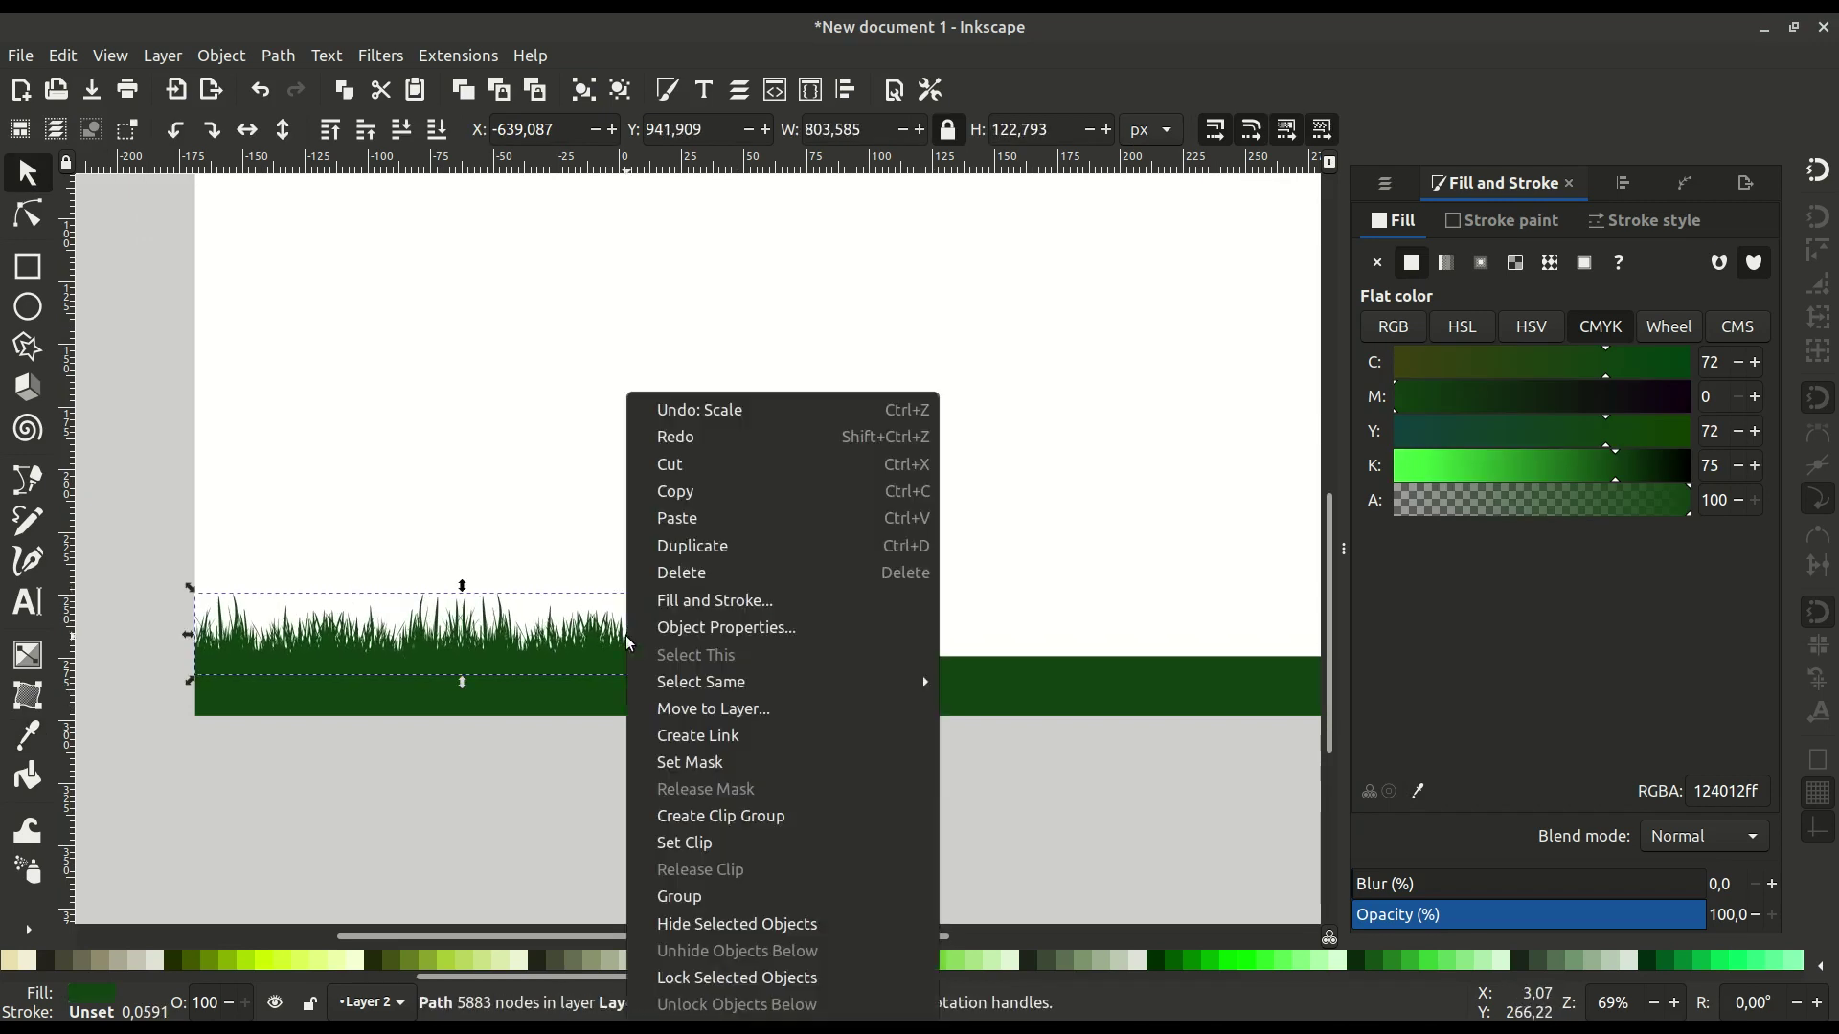
pyautogui.click(693, 546)
pyautogui.moveTo(472, 650); pyautogui.dragTo(955, 660)
pyautogui.hscroll(5, 977, 663)
pyautogui.rightClick(646, 634)
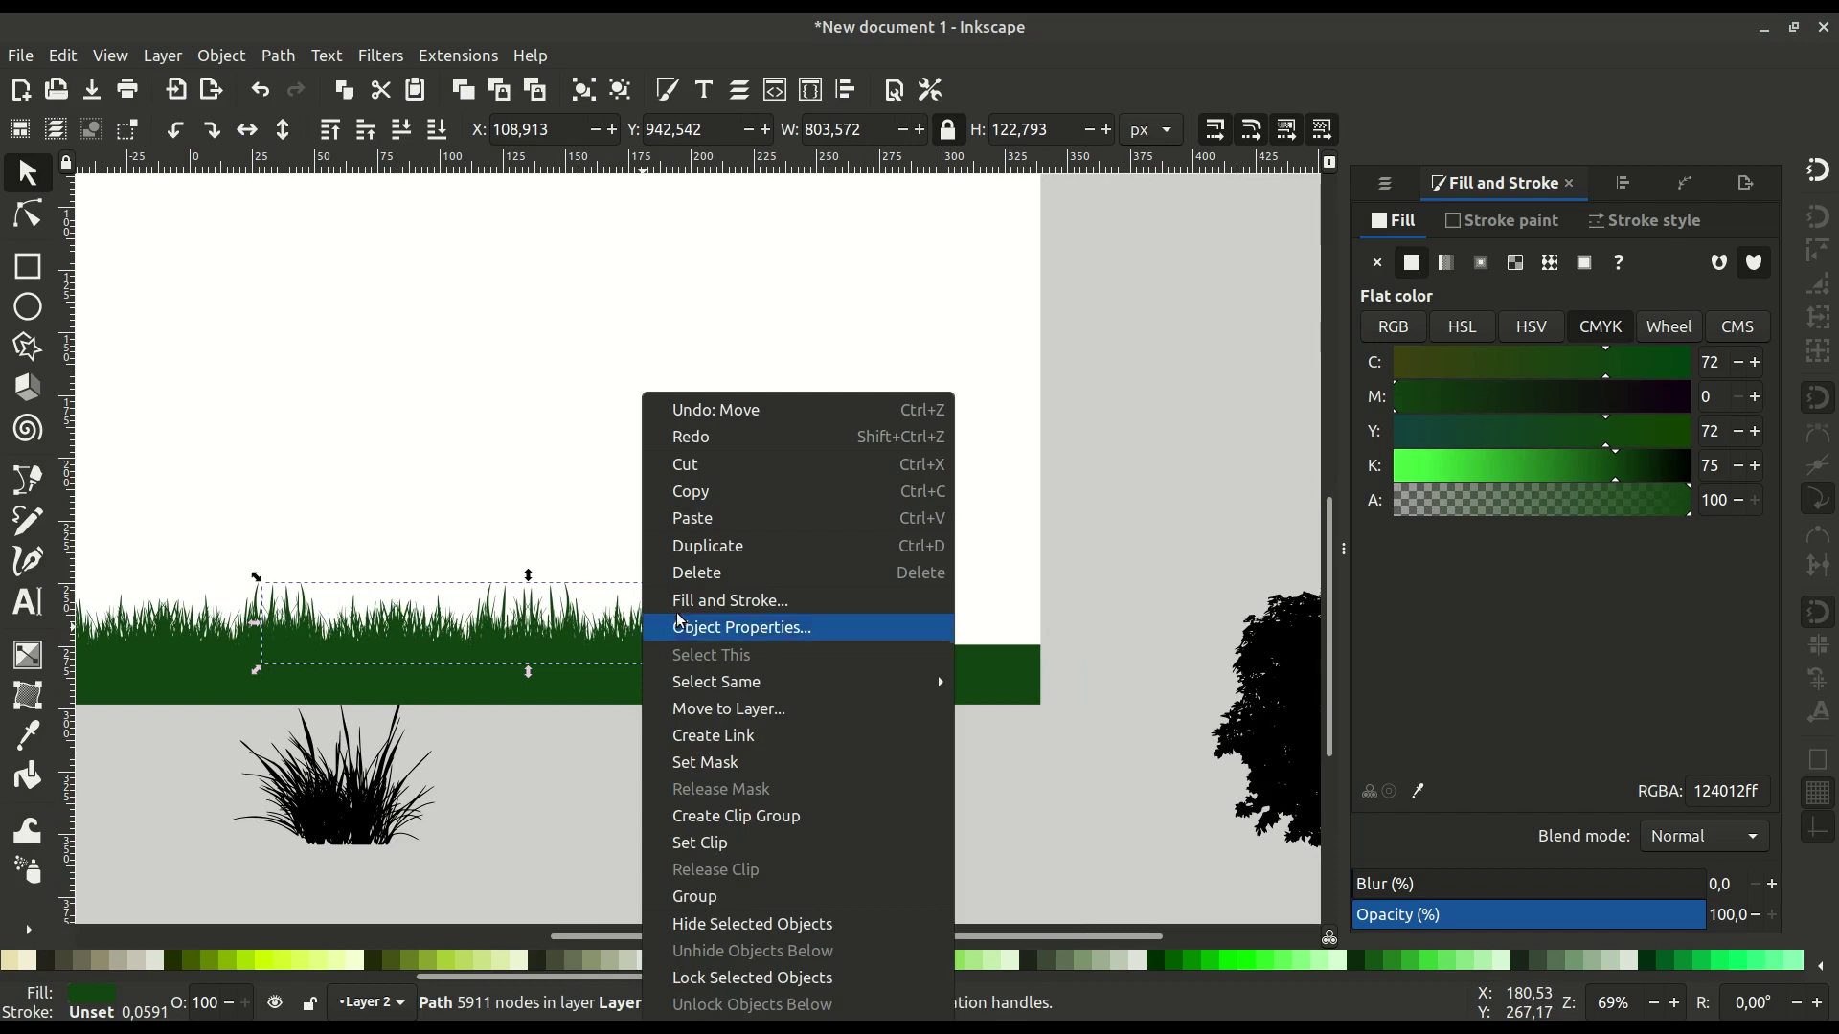
pyautogui.click(690, 542)
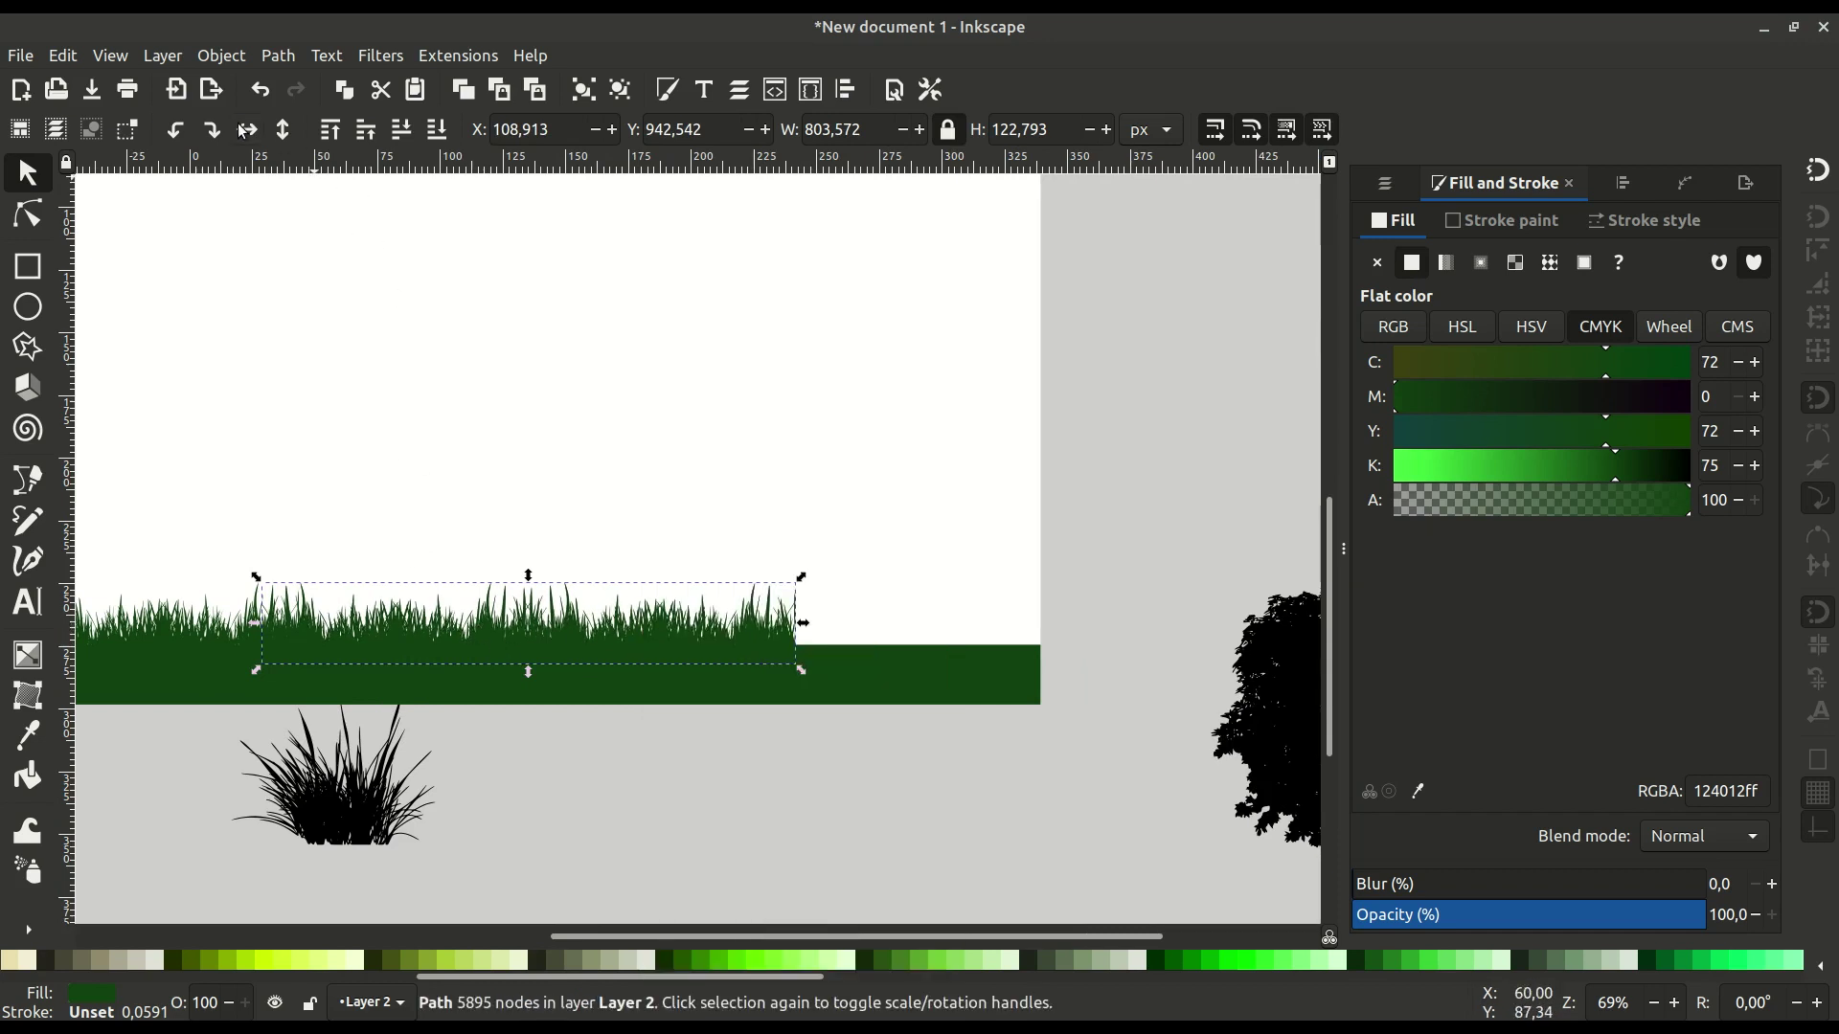
pyautogui.moveTo(478, 642); pyautogui.dragTo(859, 653)
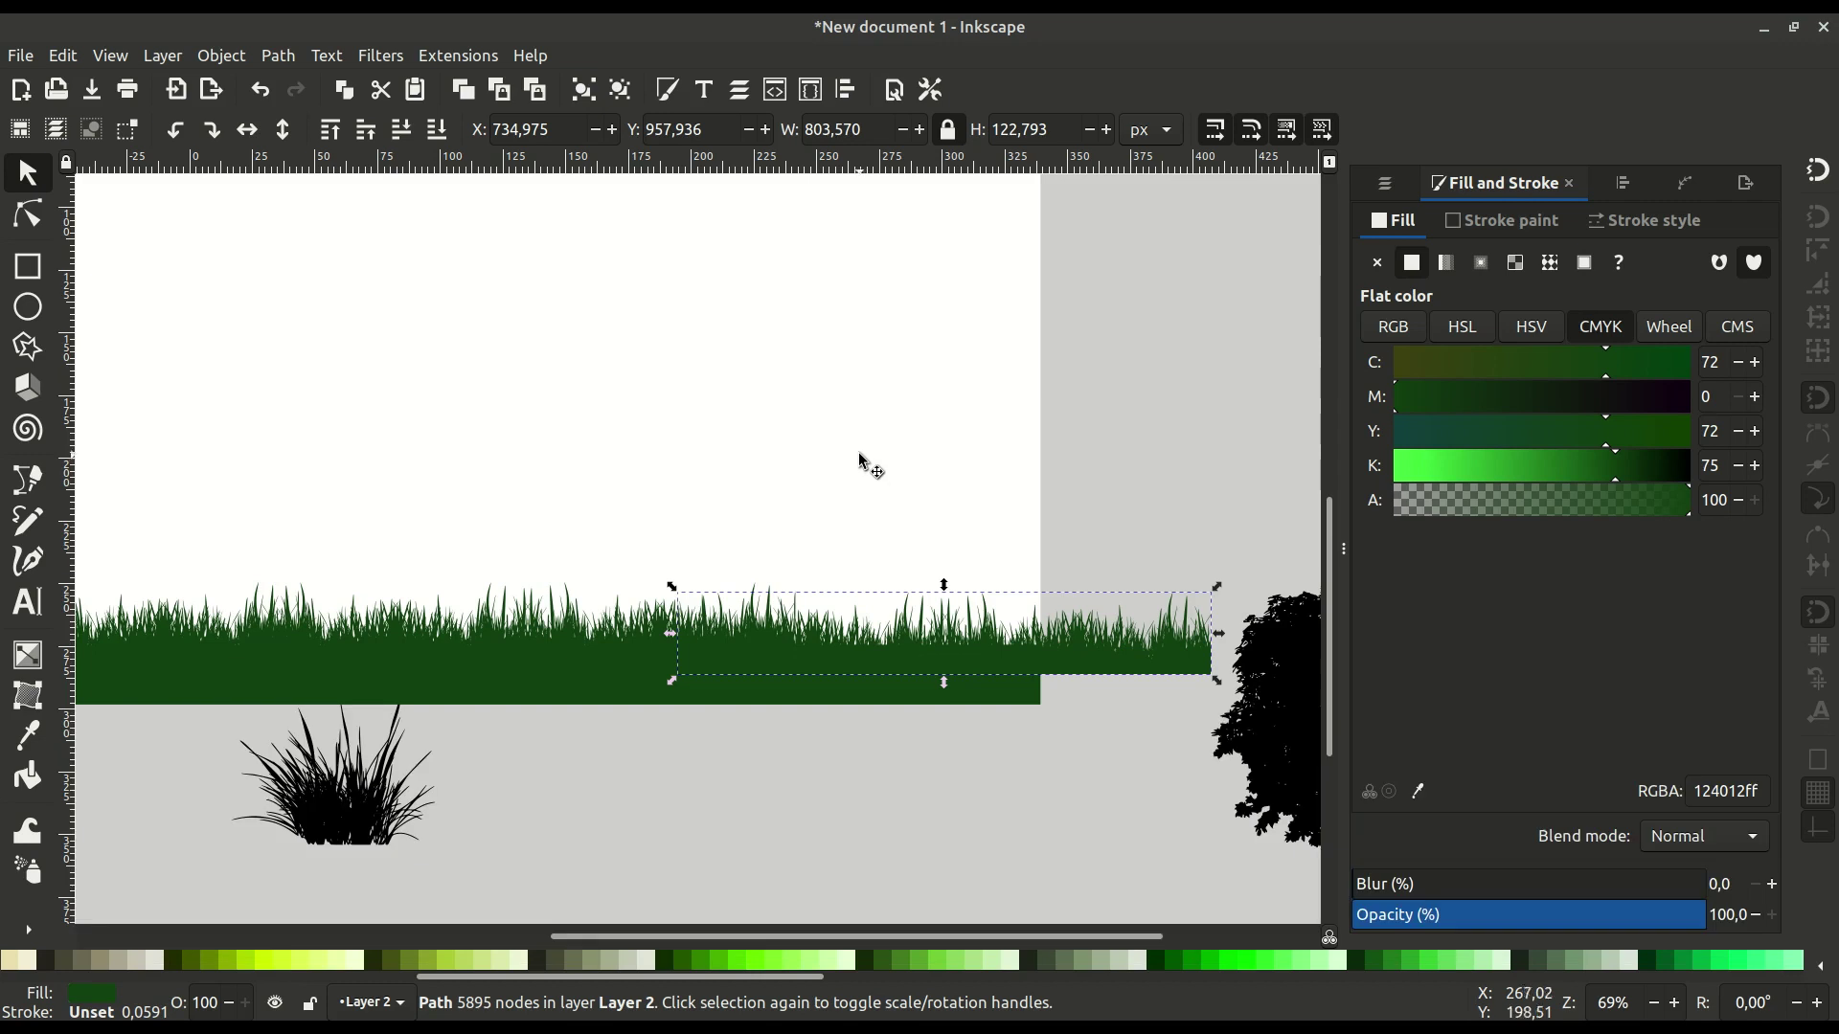
# Duplicate the white page rectangle and intersect it with the last grass piece to trim the overhang at the right edge.
pyautogui.click(847, 449)
pyautogui.rightClick(848, 450)
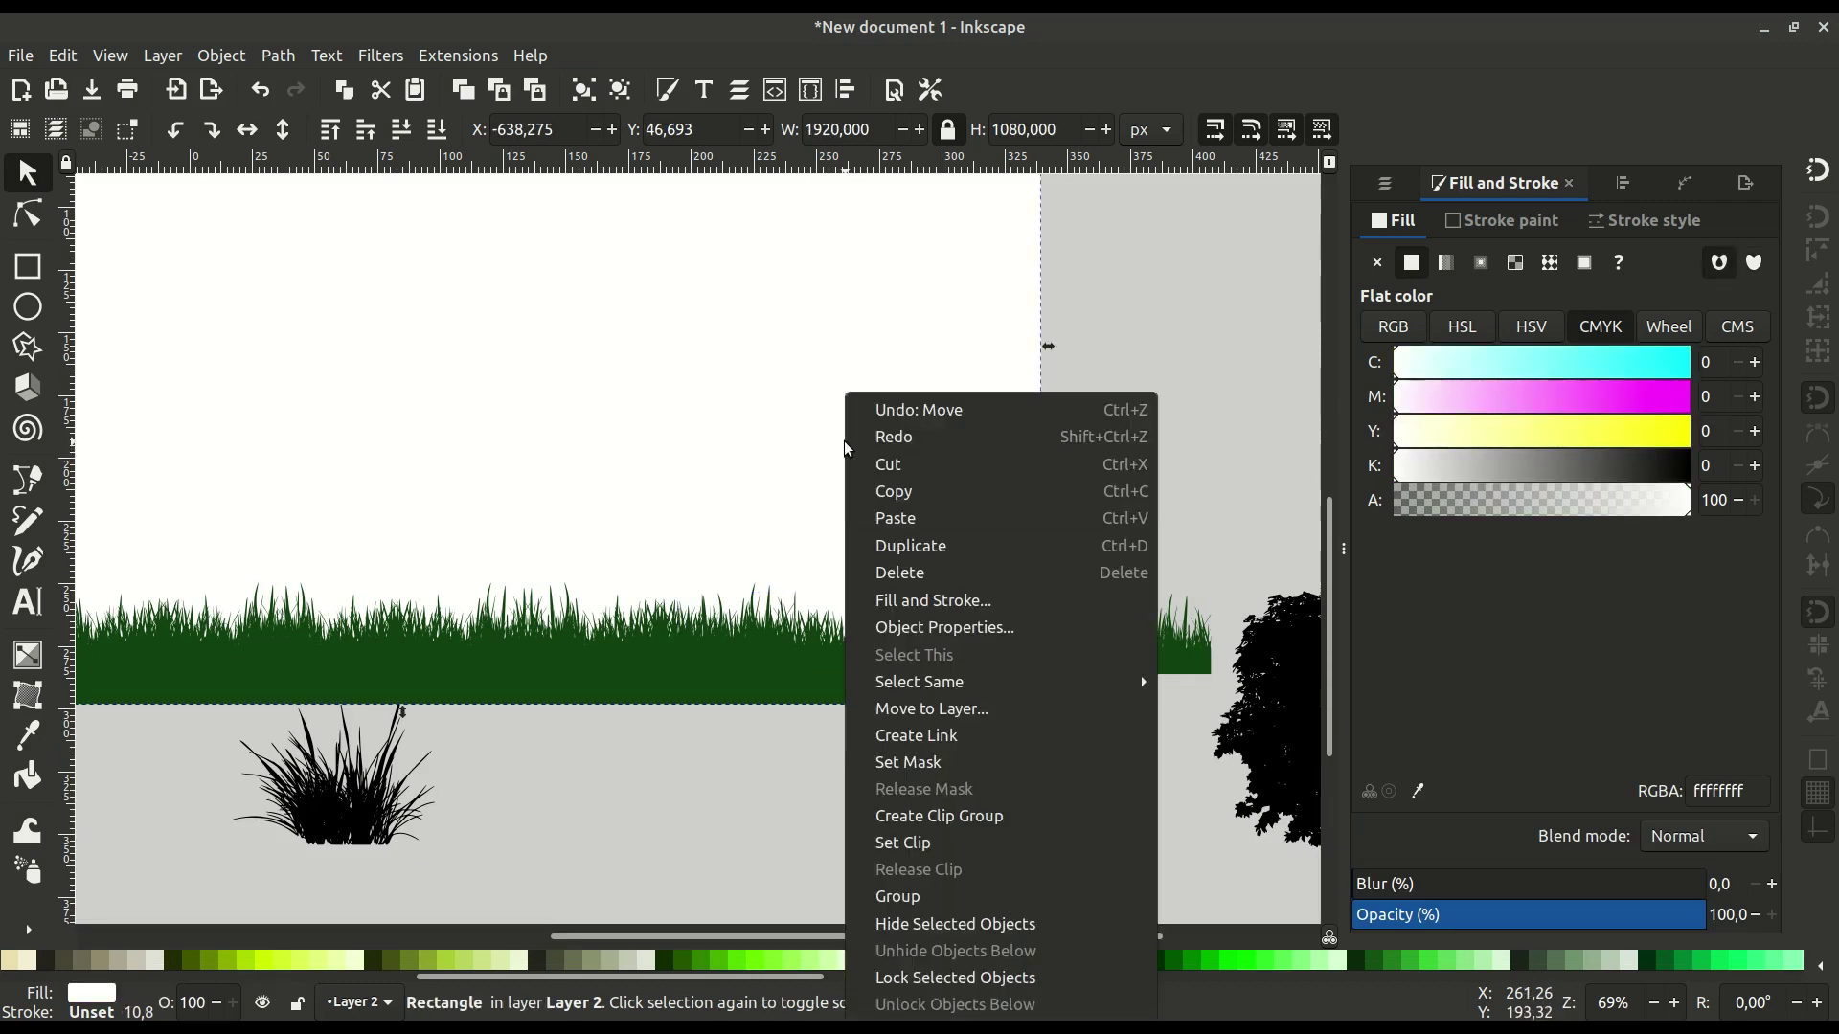
pyautogui.click(902, 538)
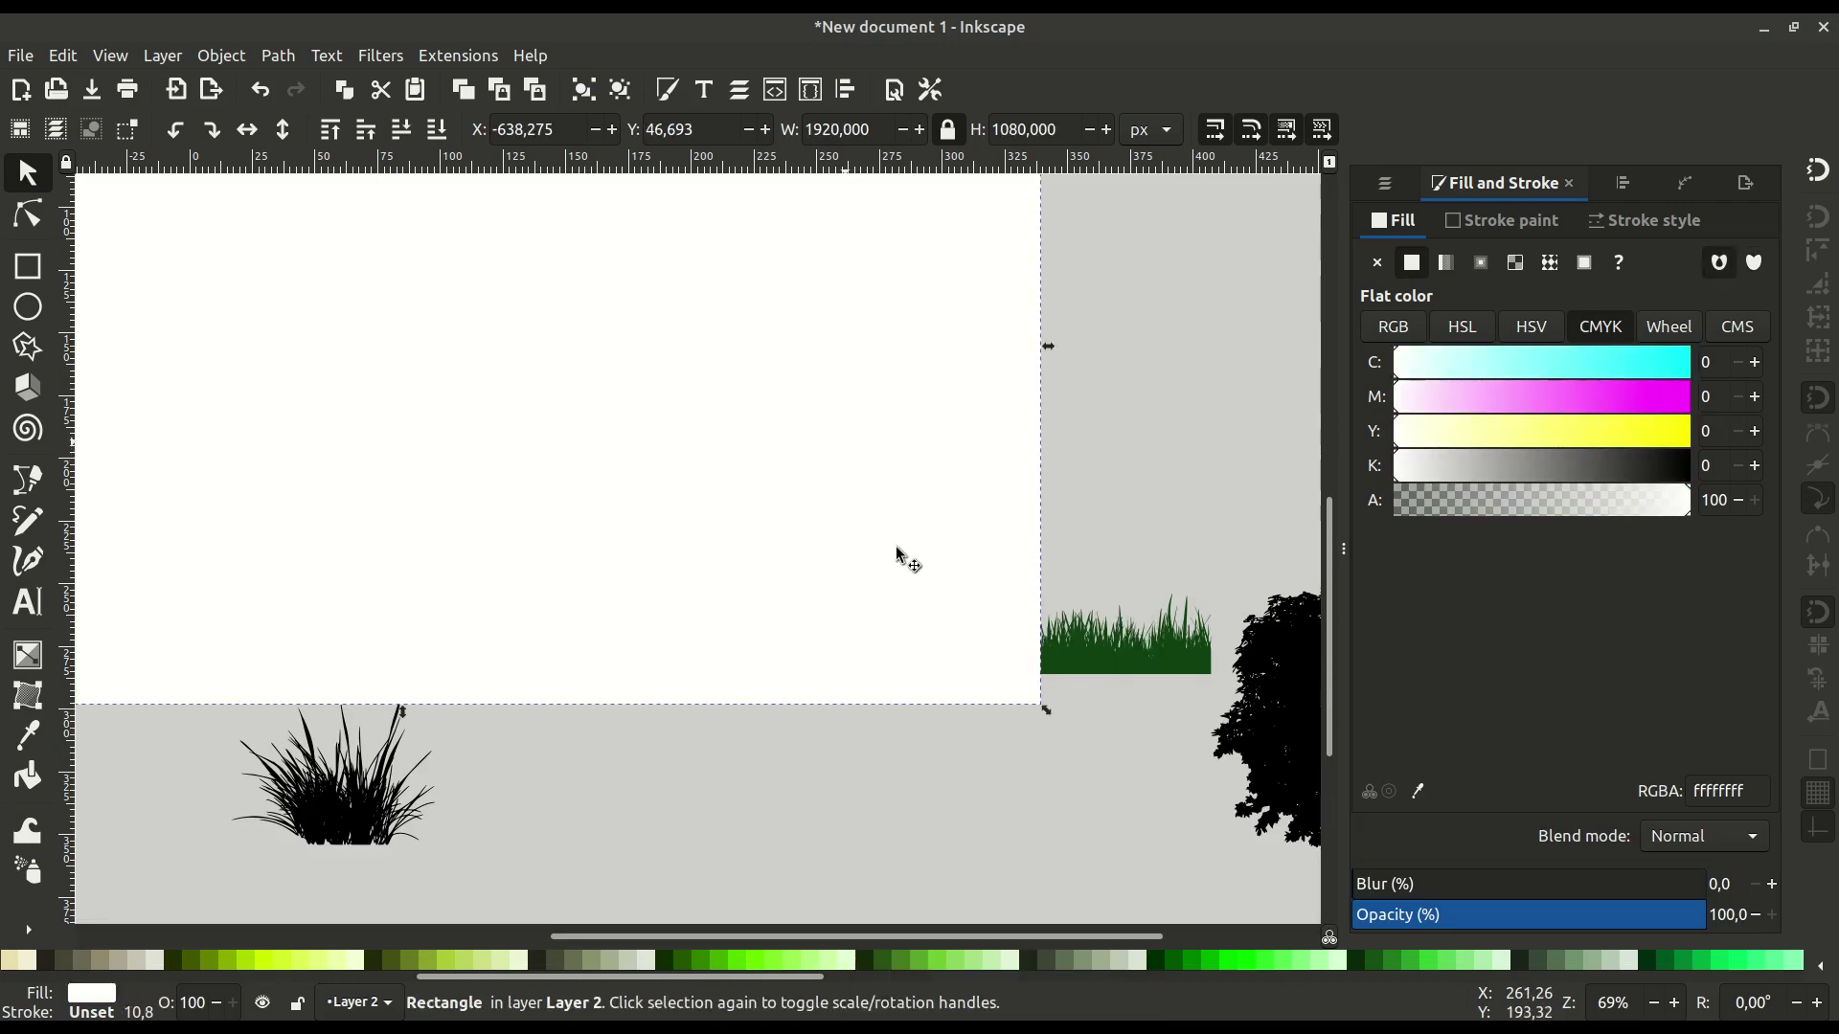
pyautogui.keyDown('shift'); pyautogui.click(1109, 642); pyautogui.keyUp('shift')
pyautogui.click(278, 56)
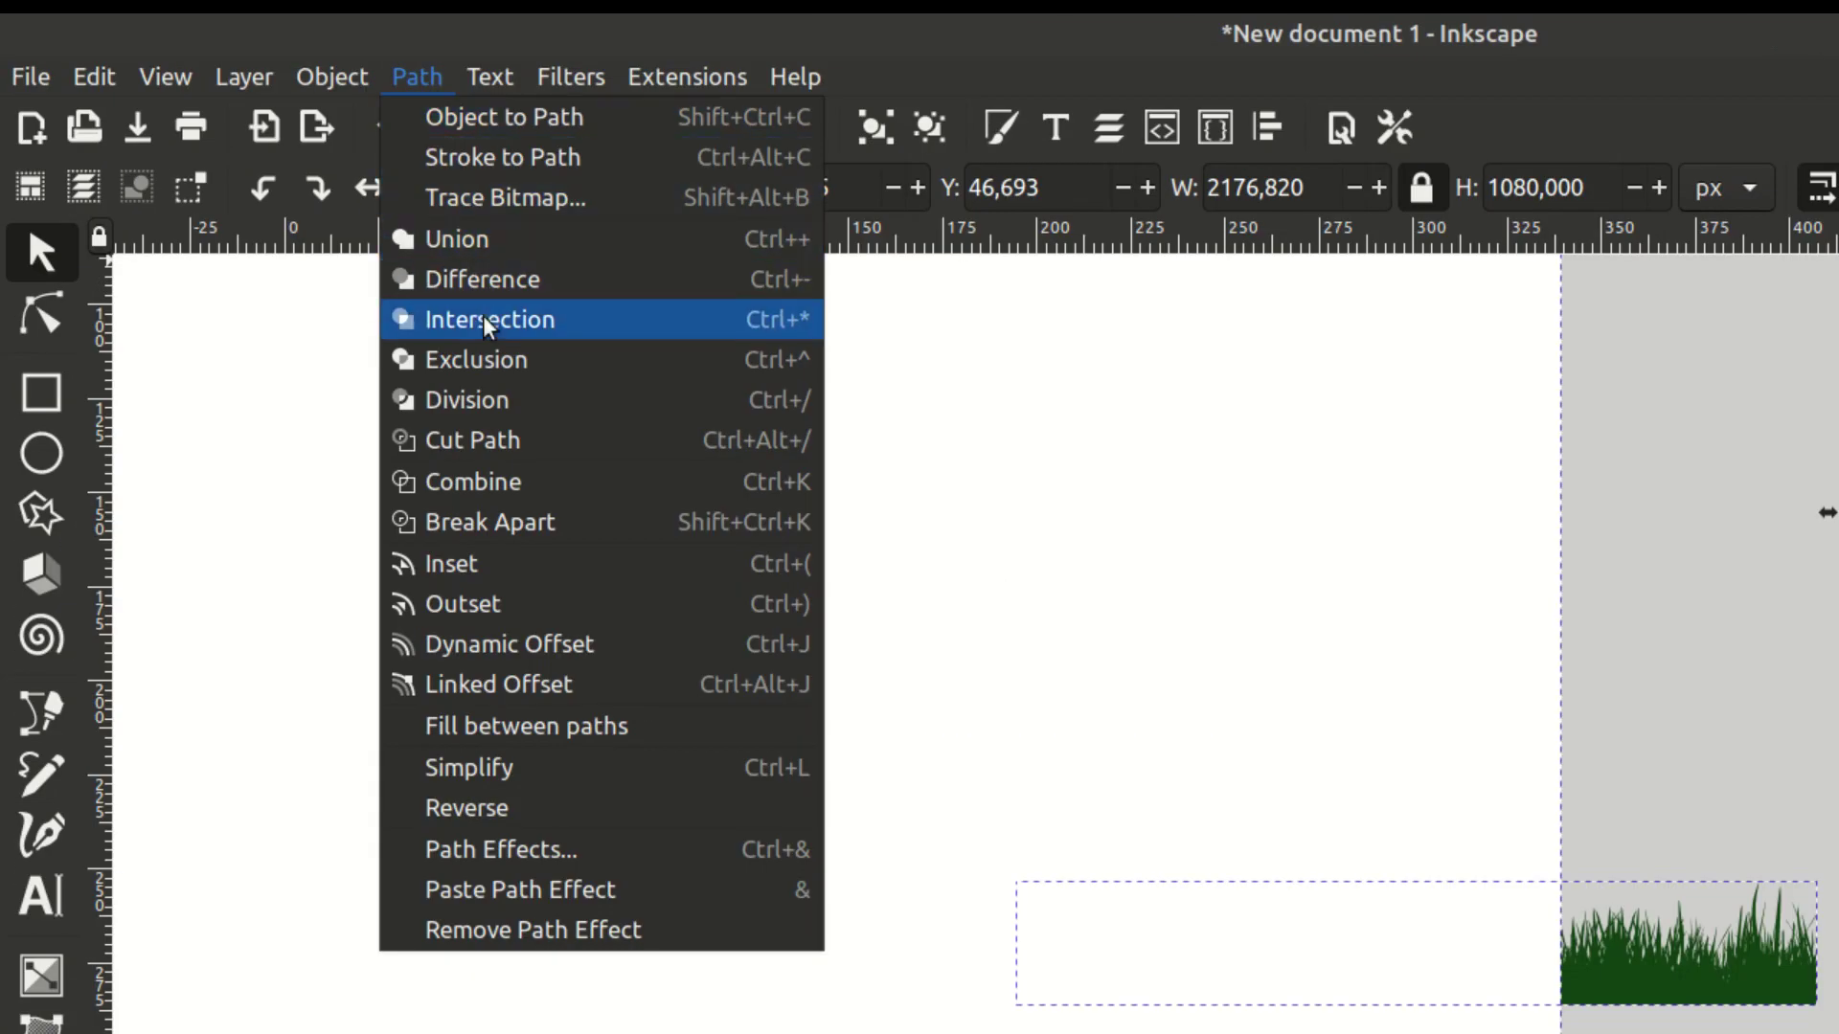
pyautogui.click(486, 319)
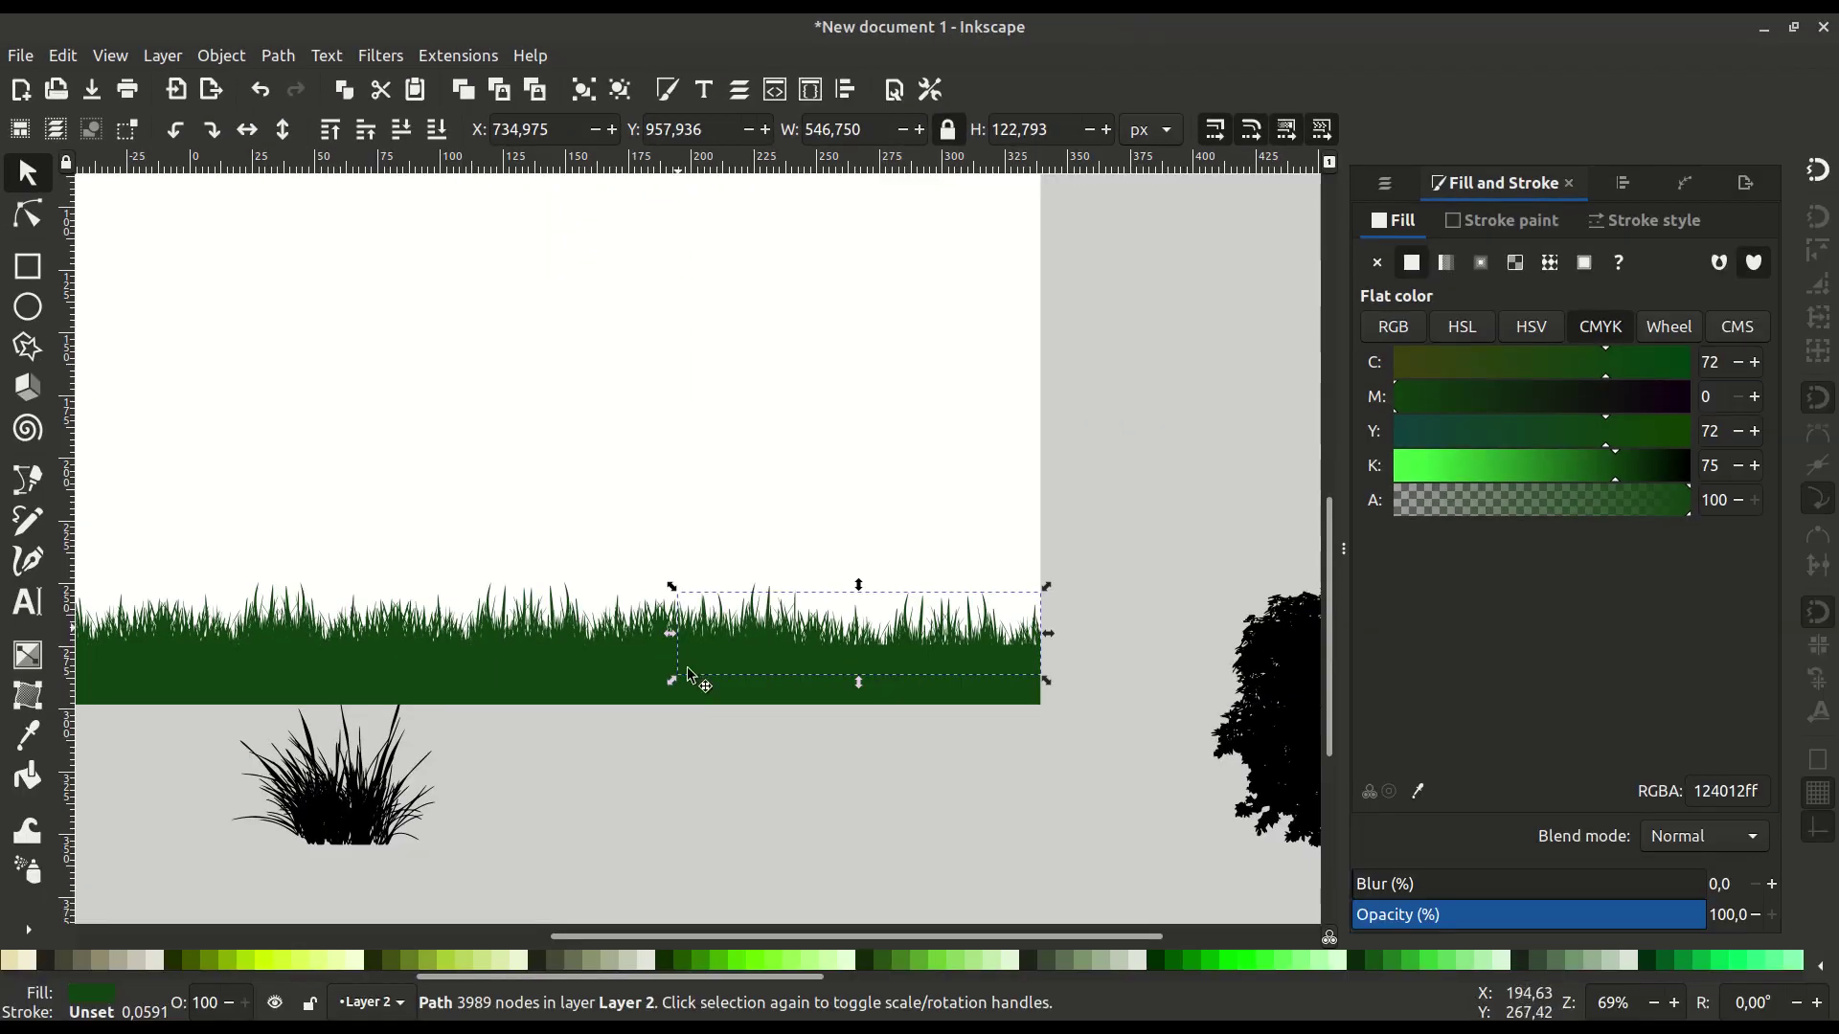
# Move the broad-leaved tree silhouette onto the right part of the page and enlarge it to about 1272 px wide.
pyautogui.press('Escape')
pyautogui.moveTo(704, 490); pyautogui.dragTo(883, 595)
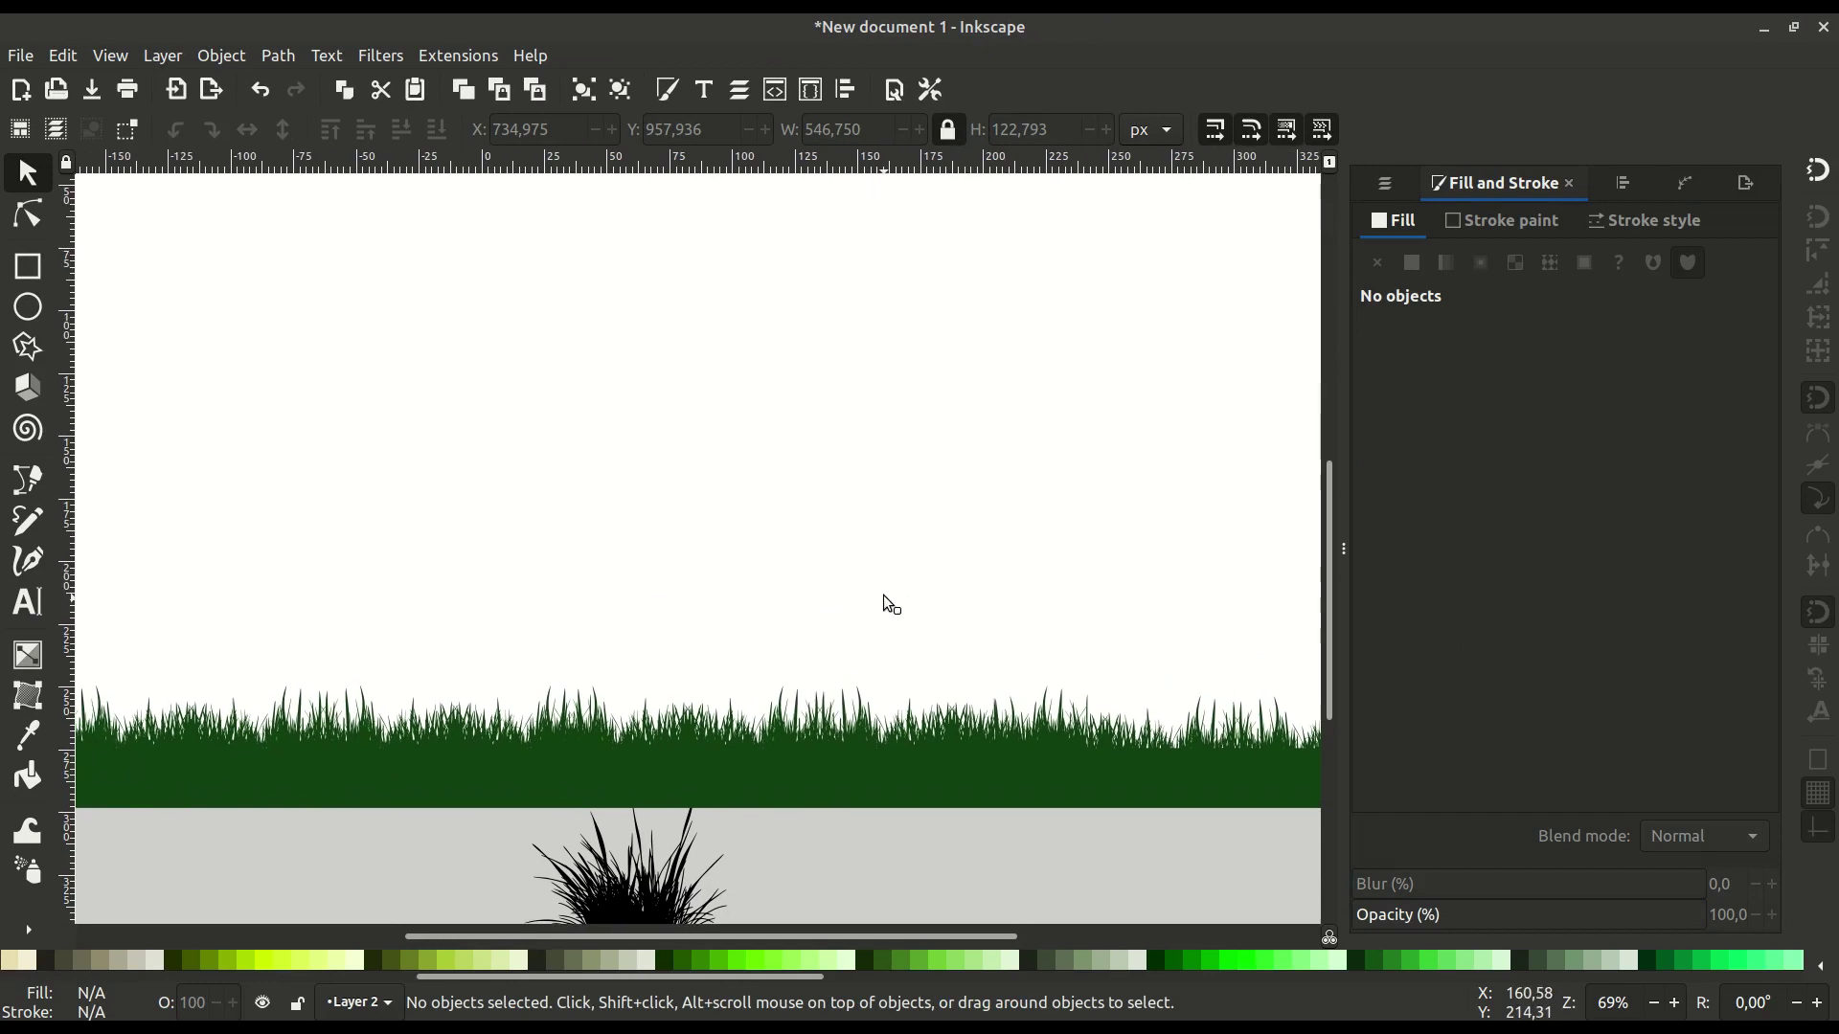
pyautogui.press('-')
pyautogui.moveTo(724, 538); pyautogui.dragTo(750, 559)
pyautogui.hscroll(5, 751, 560)
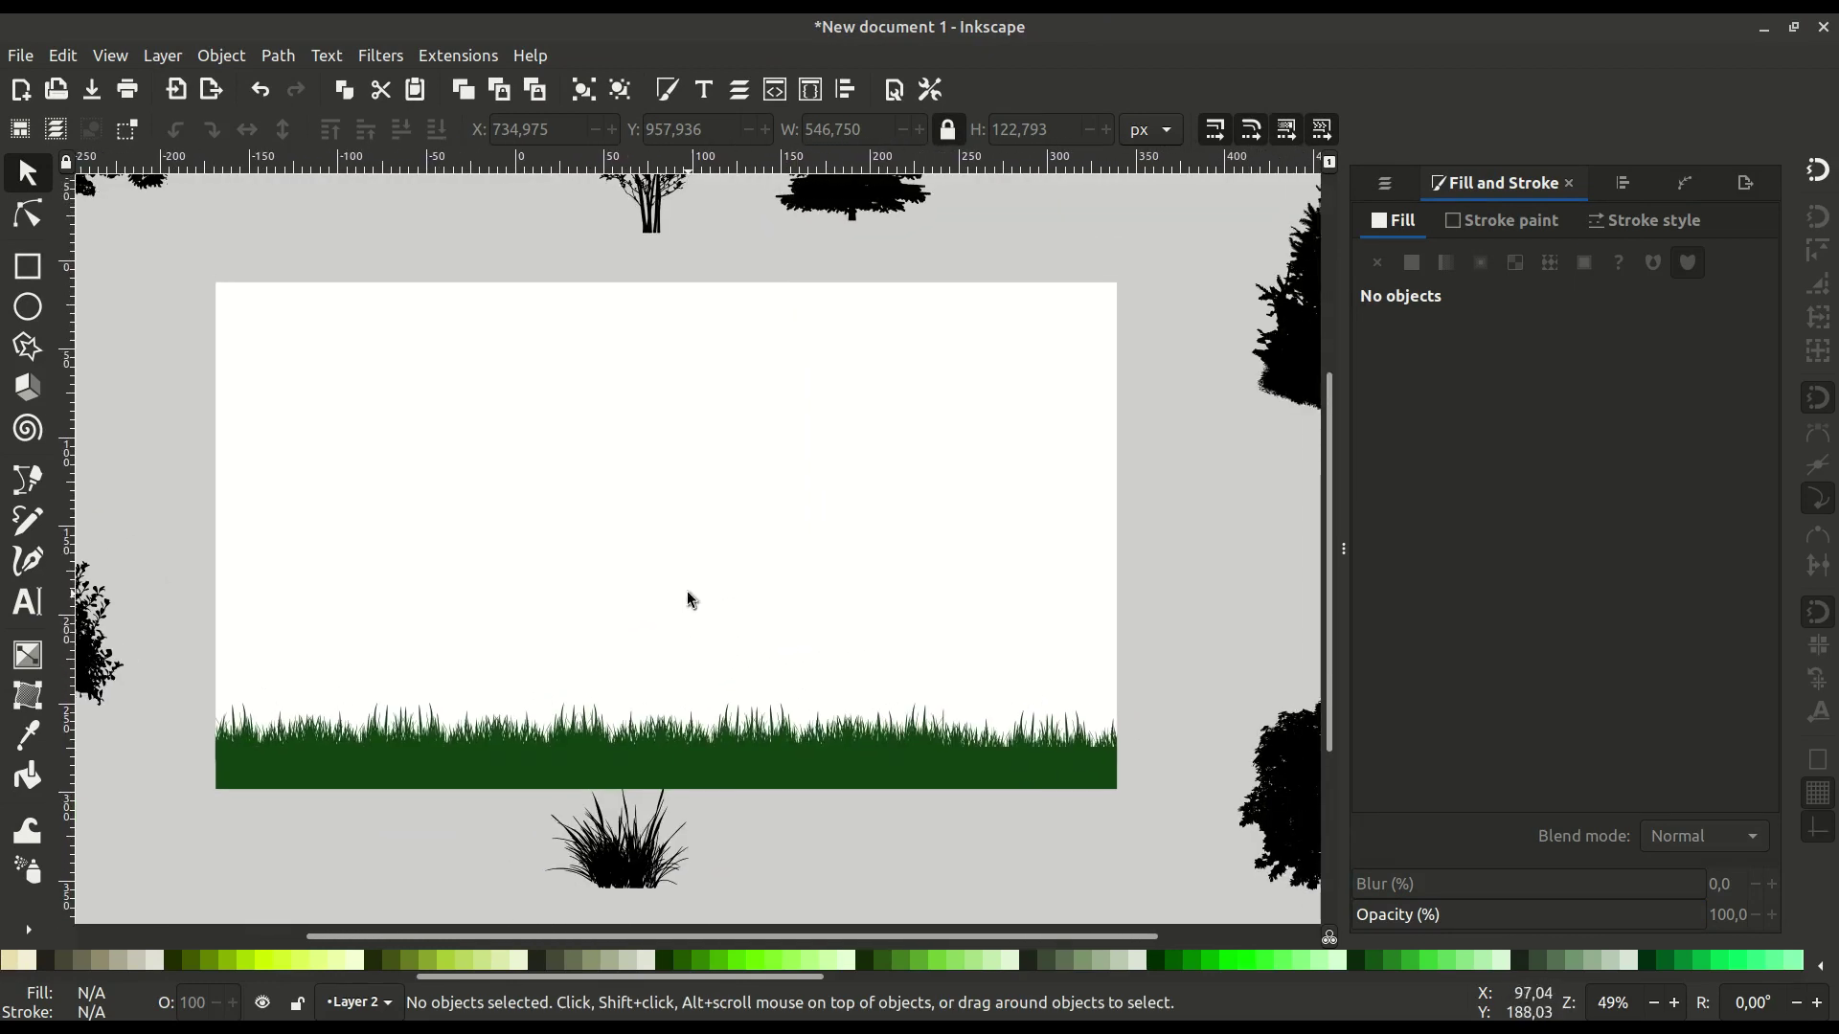
pyautogui.moveTo(1229, 817); pyautogui.dragTo(770, 584)
pyautogui.moveTo(667, 489); pyautogui.dragTo(495, 311)
pyautogui.moveTo(932, 316); pyautogui.dragTo(1131, 154)
pyautogui.moveTo(1000, 352); pyautogui.dragTo(944, 459)
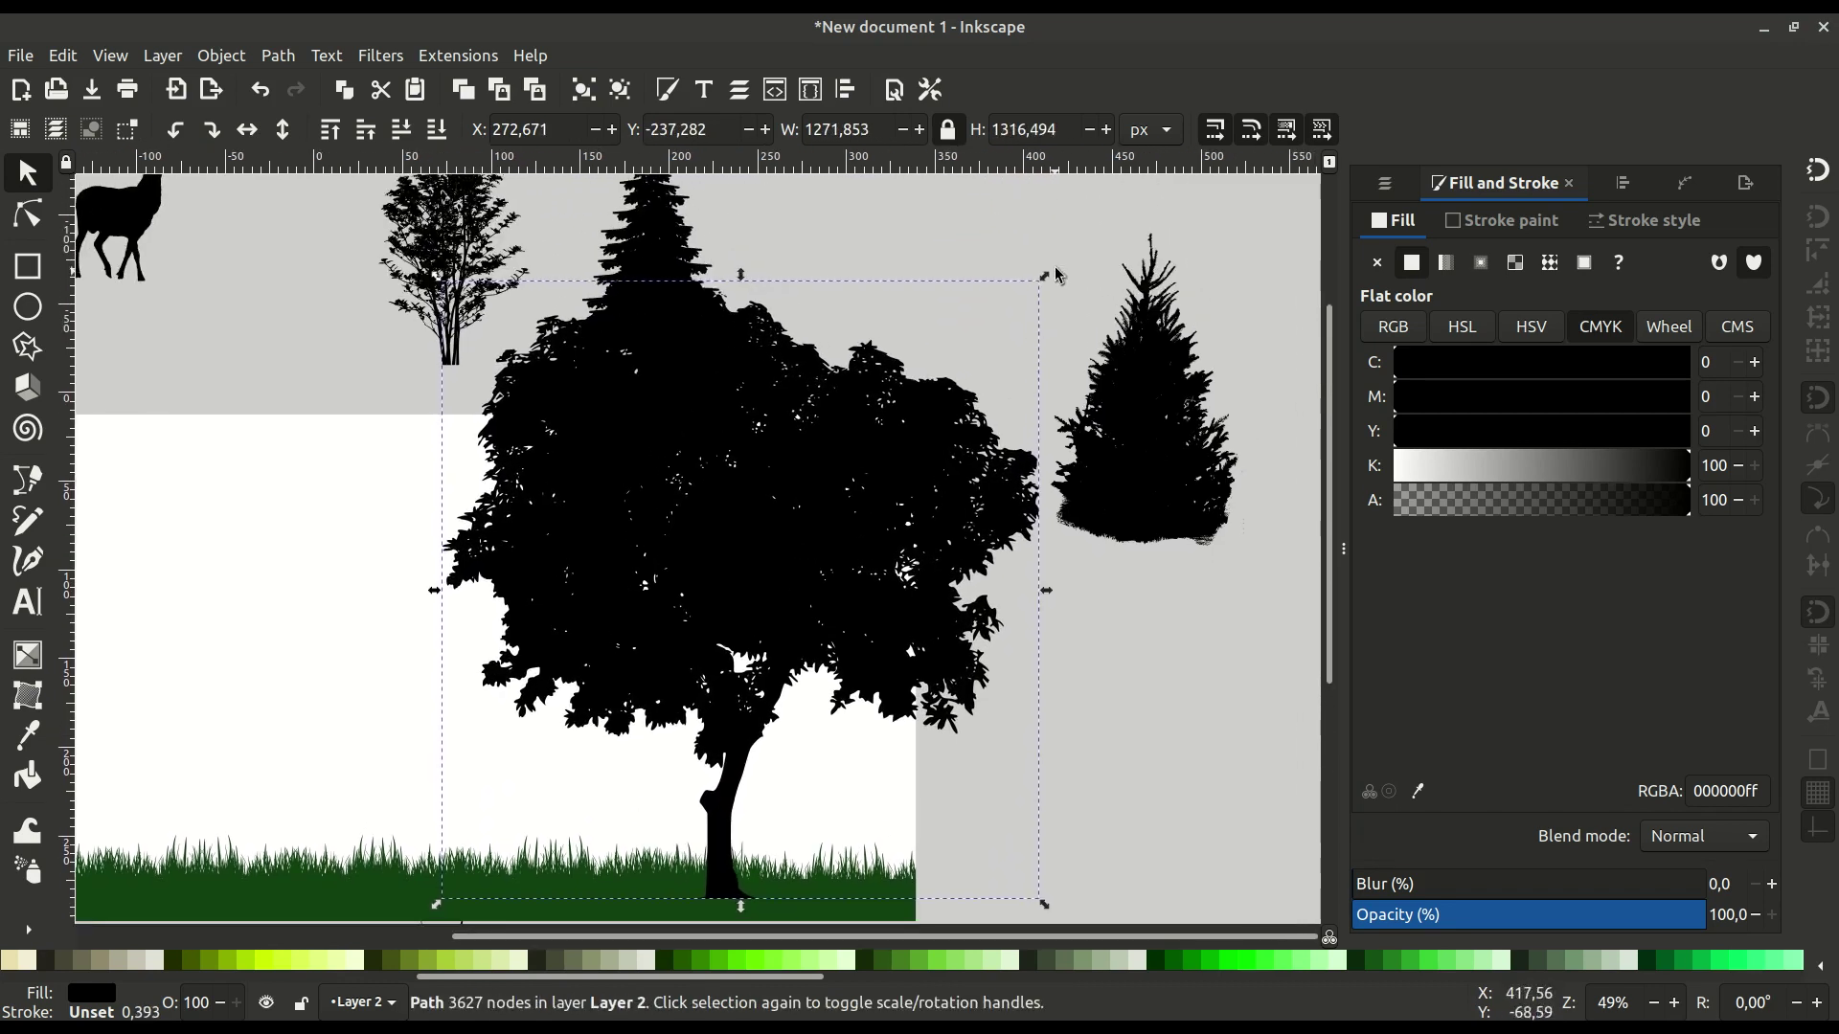
# Enlarge the broad-leaved tree to about 1768 px wide and stand its trunk in the grass near the page's right edge.
pyautogui.moveTo(1052, 269); pyautogui.dragTo(1202, 232)
pyautogui.scroll(2, 1060, 400)
pyautogui.hscroll(3, 1060, 400)
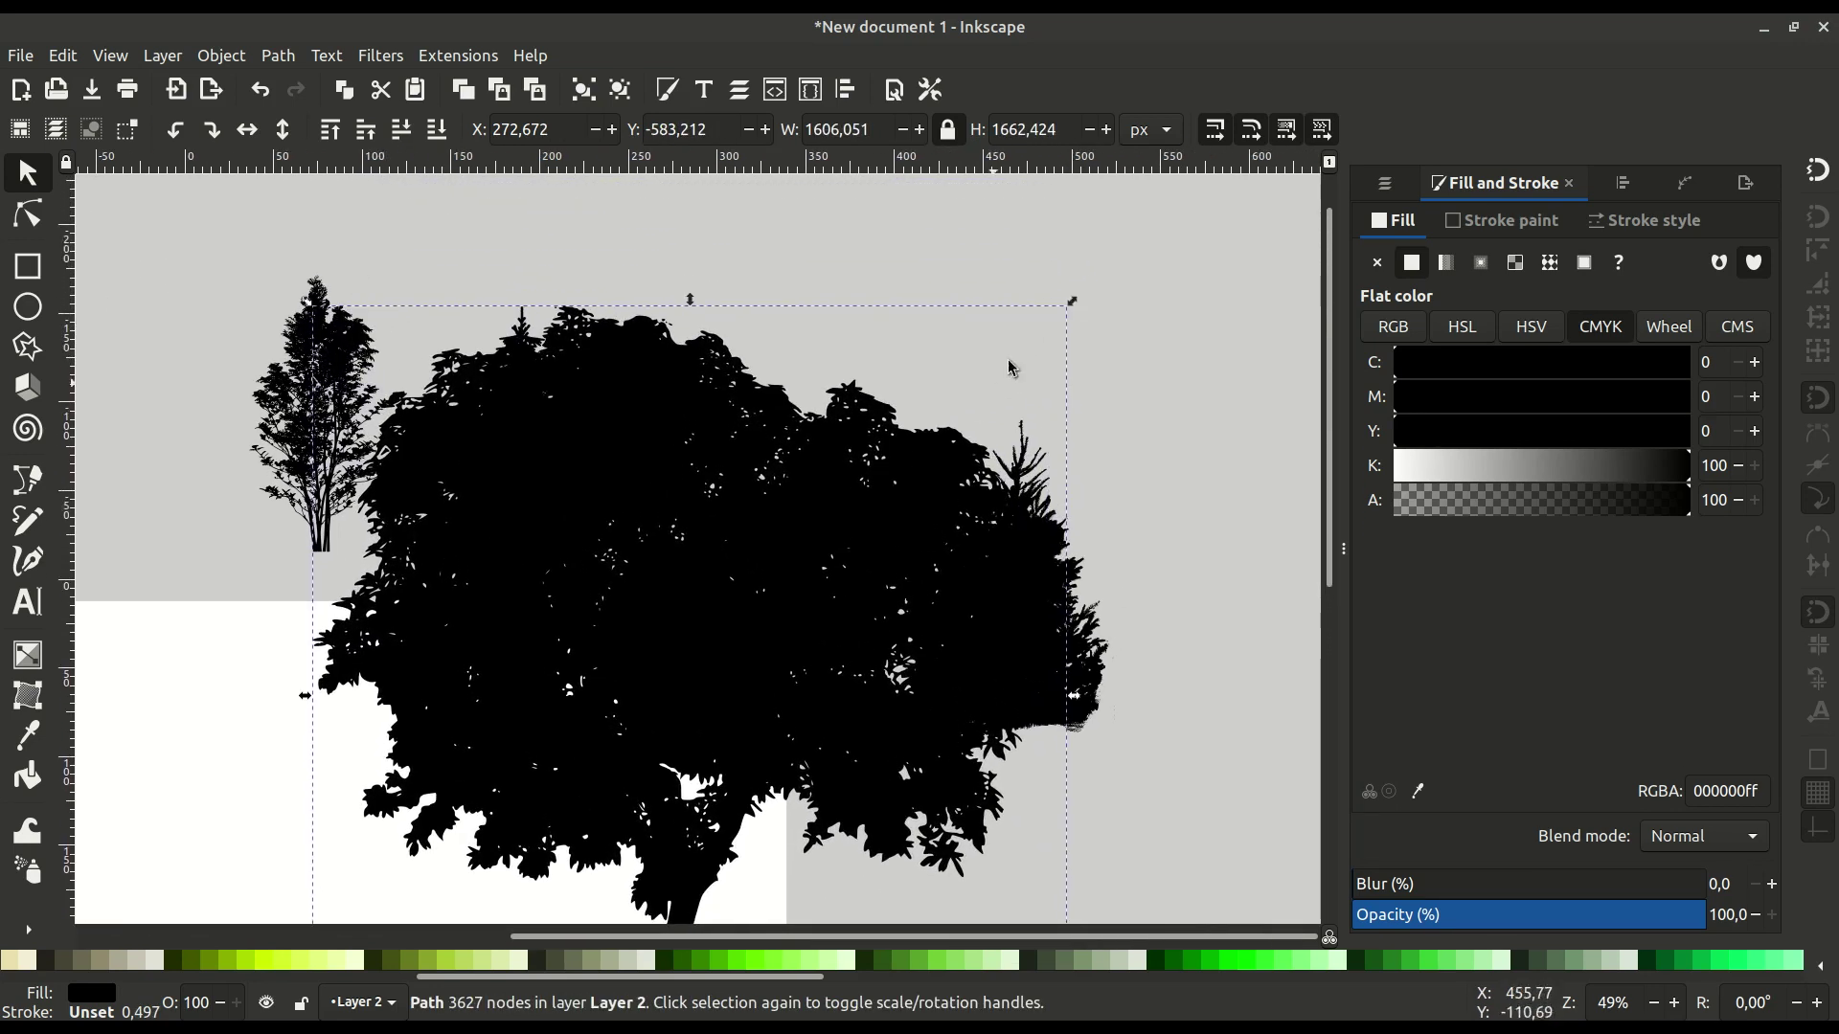
pyautogui.moveTo(1075, 300); pyautogui.dragTo(1179, 226)
pyautogui.scroll(-5, 942, 359)
pyautogui.hscroll(-3, 943, 359)
pyautogui.moveTo(899, 547); pyautogui.dragTo(819, 542)
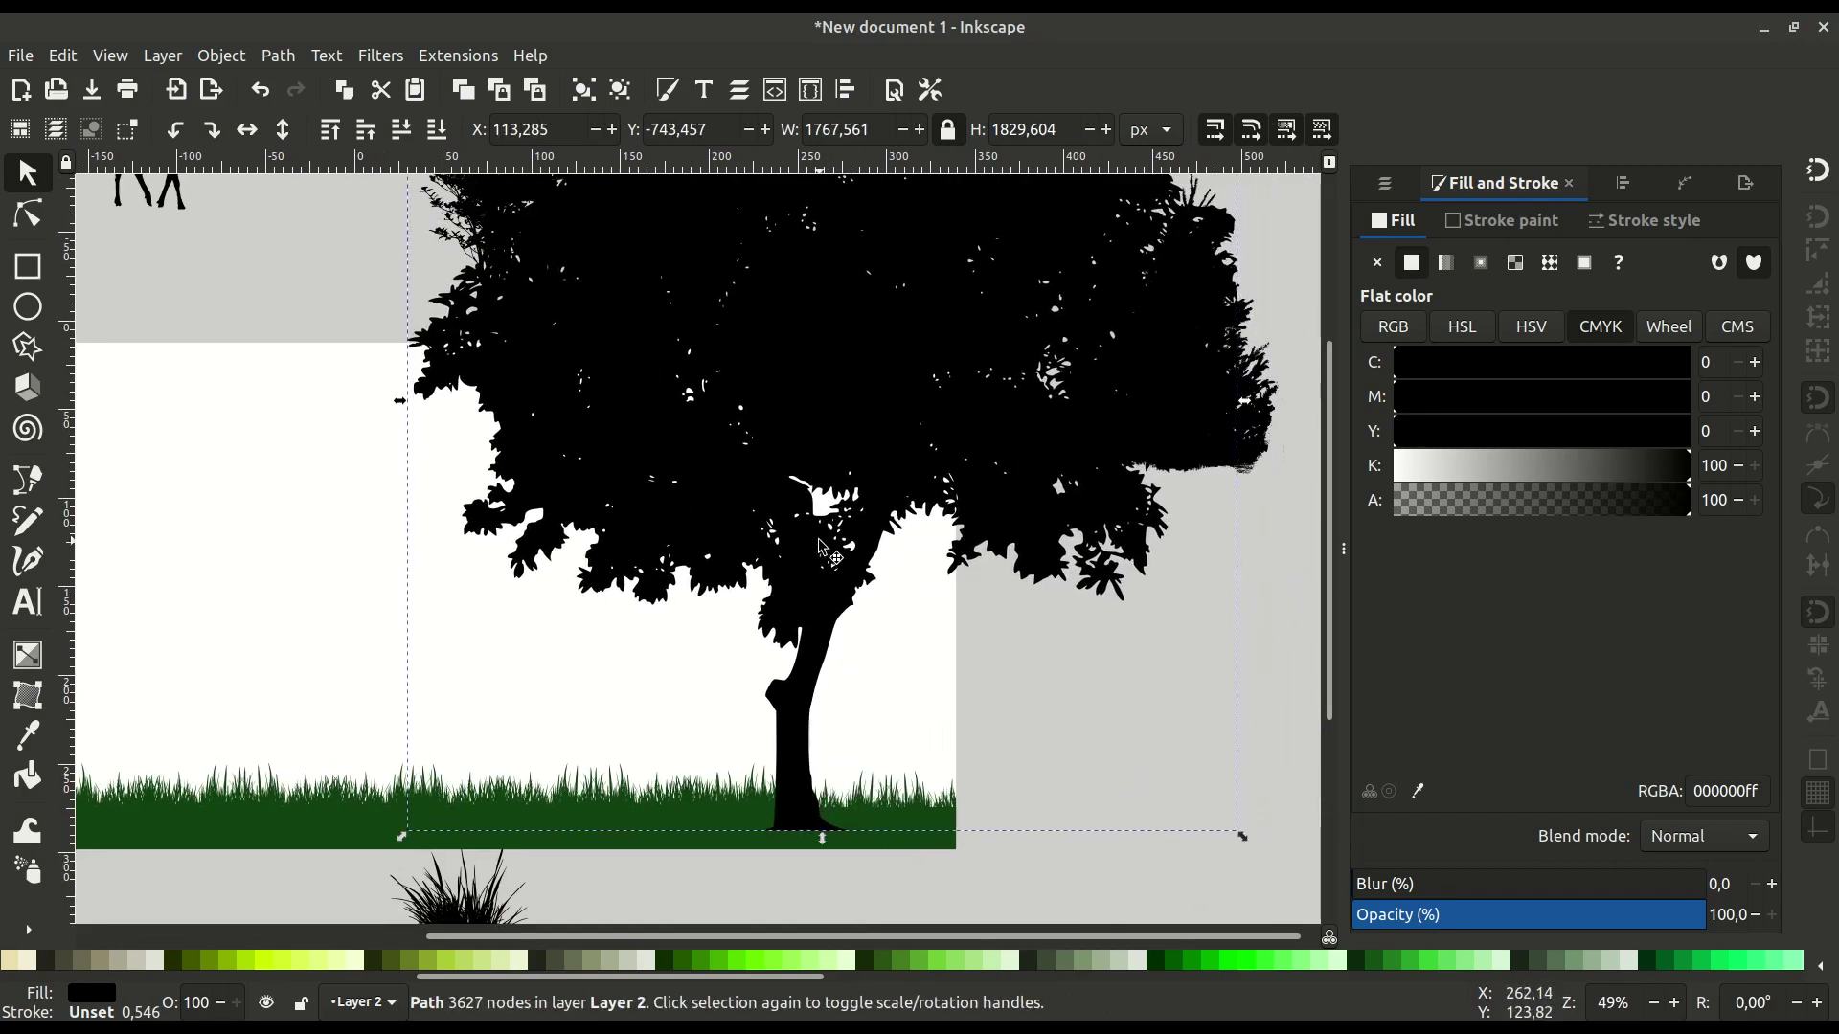
# Duplicate the white page rectangle and intersect it with the broad-leaved tree to trim everything outside the page.
pyautogui.click(341, 579)
pyautogui.rightClick(344, 578)
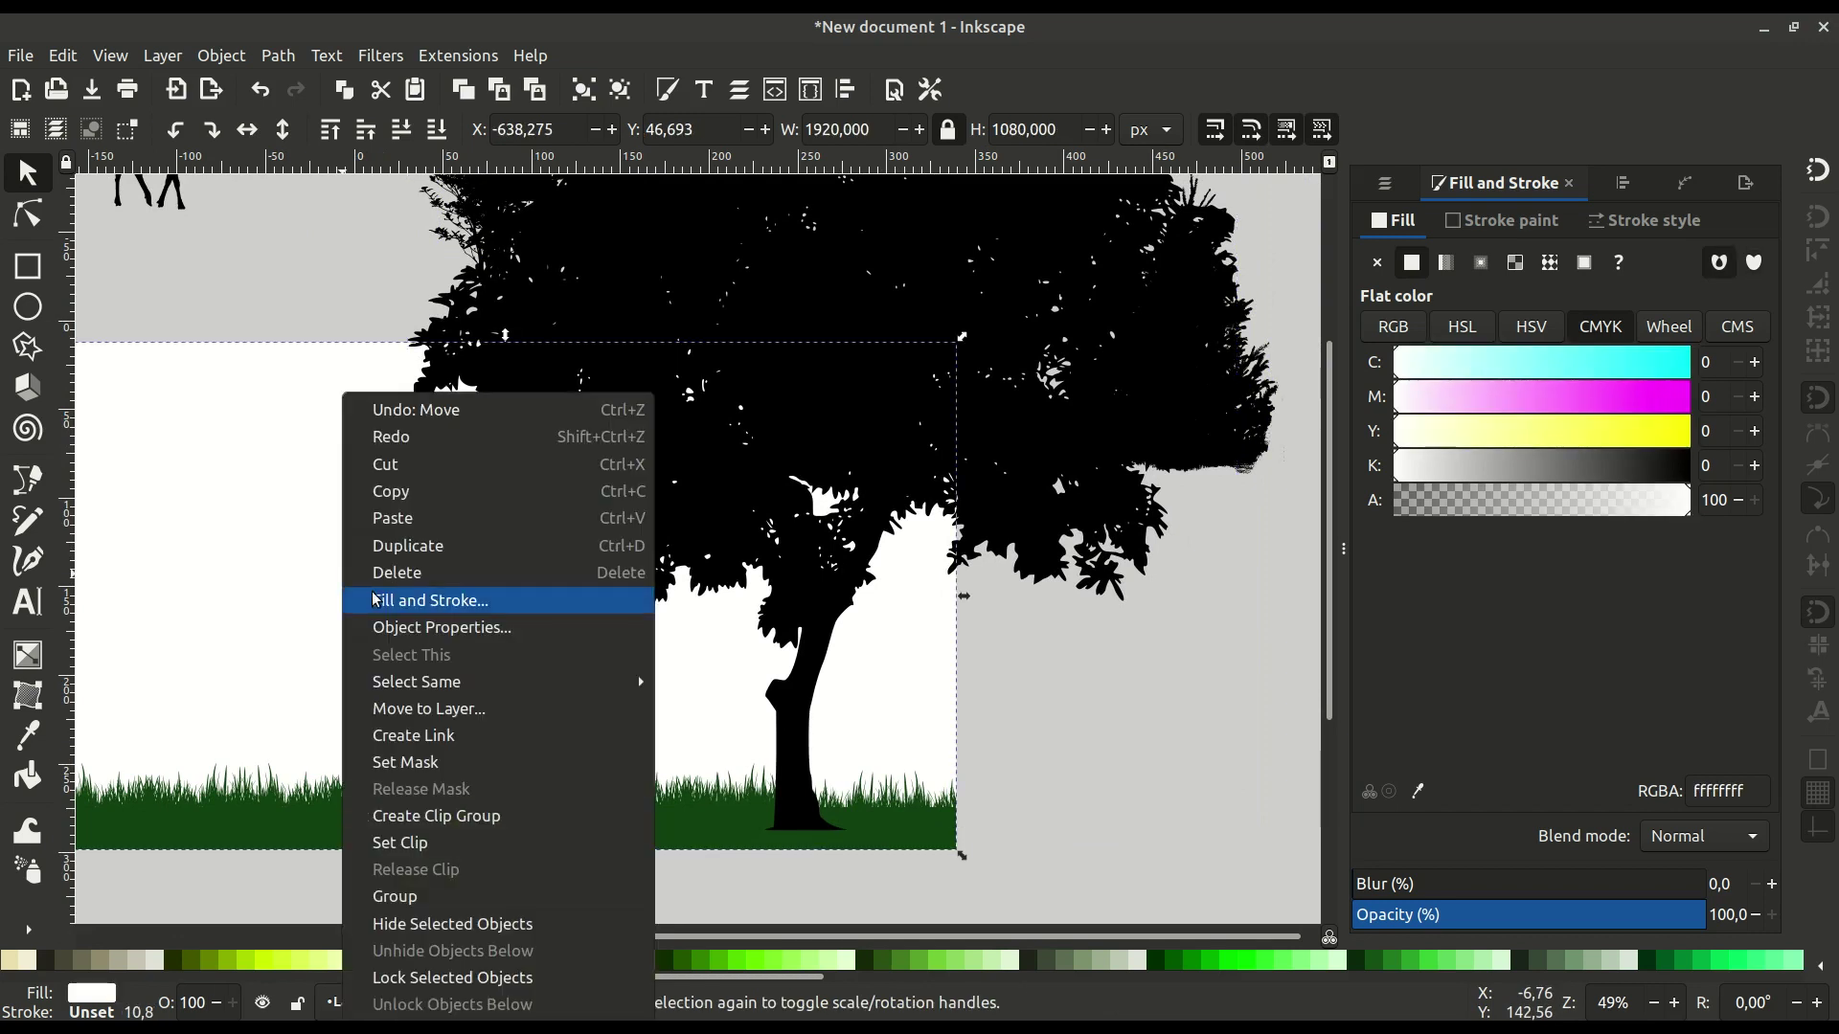
pyautogui.click(407, 541)
pyautogui.keyDown('shift'); pyautogui.click(693, 294); pyautogui.keyUp('shift')
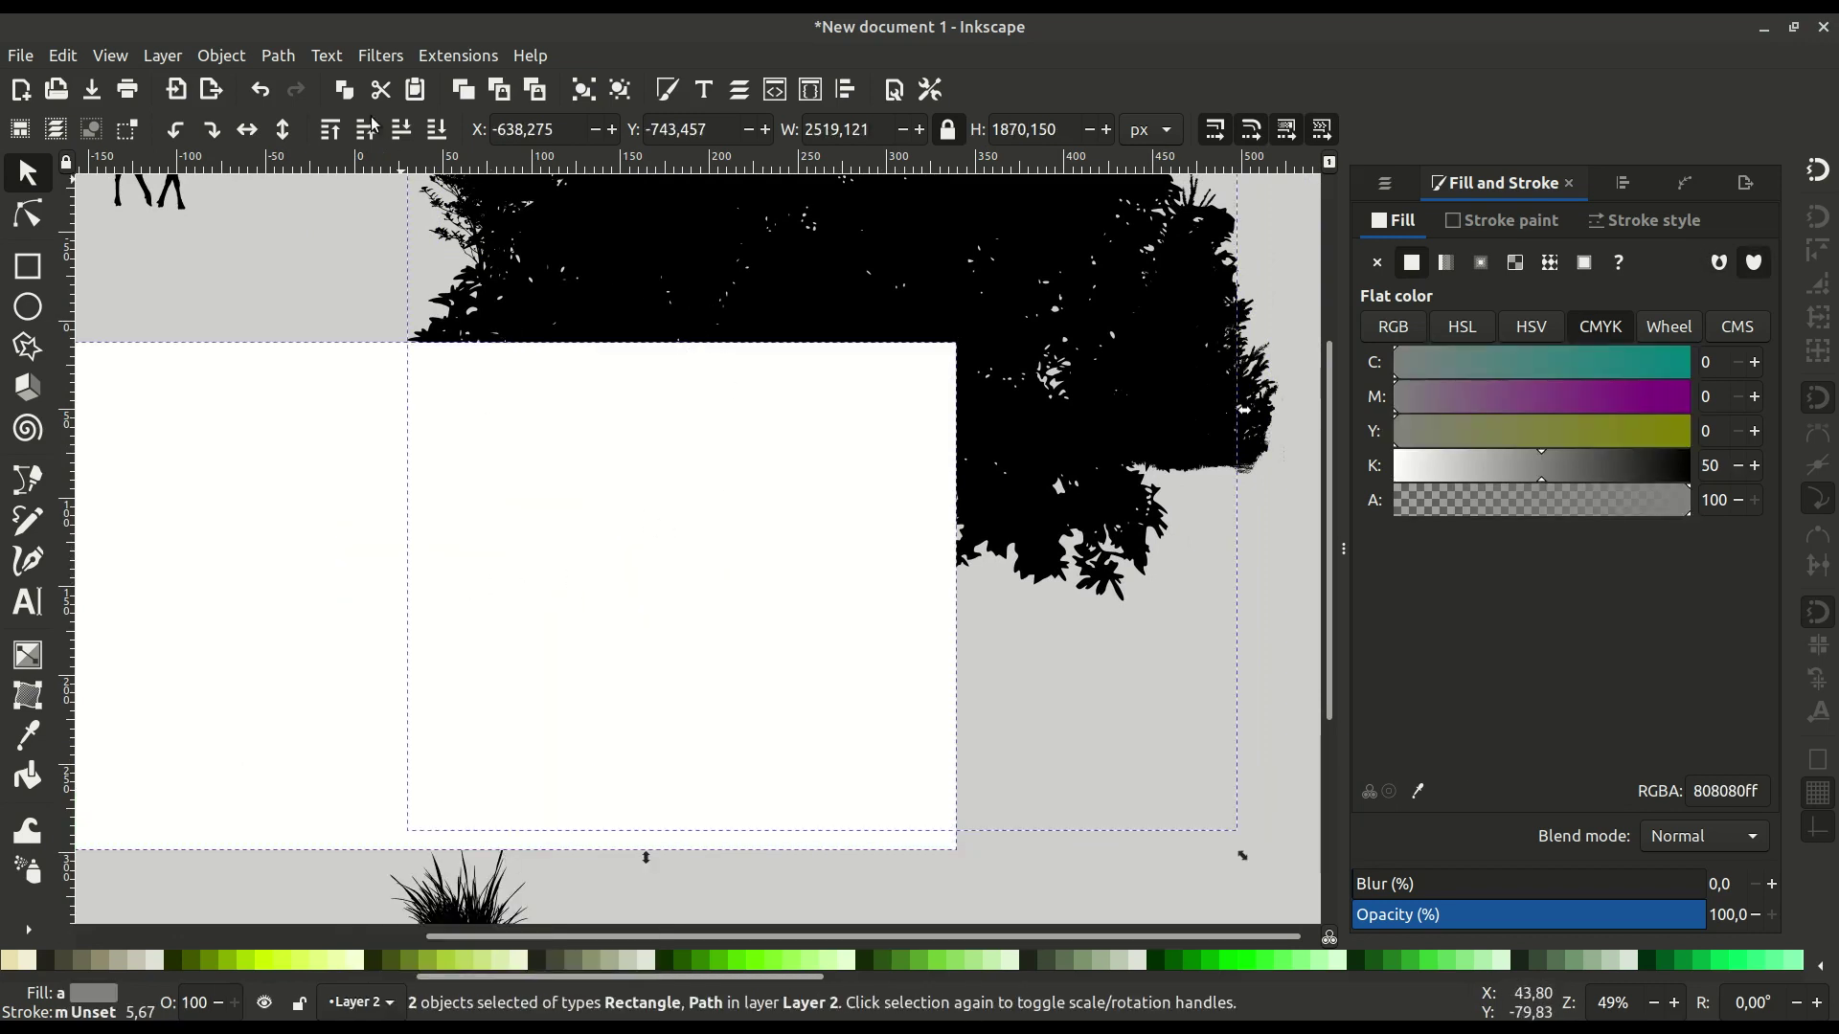
pyautogui.click(284, 57)
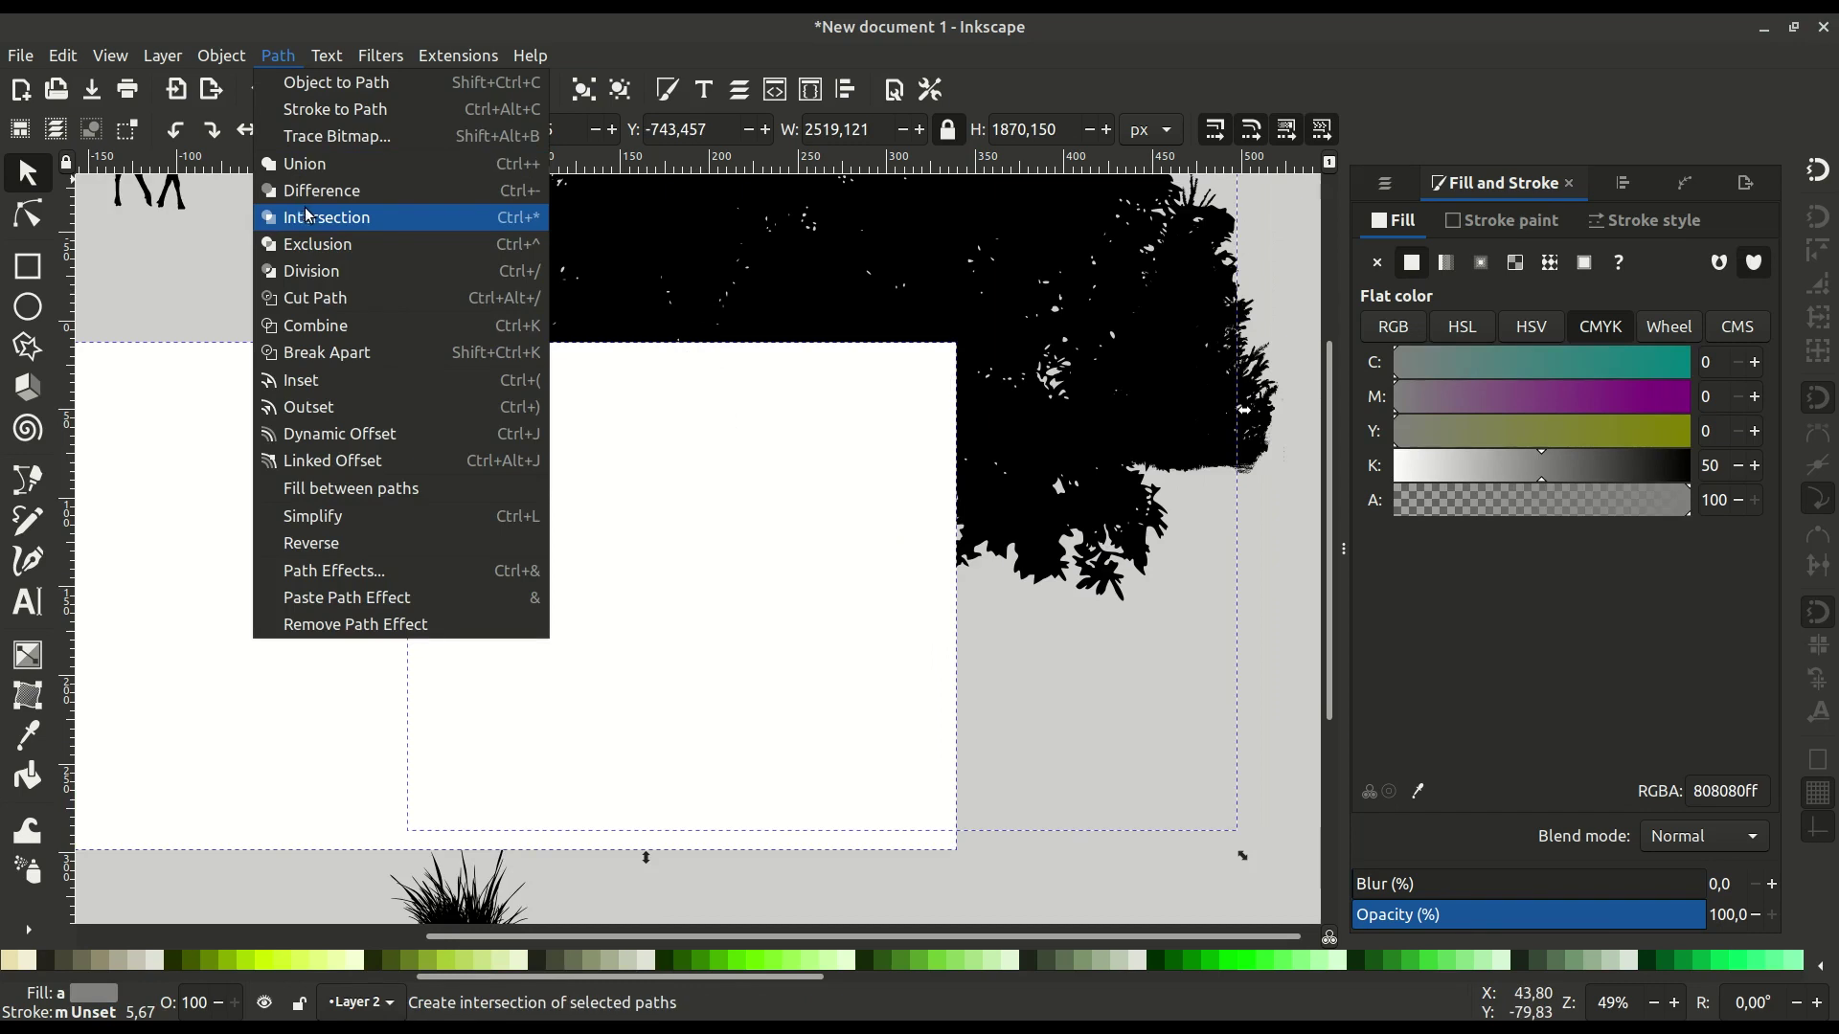
pyautogui.click(398, 220)
# Place the spreading tree silhouette on the page's left part, raise it to the top, enlarge it to about 1304 px wide and flip it horizontally.
pyautogui.moveTo(504, 471); pyautogui.dragTo(720, 421)
pyautogui.moveTo(559, 406); pyautogui.dragTo(740, 515)
pyautogui.moveTo(235, 285); pyautogui.dragTo(553, 720)
pyautogui.click(320, 133)
pyautogui.moveTo(771, 568); pyautogui.dragTo(991, 327)
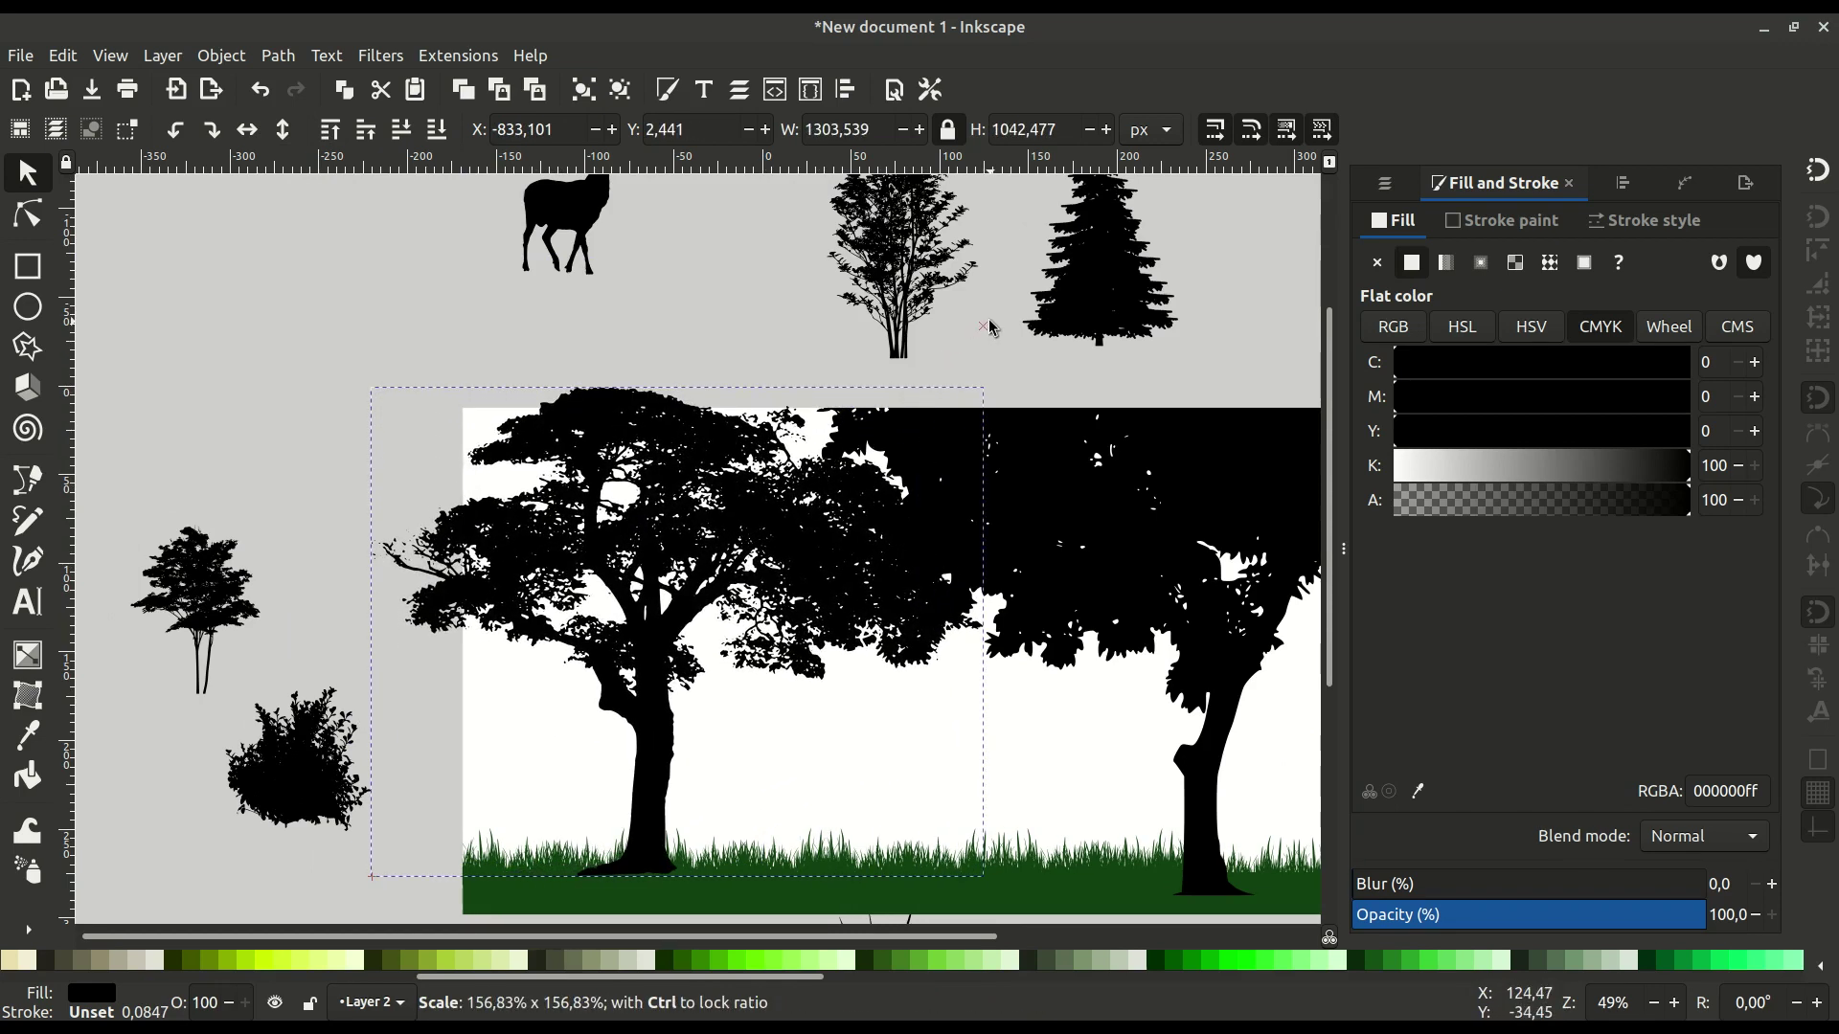
pyautogui.click(249, 132)
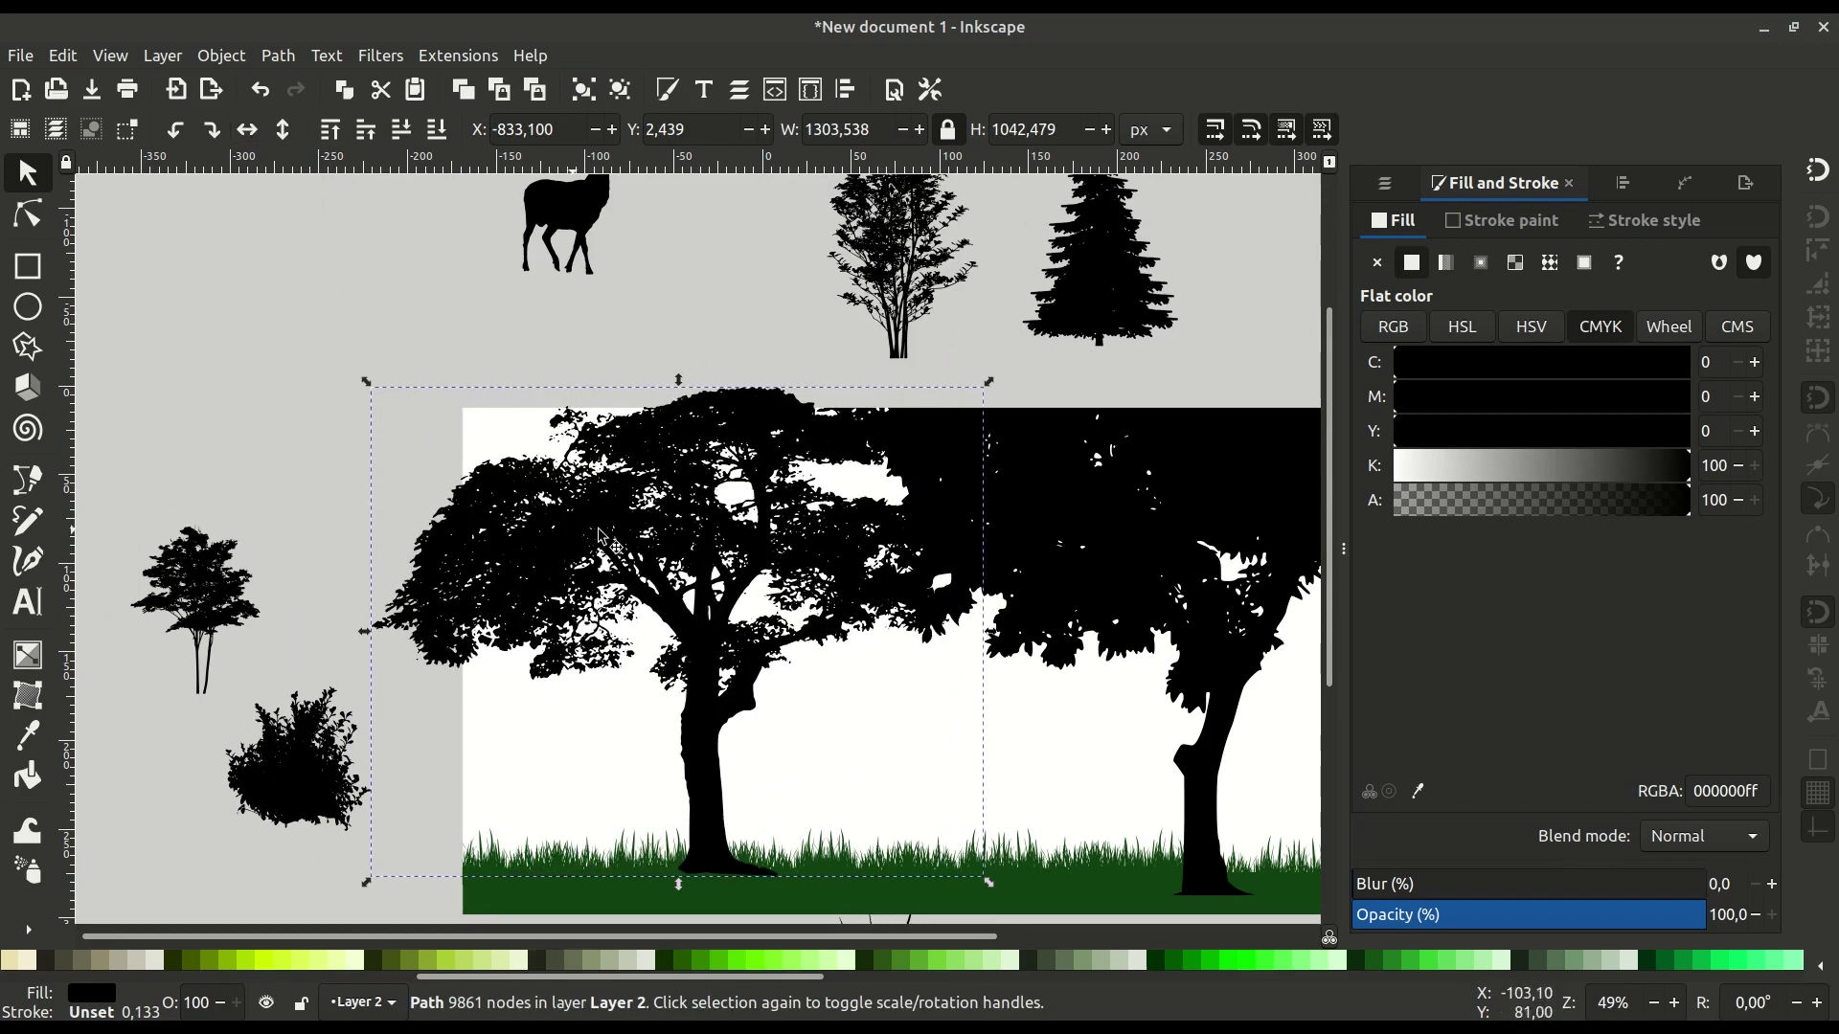
# Enlarge the flipped tree to about 2260 px wide and stand its trunk in the grass near the page's left edge.
pyautogui.moveTo(1003, 377); pyautogui.dragTo(1227, 199)
pyautogui.moveTo(805, 632); pyautogui.dragTo(572, 642)
pyautogui.scroll(2, 665, 503)
pyautogui.hscroll(1, 665, 503)
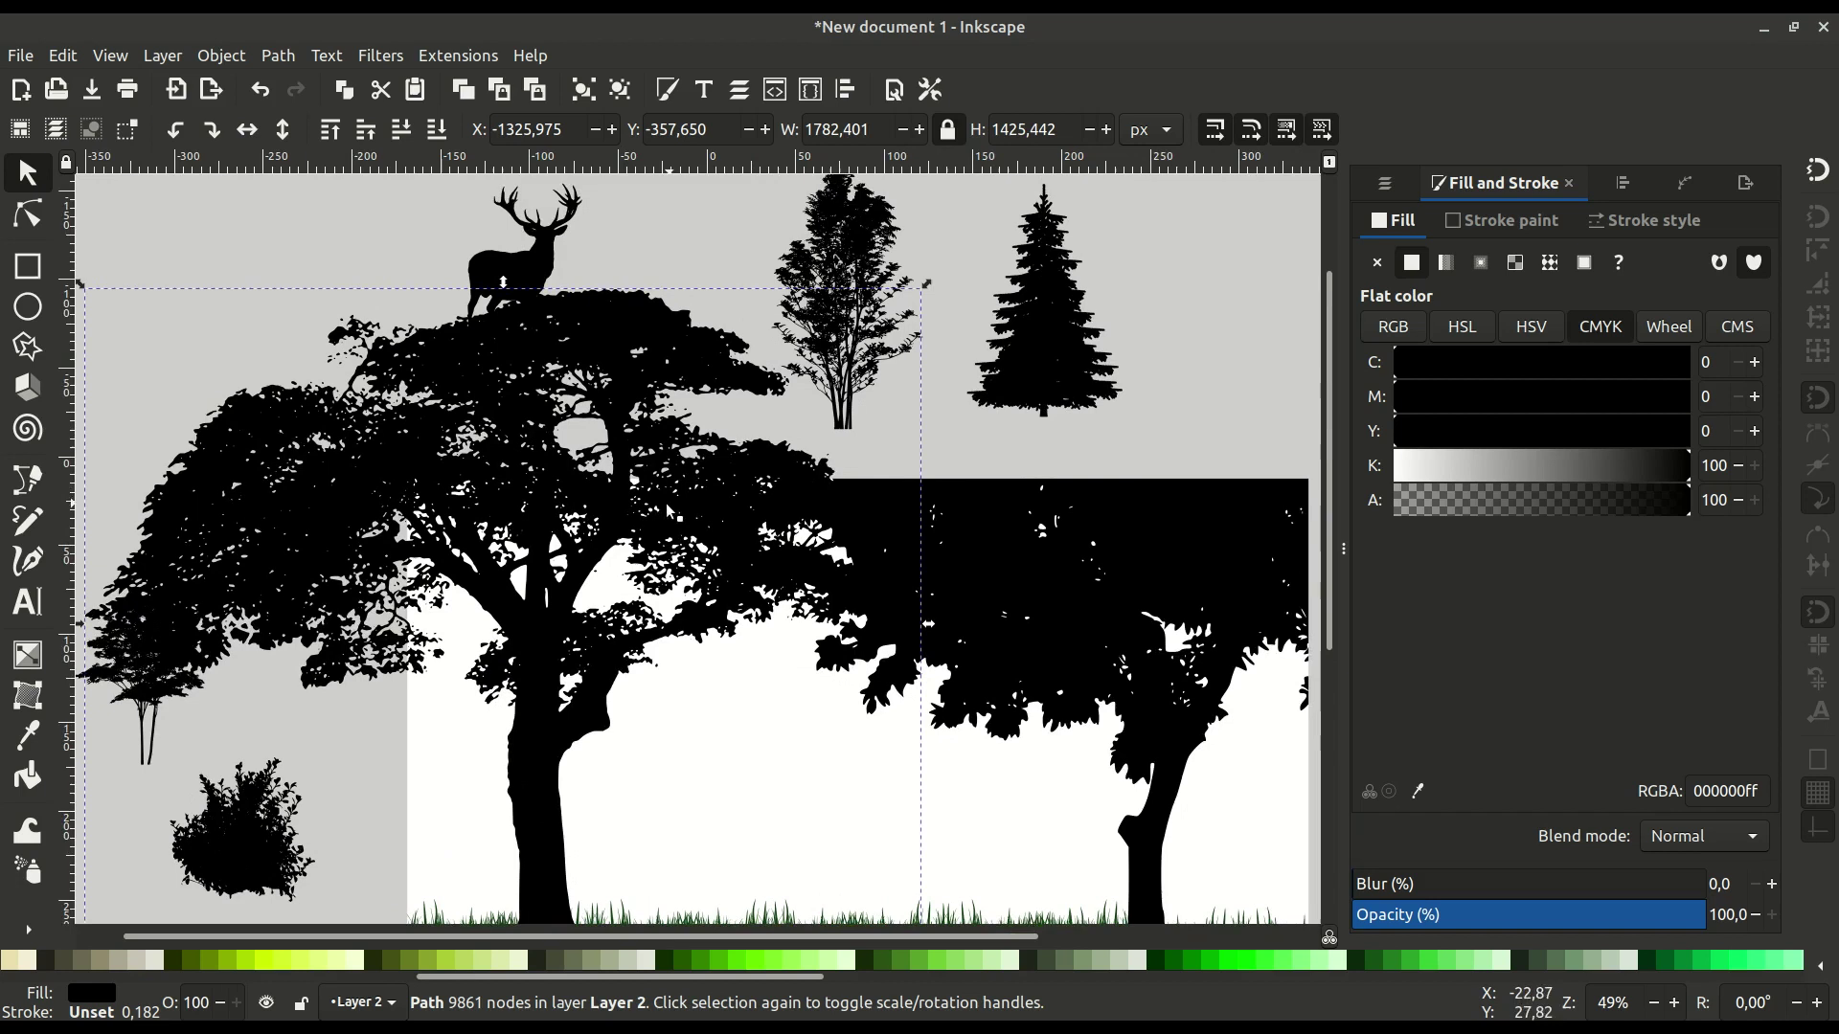
pyautogui.moveTo(925, 284); pyautogui.dragTo(1176, 100)
pyautogui.scroll(-5, 699, 605)
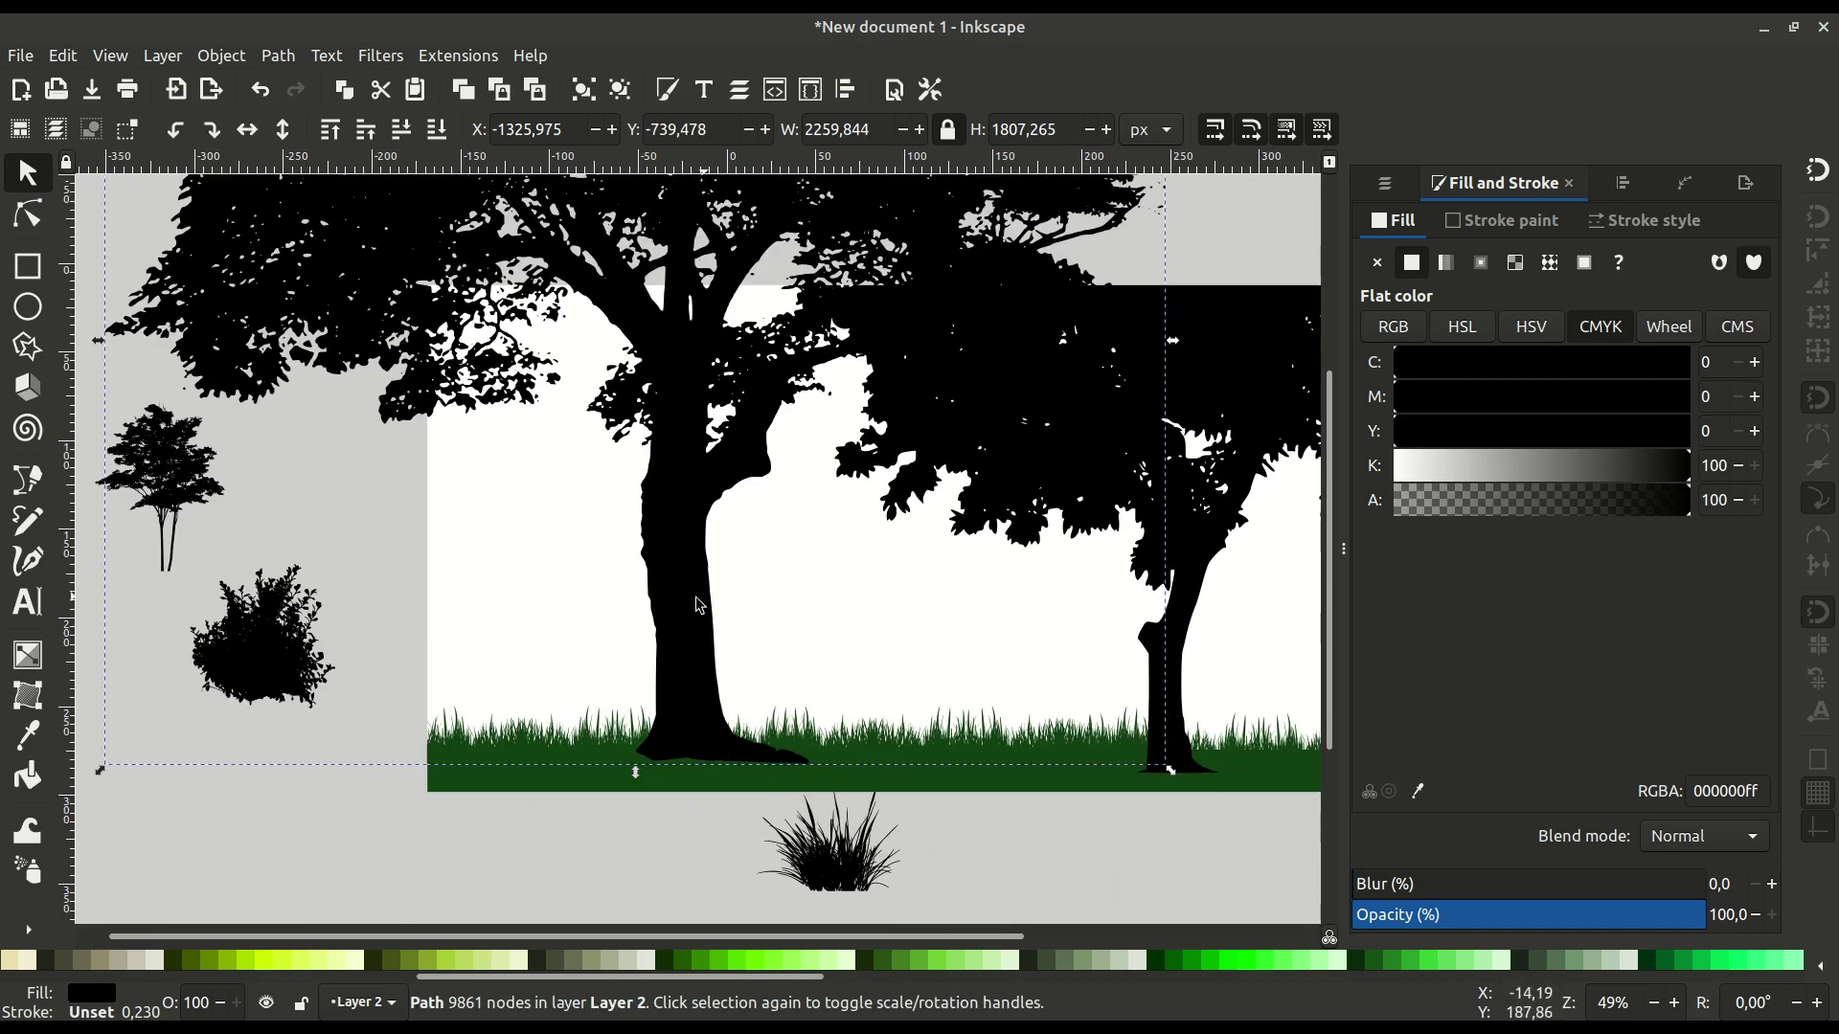
pyautogui.moveTo(677, 633); pyautogui.dragTo(530, 642)
pyautogui.hscroll(6, 332, 645)
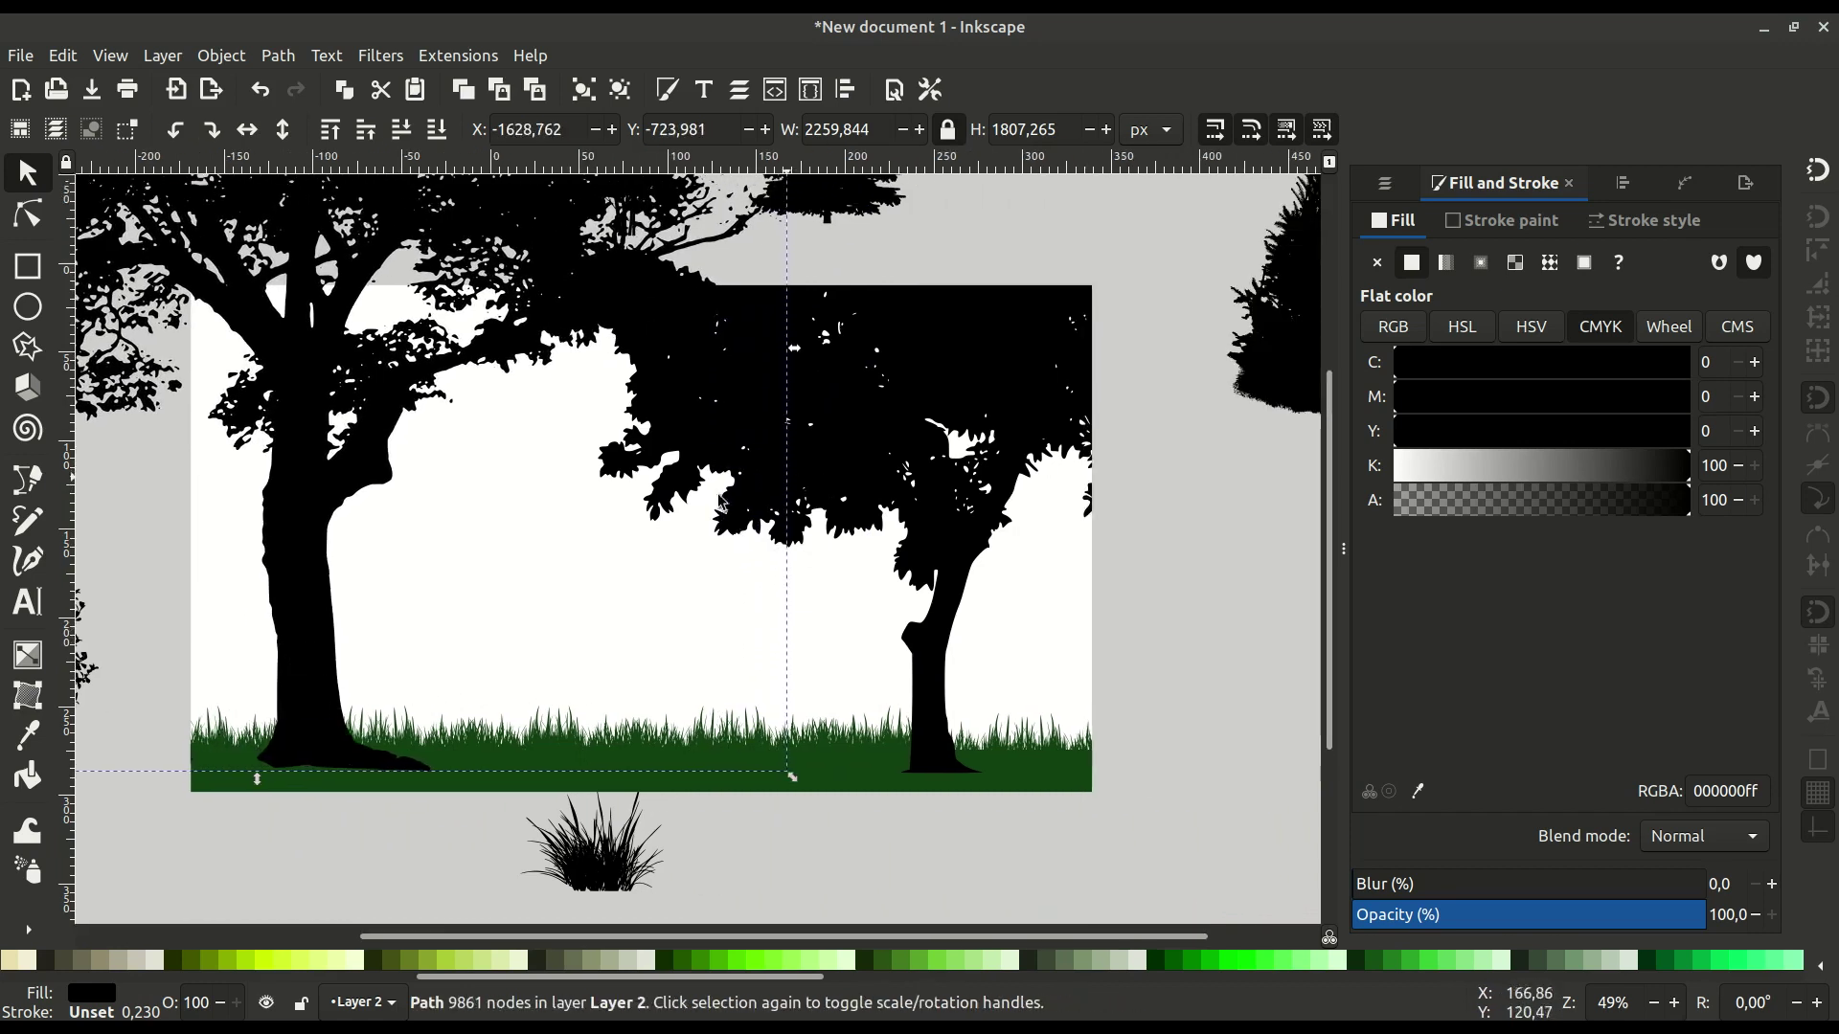
# Duplicate the white page rectangle and intersect it with the left tree to trim its overhang.
pyautogui.hscroll(-3, 613, 546)
pyautogui.click(659, 556)
pyautogui.rightClick(647, 556)
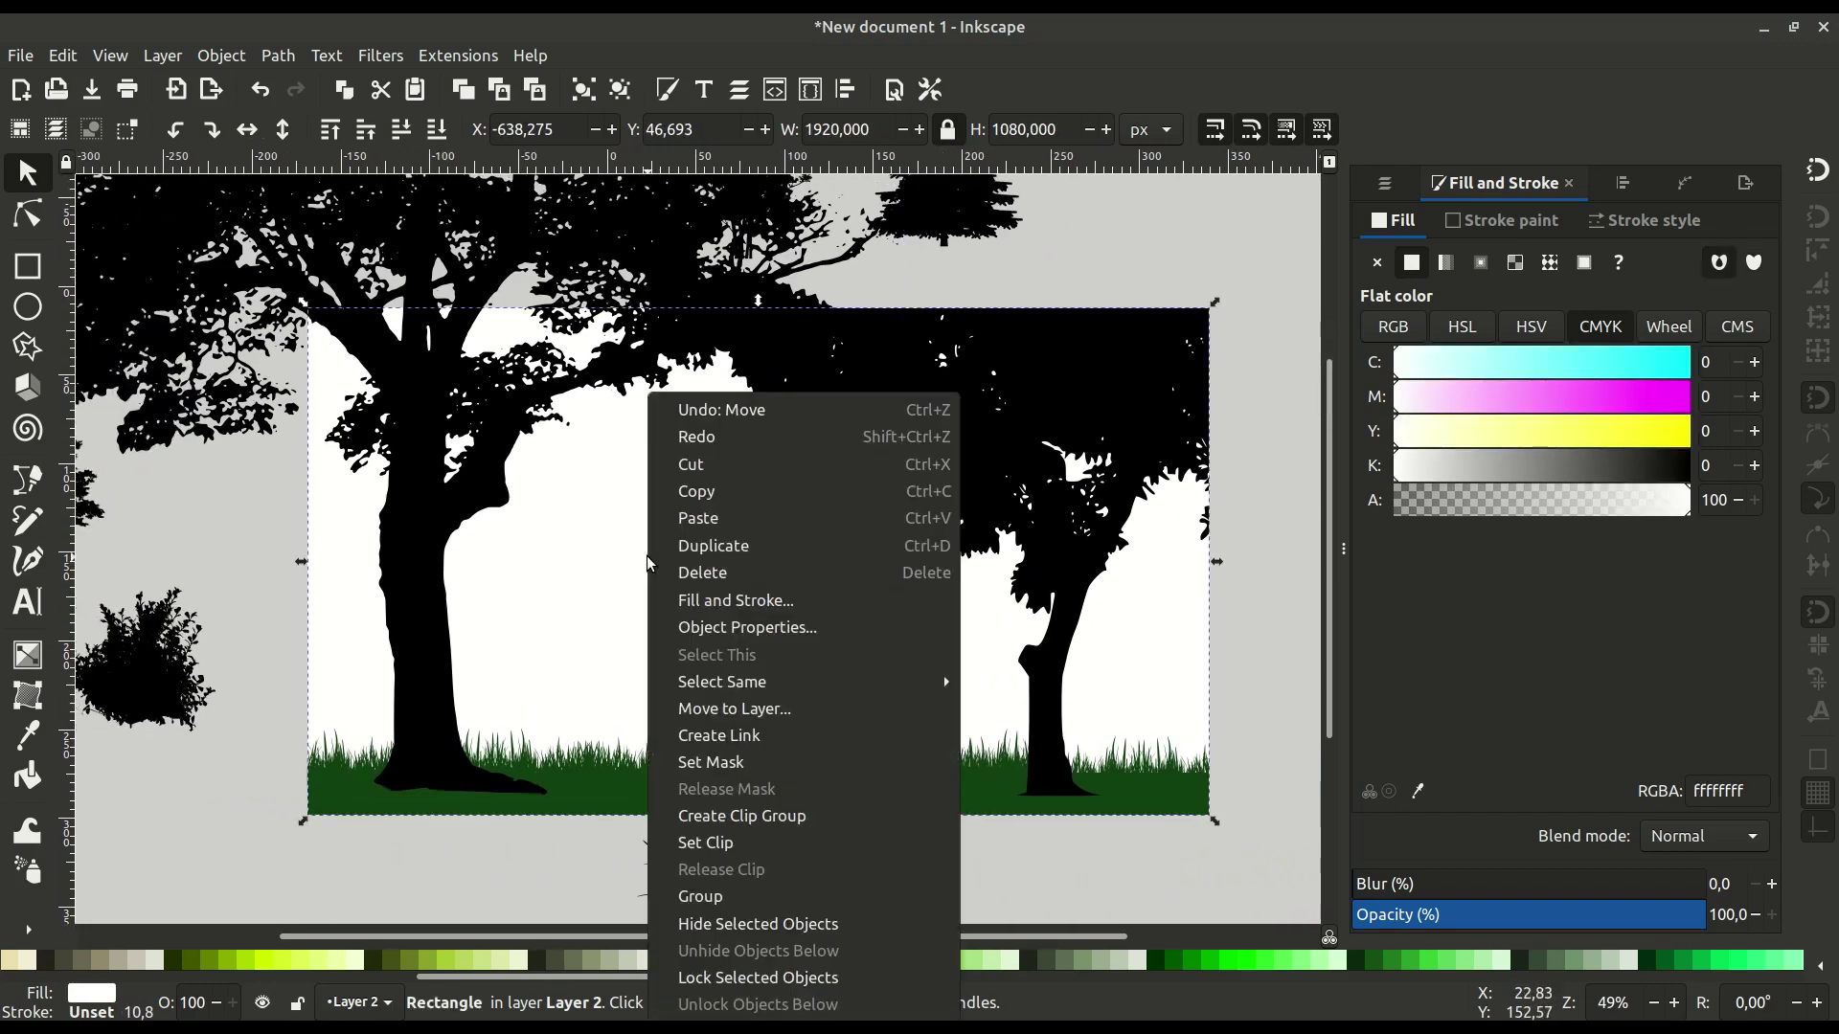
pyautogui.click(704, 547)
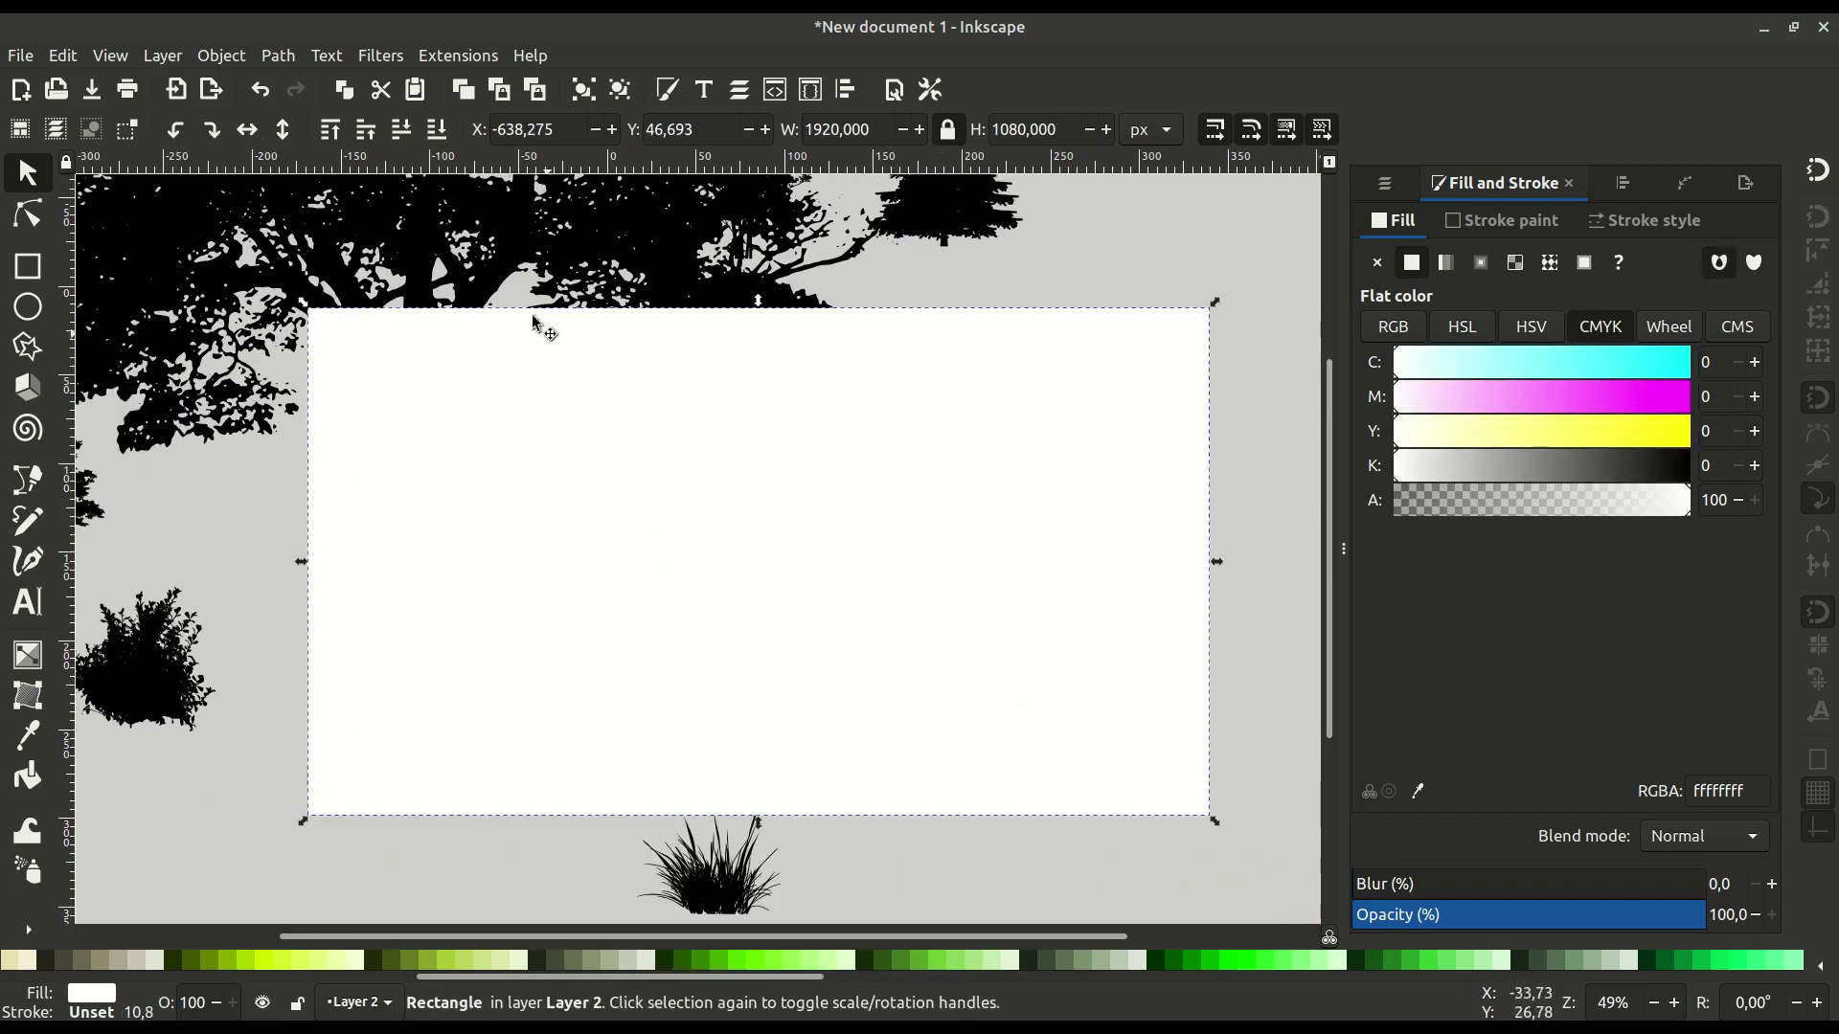
pyautogui.keyDown('shift'); pyautogui.click(498, 271); pyautogui.keyUp('shift')
pyautogui.click(278, 55)
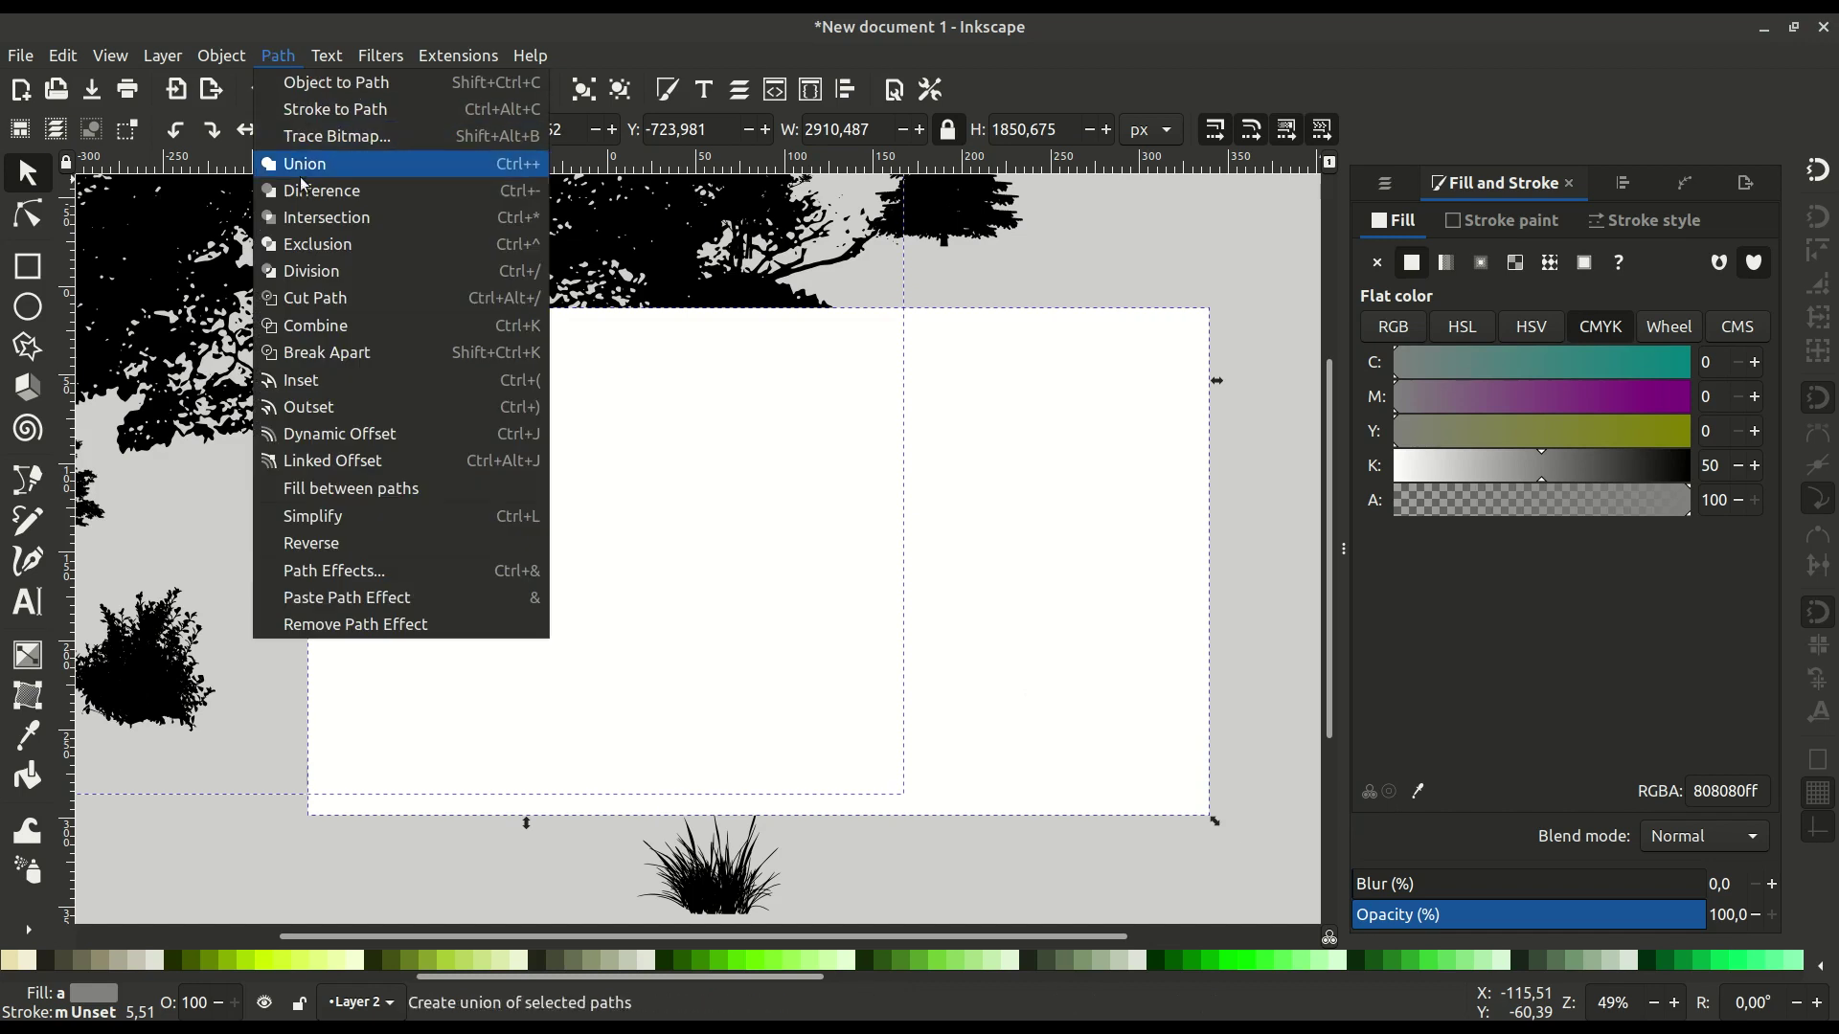
pyautogui.click(311, 217)
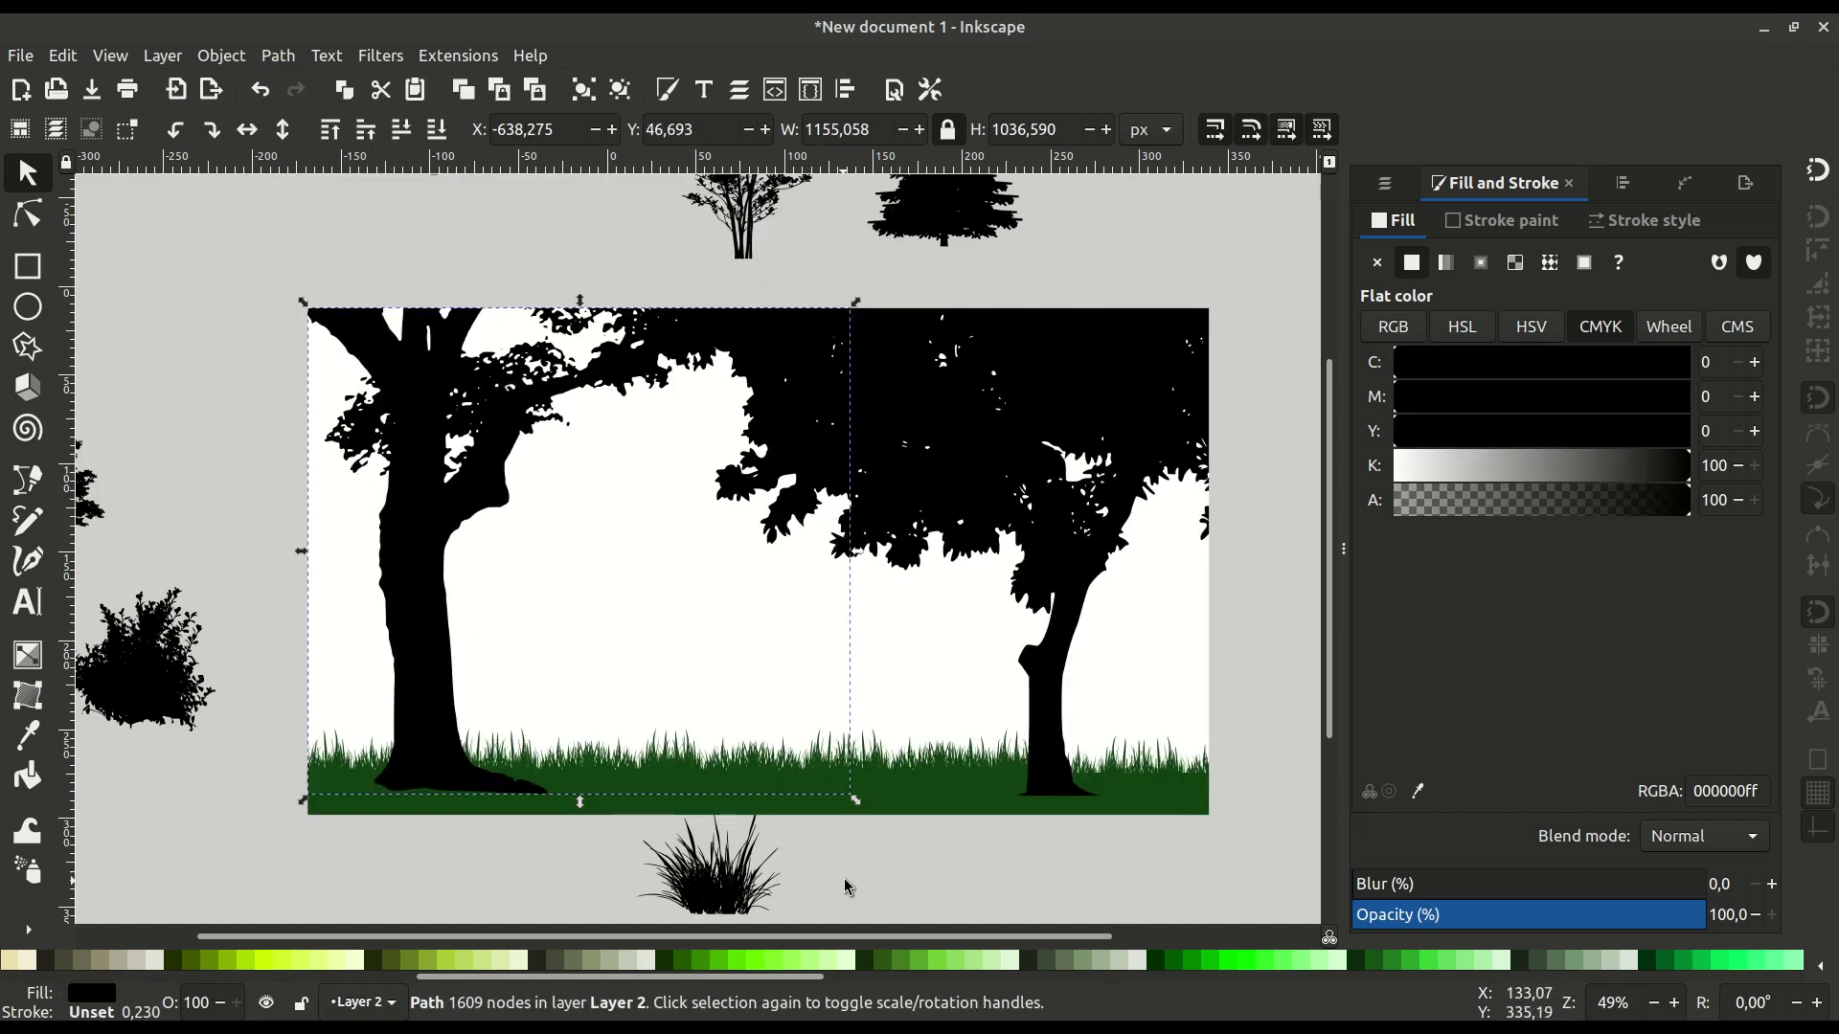
pyautogui.click(848, 888)
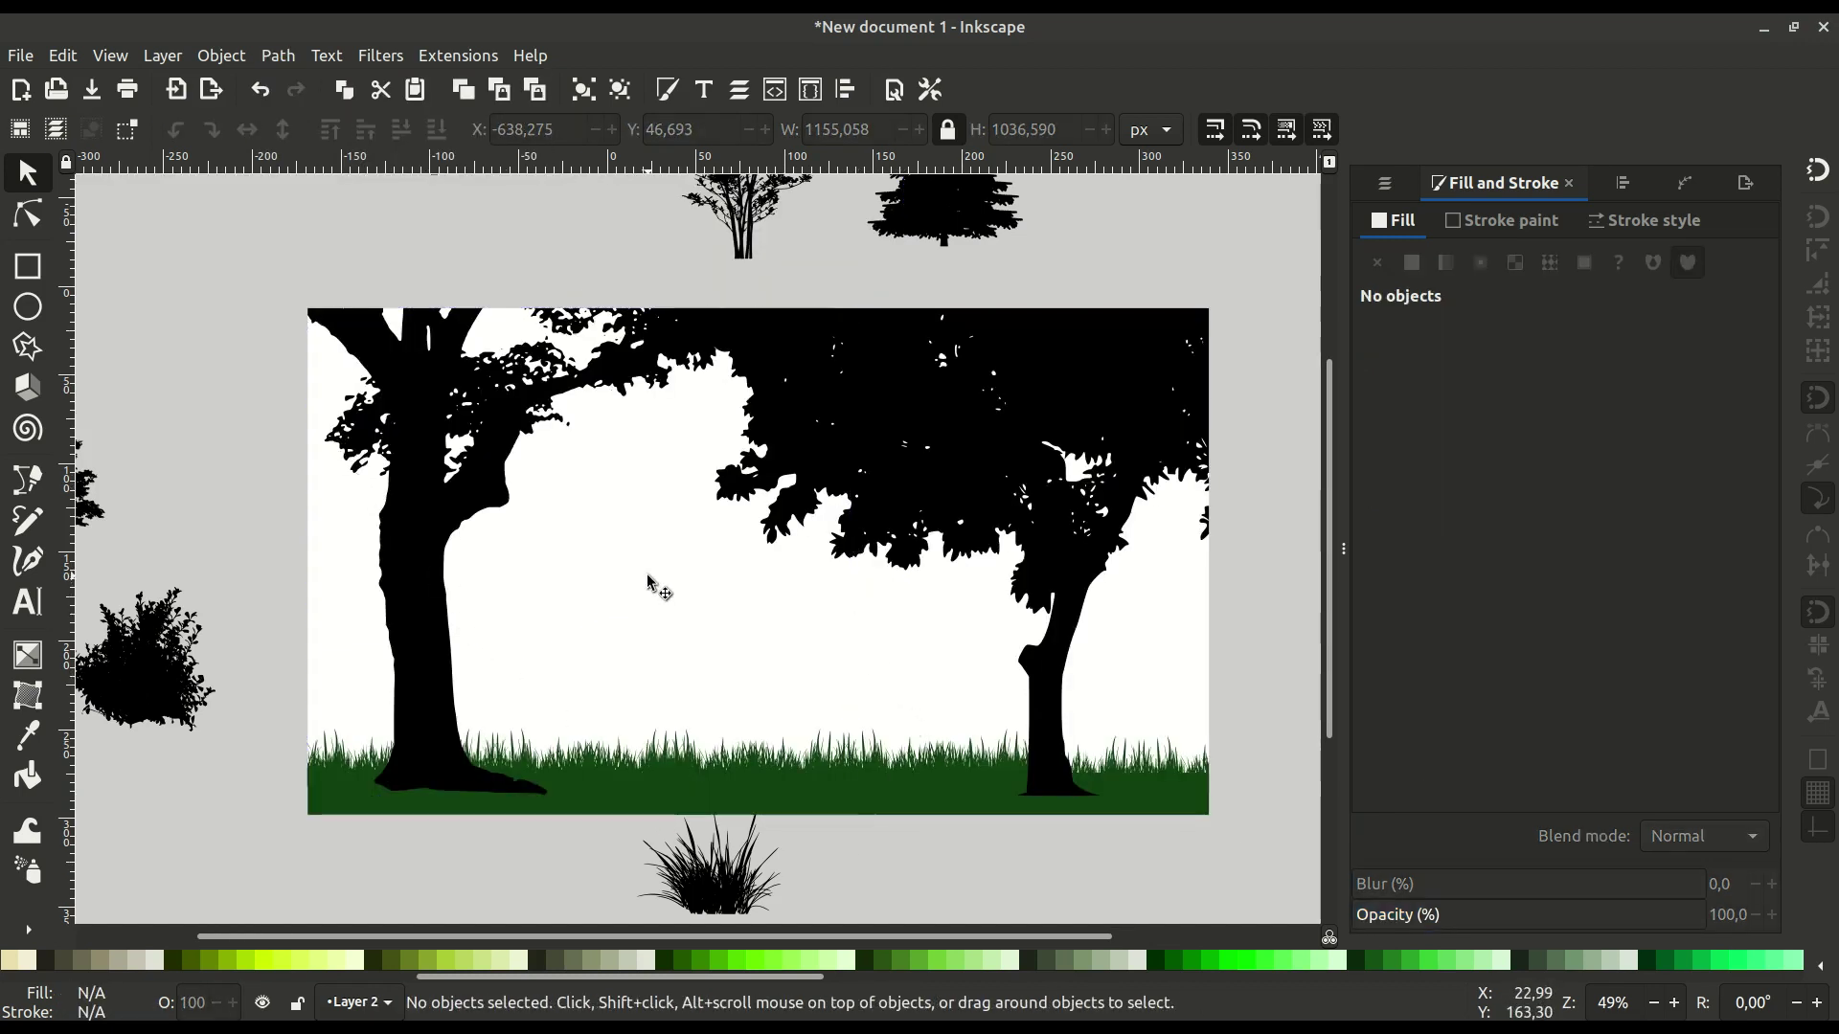
# Fill both trees with the dark green sampled from the grass strip.
pyautogui.scroll(-1, 824, 486)
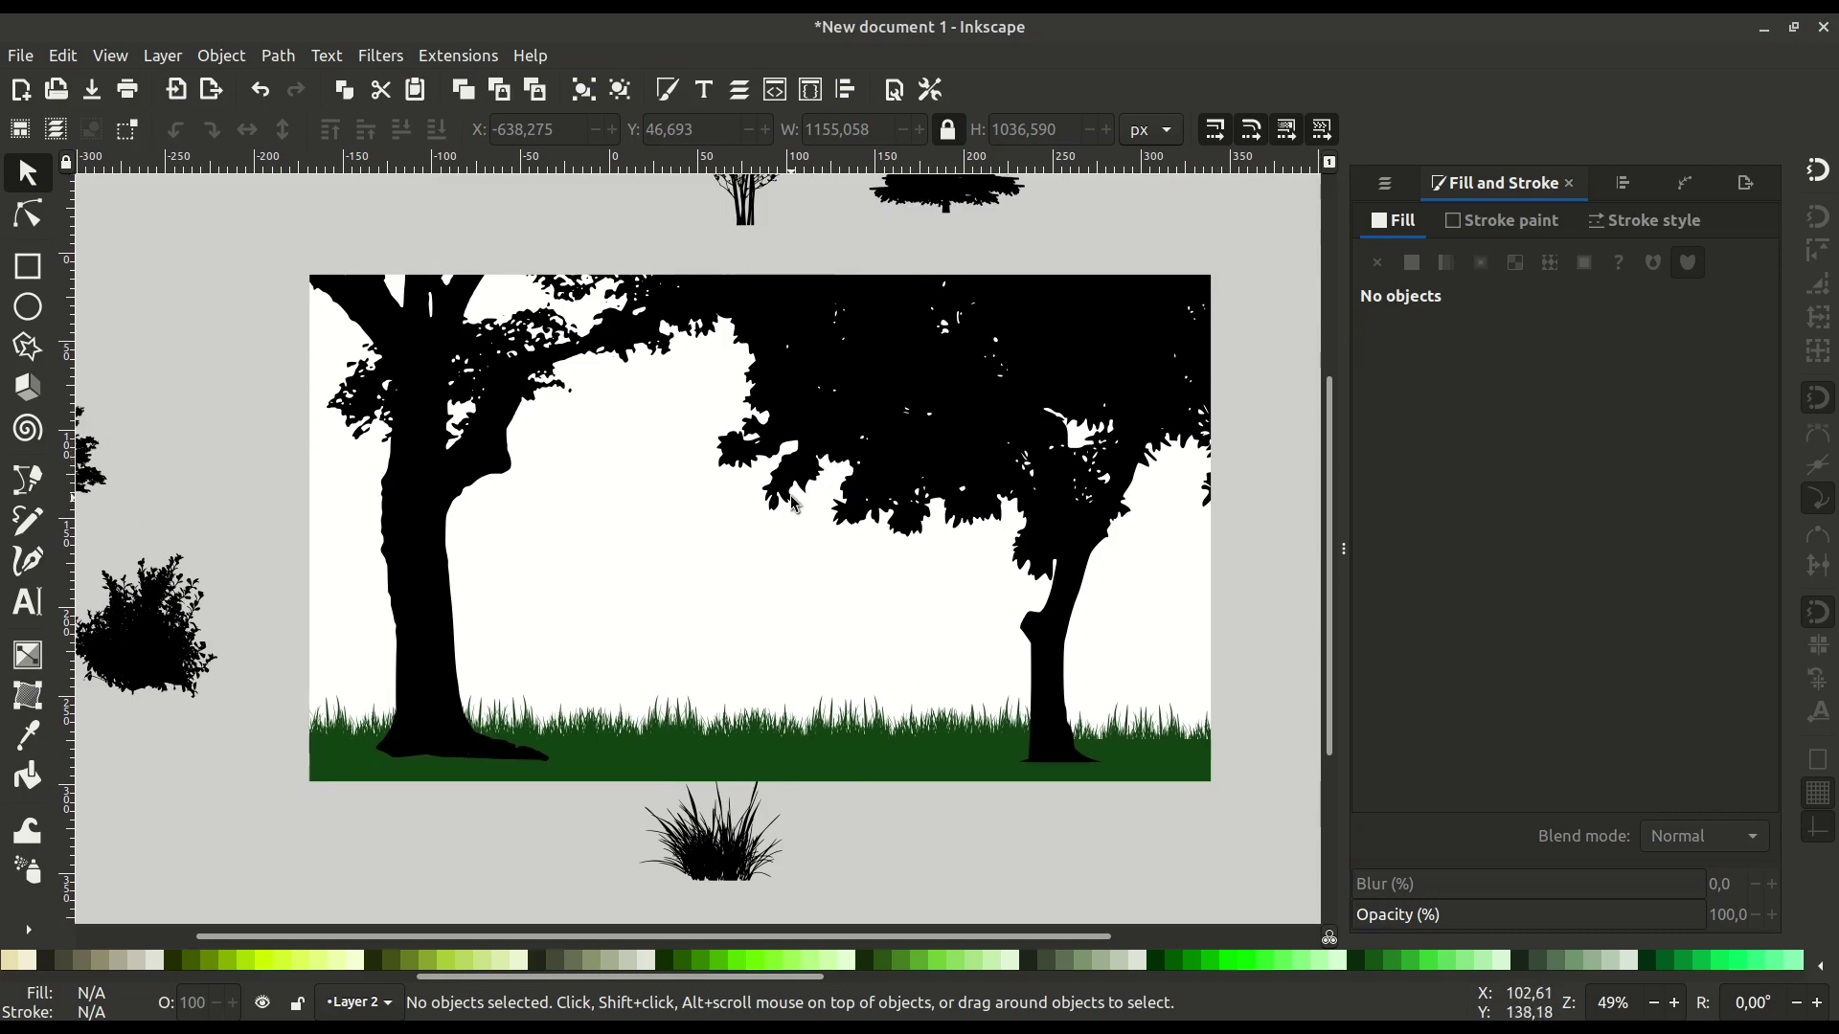
pyautogui.click(502, 534)
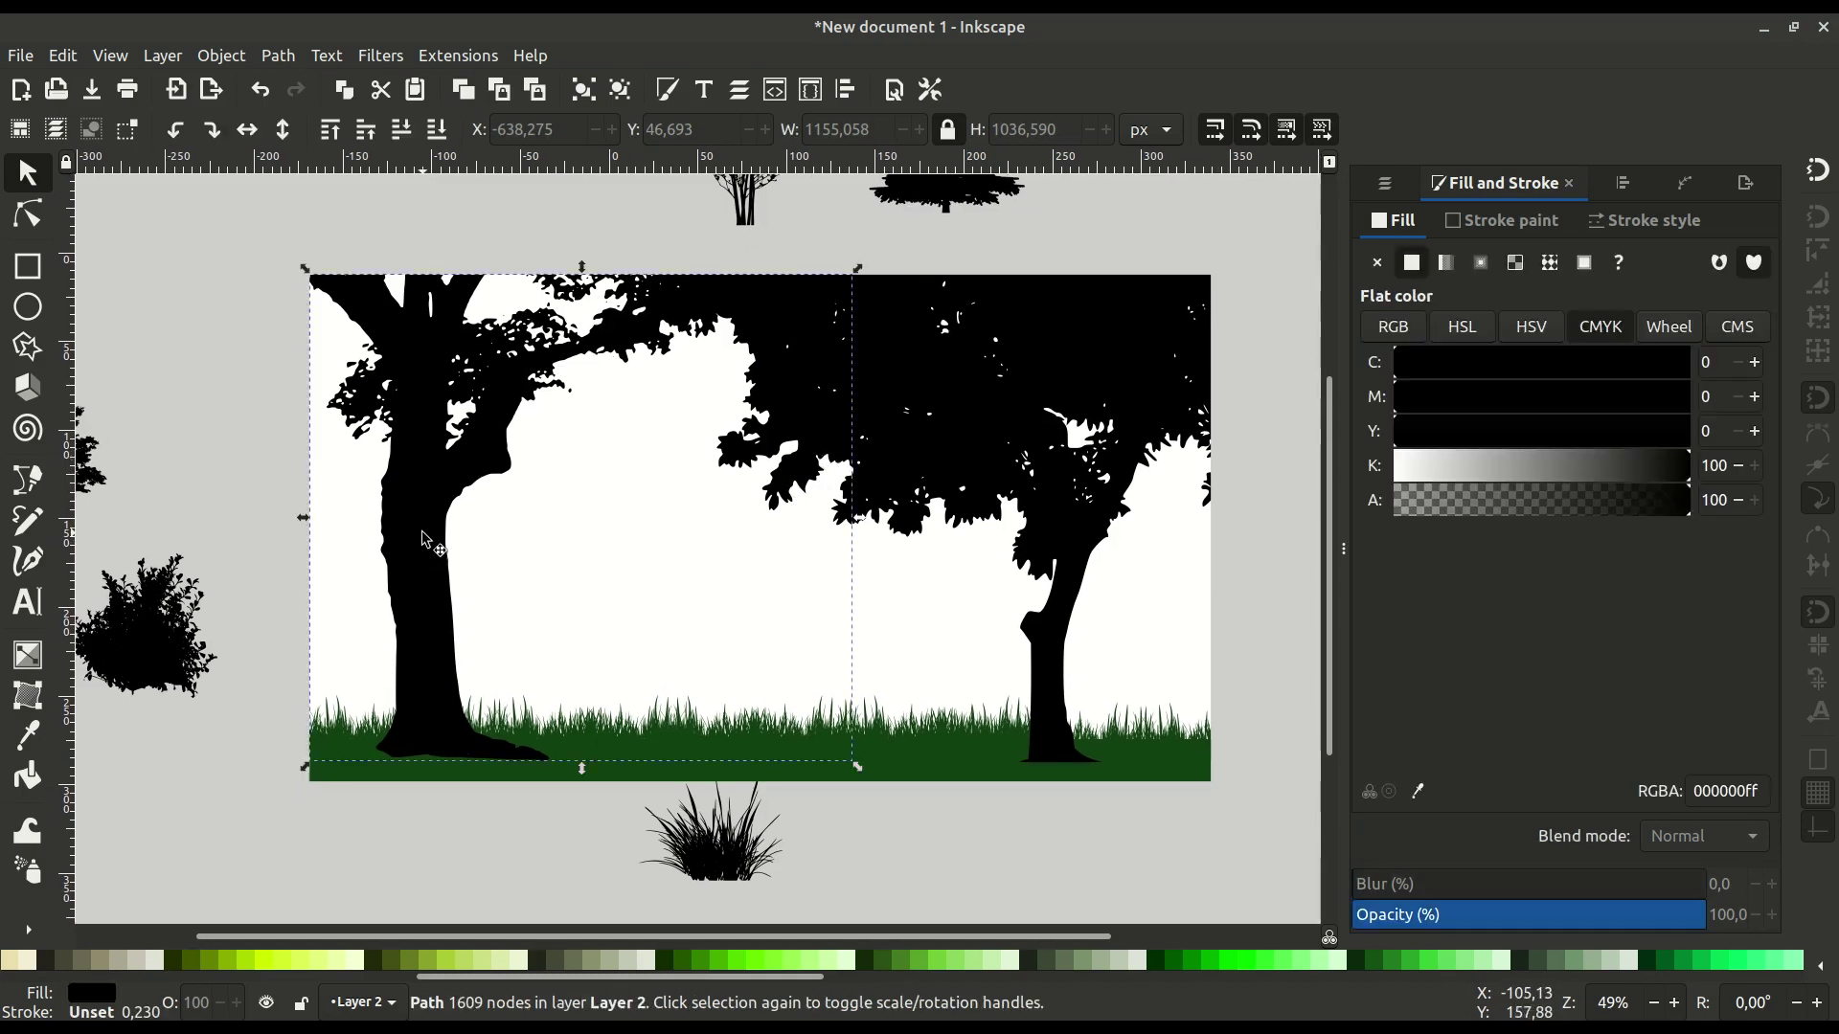
pyautogui.keyDown('shift'); pyautogui.click(1076, 574); pyautogui.keyUp('shift')
pyautogui.click(1419, 794)
pyautogui.click(915, 755)
pyautogui.click(940, 879)
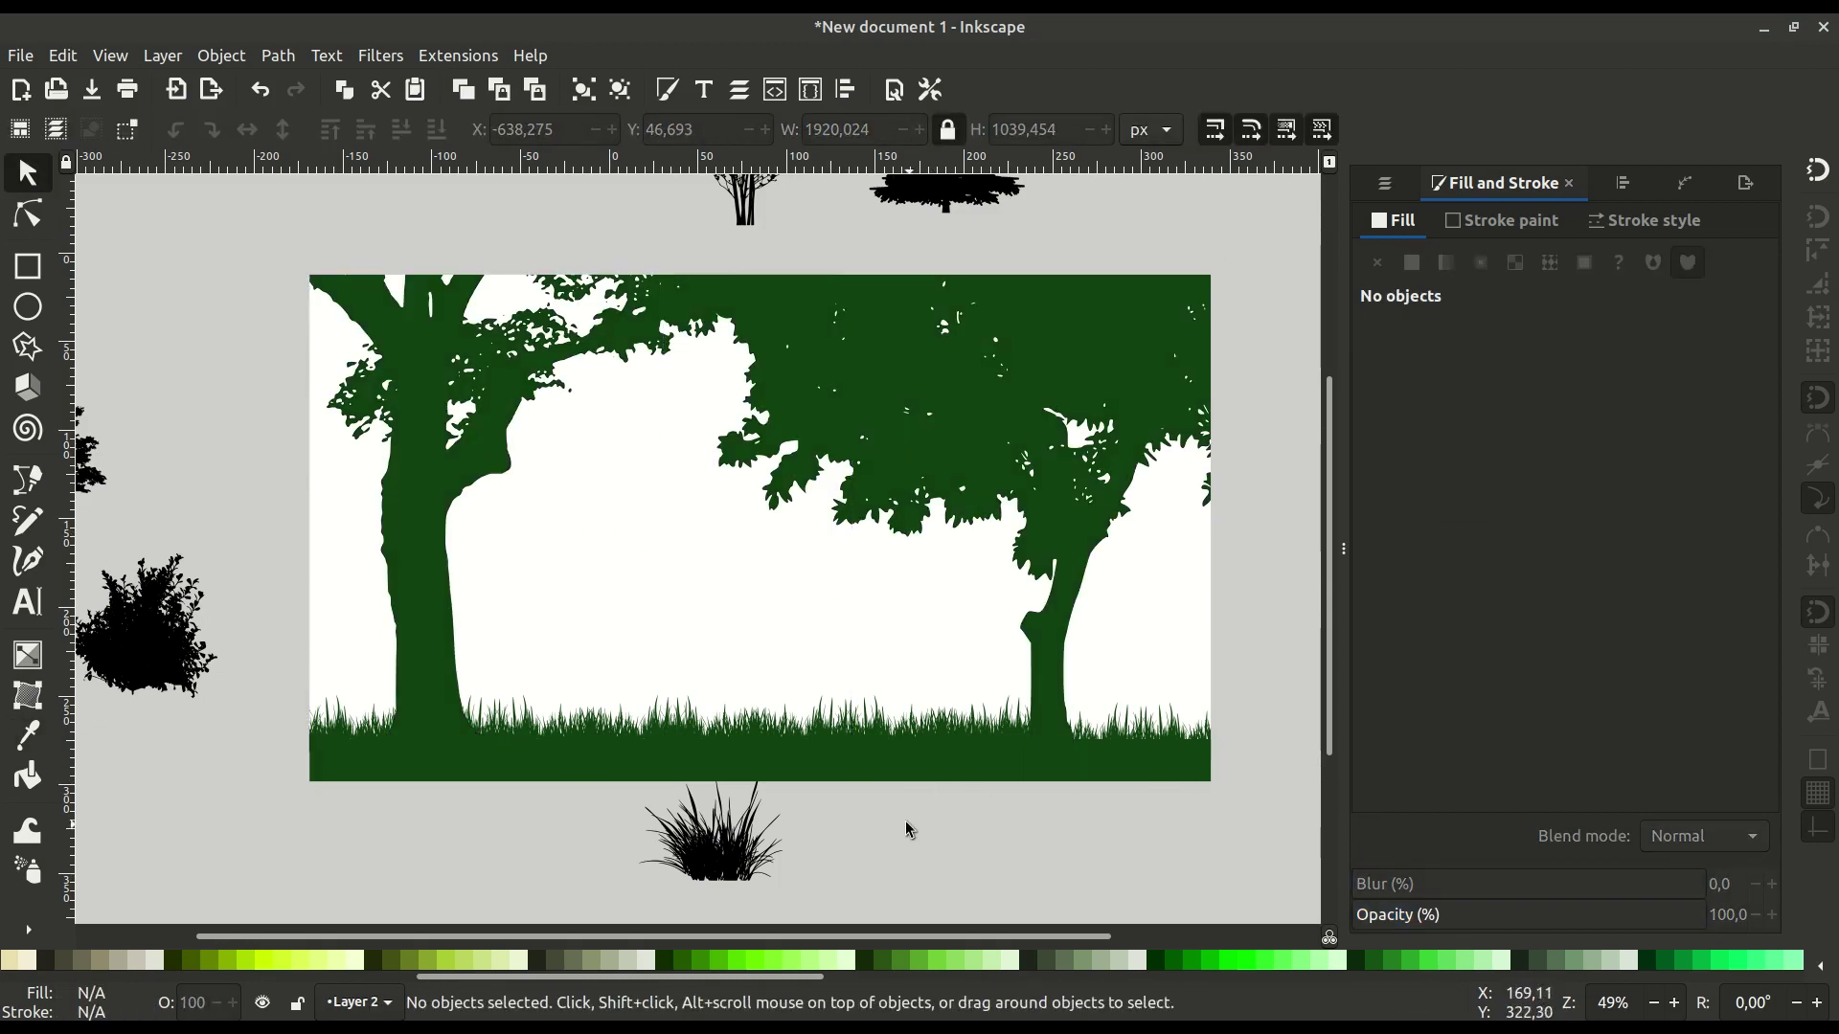
# Move the deer silhouette onto the grass beside the left tree and enlarge it to about 437 px wide.
pyautogui.moveTo(772, 587); pyautogui.dragTo(965, 698)
pyautogui.moveTo(635, 216); pyautogui.dragTo(818, 767)
pyautogui.moveTo(512, 332); pyautogui.dragTo(360, 187)
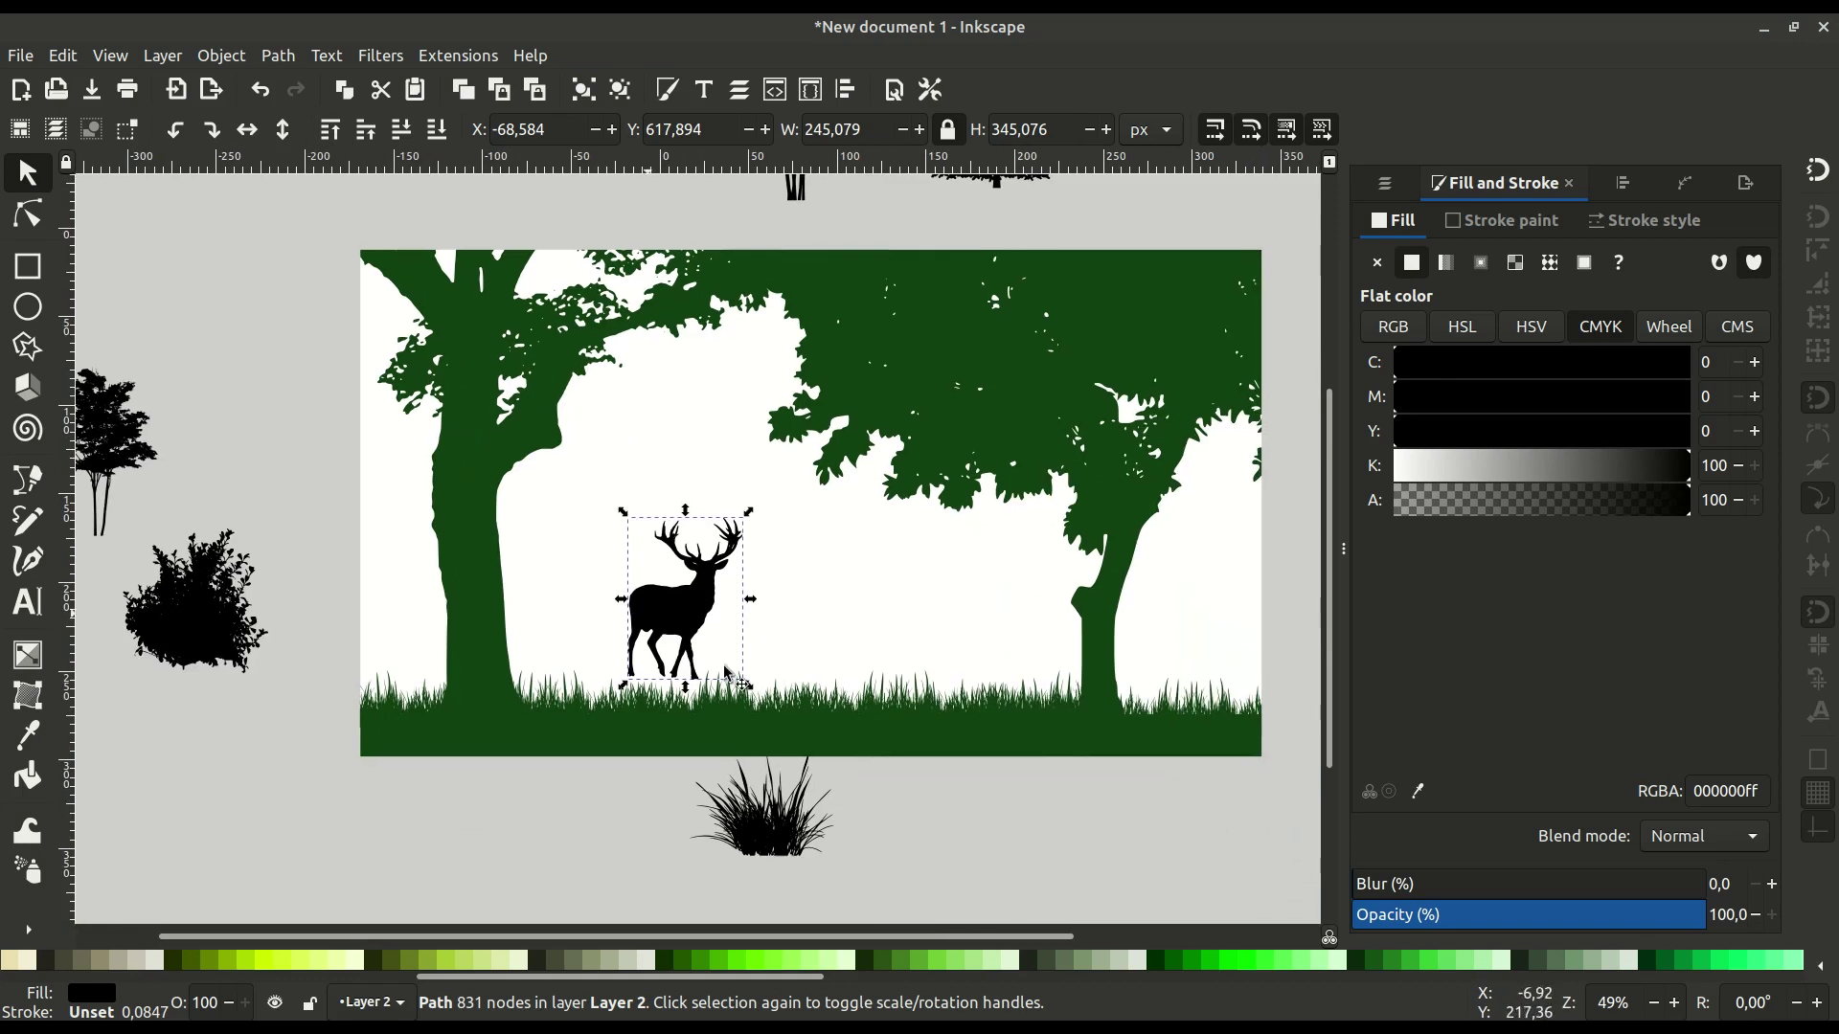
pyautogui.moveTo(697, 607); pyautogui.dragTo(654, 642)
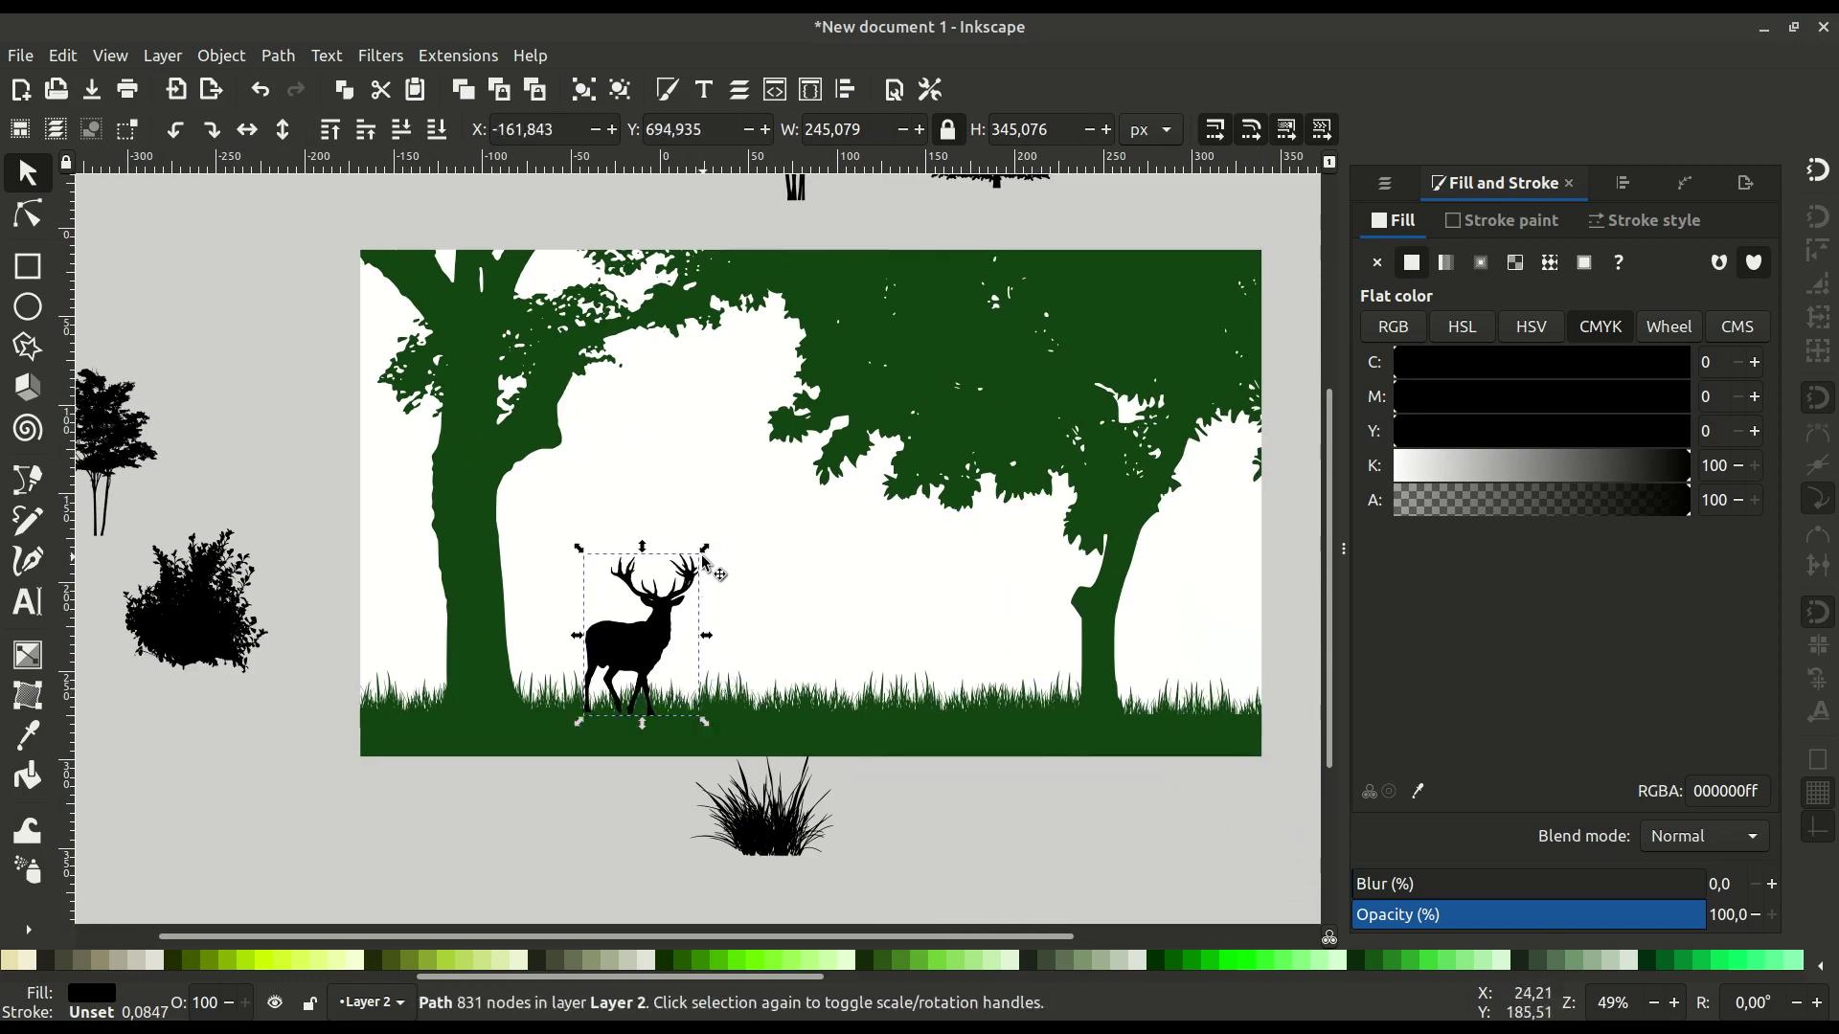
pyautogui.moveTo(705, 550); pyautogui.dragTo(680, 585)
# Fill the deer with the sampled dark green and lower it slightly so its feet sink into the grass.
pyautogui.click(1415, 791)
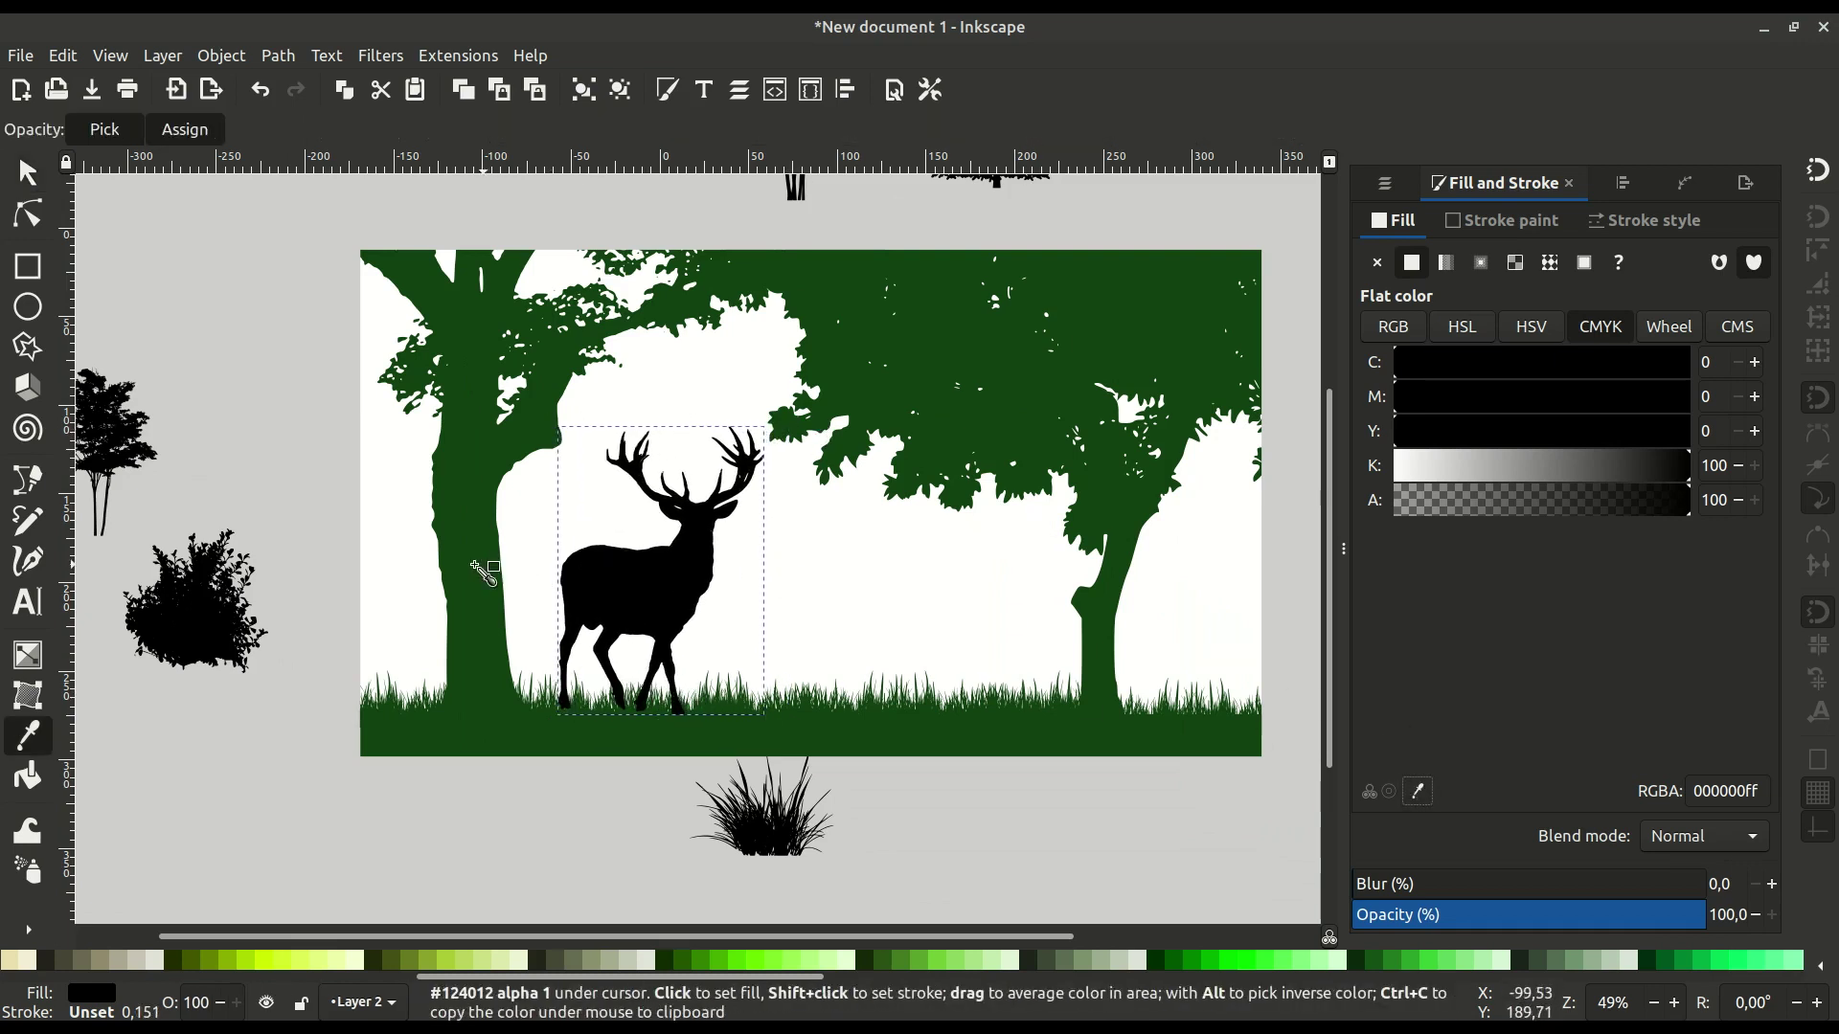
pyautogui.click(444, 753)
pyautogui.click(384, 834)
pyautogui.moveTo(696, 586); pyautogui.dragTo(680, 659)
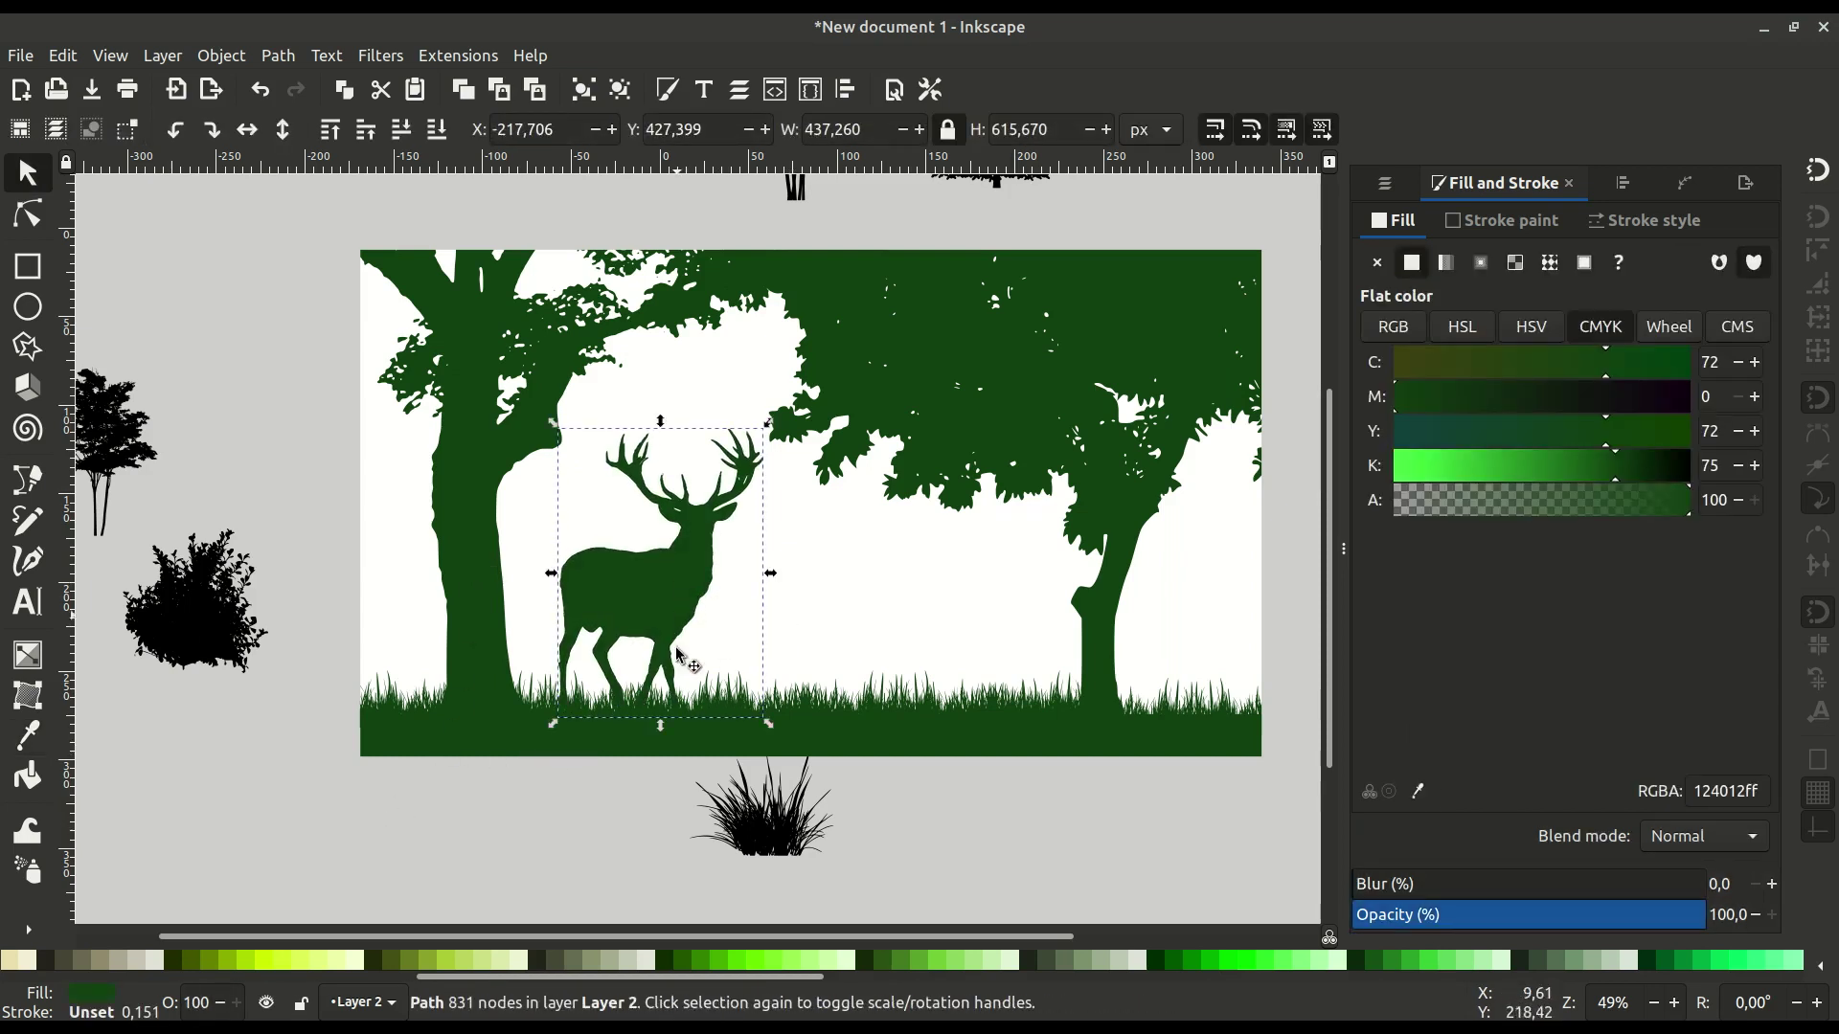
pyautogui.click(902, 833)
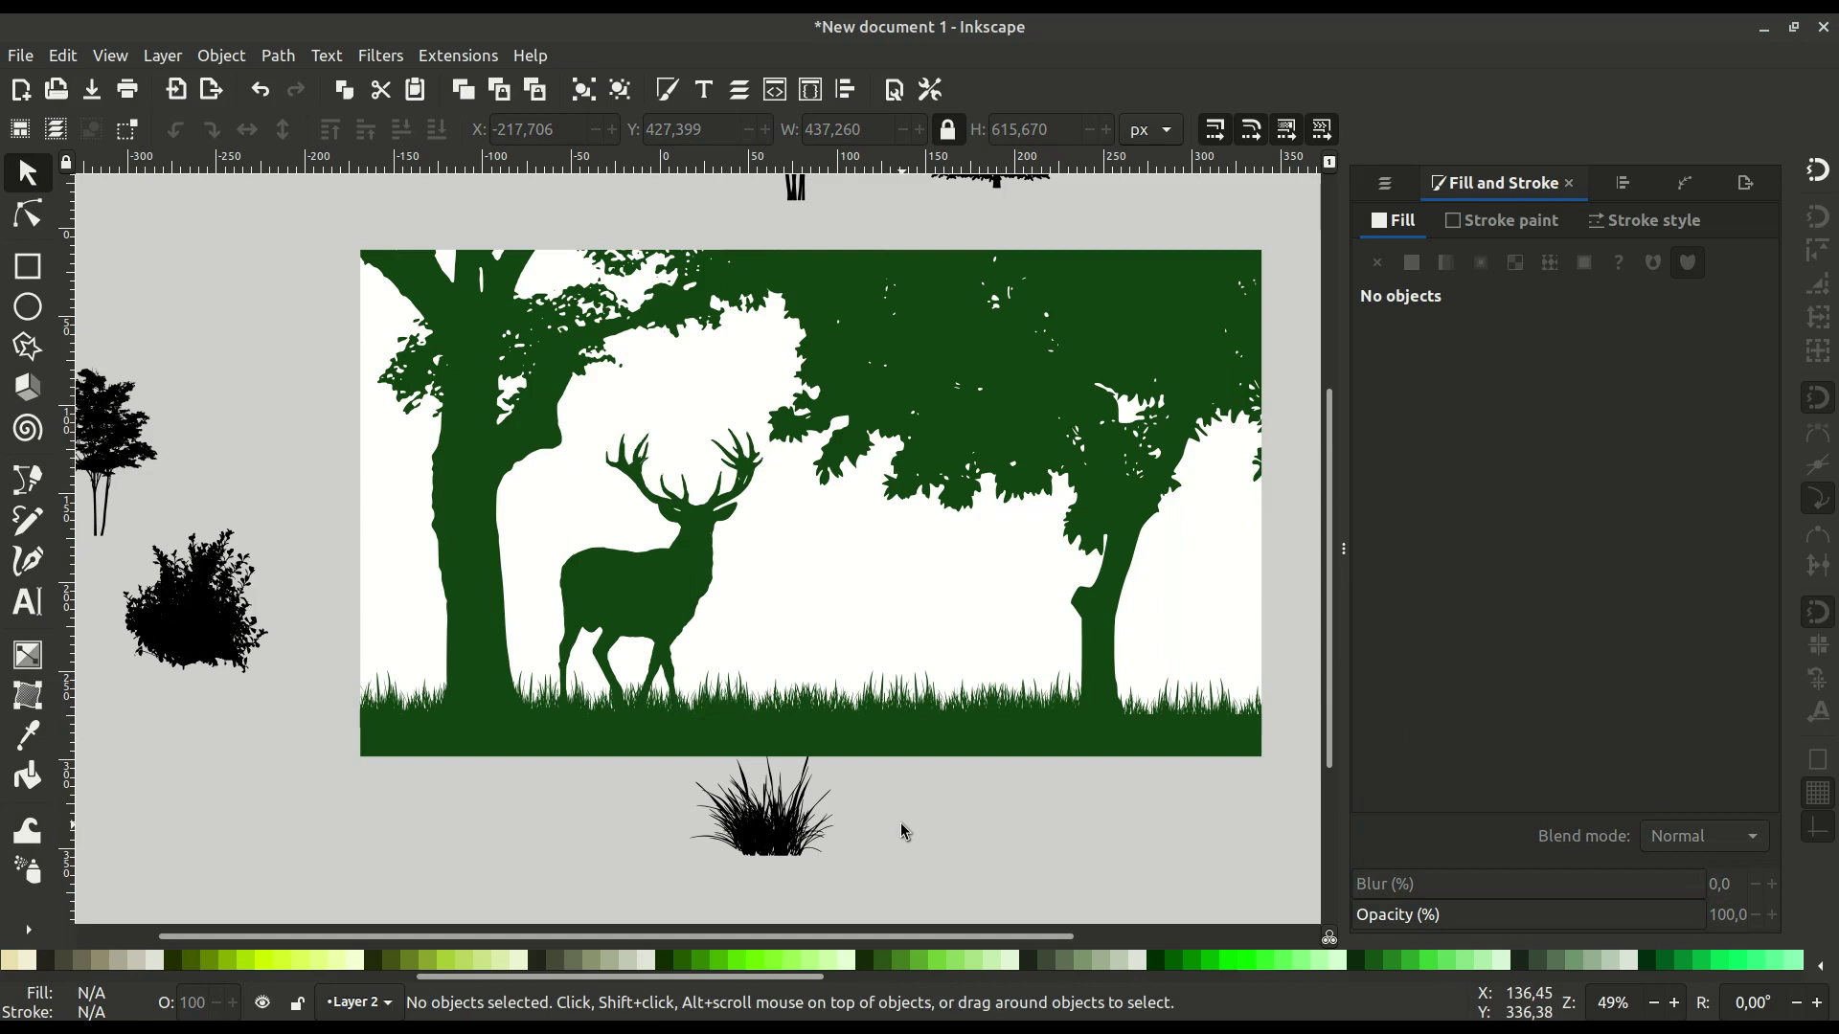
# Draw a closed Bezier ground shape with a gently wavy upper edge above the grass, extending past the page's sides and lower edge.
pyautogui.click(25, 486)
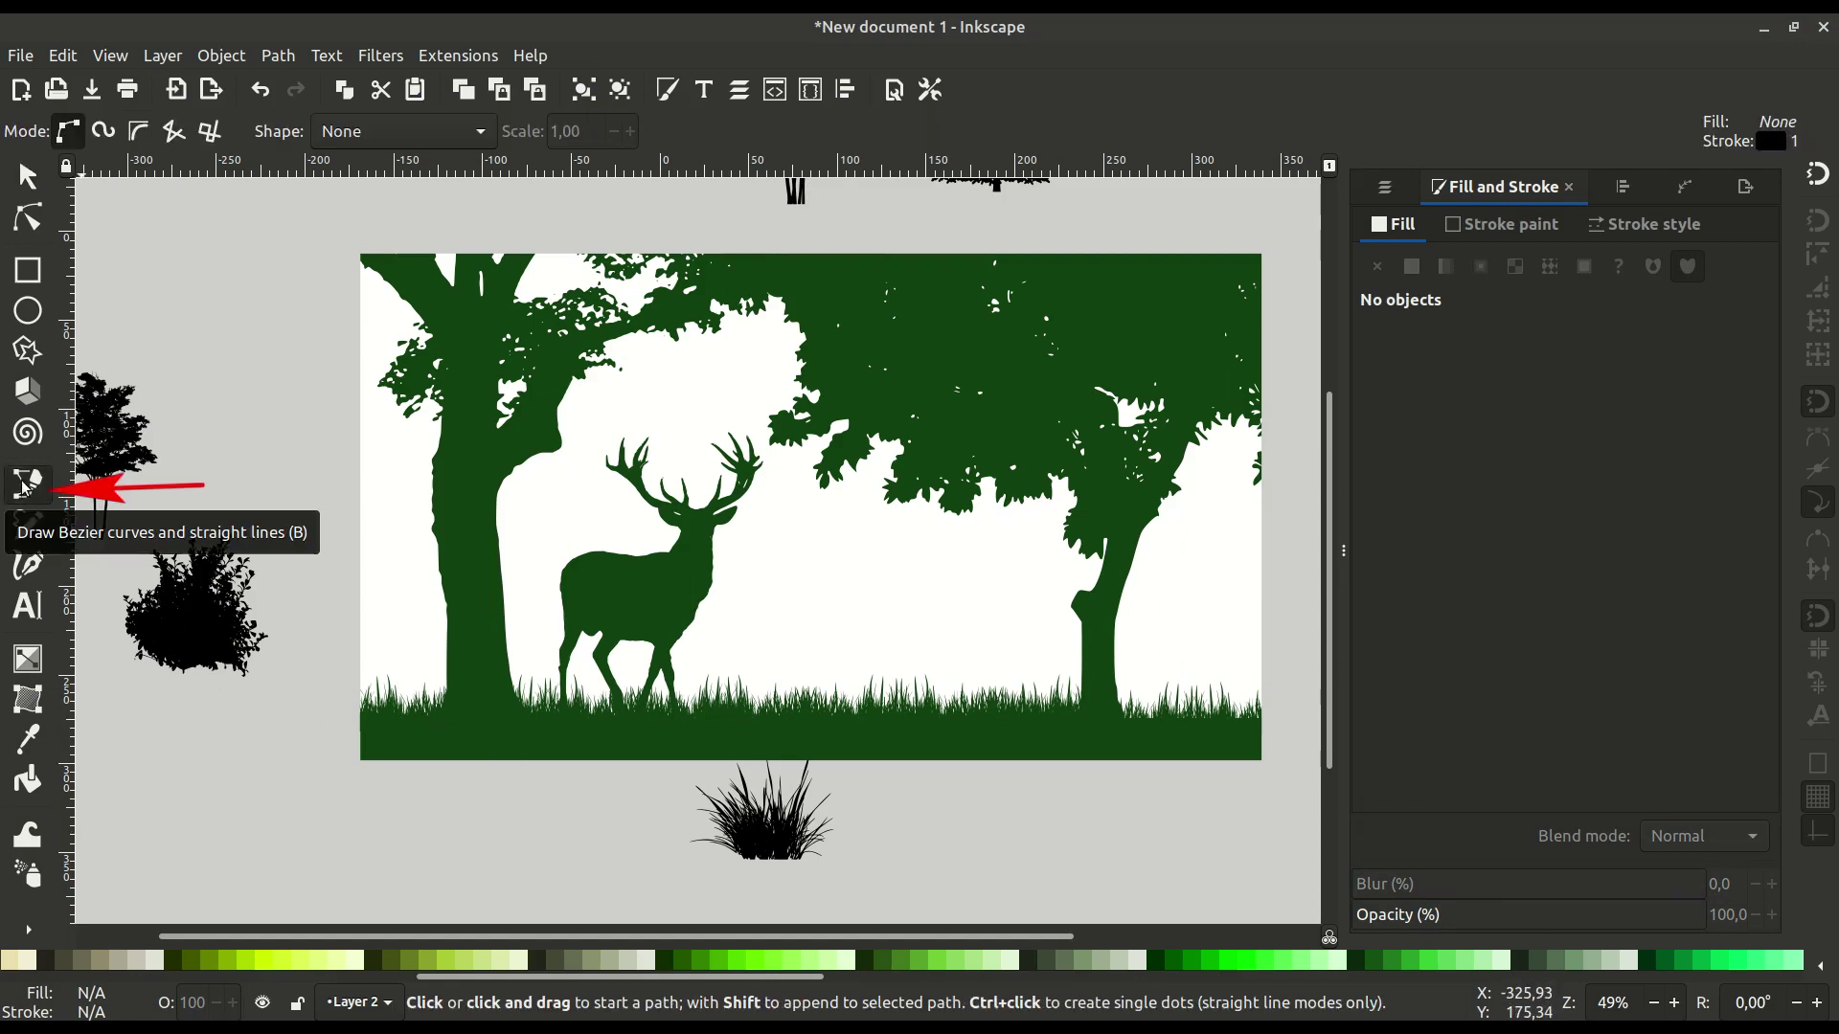
pyautogui.click(345, 633)
pyautogui.moveTo(657, 623); pyautogui.dragTo(700, 616)
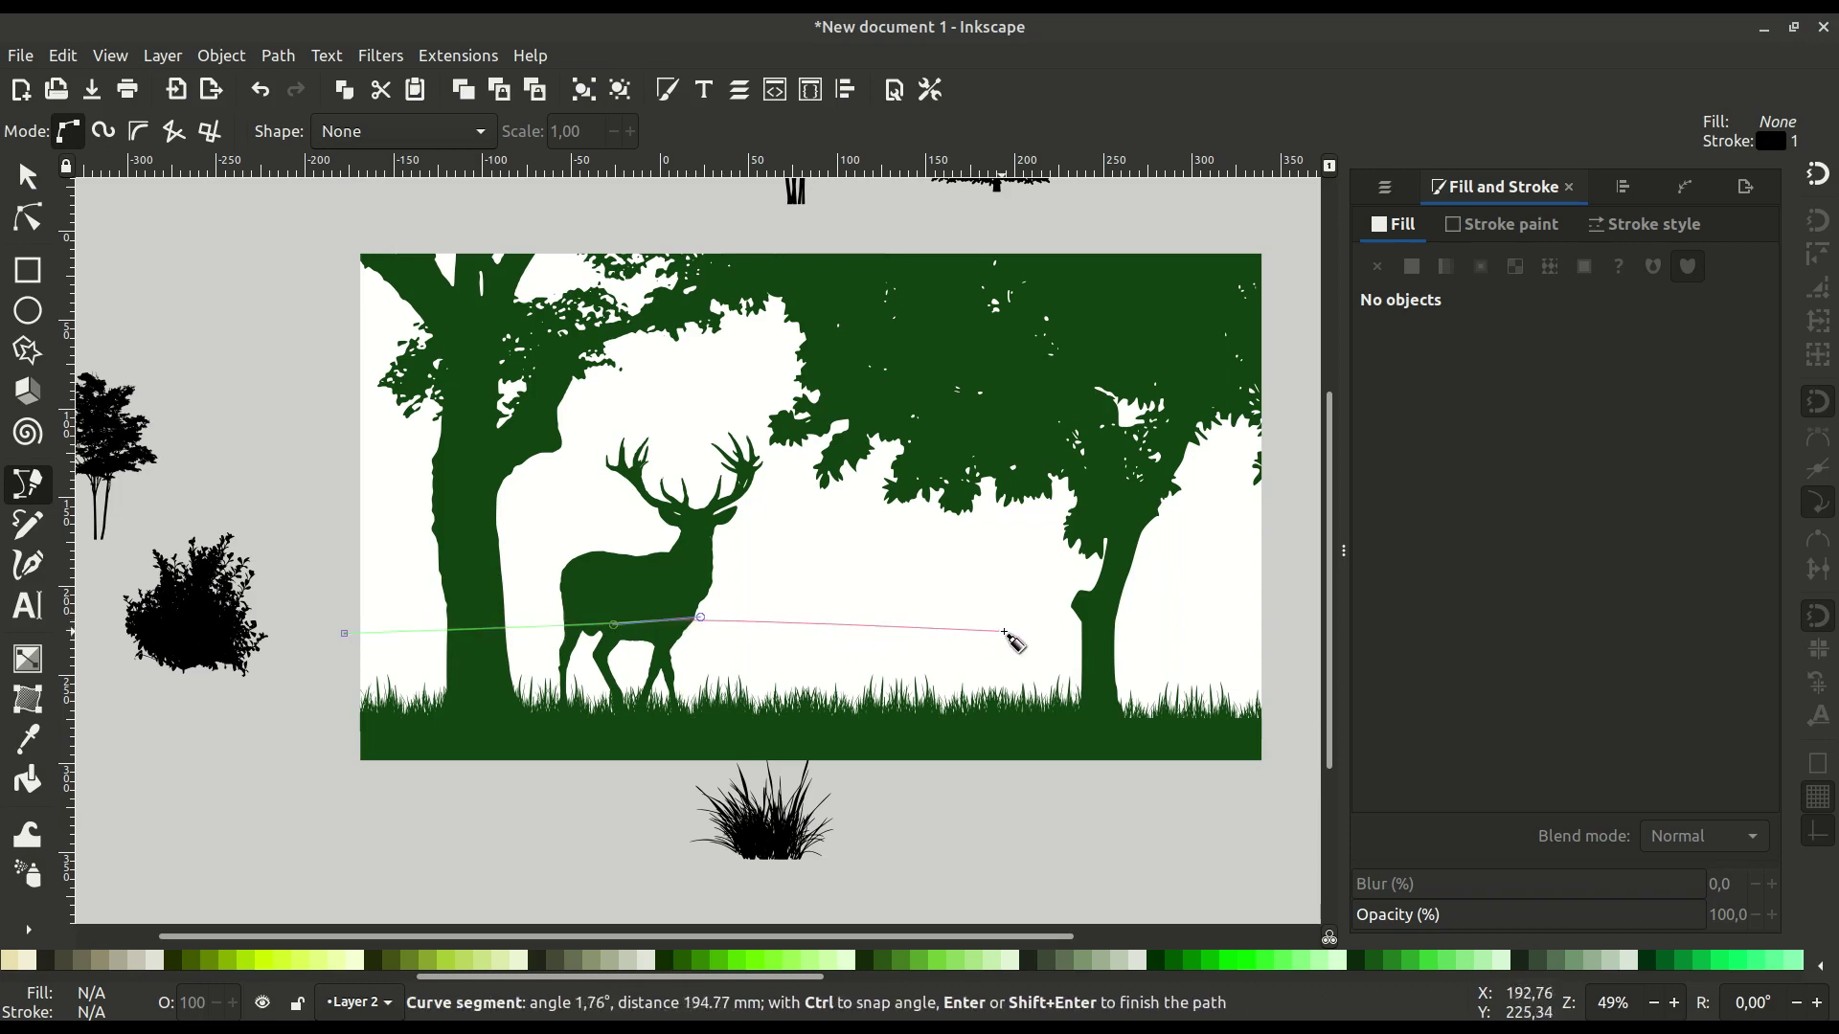
pyautogui.moveTo(1178, 616); pyautogui.dragTo(1272, 617)
pyautogui.click(1293, 619)
pyautogui.click(1285, 802)
pyautogui.click(309, 825)
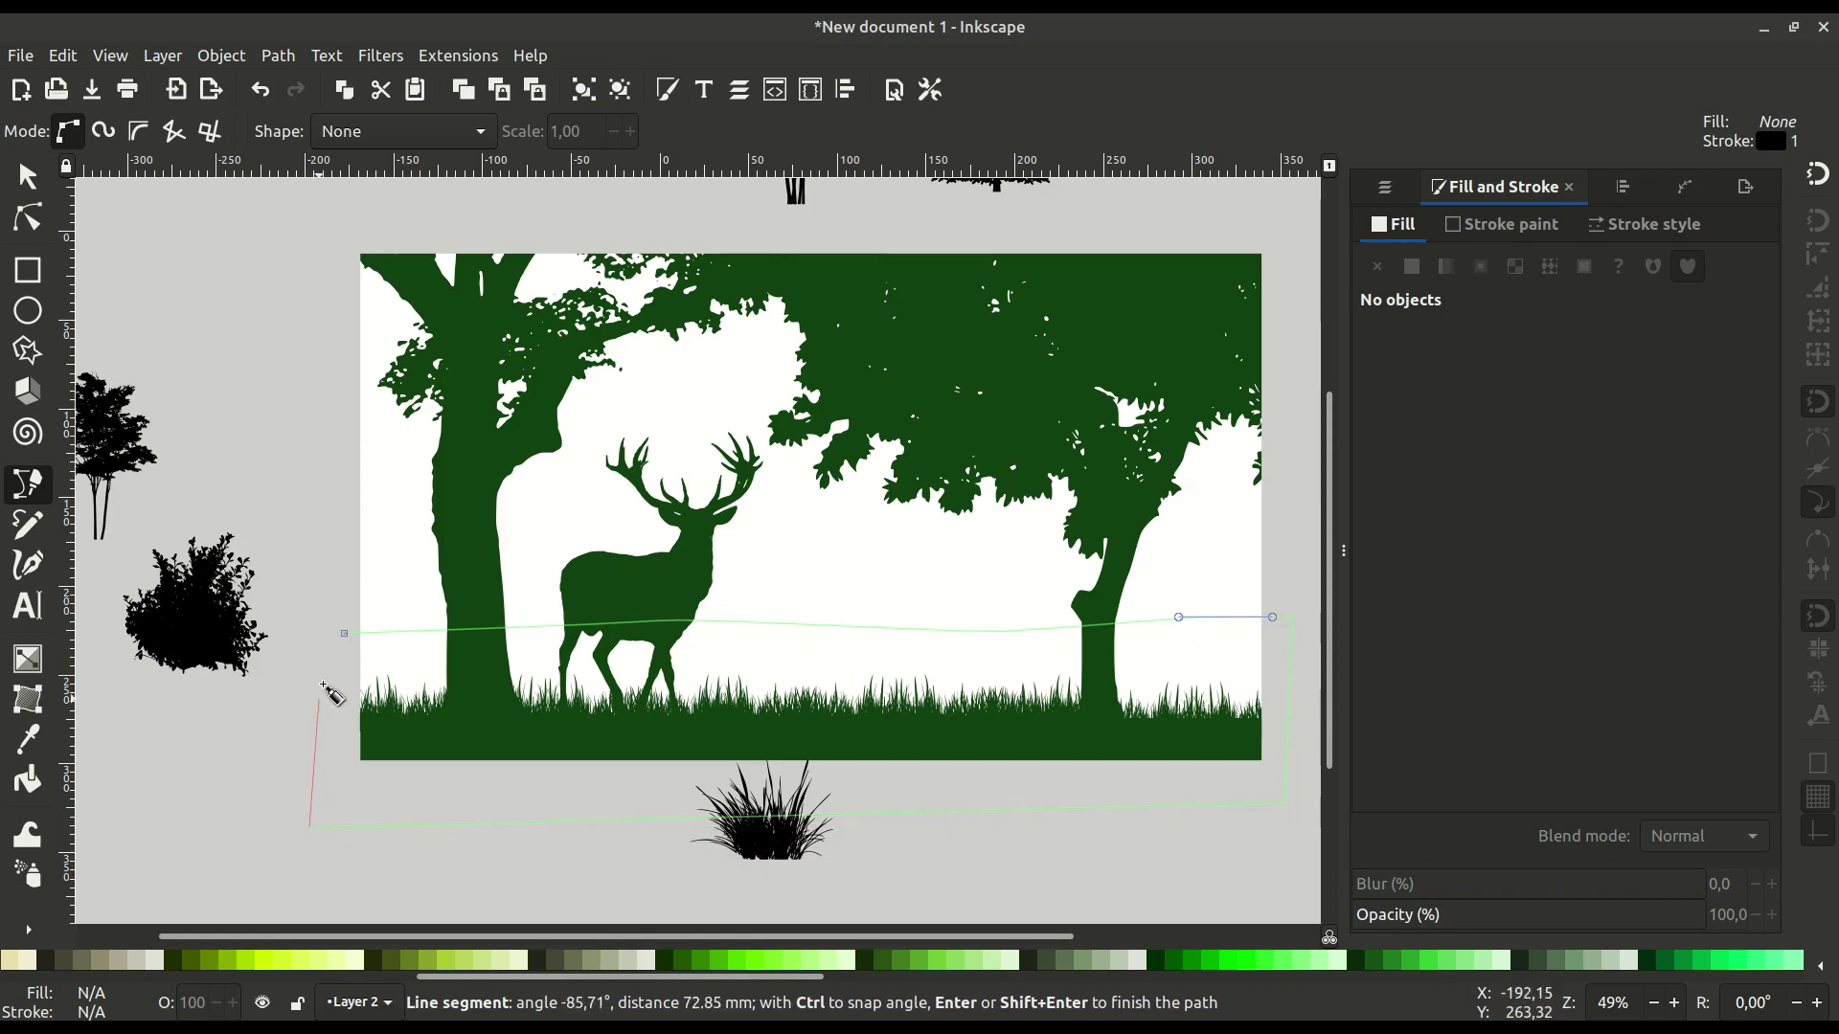
pyautogui.click(345, 634)
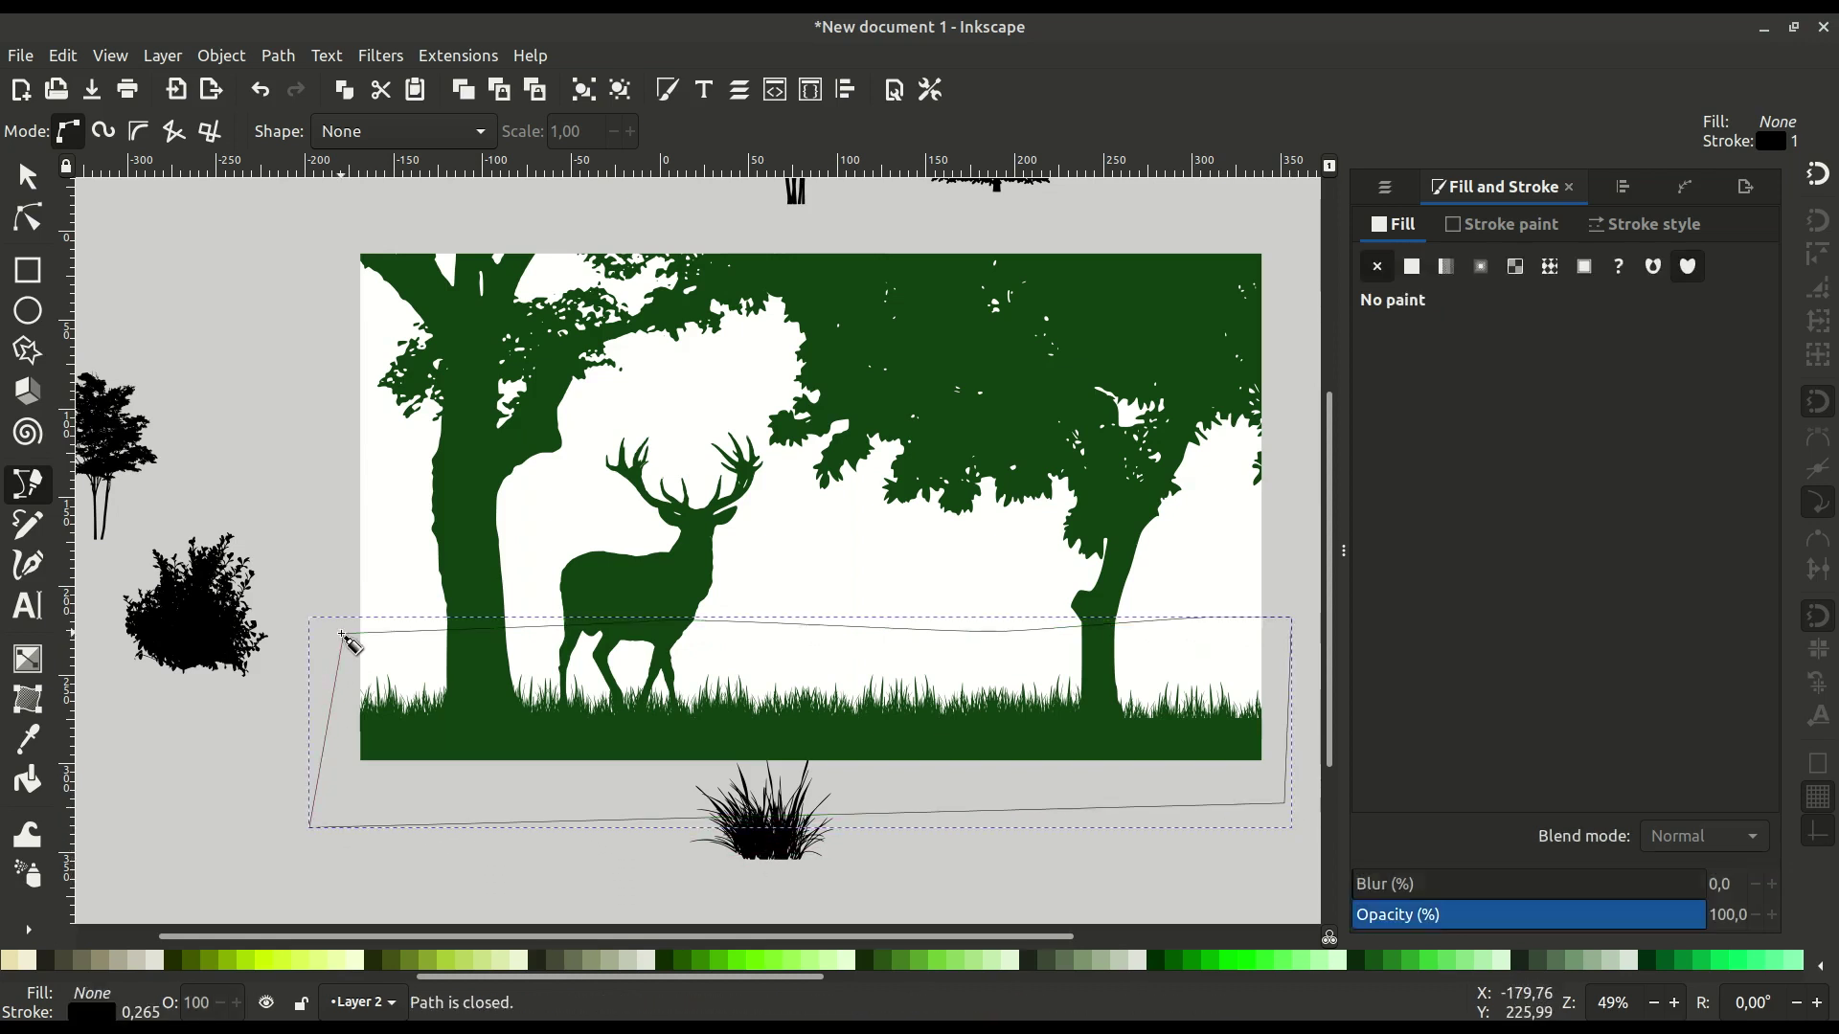
# Duplicate the white page rectangle and intersect it with the wavy ground shape to trim it to the page.
pyautogui.click(34, 186)
pyautogui.click(557, 531)
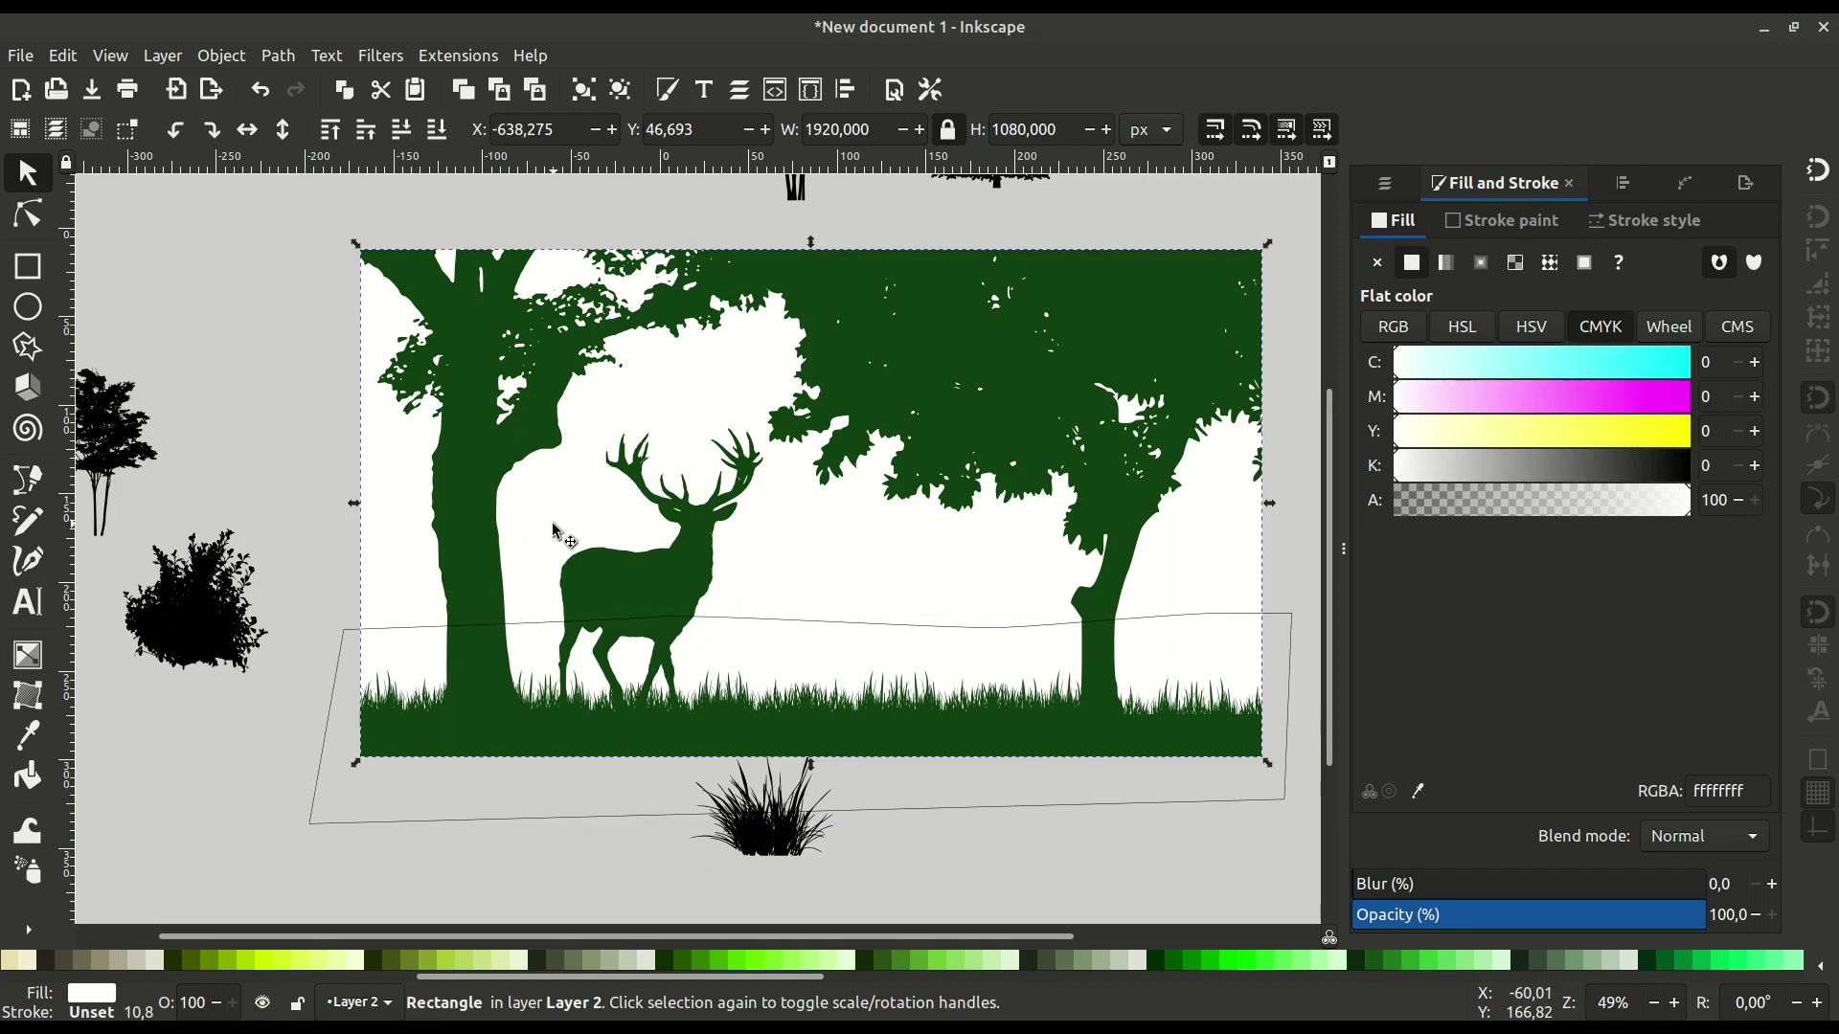
pyautogui.rightClick(562, 527)
pyautogui.click(608, 546)
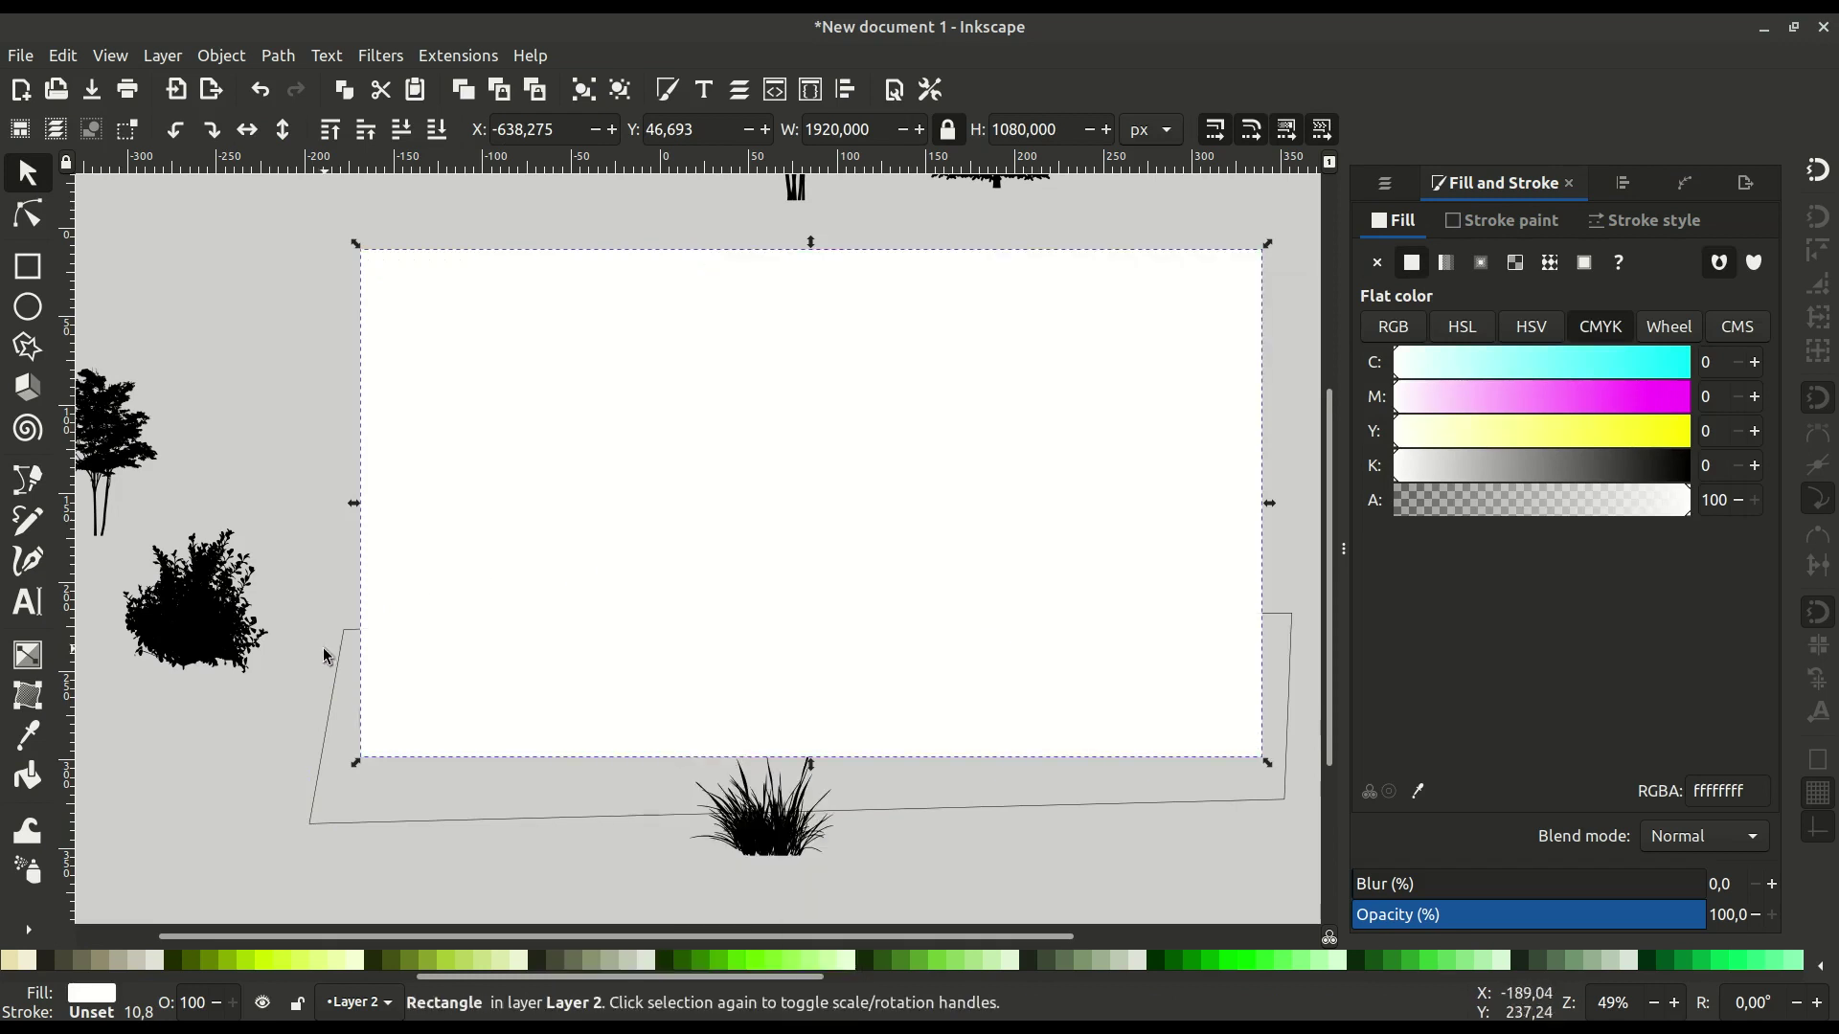
pyautogui.keyDown('shift'); pyautogui.click(340, 671); pyautogui.keyUp('shift')
pyautogui.click(276, 55)
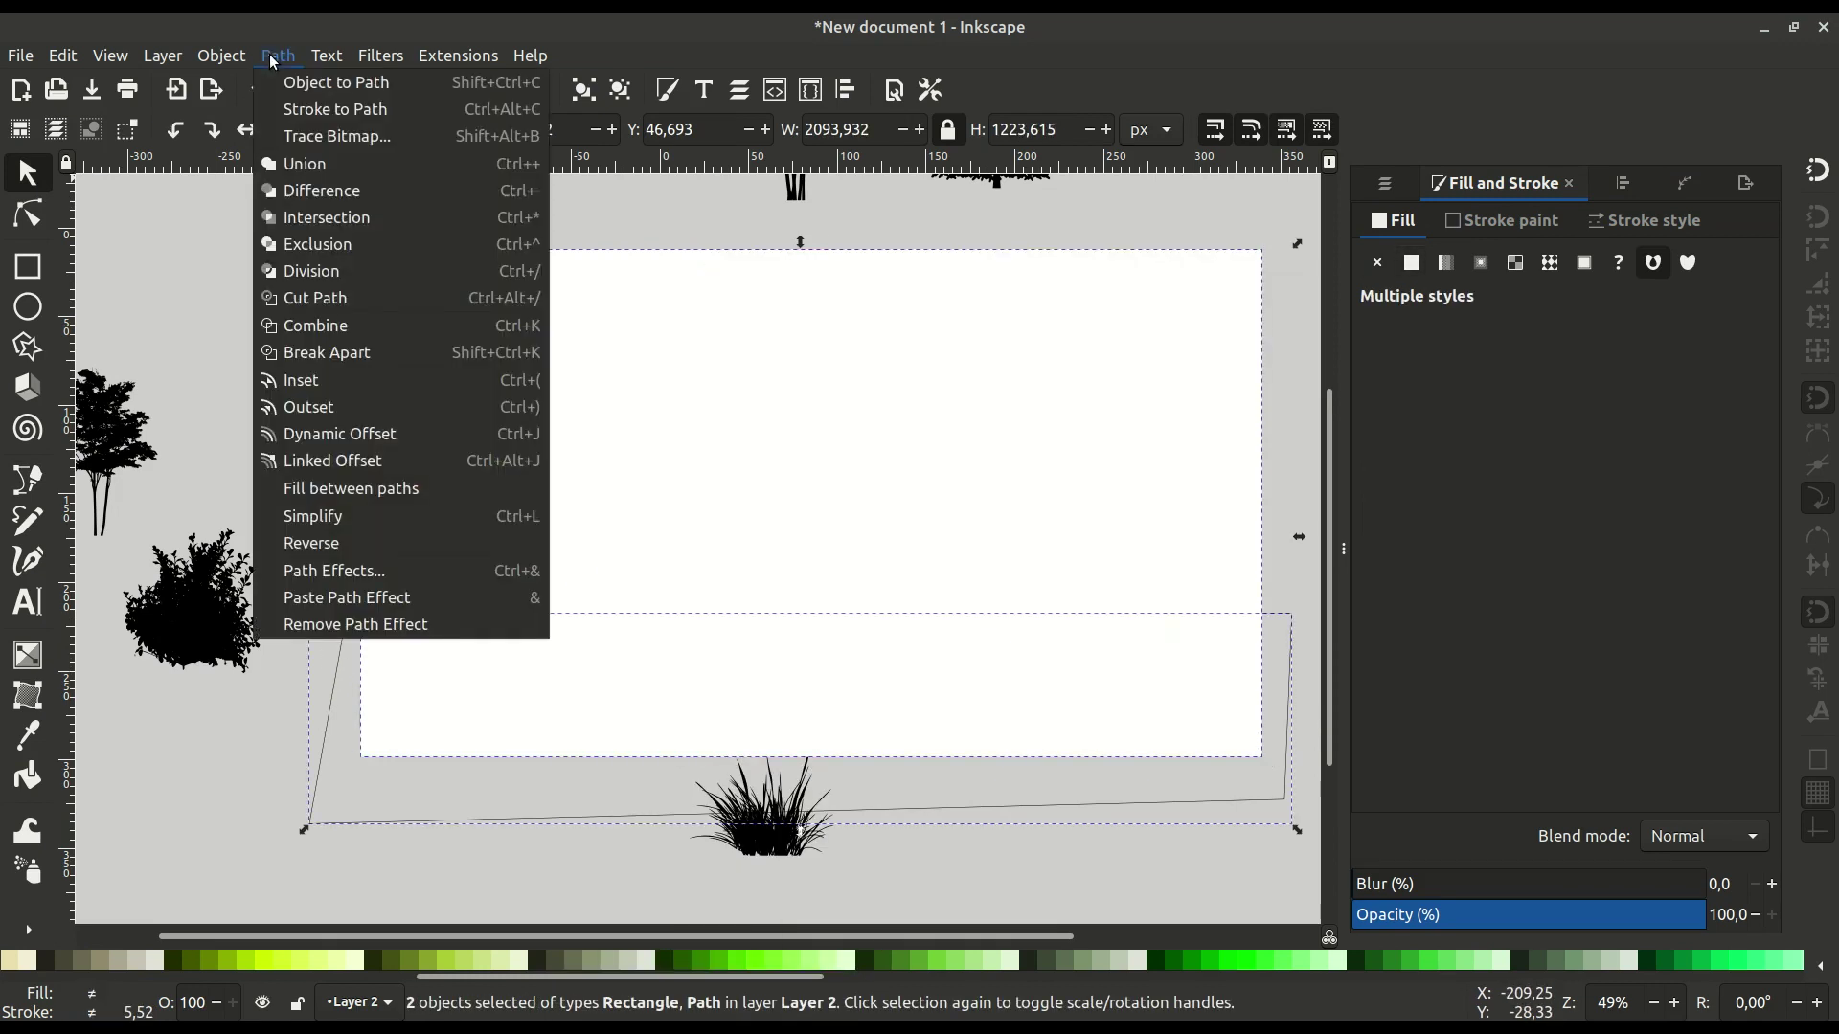
pyautogui.click(312, 220)
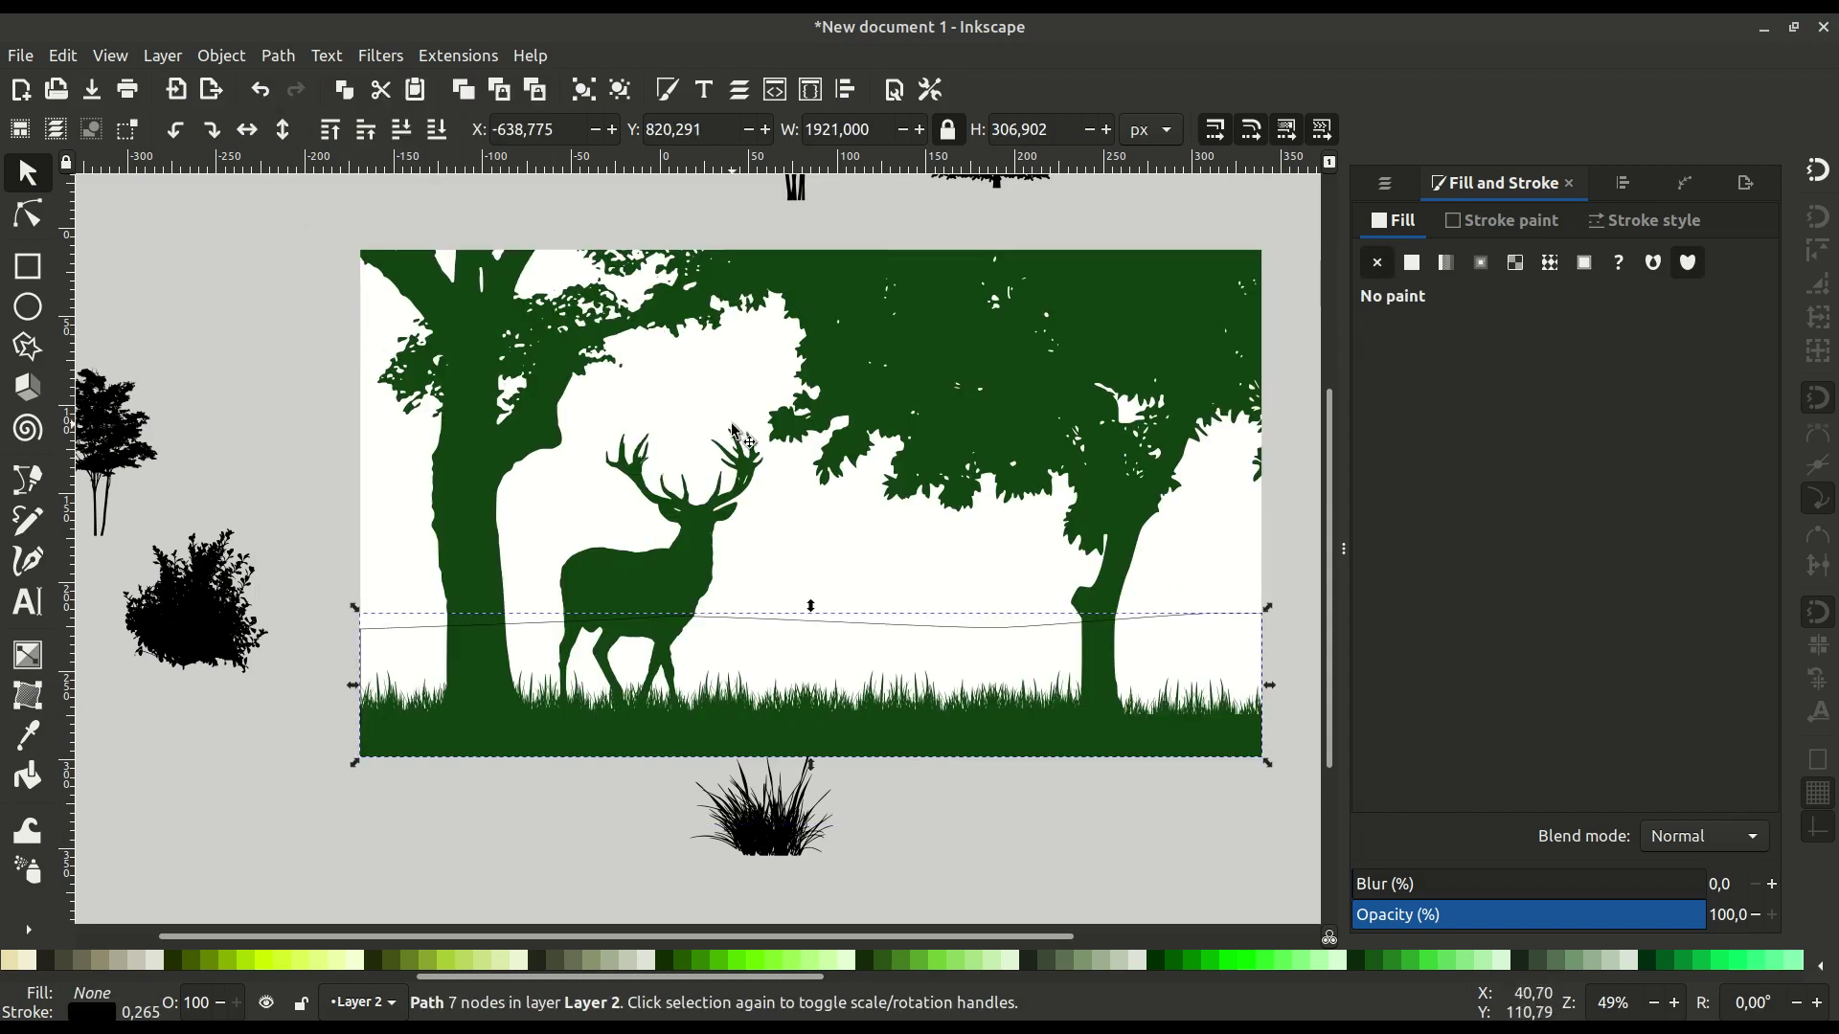
# Remove the stroke from the trimmed ground shape and fill it with the palette green 2ca02cff.
pyautogui.click(1506, 222)
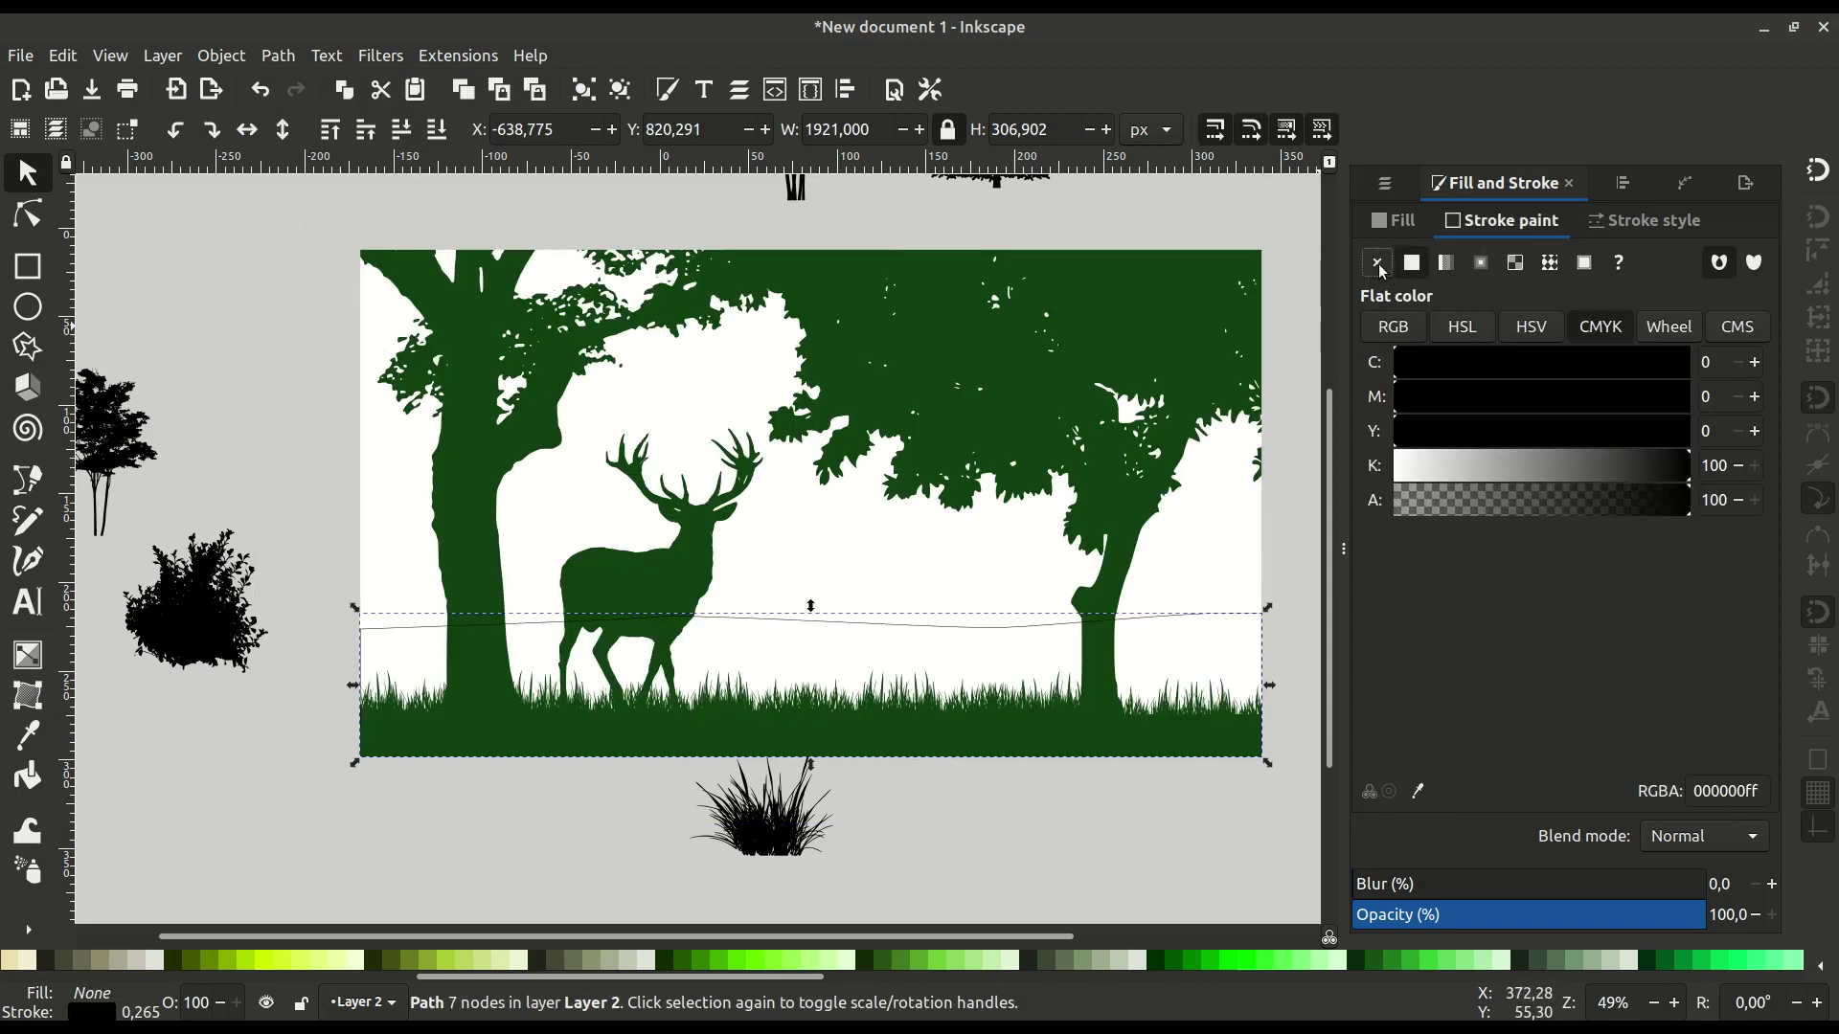
pyautogui.click(1379, 267)
pyautogui.click(1393, 220)
pyautogui.click(1411, 264)
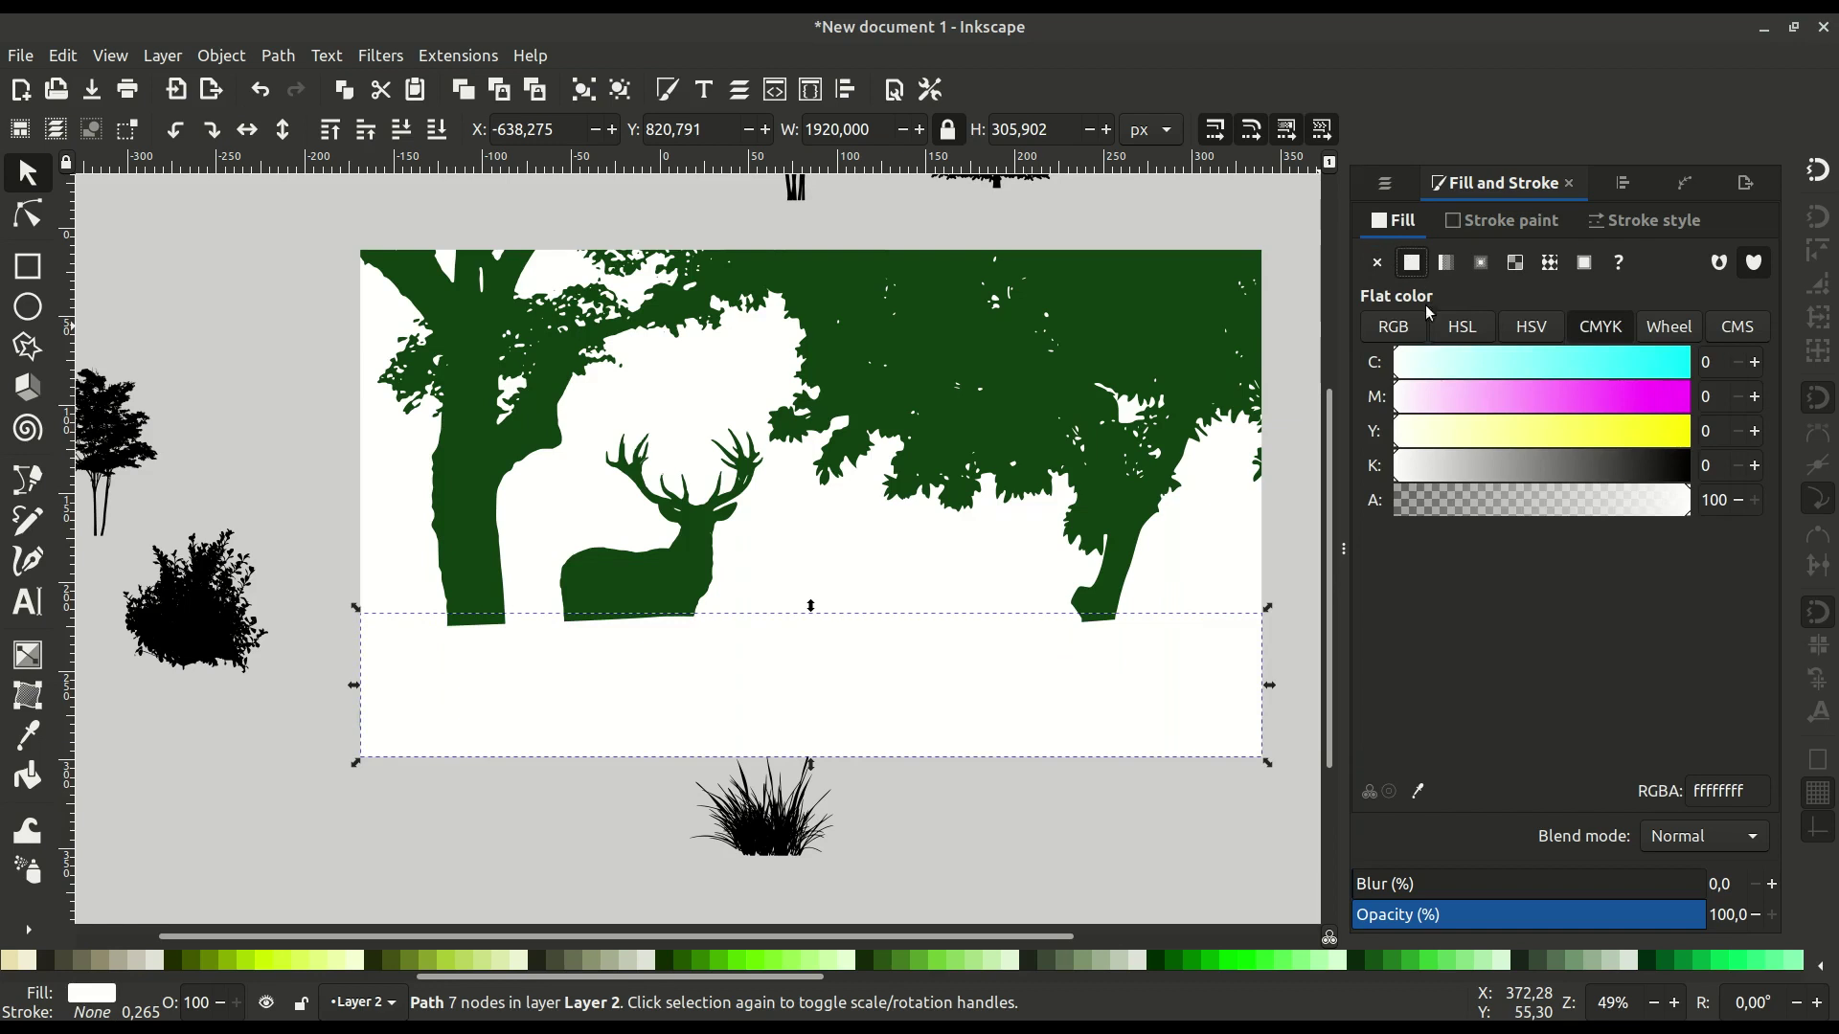
pyautogui.click(1416, 961)
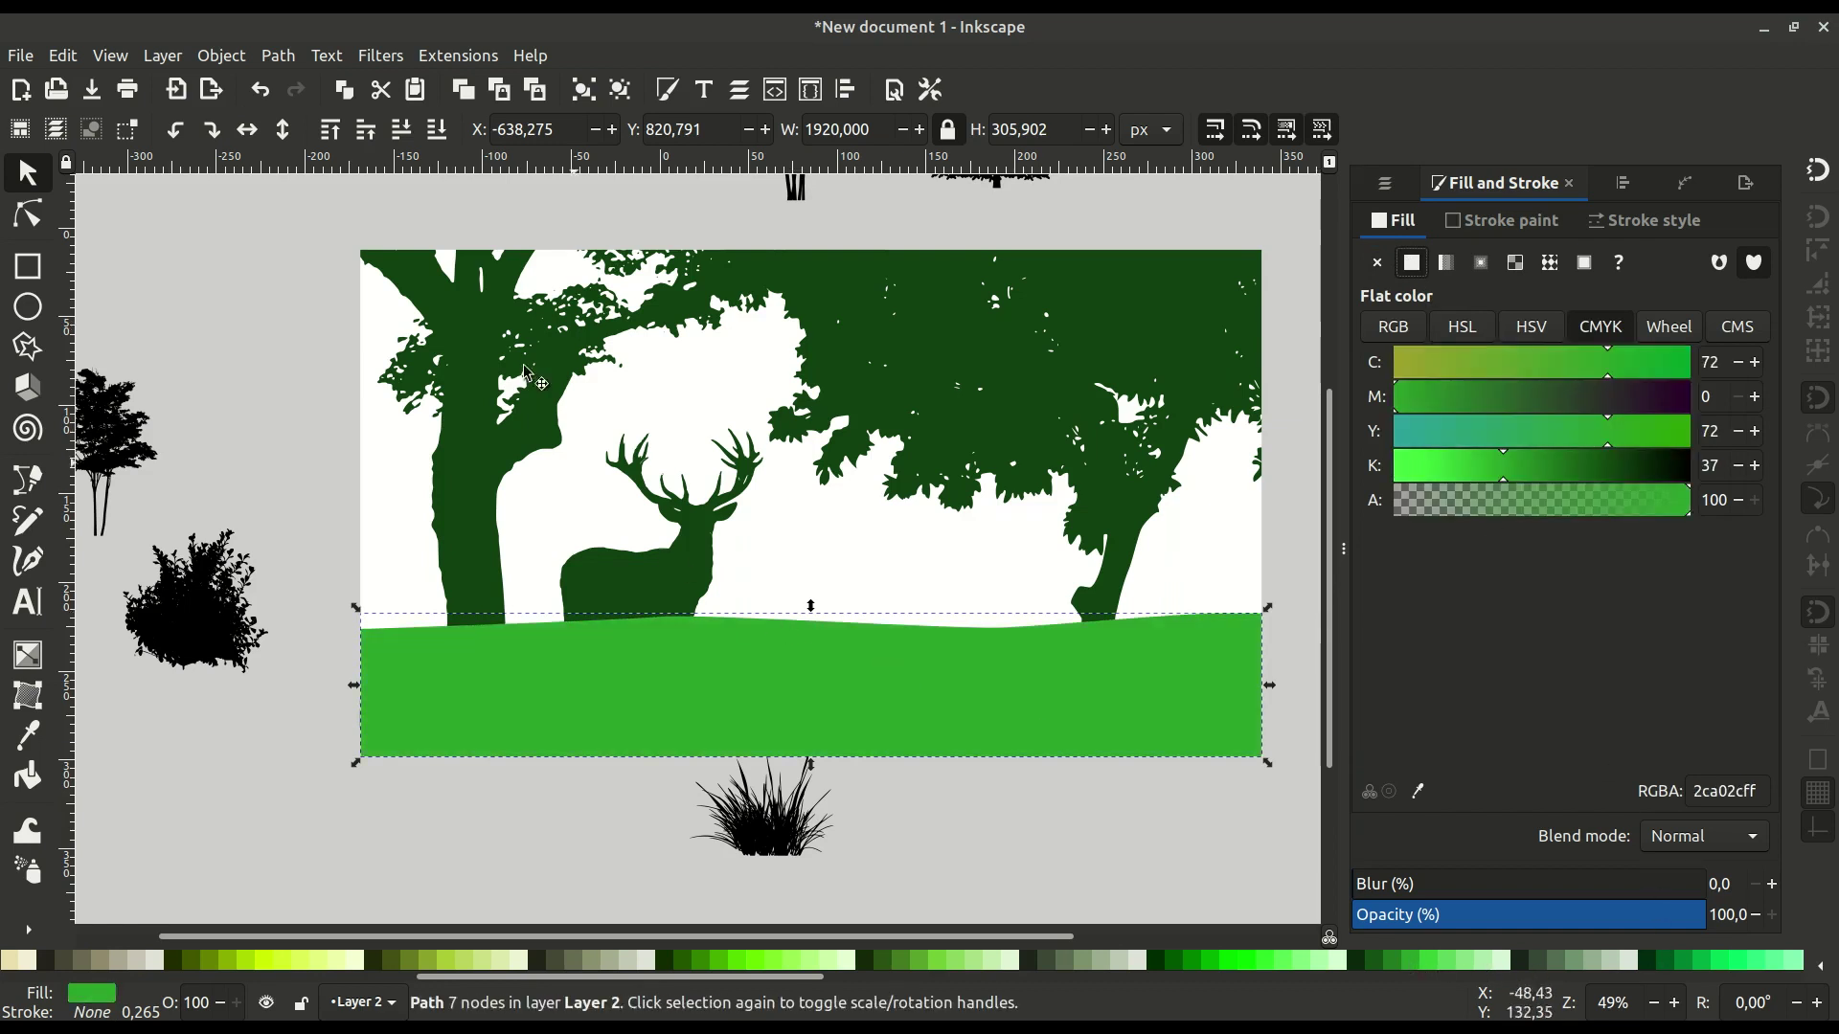
# Restack the green ground shape behind the trees, deer and grass but above the white page rectangle.
pyautogui.click(435, 131)
pyautogui.click(365, 131)
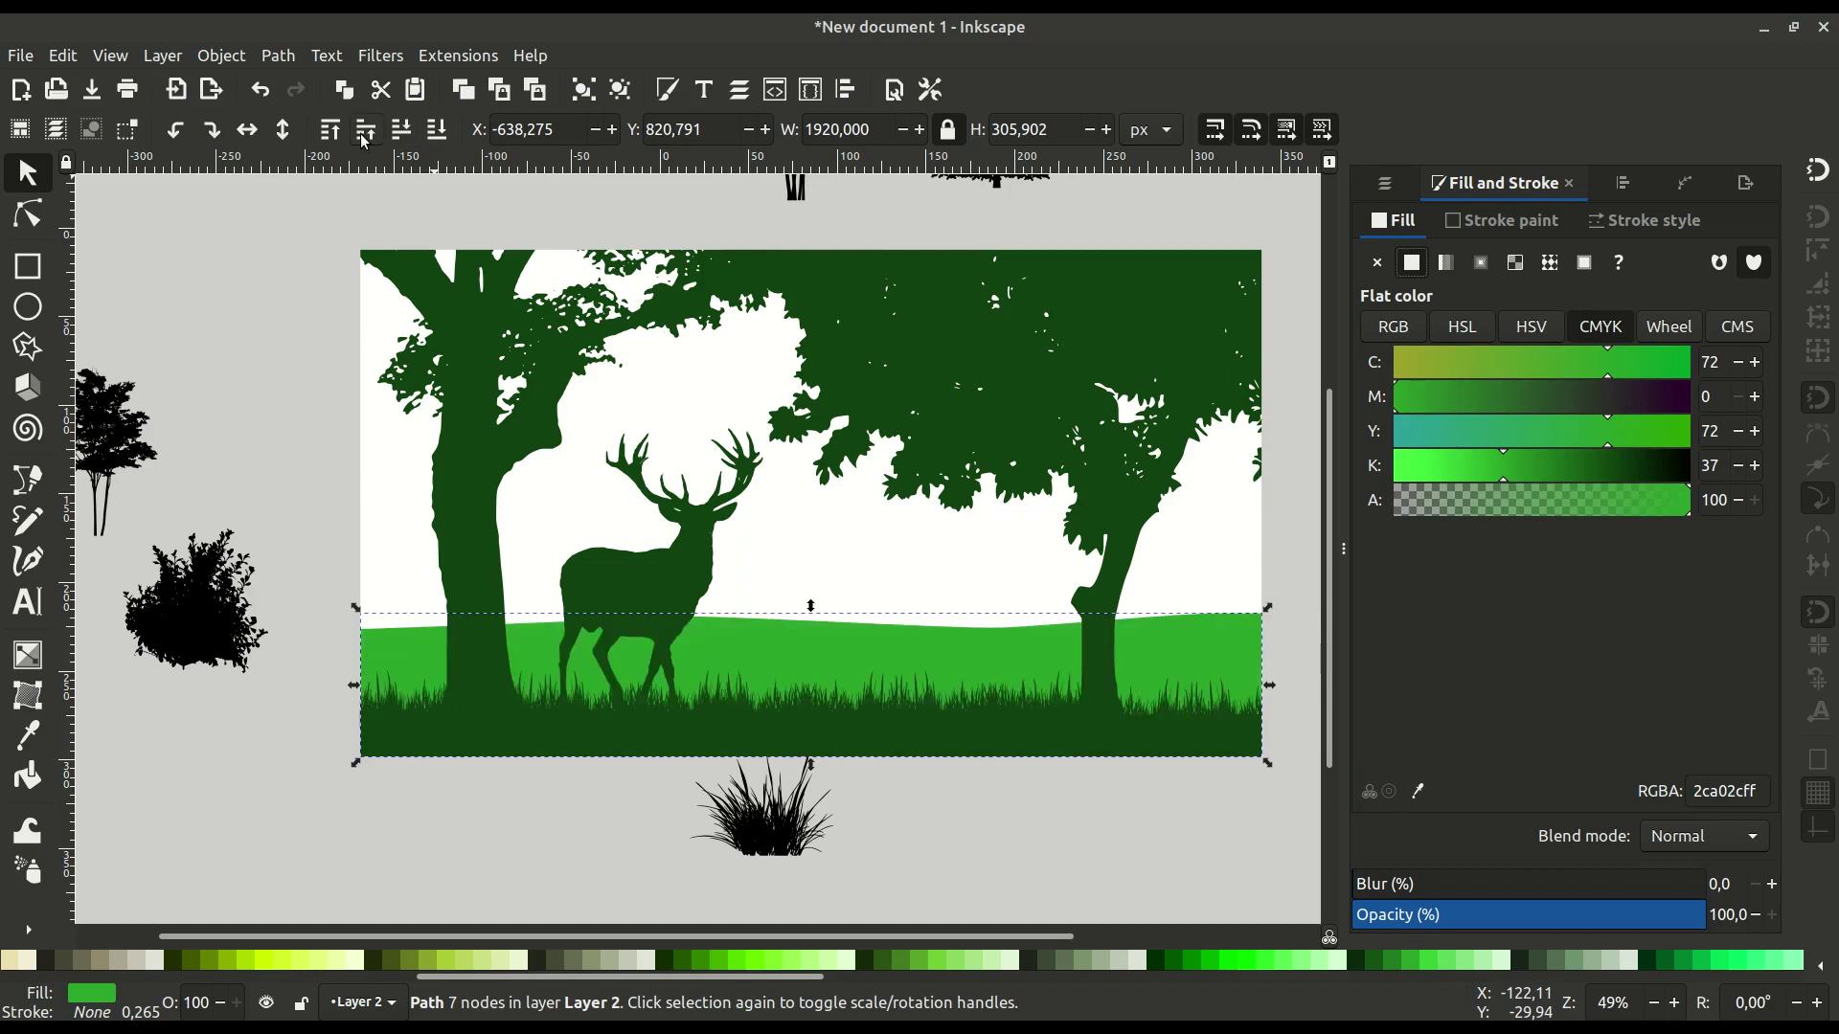
pyautogui.click(999, 835)
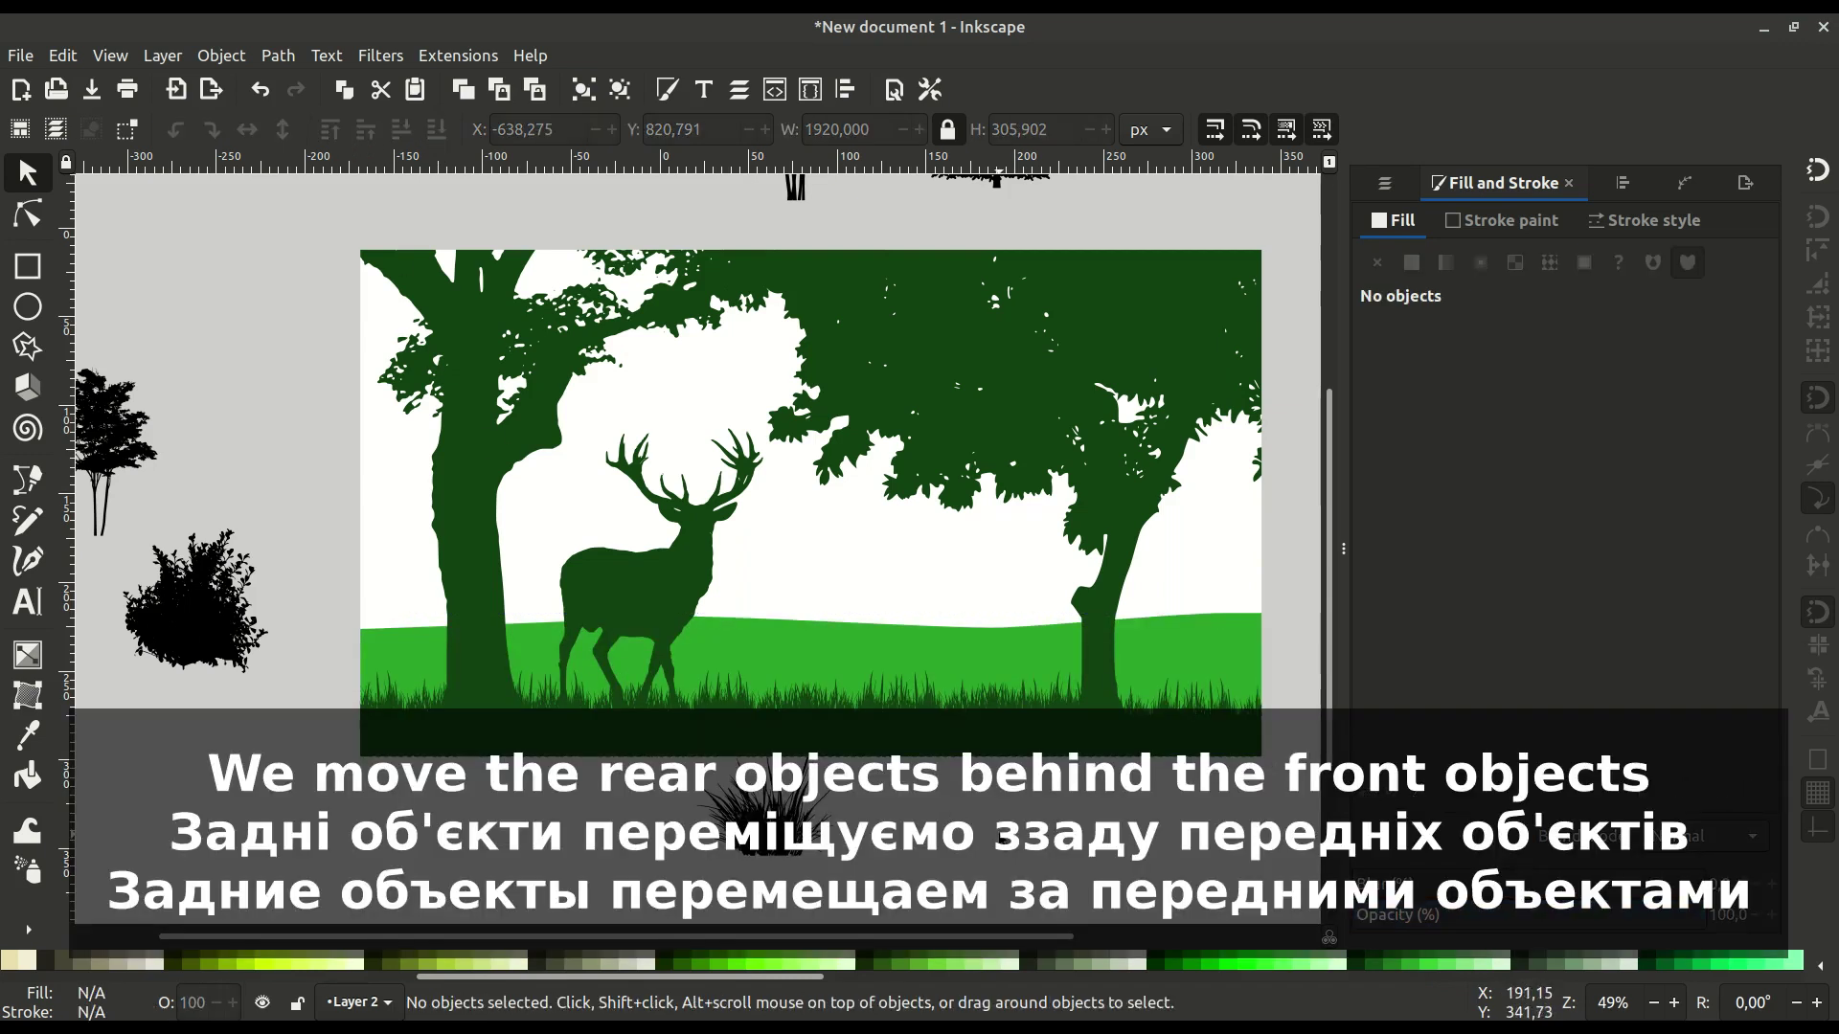
pyautogui.click(812, 651)
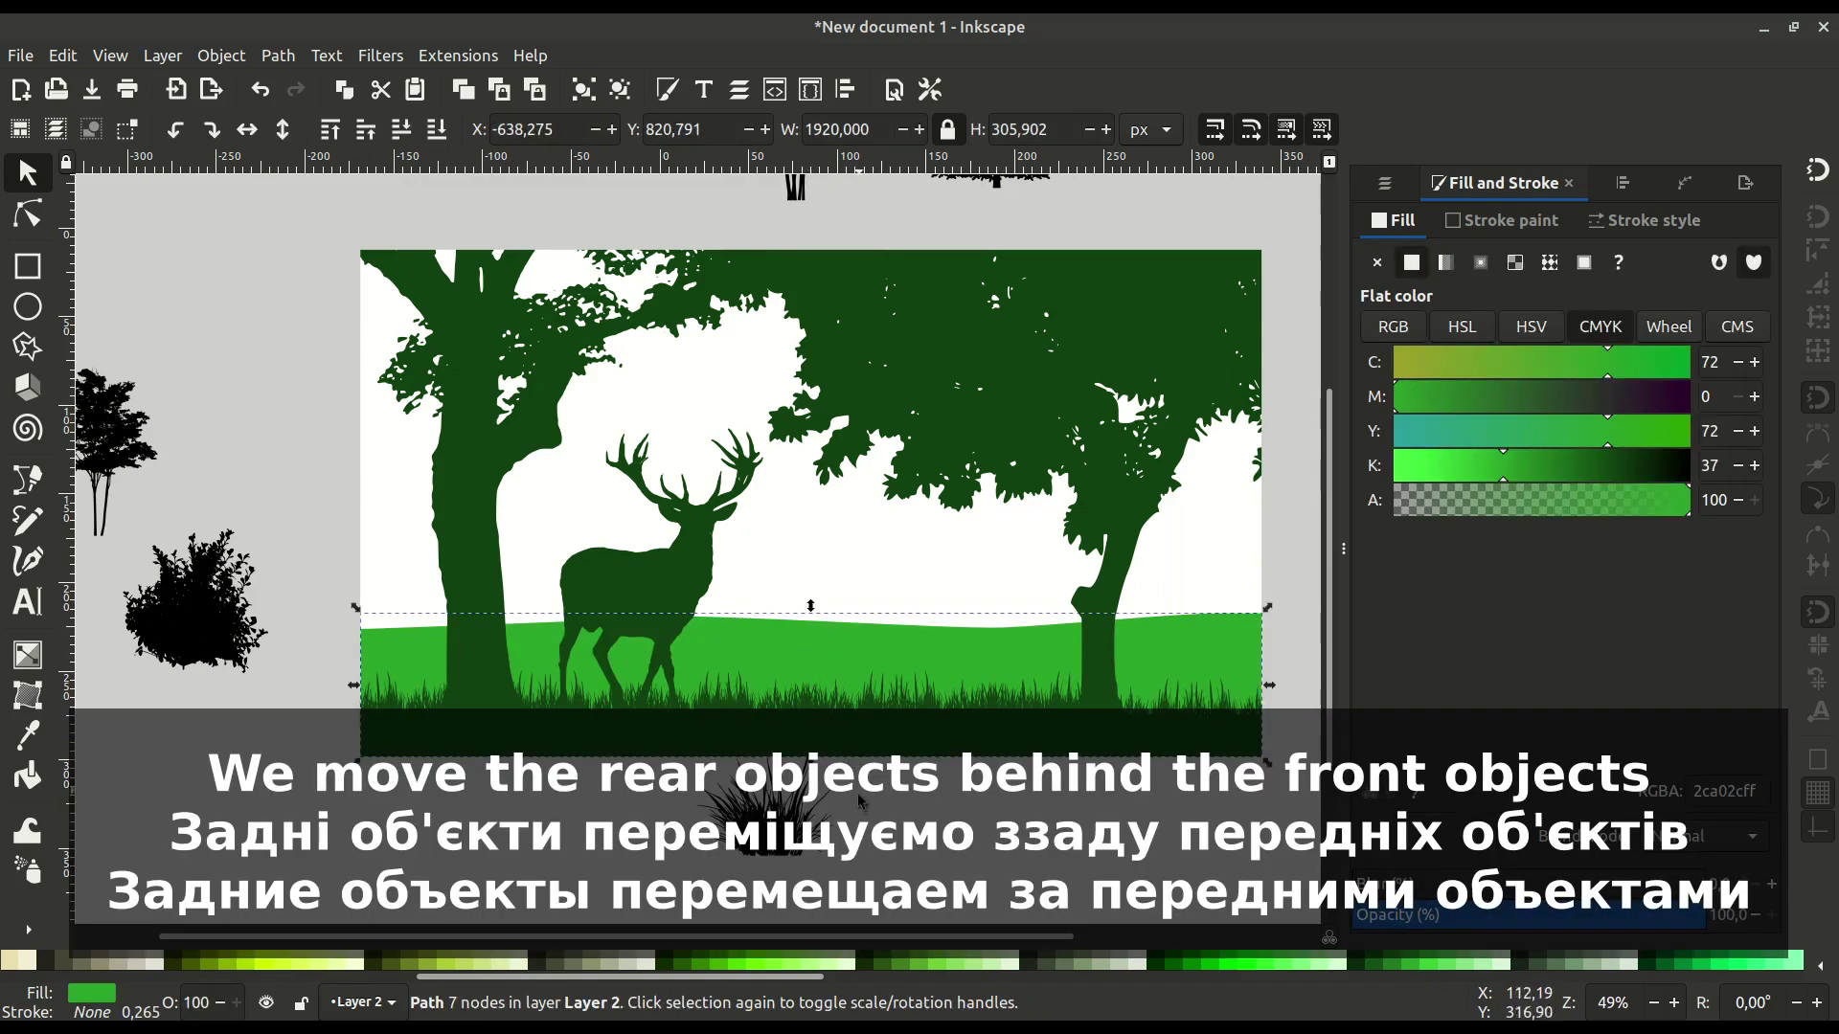
pyautogui.scroll(-1, 801, 867)
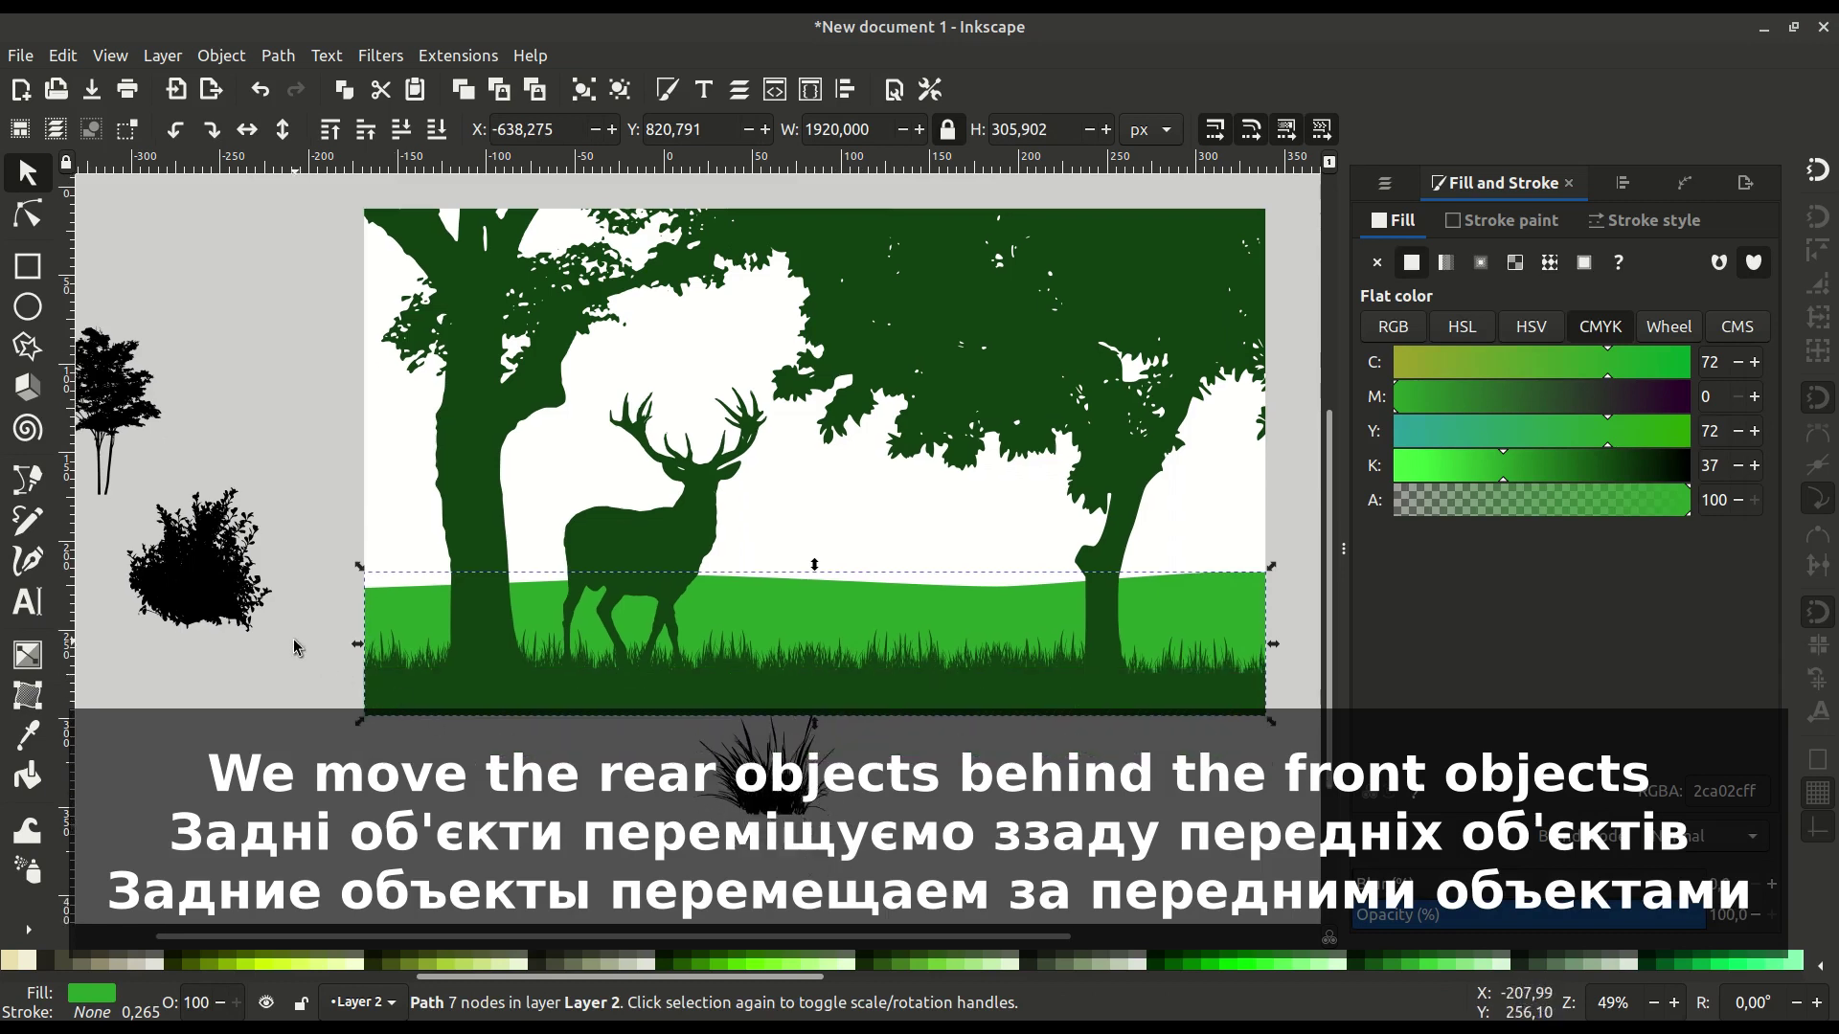
# Move the bush silhouette onto the edge of the green ground beyond the deer and shrink it to about 165 px wide.
pyautogui.moveTo(294, 648); pyautogui.dragTo(352, 666)
pyautogui.click(256, 605)
pyautogui.moveTo(247, 600); pyautogui.dragTo(918, 600)
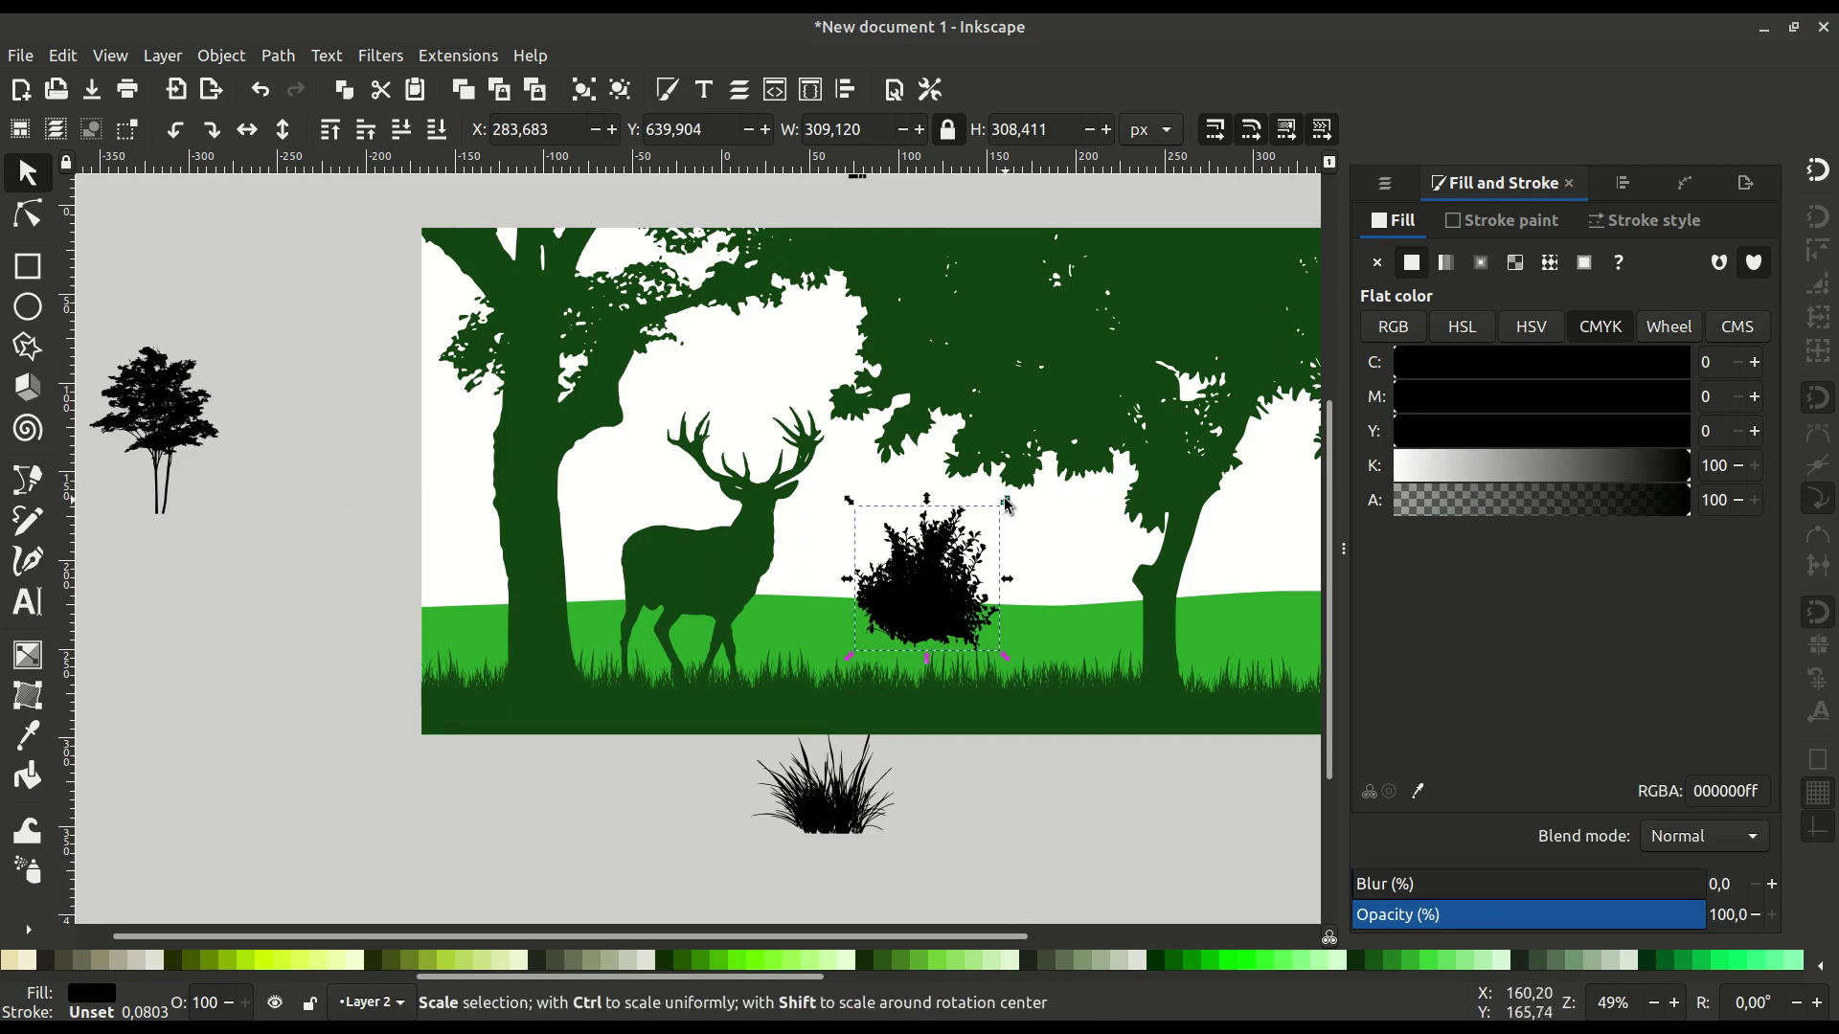
pyautogui.moveTo(1008, 506); pyautogui.dragTo(932, 575)
pyautogui.moveTo(889, 642); pyautogui.dragTo(1026, 614)
# Bring the slender leafy tree and the large fir down onto the ground edge between the deer and the bush.
pyautogui.hscroll(-10, 667, 641)
pyautogui.scroll(3, 667, 642)
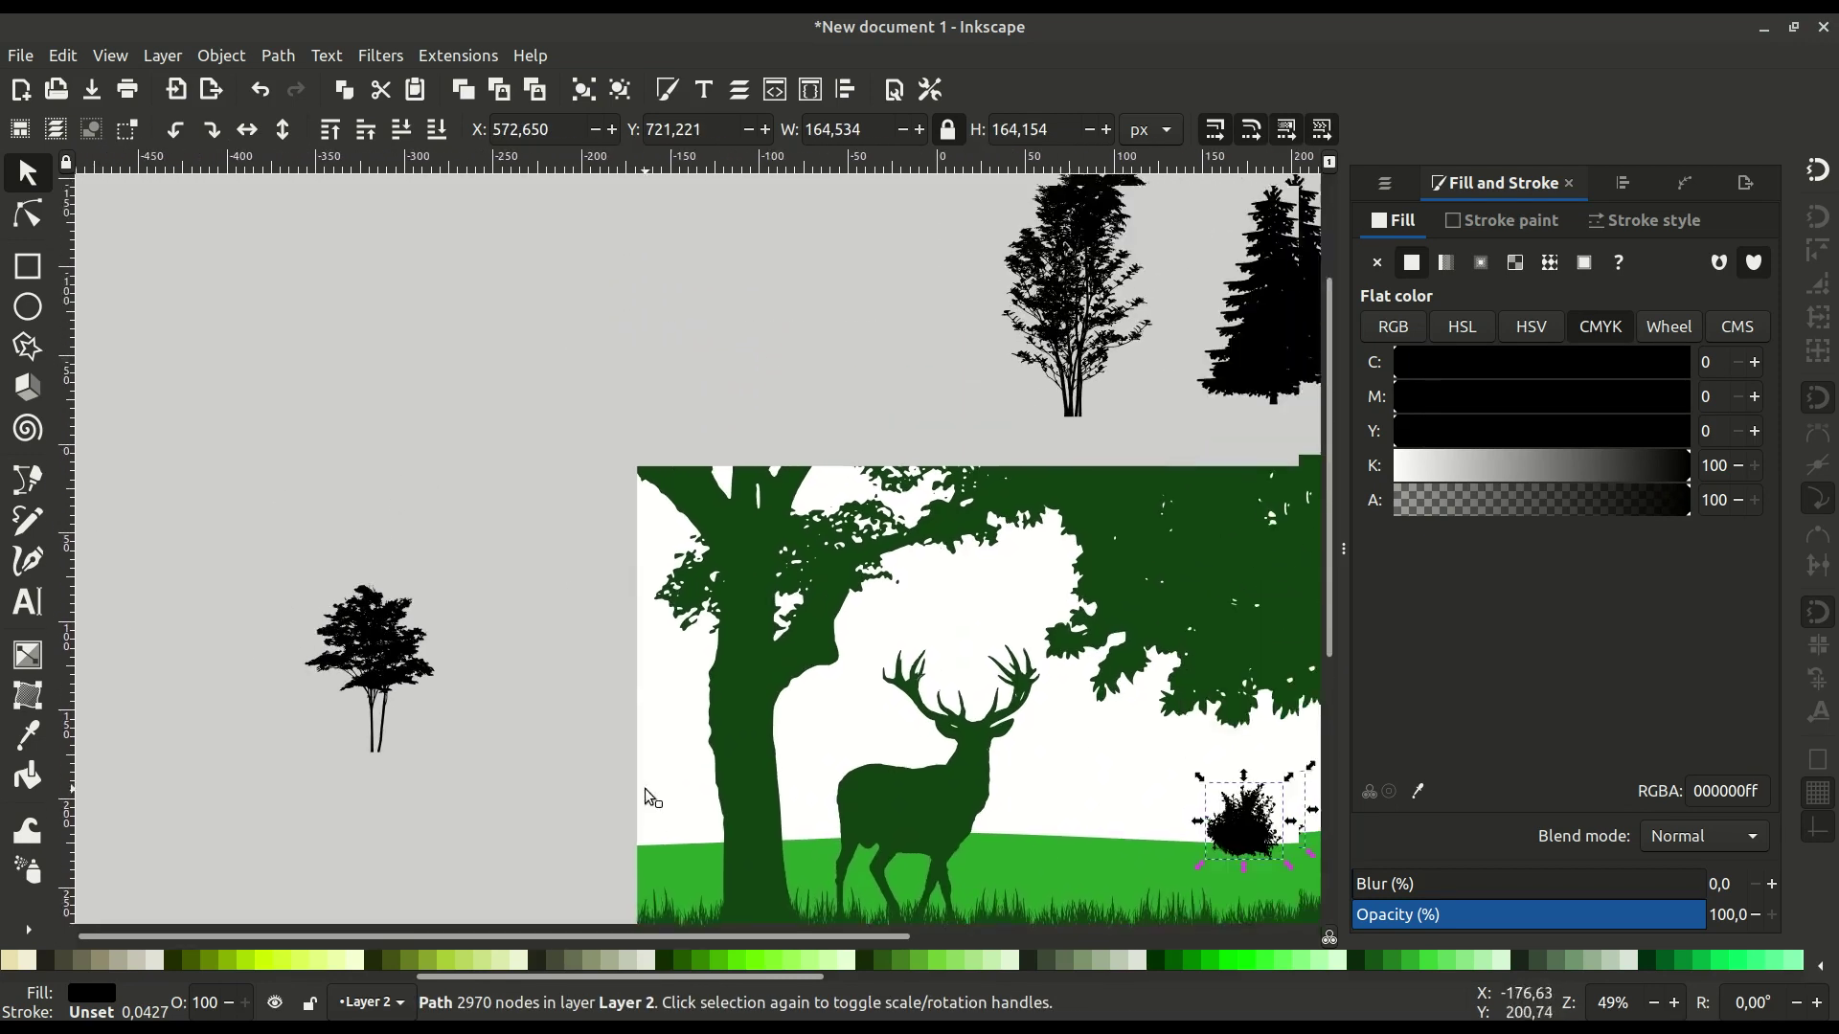
pyautogui.hscroll(10, 341, 740)
pyautogui.moveTo(805, 302); pyautogui.dragTo(763, 682)
pyautogui.moveTo(1007, 287); pyautogui.dragTo(881, 836)
# Move the small fir onto the ground beyond the right tree's trunk and shrink it to about 227 px wide.
pyautogui.hscroll(5, 847, 597)
pyautogui.scroll(-1, 846, 598)
pyautogui.moveTo(1089, 505); pyautogui.dragTo(856, 748)
pyautogui.moveTo(1027, 432); pyautogui.dragTo(953, 561)
pyautogui.moveTo(887, 676); pyautogui.dragTo(872, 683)
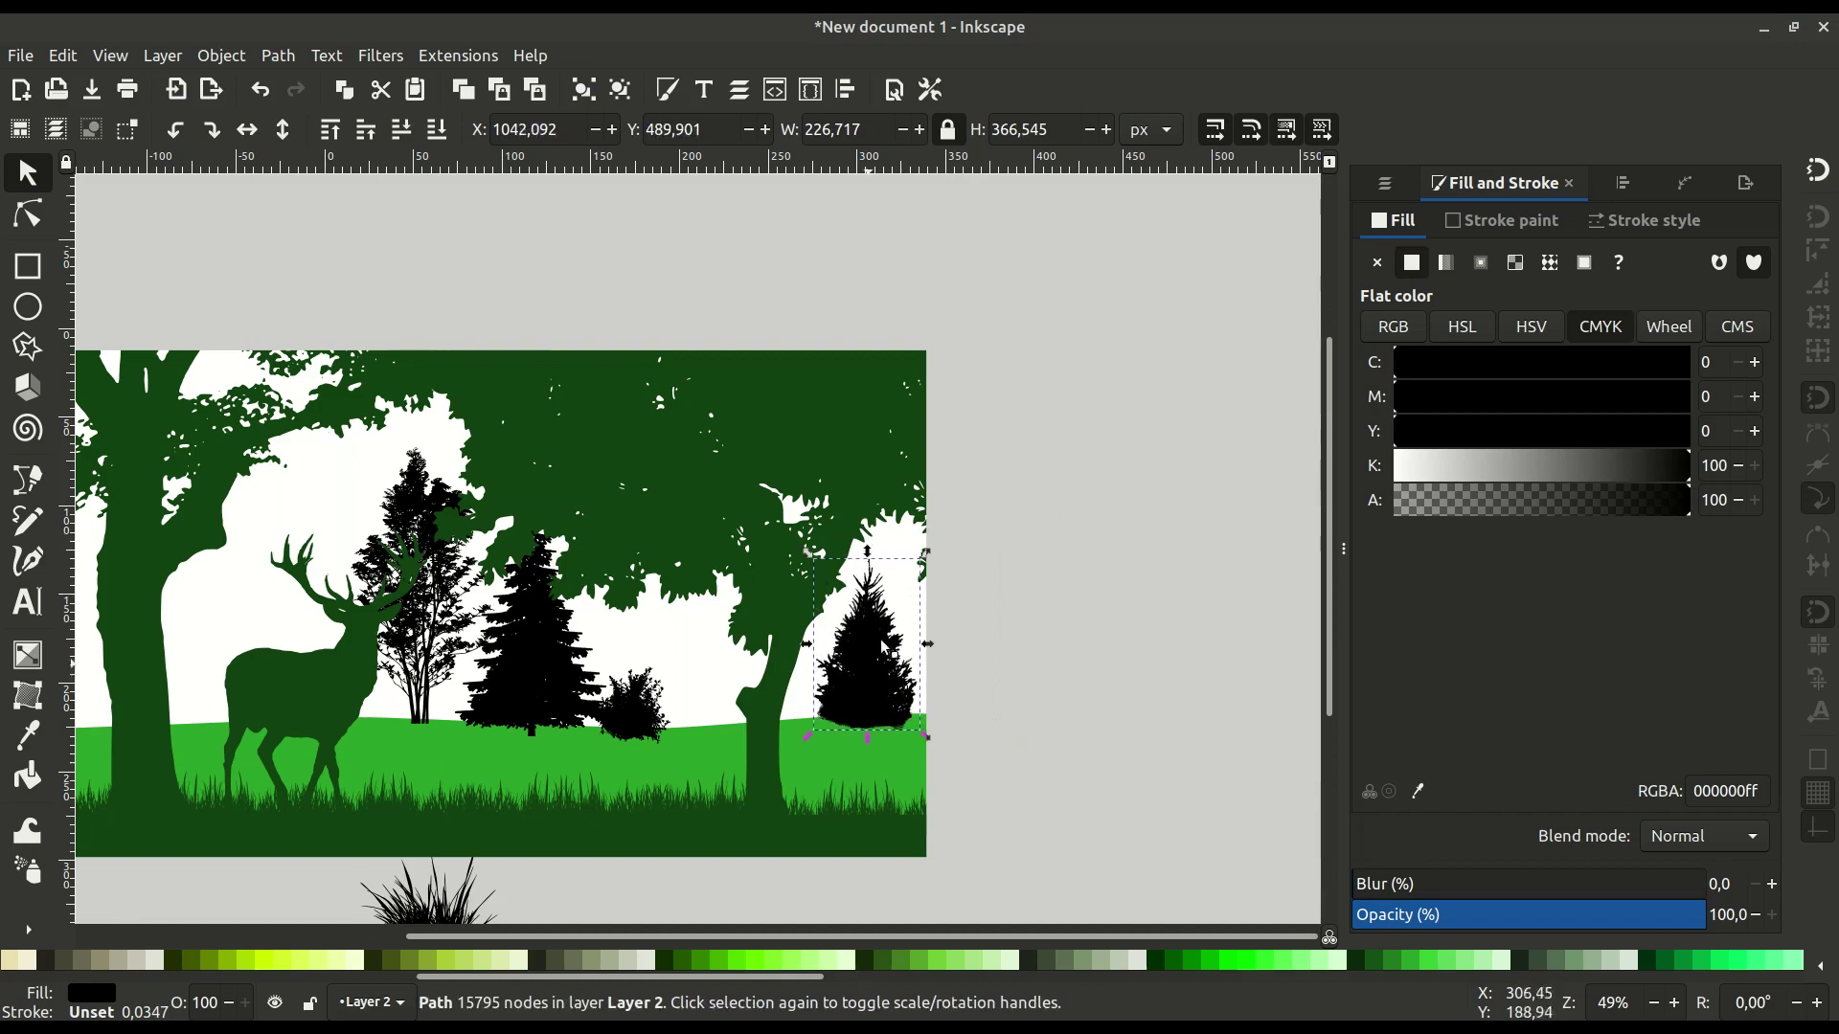
# Reduce the small fir further to about 175 px wide and shift it along the ground near the page's right edge.
pyautogui.scroll(-3, 747, 611)
pyautogui.hscroll(-2, 747, 611)
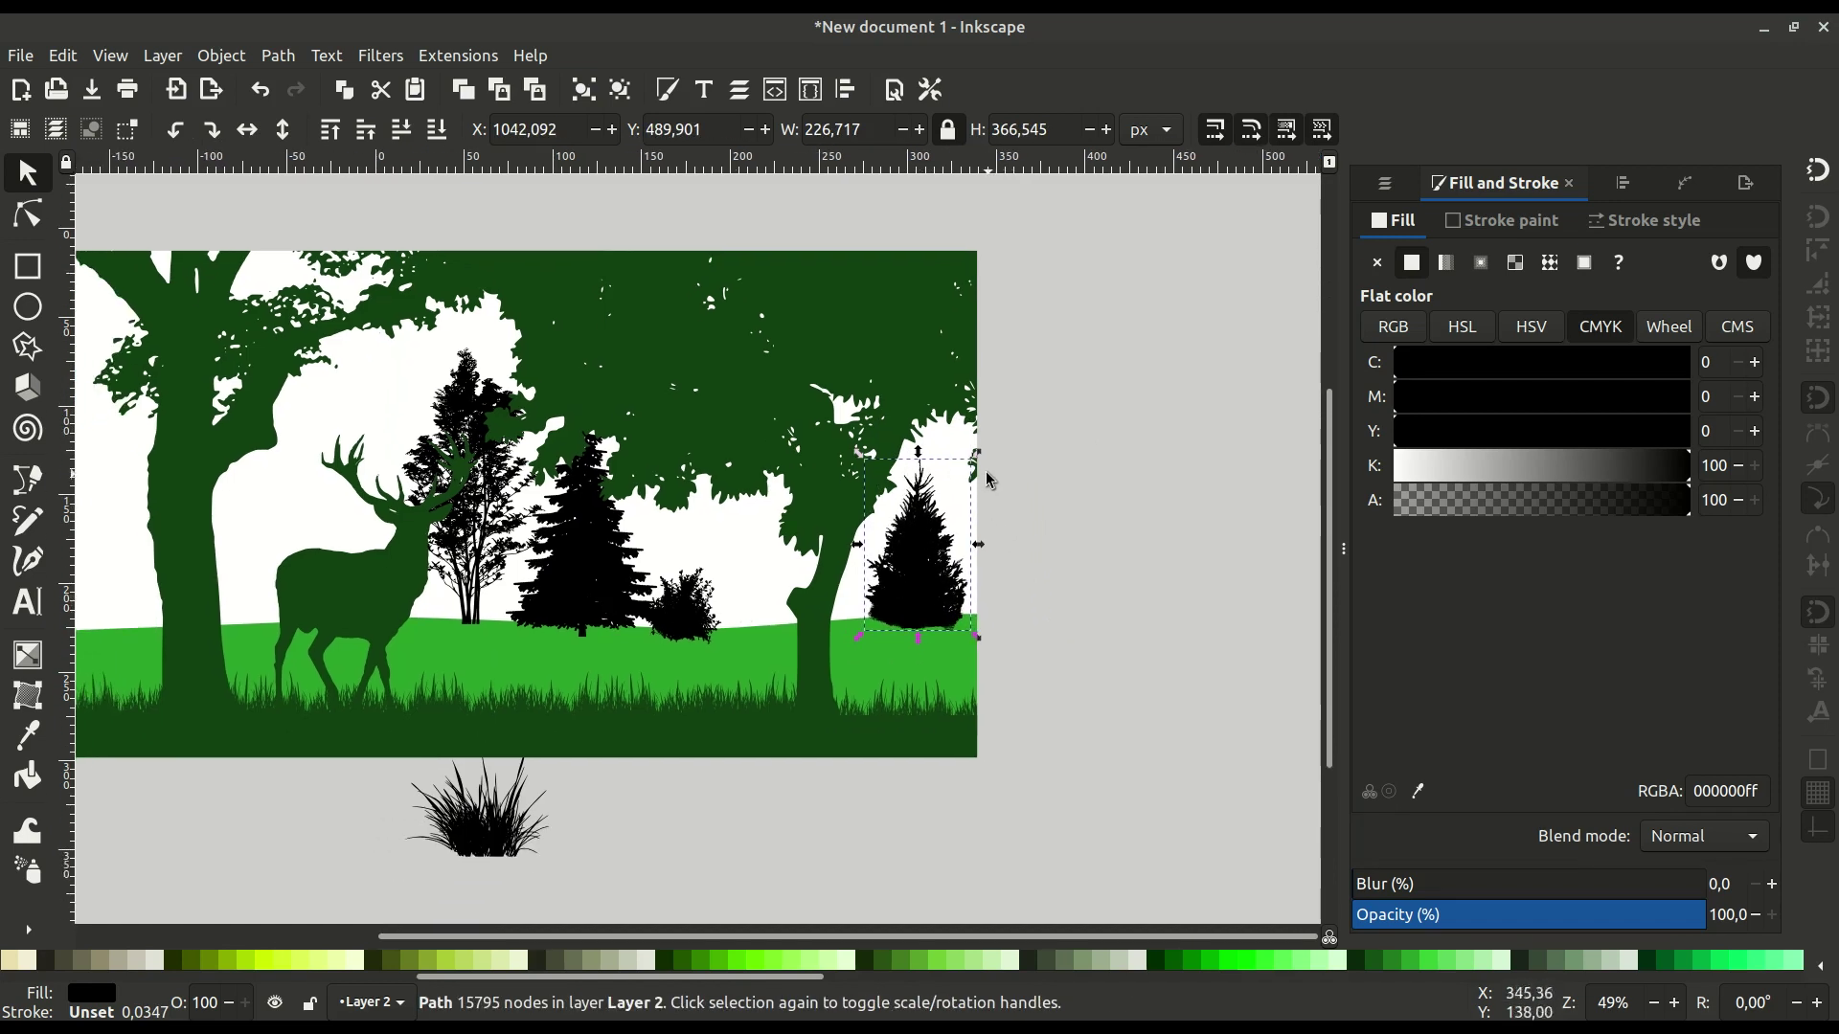
pyautogui.moveTo(973, 479); pyautogui.dragTo(947, 499)
pyautogui.moveTo(911, 593); pyautogui.dragTo(931, 593)
# Move the large fir next to the small fir at the page's right edge and shrink it to about 266 px wide.
pyautogui.moveTo(570, 581); pyautogui.dragTo(815, 589)
pyautogui.moveTo(743, 411); pyautogui.dragTo(773, 454)
pyautogui.moveTo(867, 609)
pyautogui.mouseDown()
pyautogui.moveTo(1022, 589)
pyautogui.moveTo(851, 612)
pyautogui.mouseUp()
pyautogui.moveTo(1055, 602); pyautogui.dragTo(855, 599)
pyautogui.scroll(1, 863, 623)
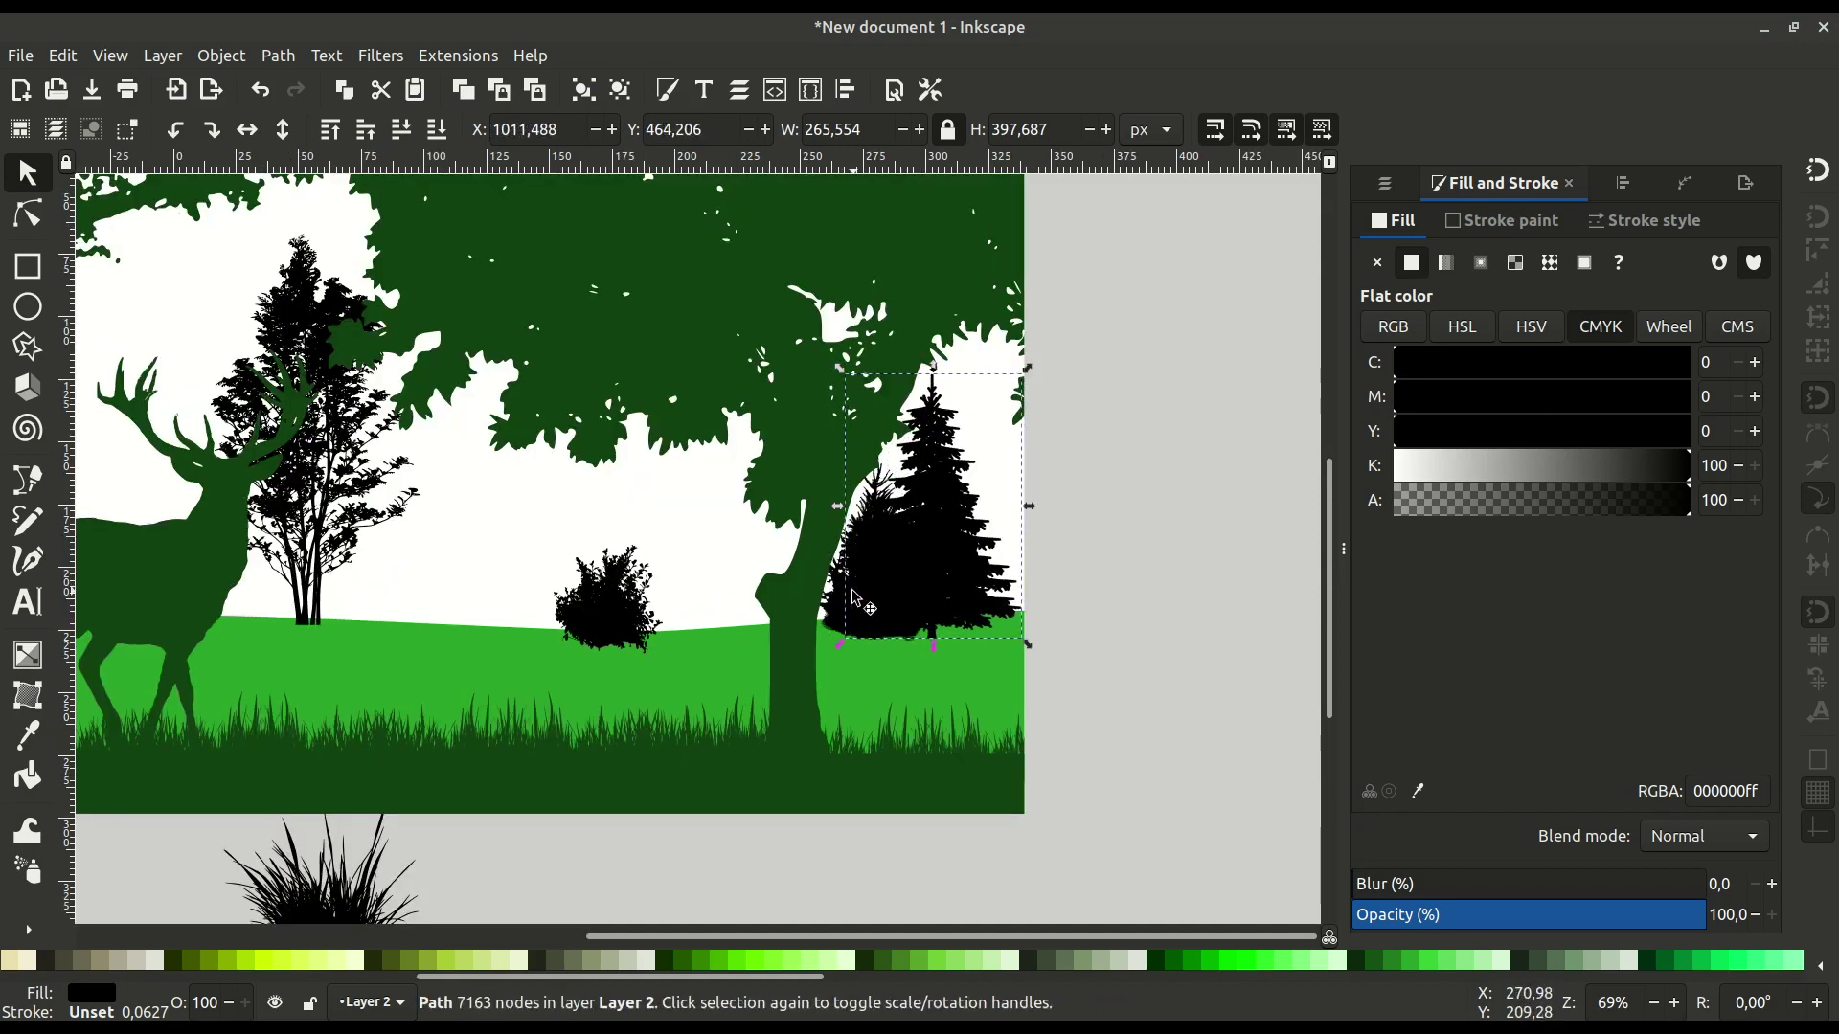
# Tuck the small fir partly behind the right tree's trunk and reduce it to about 147 px wide.
pyautogui.click(865, 520)
pyautogui.moveTo(865, 520)
pyautogui.mouseDown()
pyautogui.moveTo(846, 517)
pyautogui.moveTo(890, 536)
pyautogui.mouseUp()
pyautogui.click(869, 535)
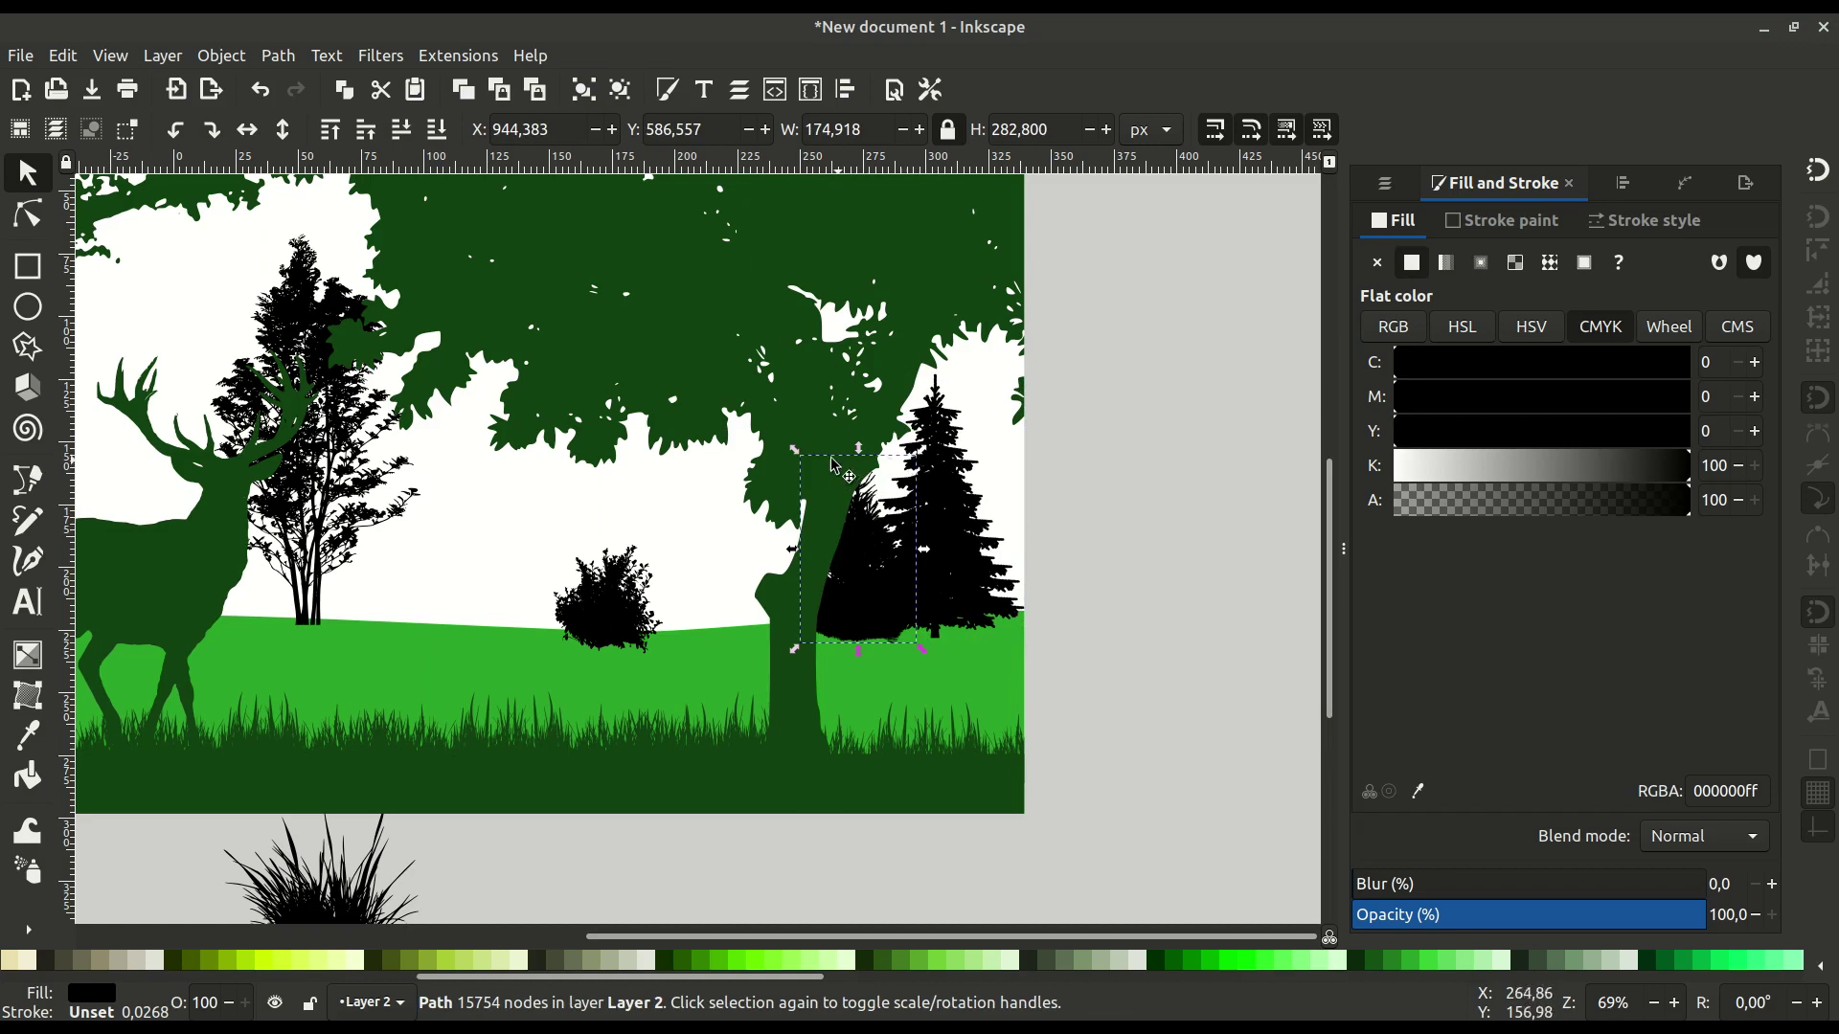
pyautogui.moveTo(798, 454); pyautogui.dragTo(819, 487)
pyautogui.moveTo(882, 616); pyautogui.dragTo(838, 621)
pyautogui.click(848, 635)
# Shrink the slender leafy tree to about 191 px wide and move it onto the ground left of the left tree's trunk.
pyautogui.moveTo(572, 623); pyautogui.dragTo(1161, 691)
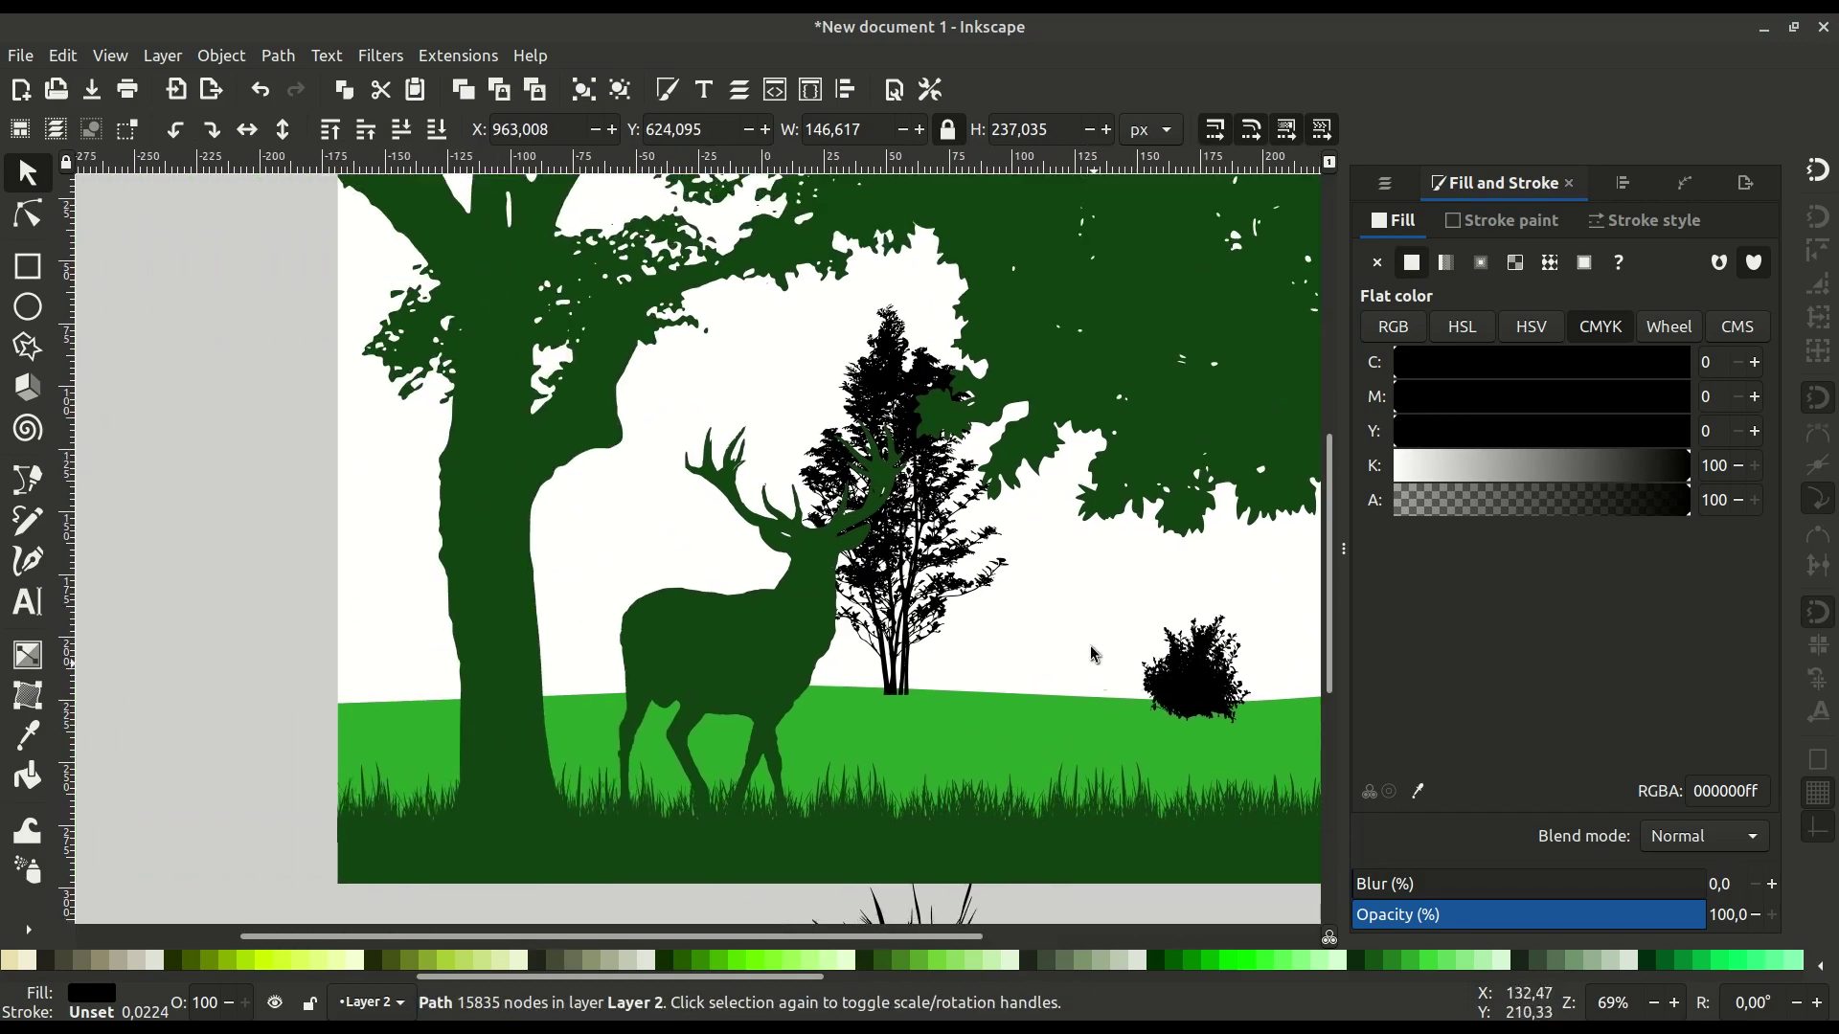
pyautogui.click(933, 601)
pyautogui.moveTo(1019, 308); pyautogui.dragTo(921, 464)
pyautogui.moveTo(845, 651); pyautogui.dragTo(465, 662)
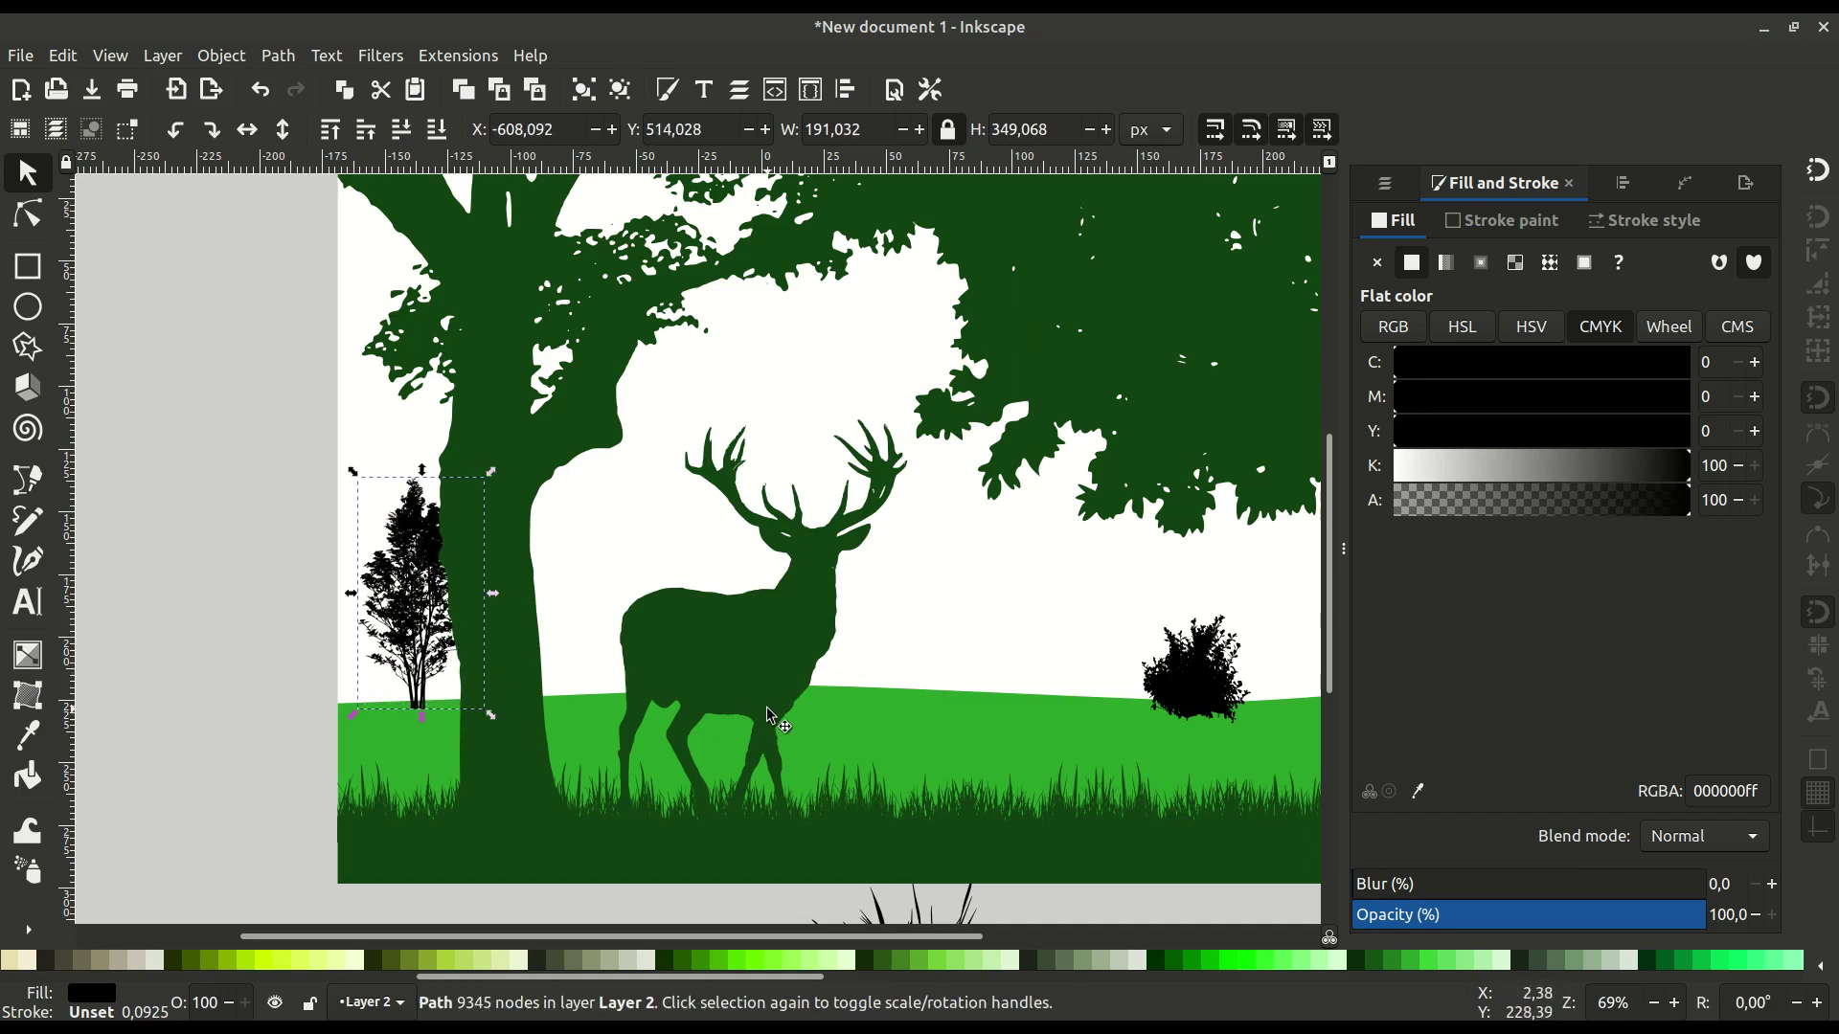
pyautogui.scroll(-2, 880, 730)
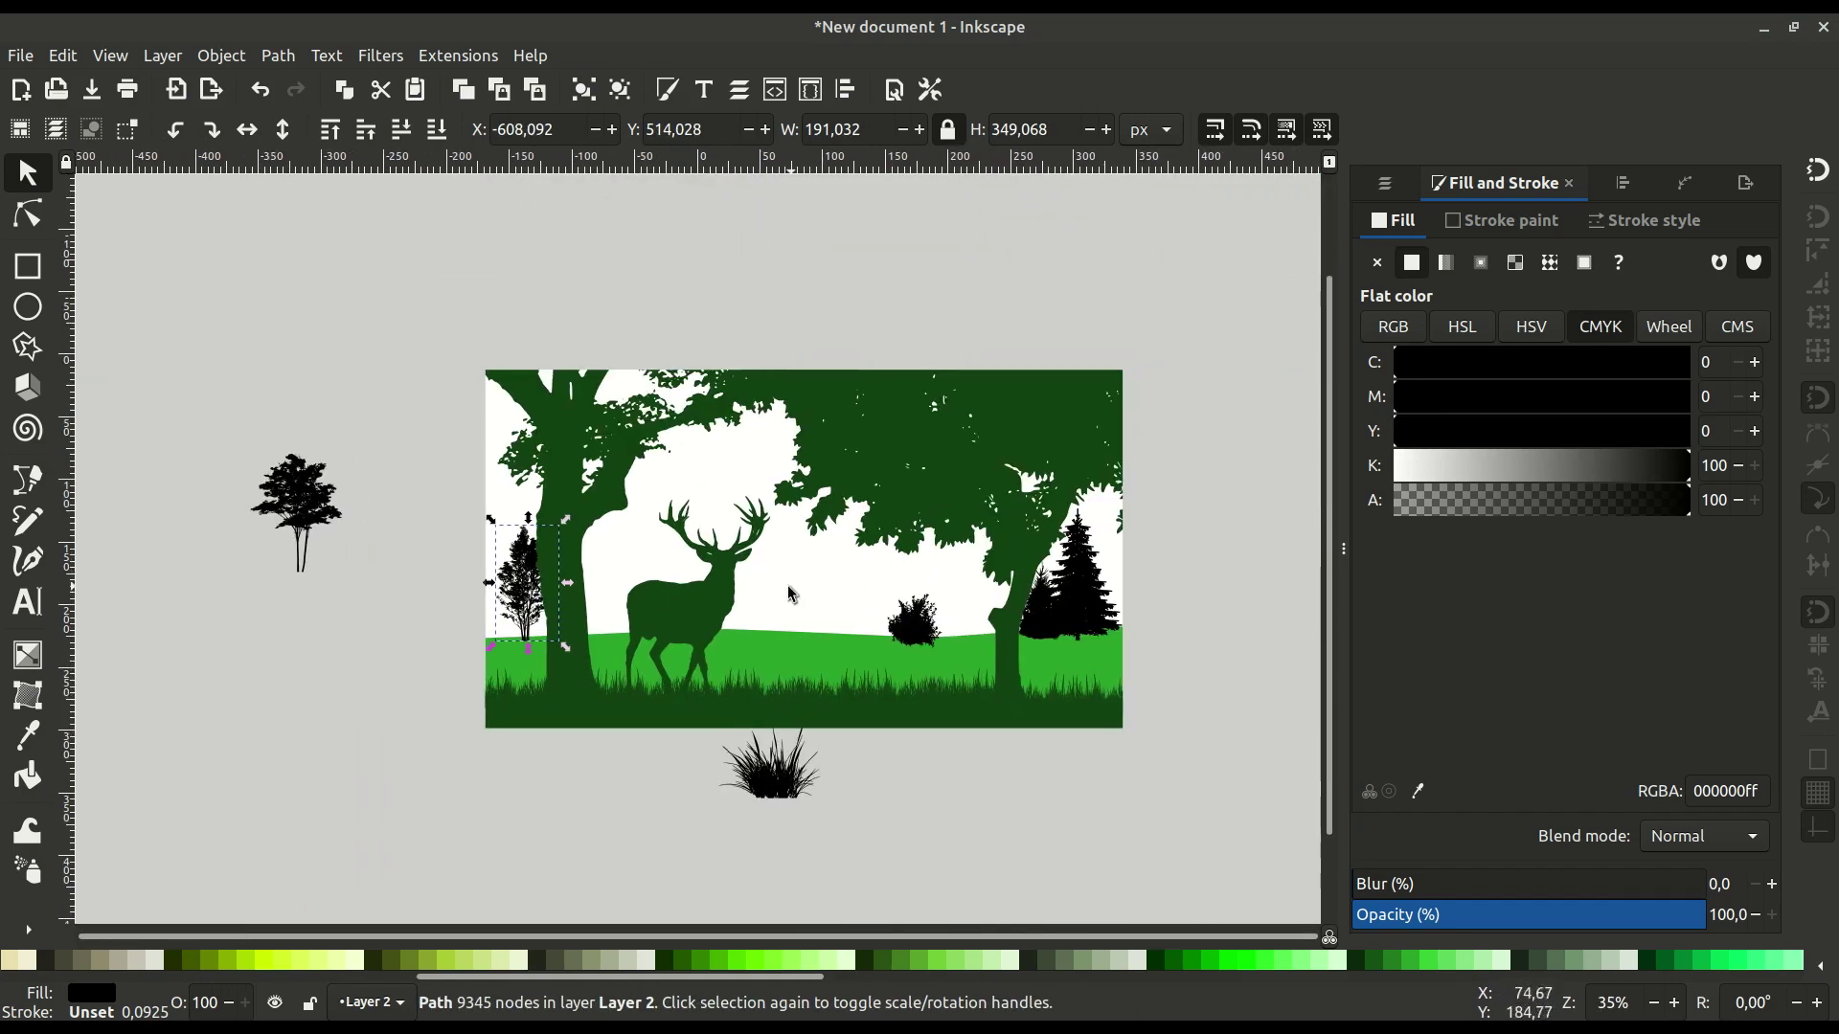
# Duplicate the large fir and place a smaller copy on the ground just right of the deer.
pyautogui.scroll(1, 910, 549)
pyautogui.click(1200, 586)
pyautogui.rightClick(1200, 586)
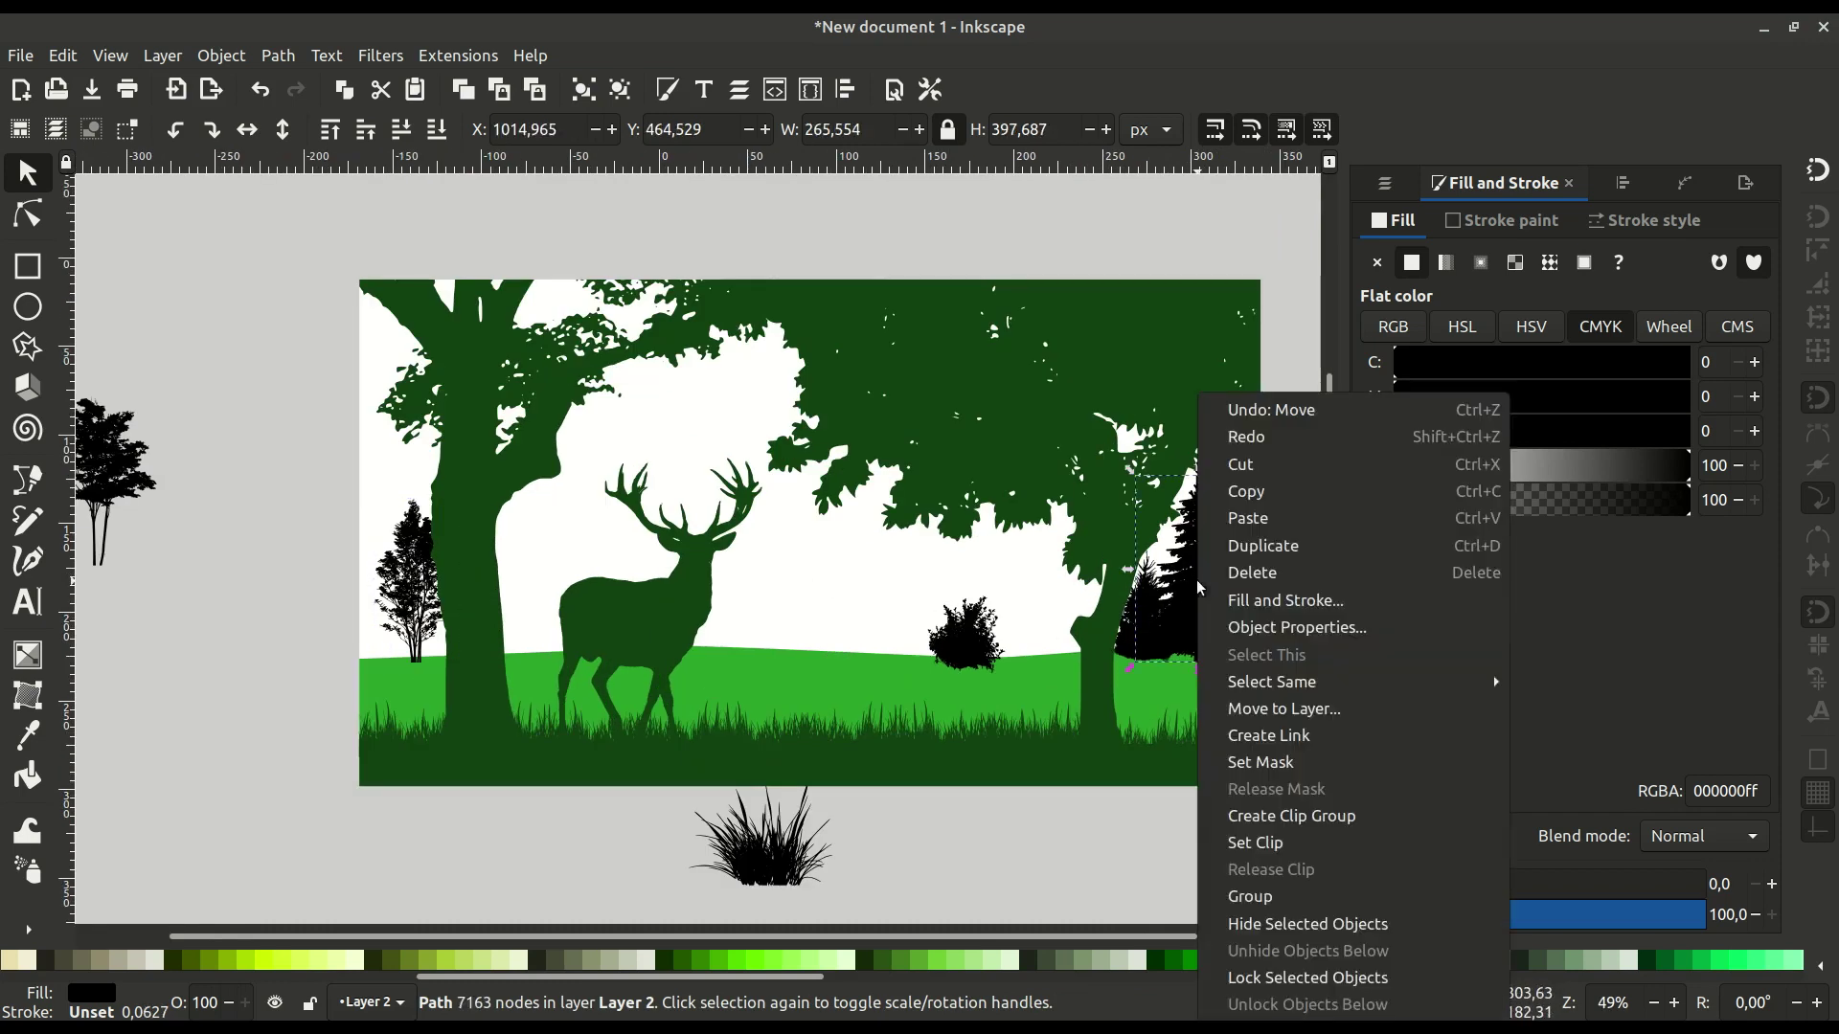
pyautogui.click(1218, 542)
pyautogui.moveTo(1218, 587); pyautogui.dragTo(815, 600)
pyautogui.moveTo(865, 487); pyautogui.dragTo(841, 522)
pyautogui.moveTo(776, 619); pyautogui.dragTo(820, 619)
# Shrink the bush to about 128 px wide, keeping it near the right tree.
pyautogui.click(962, 637)
pyautogui.moveTo(1012, 591); pyautogui.dragTo(1018, 639)
# Move the grass tuft onto the ground edge between the left tree and the deer, shrinking it to about 103 px wide.
pyautogui.click(786, 864)
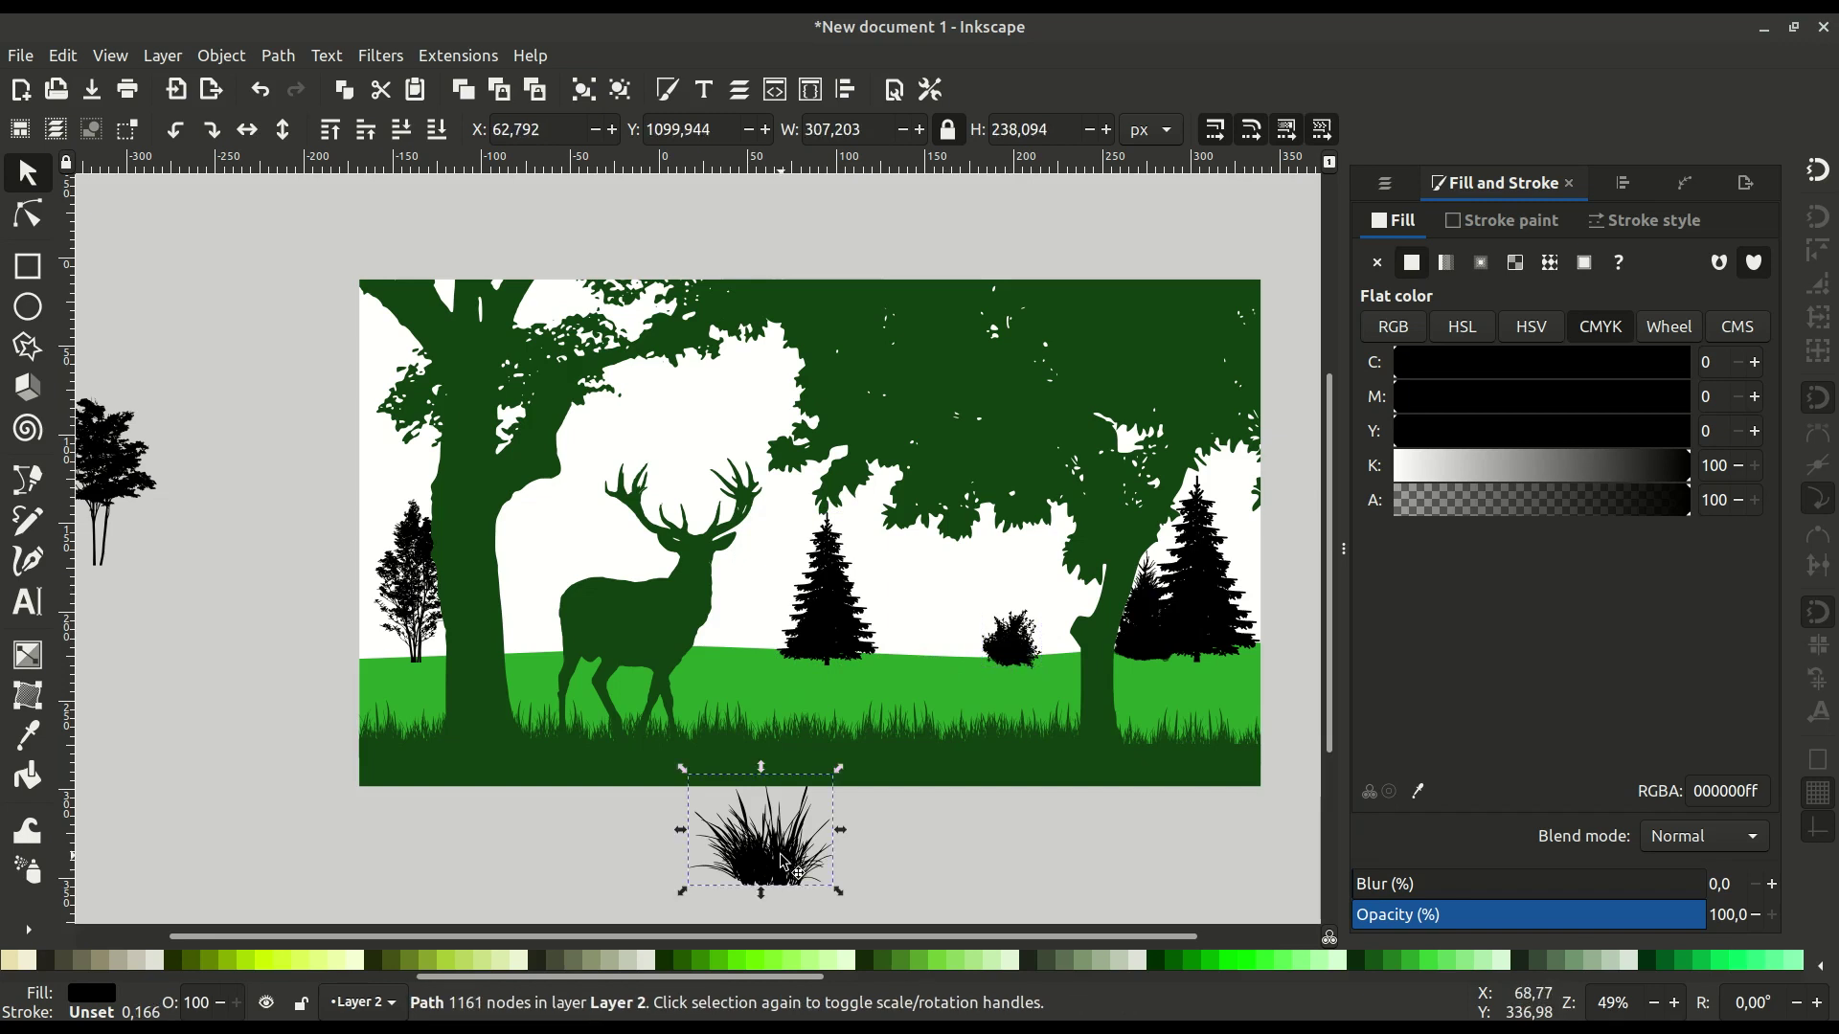
pyautogui.moveTo(803, 852); pyautogui.dragTo(589, 632)
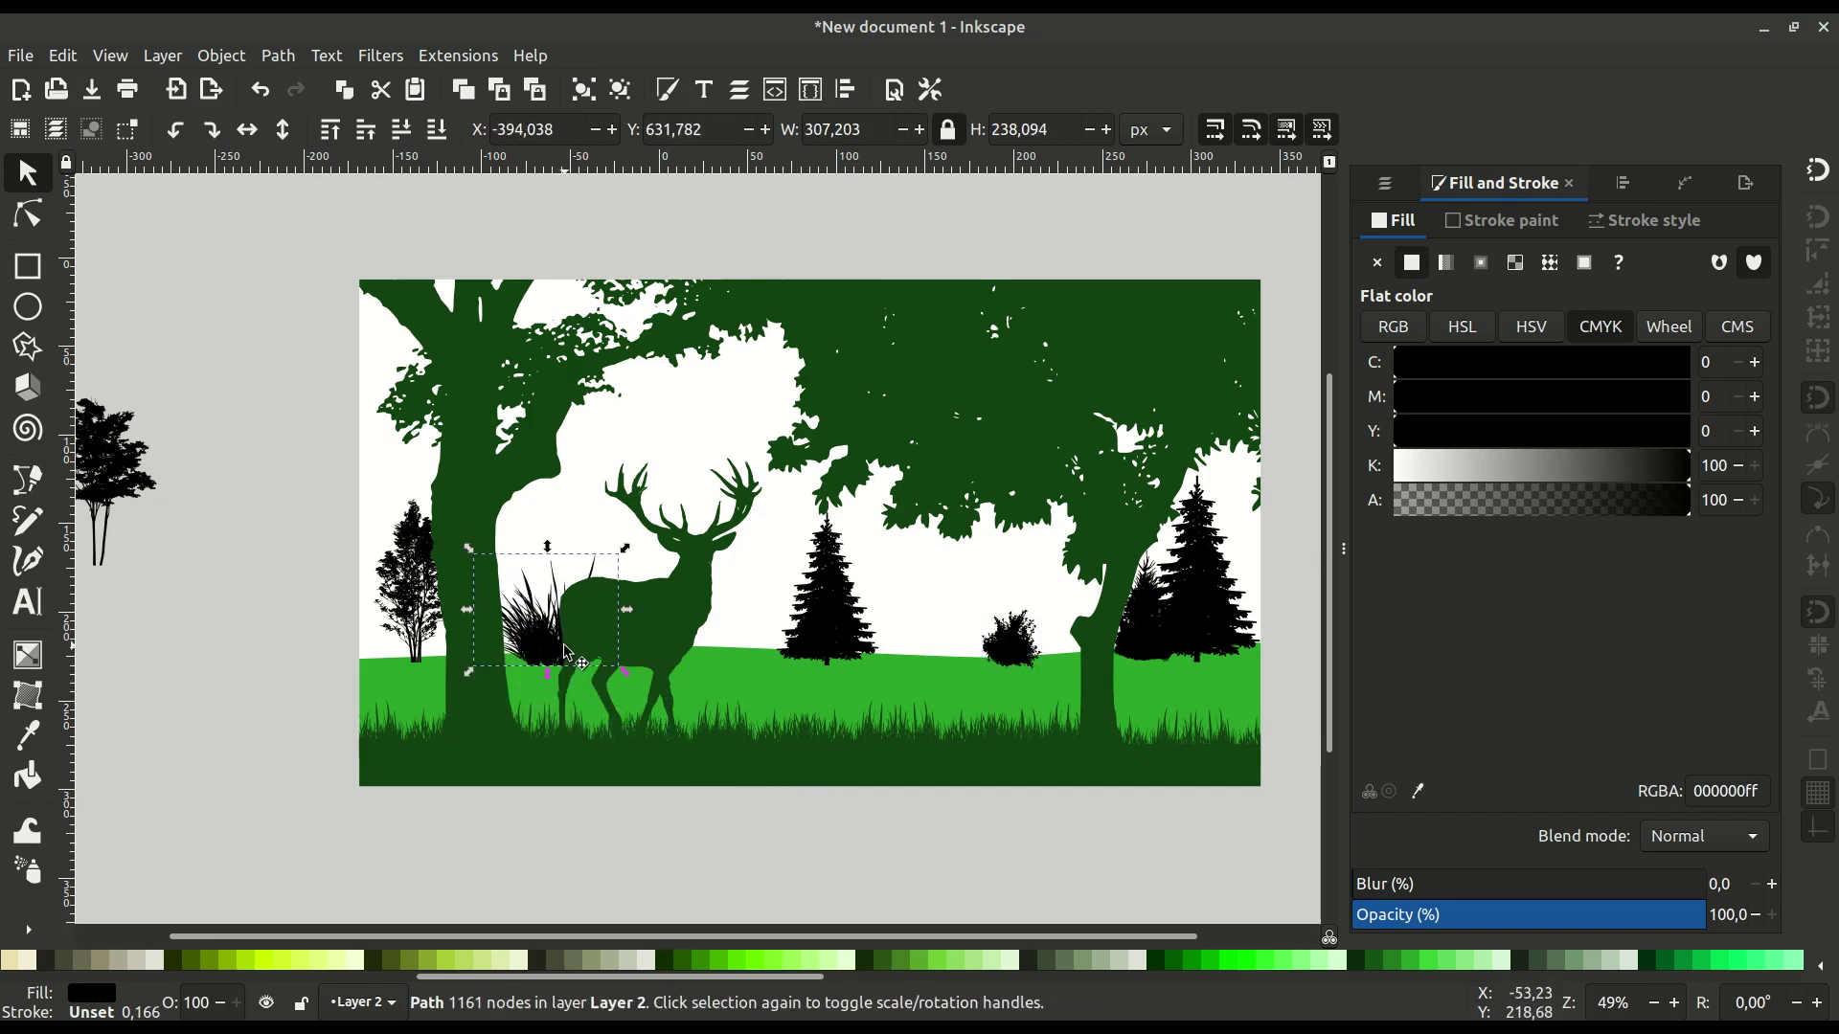
pyautogui.scroll(2, 566, 646)
pyautogui.scroll(1, 566, 648)
pyautogui.moveTo(724, 388); pyautogui.dragTo(500, 660)
pyautogui.press('-')
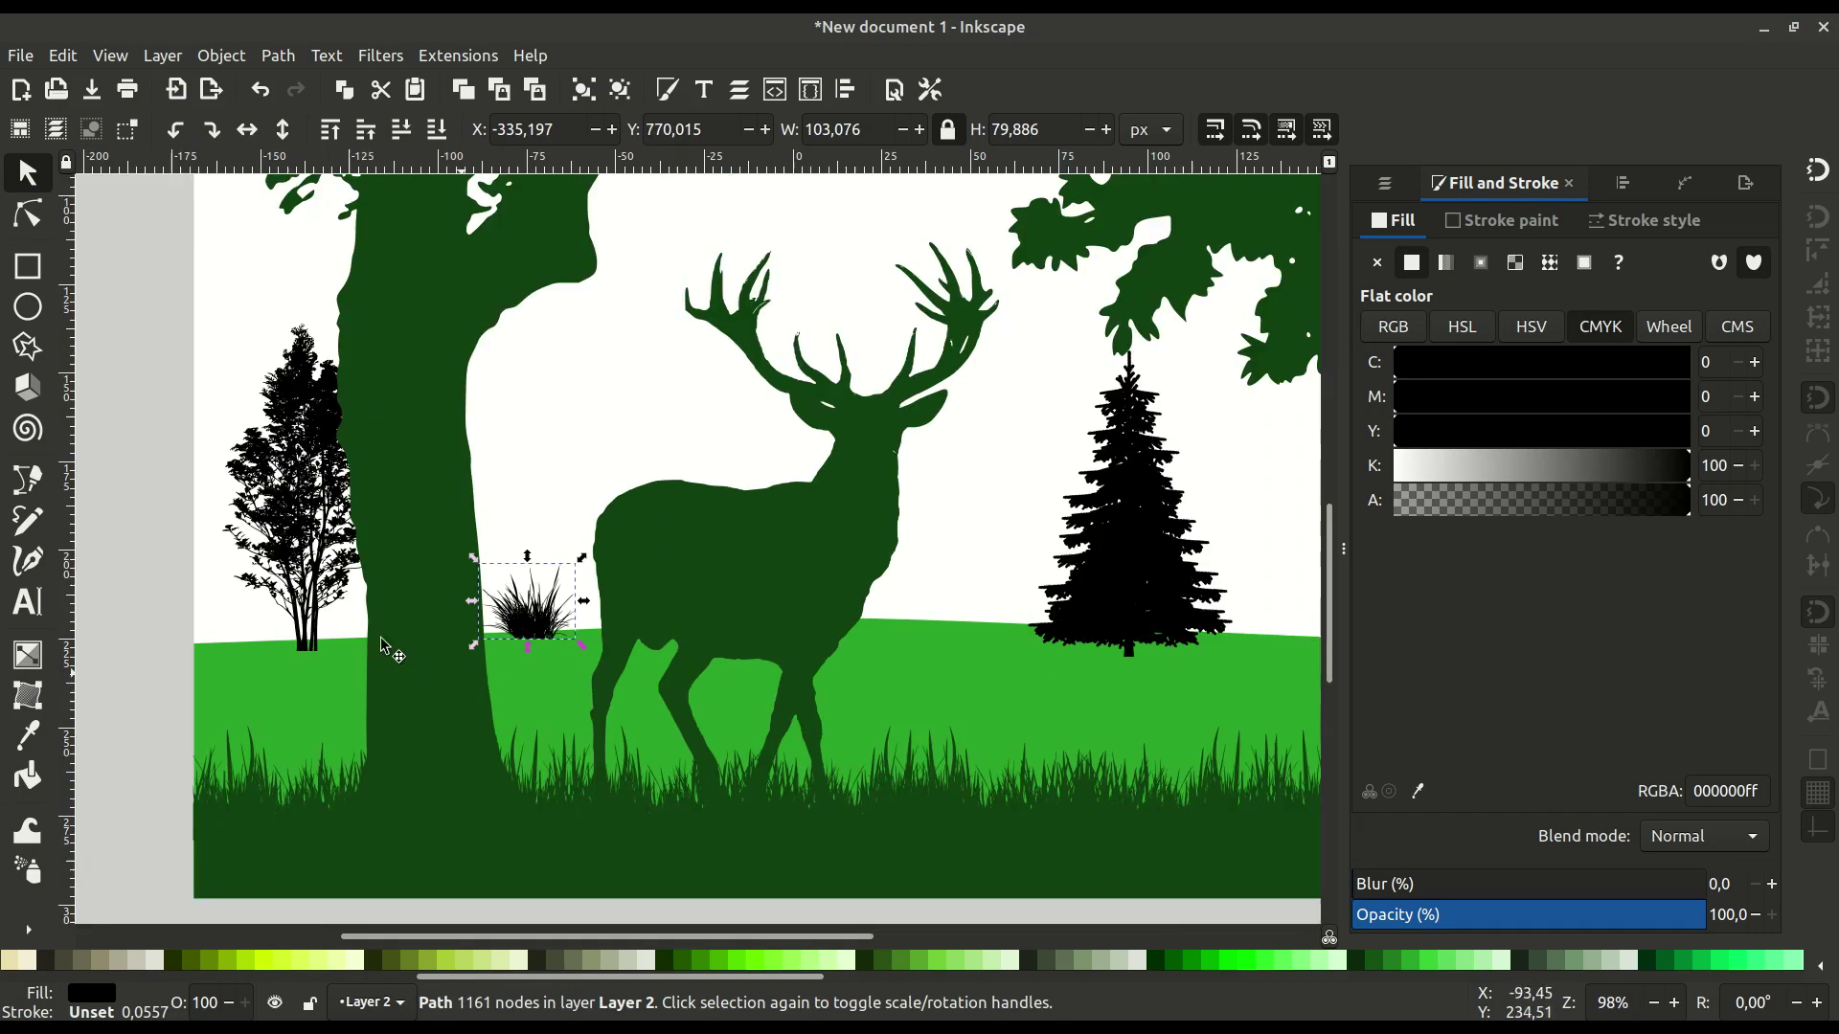
# Bring the round-crowned tree onto the ground right of the middle fir and shrink it to about 207 px wide.
pyautogui.press('-')
pyautogui.moveTo(362, 569); pyautogui.dragTo(595, 708)
pyautogui.moveTo(192, 490); pyautogui.dragTo(657, 678)
pyautogui.keyDown('ctrl'); pyautogui.scroll(1, 657, 678); pyautogui.keyUp('ctrl')
pyautogui.moveTo(855, 713); pyautogui.dragTo(880, 609)
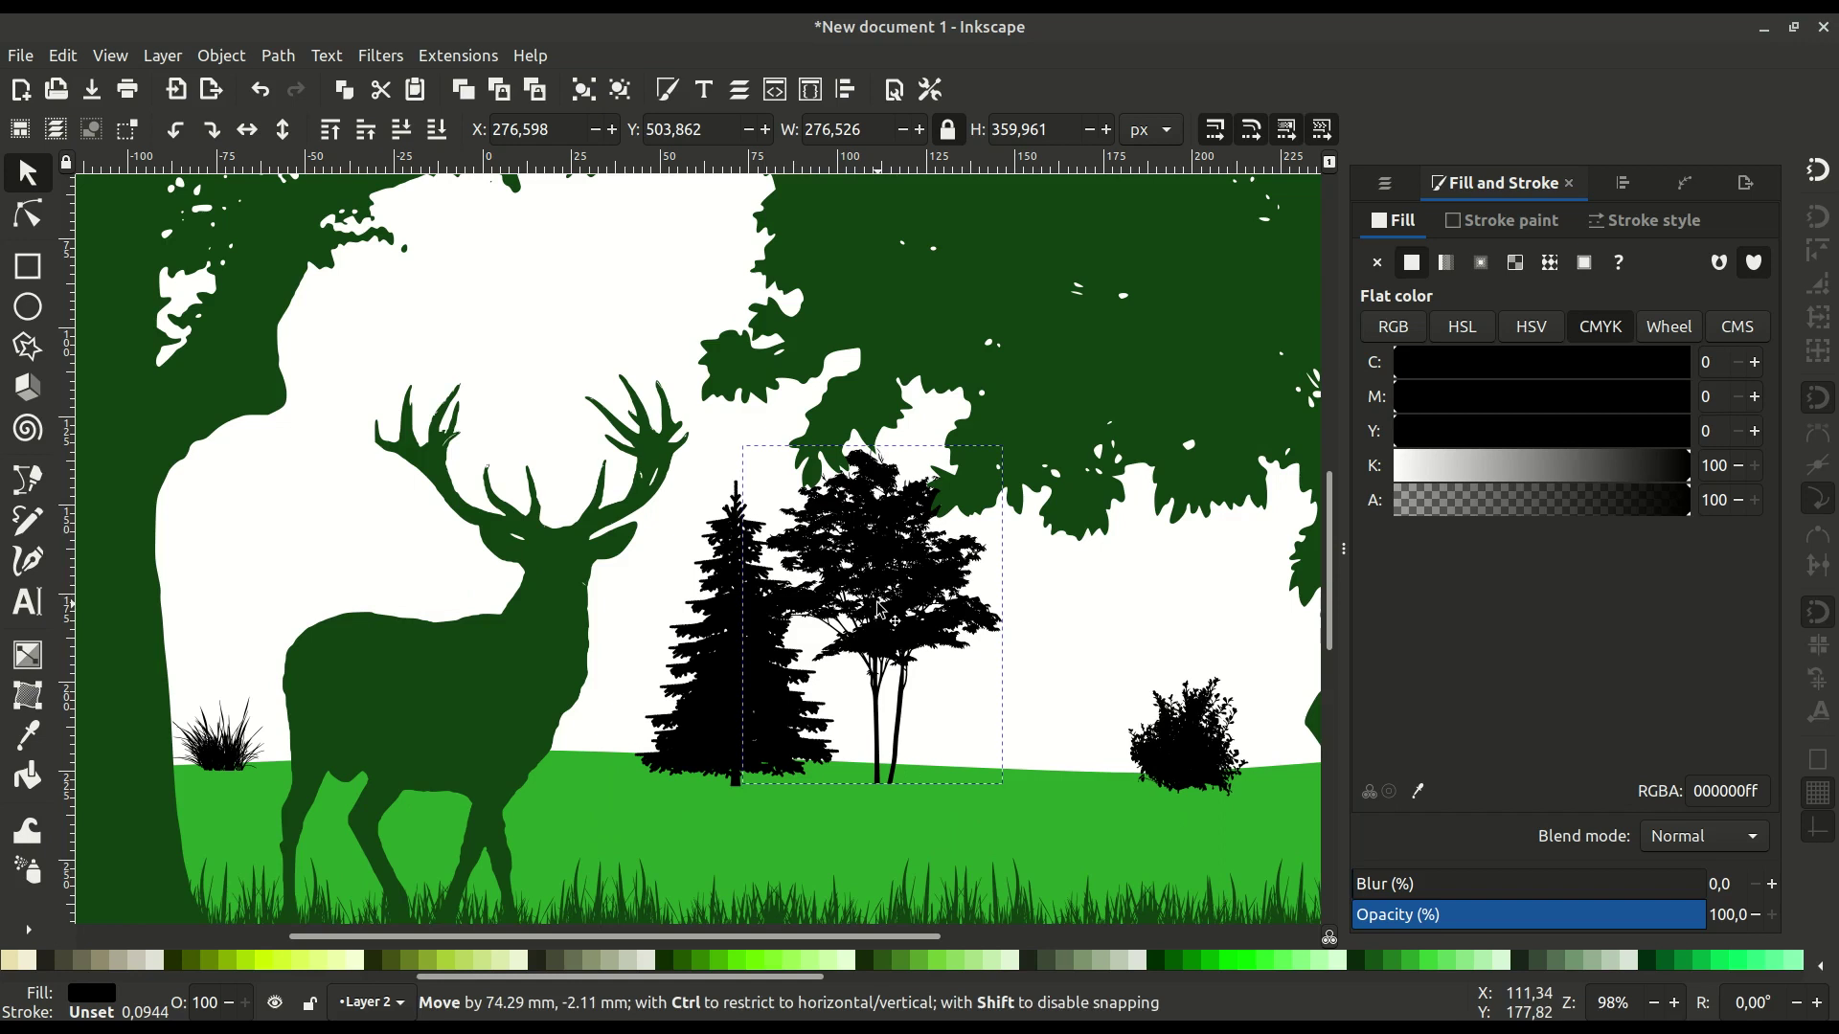
pyautogui.moveTo(1007, 452); pyautogui.dragTo(938, 533)
pyautogui.moveTo(874, 644); pyautogui.dragTo(953, 625)
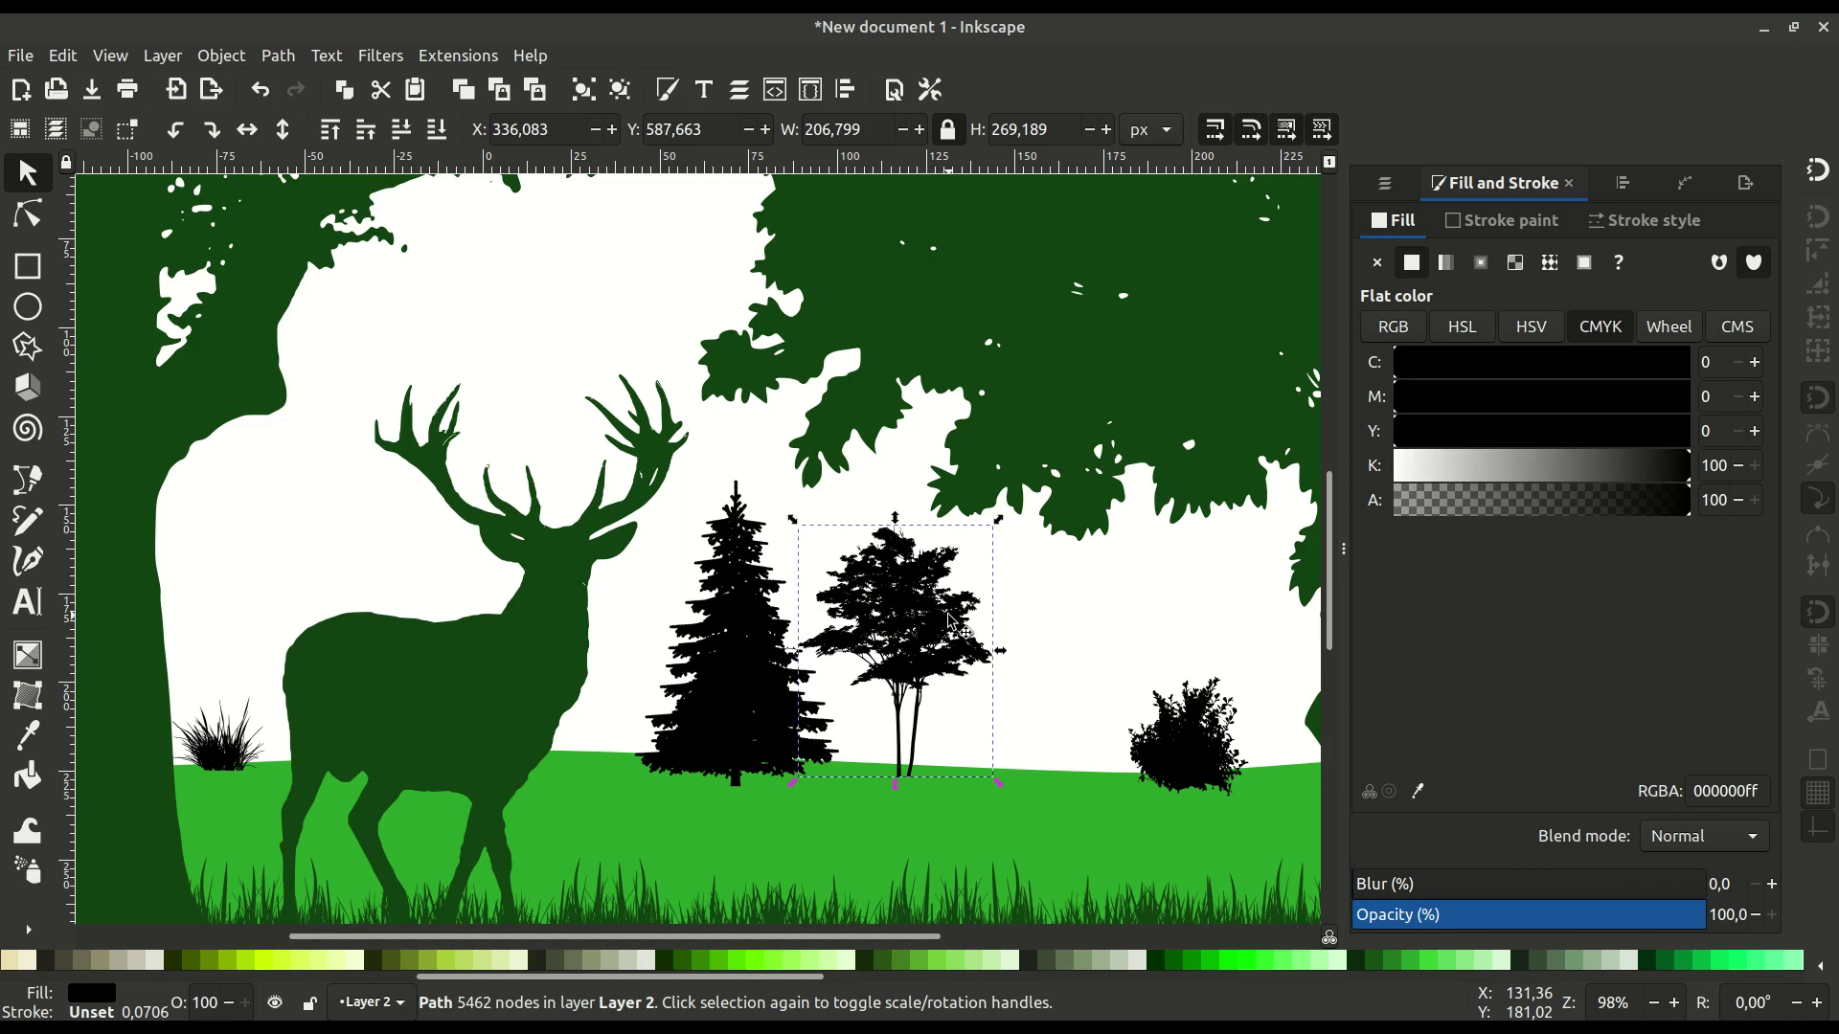
# Duplicate the small grass tuft and move the copy between the bush and the right tree's trunk.
pyautogui.press('-')
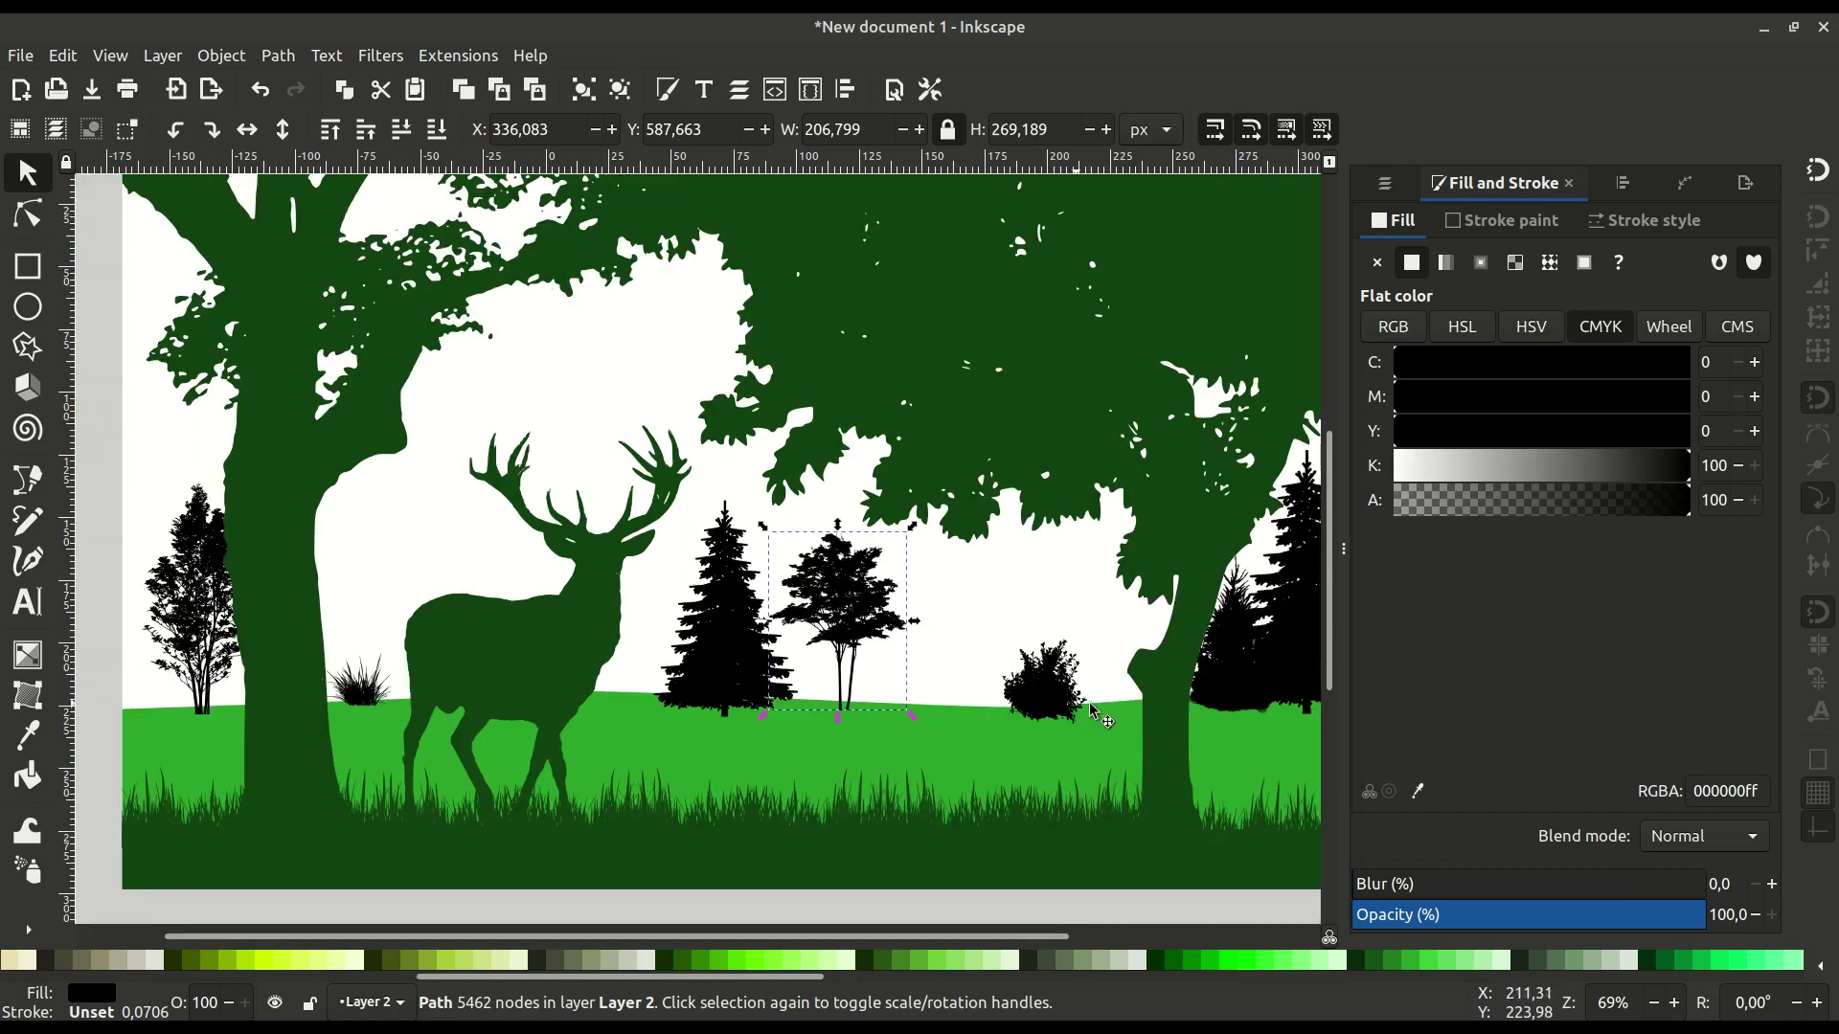
pyautogui.click(355, 701)
pyautogui.rightClick(355, 701)
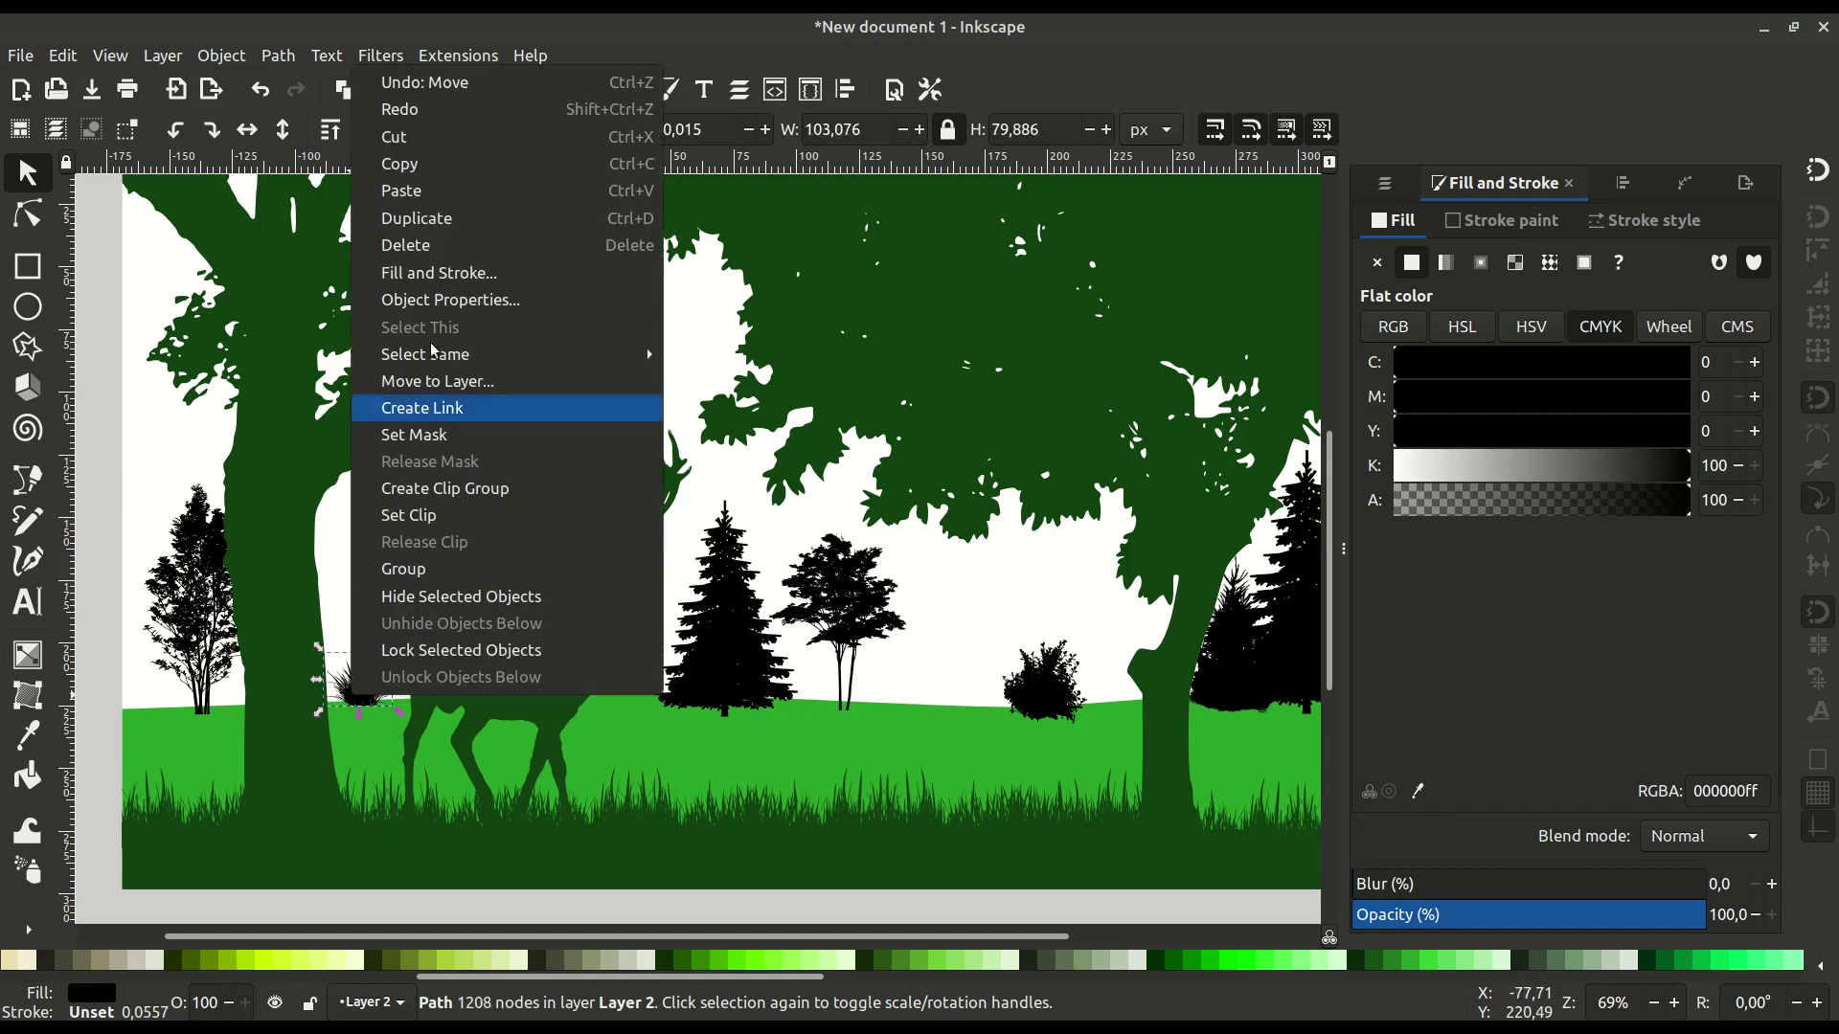
pyautogui.click(426, 226)
pyautogui.moveTo(367, 714); pyautogui.dragTo(1100, 706)
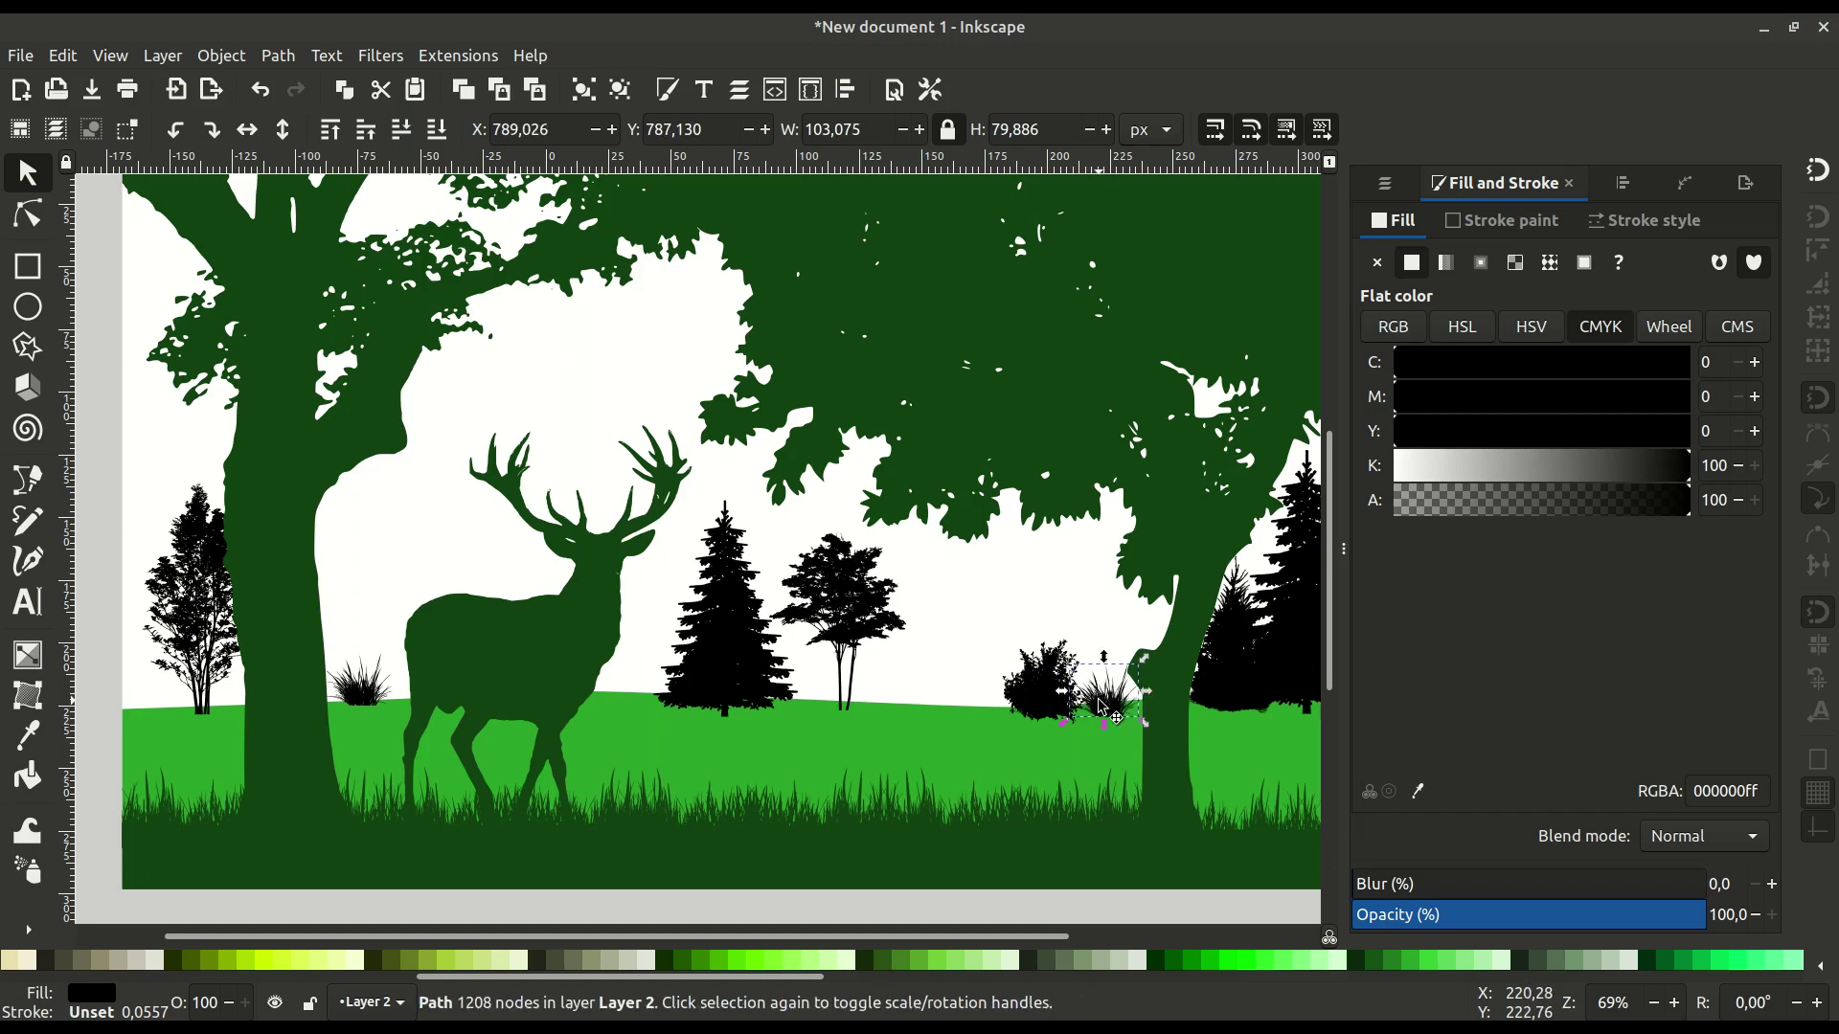
# Flip the grass copy horizontally, shrink it beside the bush and nudge the bush slightly upward.
pyautogui.keyDown('ctrl'); pyautogui.scroll(2, 1101, 706); pyautogui.keyUp('ctrl')
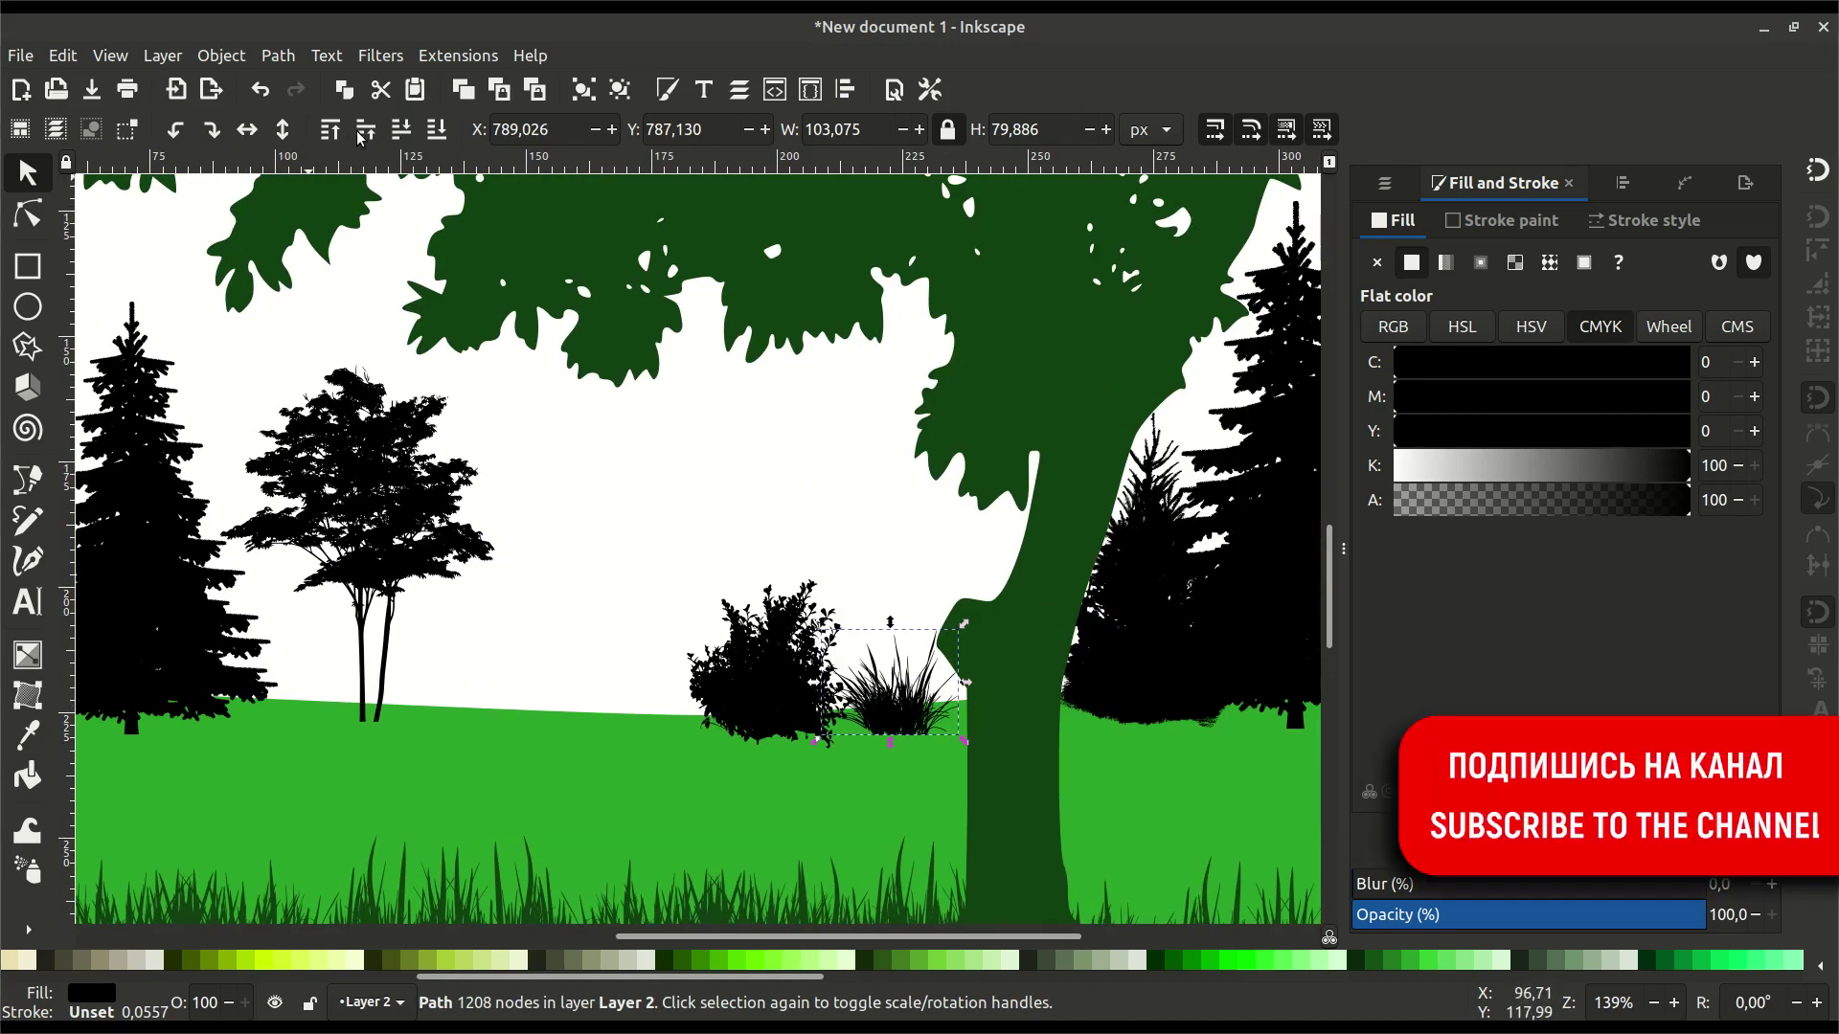
pyautogui.click(249, 135)
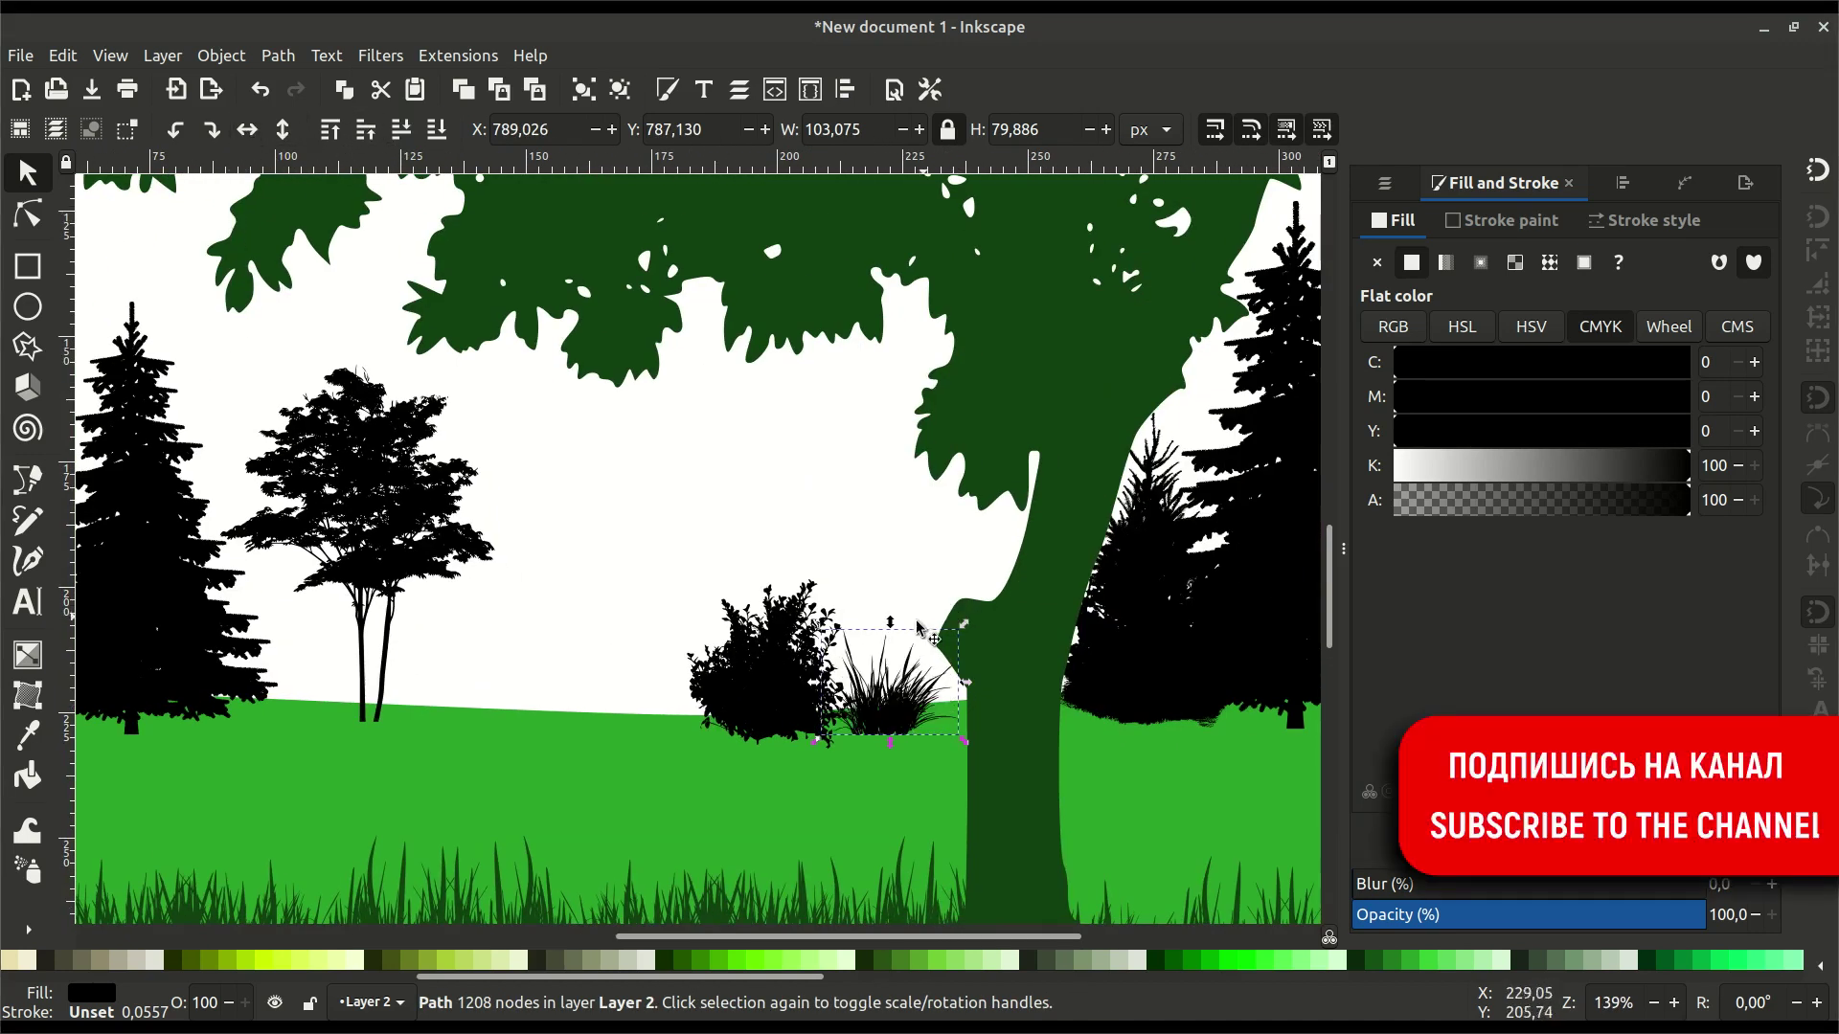
pyautogui.moveTo(965, 625); pyautogui.dragTo(929, 651)
pyautogui.moveTo(868, 725); pyautogui.dragTo(896, 719)
pyautogui.moveTo(783, 717); pyautogui.dragTo(792, 704)
# Duplicate the slender leafy tree at the left edge and move the copy between the round-crowned tree and the bush.
pyautogui.moveTo(423, 678); pyautogui.dragTo(805, 663)
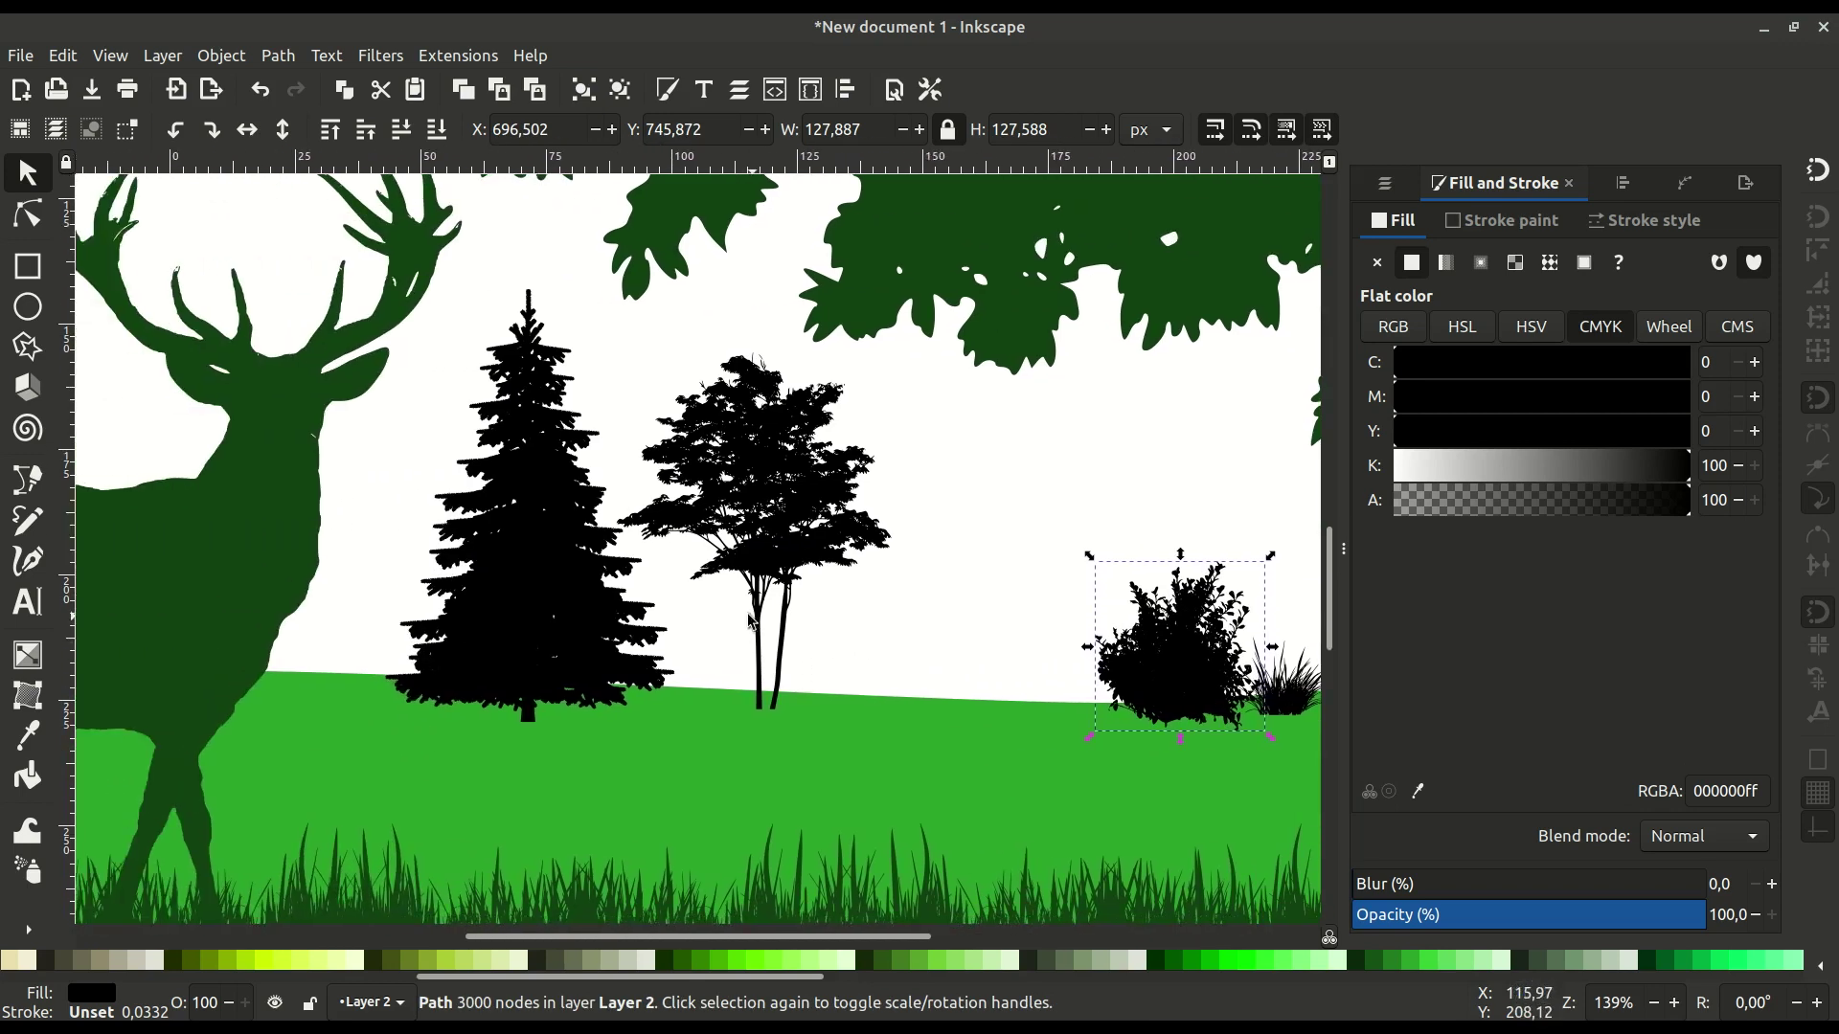
pyautogui.press('-')
pyautogui.press('-')
pyautogui.moveTo(412, 617); pyautogui.dragTo(567, 637)
pyautogui.click(257, 543)
pyautogui.rightClick(259, 541)
pyautogui.click(288, 538)
pyautogui.moveTo(246, 549); pyautogui.dragTo(1008, 591)
pyautogui.moveTo(1011, 592); pyautogui.dragTo(815, 632)
# Shrink the slender tree copy to about 129 px wide, flip it horizontally and set its base on the ground edge.
pyautogui.scroll(1, 814, 631)
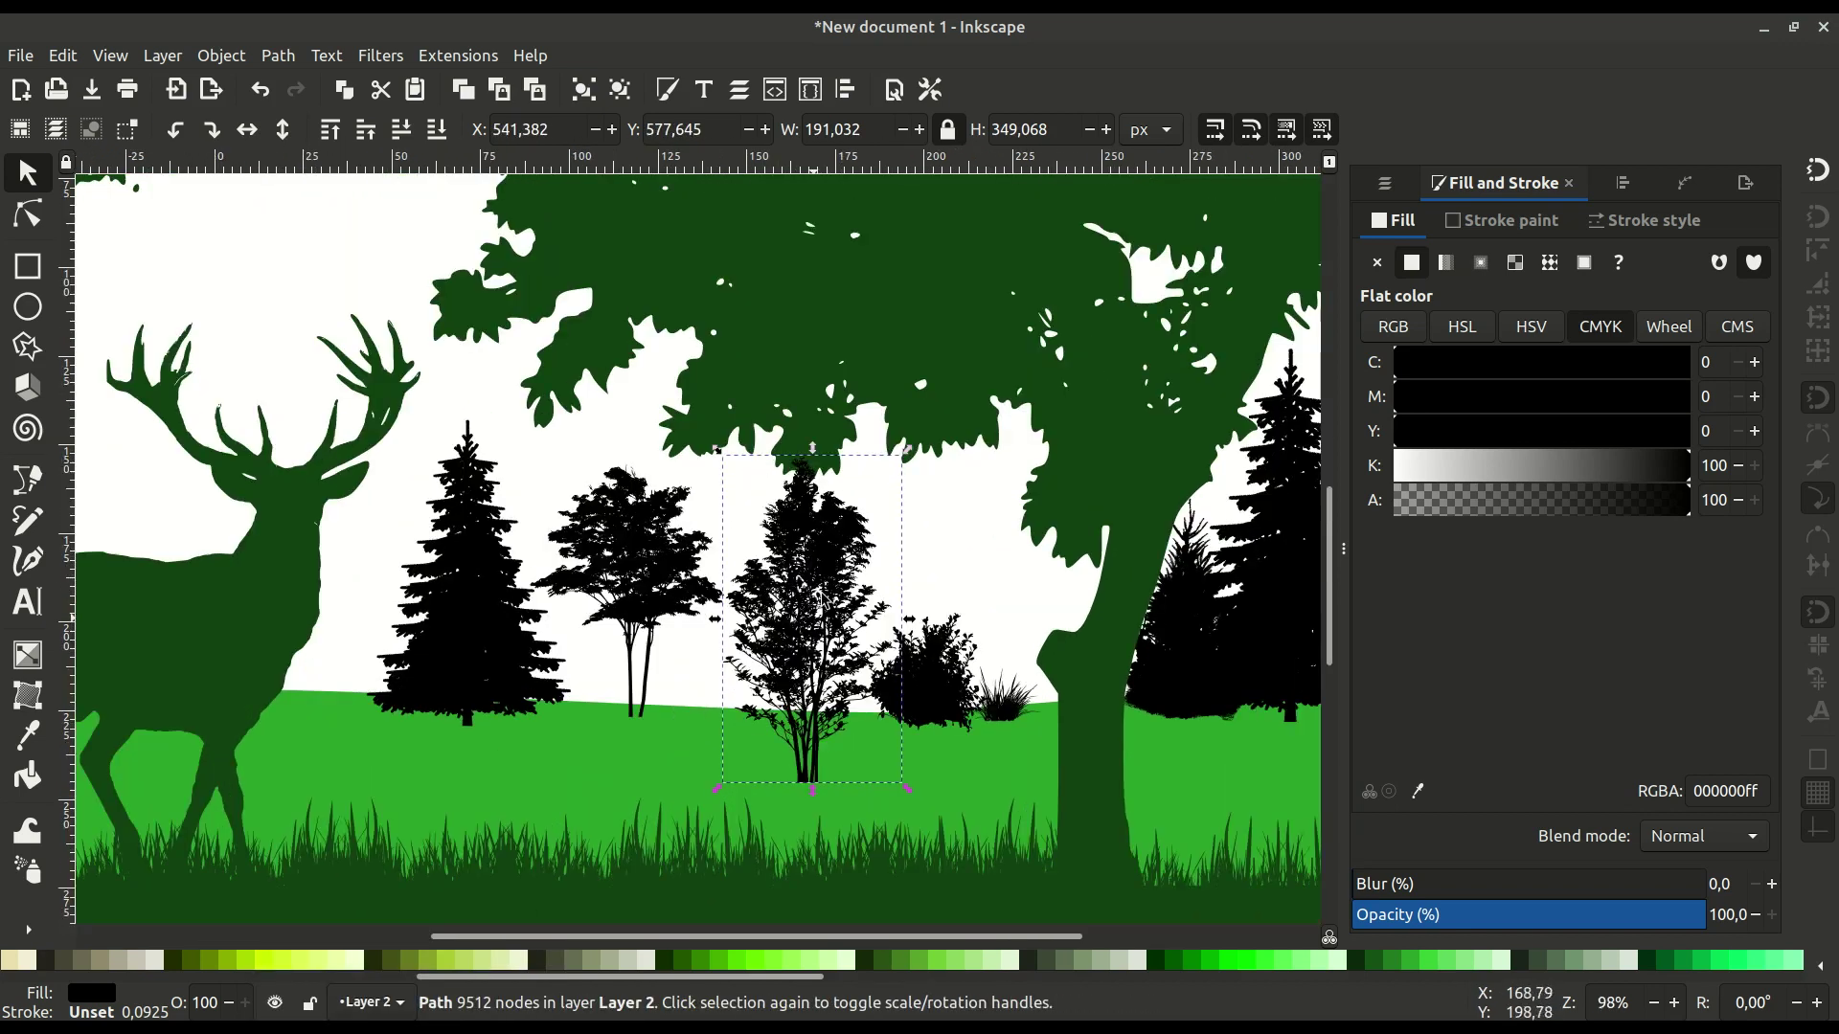
pyautogui.moveTo(910, 447); pyautogui.dragTo(851, 554)
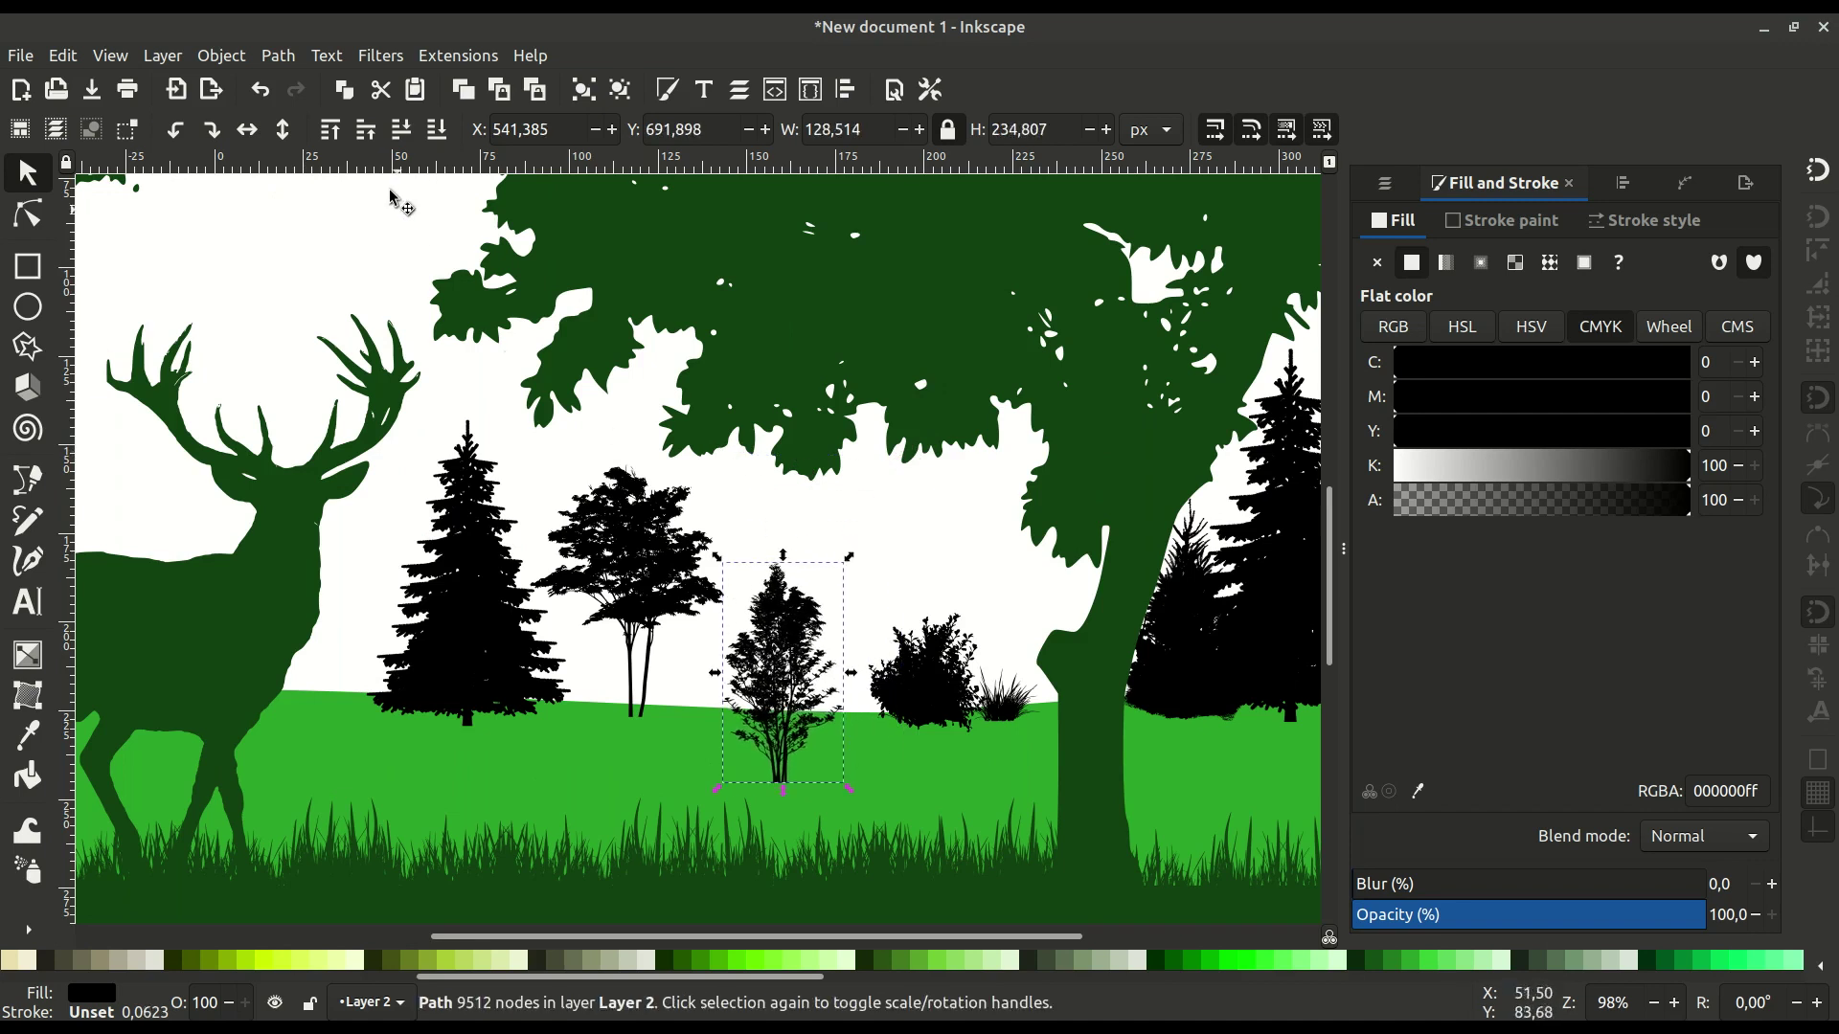
pyautogui.click(252, 134)
pyautogui.moveTo(796, 703); pyautogui.dragTo(822, 646)
# Select all nine black plant silhouettes along the ground edge and fill them with the green sampled from the ground.
pyautogui.press('-')
pyautogui.moveTo(572, 671); pyautogui.dragTo(731, 688)
pyautogui.click(165, 541)
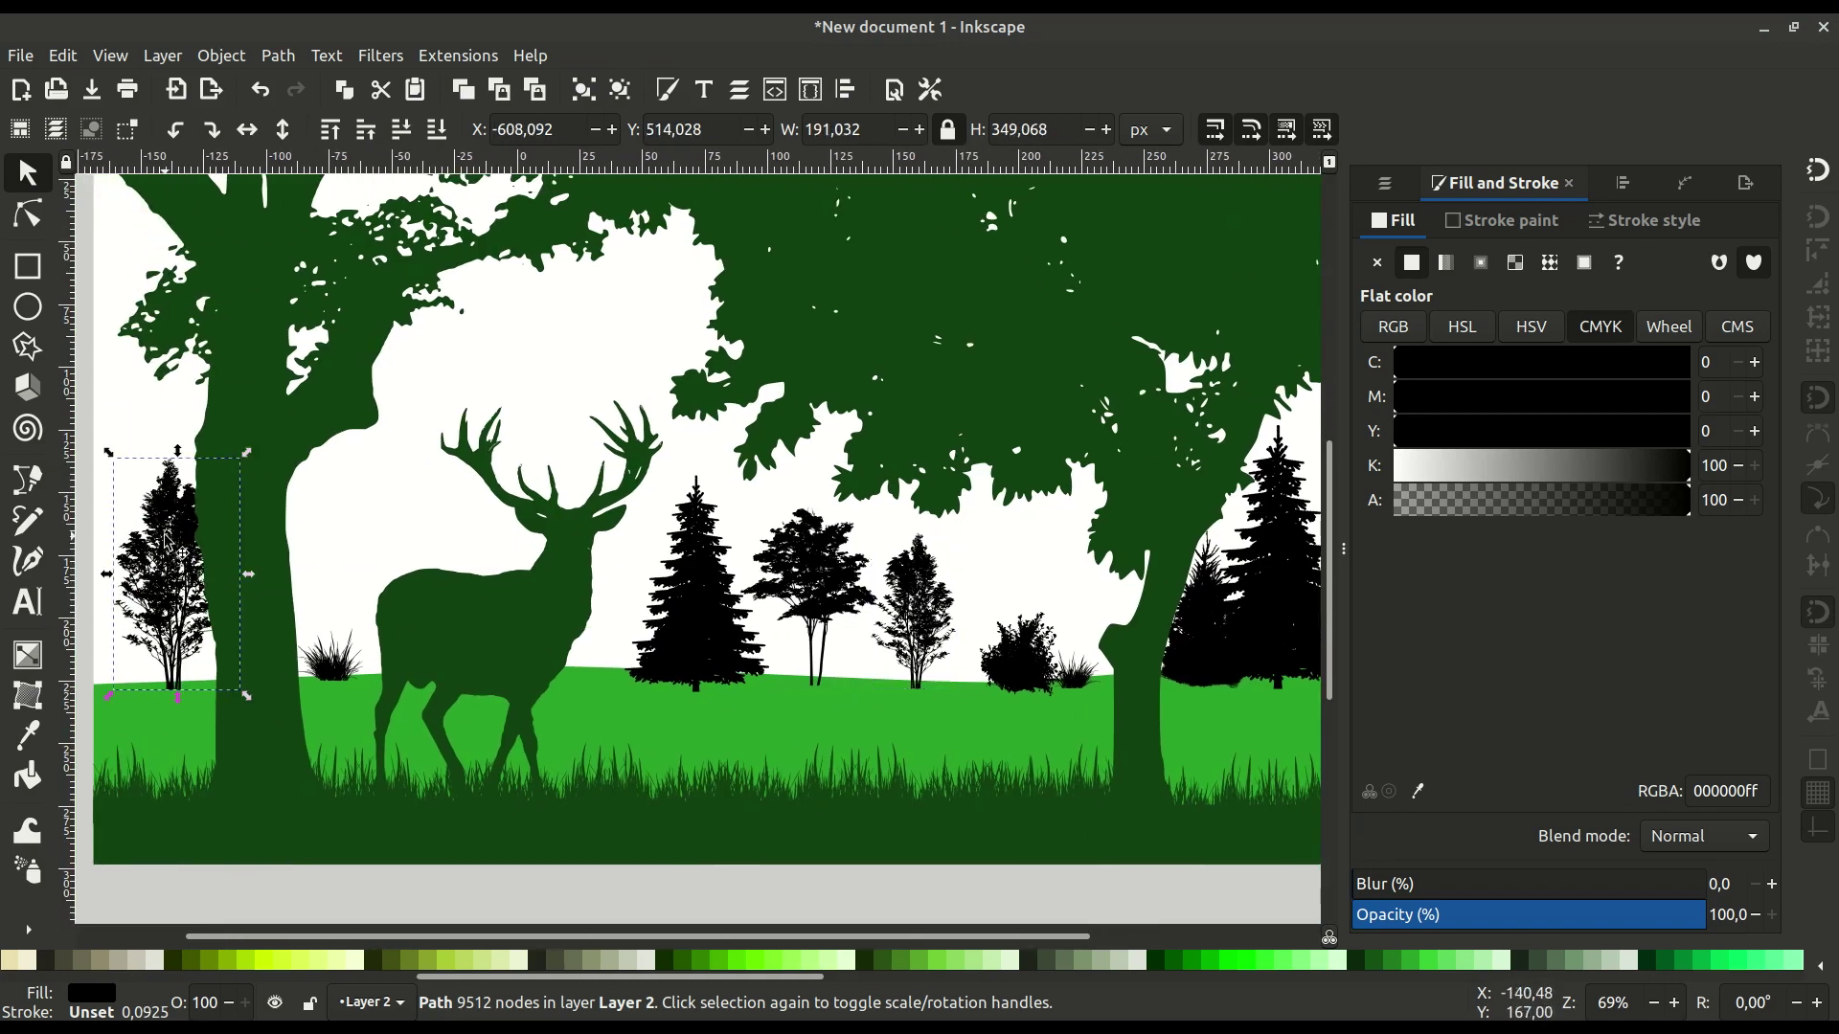
pyautogui.keyDown('shift'); pyautogui.click(348, 663); pyautogui.keyUp('shift')
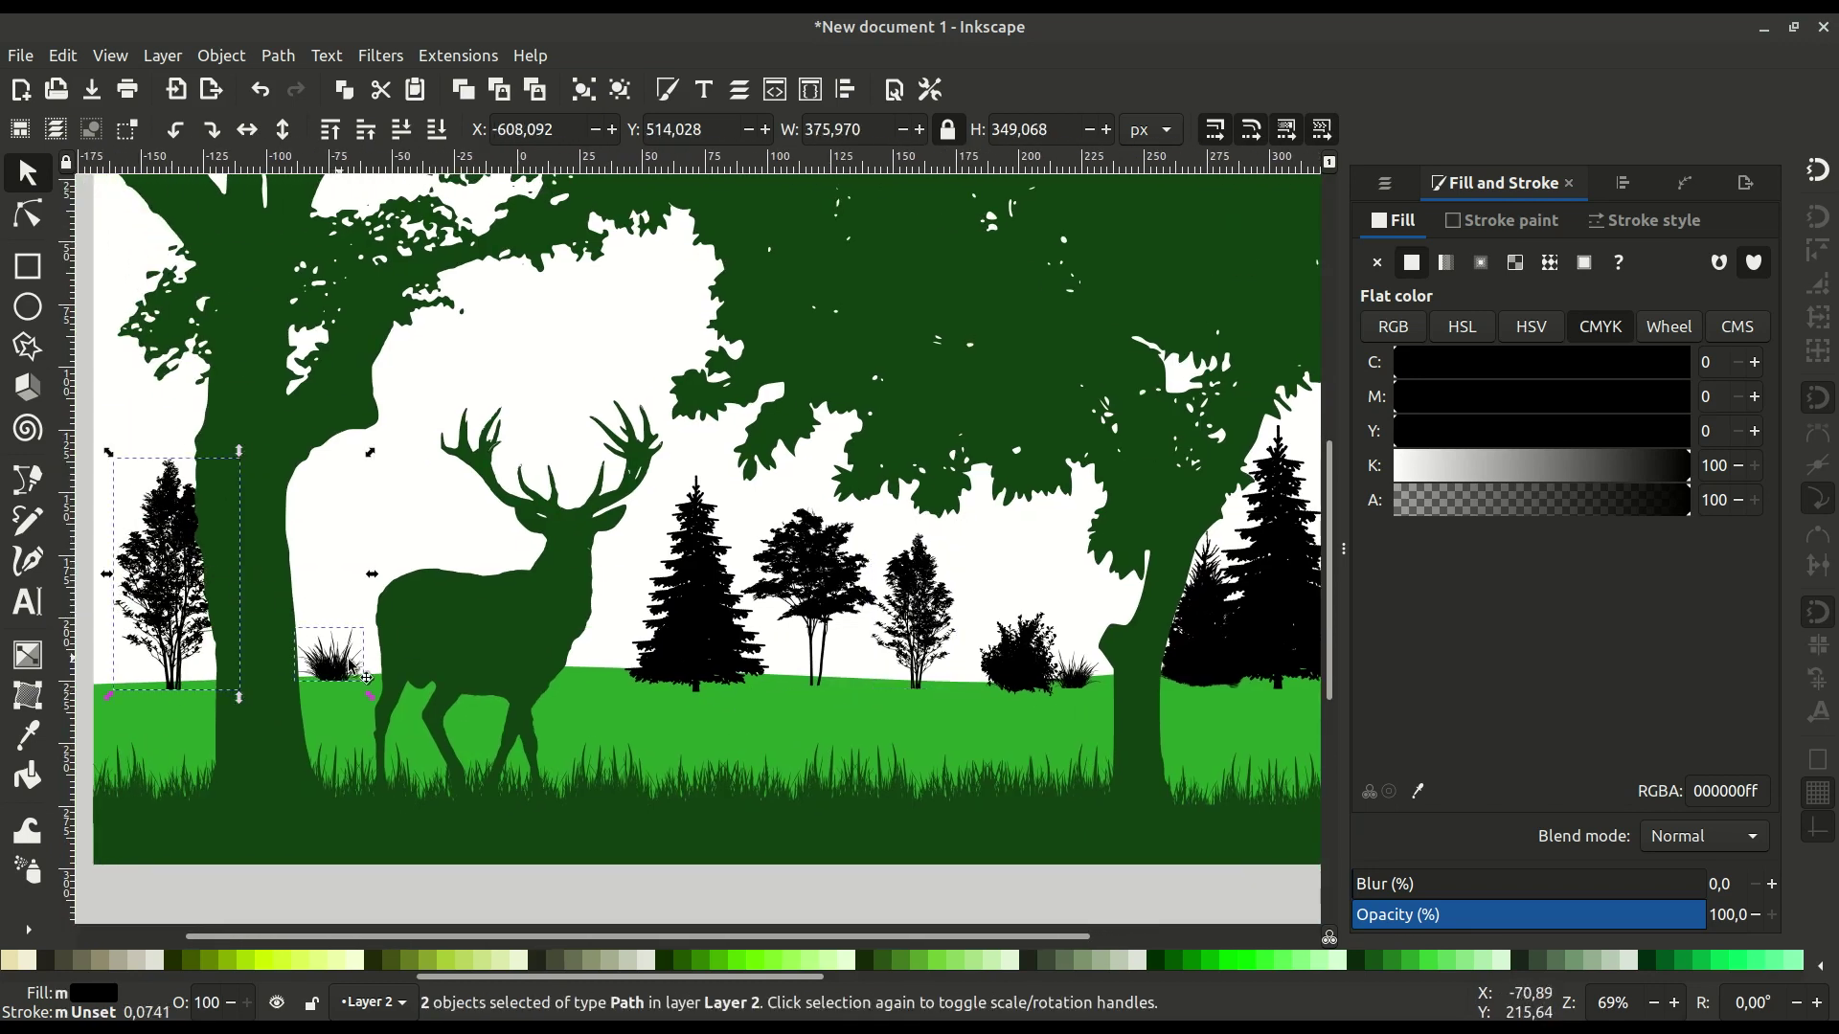
pyautogui.keyDown('shift'); pyautogui.click(713, 635); pyautogui.keyUp('shift')
pyautogui.keyDown('shift'); pyautogui.click(820, 595); pyautogui.keyUp('shift')
pyautogui.keyDown('shift'); pyautogui.click(929, 623); pyautogui.keyUp('shift')
pyautogui.keyDown('shift'); pyautogui.click(1035, 661); pyautogui.keyUp('shift')
pyautogui.keyDown('shift'); pyautogui.click(1085, 680); pyautogui.keyUp('shift')
pyautogui.hscroll(5, 1088, 682)
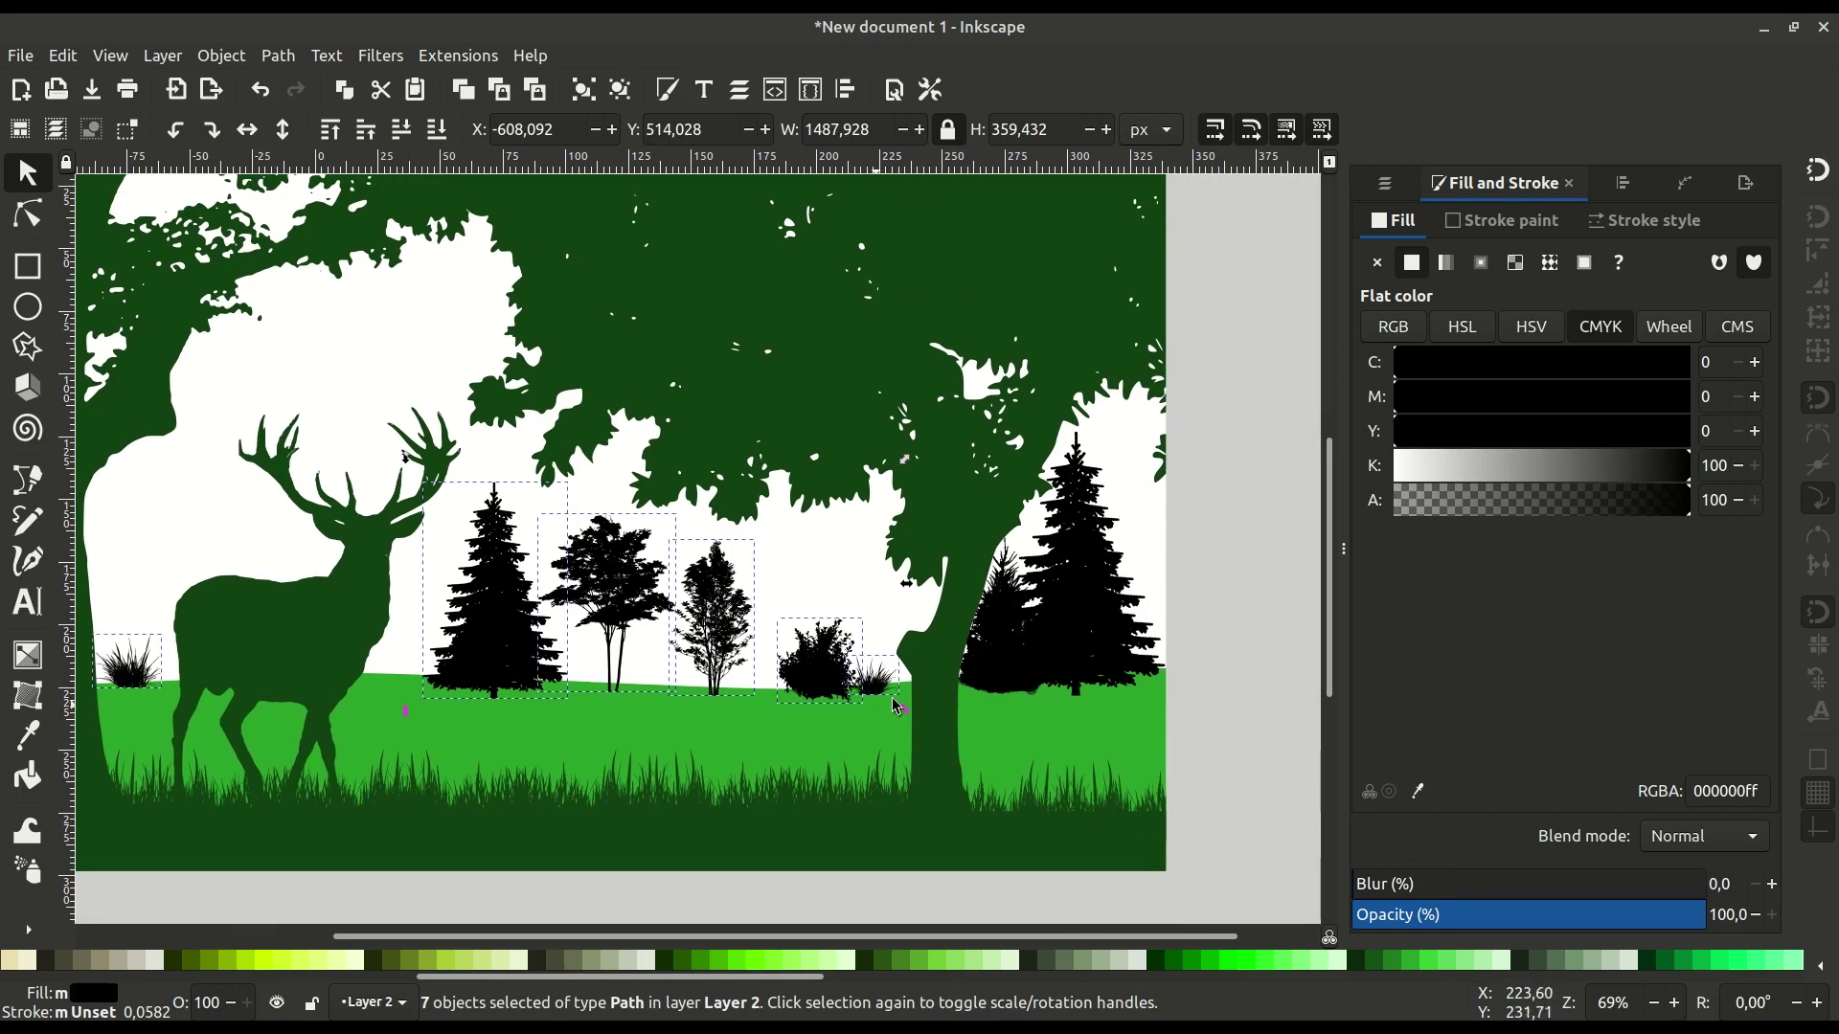
pyautogui.keyDown('shift'); pyautogui.click(1011, 601); pyautogui.keyUp('shift')
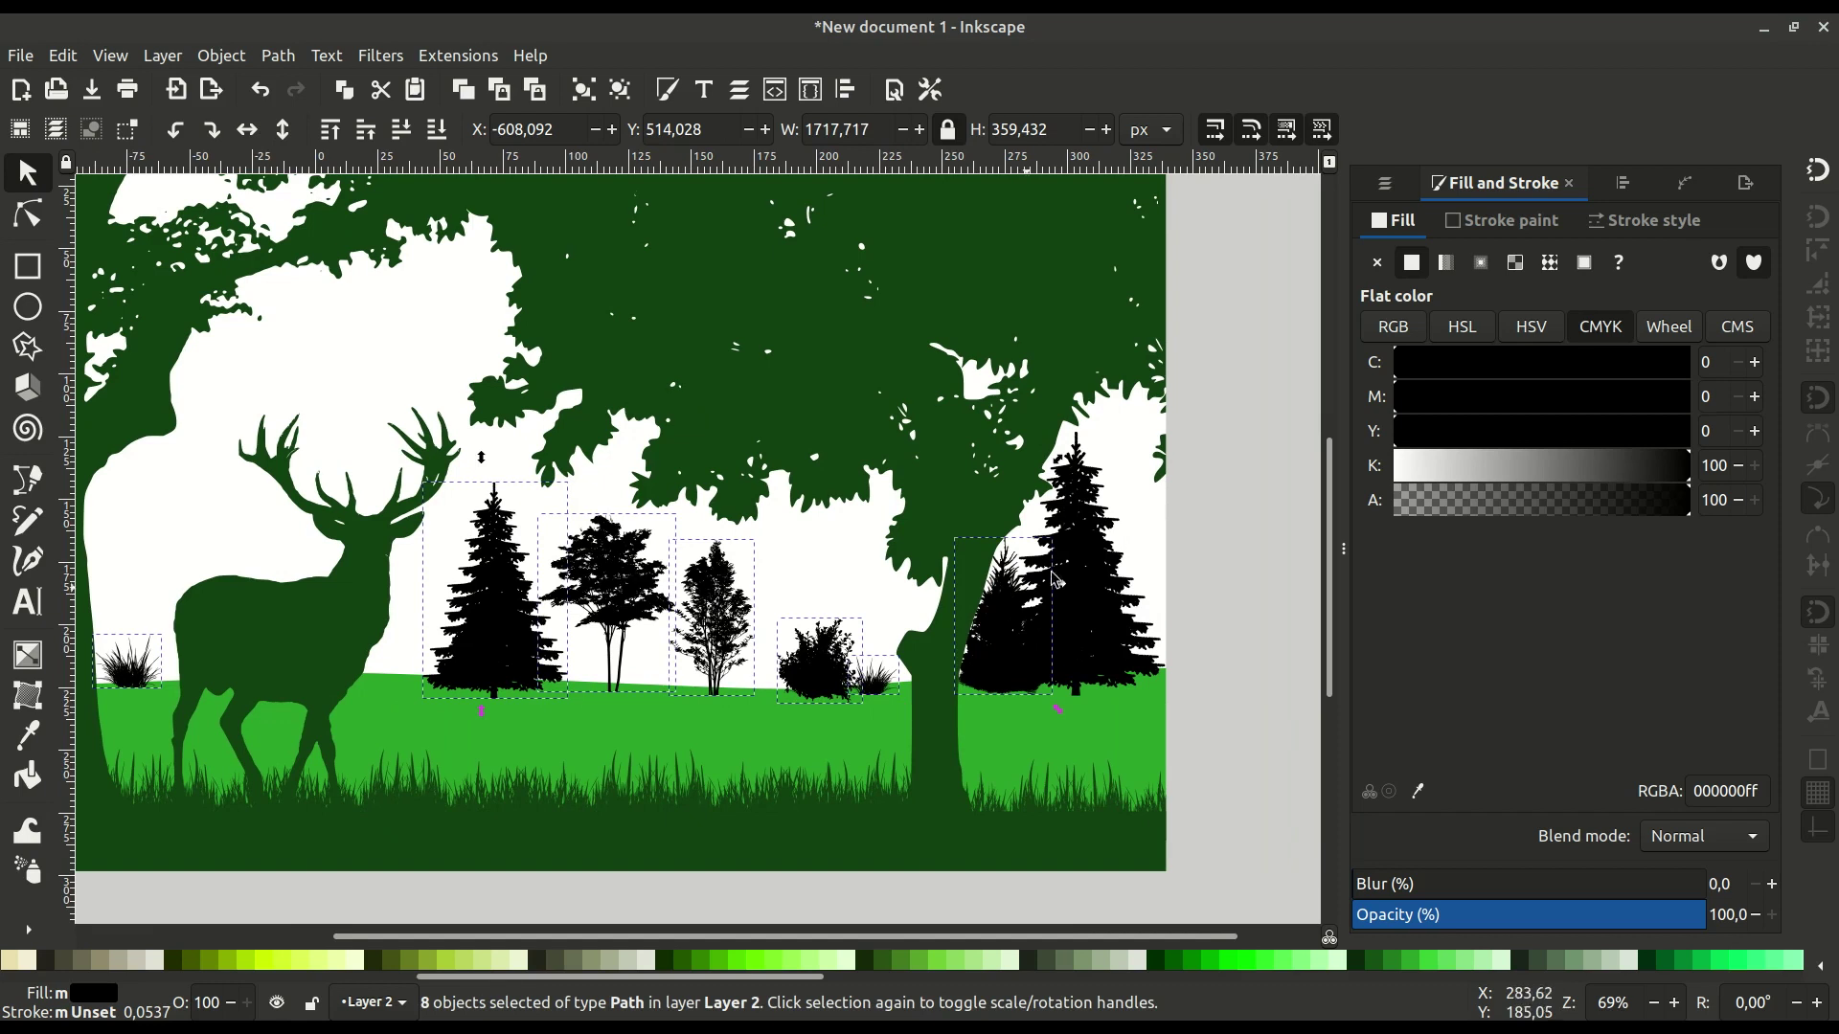
pyautogui.click(1419, 791)
pyautogui.click(770, 737)
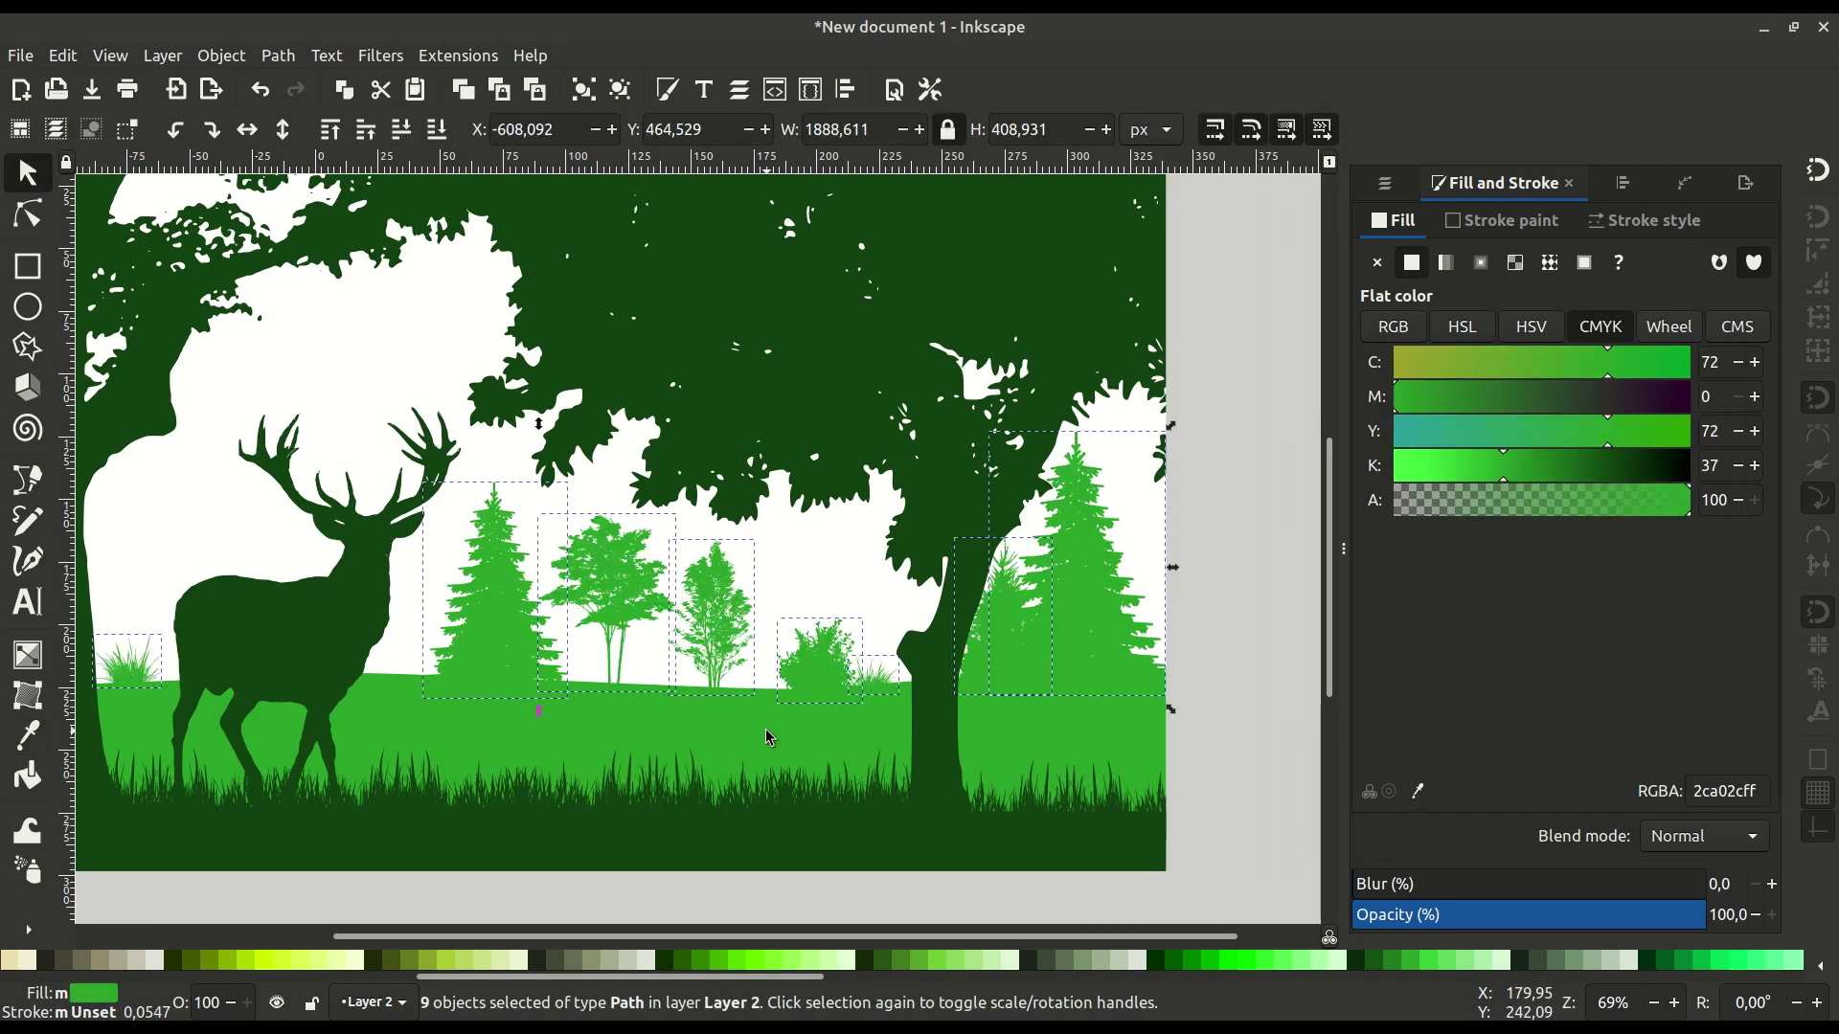
# Start a new path with the Pen tool, drawing a gently wavy hill line above the mid-green ground across the whole page.
pyautogui.hscroll(-5, 443, 664)
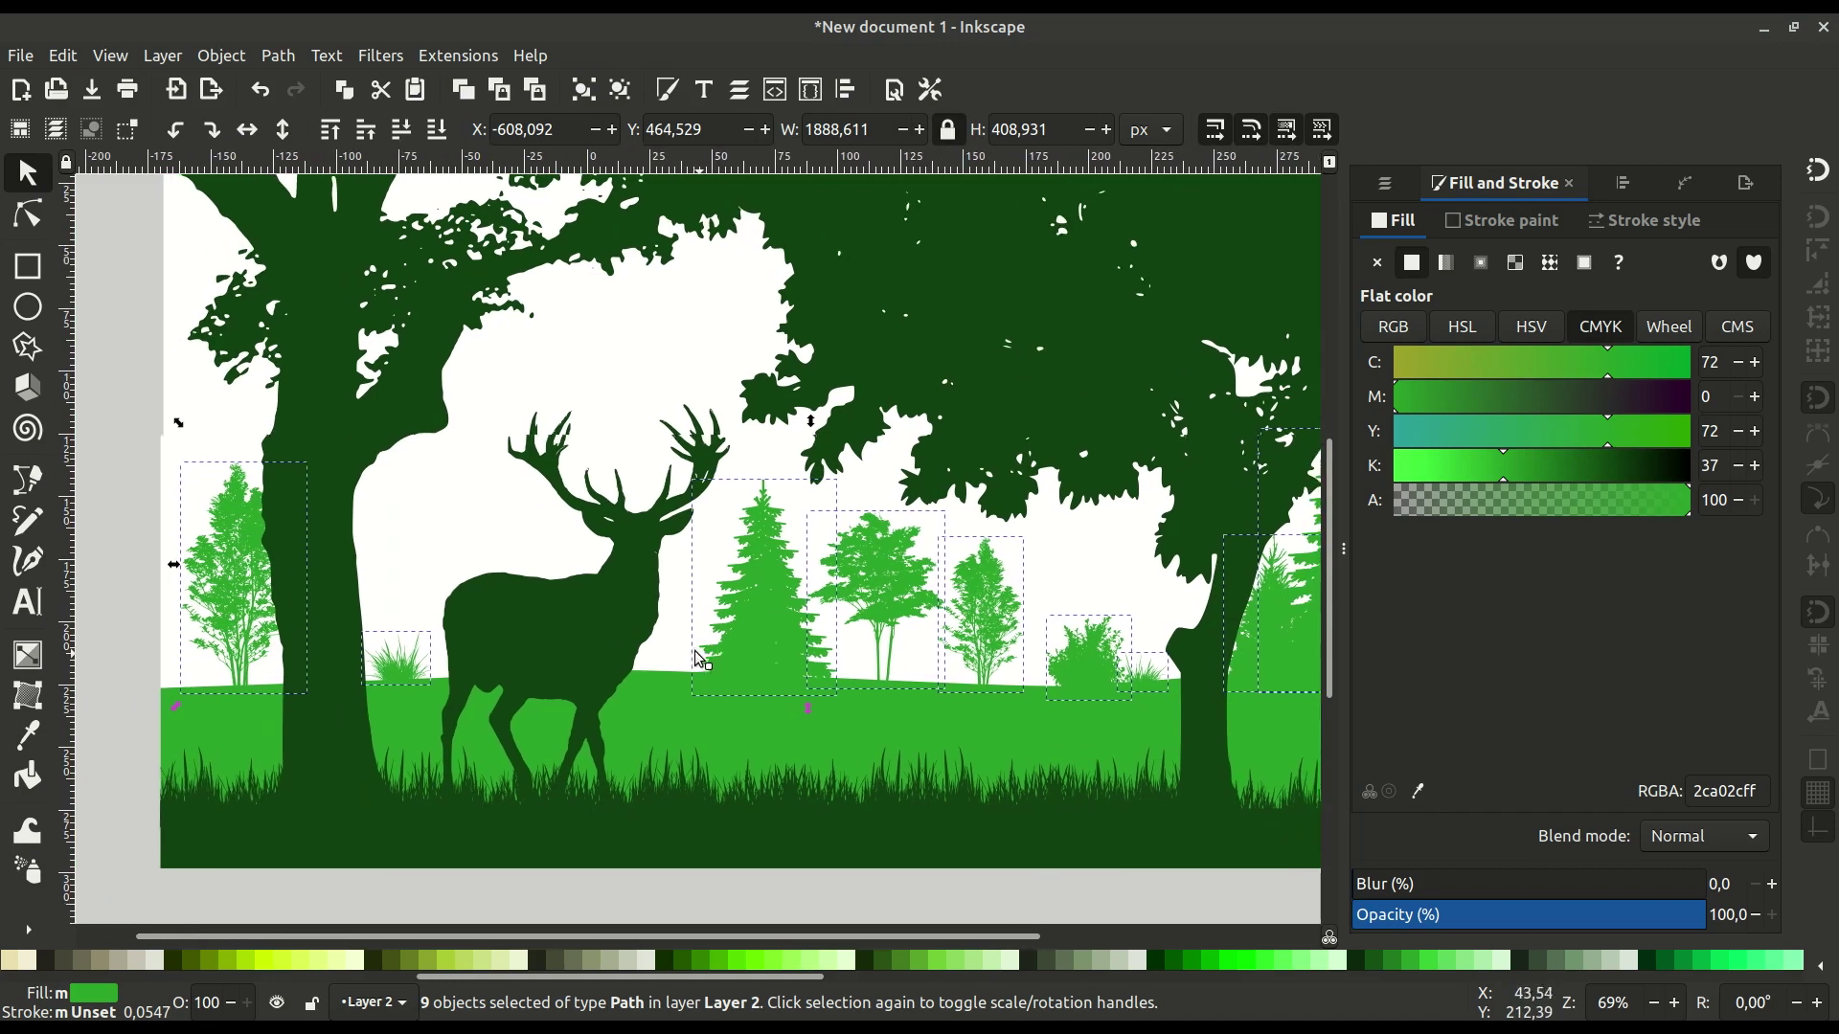
pyautogui.click(134, 665)
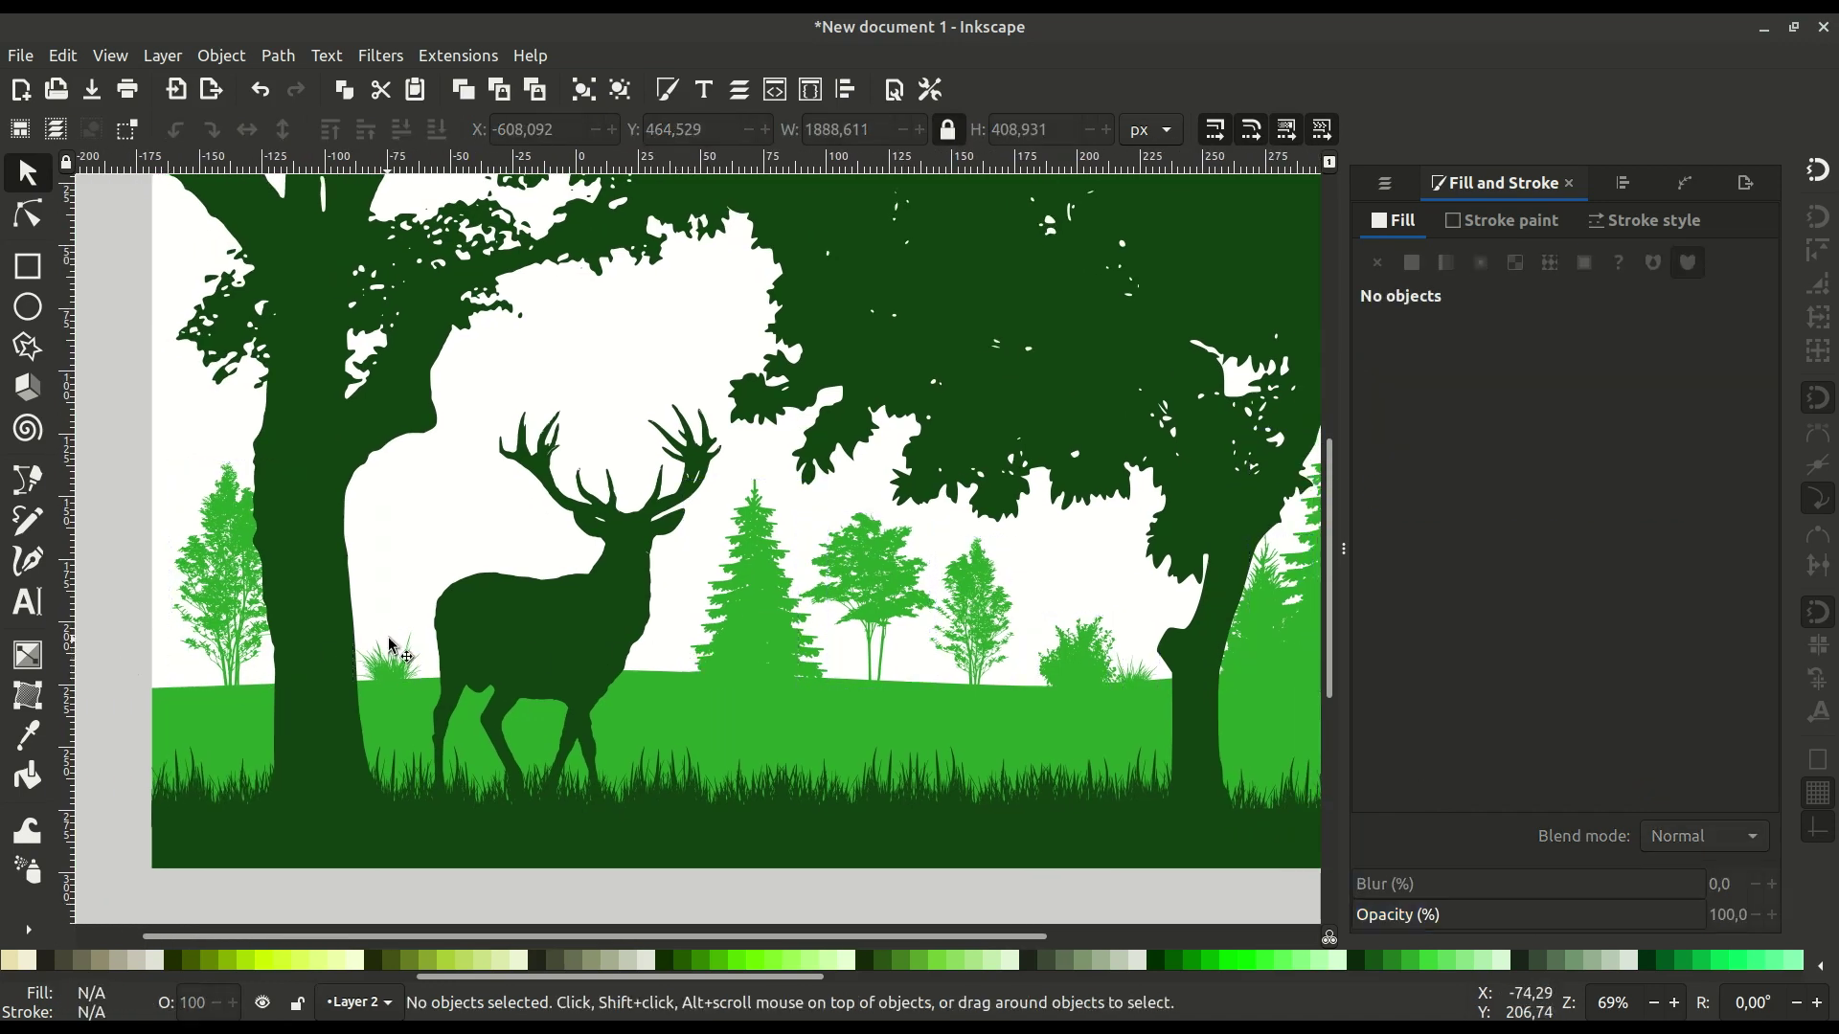
pyautogui.click(26, 482)
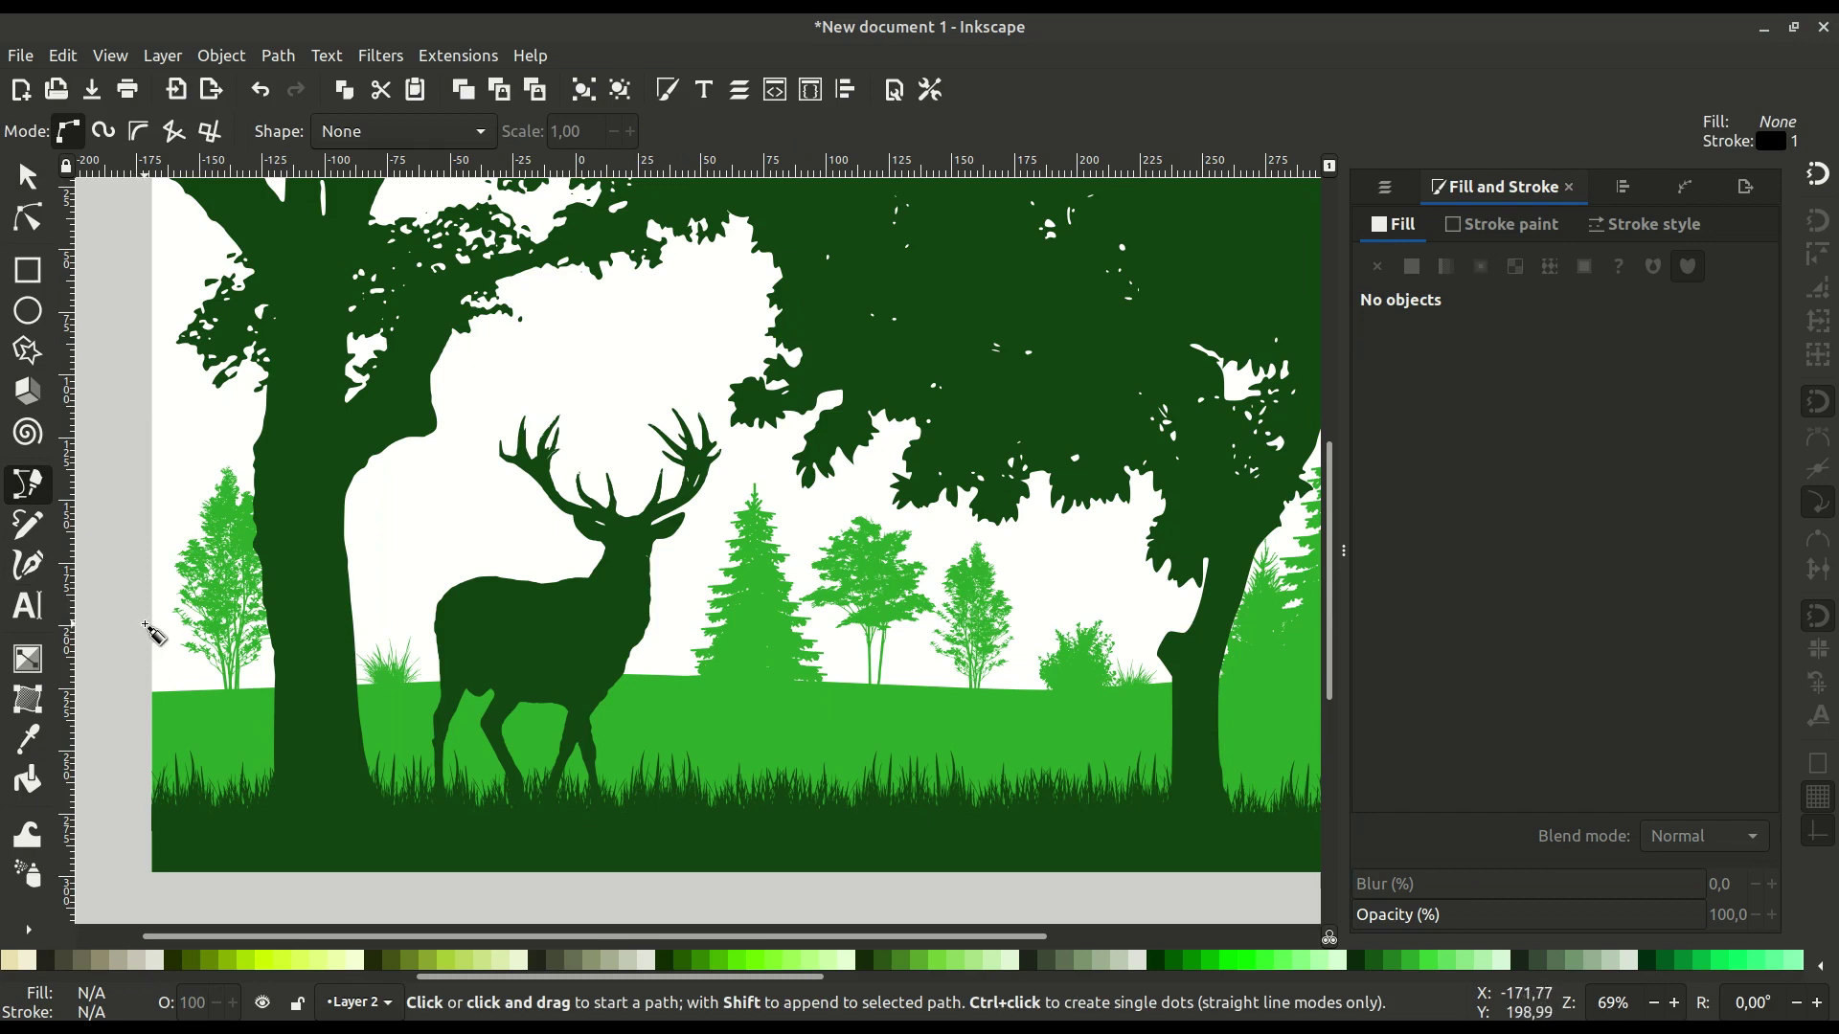
pyautogui.click(145, 615)
pyautogui.moveTo(304, 641); pyautogui.dragTo(422, 637)
pyautogui.moveTo(612, 626); pyautogui.dragTo(646, 630)
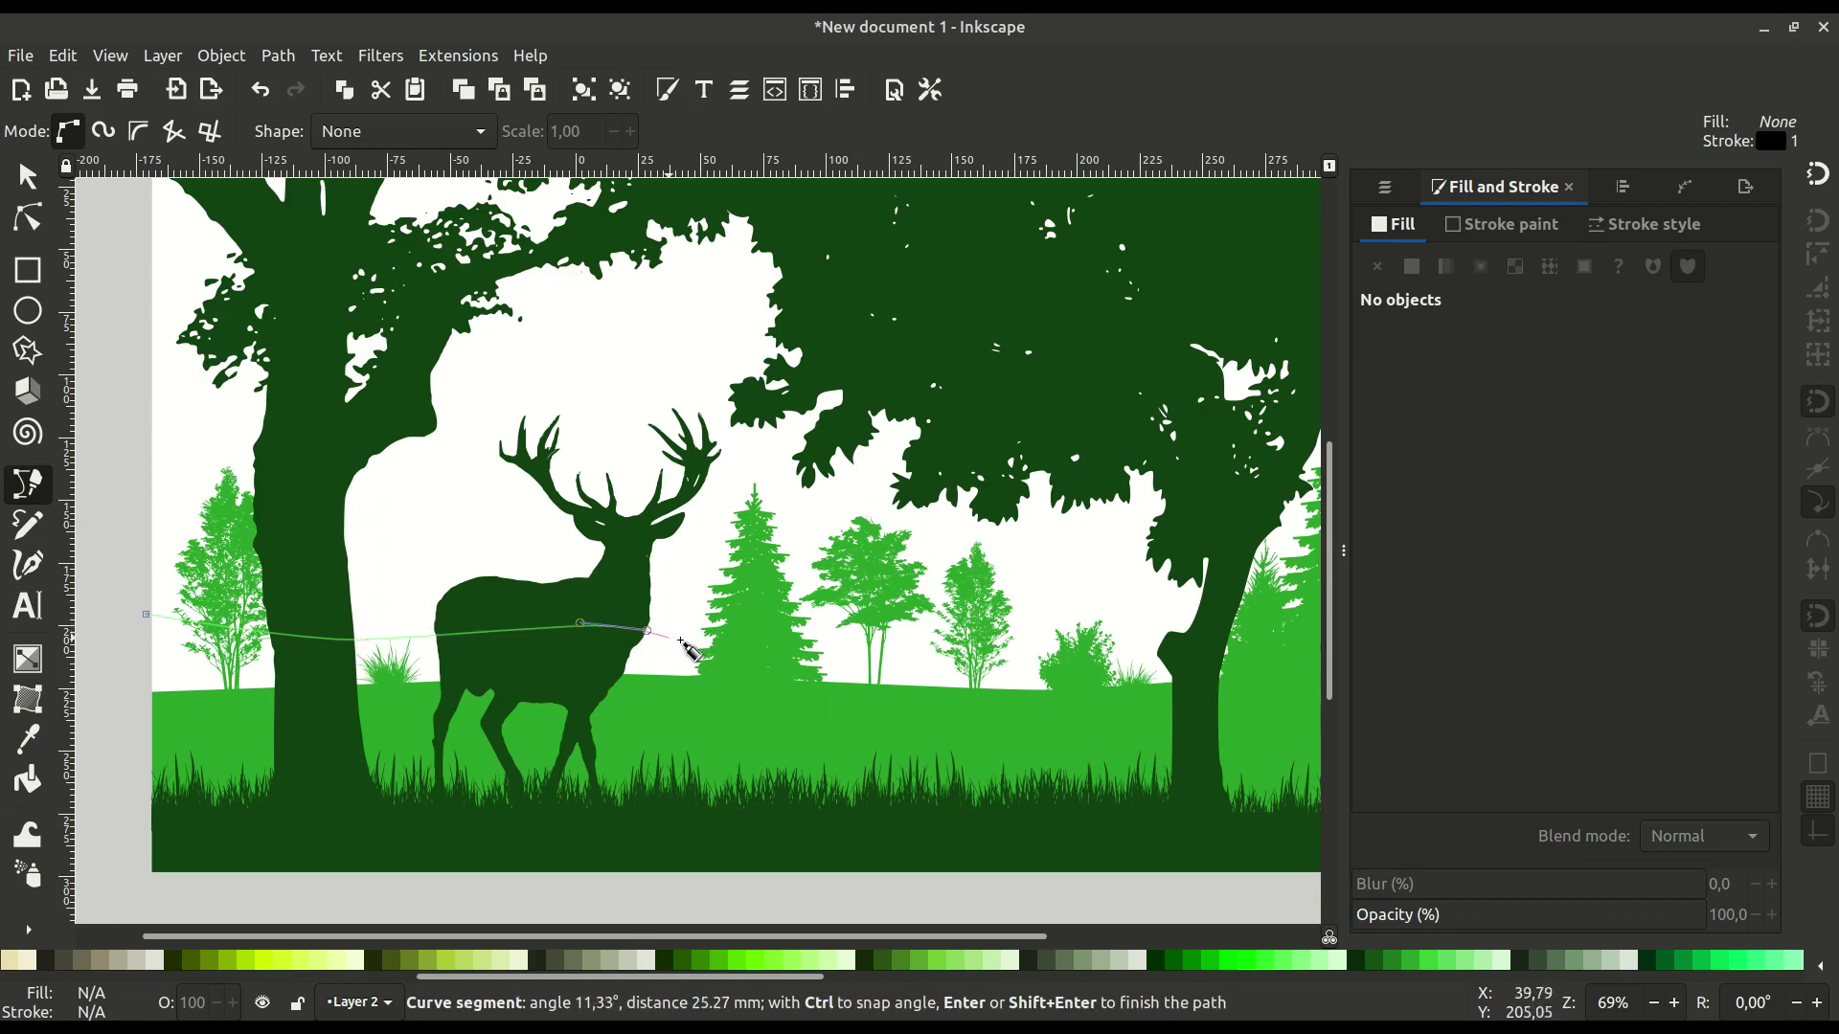
pyautogui.moveTo(829, 641); pyautogui.dragTo(895, 633)
pyautogui.moveTo(1057, 621); pyautogui.dragTo(1212, 621)
pyautogui.moveTo(1215, 622); pyautogui.dragTo(863, 665)
pyautogui.moveTo(1088, 680); pyautogui.dragTo(1138, 549)
# Close the hill outline by running it down past the page's right edge, below the page and back up to the start point.
pyautogui.click(1120, 681)
pyautogui.click(1153, 786)
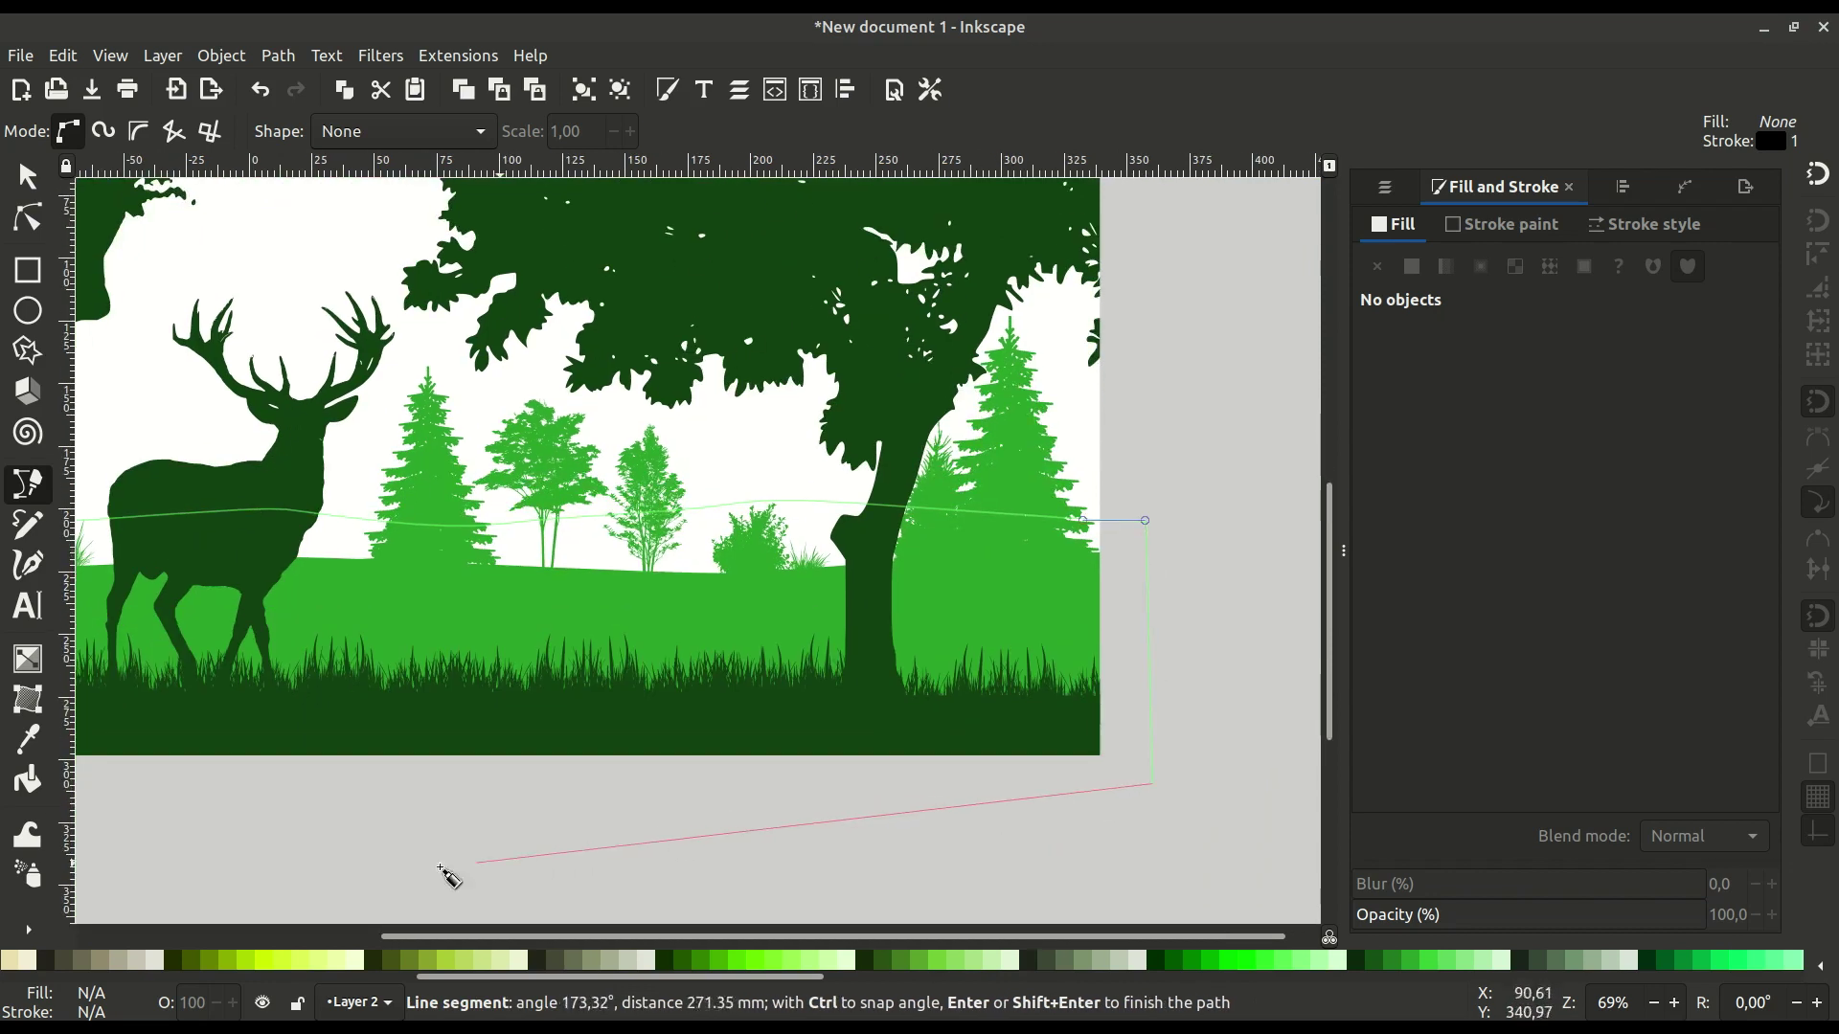
pyautogui.click(254, 802)
pyautogui.moveTo(254, 802); pyautogui.dragTo(738, 805)
pyautogui.click(298, 804)
pyautogui.moveTo(266, 674); pyautogui.dragTo(266, 661)
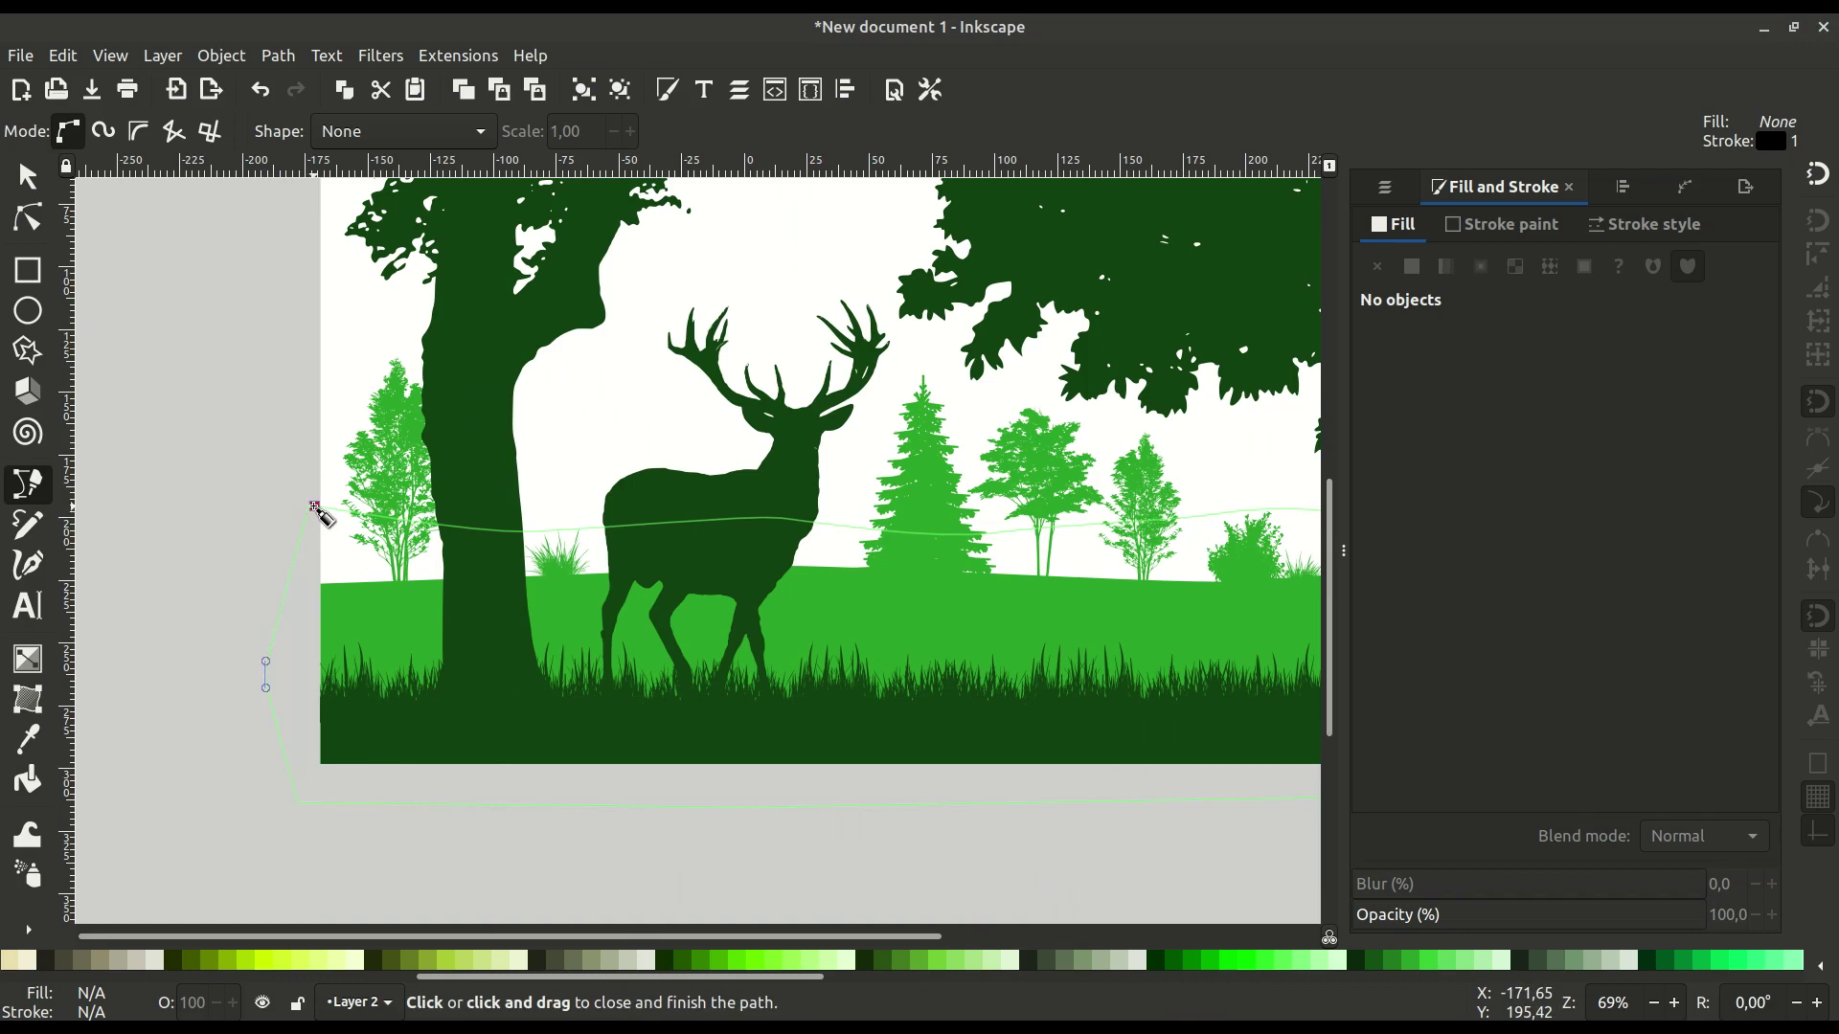
pyautogui.click(311, 508)
pyautogui.click(28, 182)
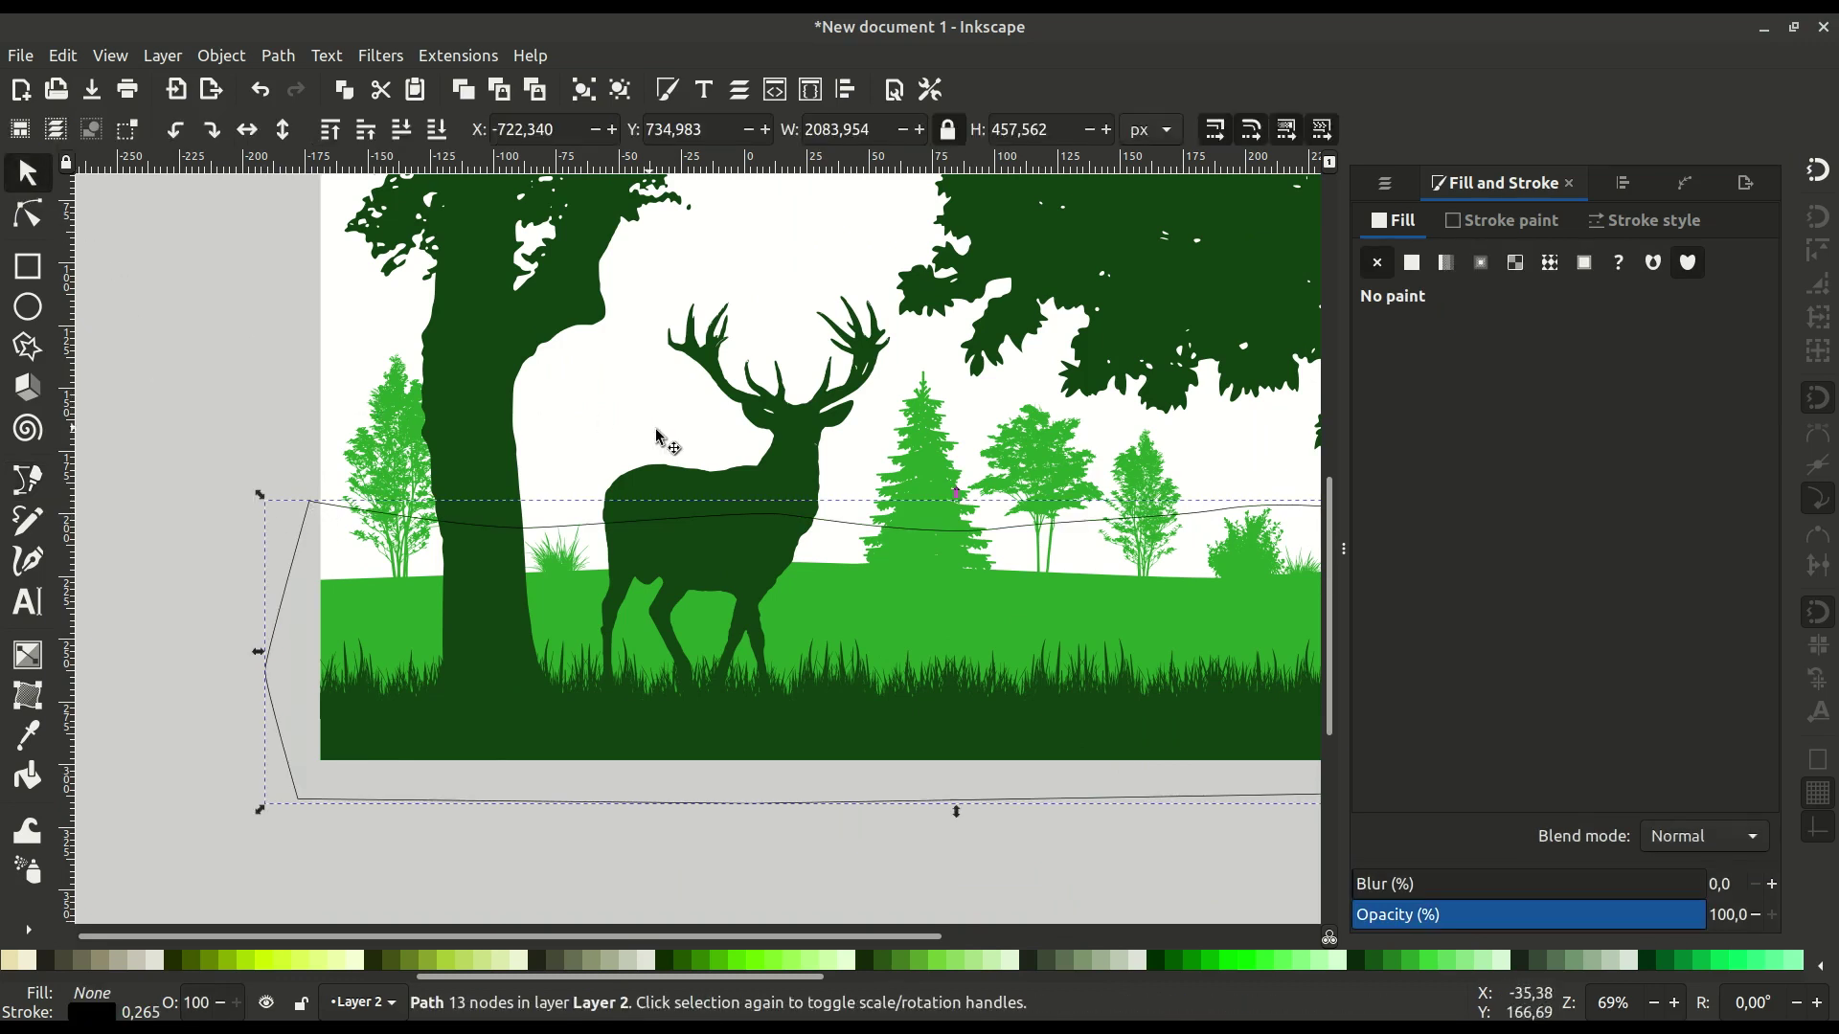
# Duplicate the white background rectangle and intersect the copy with the new hill outline.
pyautogui.moveTo(639, 431); pyautogui.dragTo(531, 469)
pyautogui.click(531, 445)
pyautogui.rightClick(546, 449)
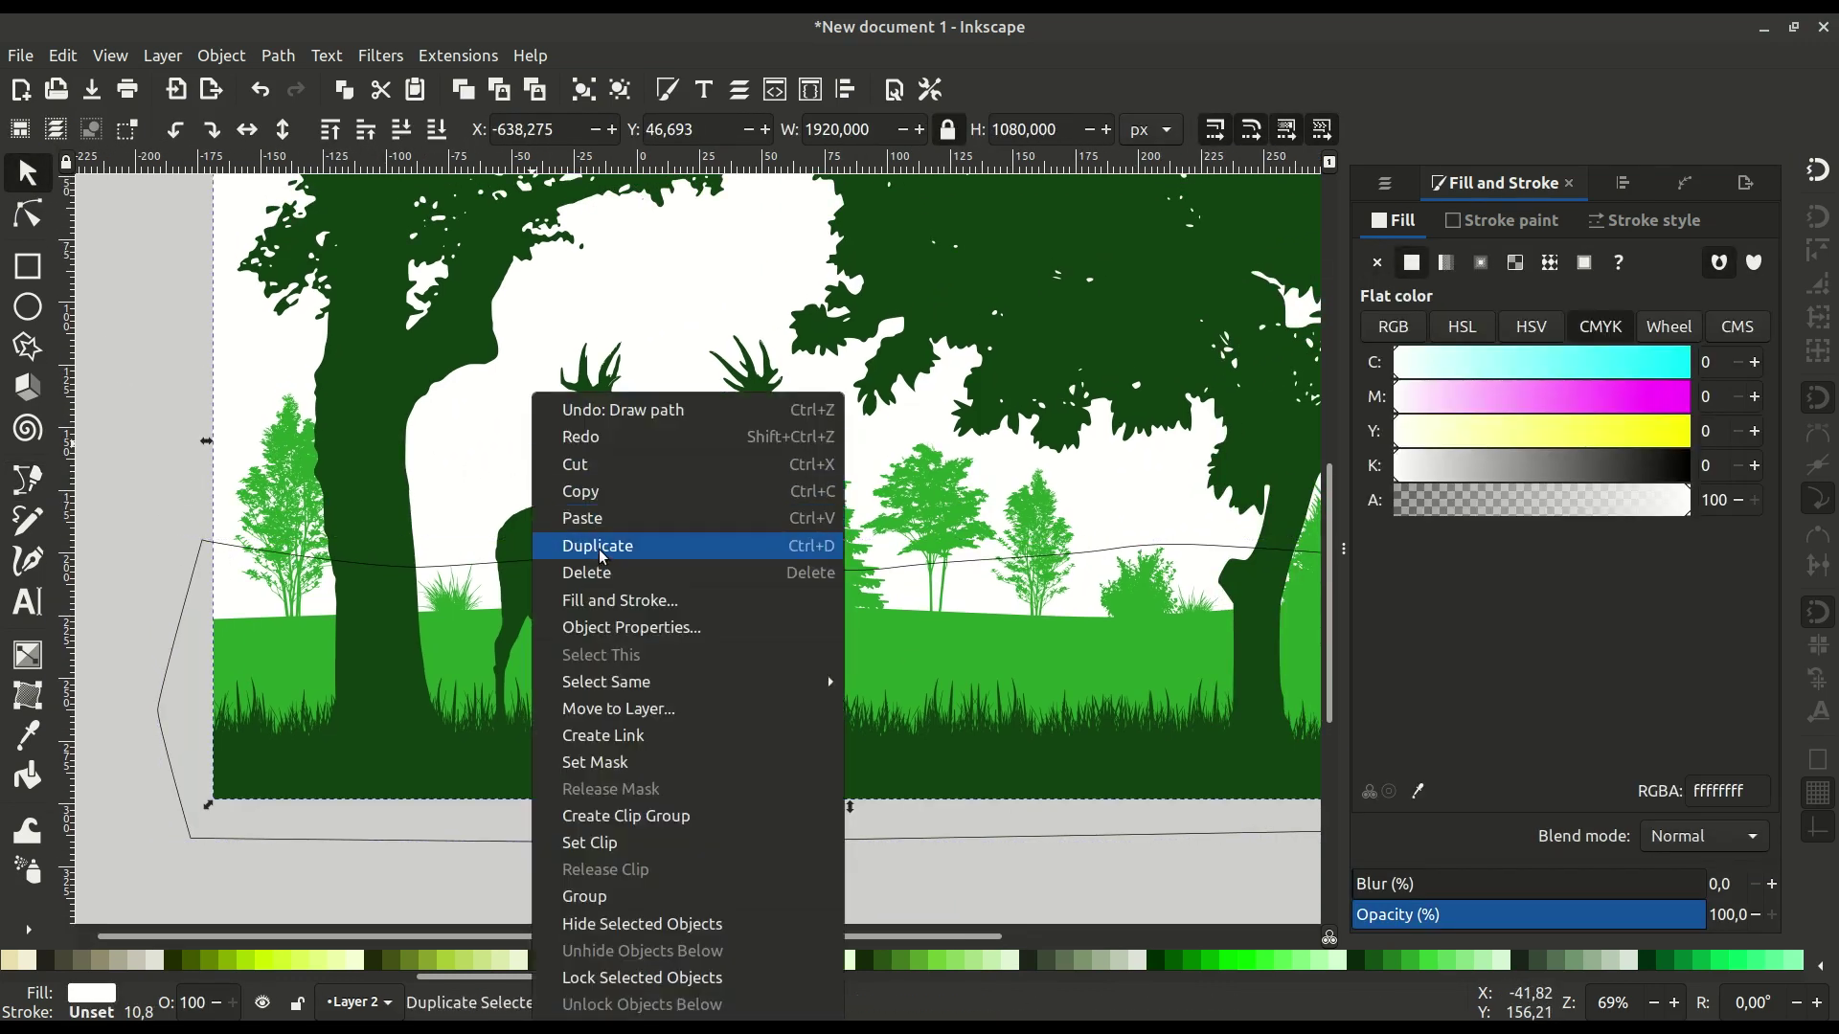
pyautogui.click(602, 554)
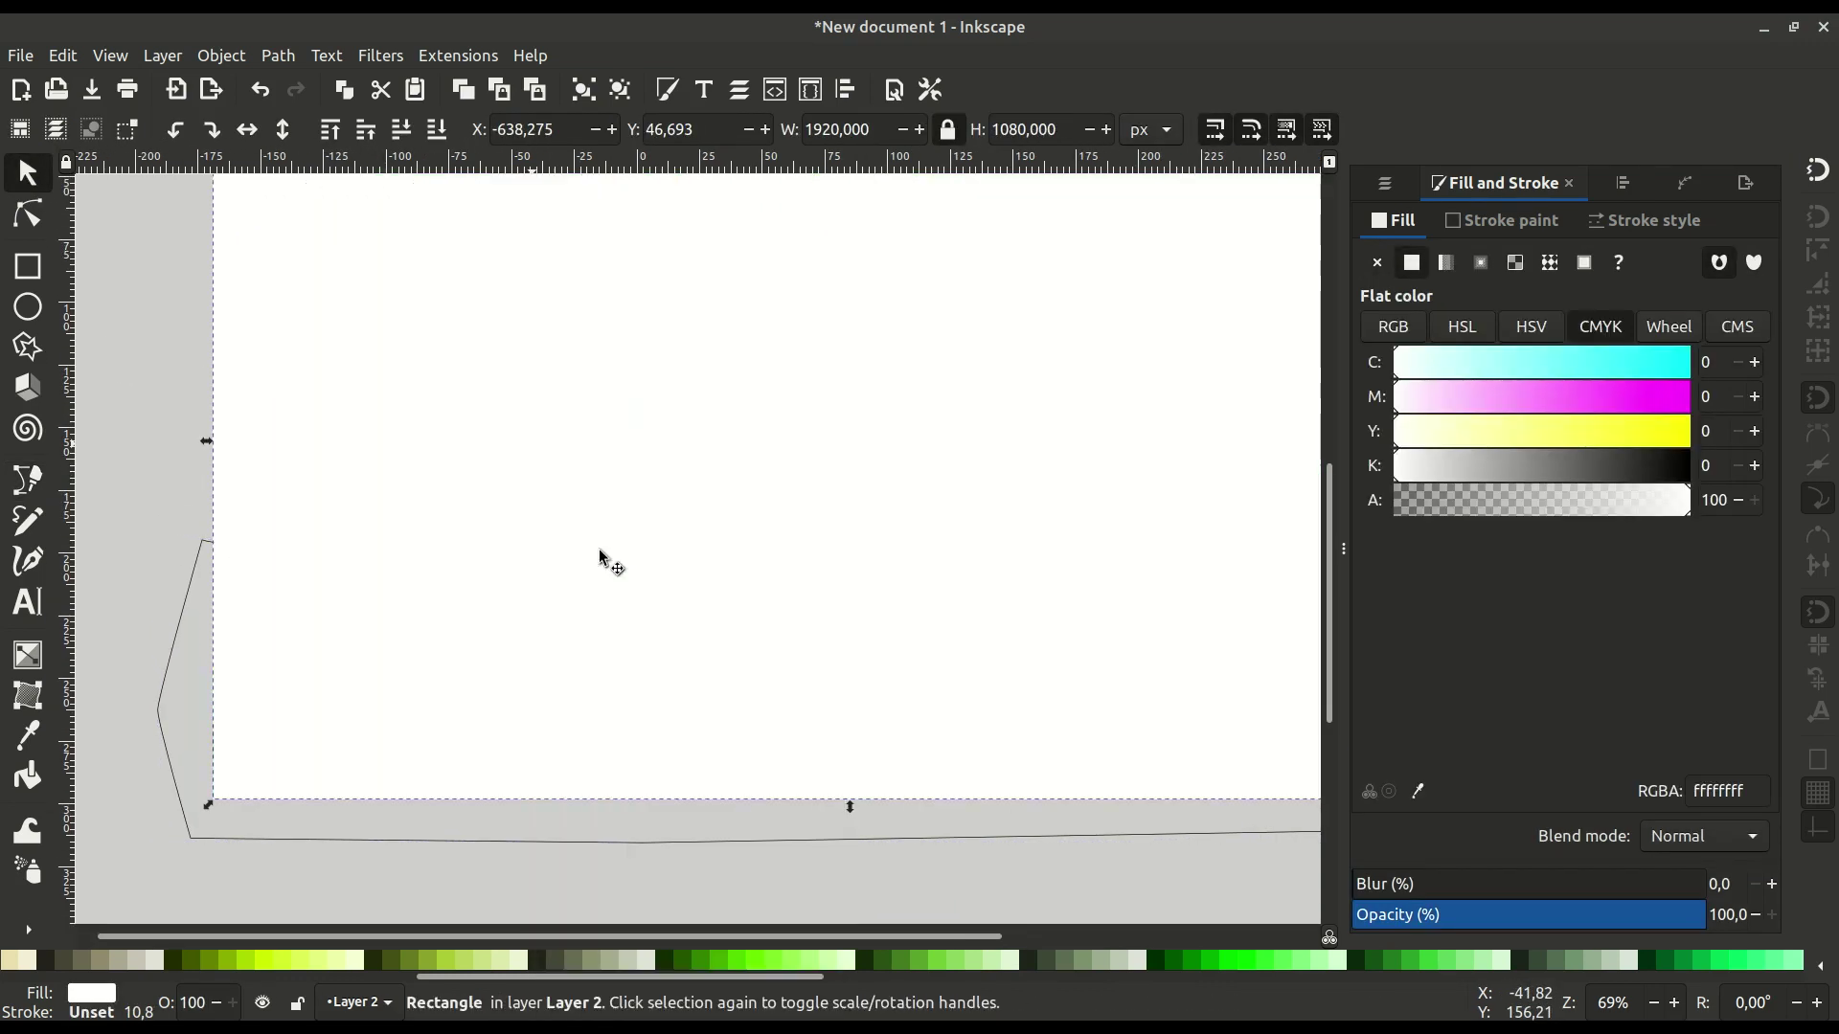
pyautogui.keyDown('shift'); pyautogui.click(196, 624); pyautogui.keyUp('shift')
pyautogui.click(279, 55)
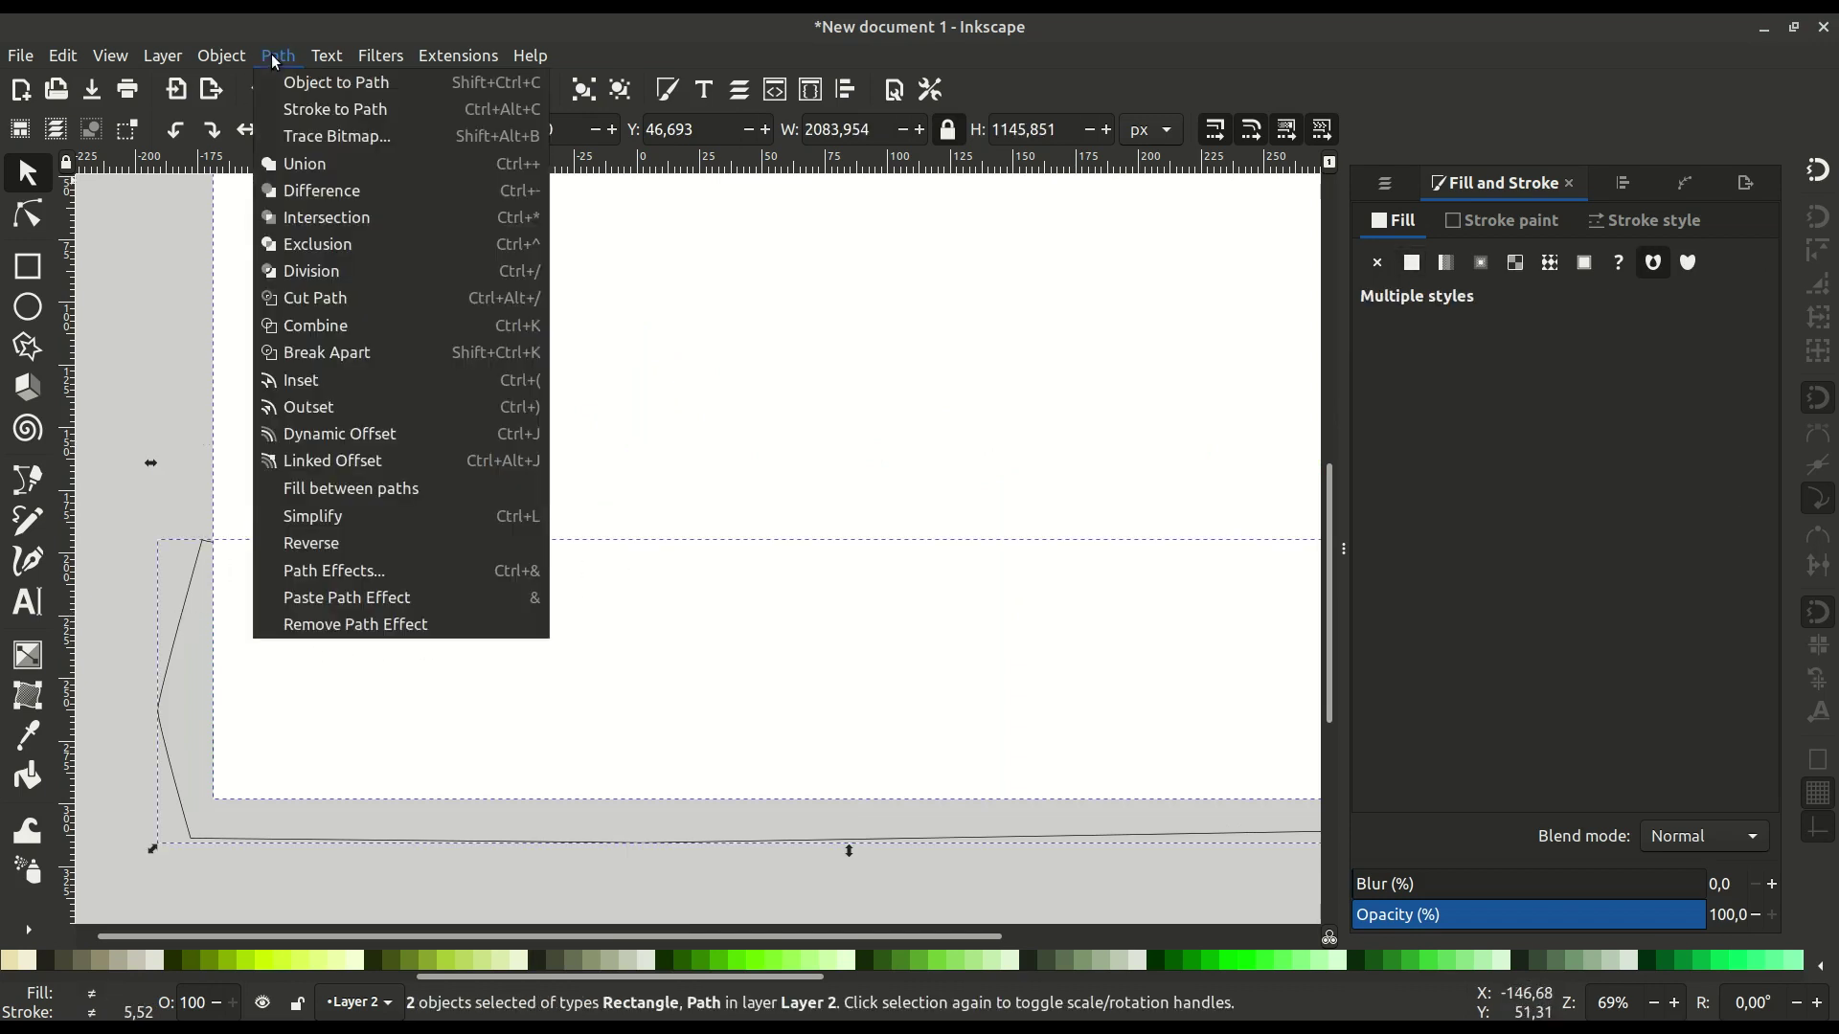
pyautogui.click(307, 220)
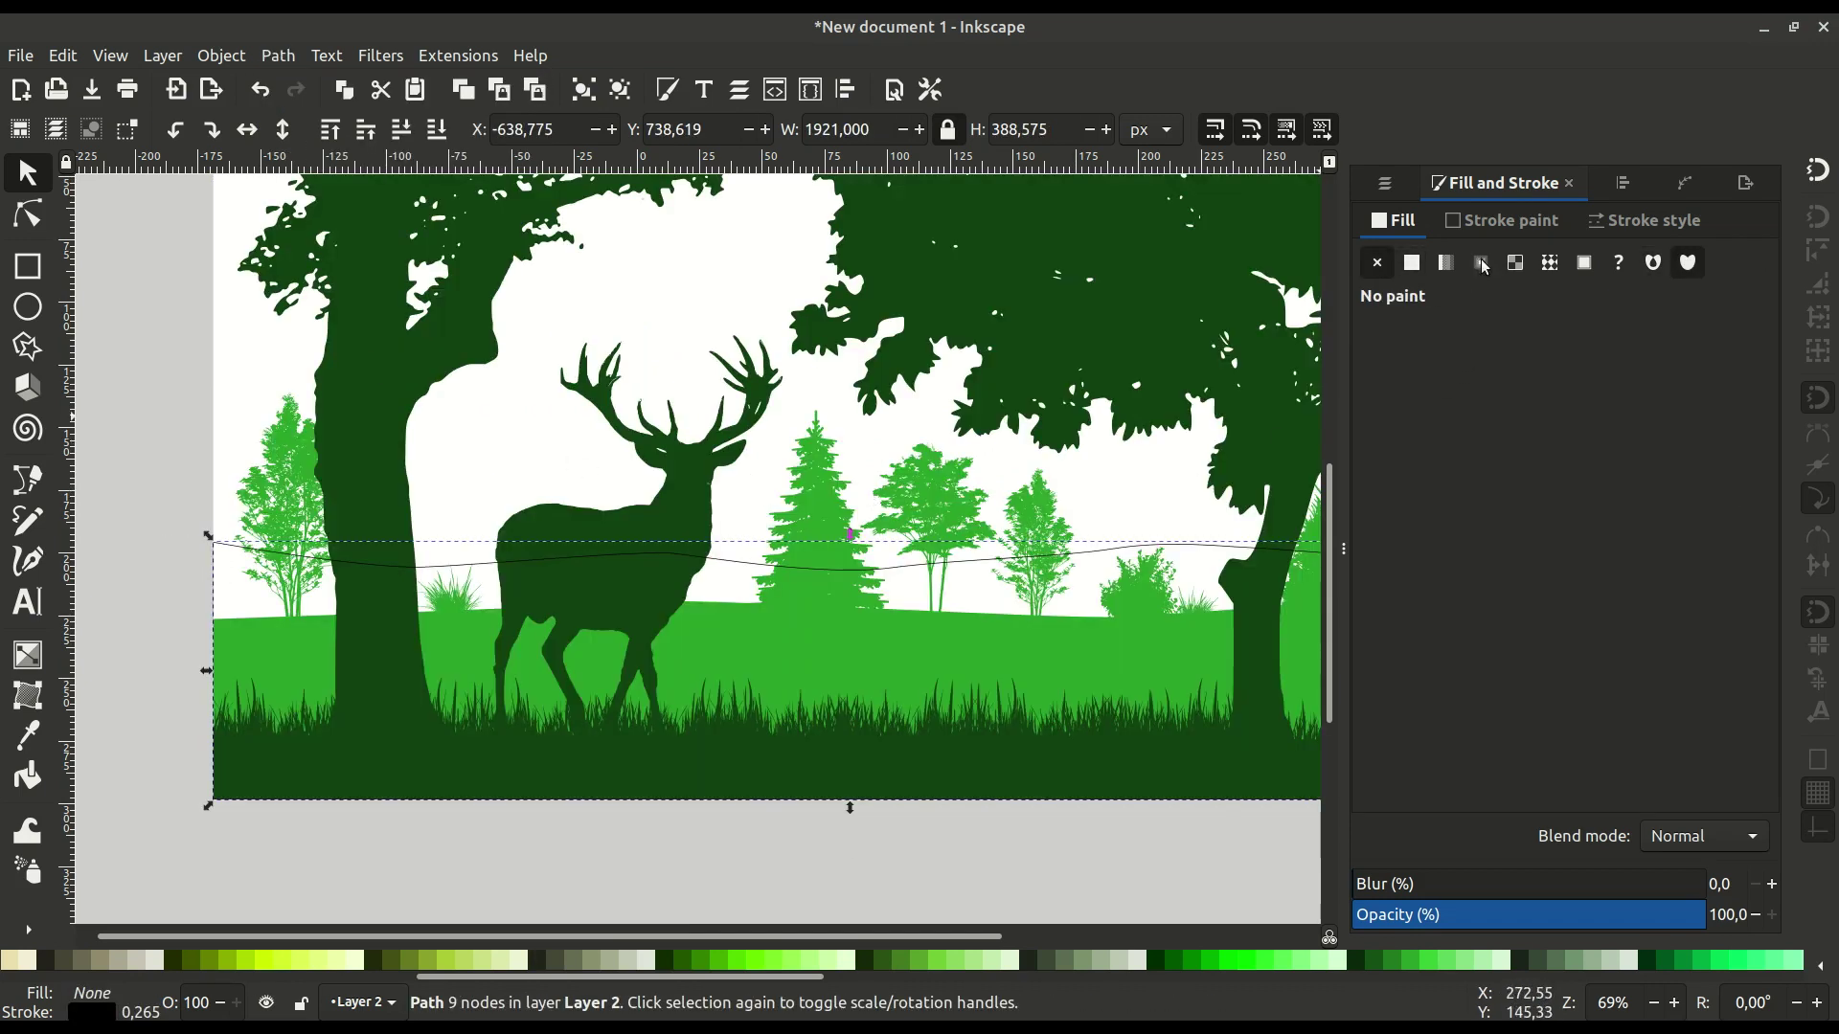
# Remove the stroke from the clipped hill shape and give it the flat light green fill 87de87.
pyautogui.click(1498, 221)
pyautogui.click(1379, 266)
pyautogui.click(1400, 226)
pyautogui.click(1414, 264)
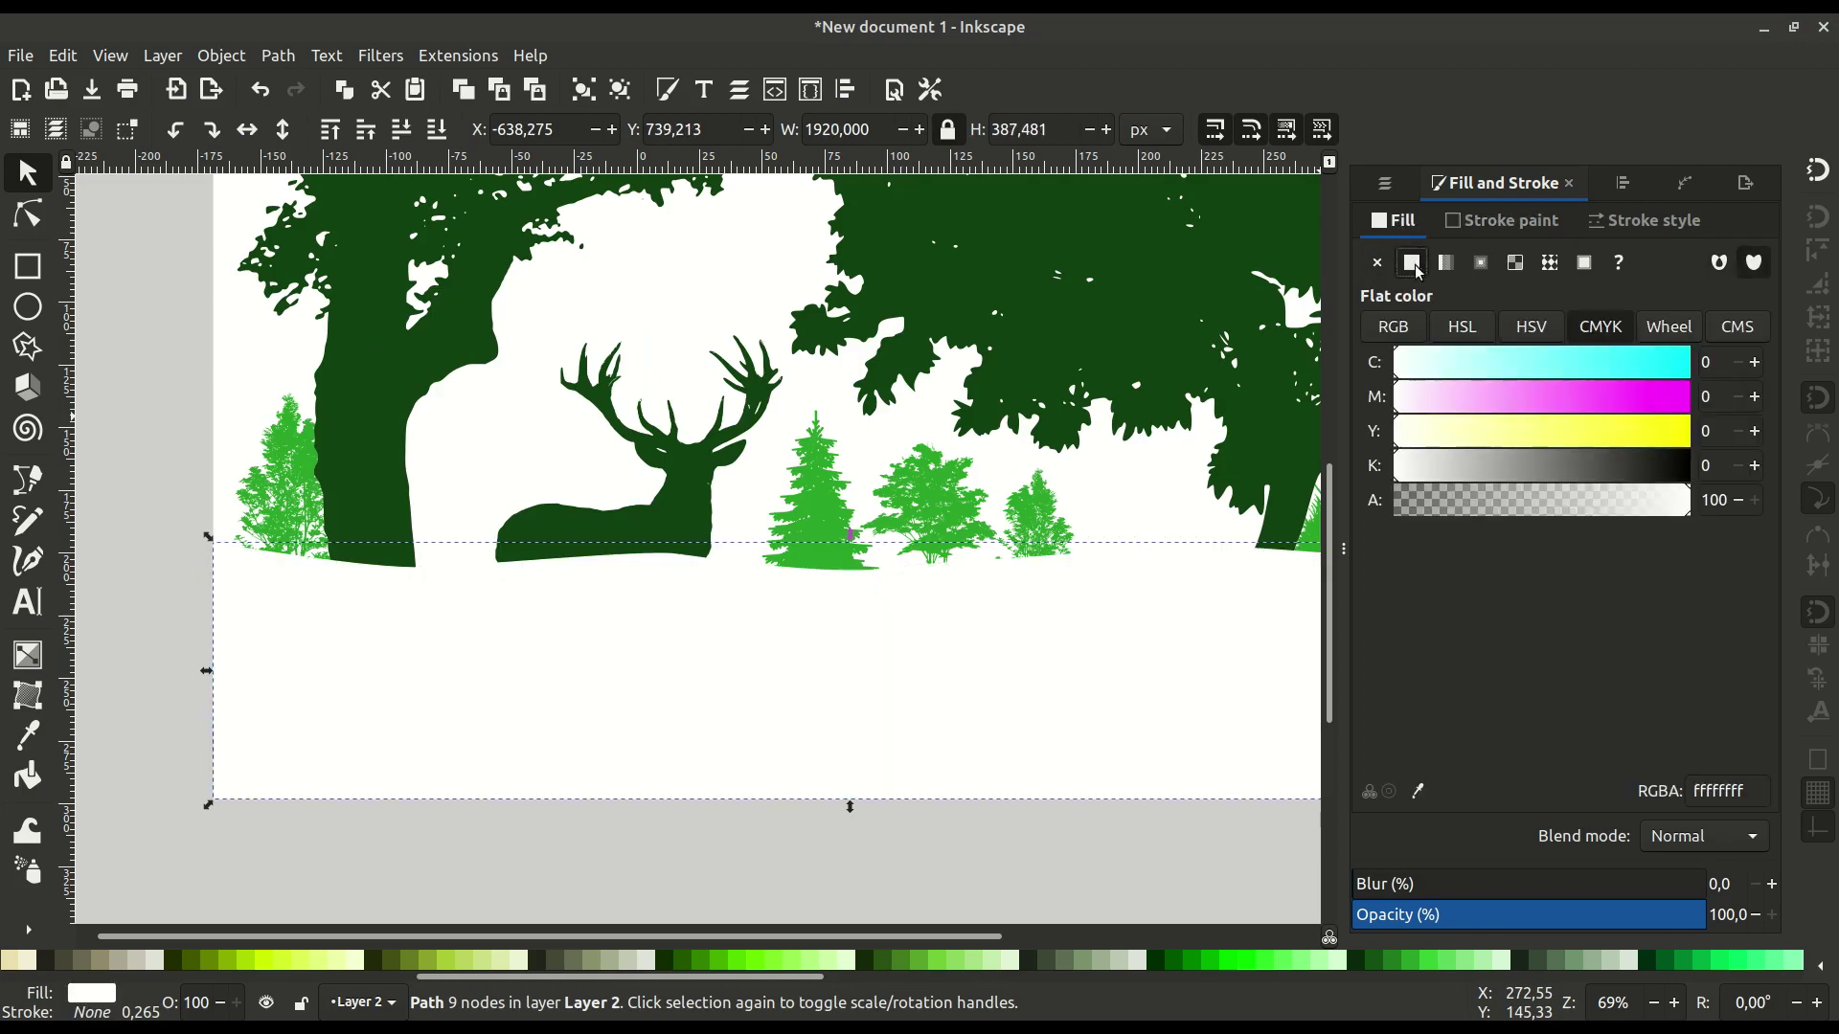
pyautogui.click(1417, 792)
pyautogui.click(817, 506)
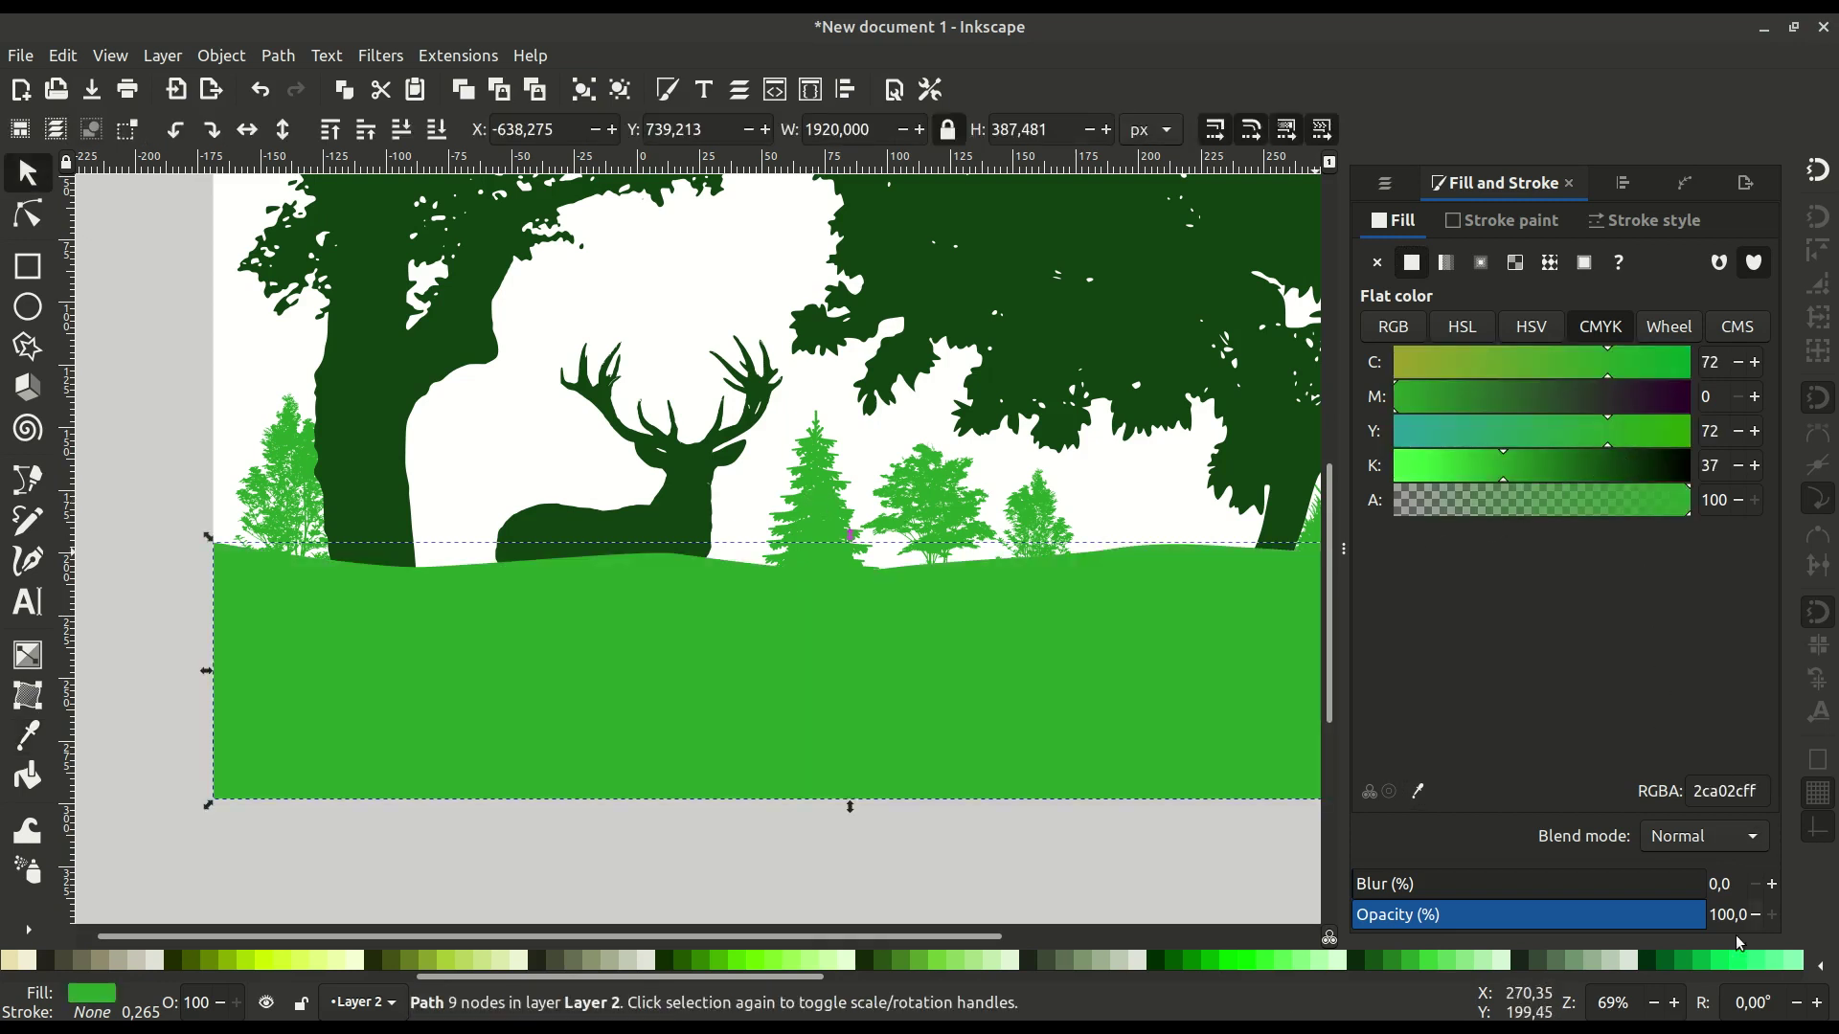
pyautogui.click(1475, 961)
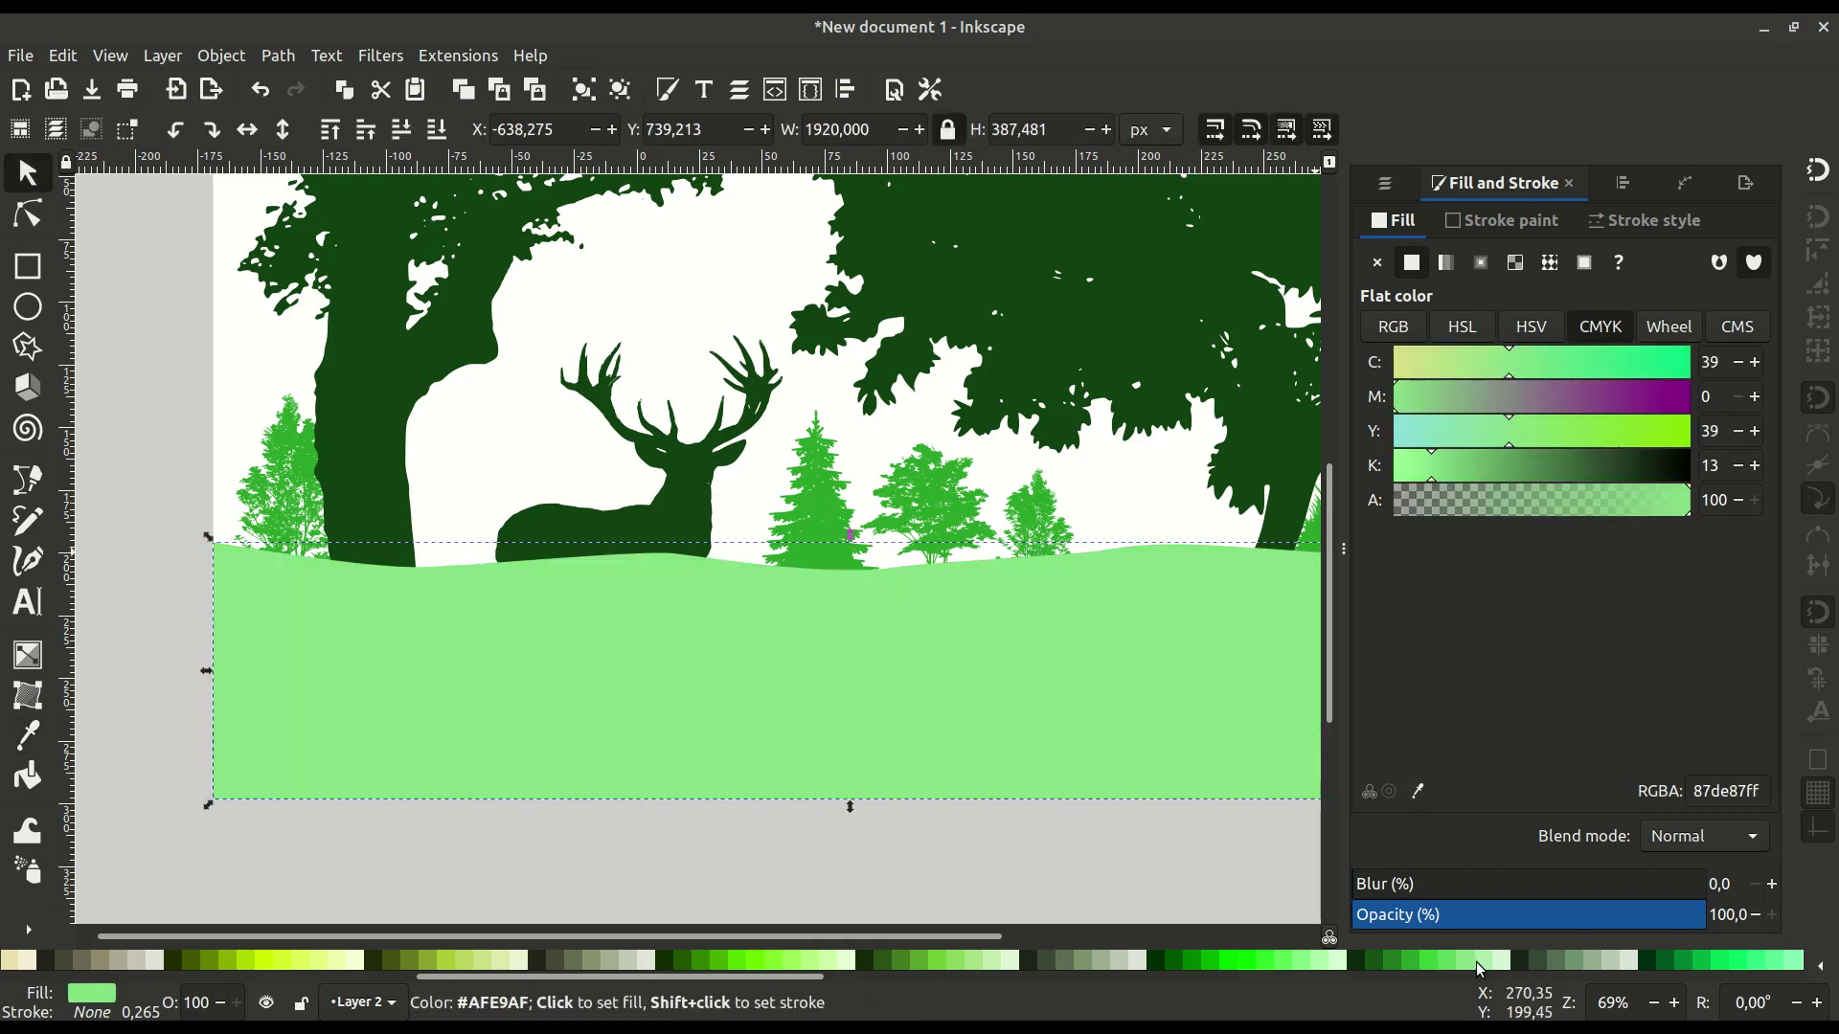
# Stack the hill just above the white background, behind all silhouettes, and set its black value to 7.
pyautogui.click(438, 134)
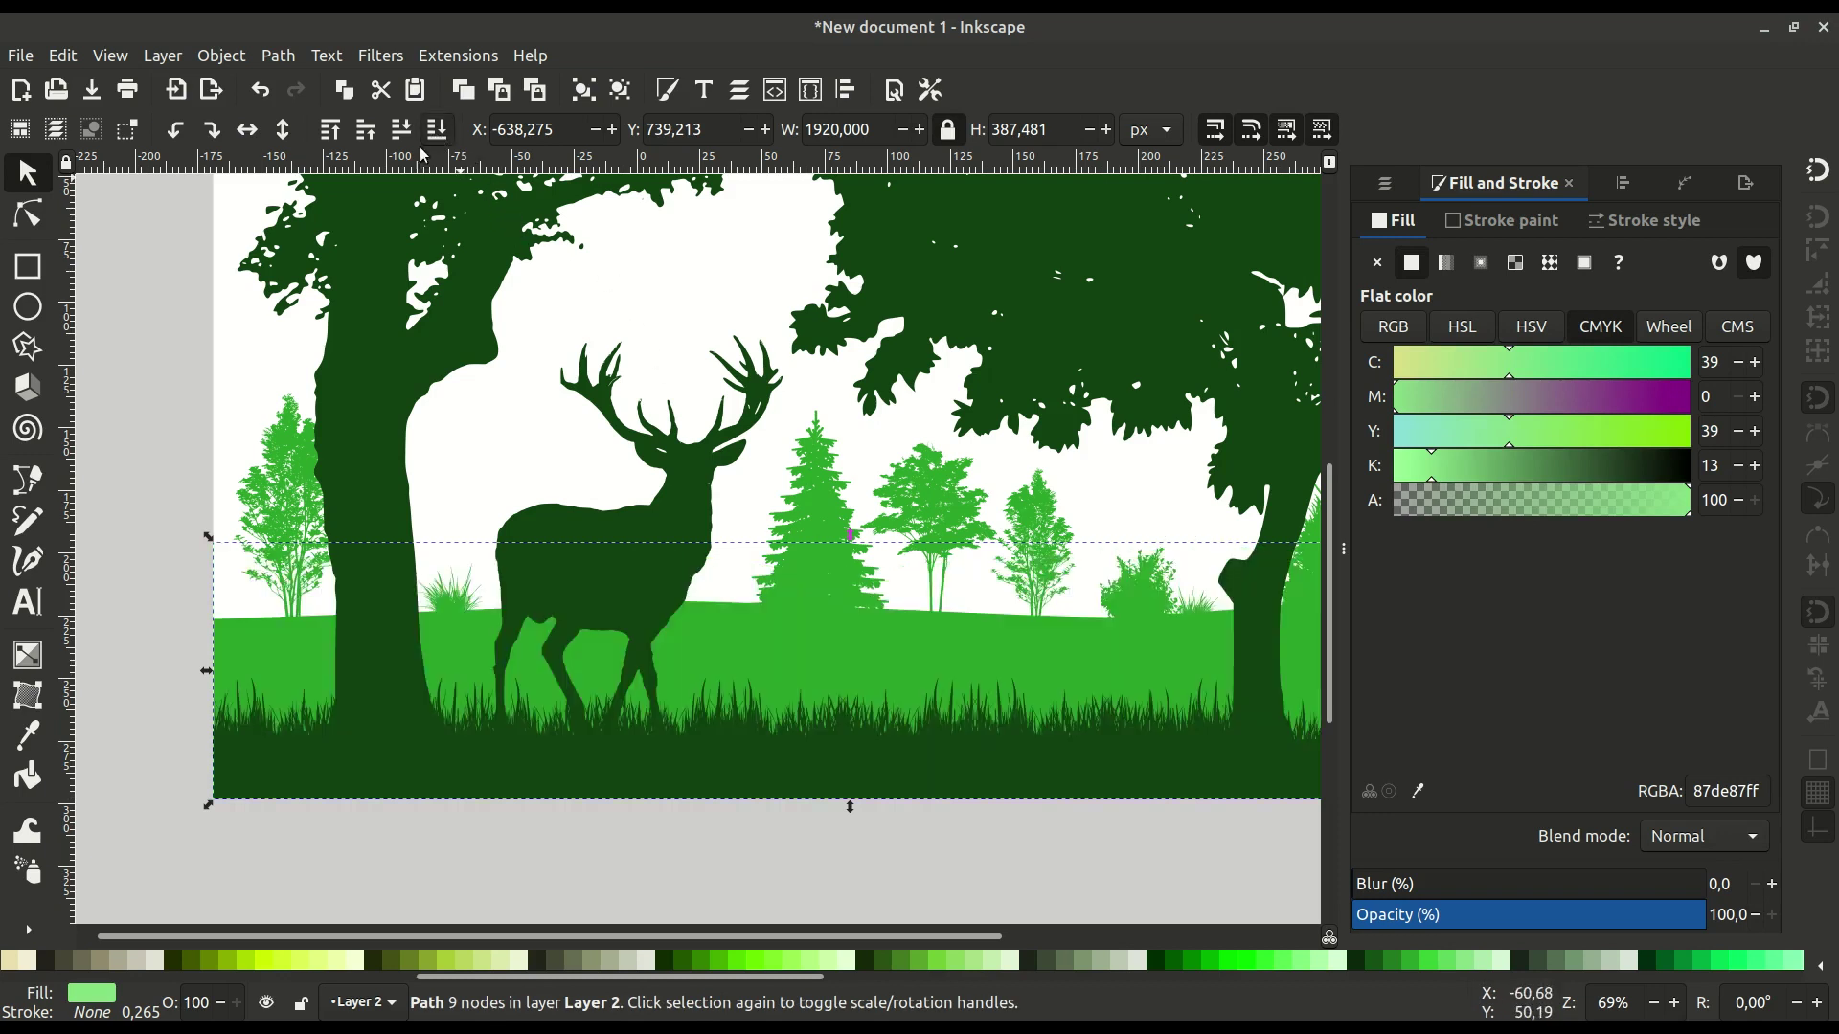
pyautogui.click(367, 143)
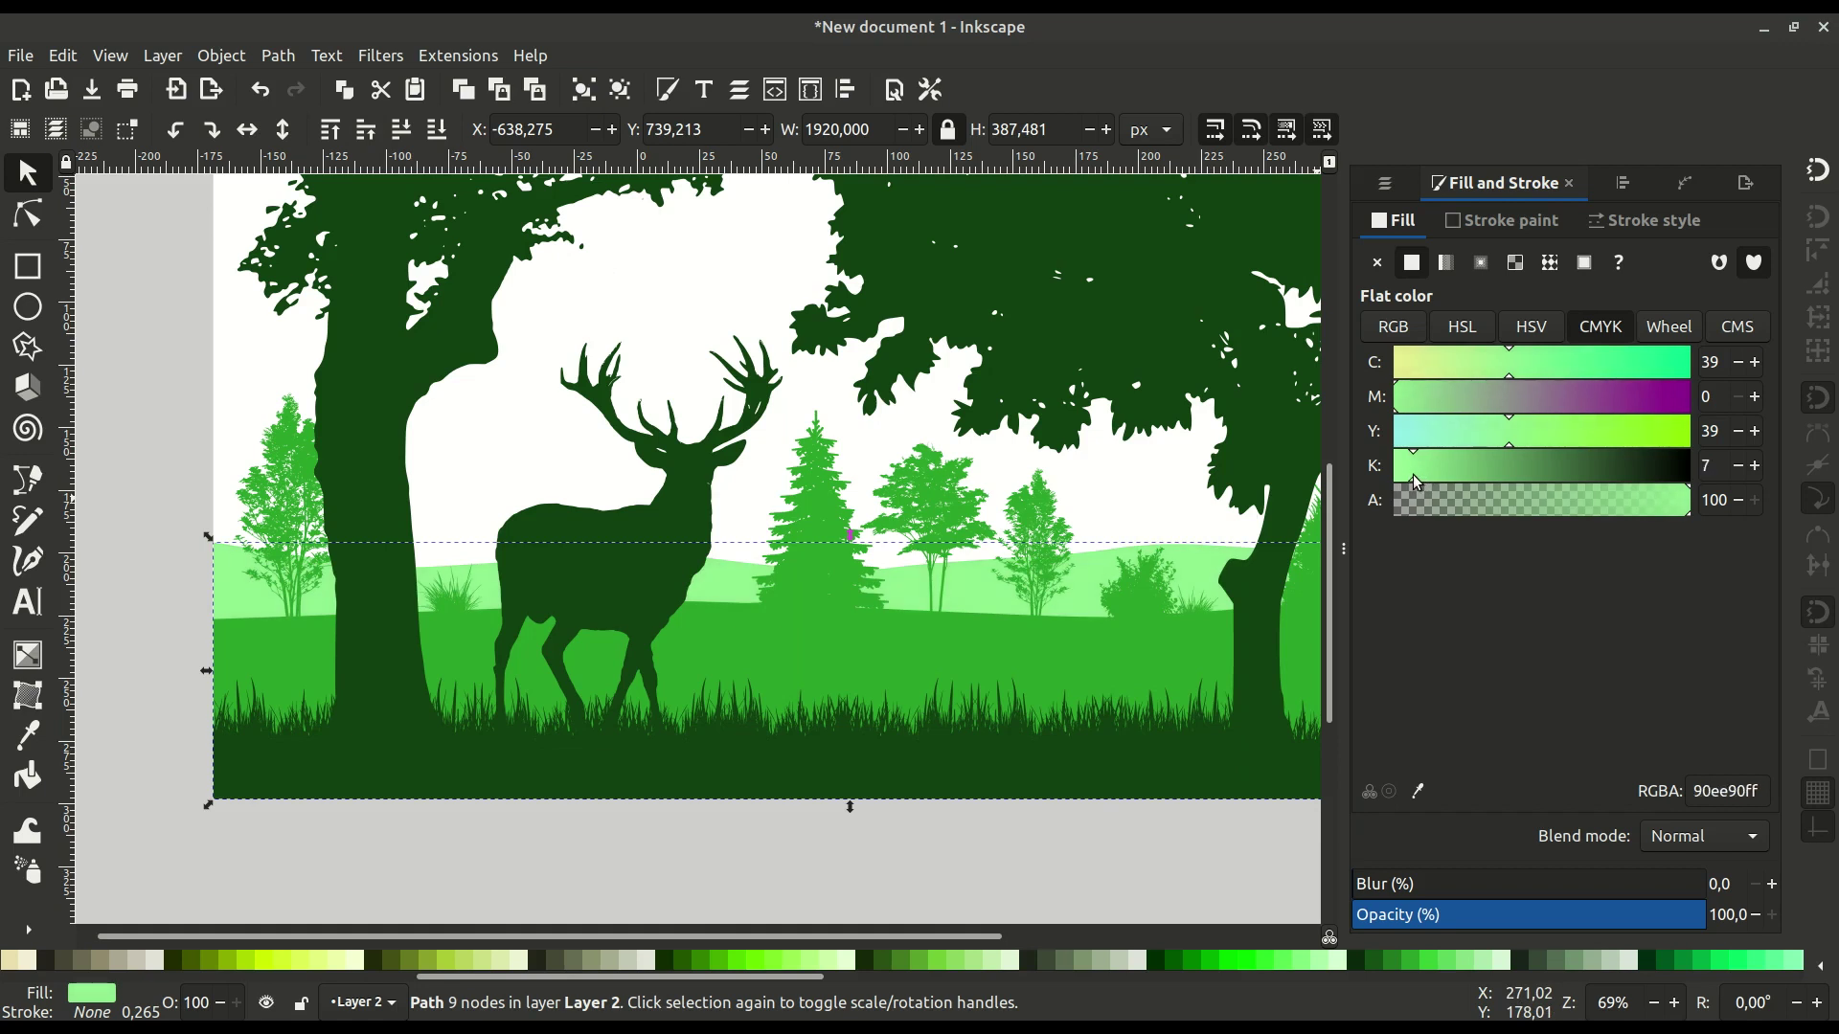
pyautogui.click(1417, 482)
# Duplicate the large pine beside the deer, shrink the copy to about 114 px wide and move it above the bush.
pyautogui.click(1033, 643)
pyautogui.scroll(3, 904, 642)
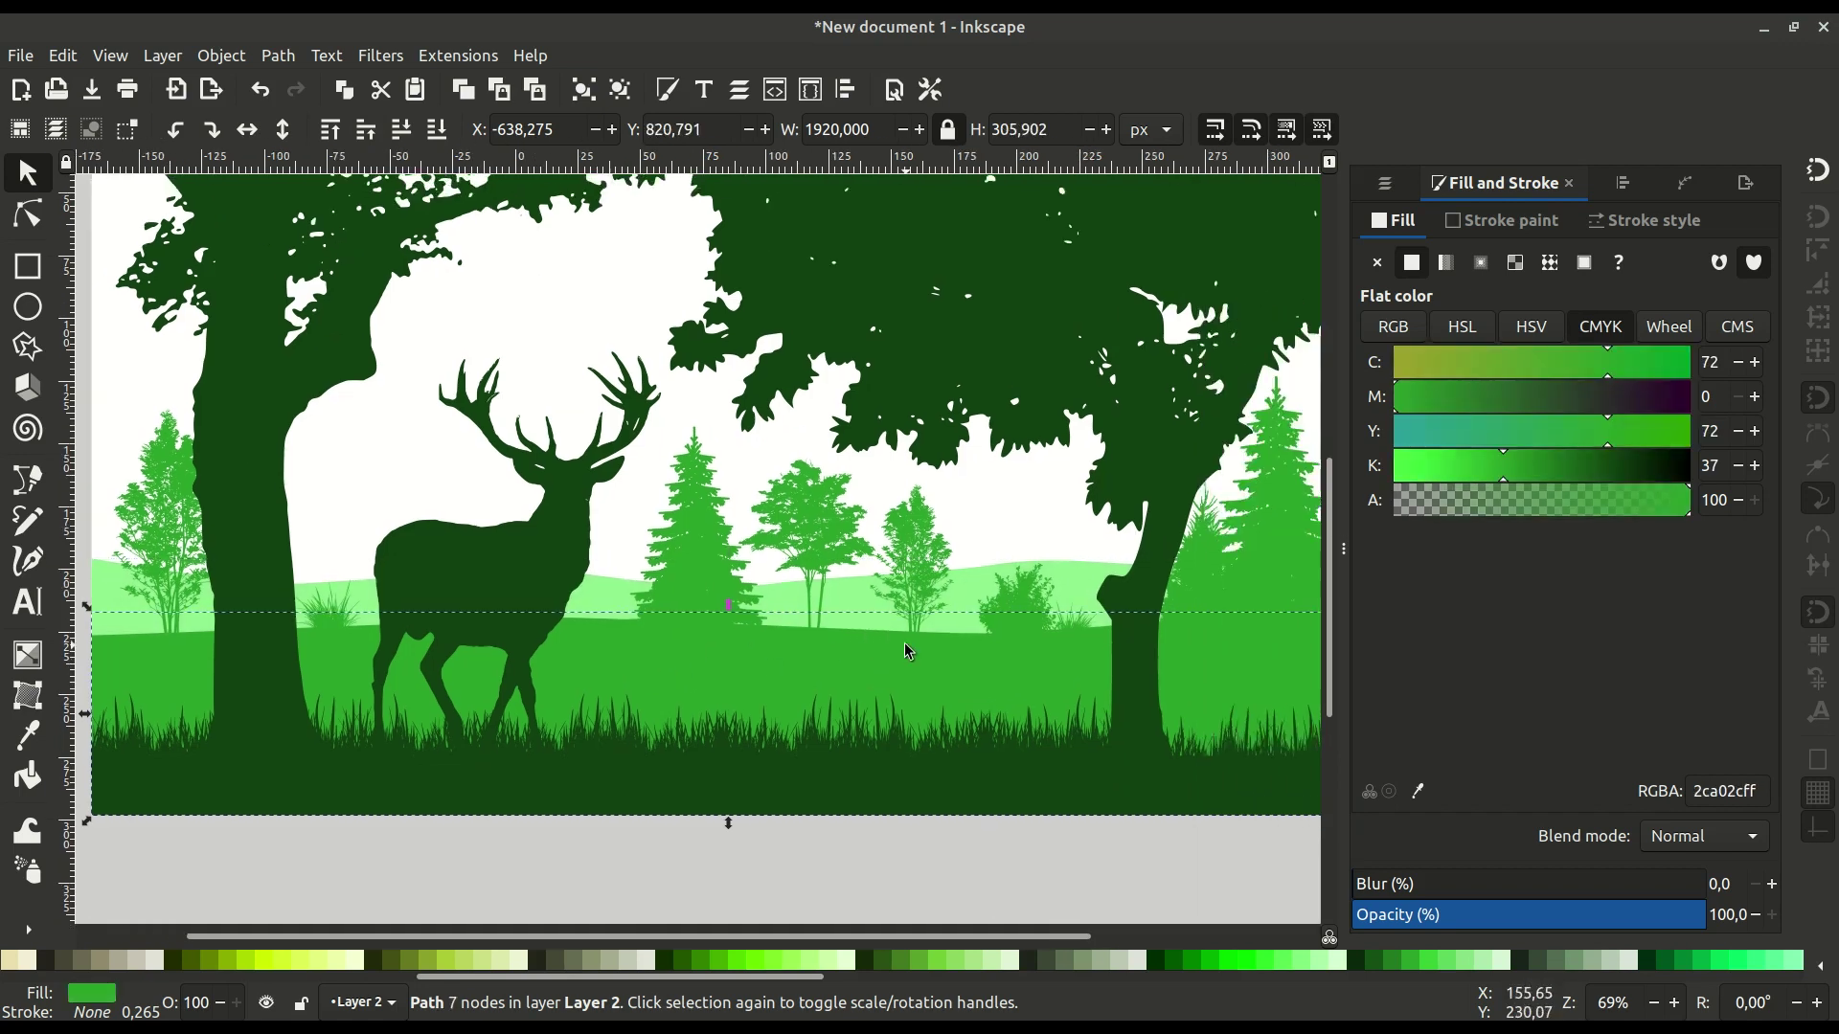
pyautogui.rightClick(458, 546)
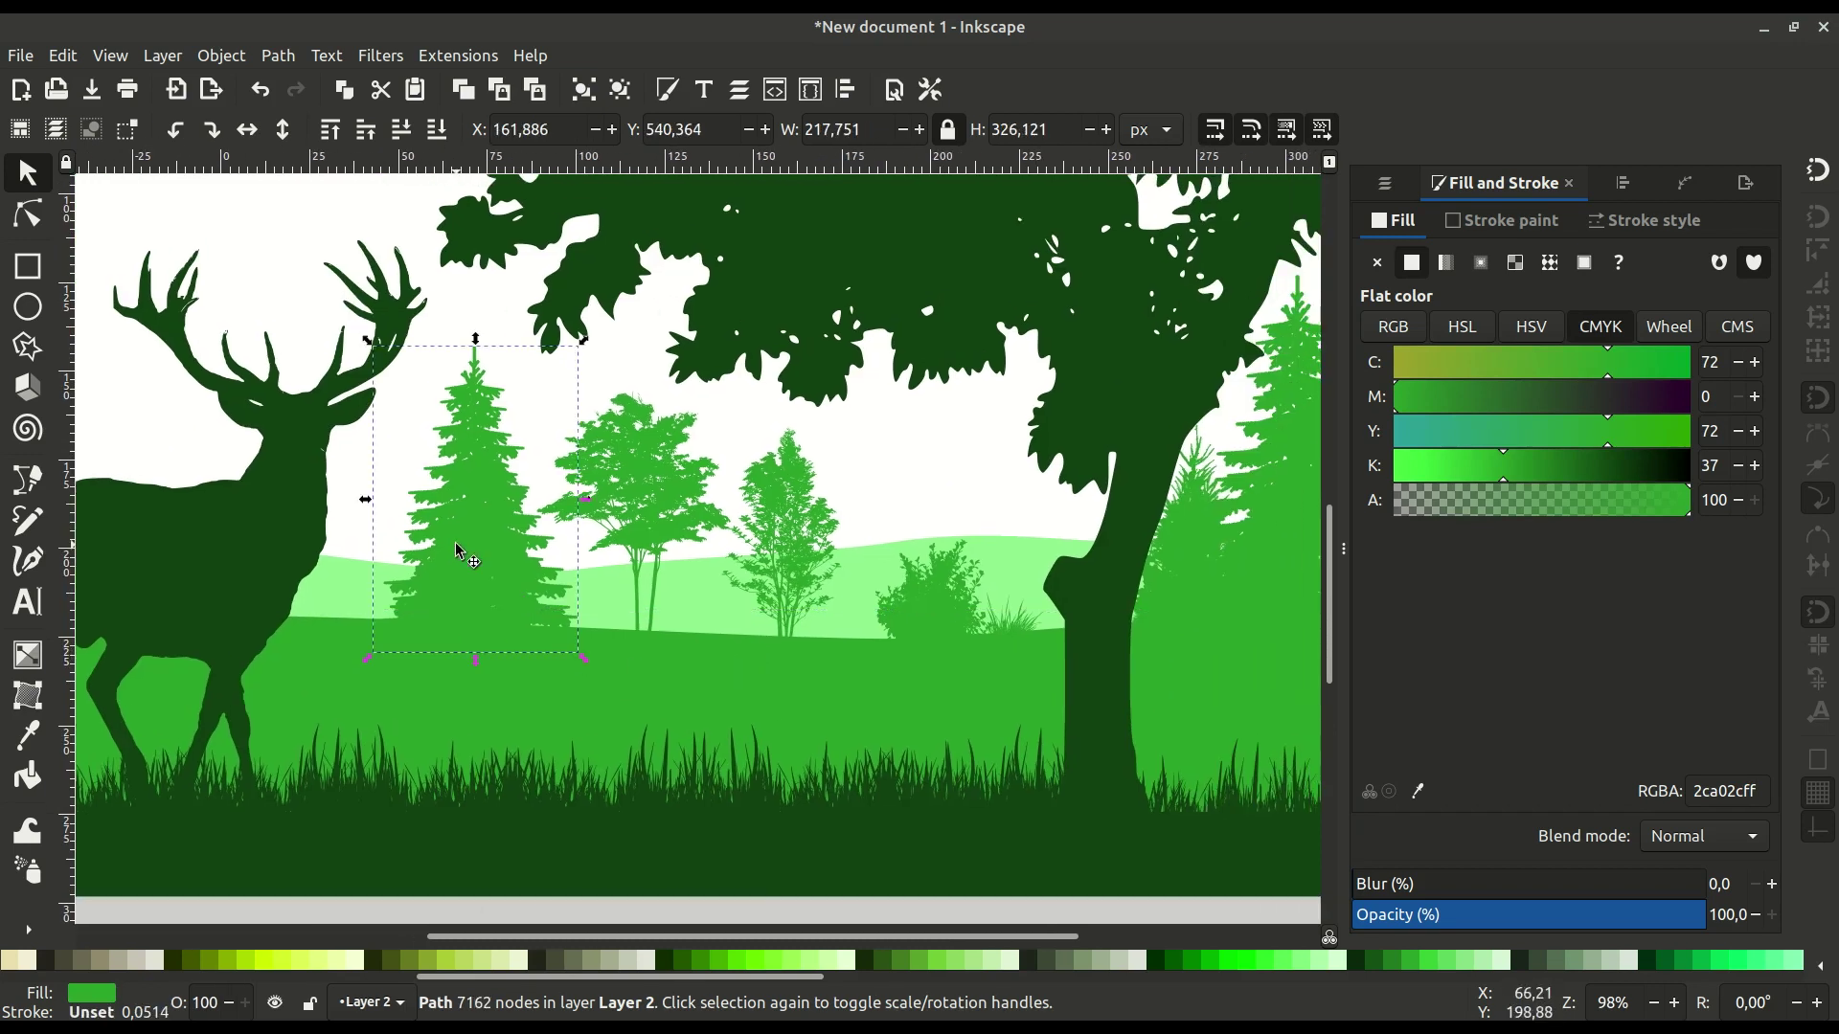
pyautogui.click(528, 545)
pyautogui.moveTo(585, 341); pyautogui.dragTo(488, 493)
pyautogui.moveTo(460, 575); pyautogui.dragTo(967, 470)
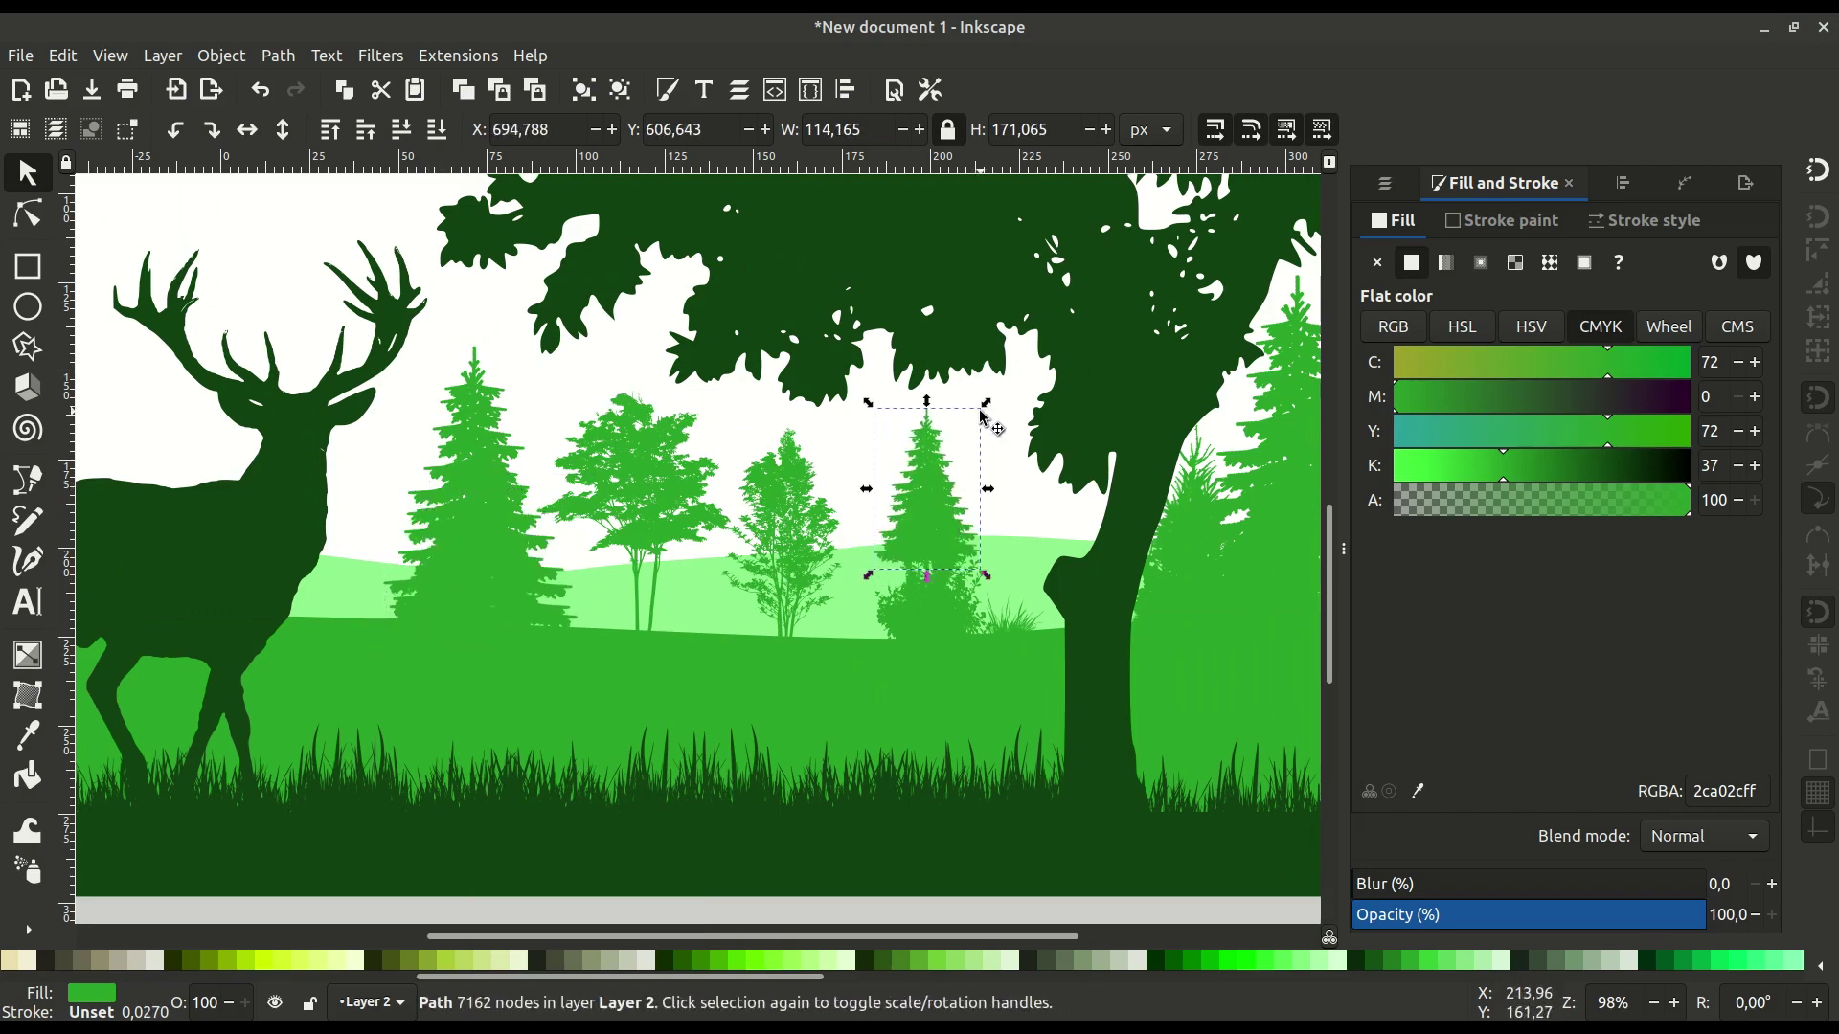
# Shrink the pine copy further onto the light hill's ridge and fill it with the light green sampled from the hill.
pyautogui.moveTo(986, 403); pyautogui.dragTo(967, 448)
pyautogui.moveTo(918, 536); pyautogui.dragTo(992, 515)
pyautogui.click(1418, 793)
pyautogui.click(1020, 580)
# Place a reduced copy of the pine behind the right trunk, about 66 px wide, beside the deer and fill it with the hill's sampled light green.
pyautogui.click(1192, 525)
pyautogui.rightClick(1191, 525)
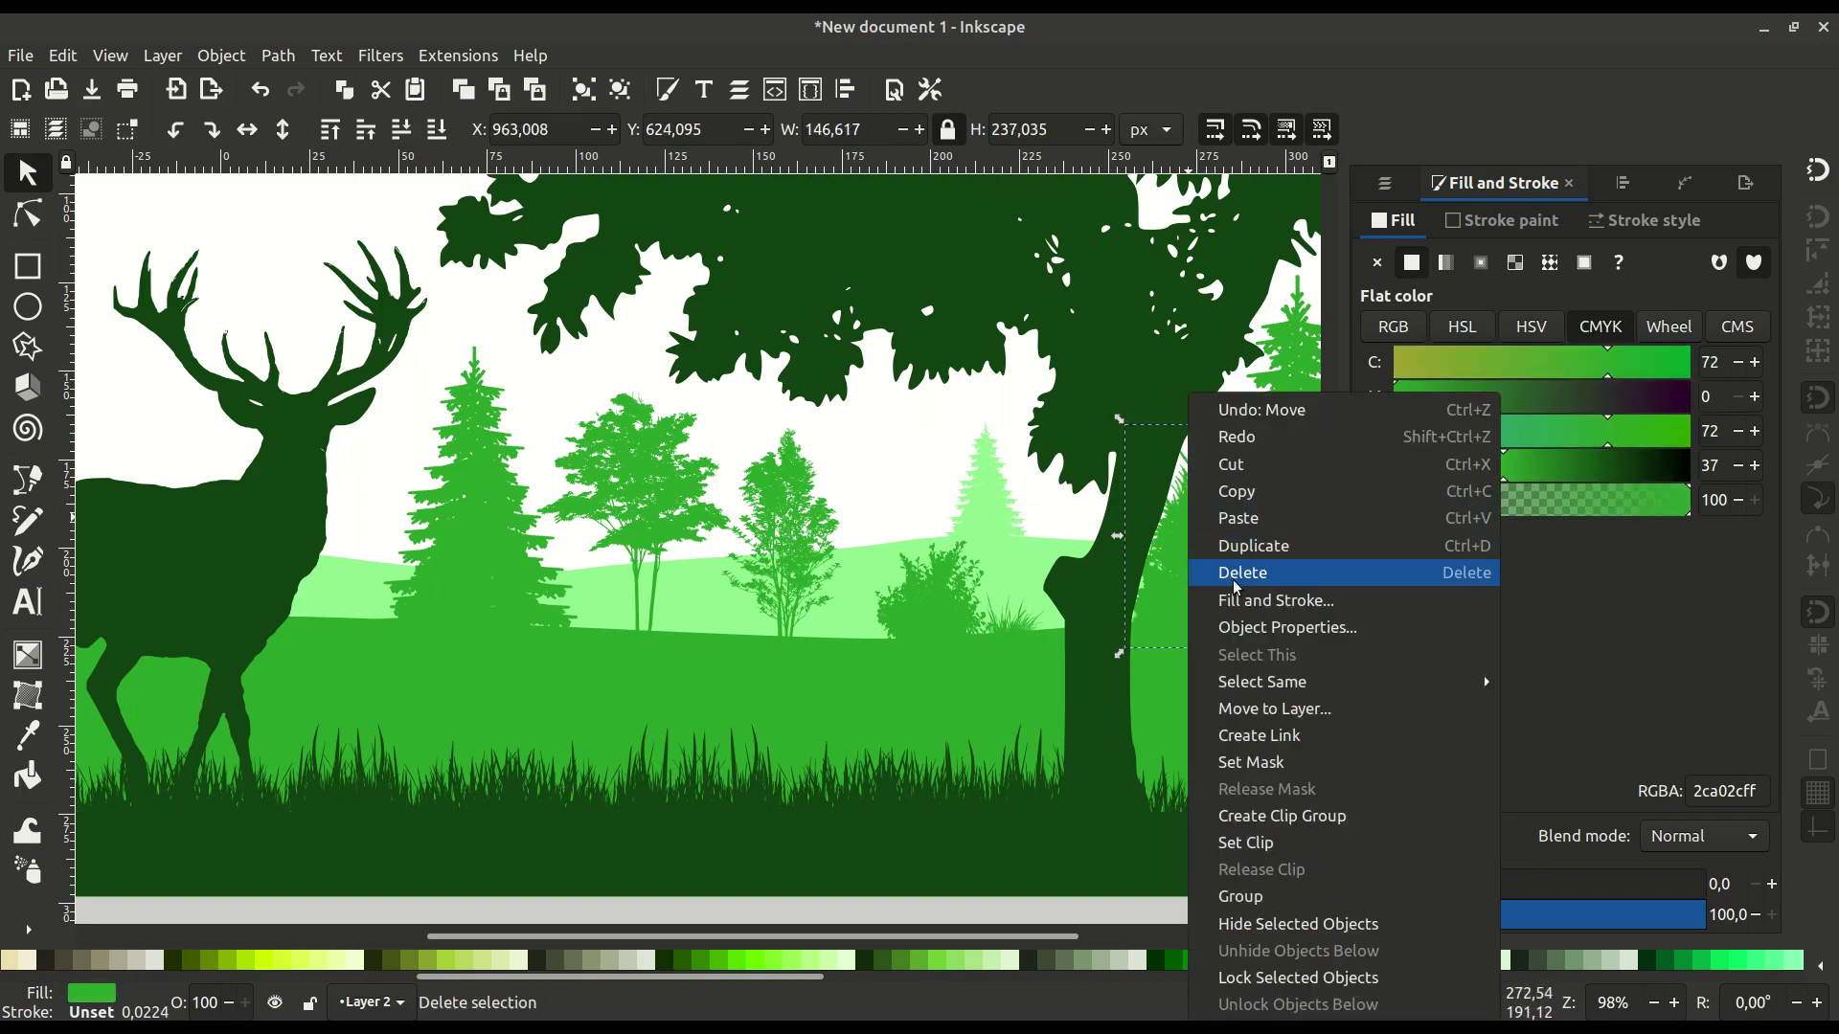
pyautogui.click(1236, 542)
pyautogui.moveTo(1100, 522); pyautogui.dragTo(828, 488)
pyautogui.moveTo(996, 385); pyautogui.dragTo(920, 505)
pyautogui.moveTo(892, 590); pyautogui.dragTo(371, 553)
pyautogui.click(1421, 790)
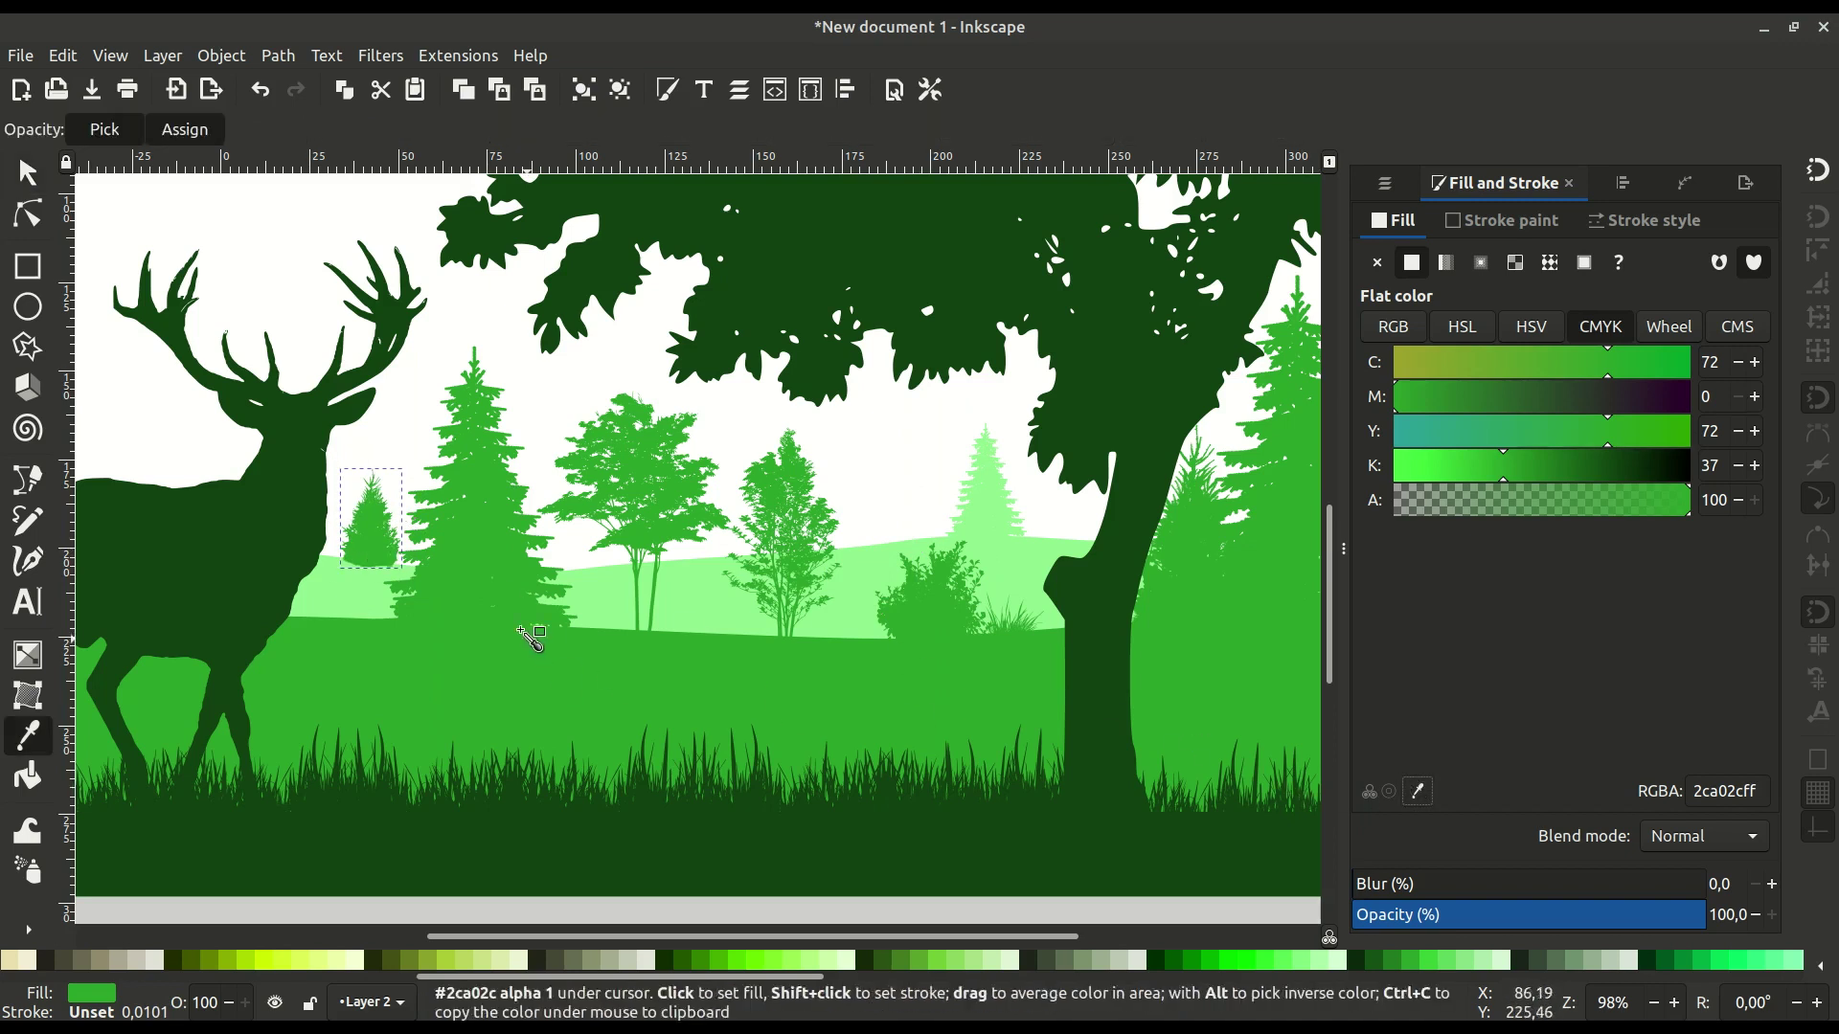
pyautogui.click(571, 614)
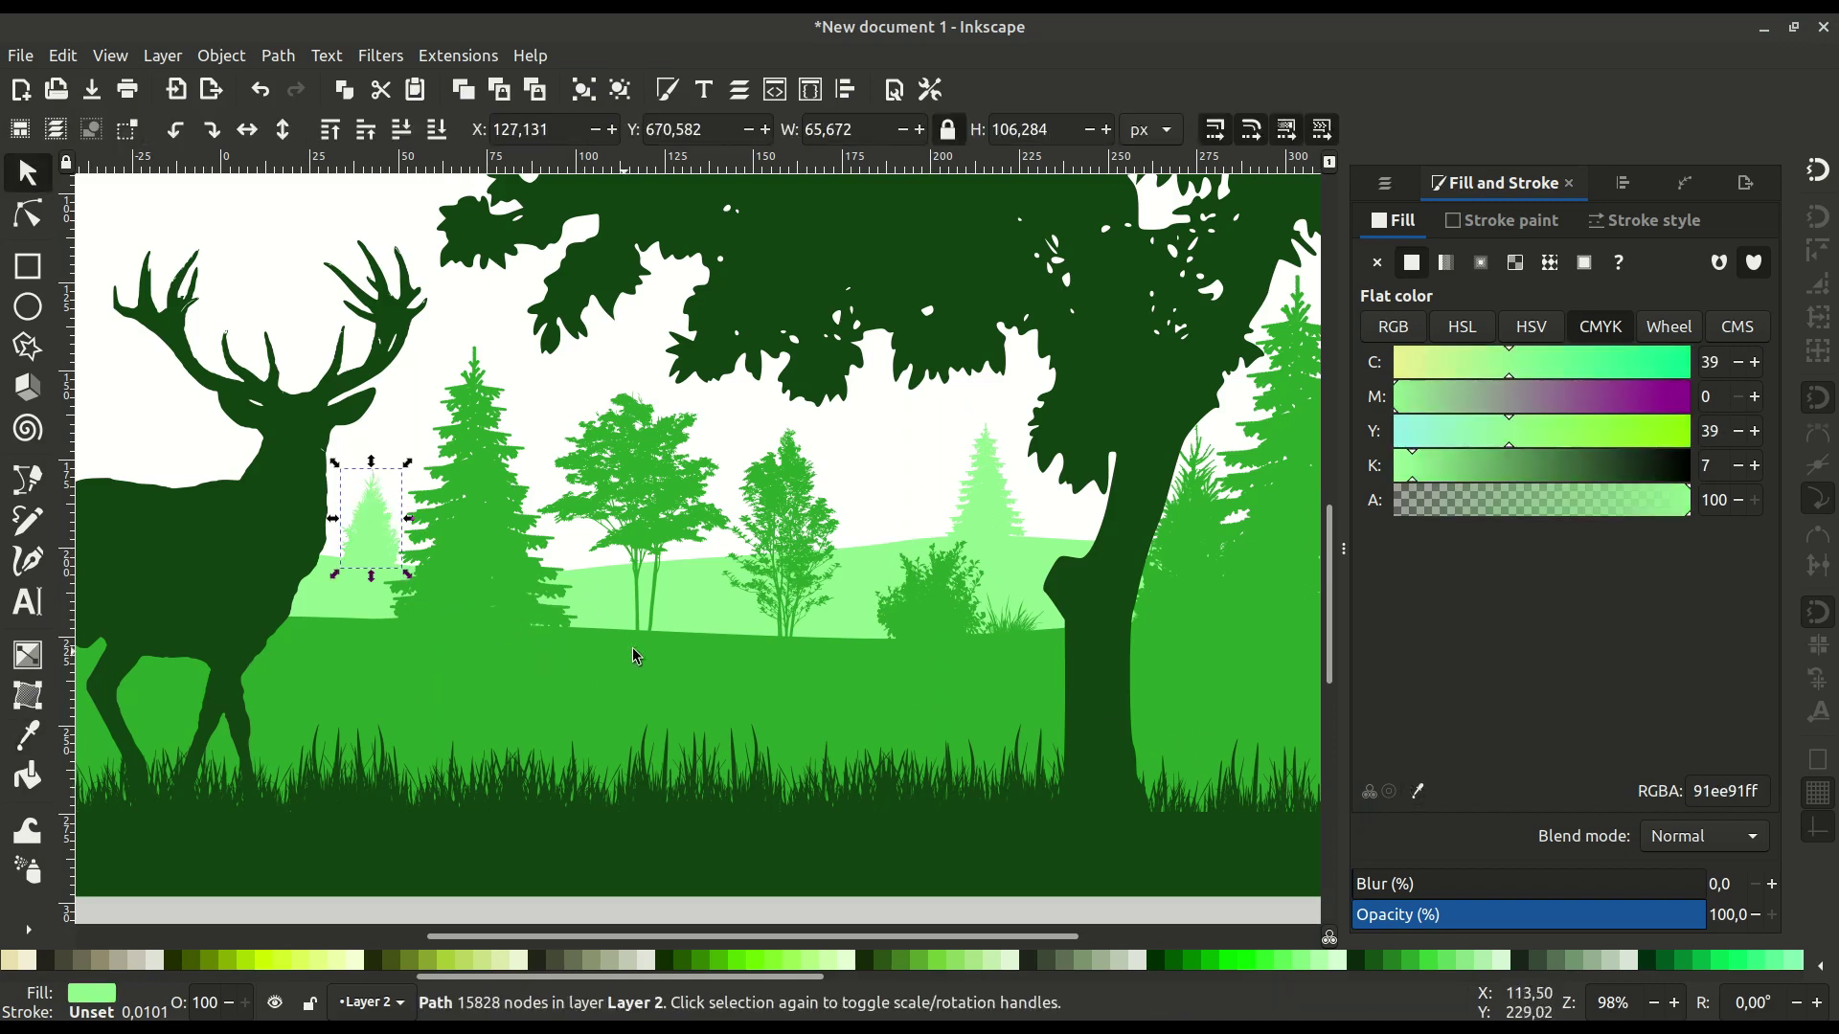
# Duplicate the slender leafy tree at the page's left edge, move the copy between the large trunk and the deer and shrink it.
pyautogui.hscroll(-15, 767, 646)
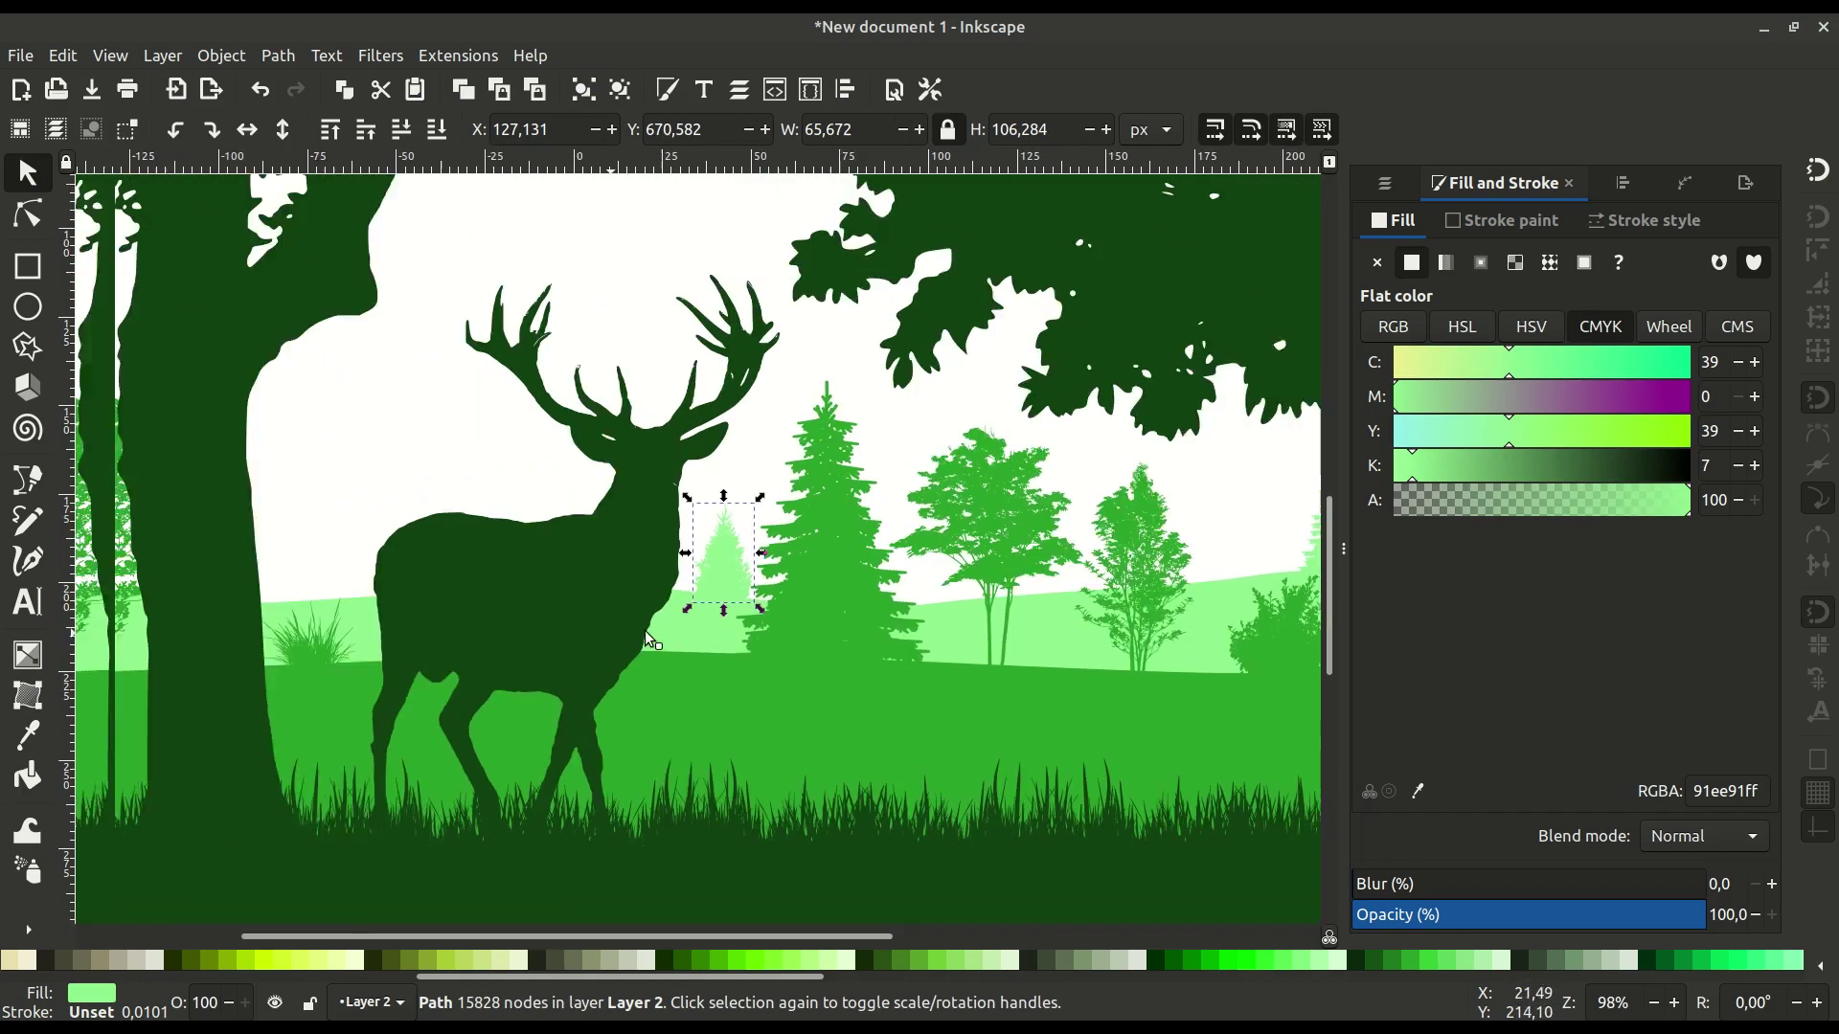
pyautogui.click(341, 505)
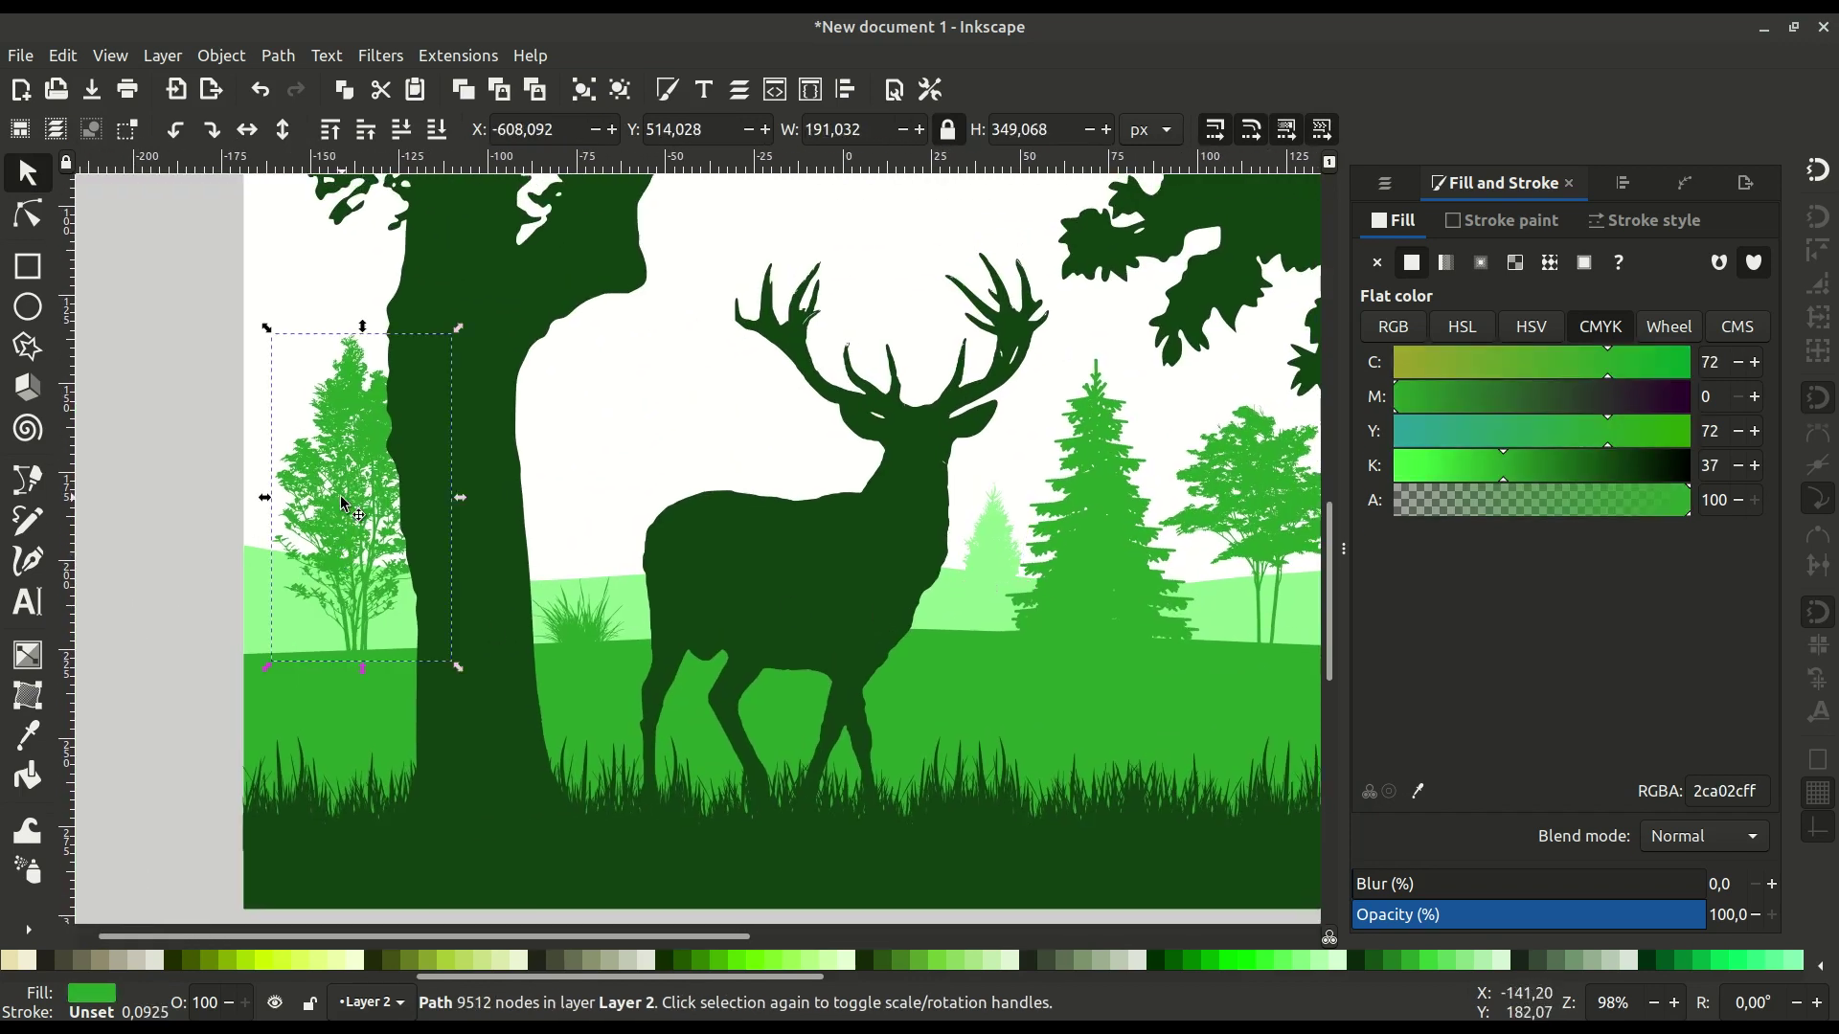
pyautogui.rightClick(360, 500)
pyautogui.click(386, 539)
pyautogui.moveTo(386, 533); pyautogui.dragTo(641, 526)
pyautogui.moveTo(713, 331); pyautogui.dragTo(613, 505)
# Set the leafy tree copy on the light hill's ridge at about 57 px wide and fill it with the sampled light green.
pyautogui.scroll(1, 571, 581)
pyautogui.moveTo(571, 581); pyautogui.dragTo(593, 462)
pyautogui.moveTo(659, 370); pyautogui.dragTo(574, 544)
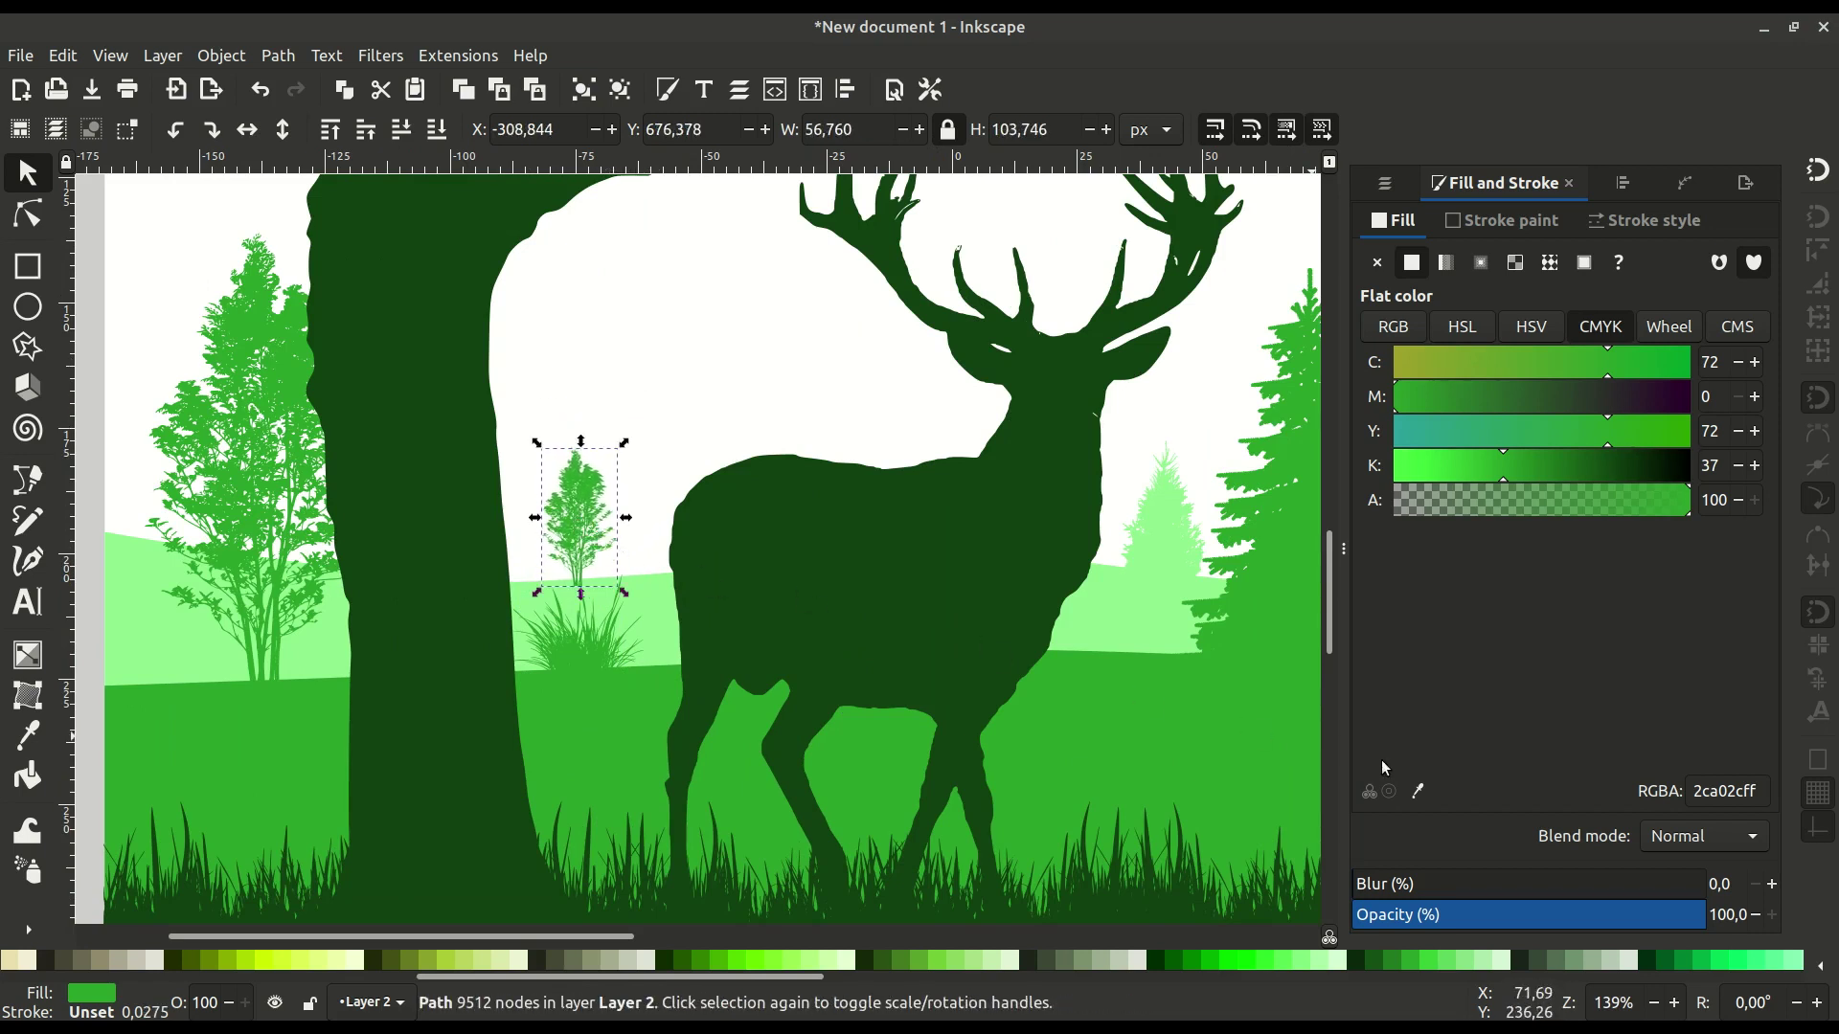
pyautogui.click(1418, 792)
pyautogui.click(1135, 640)
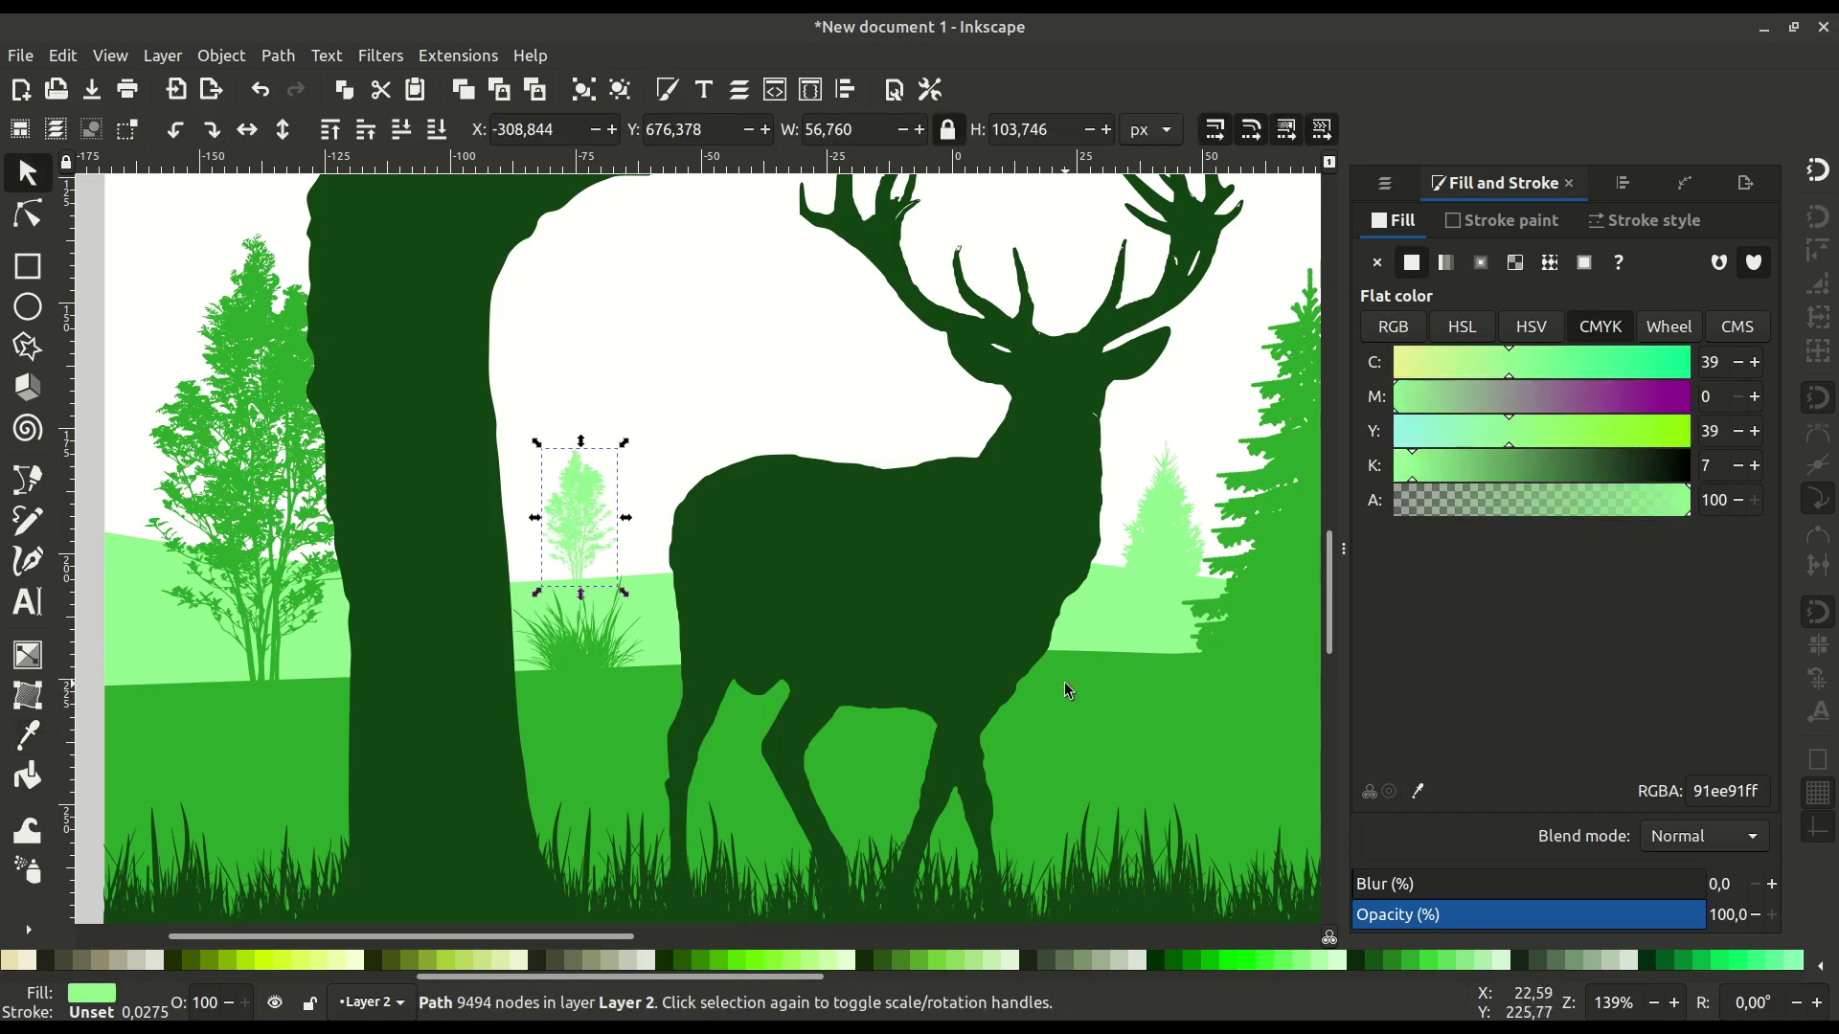
# Duplicate the dark foreground grass strip below the deer and move the copy up to the edge of the mid-green ground.
pyautogui.scroll(-3, 618, 618)
pyautogui.hscroll(-1, 618, 617)
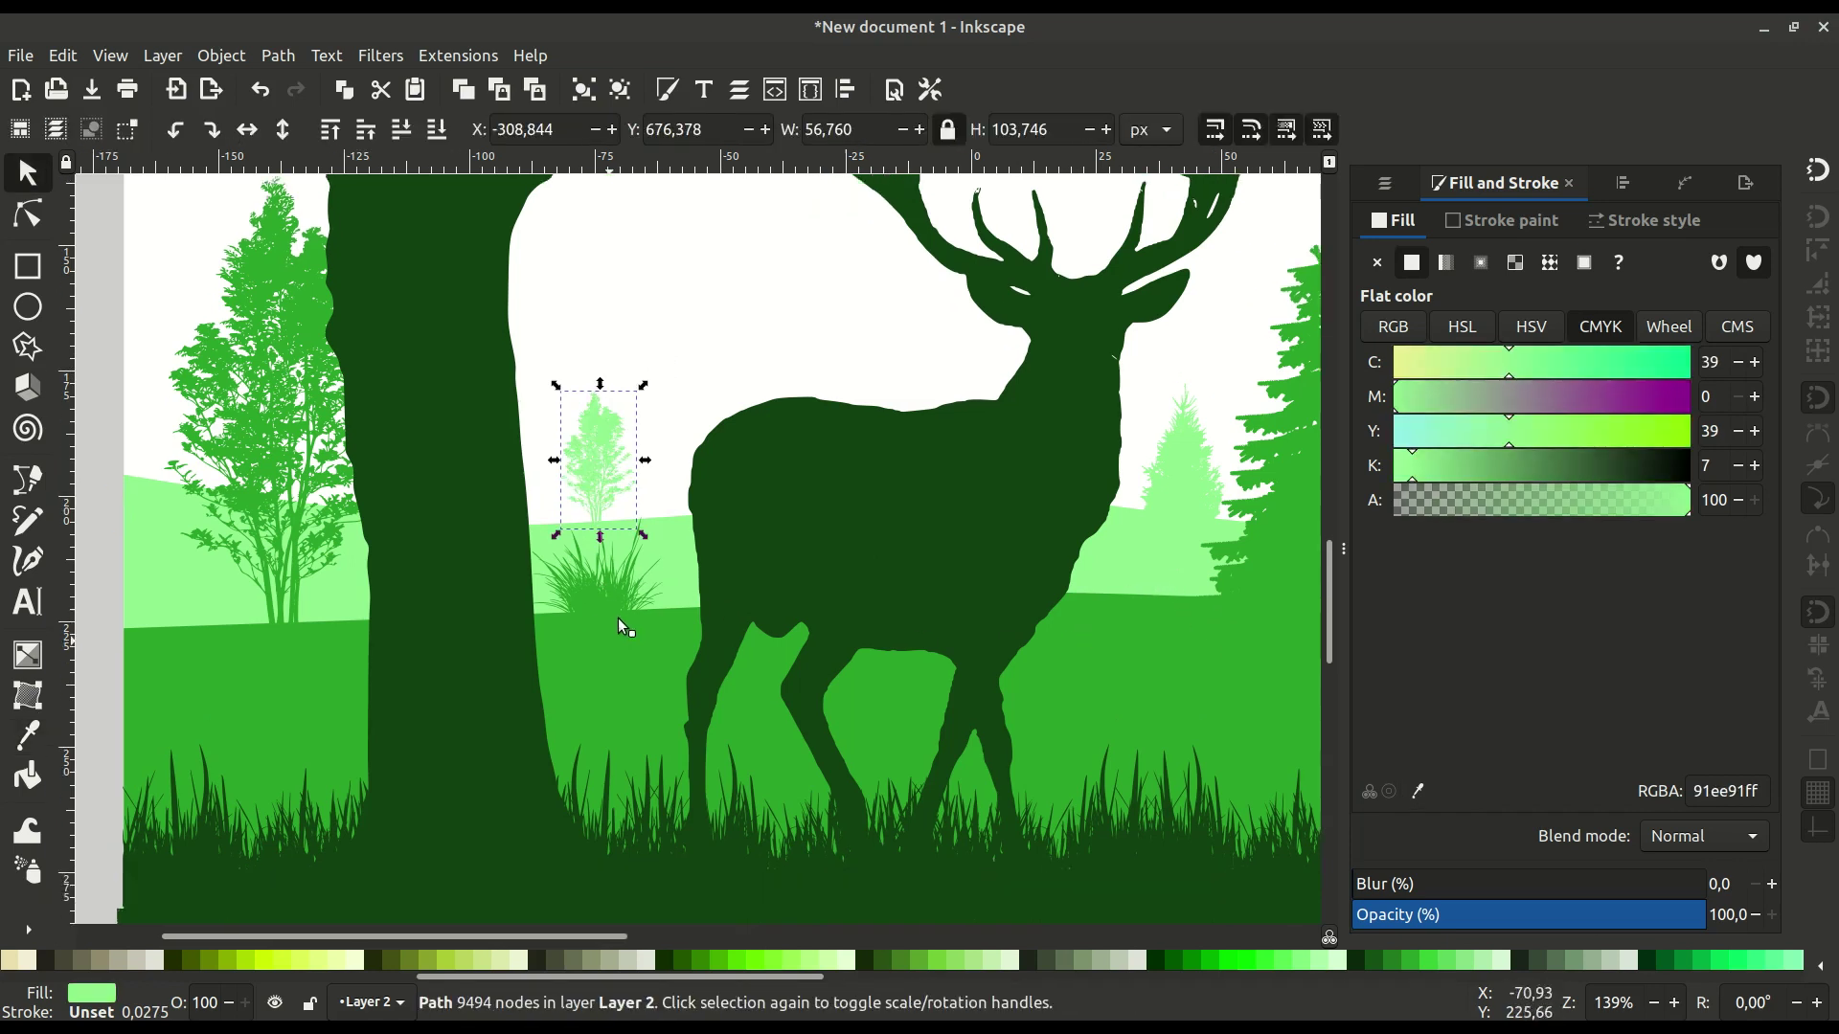
pyautogui.click(766, 807)
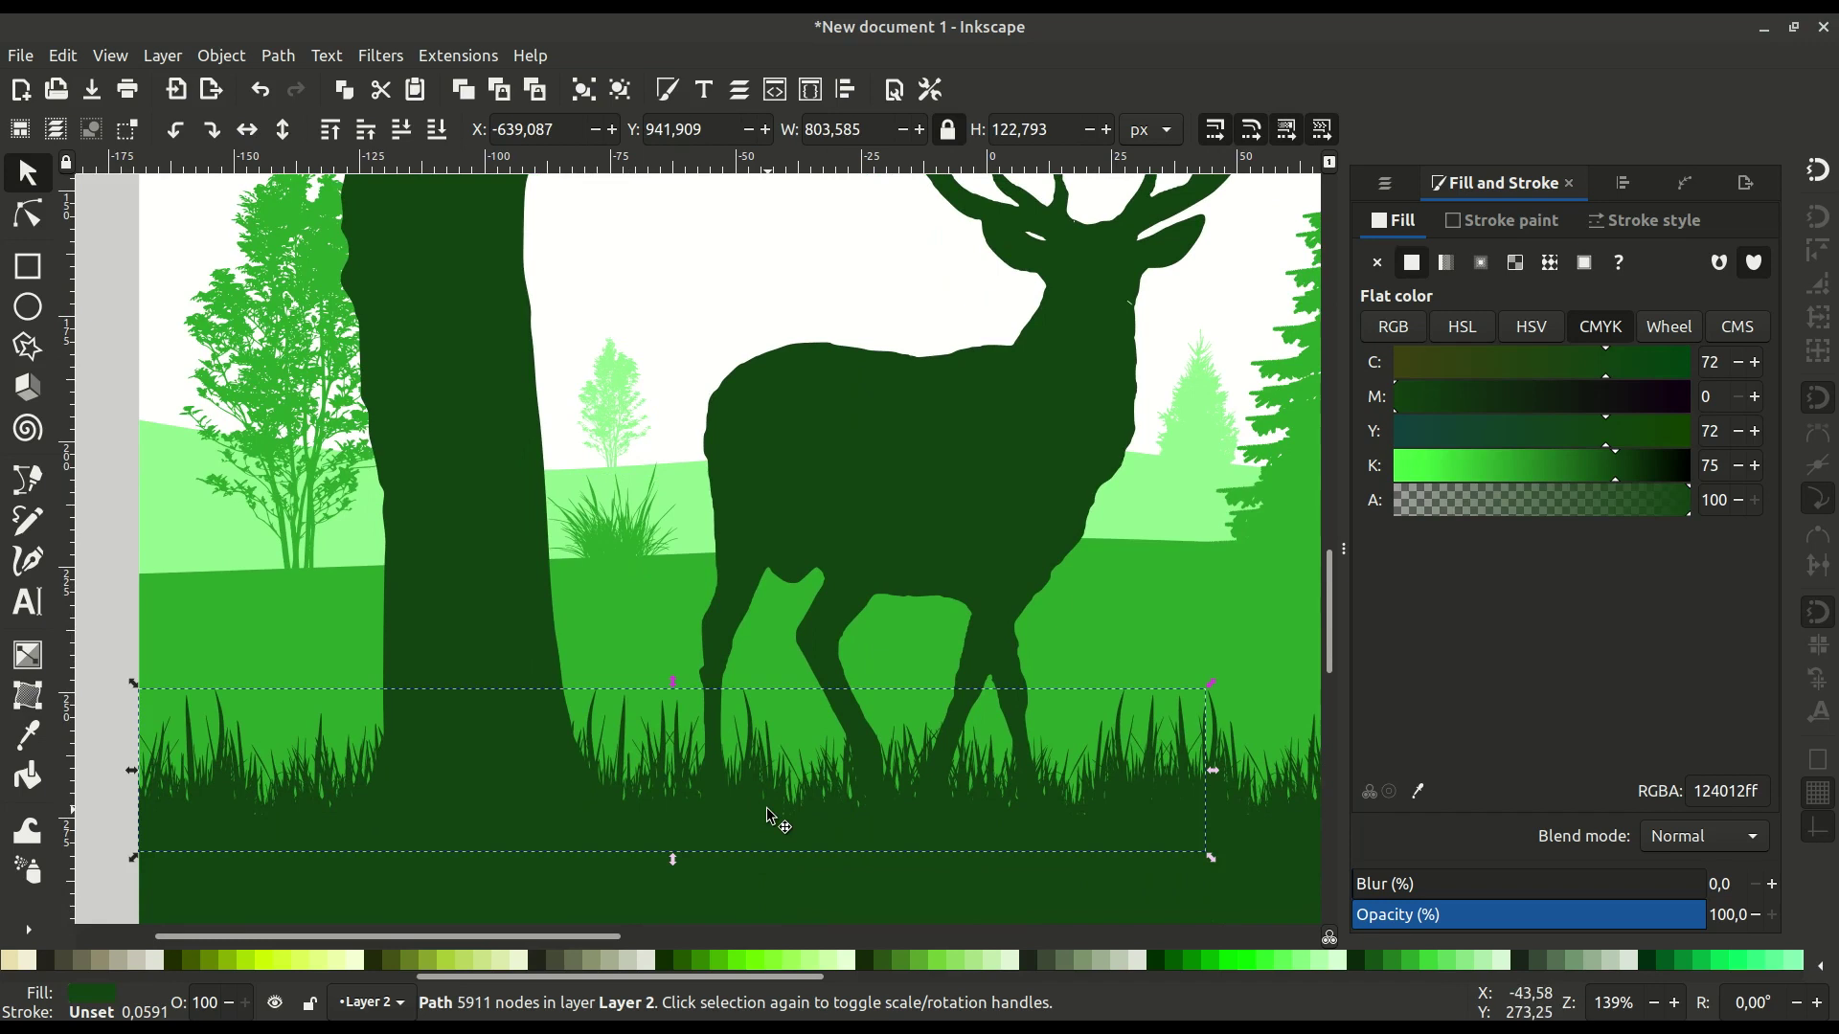
pyautogui.rightClick(766, 808)
pyautogui.click(859, 335)
pyautogui.moveTo(718, 854); pyautogui.dragTo(692, 595)
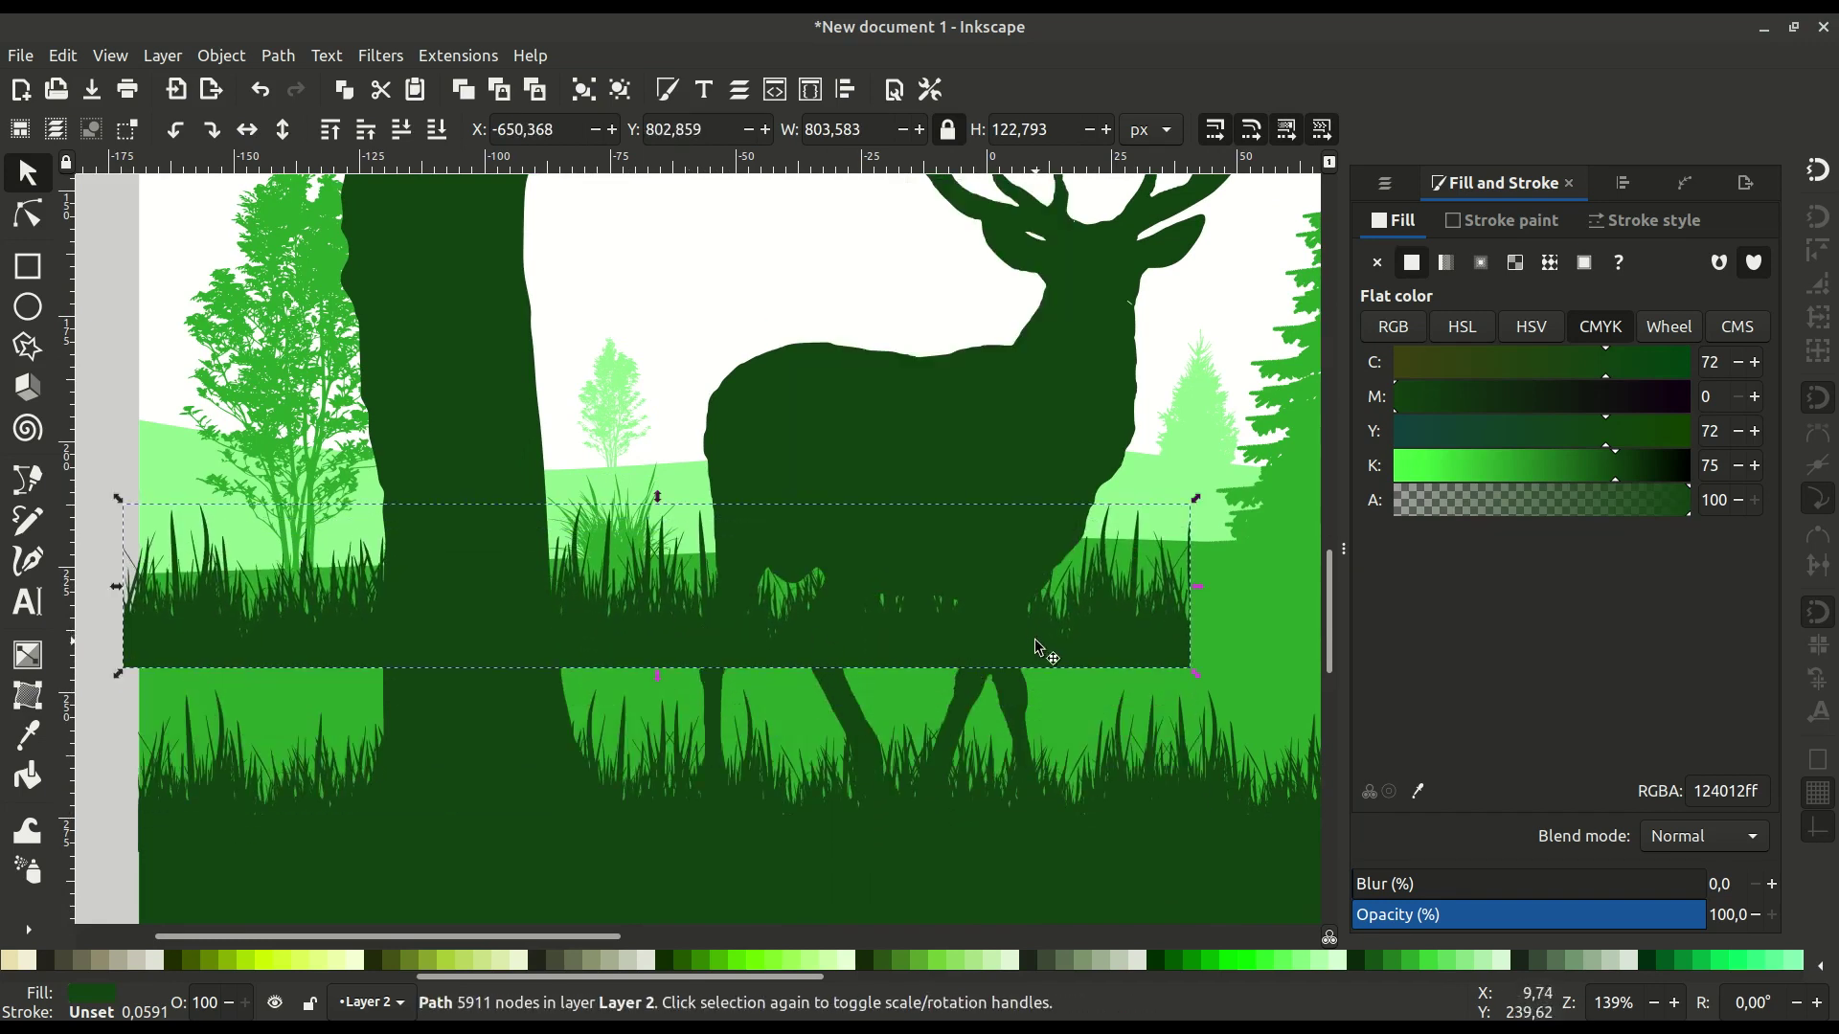
# Shrink the grass copy to about 352 px wide and align it with the page's left edge along the mid-green ground line.
pyautogui.moveTo(1184, 517); pyautogui.dragTo(890, 586)
pyautogui.hscroll(-3, 431, 632)
pyautogui.moveTo(429, 638); pyautogui.dragTo(447, 561)
pyautogui.moveTo(806, 486); pyautogui.dragTo(678, 551)
# Fill the small grass strip with the green sampled from the middle ground and lower it behind the large trunk.
pyautogui.click(1419, 794)
pyautogui.click(764, 609)
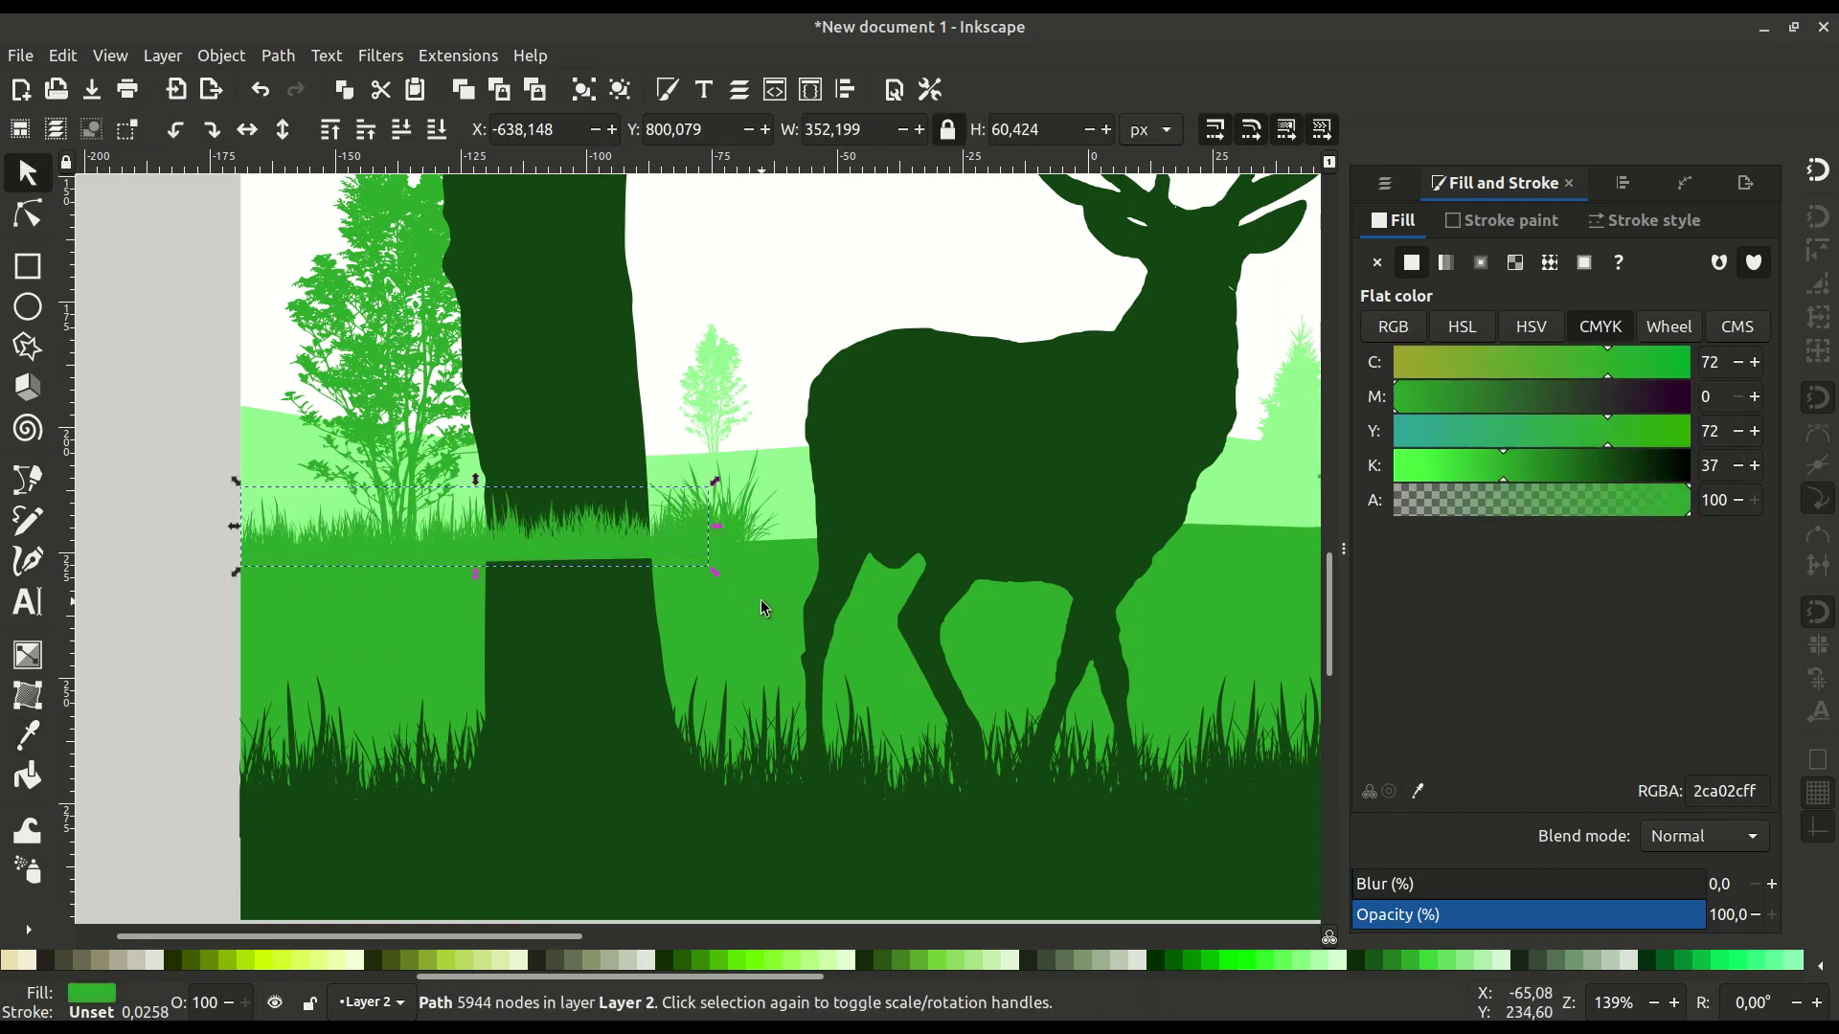
pyautogui.click(404, 136)
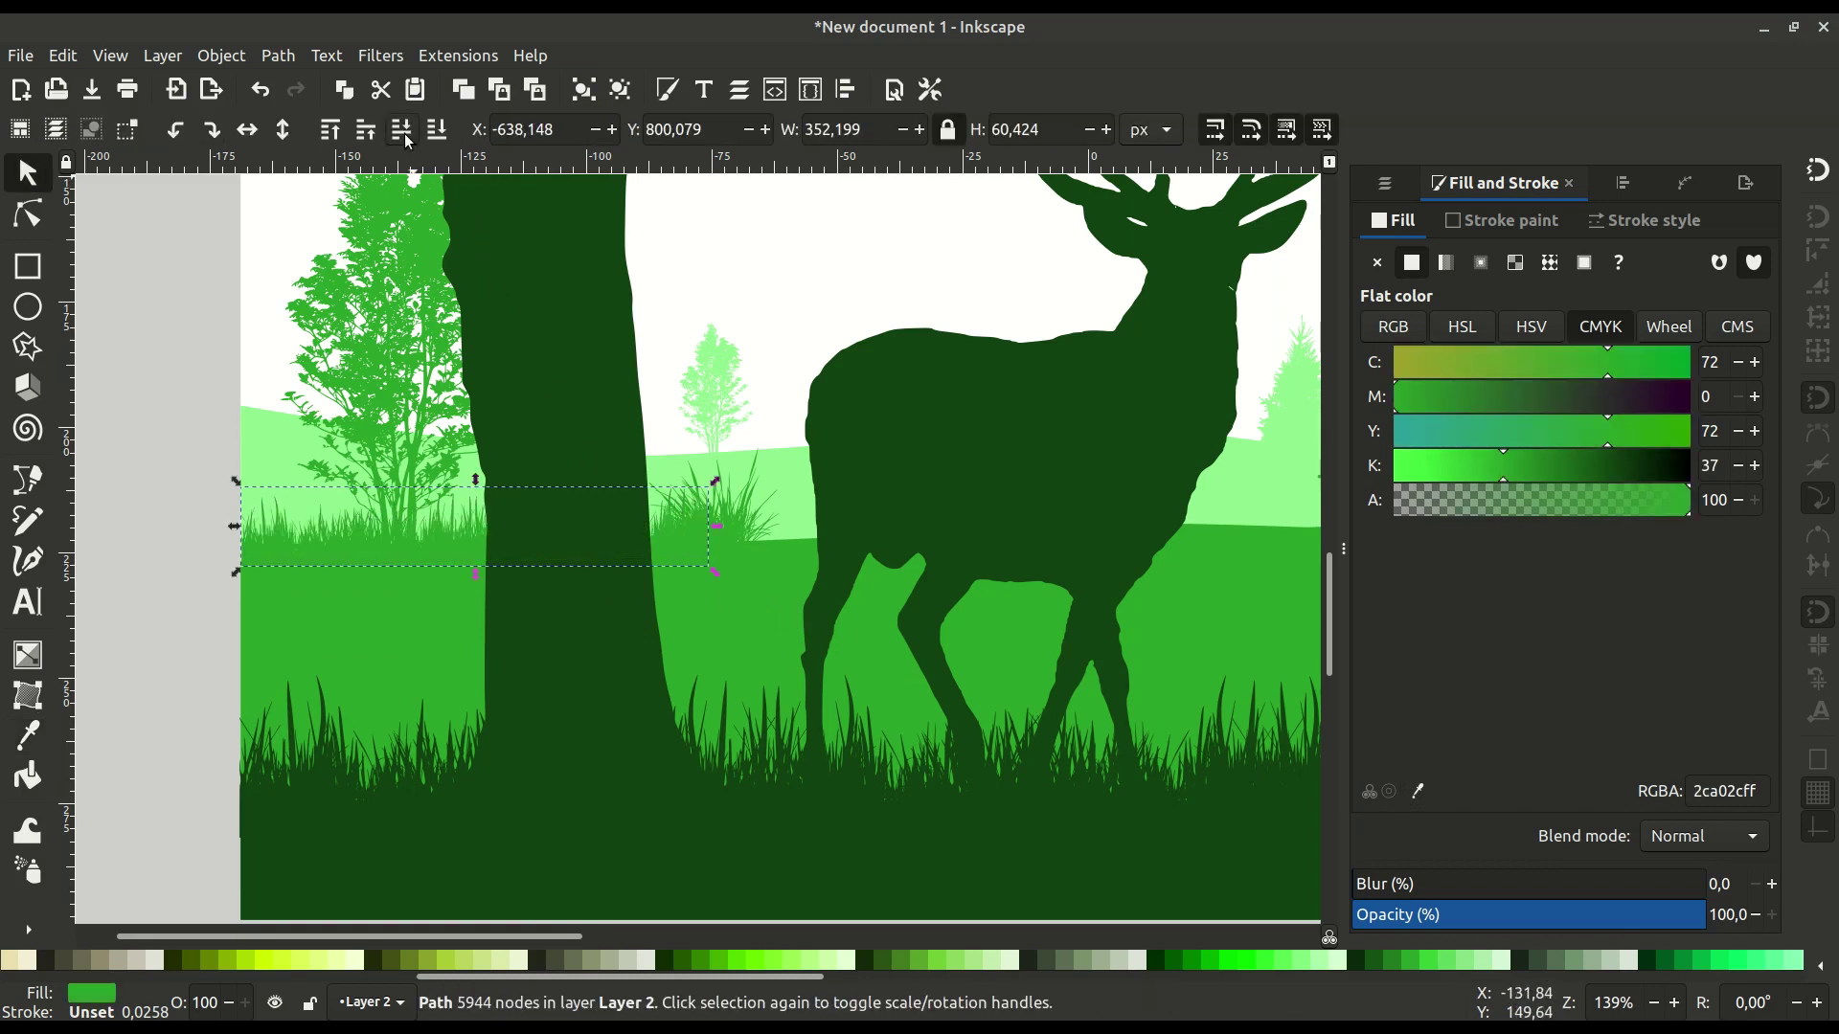
# Duplicate the mid-green grass strip, place the copy along the ground edge across the deer's body and lower it behind the deer.
pyautogui.rightClick(345, 542)
pyautogui.click(414, 545)
pyautogui.moveTo(387, 530); pyautogui.dragTo(883, 512)
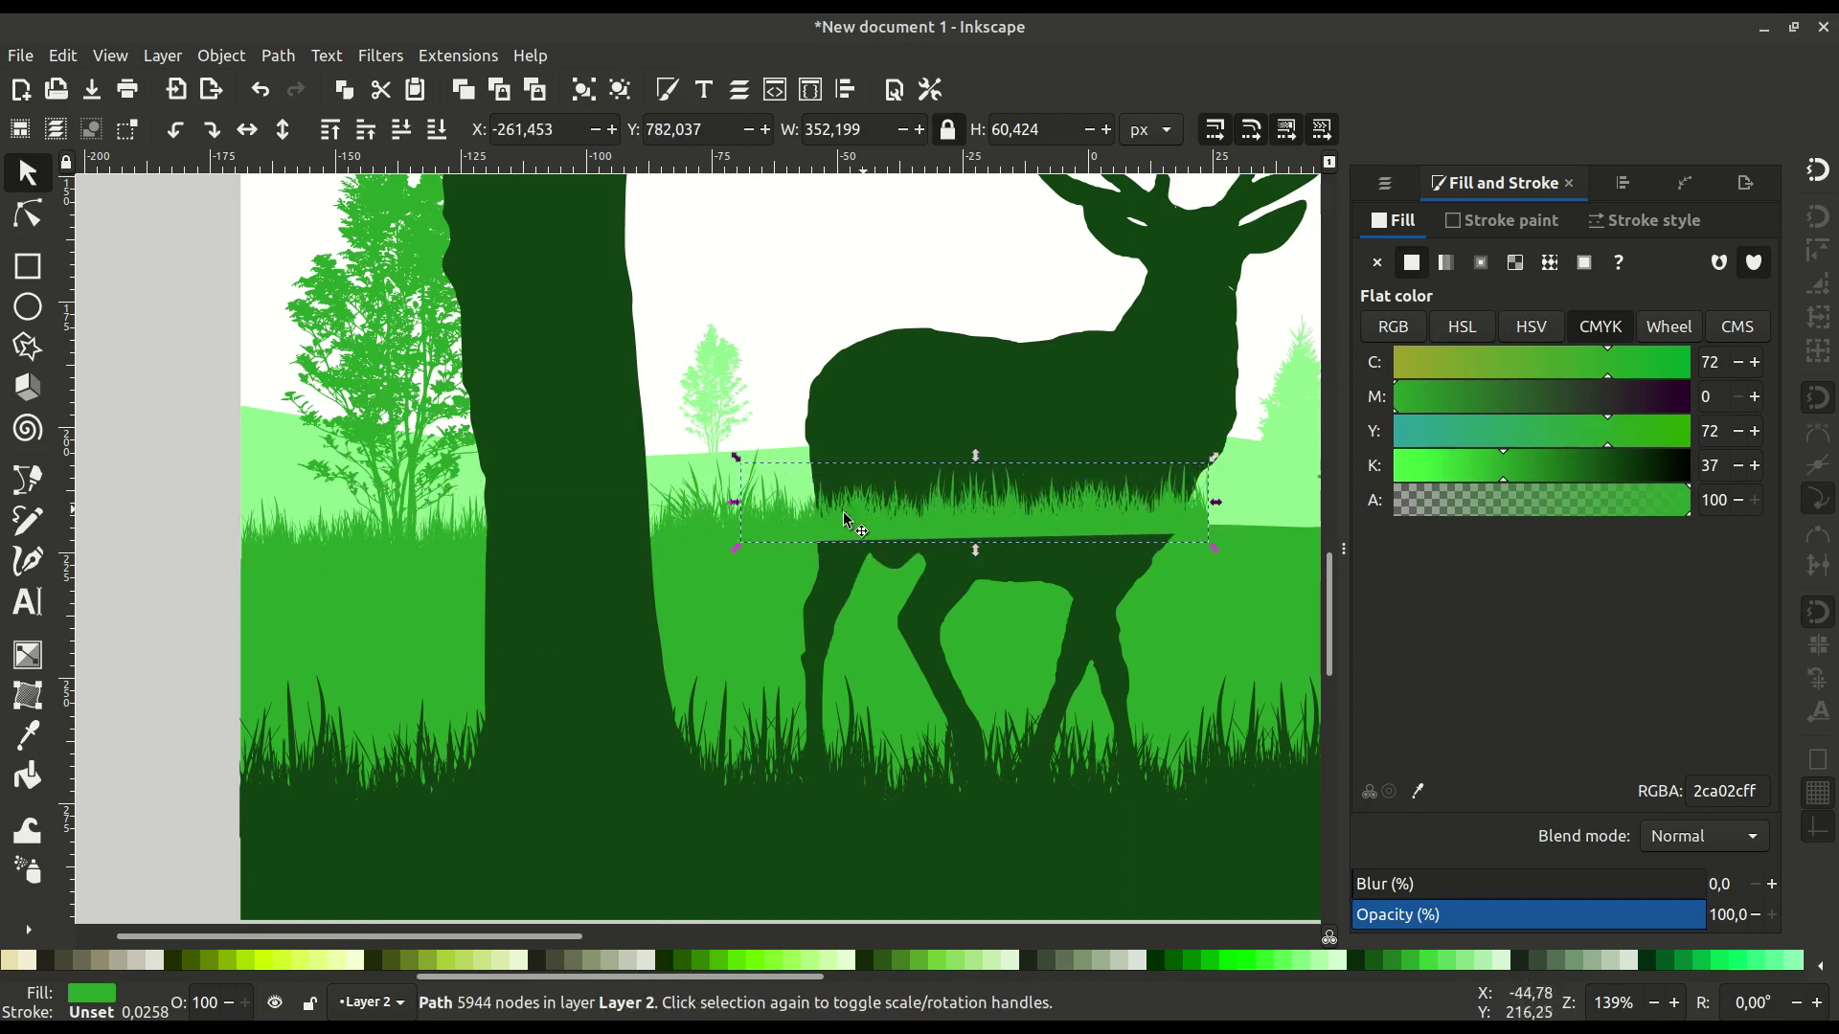
pyautogui.moveTo(787, 441); pyautogui.dragTo(796, 434)
pyautogui.moveTo(731, 485); pyautogui.dragTo(730, 478)
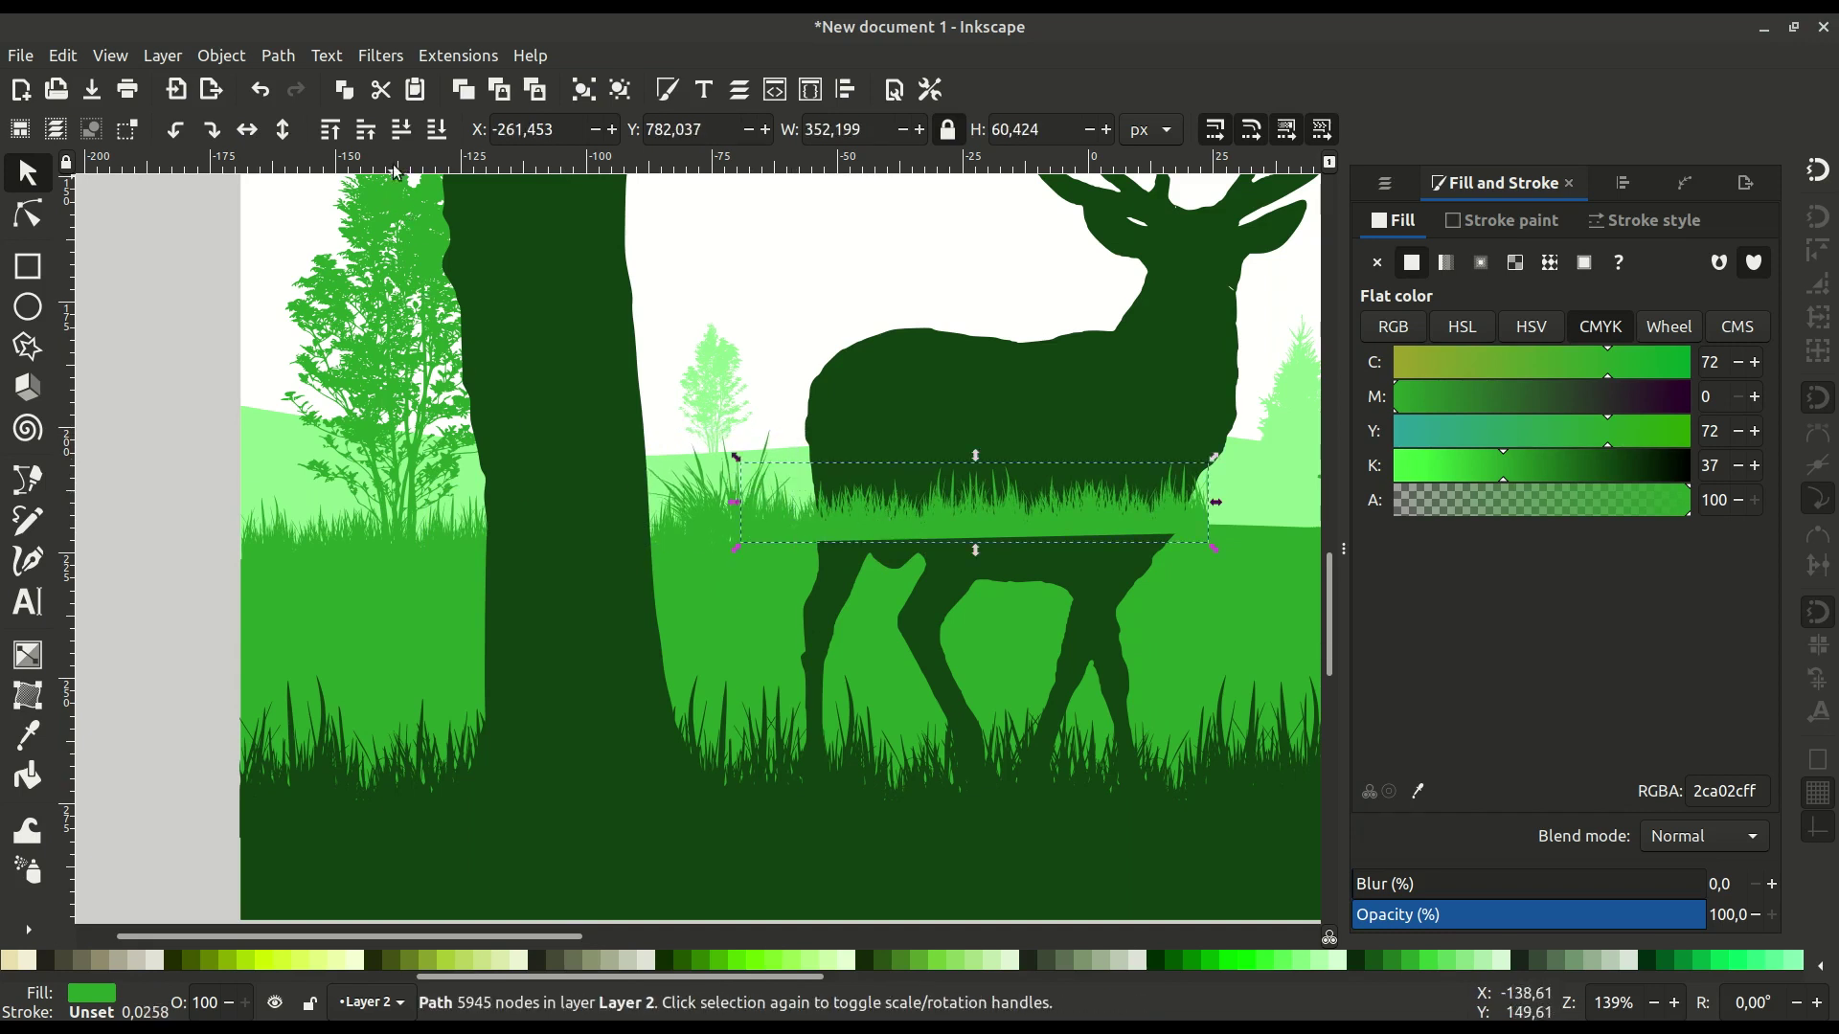
pyautogui.click(401, 130)
# Duplicate the grass strip again, move the copy in front of the large pine and tilt it slightly to follow the ground's slope.
pyautogui.hscroll(8, 707, 525)
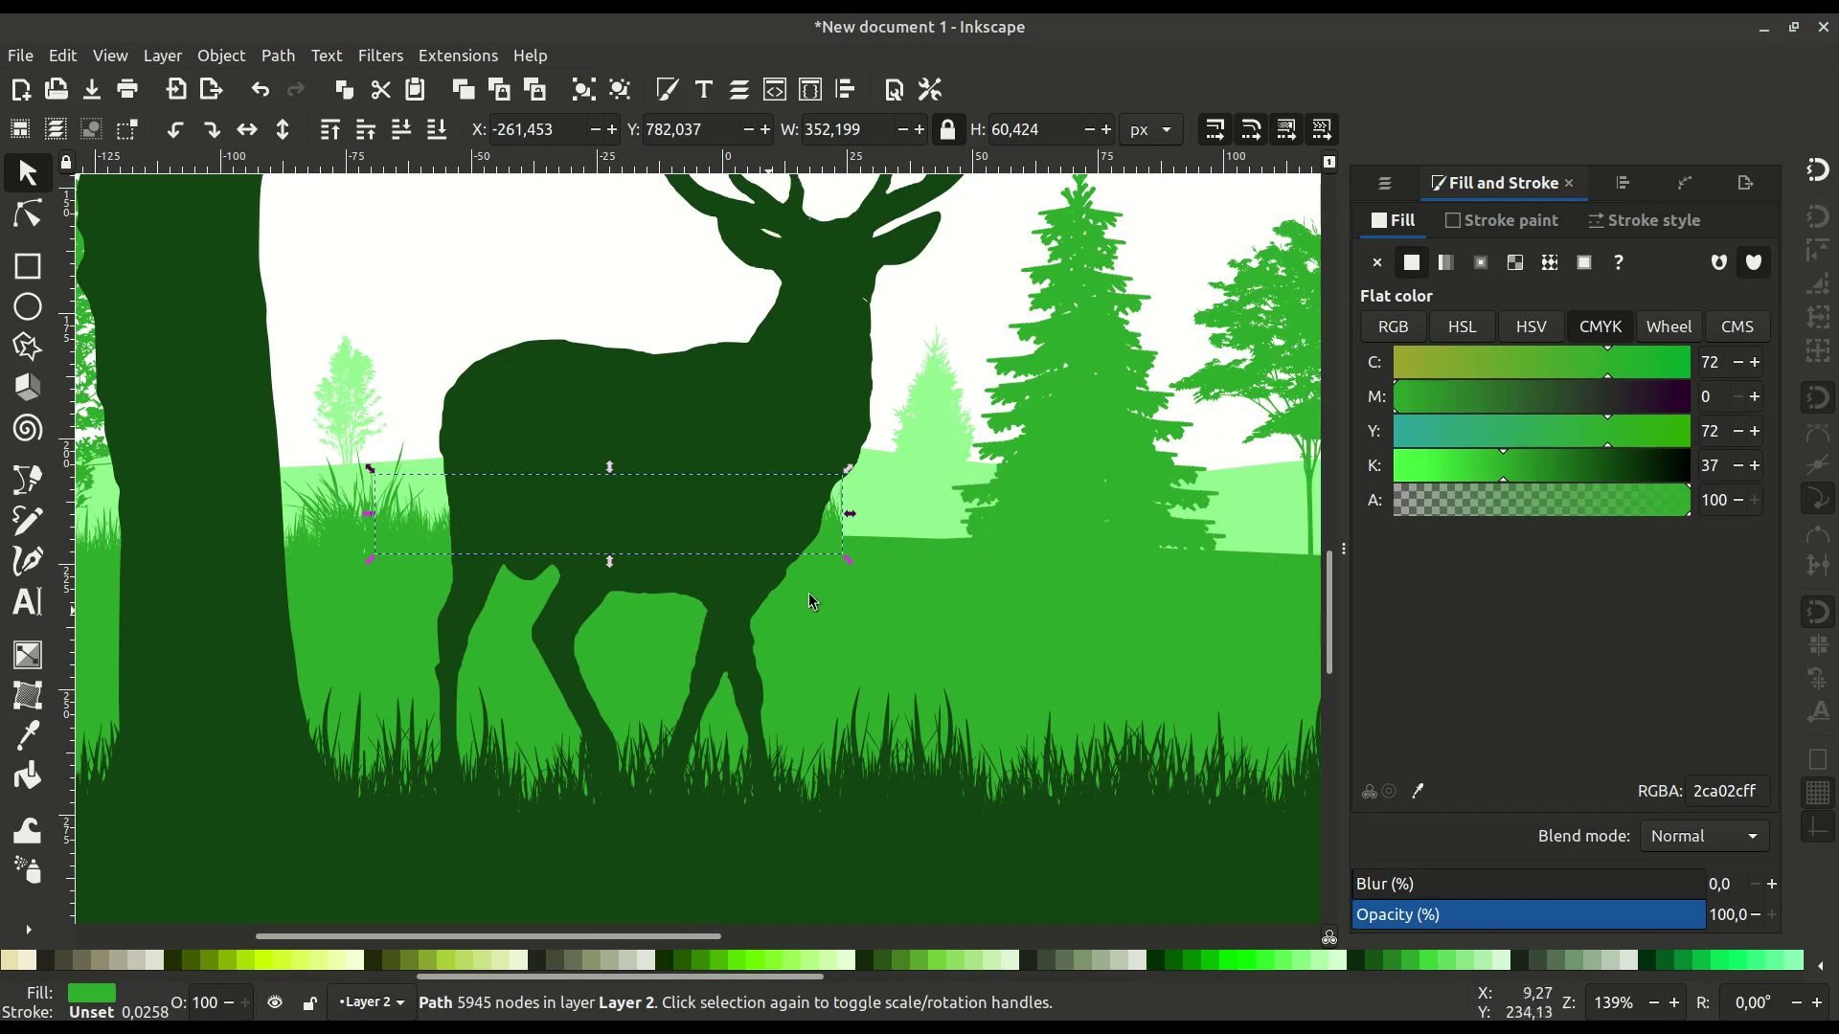
pyautogui.rightClick(833, 544)
pyautogui.click(891, 539)
pyautogui.moveTo(807, 538); pyautogui.dragTo(1127, 521)
pyautogui.moveTo(1127, 520); pyautogui.dragTo(784, 518)
pyautogui.moveTo(900, 453); pyautogui.dragTo(906, 468)
pyautogui.moveTo(862, 524)
pyautogui.mouseDown()
pyautogui.moveTo(932, 571)
pyautogui.moveTo(884, 549)
pyautogui.mouseUp()
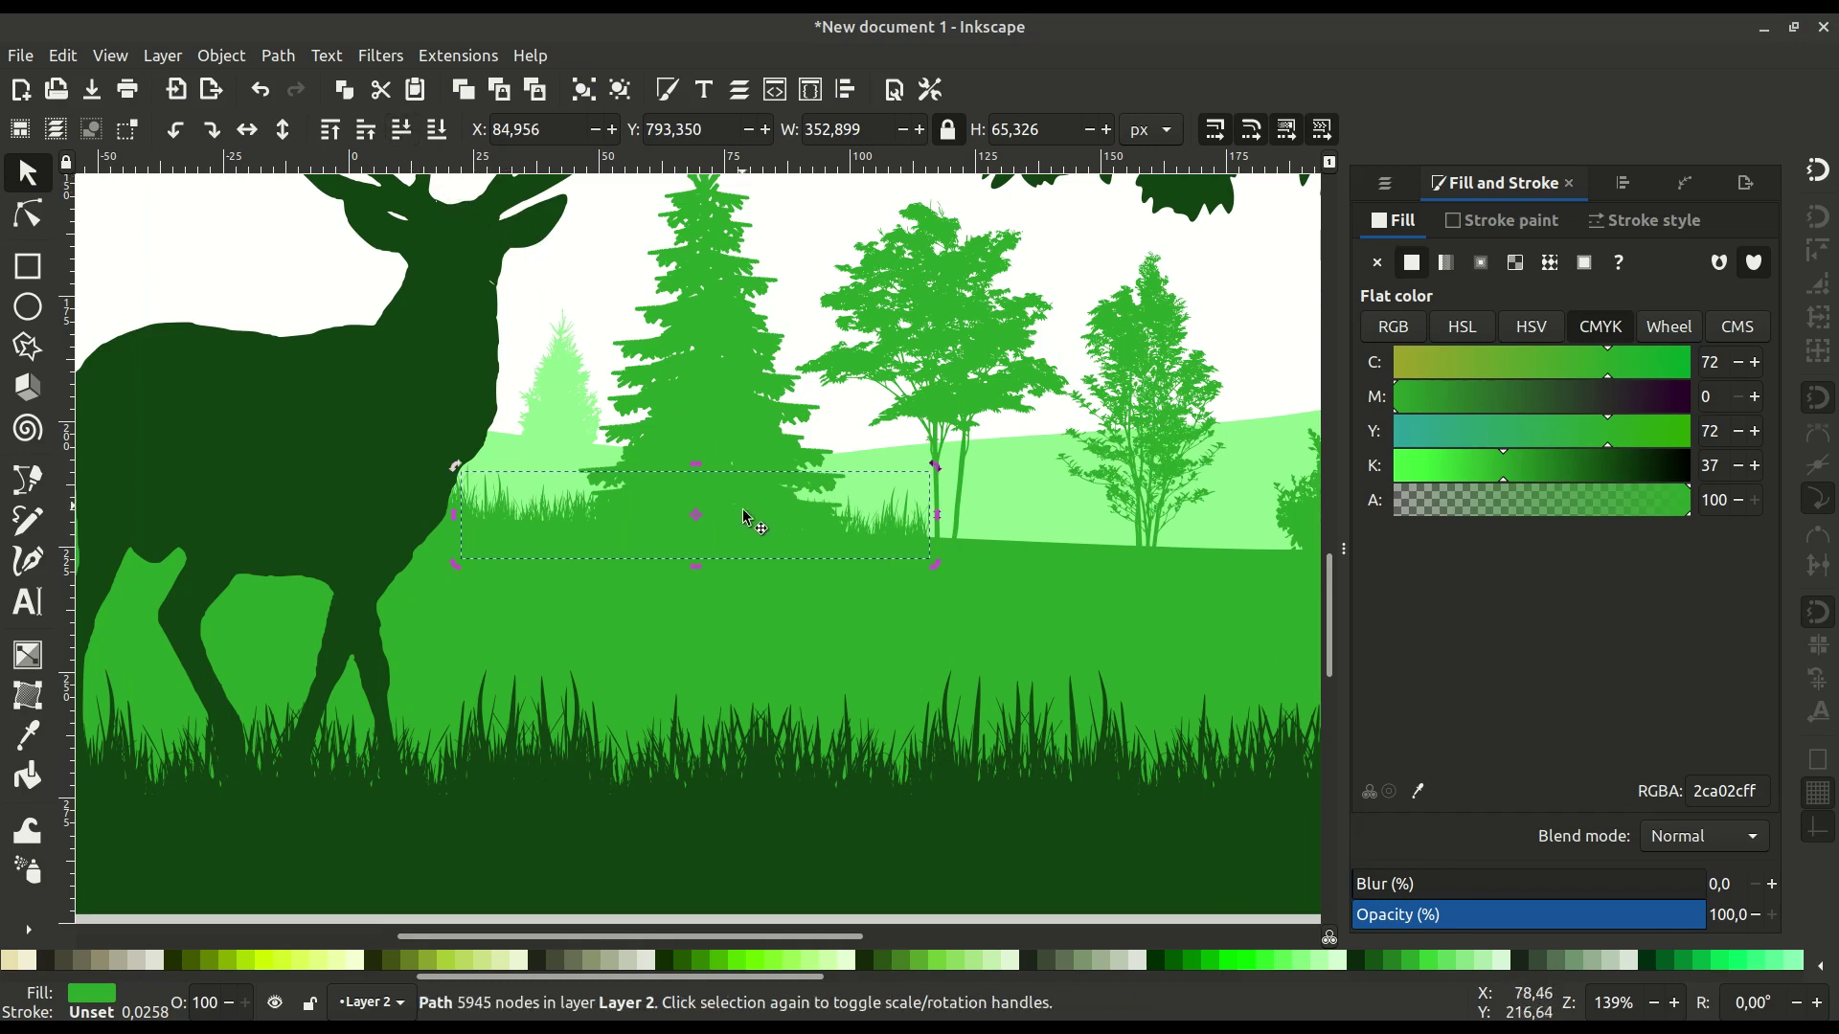
# Duplicate the mid-green grass strip and place the copy along the ground edge between the large pine and the bush.
pyautogui.rightClick(869, 533)
pyautogui.click(886, 542)
pyautogui.moveTo(802, 530); pyautogui.dragTo(1083, 544)
pyautogui.moveTo(1047, 566); pyautogui.dragTo(853, 501)
# Duplicate the grass strip across the large right trunk's base, tilt the copy slightly to follow the ground and lower it behind the trunk.
pyautogui.rightClick(448, 505)
pyautogui.click(508, 538)
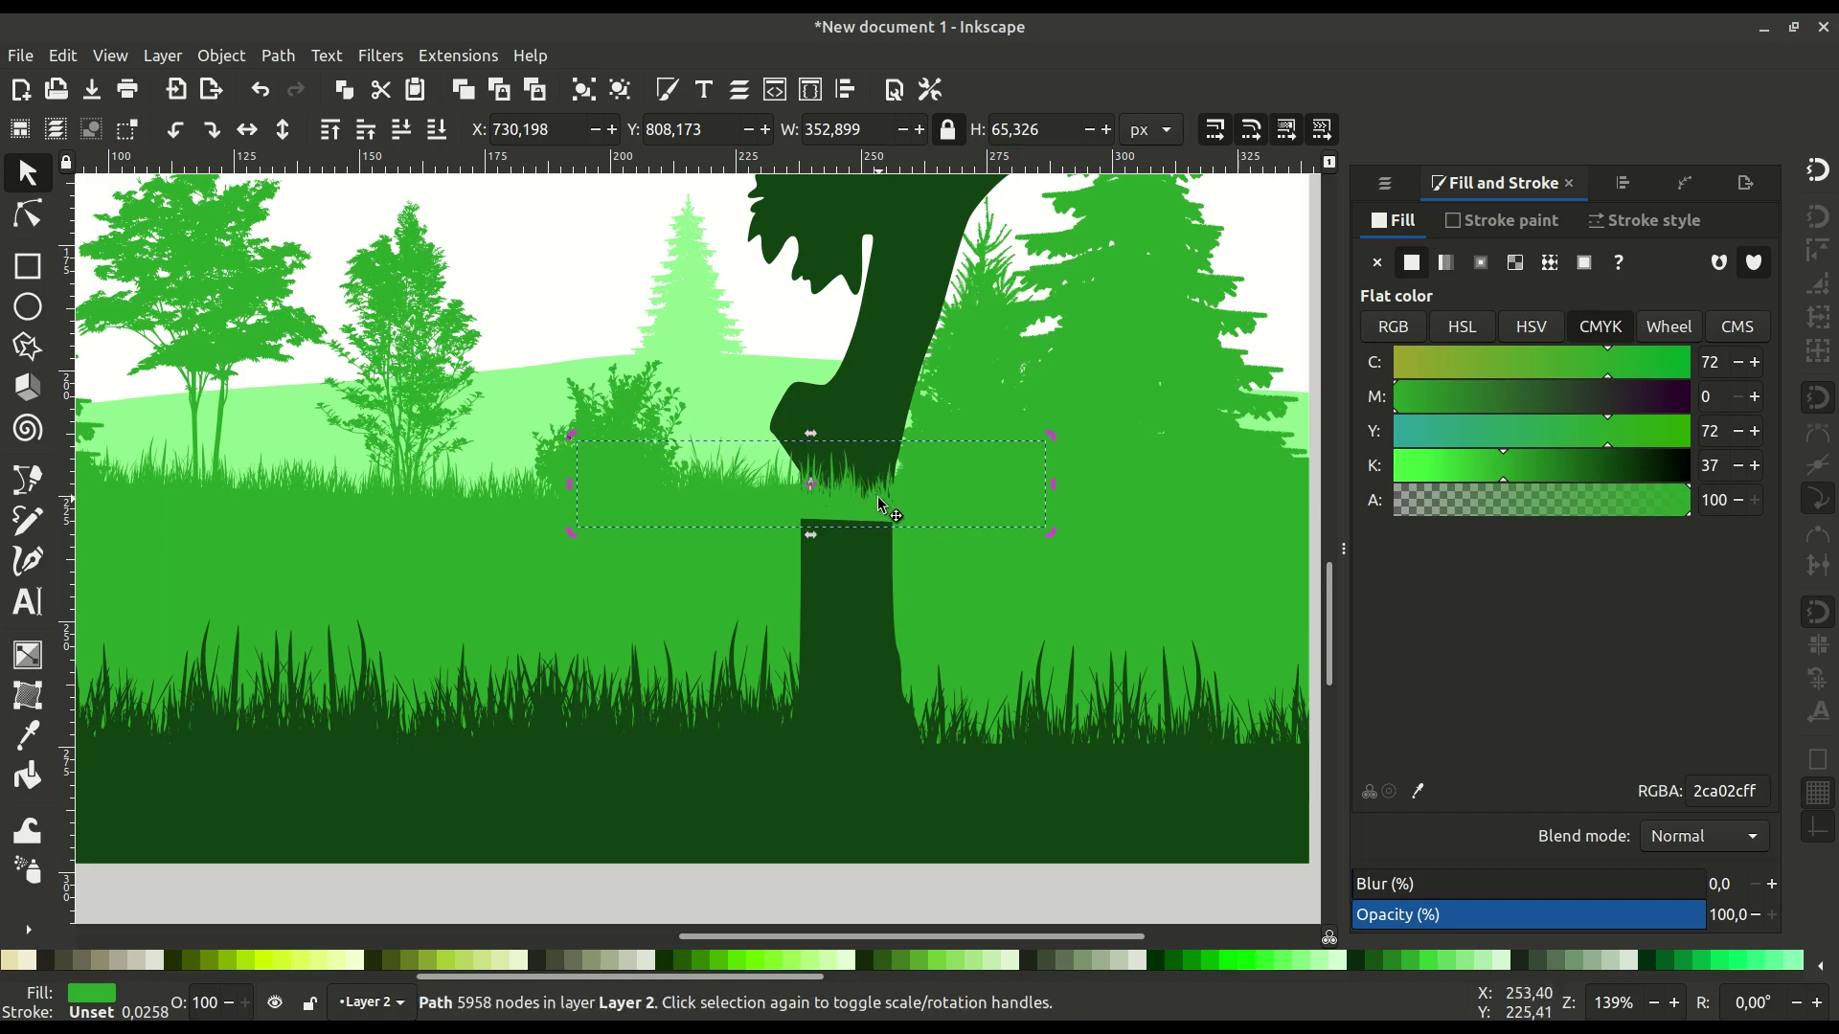
pyautogui.moveTo(1044, 435); pyautogui.dragTo(1044, 425)
pyautogui.moveTo(886, 514); pyautogui.dragTo(905, 507)
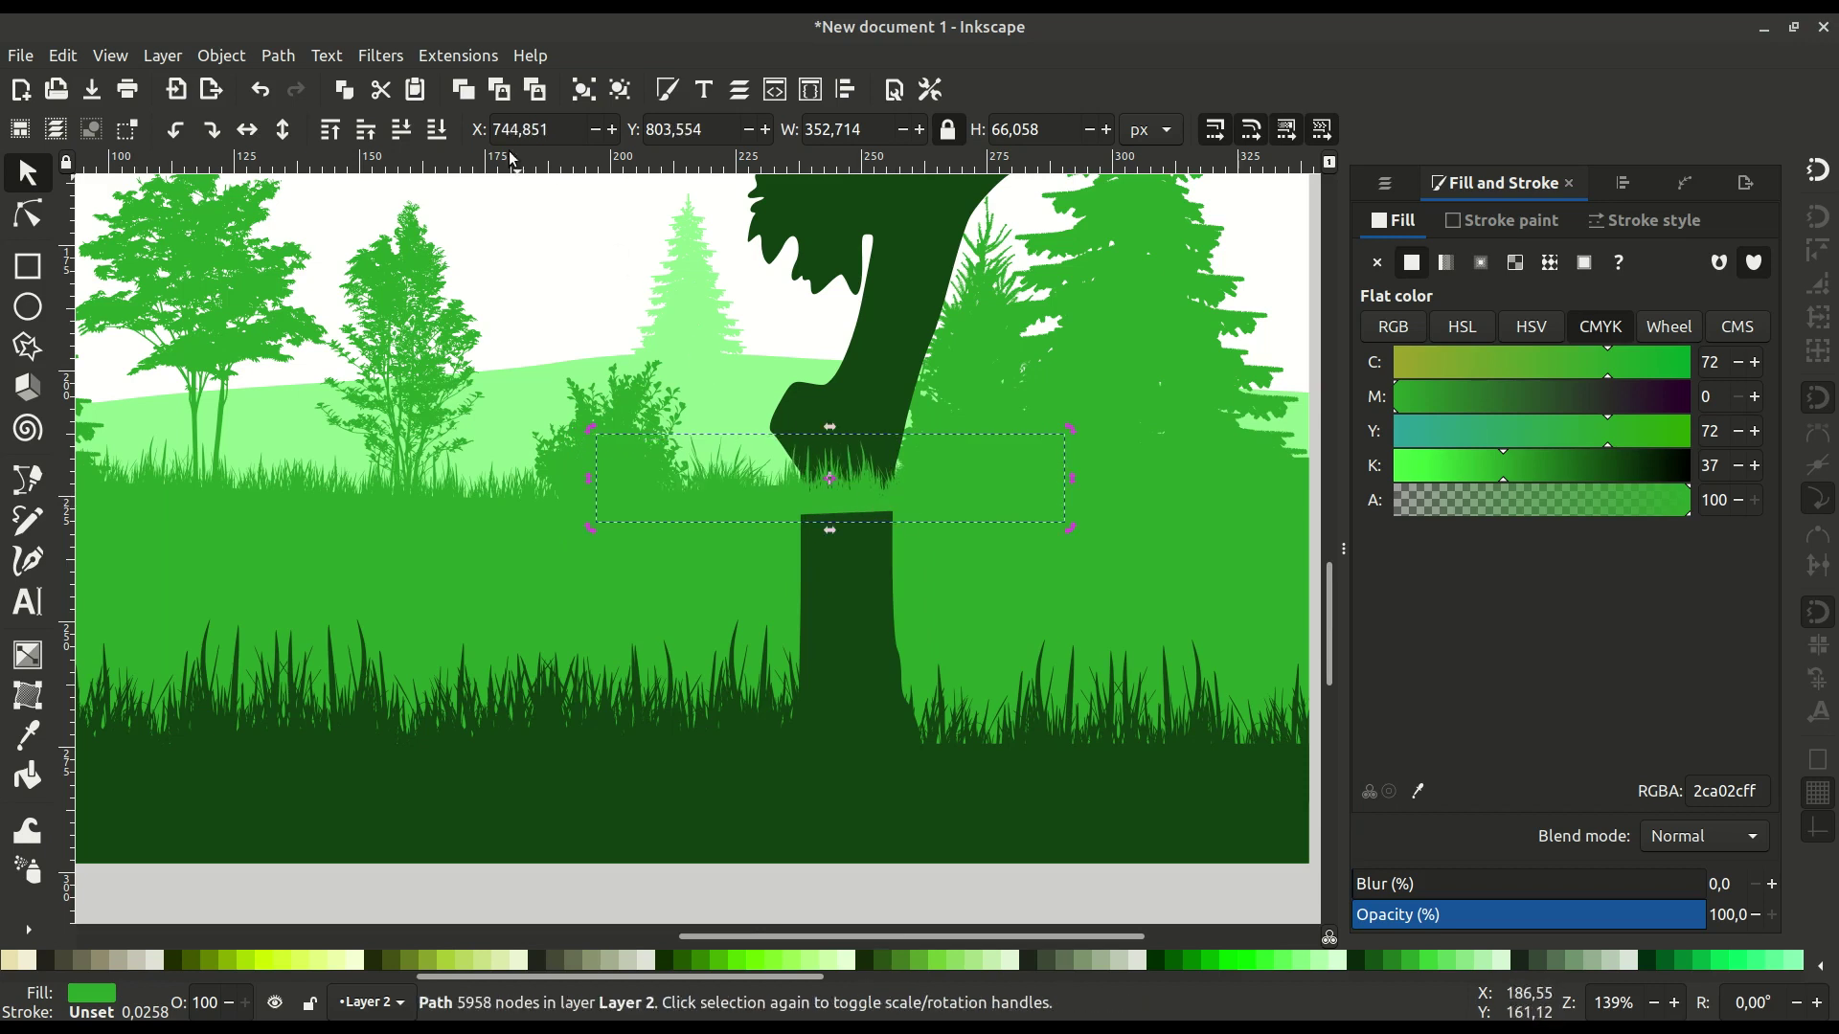
pyautogui.click(401, 138)
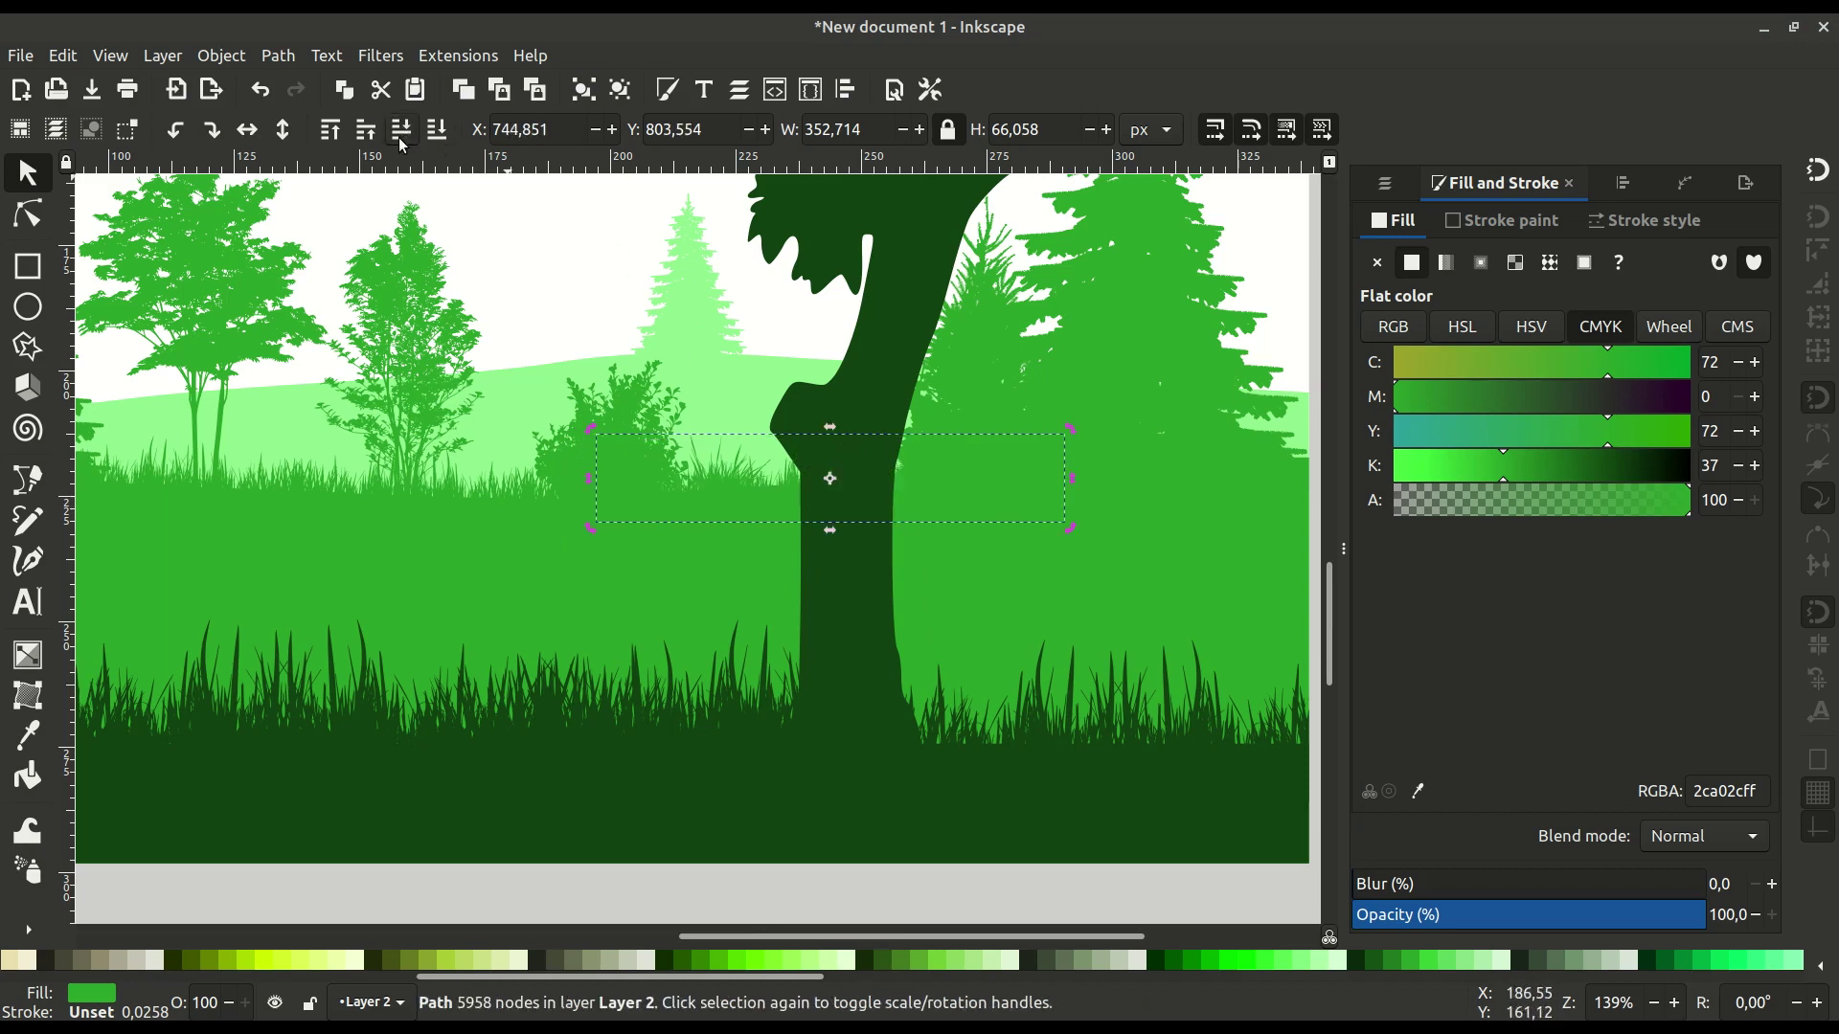
pyautogui.click(650, 883)
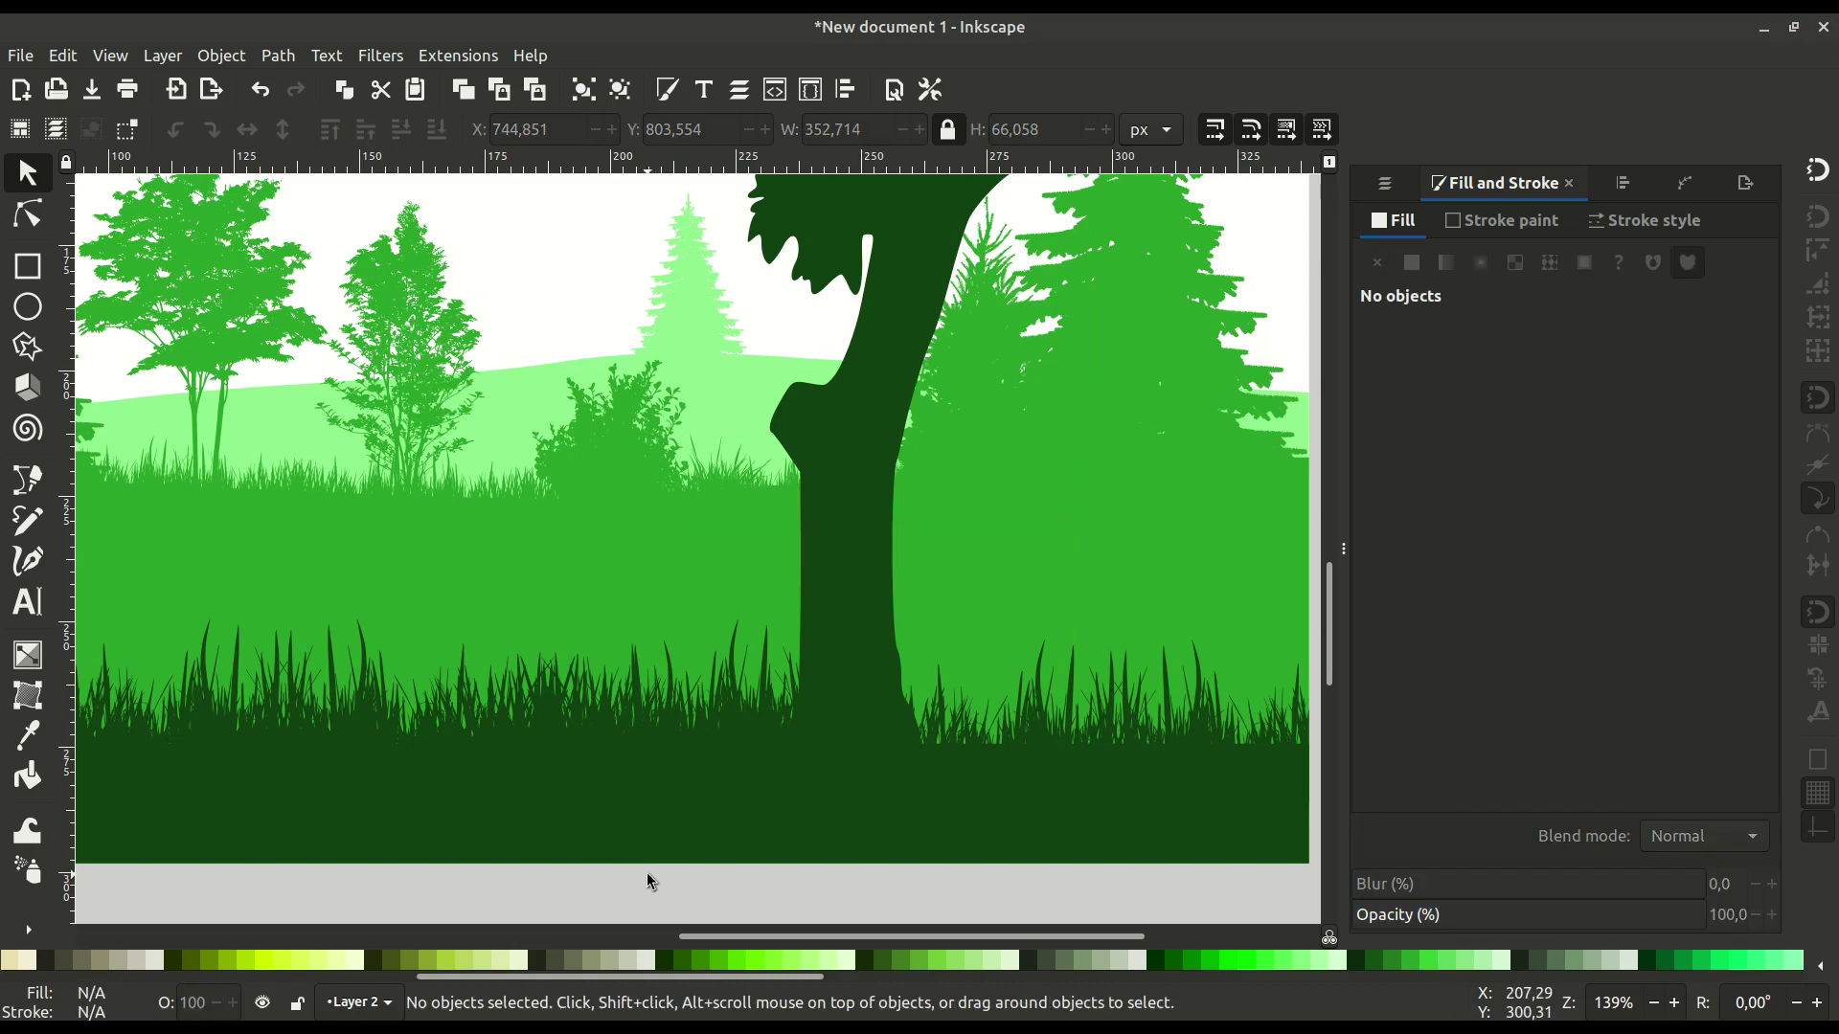
# Shrink the slender mid-green tree to about 107 px wide and shift the neighbouring two-stemmed tree slightly right.
pyautogui.scroll(-2, 676, 681)
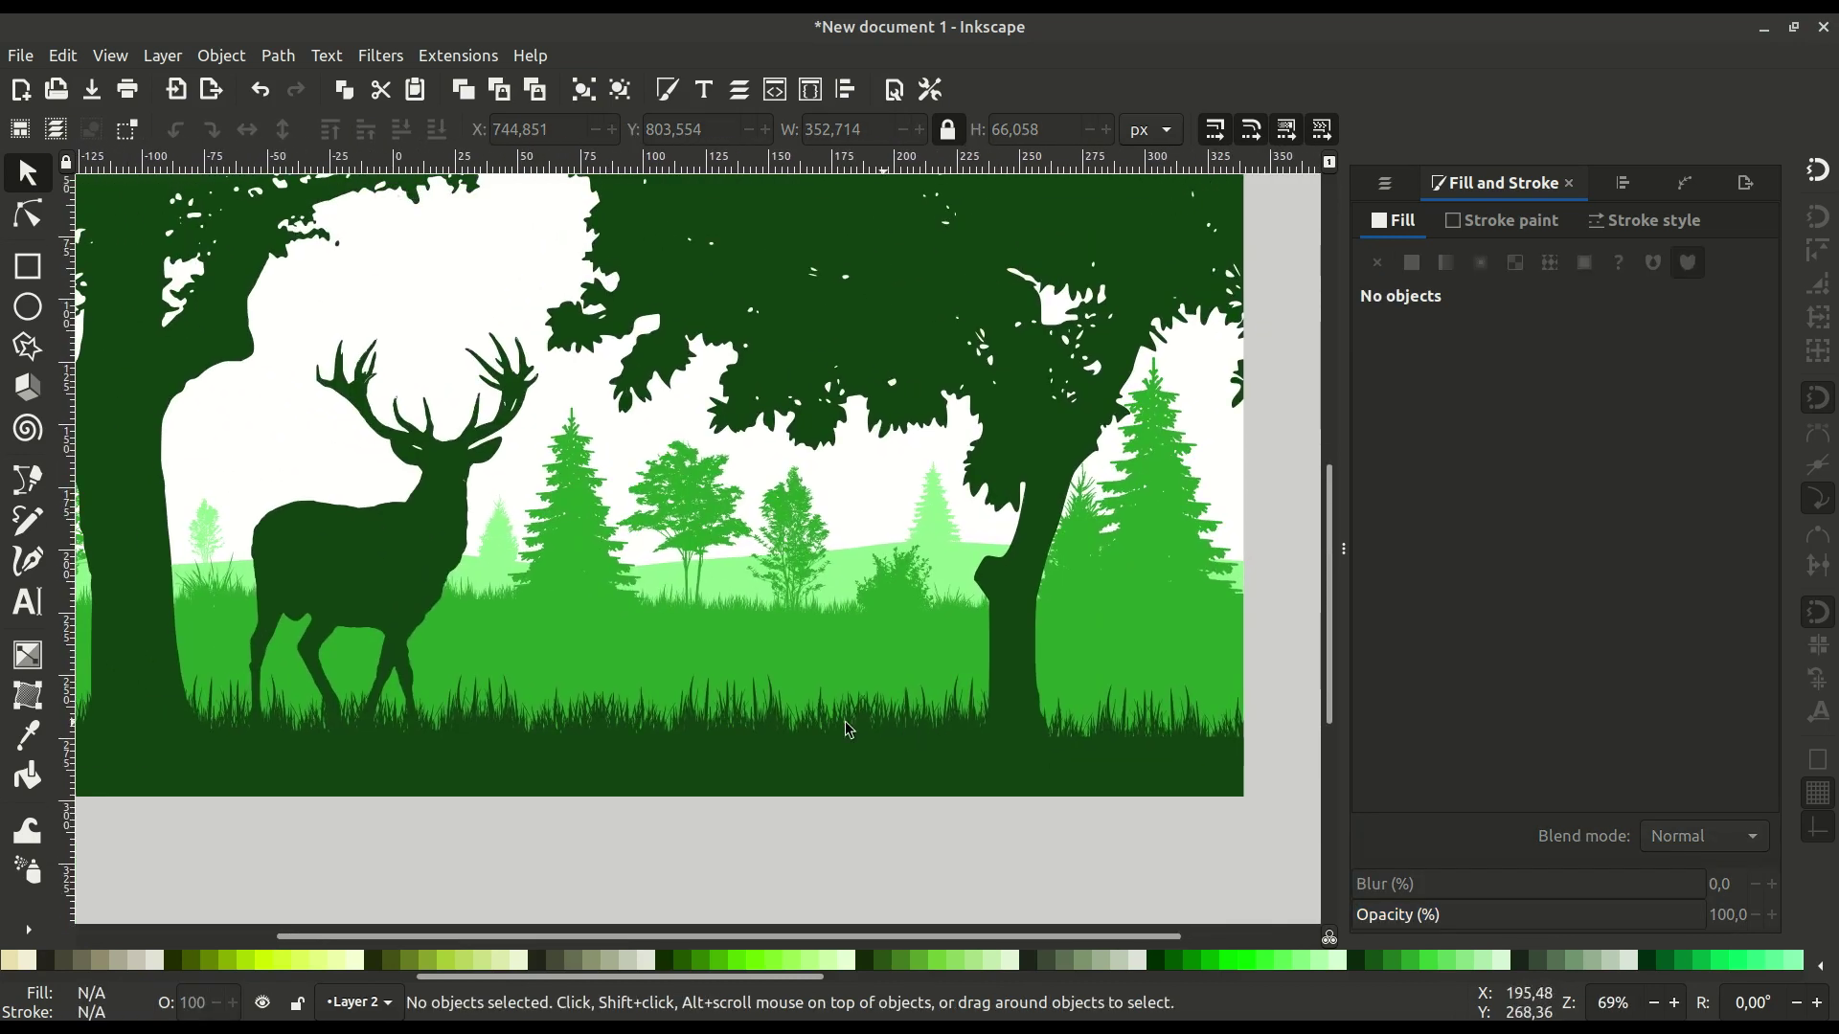
pyautogui.scroll(3, 621, 598)
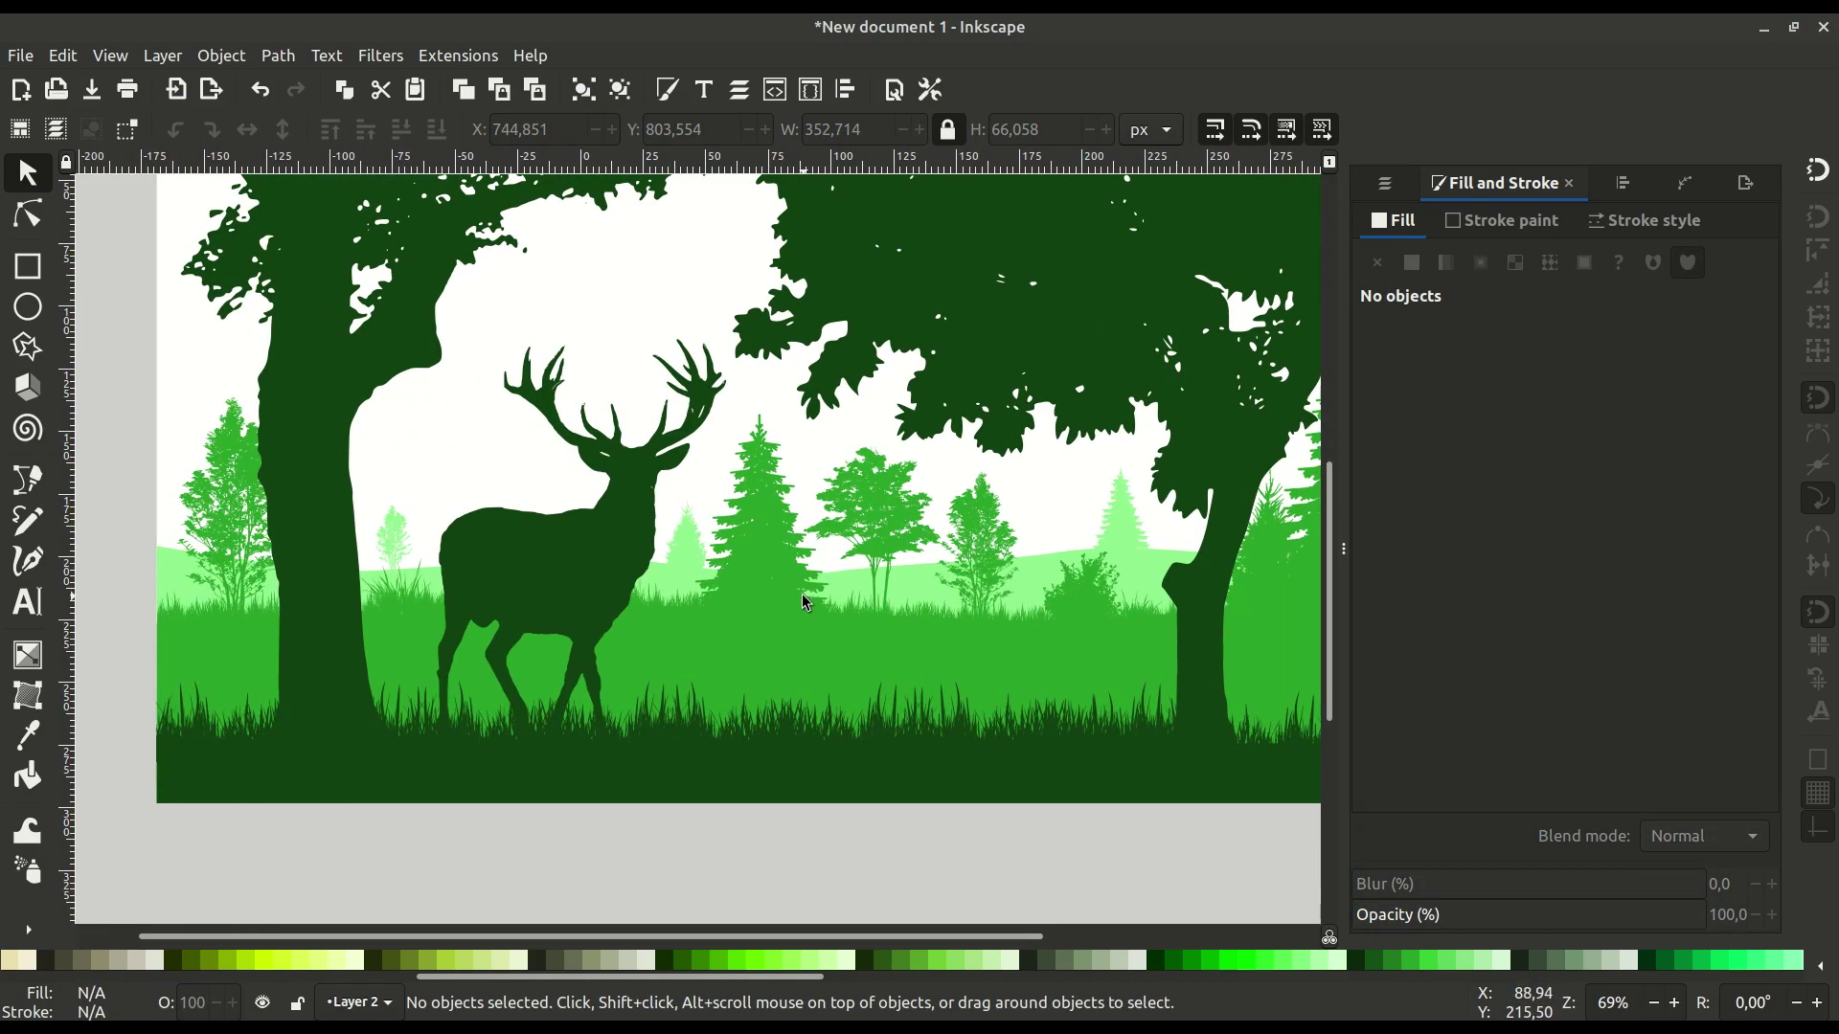
pyautogui.moveTo(915, 605); pyautogui.dragTo(738, 678)
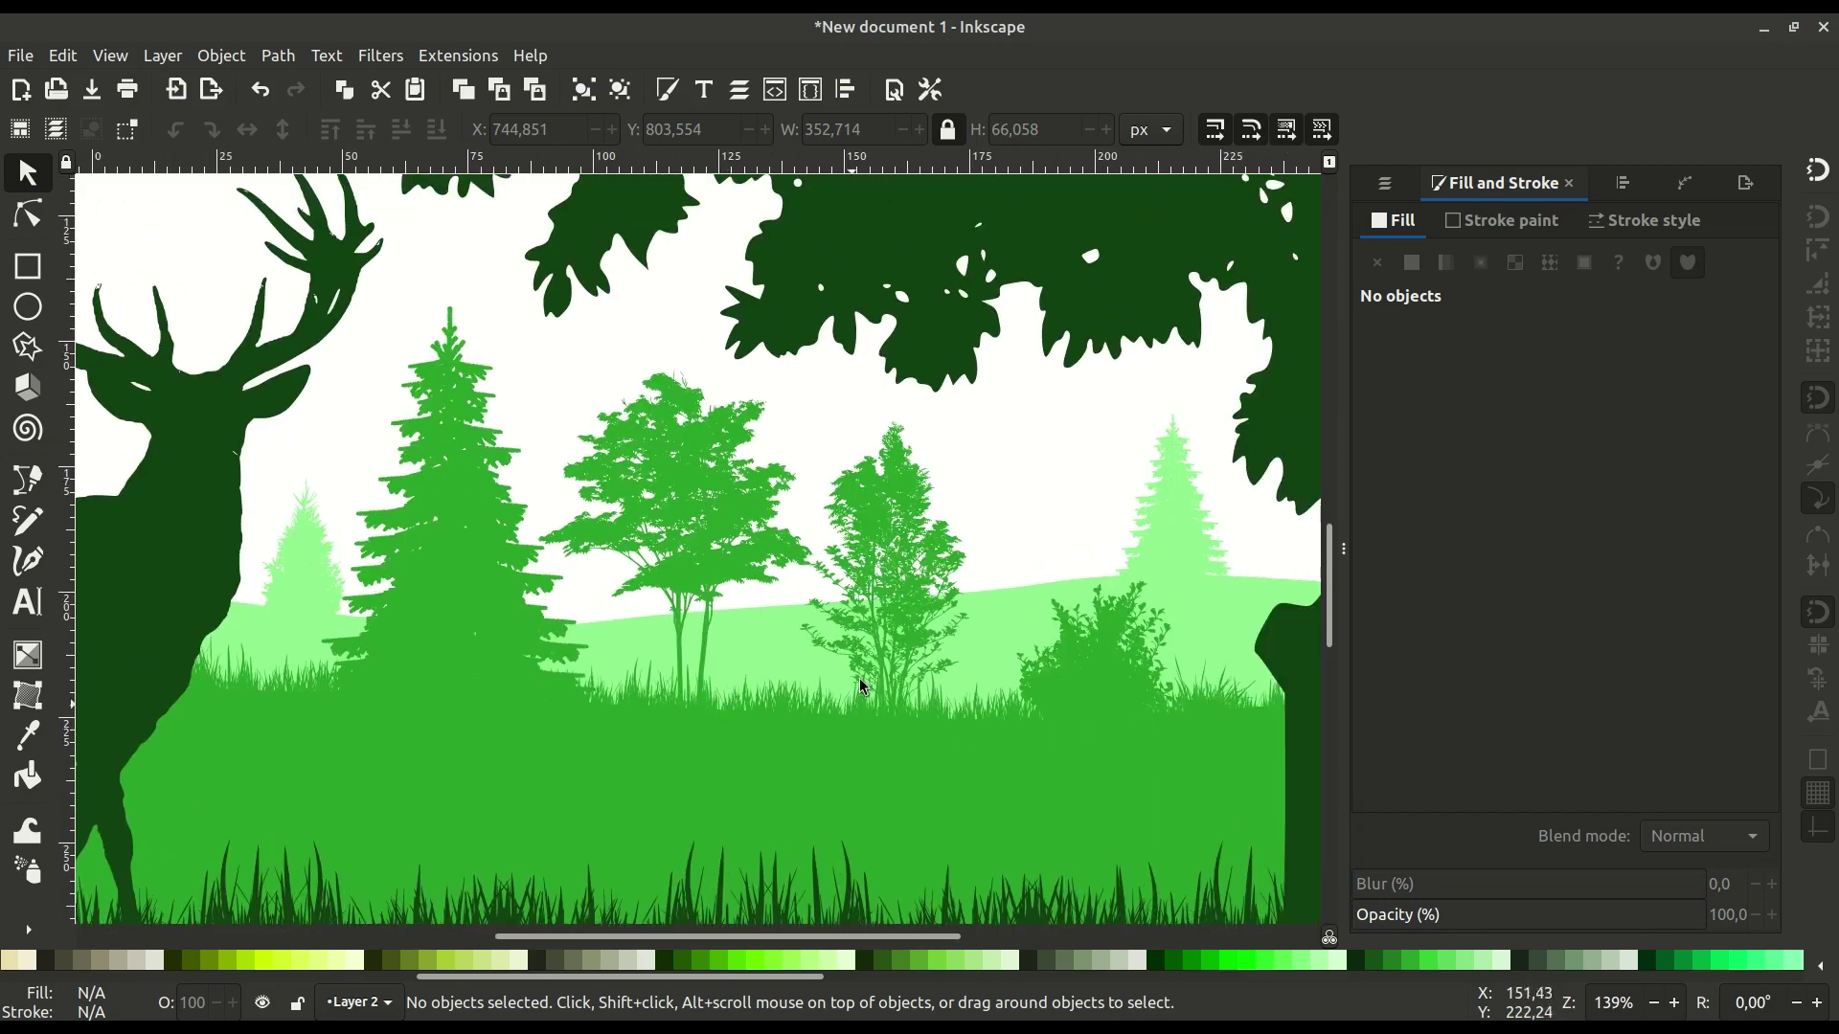
pyautogui.click(912, 616)
pyautogui.moveTo(975, 424); pyautogui.dragTo(948, 469)
pyautogui.moveTo(687, 560); pyautogui.dragTo(713, 566)
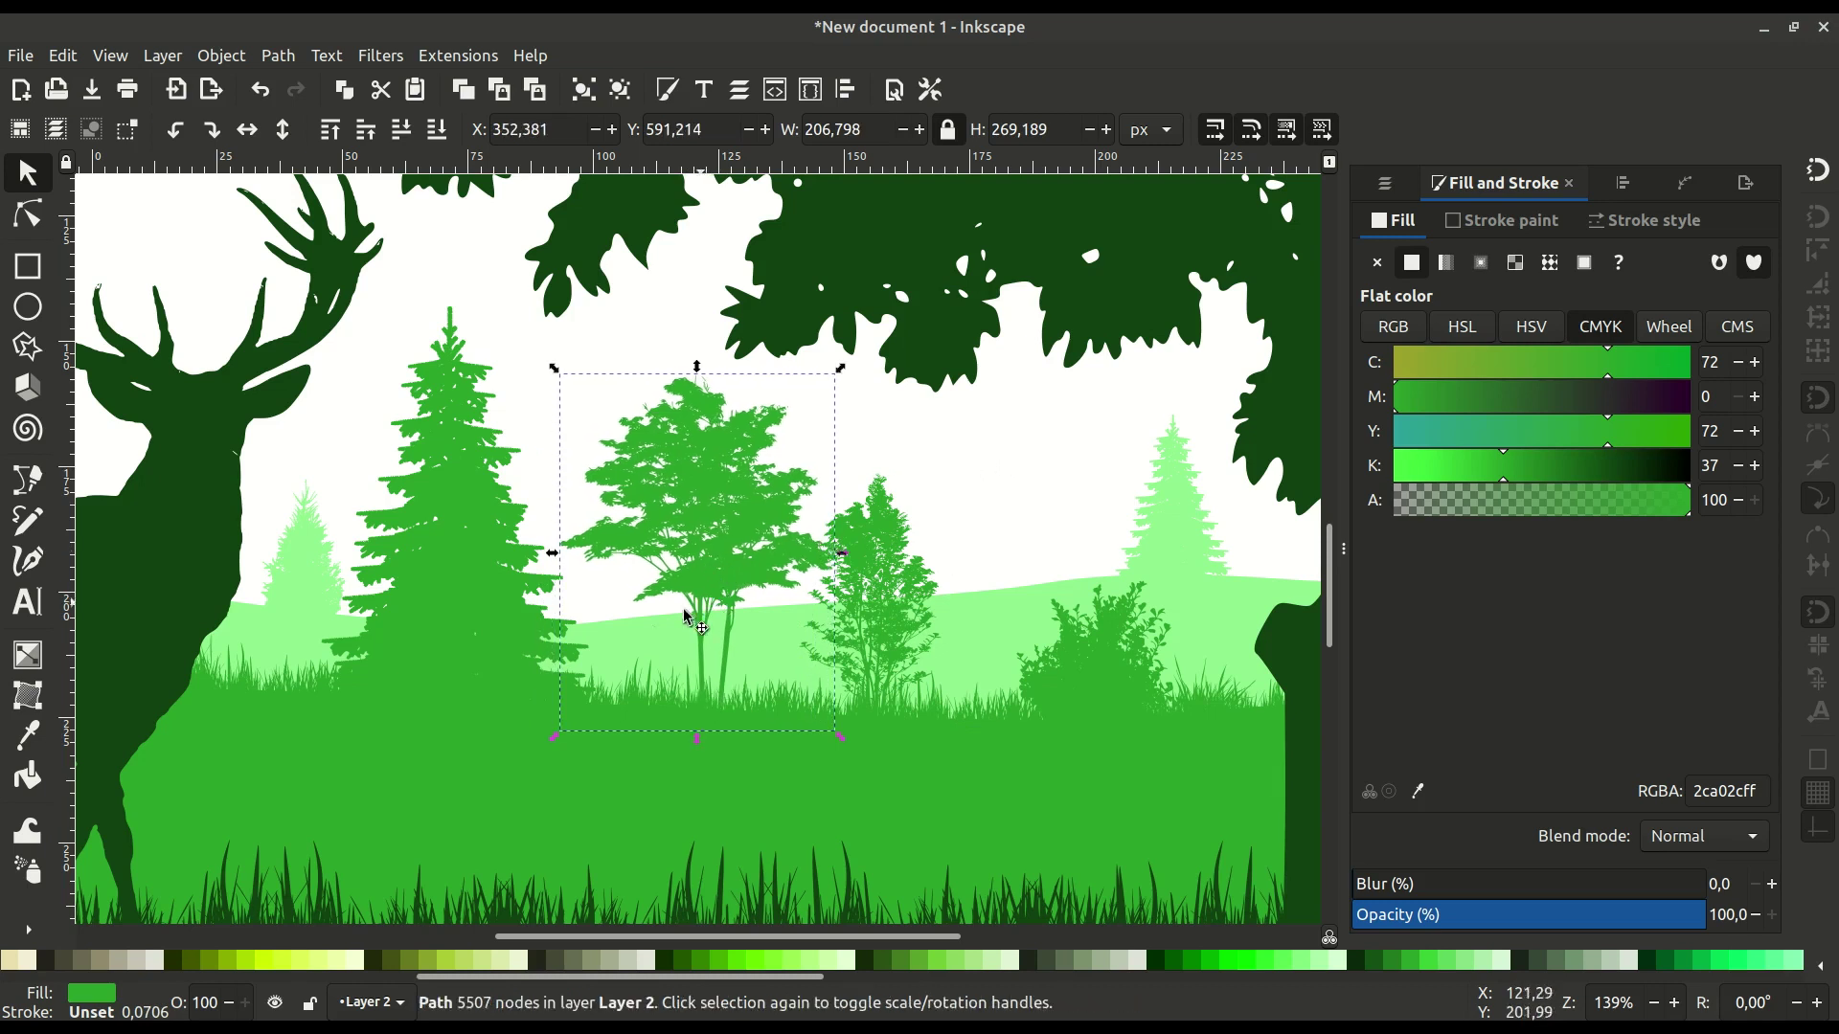
# Duplicate the pale pine, shrink the copy to about 54 px wide and lower it behind the two-stemmed tree, beside the large pine.
pyautogui.click(300, 596)
pyautogui.rightClick(300, 597)
pyautogui.click(327, 542)
pyautogui.moveTo(311, 595); pyautogui.dragTo(608, 604)
pyautogui.scroll(2, 608, 604)
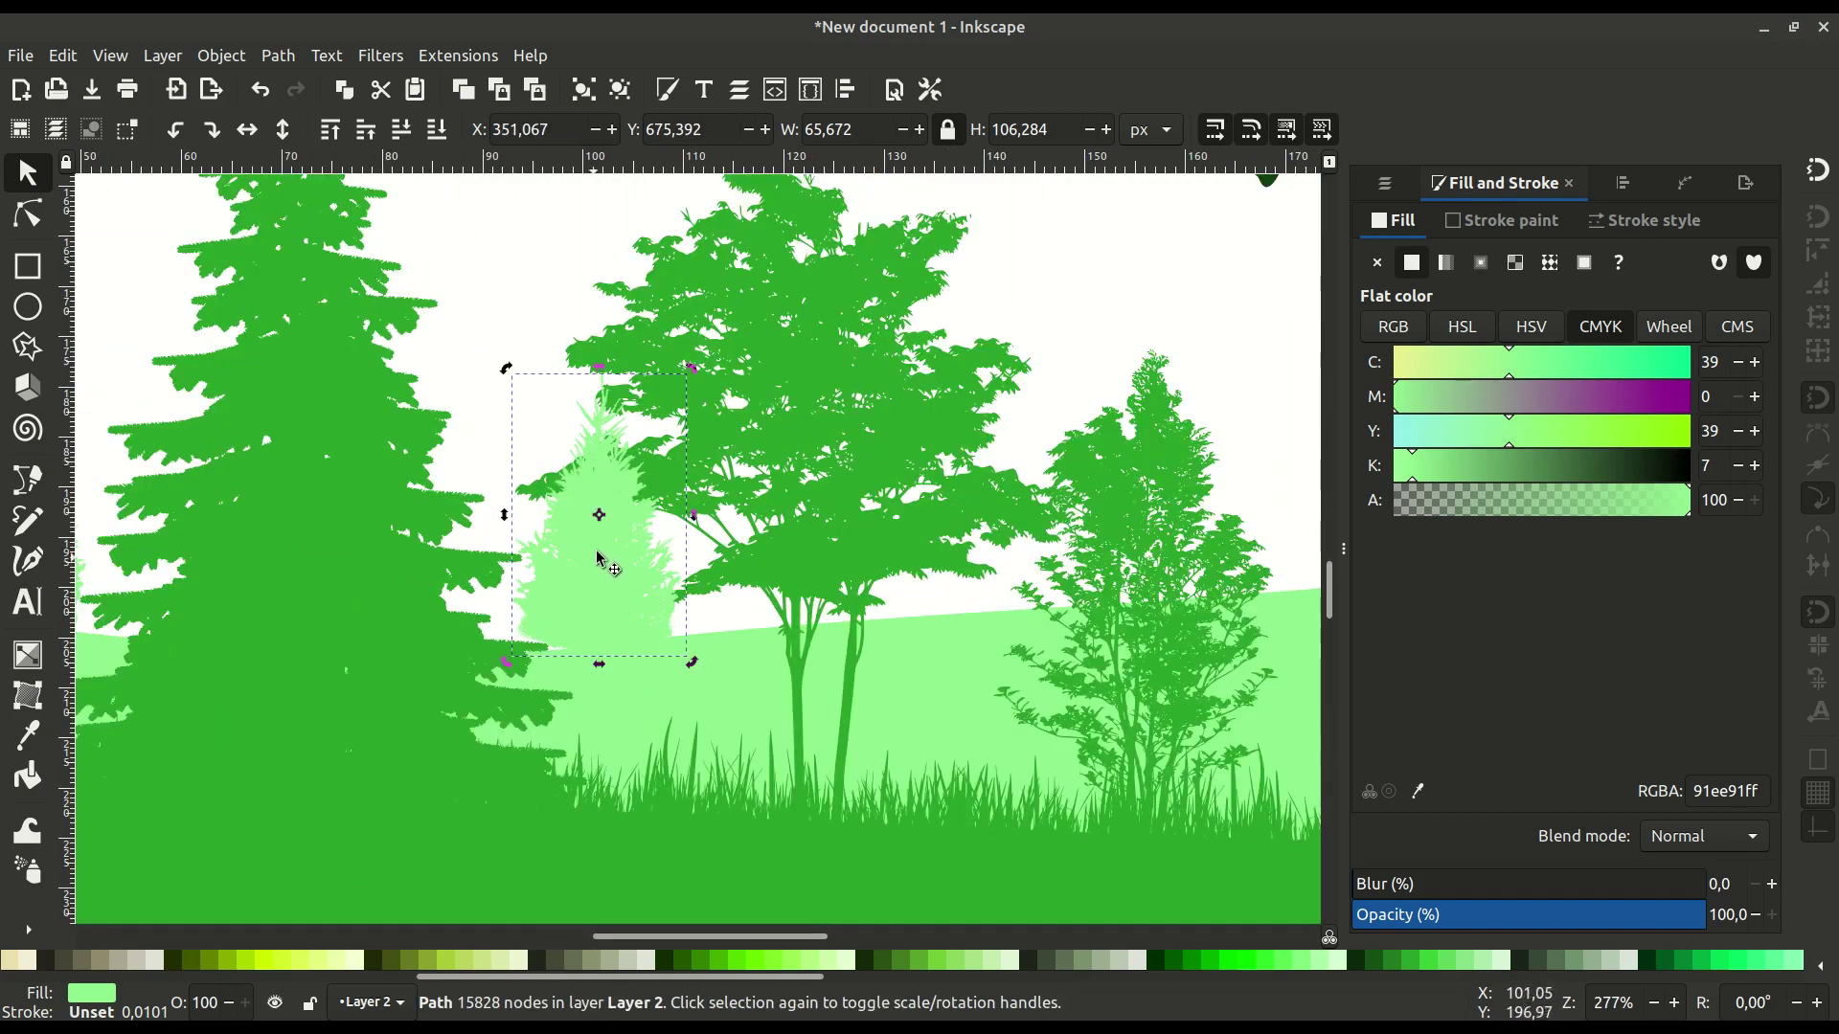
pyautogui.moveTo(691, 370); pyautogui.dragTo(668, 422)
pyautogui.click(622, 537)
pyautogui.moveTo(606, 592); pyautogui.dragTo(623, 594)
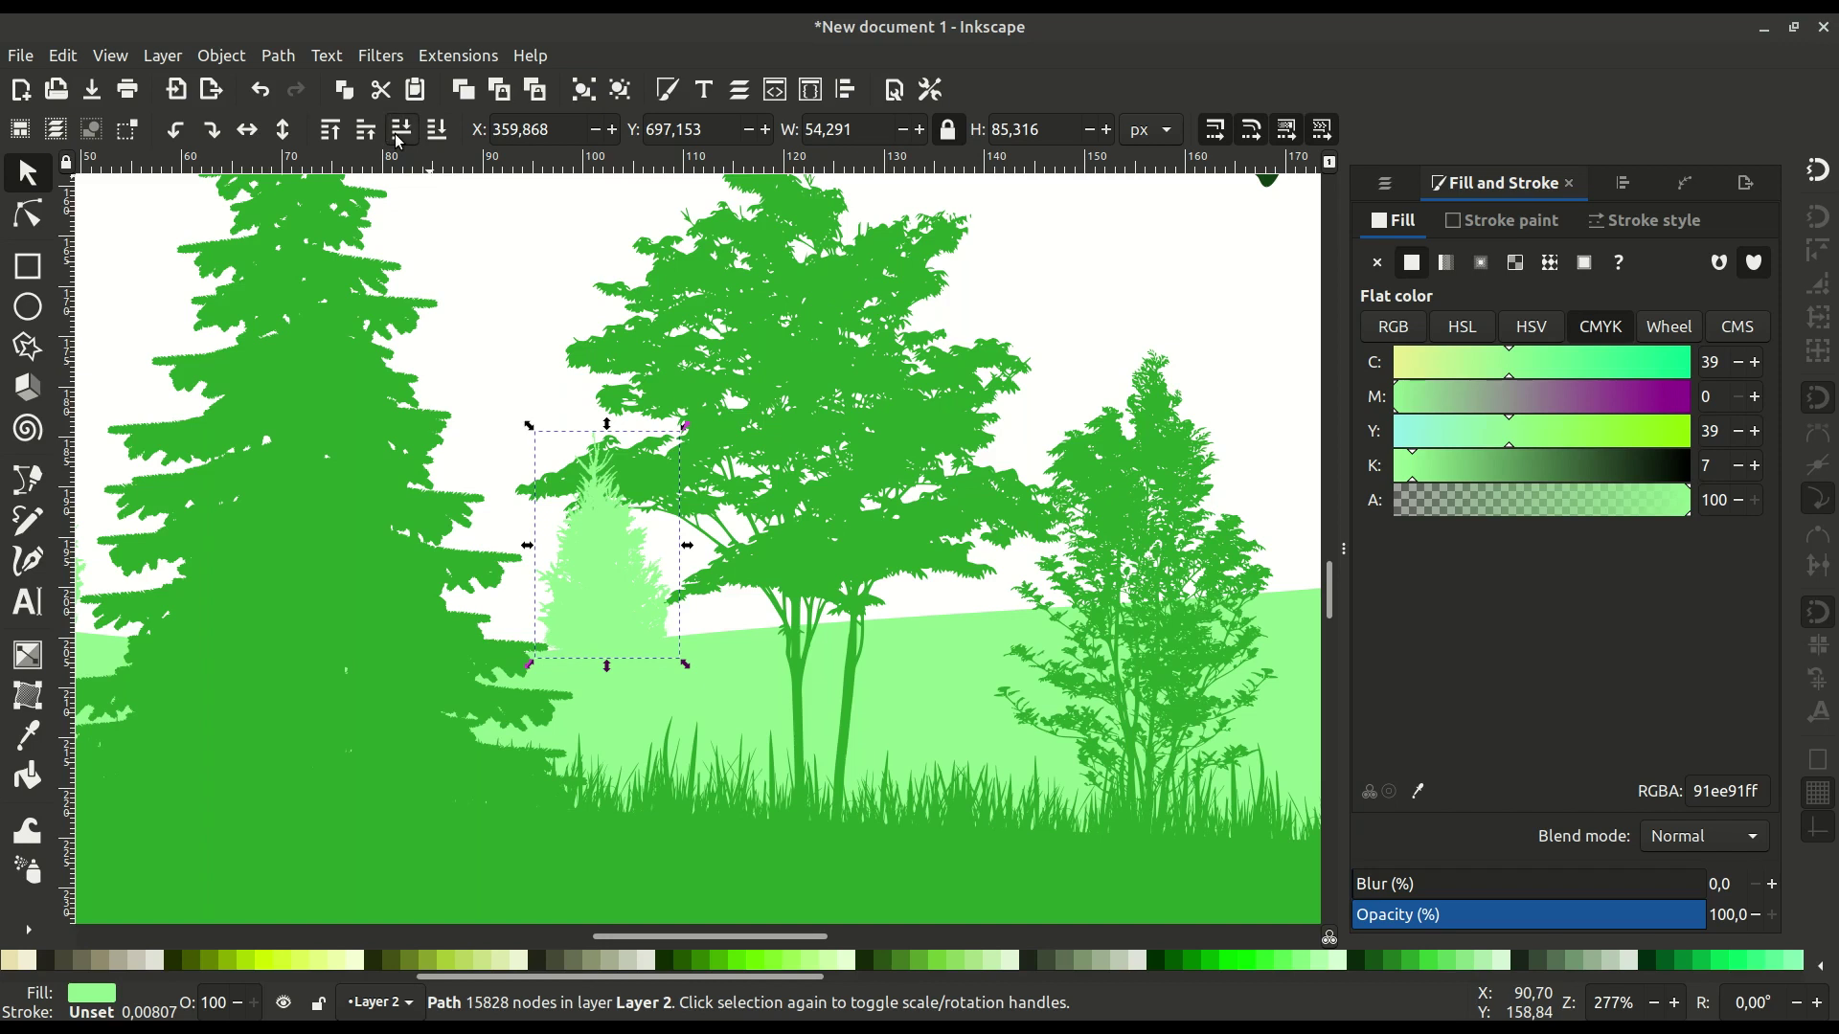
pyautogui.moveTo(629, 574); pyautogui.dragTo(642, 579)
# Duplicate the two-stemmed tree, shrink the copy to about 76 px wide and set it on the pale hill above the bush.
pyautogui.hscroll(6, 803, 645)
pyautogui.scroll(-3, 803, 645)
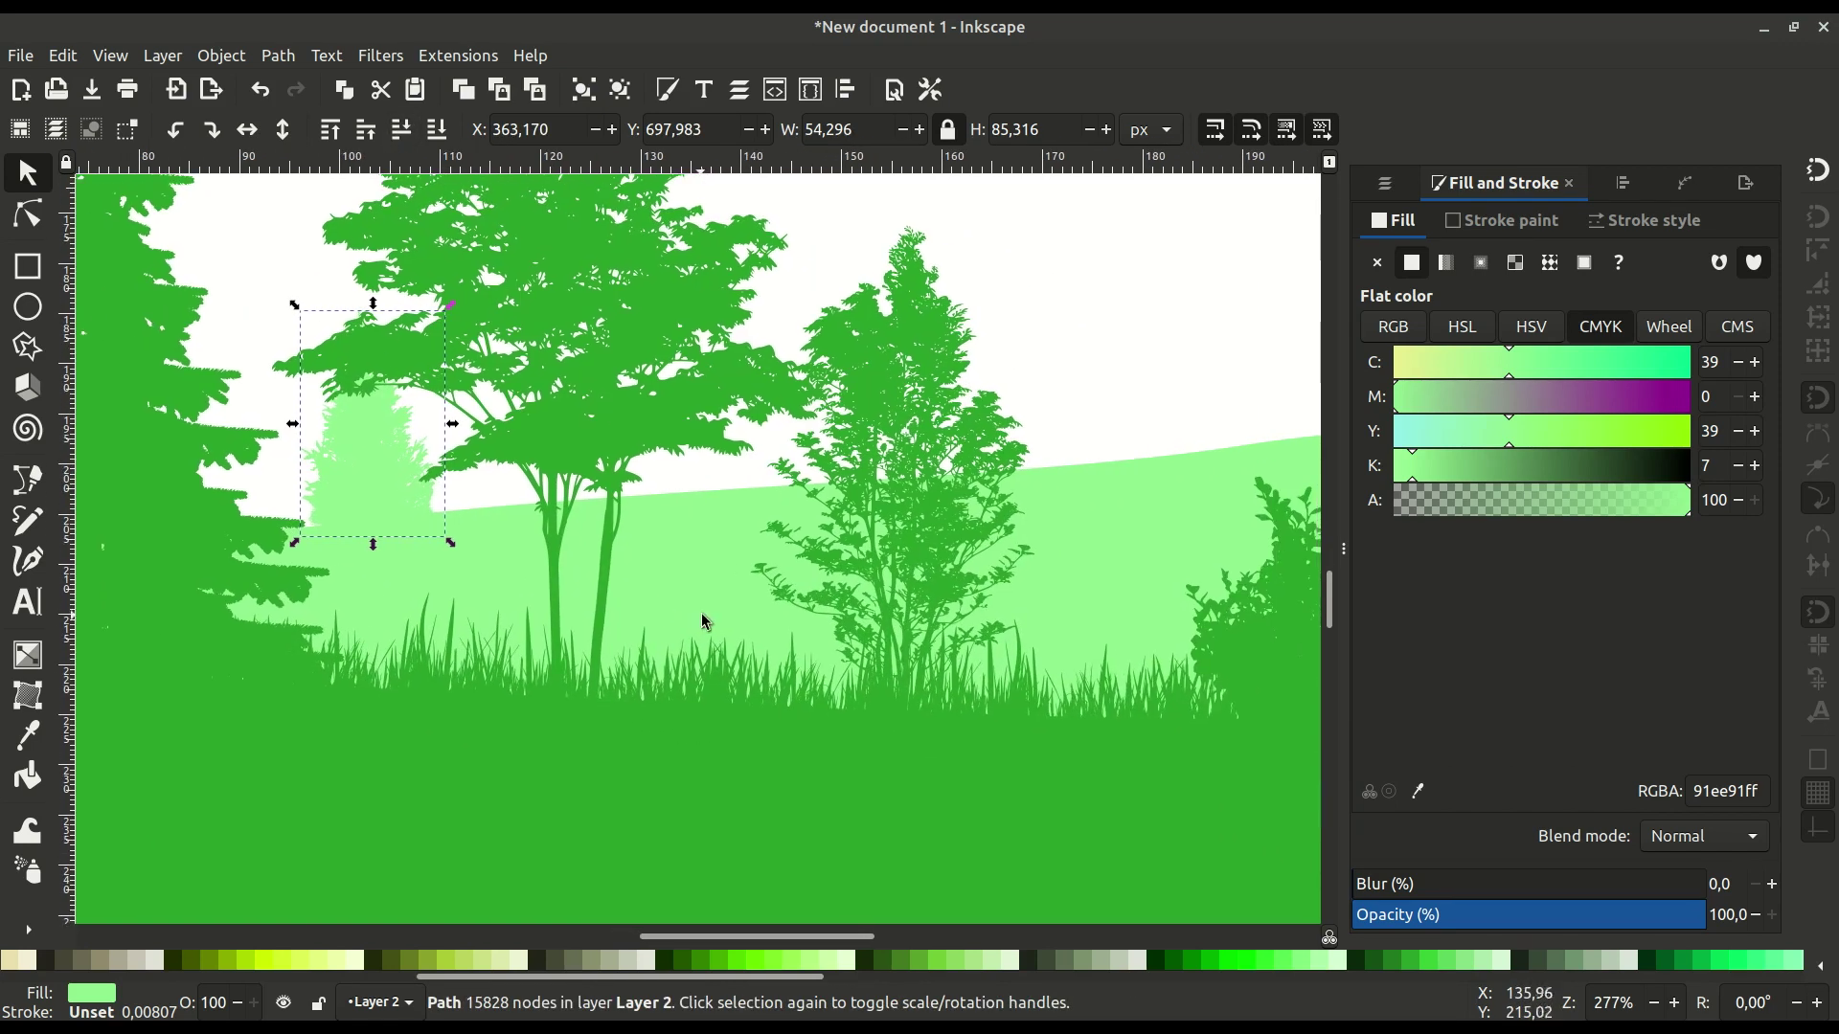
pyautogui.click(904, 557)
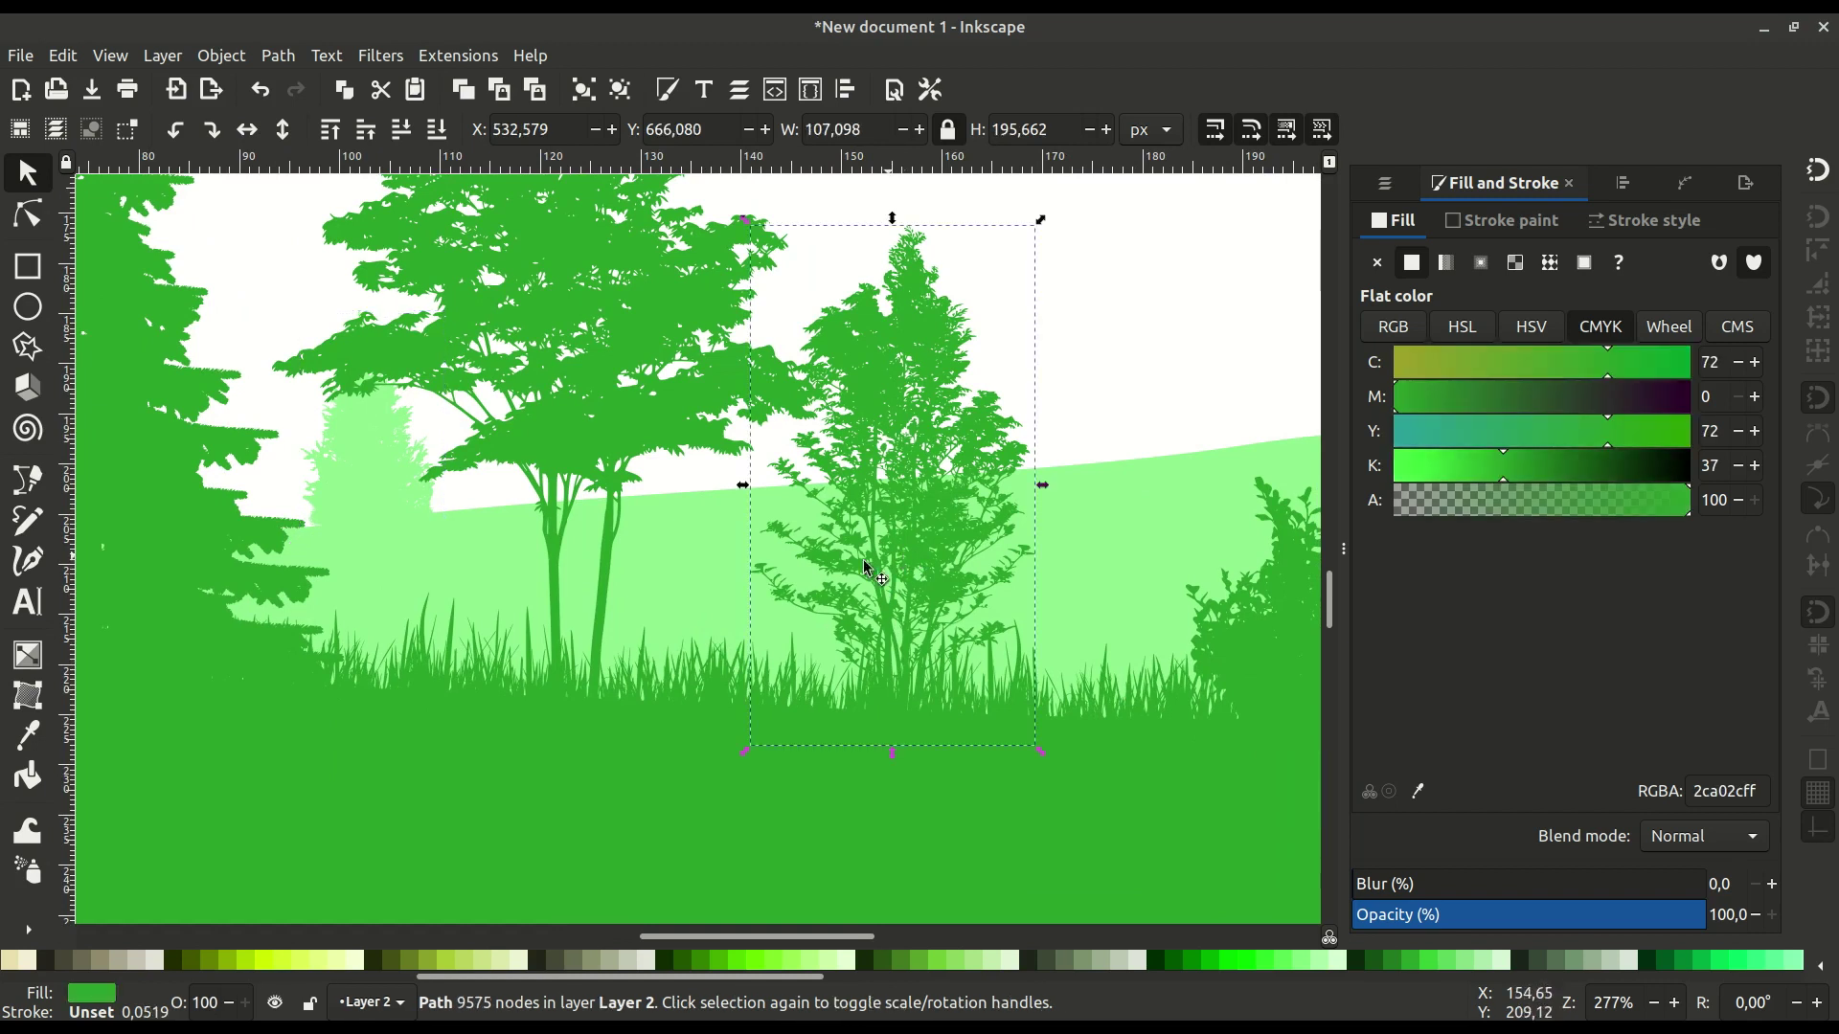
pyautogui.rightClick(676, 417)
pyautogui.click(745, 538)
pyautogui.moveTo(657, 418); pyautogui.dragTo(1119, 404)
pyautogui.hscroll(8, 943, 415)
pyautogui.scroll(6, 943, 414)
pyautogui.moveTo(953, 290); pyautogui.dragTo(710, 594)
pyautogui.moveTo(646, 767); pyautogui.dragTo(916, 537)
pyautogui.moveTo(975, 365); pyautogui.dragTo(862, 504)
pyautogui.moveTo(816, 658); pyautogui.dragTo(999, 599)
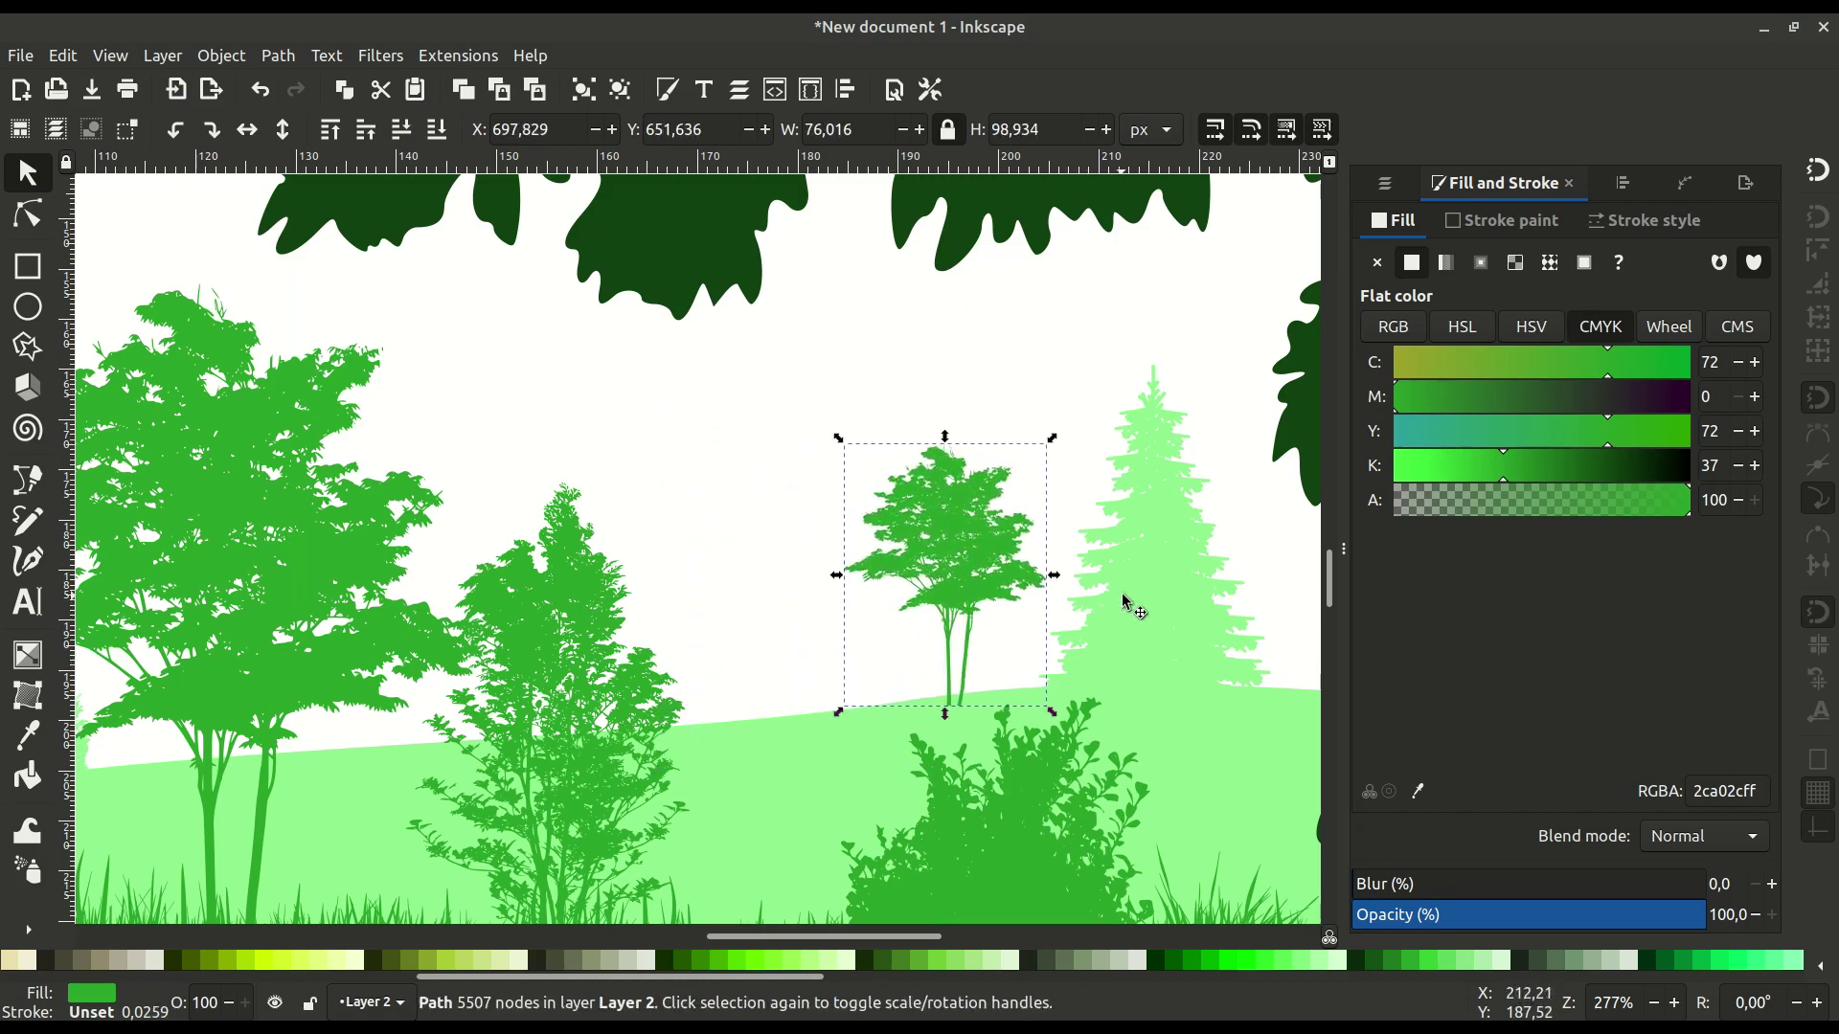
# Shrink the pale pine near the right trunk and shift it slightly right on the hill.
pyautogui.click(1151, 555)
pyautogui.moveTo(1033, 360); pyautogui.dragTo(1074, 411)
pyautogui.moveTo(1150, 547); pyautogui.dragTo(894, 533)
# Shrink the two-stemmed tree copy to about 60 px wide beside the pale pine and fill it with the sampled pale green 91ee91.
pyautogui.moveTo(632, 522); pyautogui.dragTo(724, 515)
pyautogui.moveTo(781, 388); pyautogui.dragTo(763, 436)
pyautogui.moveTo(671, 536); pyautogui.dragTo(731, 533)
pyautogui.click(1418, 792)
pyautogui.click(874, 706)
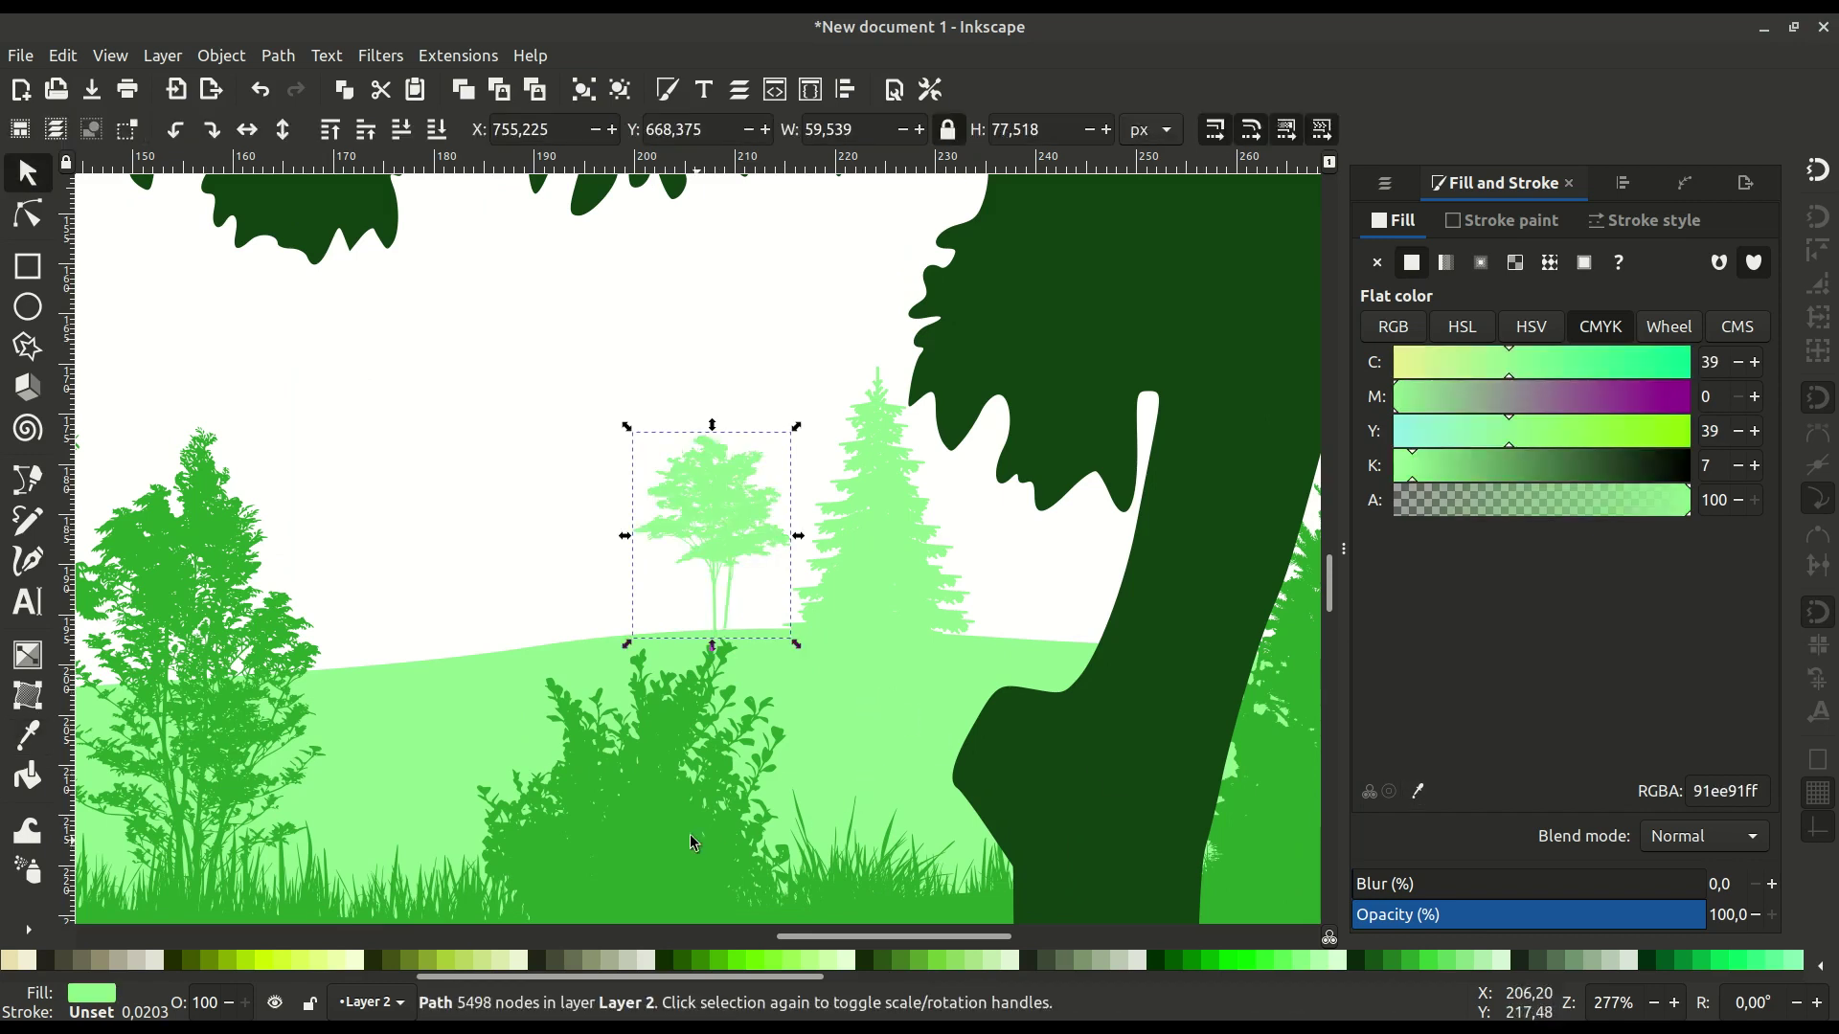
# Duplicate the mid-green bush, shrink the copy to about 44 px wide and place it on the pale hill just behind the deer.
pyautogui.click(636, 808)
pyautogui.rightClick(636, 808)
pyautogui.click(709, 333)
pyautogui.moveTo(676, 801); pyautogui.dragTo(478, 503)
pyautogui.moveTo(353, 698); pyautogui.dragTo(1097, 566)
pyautogui.moveTo(1158, 421); pyautogui.dragTo(444, 586)
pyautogui.moveTo(500, 571); pyautogui.dragTo(642, 498)
pyautogui.moveTo(874, 307); pyautogui.dragTo(518, 535)
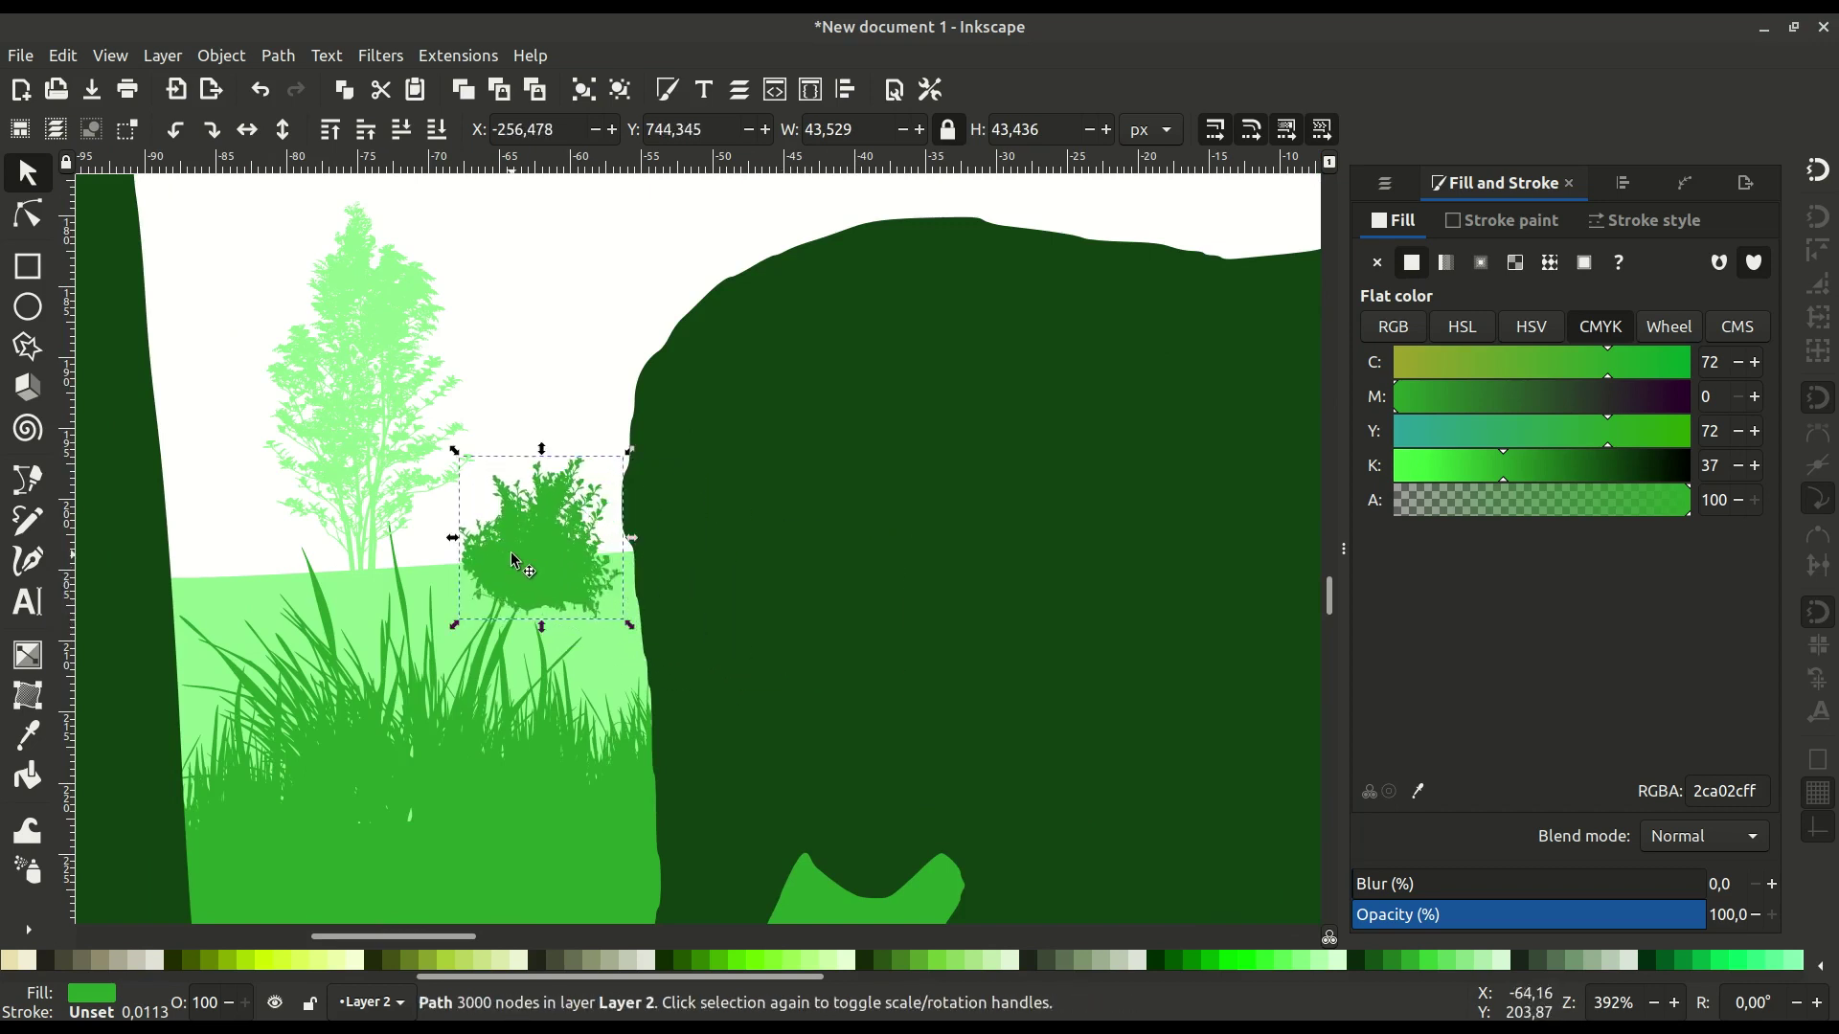
# Shrink the bush copy to about 30 px wide, set it beside the pale tree and lower it behind the pale ground.
pyautogui.scroll(2, 517, 534)
pyautogui.moveTo(676, 410); pyautogui.dragTo(558, 466)
pyautogui.moveTo(511, 606); pyautogui.dragTo(481, 582)
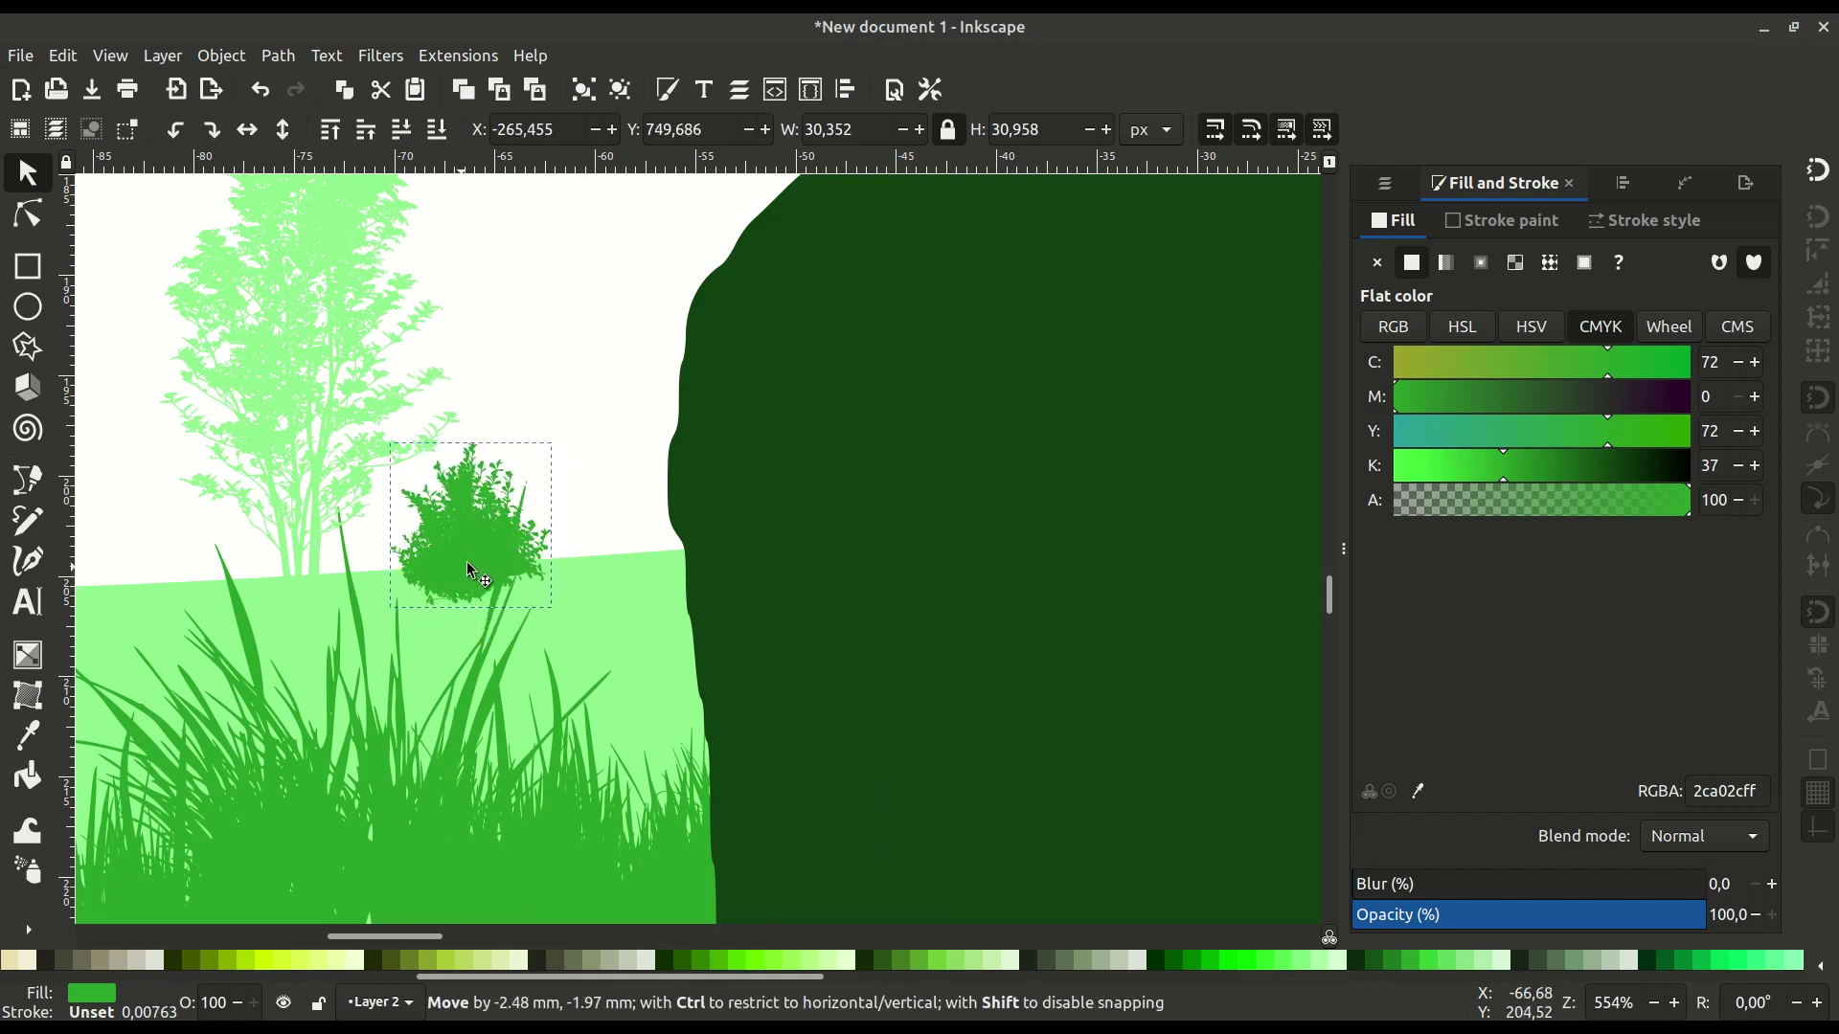
pyautogui.moveTo(471, 572); pyautogui.dragTo(471, 572)
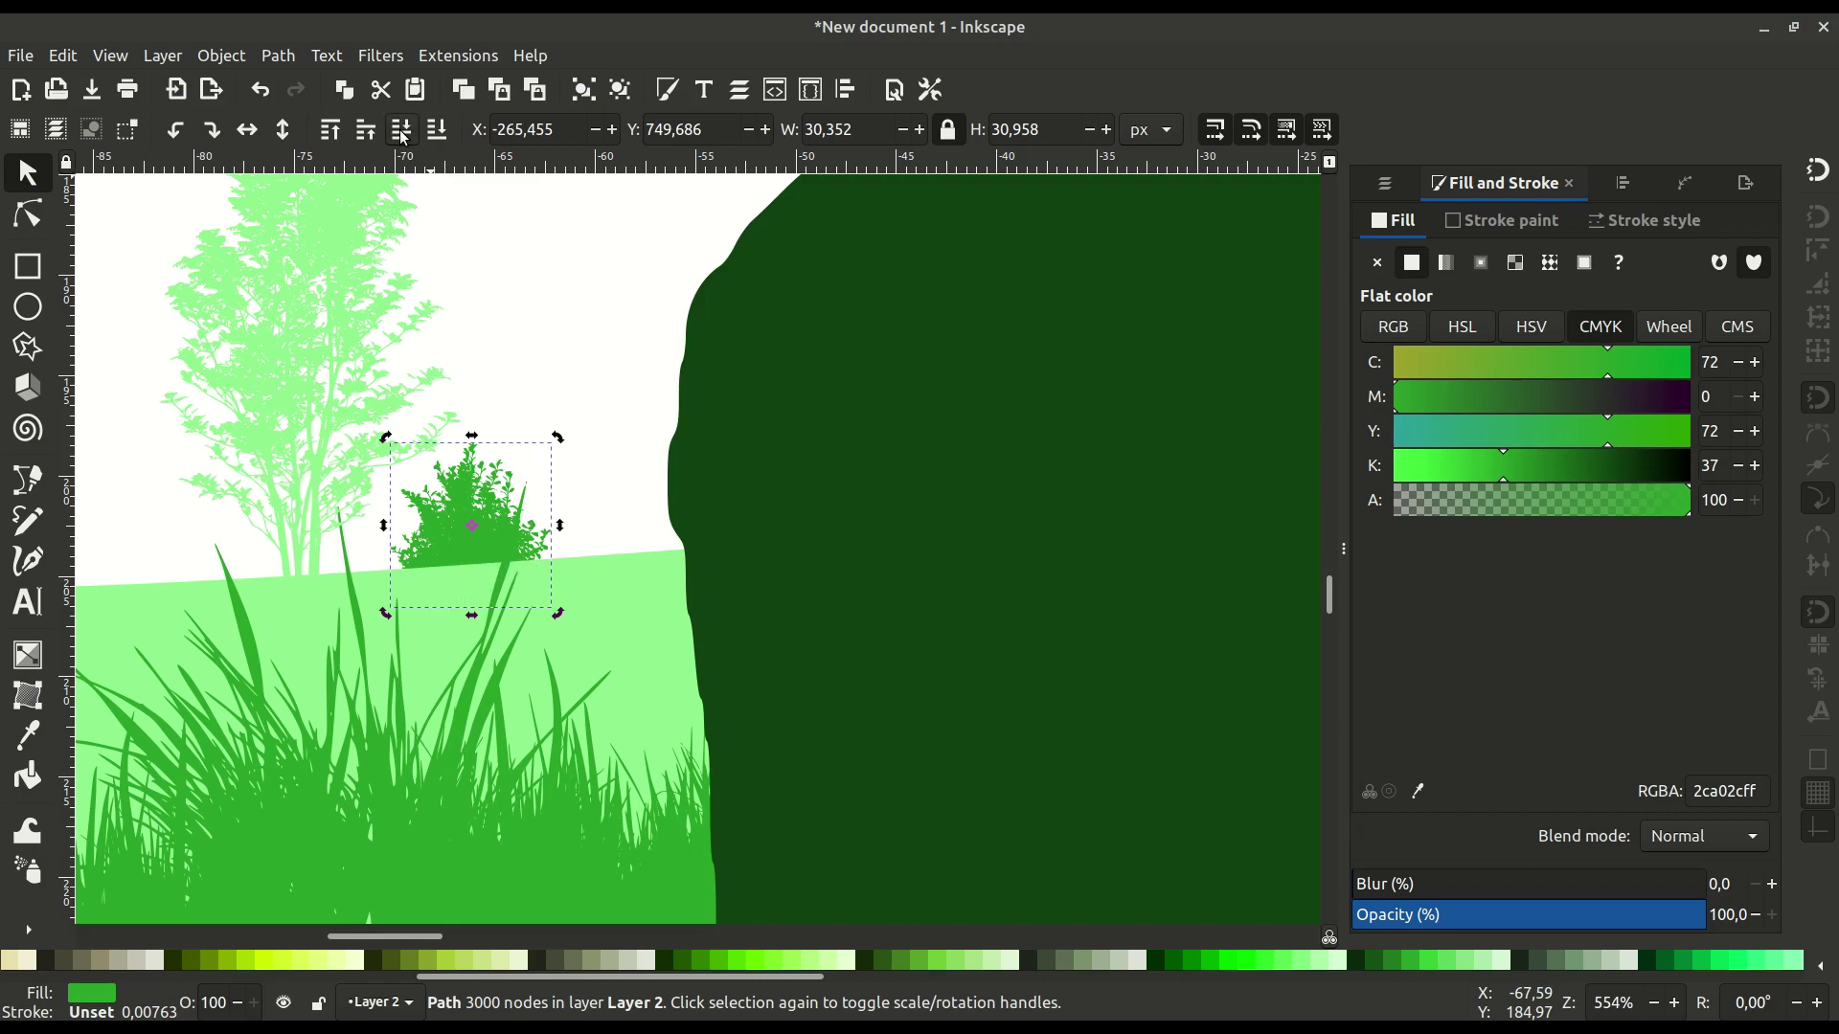
# Fill the small bush with the pale green sampled from the hill and nudge it slightly left.
pyautogui.click(1418, 791)
pyautogui.click(636, 603)
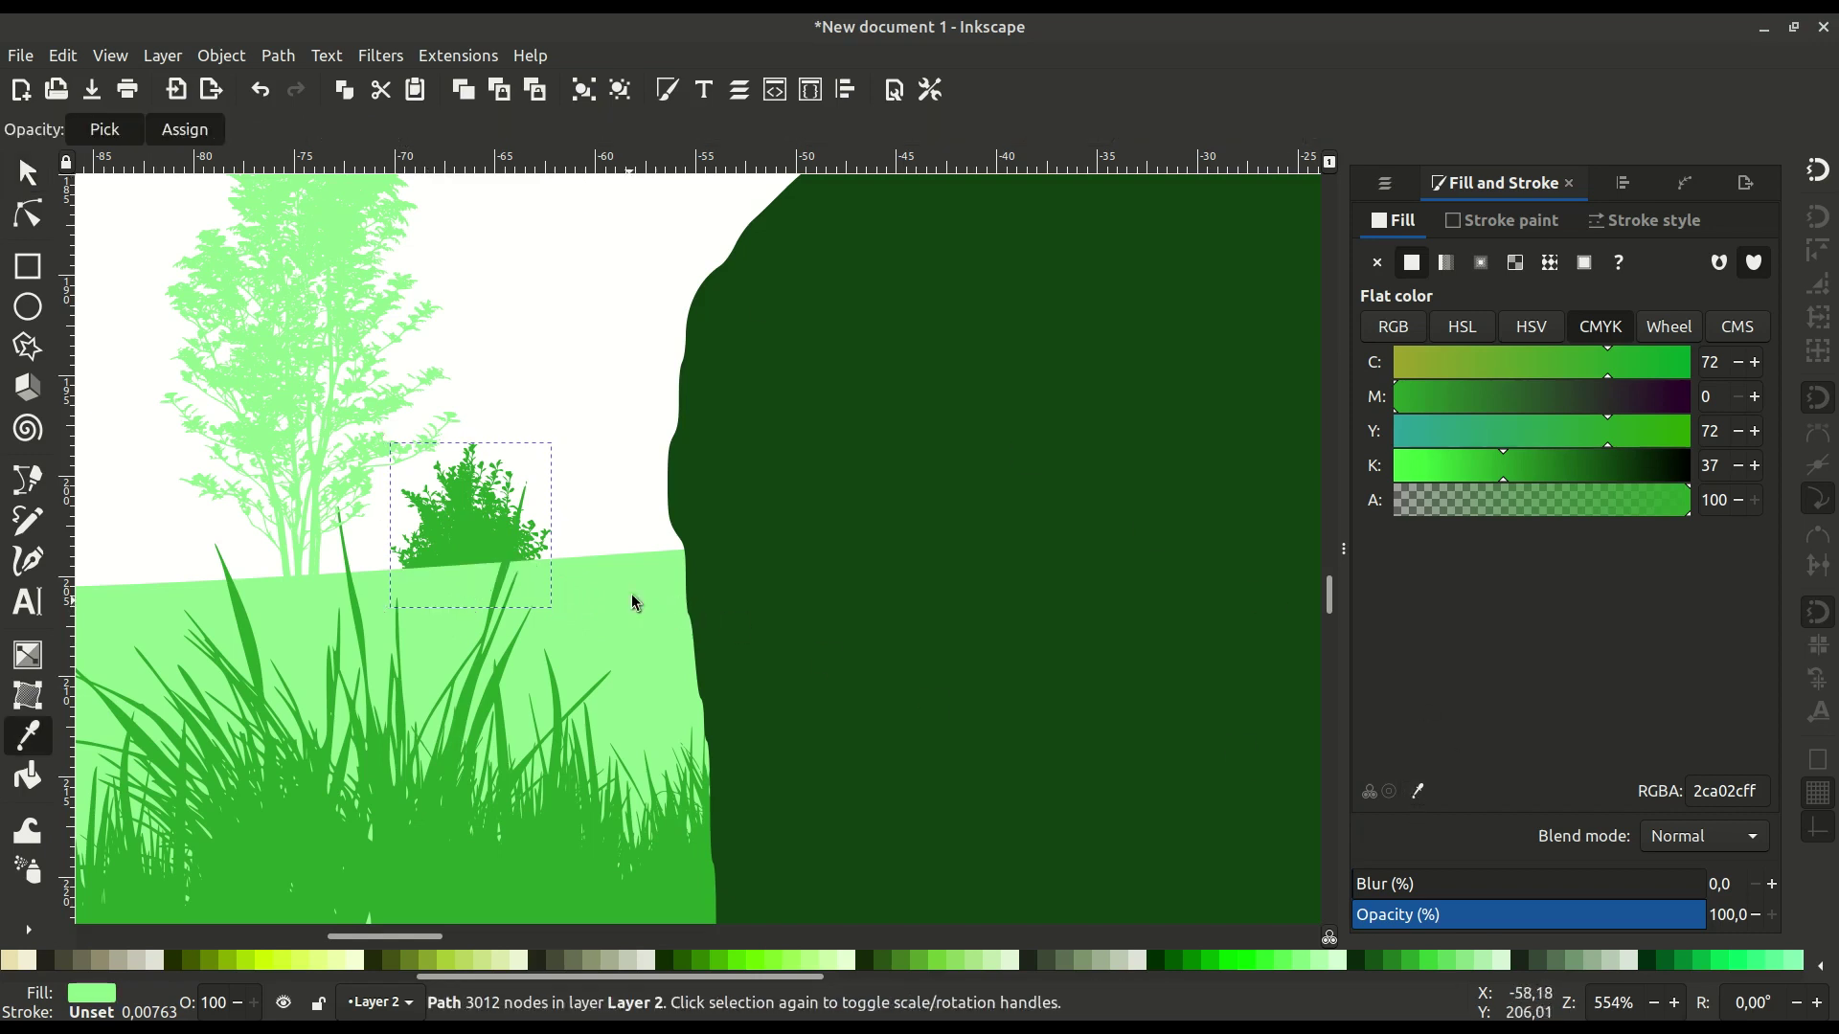
pyautogui.moveTo(474, 540); pyautogui.dragTo(451, 542)
# Duplicate the mid-green grass tuft between the left trunk and the deer and move the copy up and to the right.
pyautogui.click(258, 663)
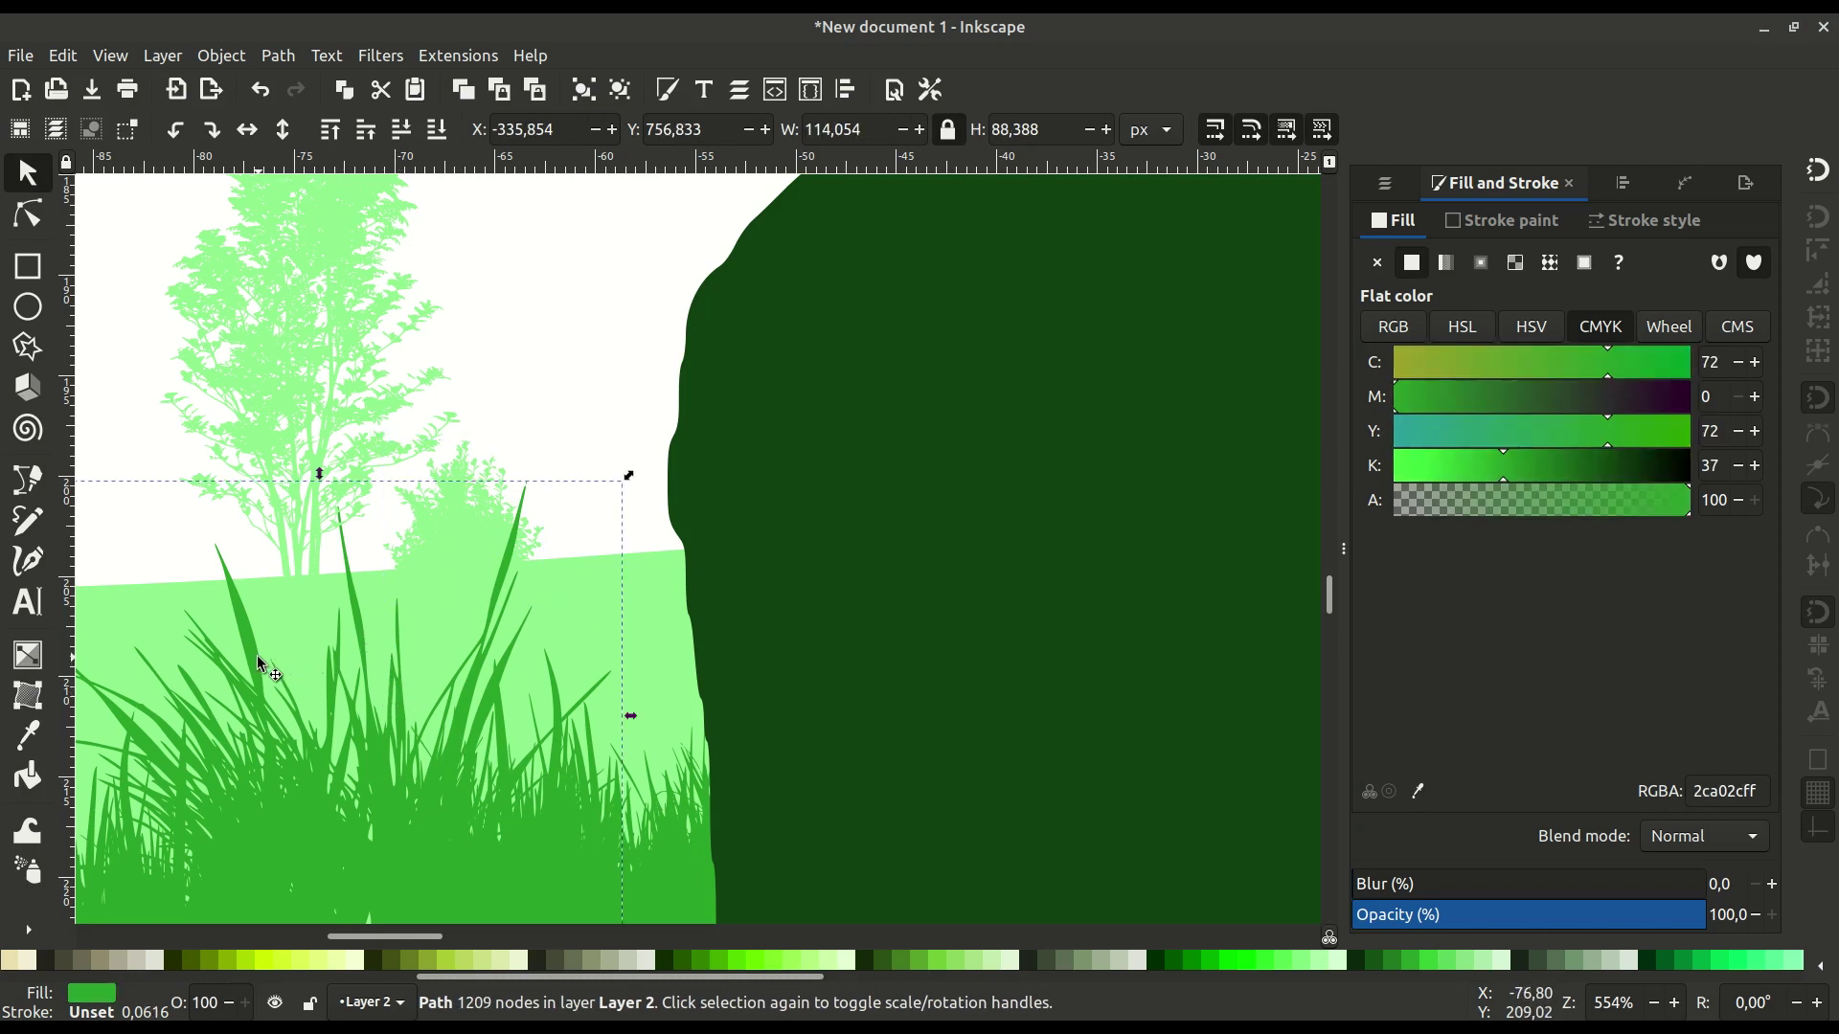
pyautogui.rightClick(259, 663)
pyautogui.click(344, 183)
pyautogui.moveTo(285, 761); pyautogui.dragTo(619, 496)
# Shrink the tuft copy to about 19 px wide on the hill edge by the left trunk and fill it with the hill's pale green.
pyautogui.moveTo(963, 211); pyautogui.dragTo(535, 614)
pyautogui.moveTo(442, 651); pyautogui.dragTo(328, 522)
pyautogui.scroll(1, 738, 647)
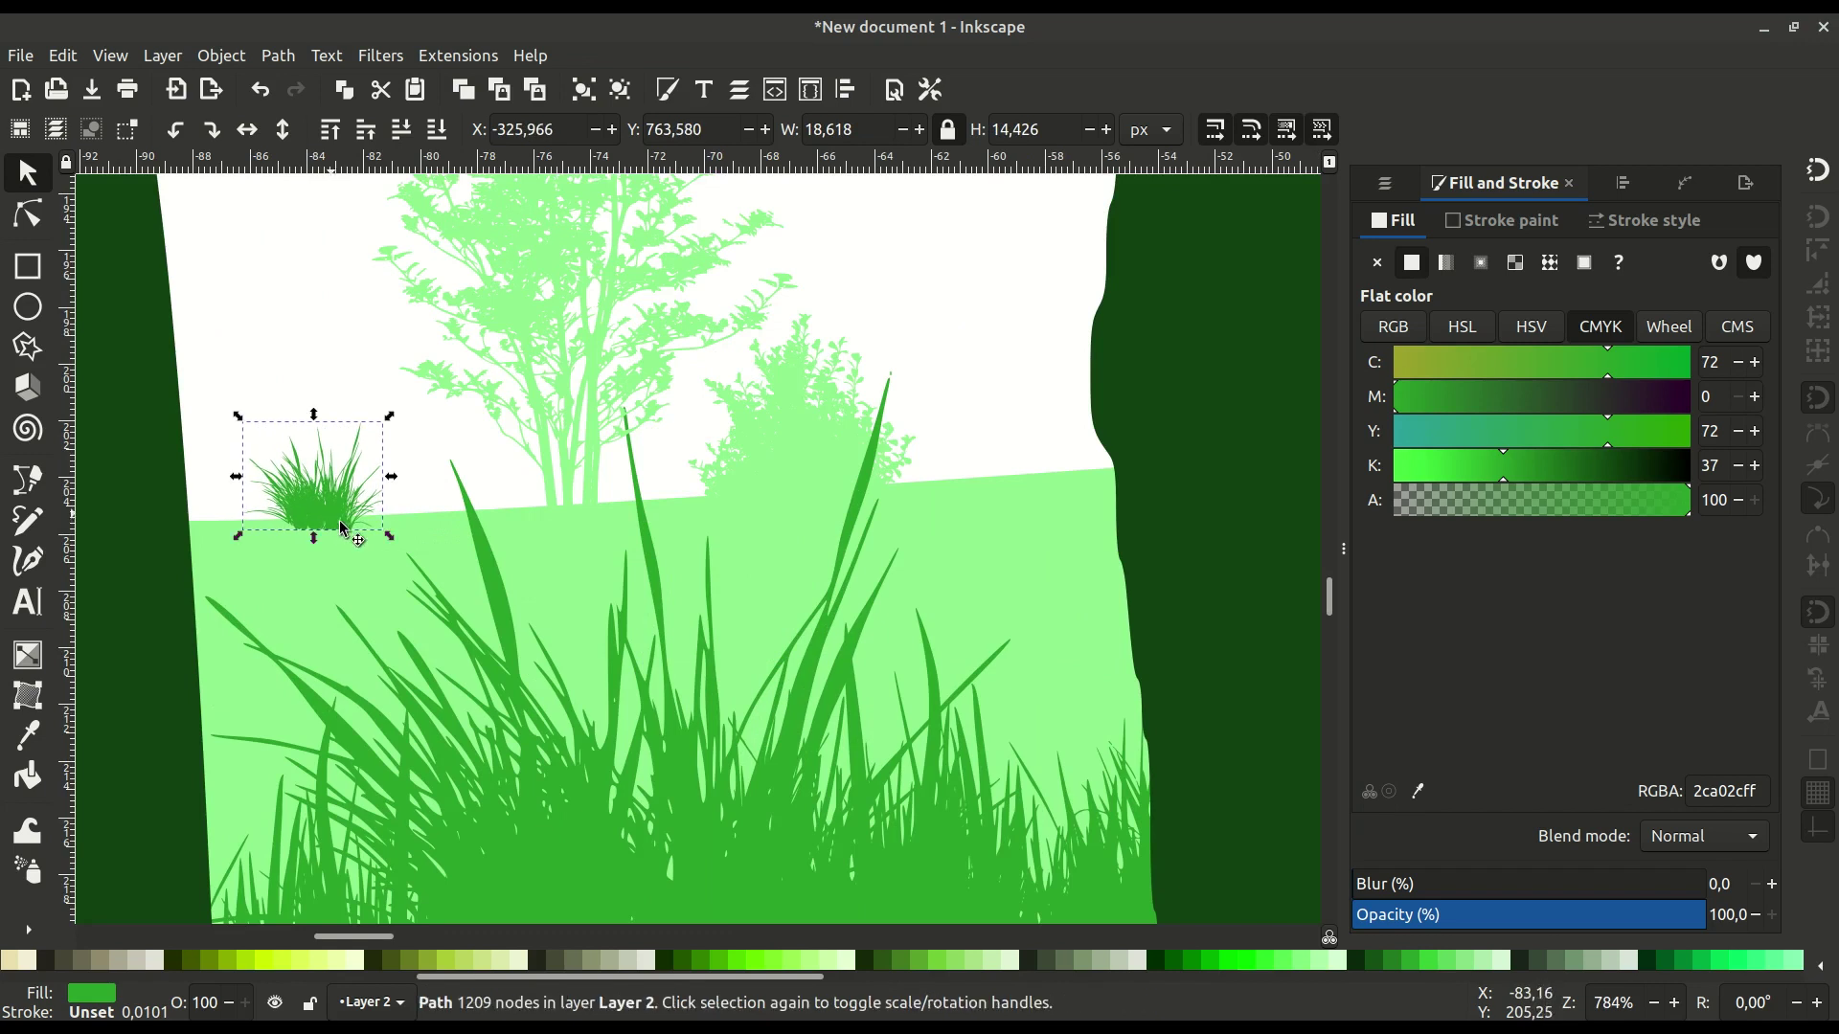
pyautogui.click(1419, 791)
pyautogui.click(566, 574)
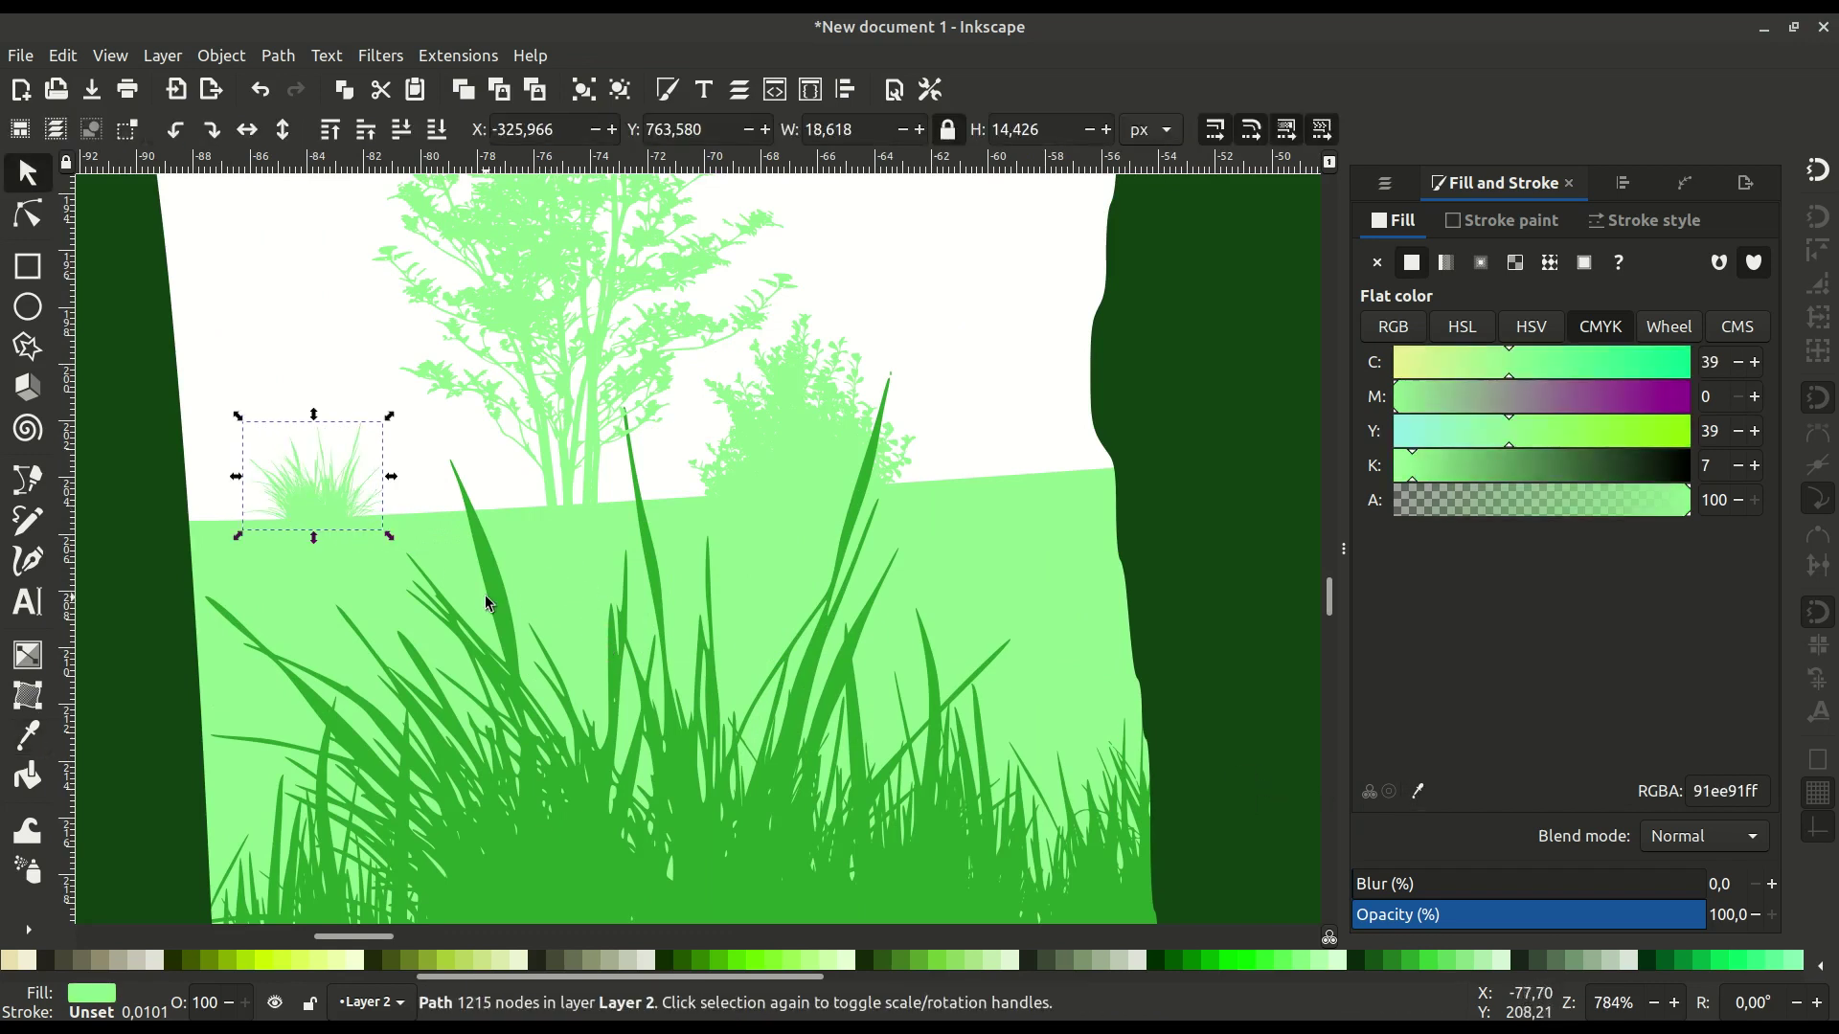
# Duplicate the small pale tuft, move the copy to the deer's rear, rotate it slightly to match the slope and lower it behind the deer.
pyautogui.rightClick(320, 499)
pyautogui.click(364, 546)
pyautogui.moveTo(325, 500); pyautogui.dragTo(774, 545)
pyautogui.keyDown('ctrl'); pyautogui.scroll(1, 776, 553); pyautogui.keyUp('ctrl')
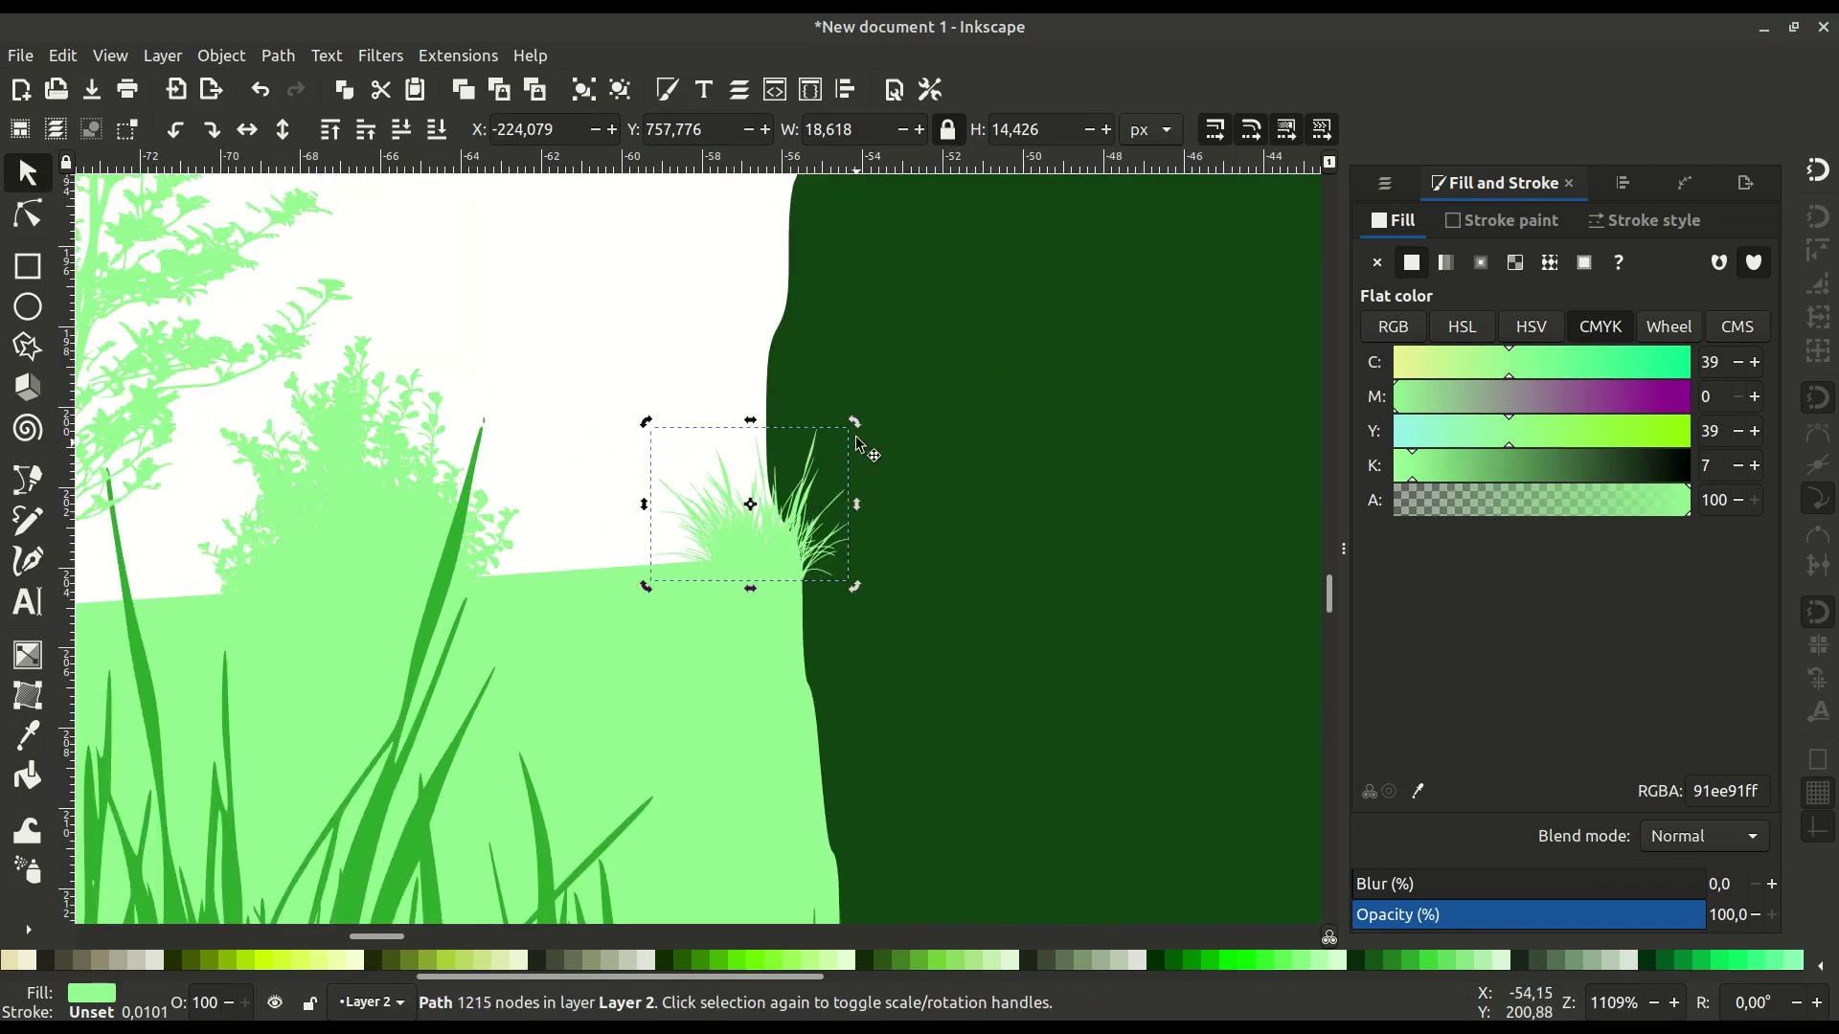
pyautogui.moveTo(852, 421); pyautogui.dragTo(835, 410)
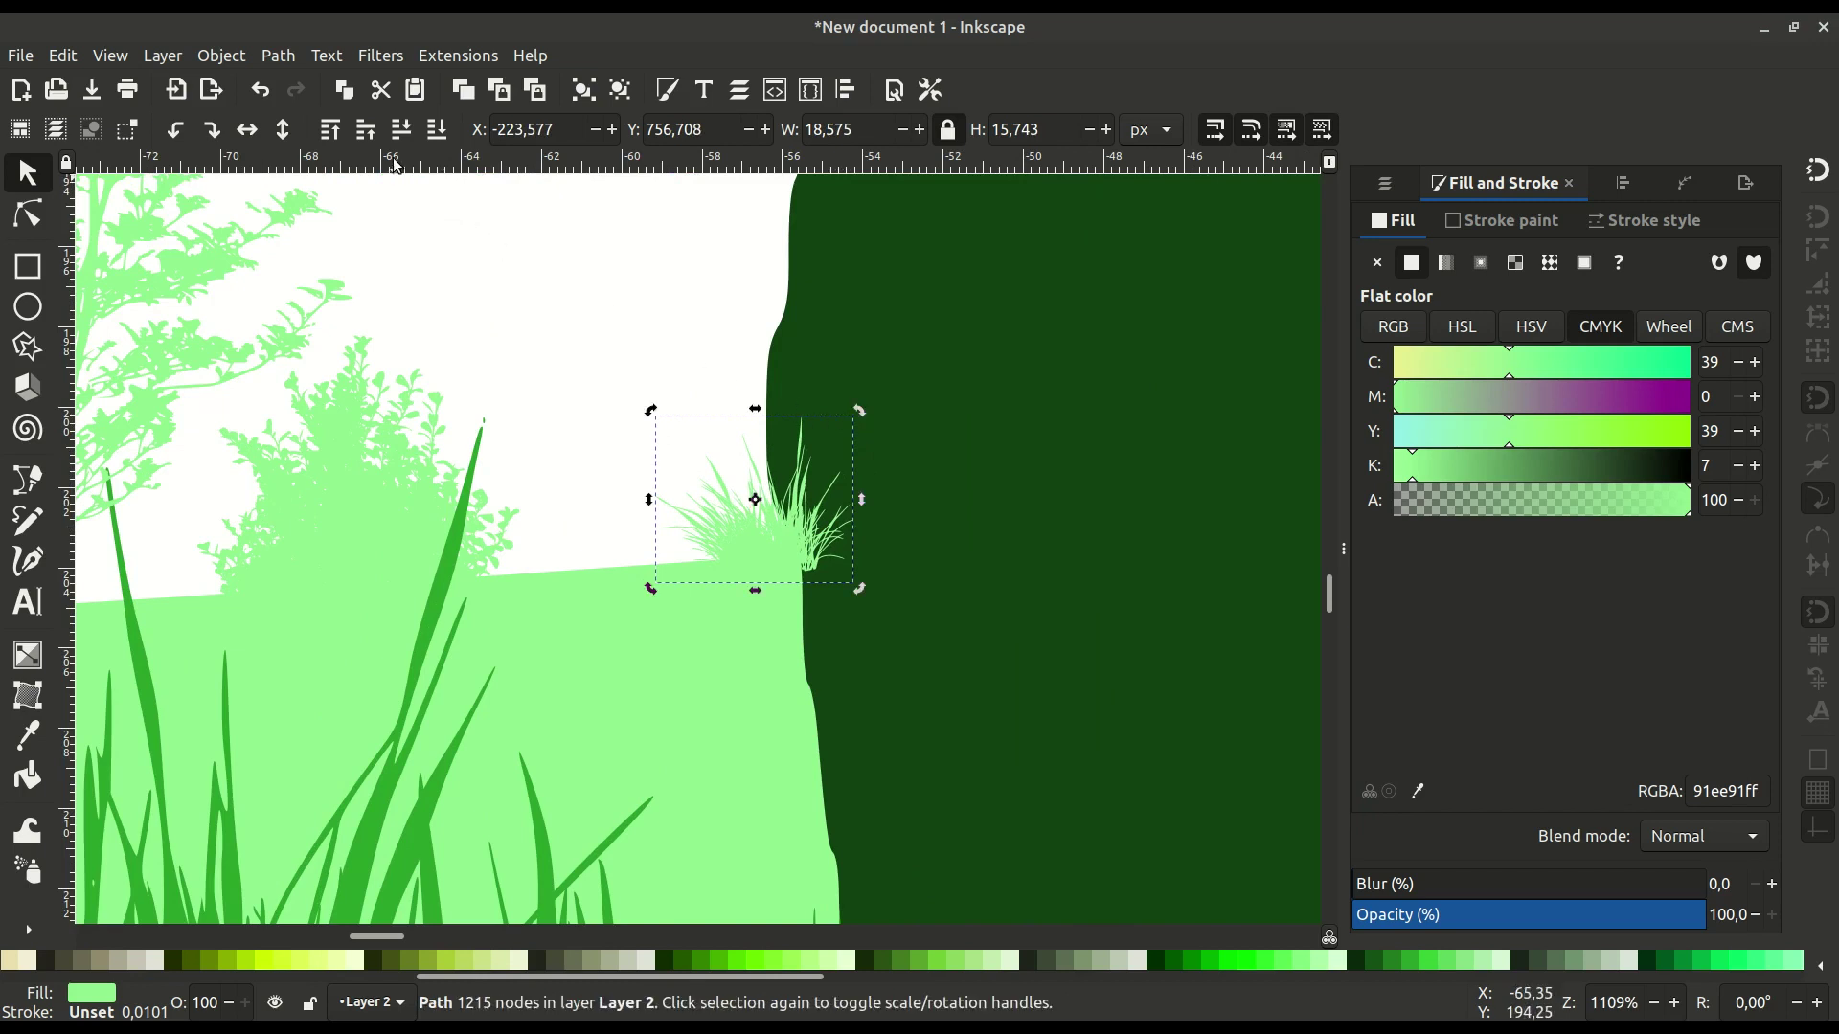
pyautogui.click(723, 498)
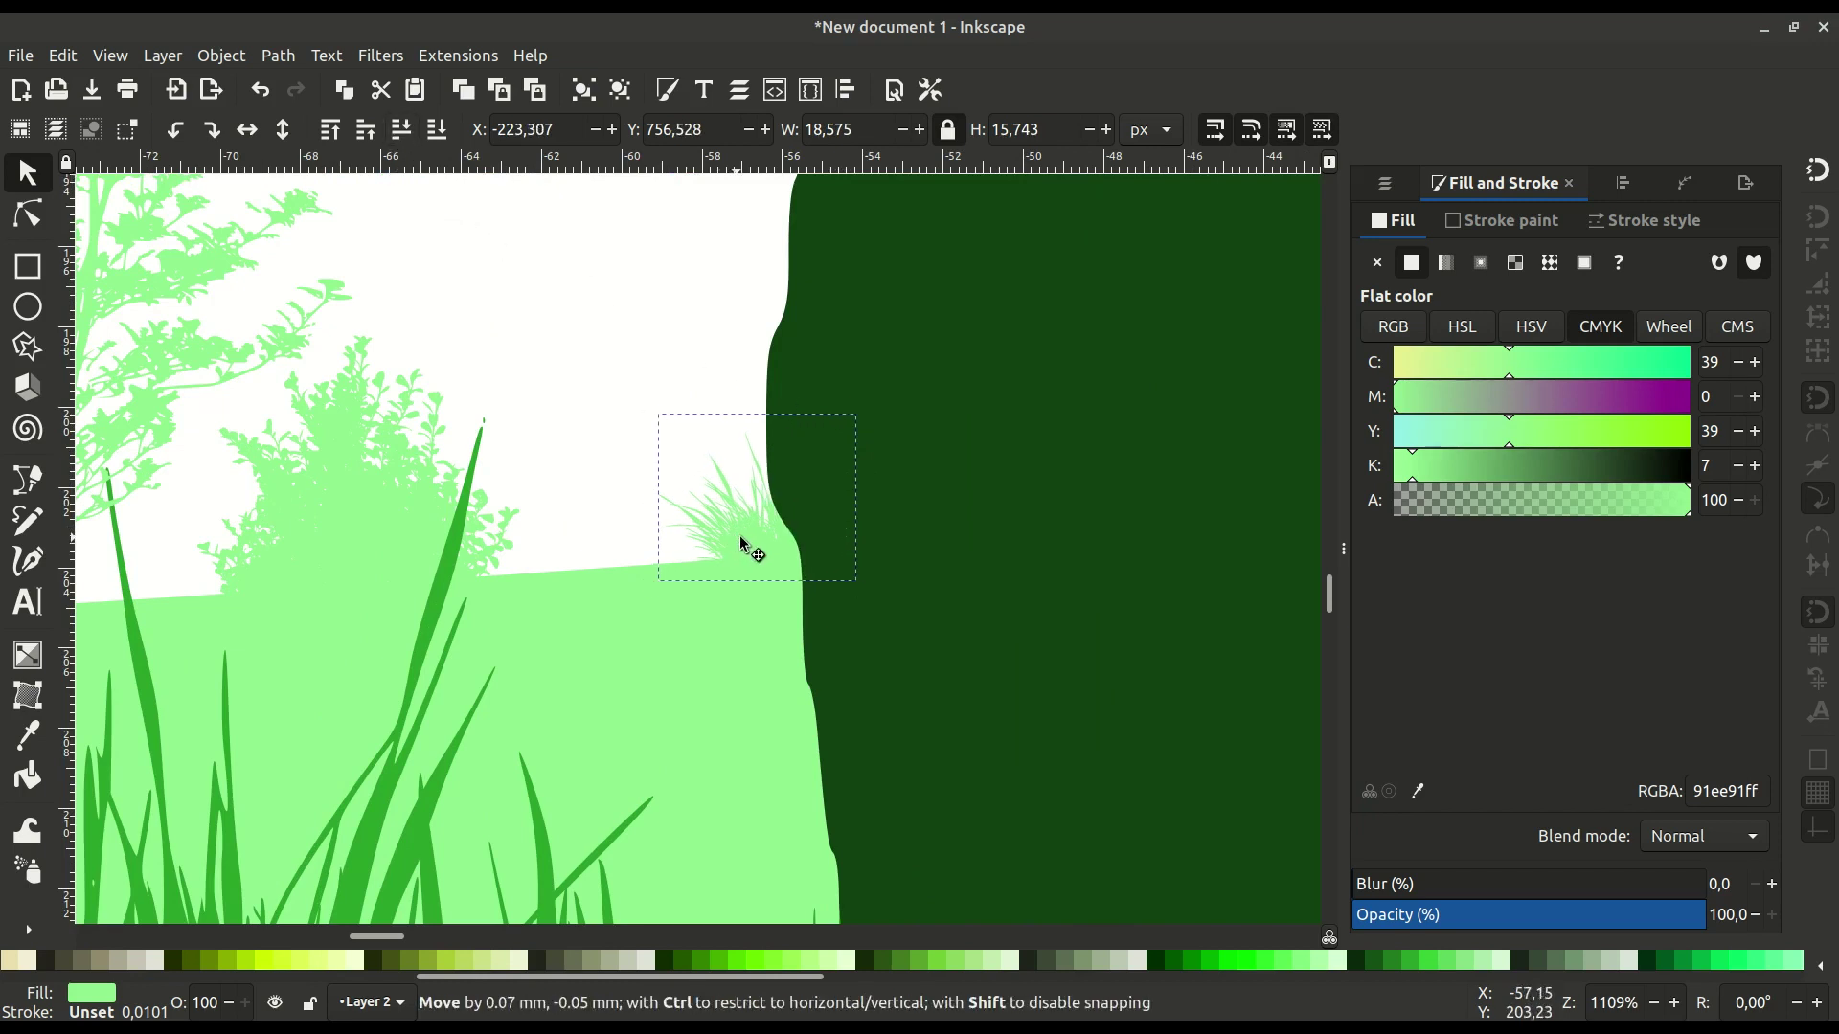
# Duplicate the small pale bush, tilt the copy on the hill at the page's left edge and lower it behind the mid-green tree.
pyautogui.click(717, 613)
pyautogui.keyDown('ctrl'); pyautogui.scroll(-5, 733, 625); pyautogui.keyUp('ctrl')
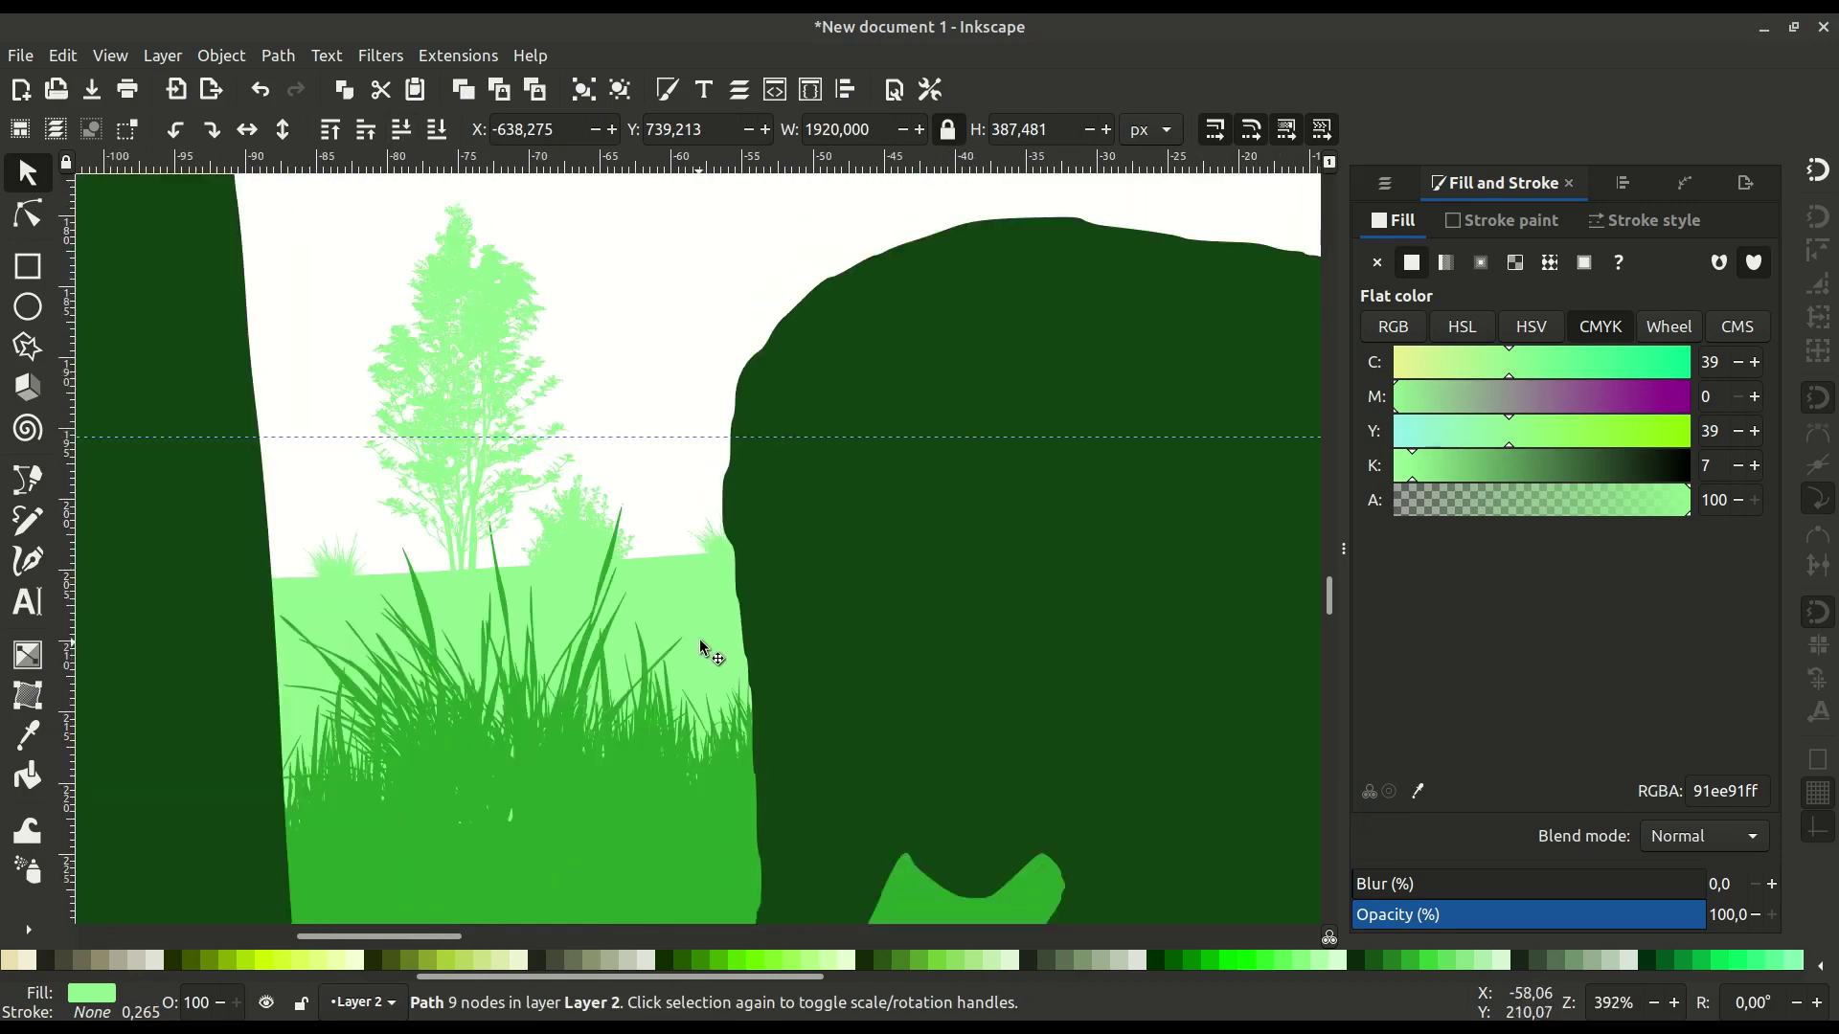
pyautogui.moveTo(864, 651); pyautogui.dragTo(1122, 645)
pyautogui.scroll(1, 996, 563)
pyautogui.moveTo(965, 577); pyautogui.dragTo(1164, 684)
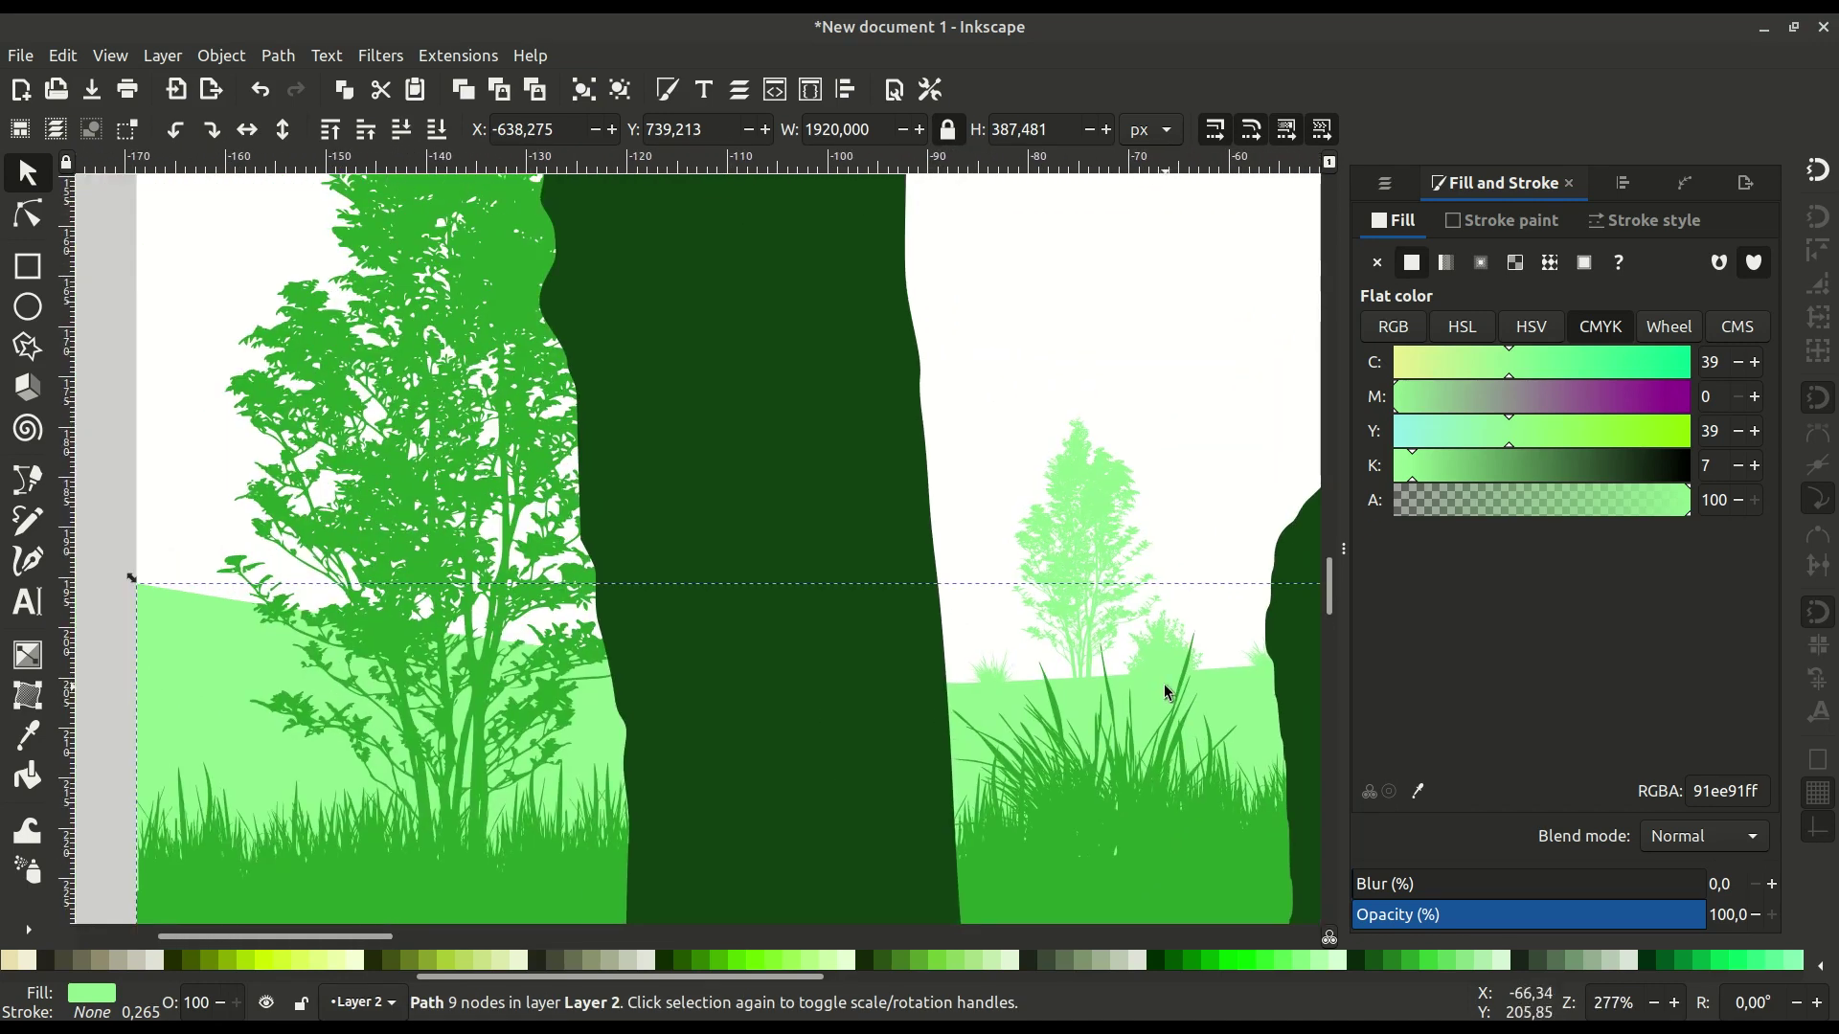
pyautogui.click(1164, 659)
pyautogui.rightClick(1161, 651)
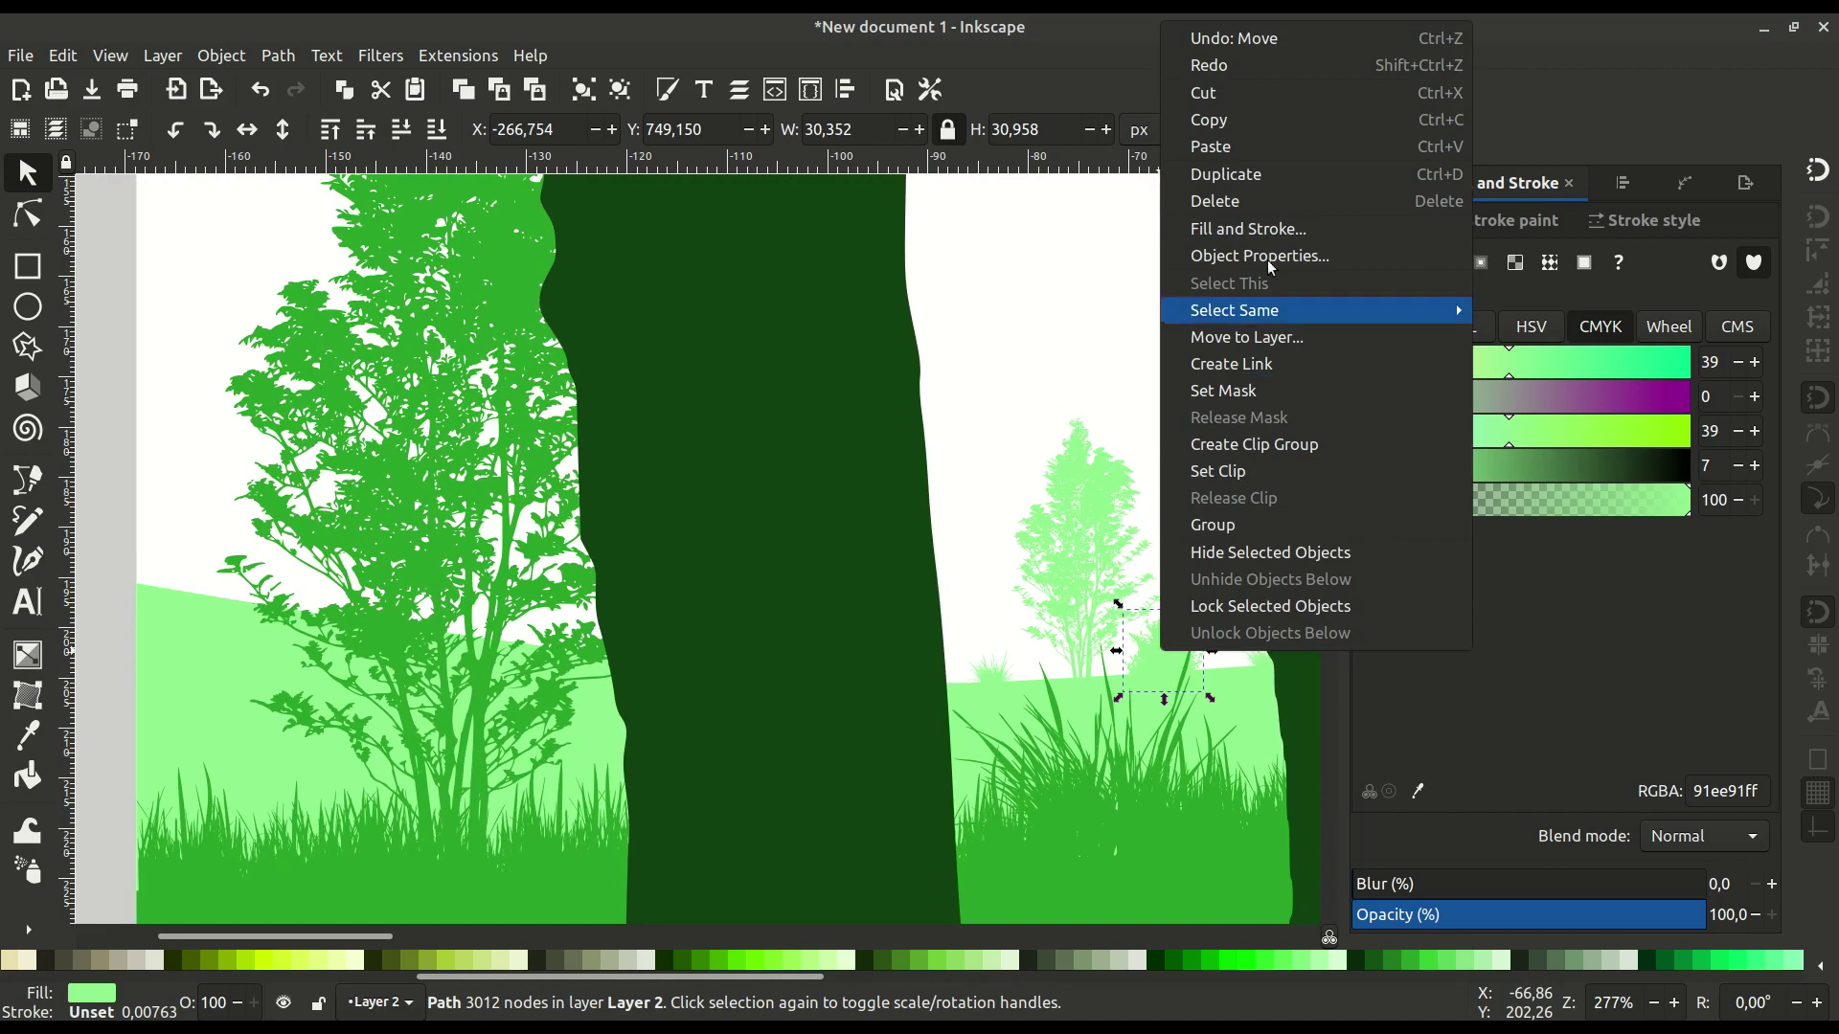
pyautogui.click(1262, 176)
pyautogui.moveTo(1161, 632); pyautogui.dragTo(195, 575)
pyautogui.scroll(2, 422, 609)
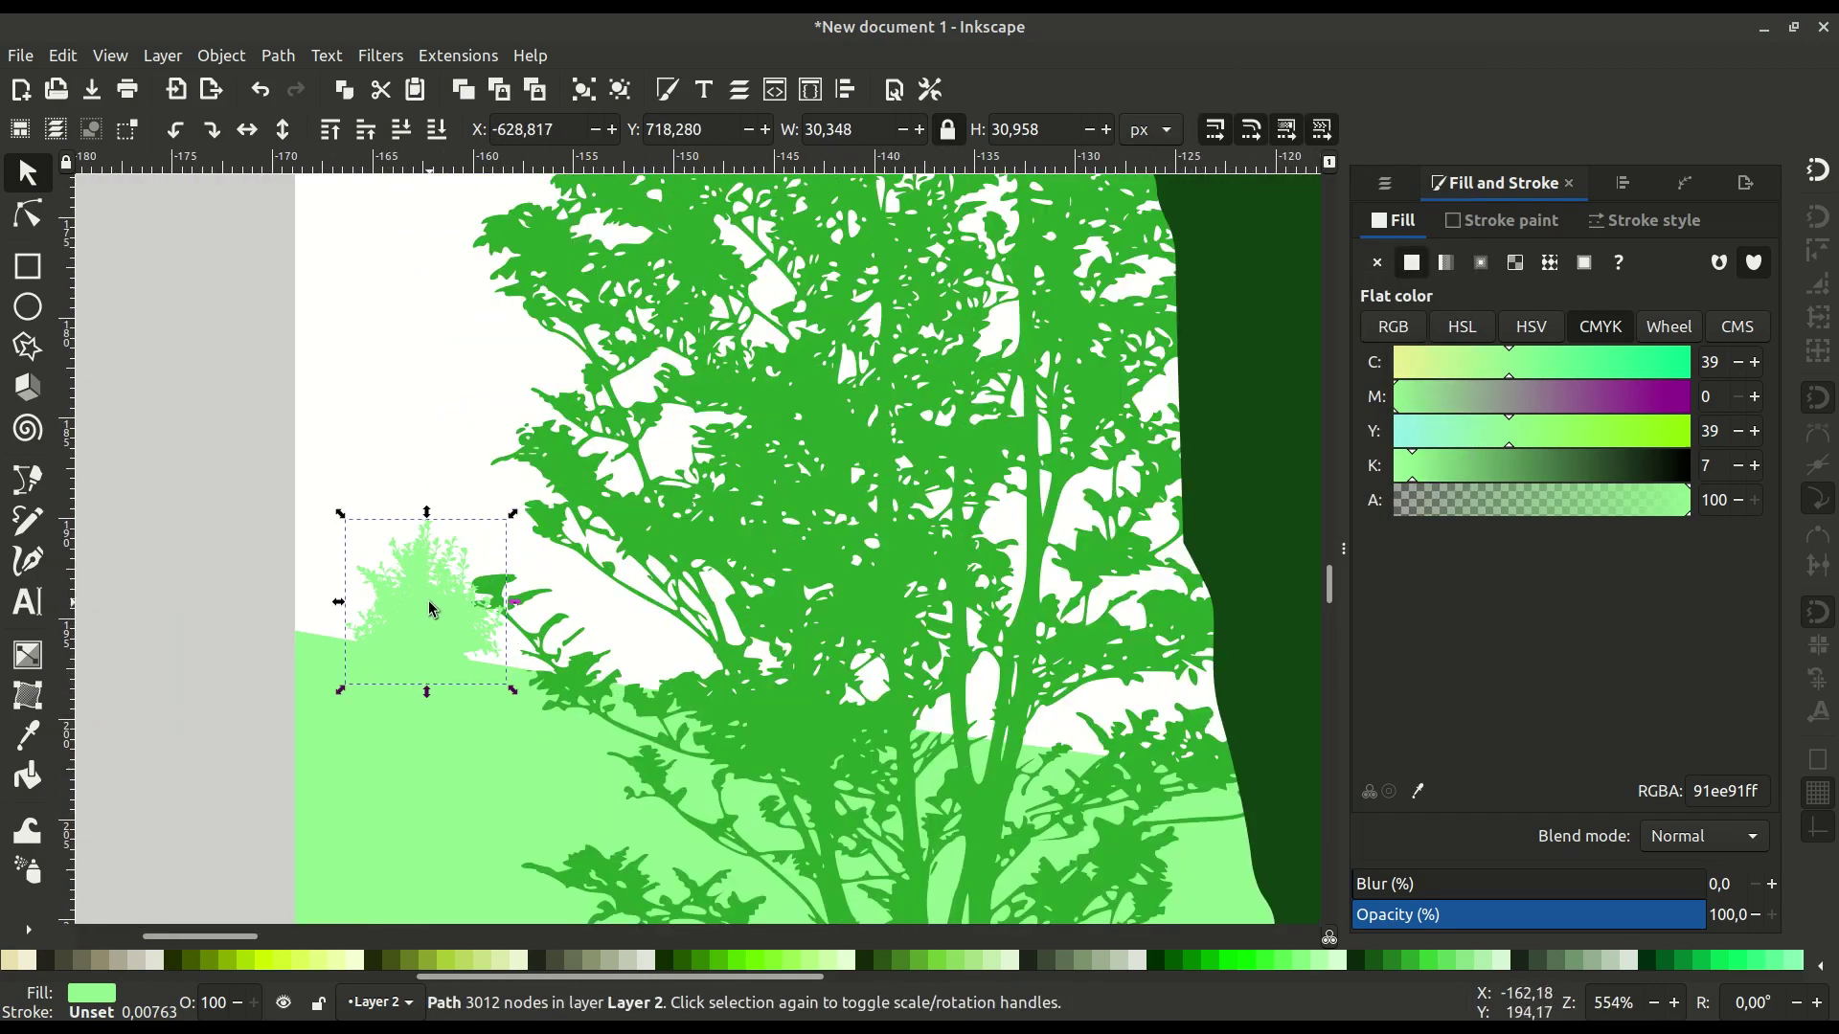
pyautogui.moveTo(514, 513); pyautogui.dragTo(526, 547)
pyautogui.moveTo(438, 637); pyautogui.dragTo(436, 638)
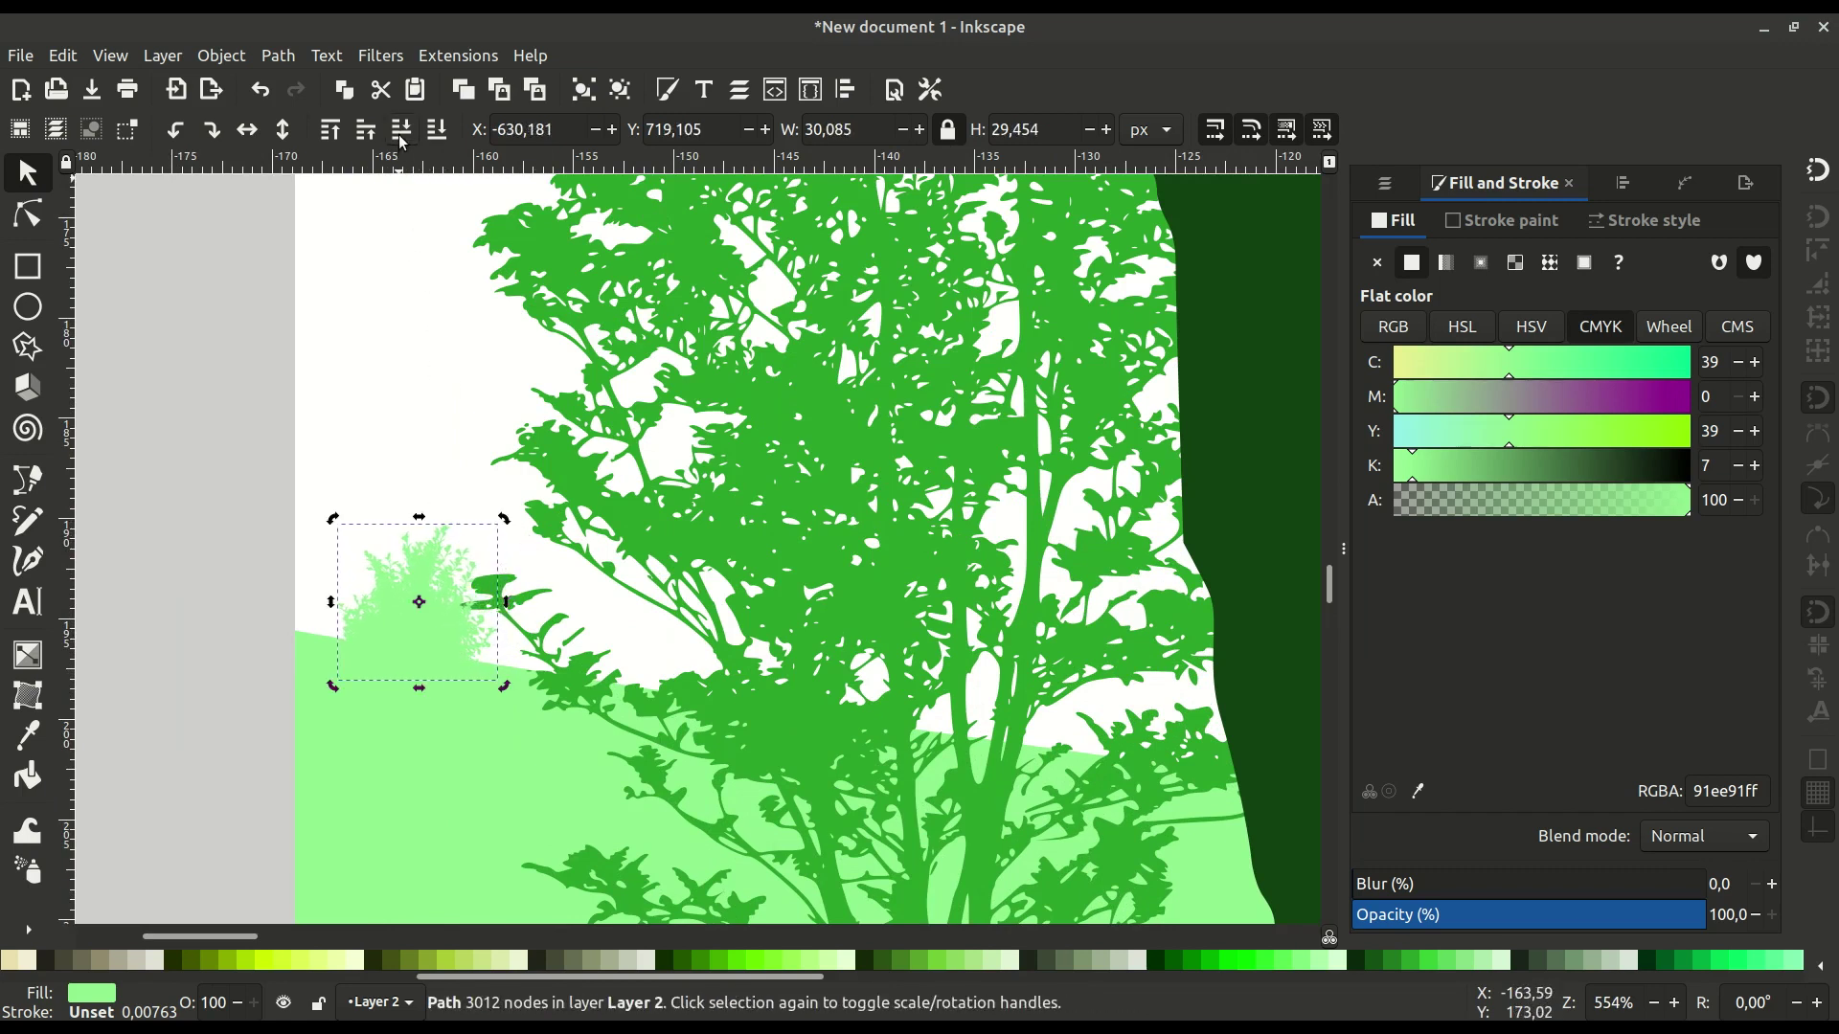
pyautogui.press('Escape')
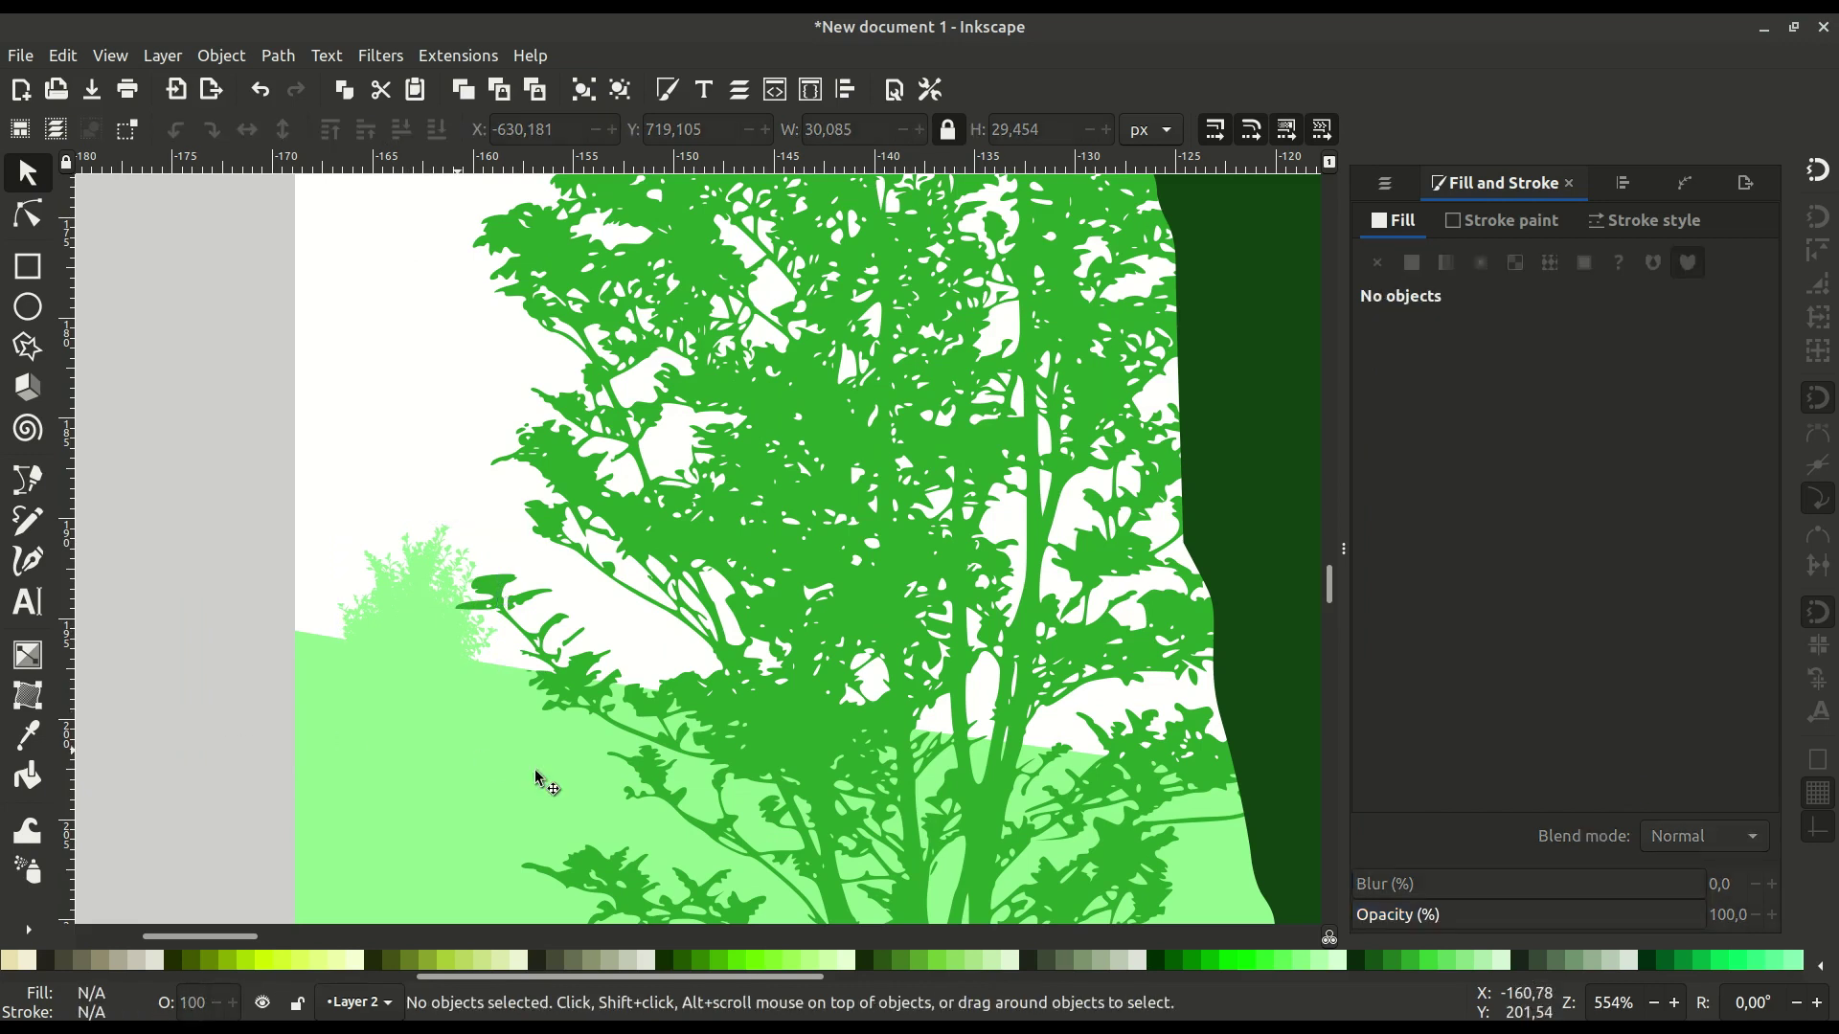
# Duplicate the slender mid-green tree and move the copy into the gap between the left trunk and the deer.
pyautogui.press('-')
pyautogui.press('-')
pyautogui.press('-')
pyautogui.press('-')
pyautogui.moveTo(824, 715); pyautogui.dragTo(498, 661)
pyautogui.press('-')
pyautogui.hscroll(5, 932, 629)
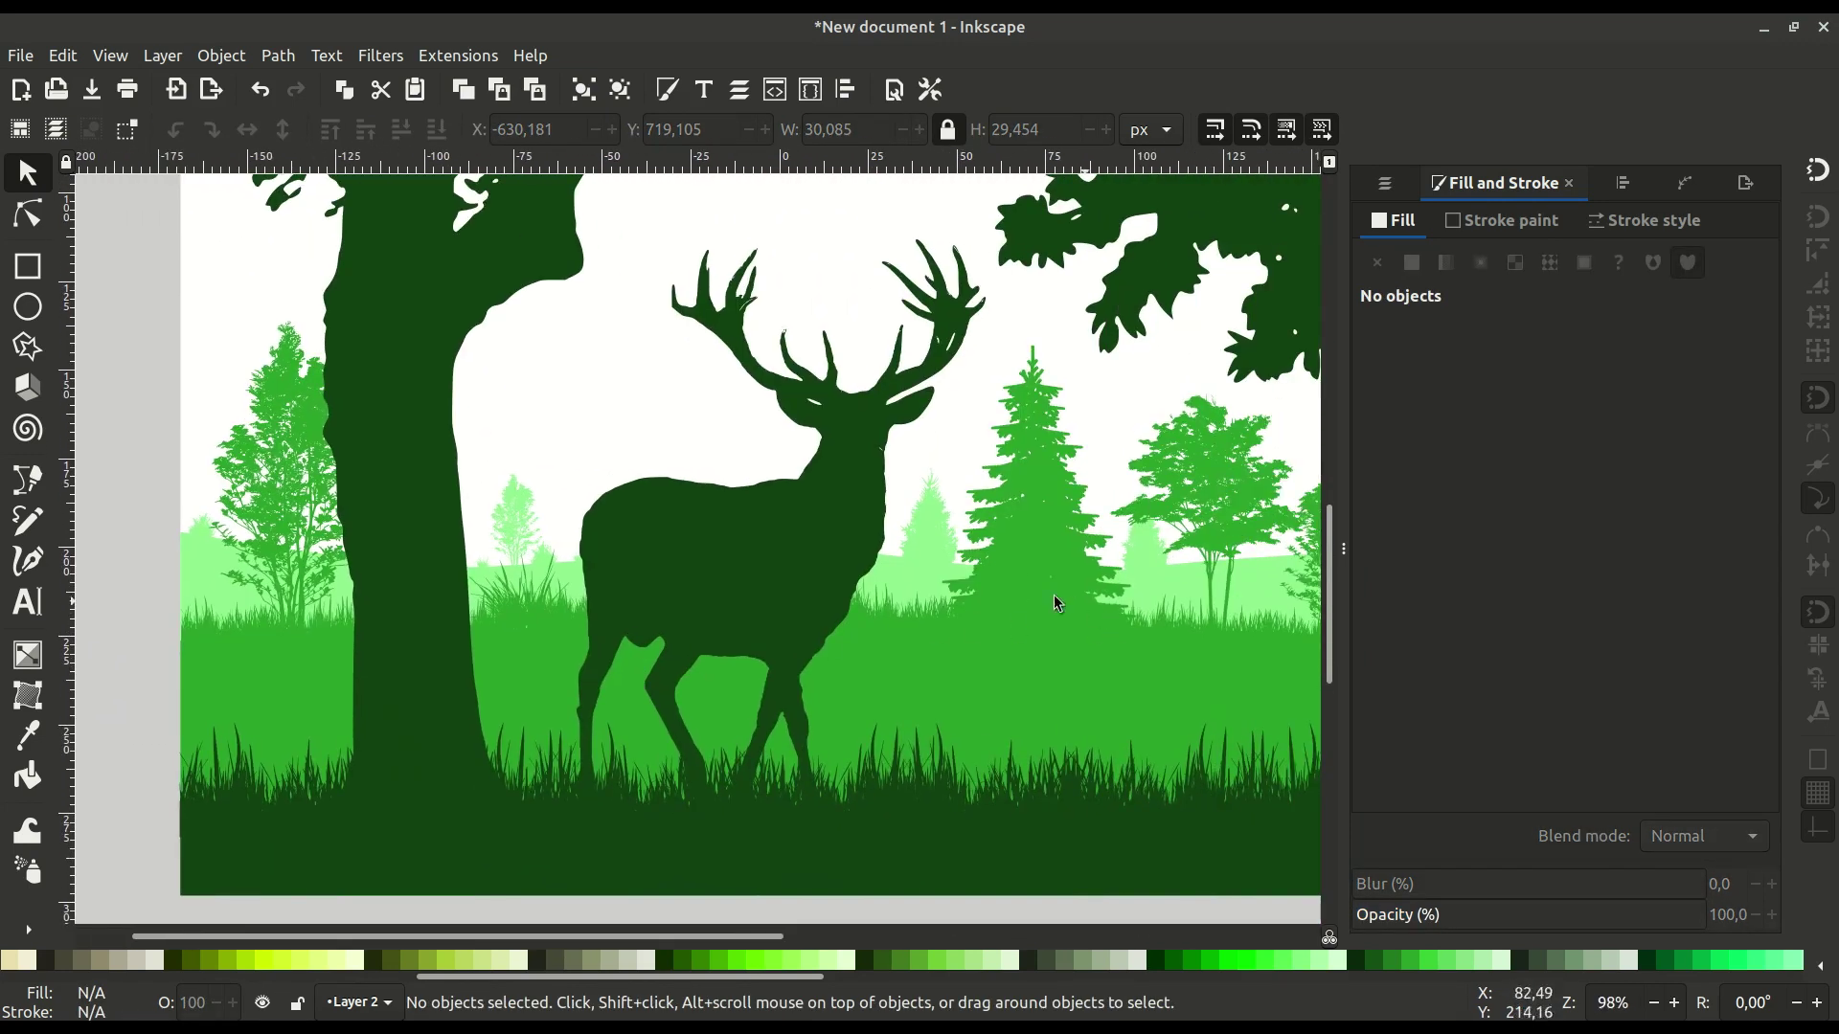
pyautogui.moveTo(963, 592); pyautogui.dragTo(813, 615)
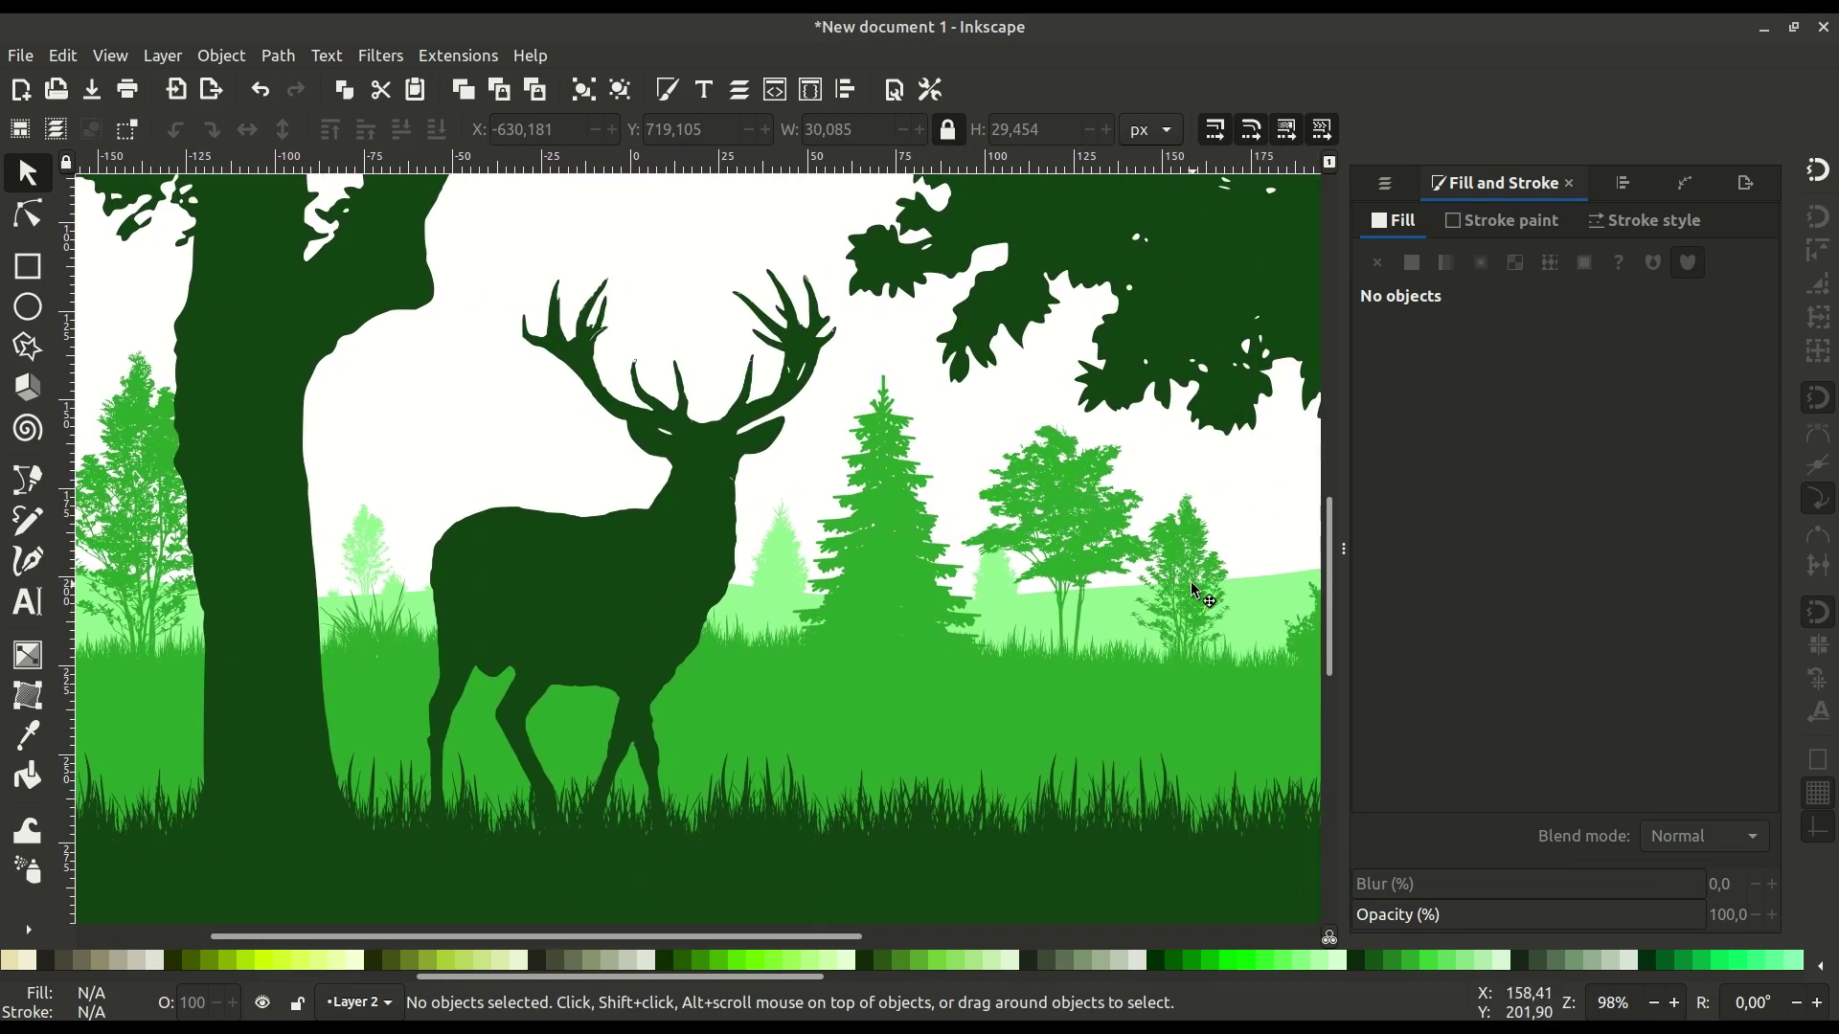
pyautogui.click(1192, 582)
pyautogui.rightClick(1192, 582)
pyautogui.click(1235, 542)
pyautogui.moveTo(1236, 576); pyautogui.dragTo(474, 534)
pyautogui.hscroll(-8, 742, 572)
pyautogui.scroll(3, 742, 572)
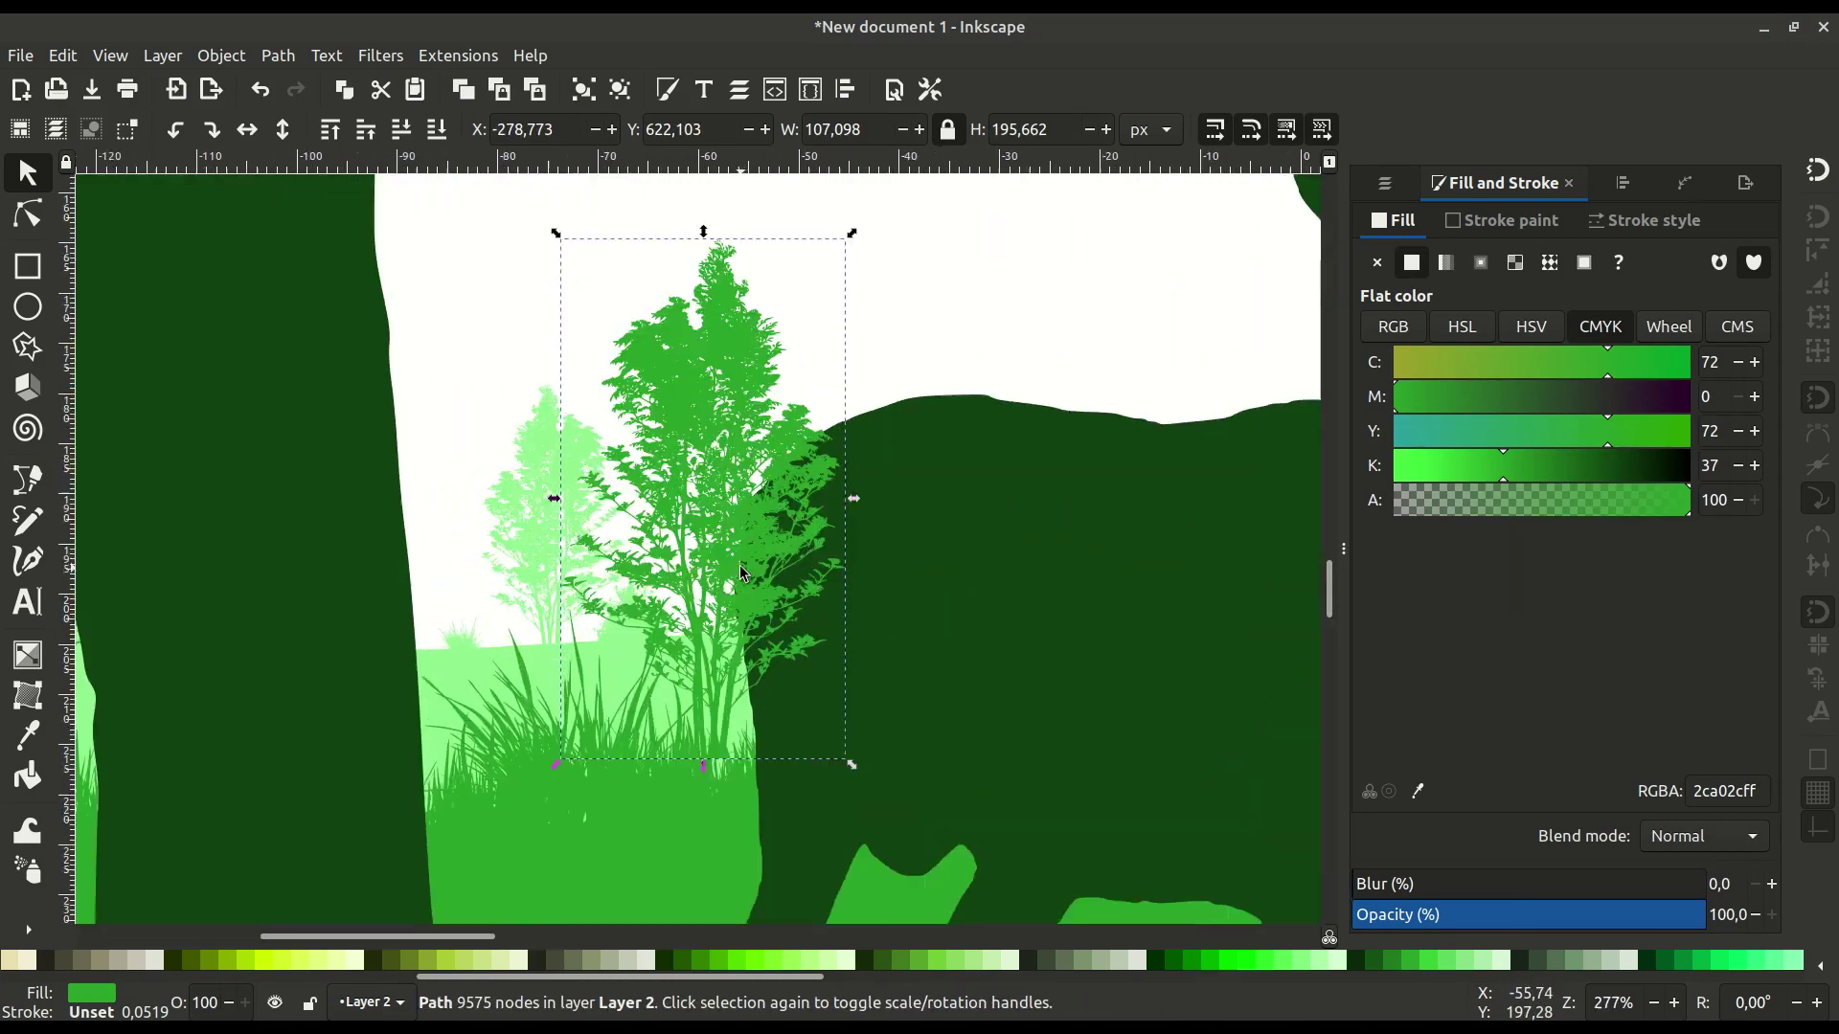
# Shrink the slender tree copy and set its base on the pale hill between the small bush and the deer.
pyautogui.moveTo(852, 236); pyautogui.dragTo(739, 532)
pyautogui.moveTo(609, 683); pyautogui.dragTo(664, 568)
pyautogui.scroll(1, 665, 570)
pyautogui.moveTo(776, 354); pyautogui.dragTo(736, 448)
pyautogui.moveTo(696, 533)
pyautogui.mouseDown()
pyautogui.moveTo(712, 533)
pyautogui.moveTo(706, 586)
pyautogui.moveTo(732, 578)
pyautogui.moveTo(710, 537)
pyautogui.mouseUp()
# Fill the tree copy beside the deer with the hill's pale green and shrink it slightly more.
pyautogui.click(1419, 795)
pyautogui.click(751, 730)
pyautogui.moveTo(789, 399); pyautogui.dragTo(767, 419)
pyautogui.click(815, 484)
pyautogui.scroll(-3, 914, 588)
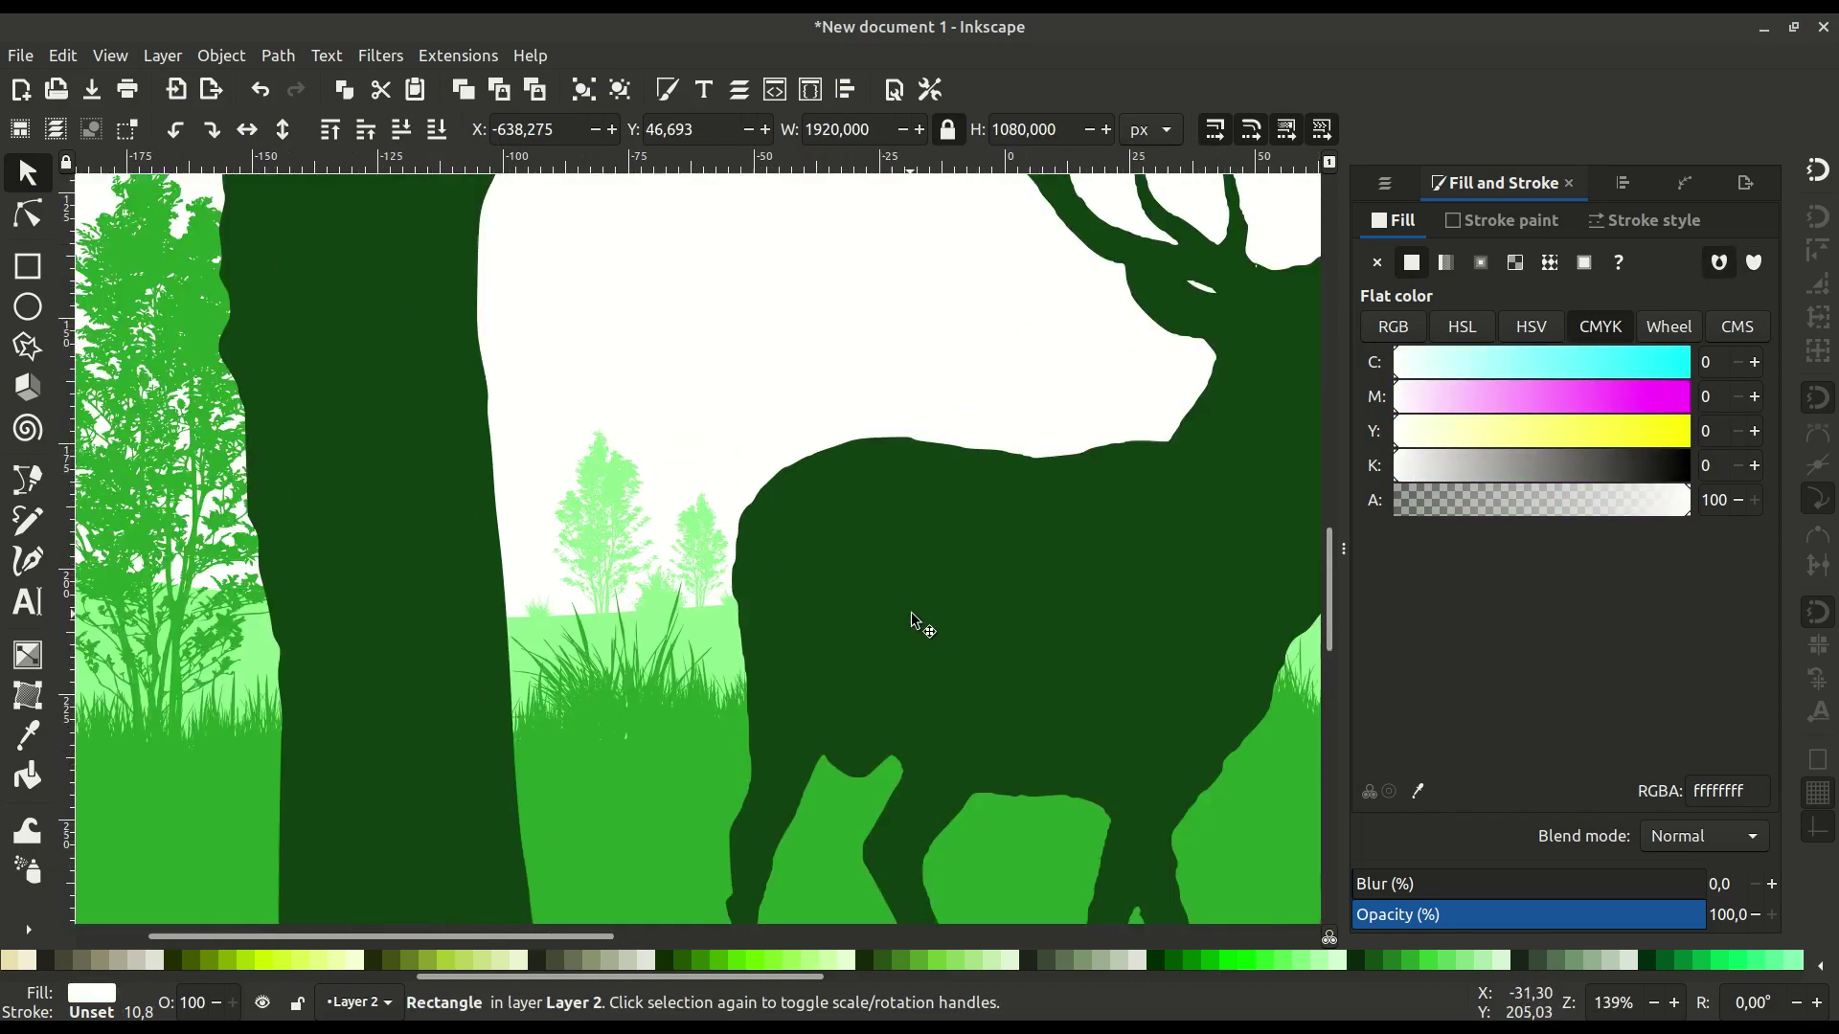
pyautogui.hscroll(5, 709, 643)
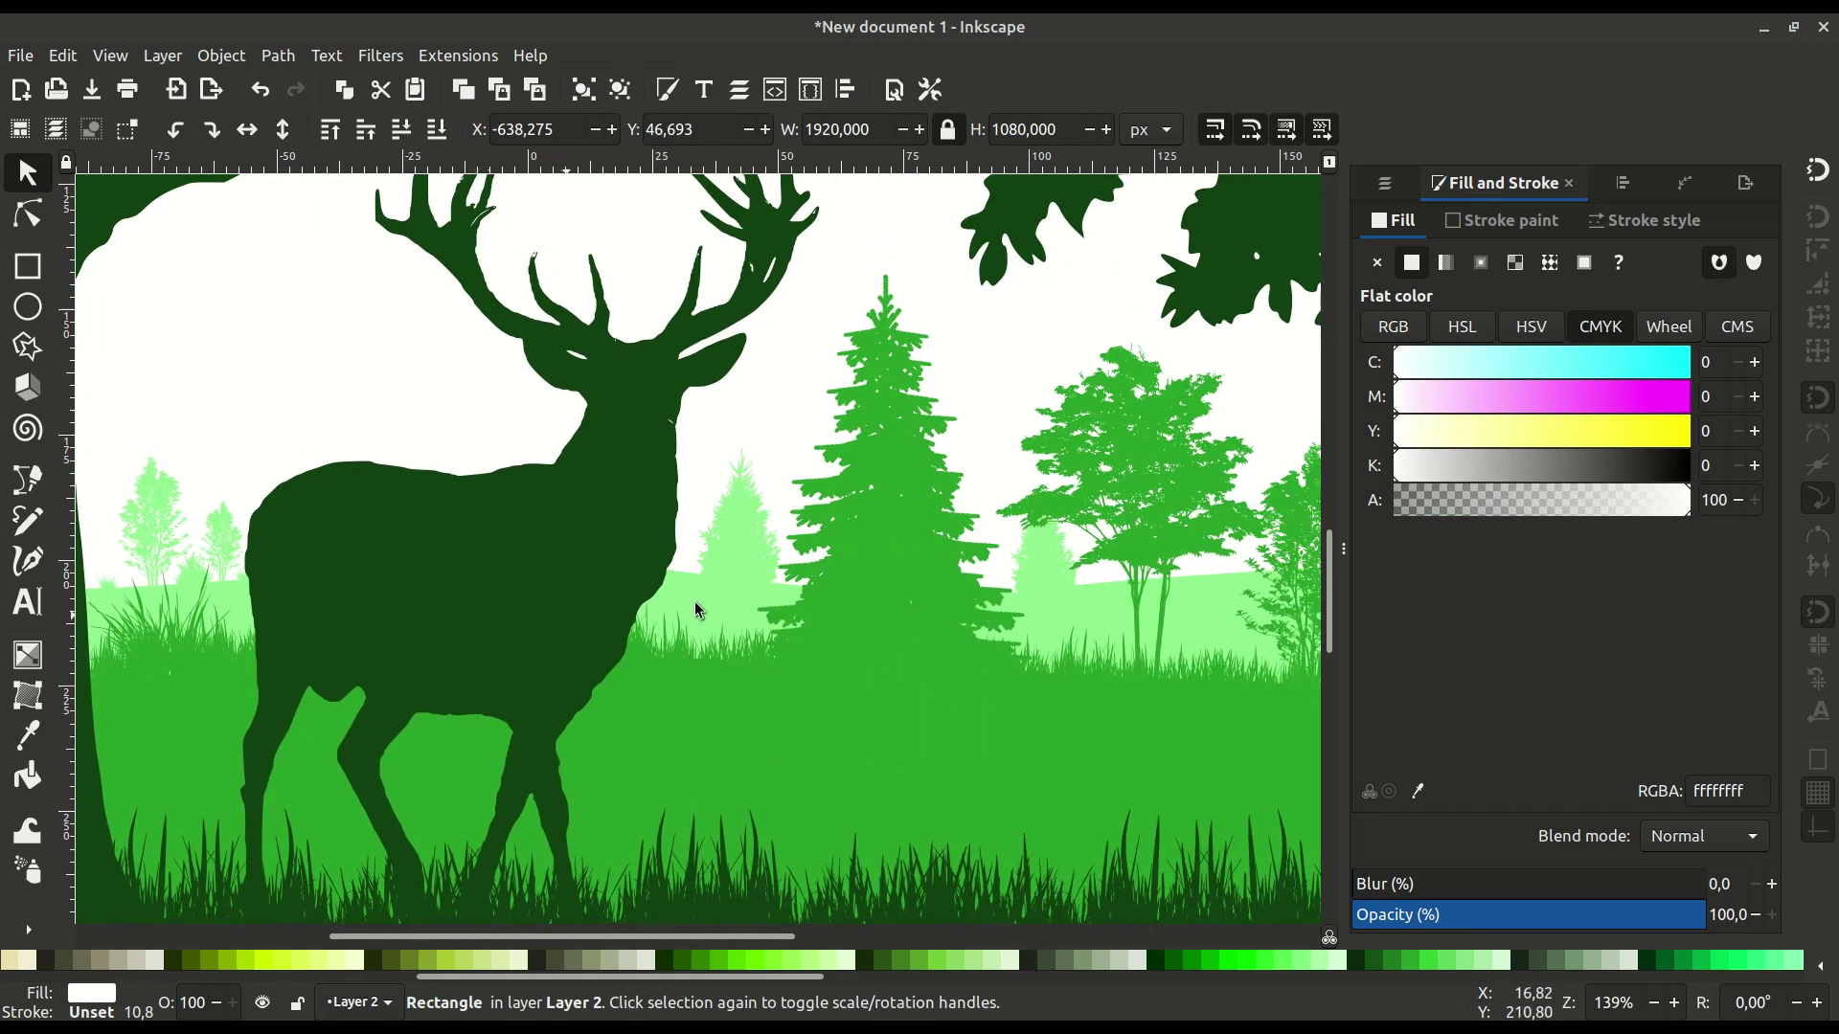
# Duplicate the pale conifer beside the deer and move the copy to the hill between the slender mid-green tree and the mid-green bush.
pyautogui.click(749, 542)
pyautogui.rightClick(749, 542)
pyautogui.click(805, 548)
pyautogui.moveTo(803, 559); pyautogui.dragTo(1301, 578)
pyautogui.hscroll(10, 733, 573)
pyautogui.moveTo(689, 586); pyautogui.dragTo(821, 543)
pyautogui.hscroll(3, 705, 582)
pyautogui.keyDown('ctrl'); pyautogui.scroll(1, 691, 586); pyautogui.keyUp('ctrl')
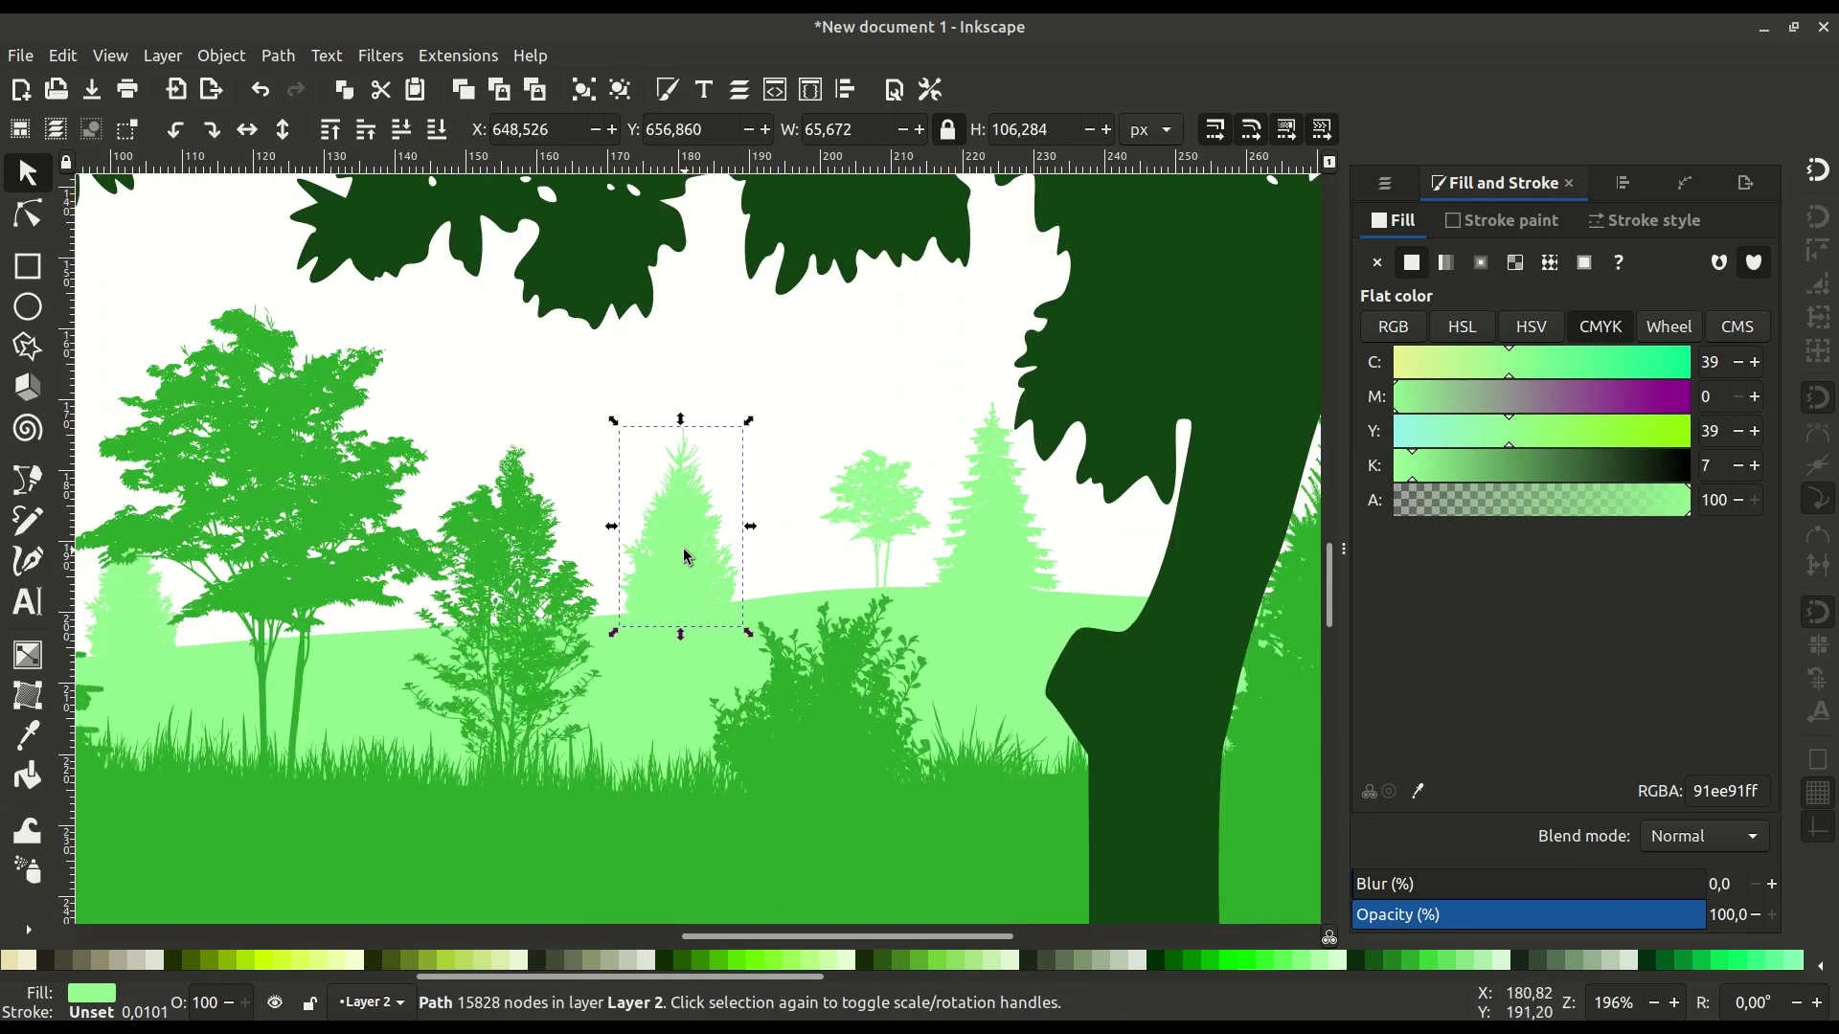
# Shrink the conifer copy to about 37 px wide and set its base on the pale hill's edge.
pyautogui.moveTo(750, 422); pyautogui.dragTo(720, 519)
pyautogui.scroll(1, 690, 565)
pyautogui.moveTo(677, 585); pyautogui.dragTo(698, 582)
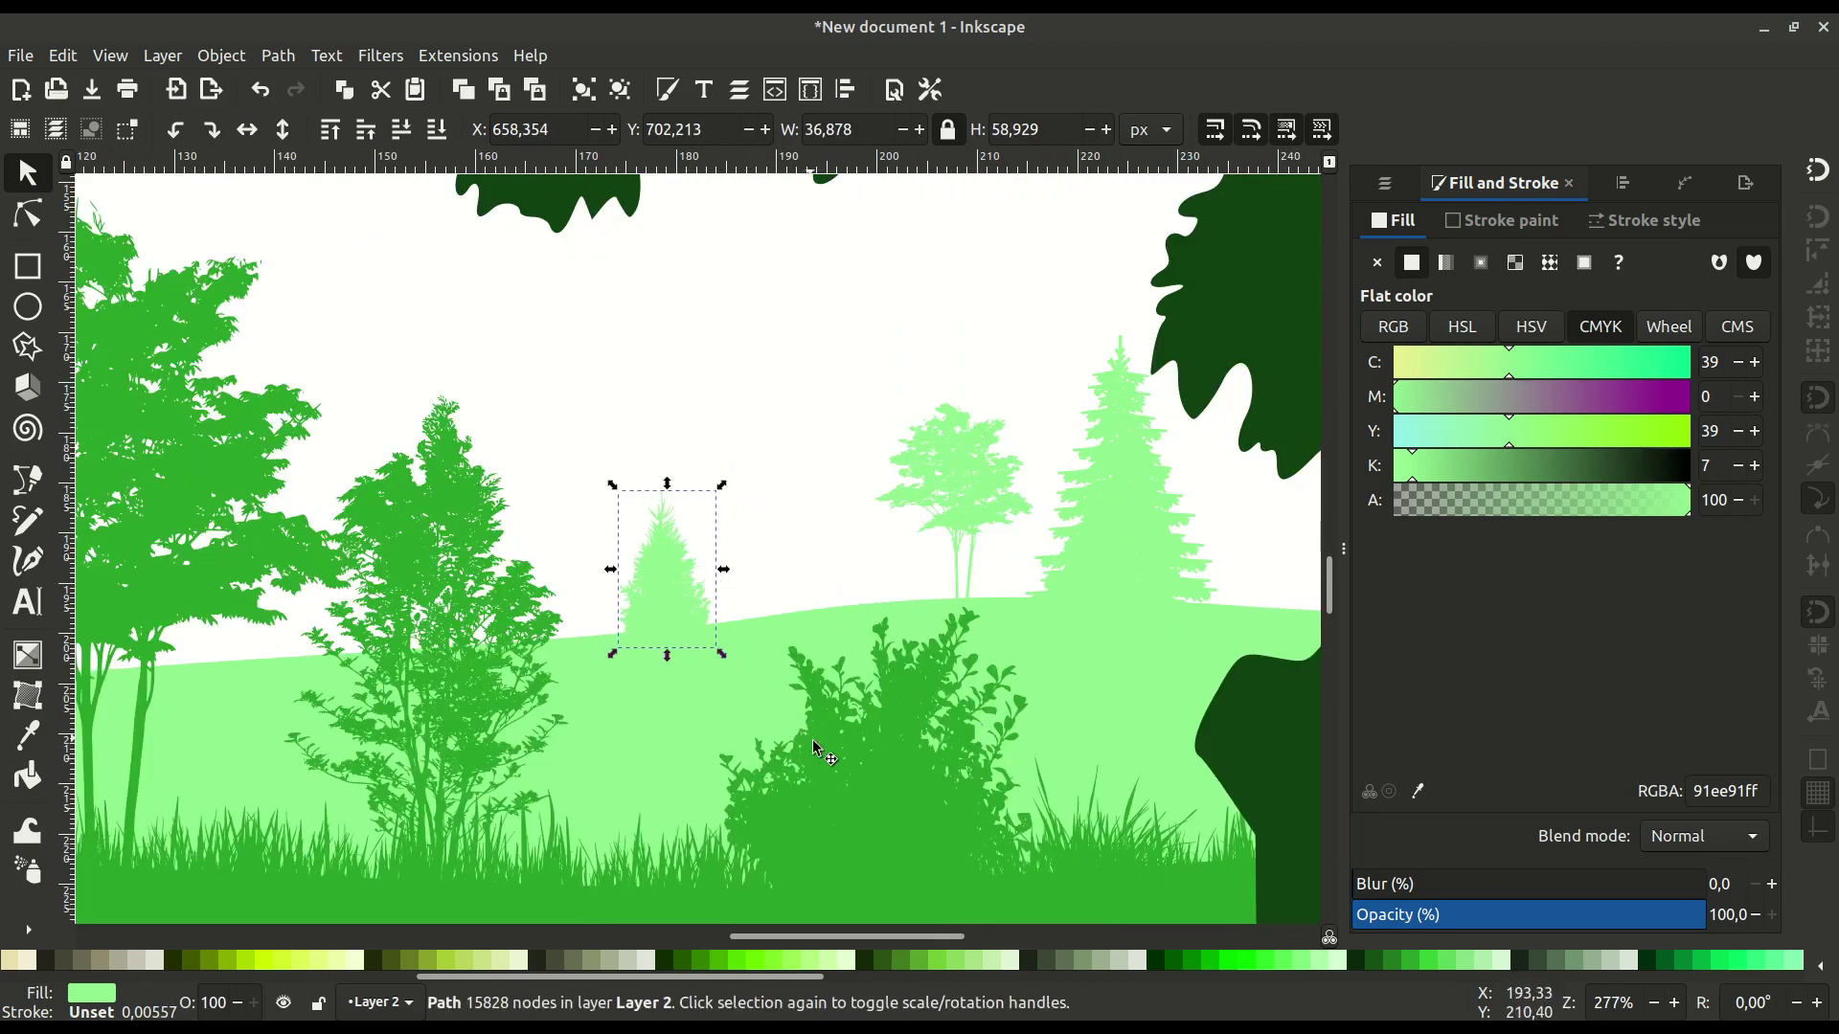
# Duplicate the mid-green bush, shrink the copy to about 29 px wide and place it beside the small pale conifer.
pyautogui.click(836, 787)
pyautogui.rightClick(838, 789)
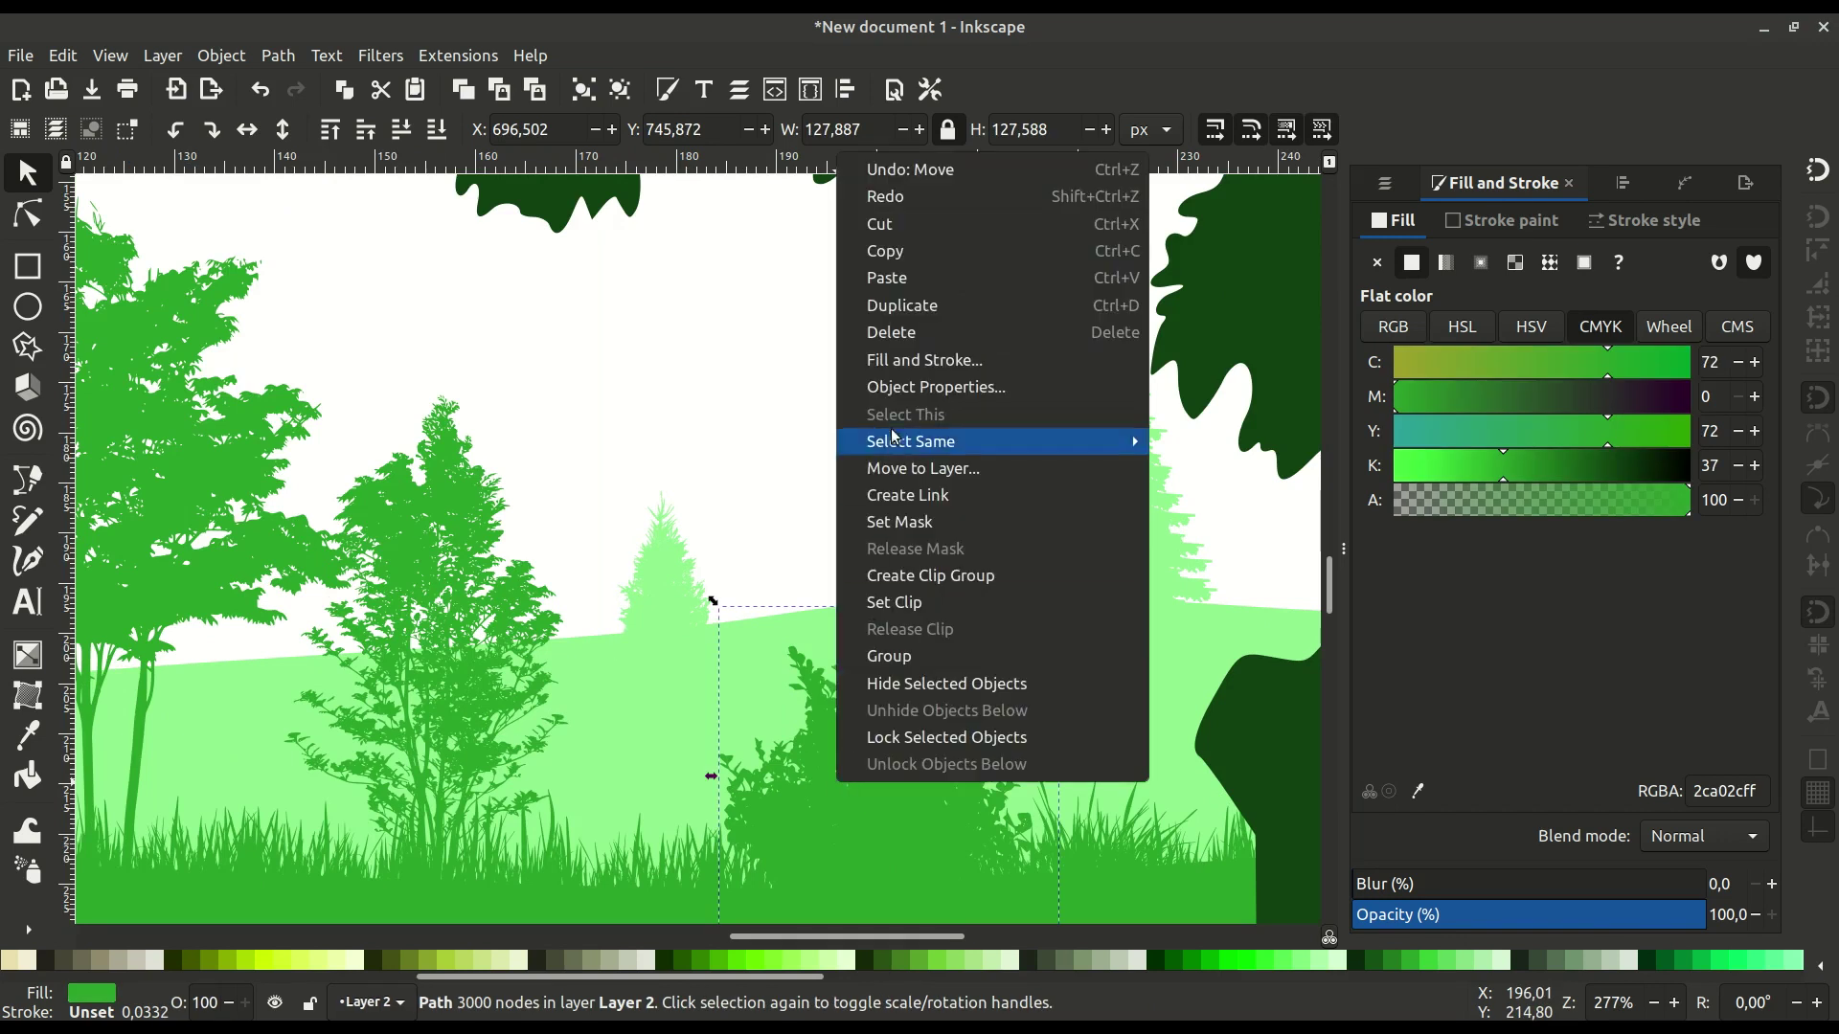
pyautogui.click(895, 305)
pyautogui.moveTo(819, 801); pyautogui.dragTo(746, 564)
pyautogui.moveTo(994, 378); pyautogui.dragTo(732, 630)
pyautogui.moveTo(694, 689); pyautogui.dragTo(762, 617)
pyautogui.scroll(3, 757, 613)
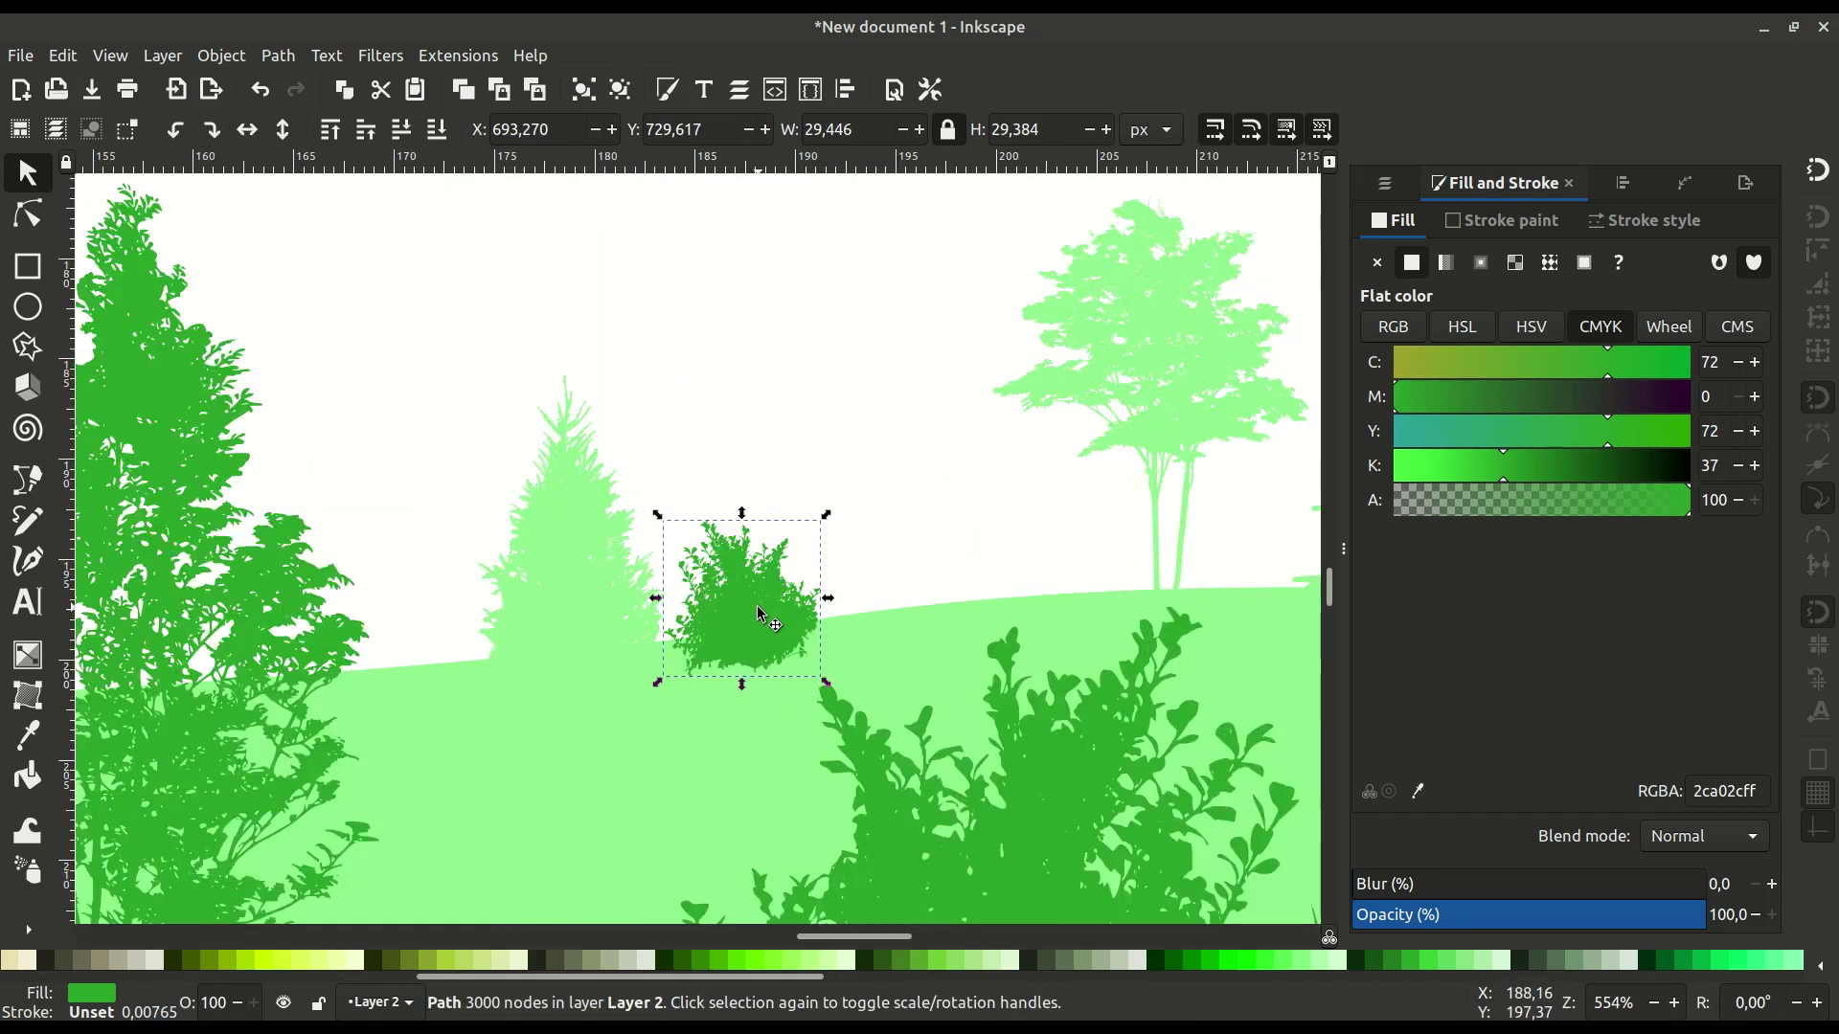
# Shrink the bush copy to about 18 px wide, settle it on the hill and fill it with the hill's pale green.
pyautogui.moveTo(855, 485); pyautogui.dragTo(787, 572)
pyautogui.moveTo(726, 653)
pyautogui.mouseDown()
pyautogui.moveTo(743, 636)
pyautogui.moveTo(729, 644)
pyautogui.mouseUp()
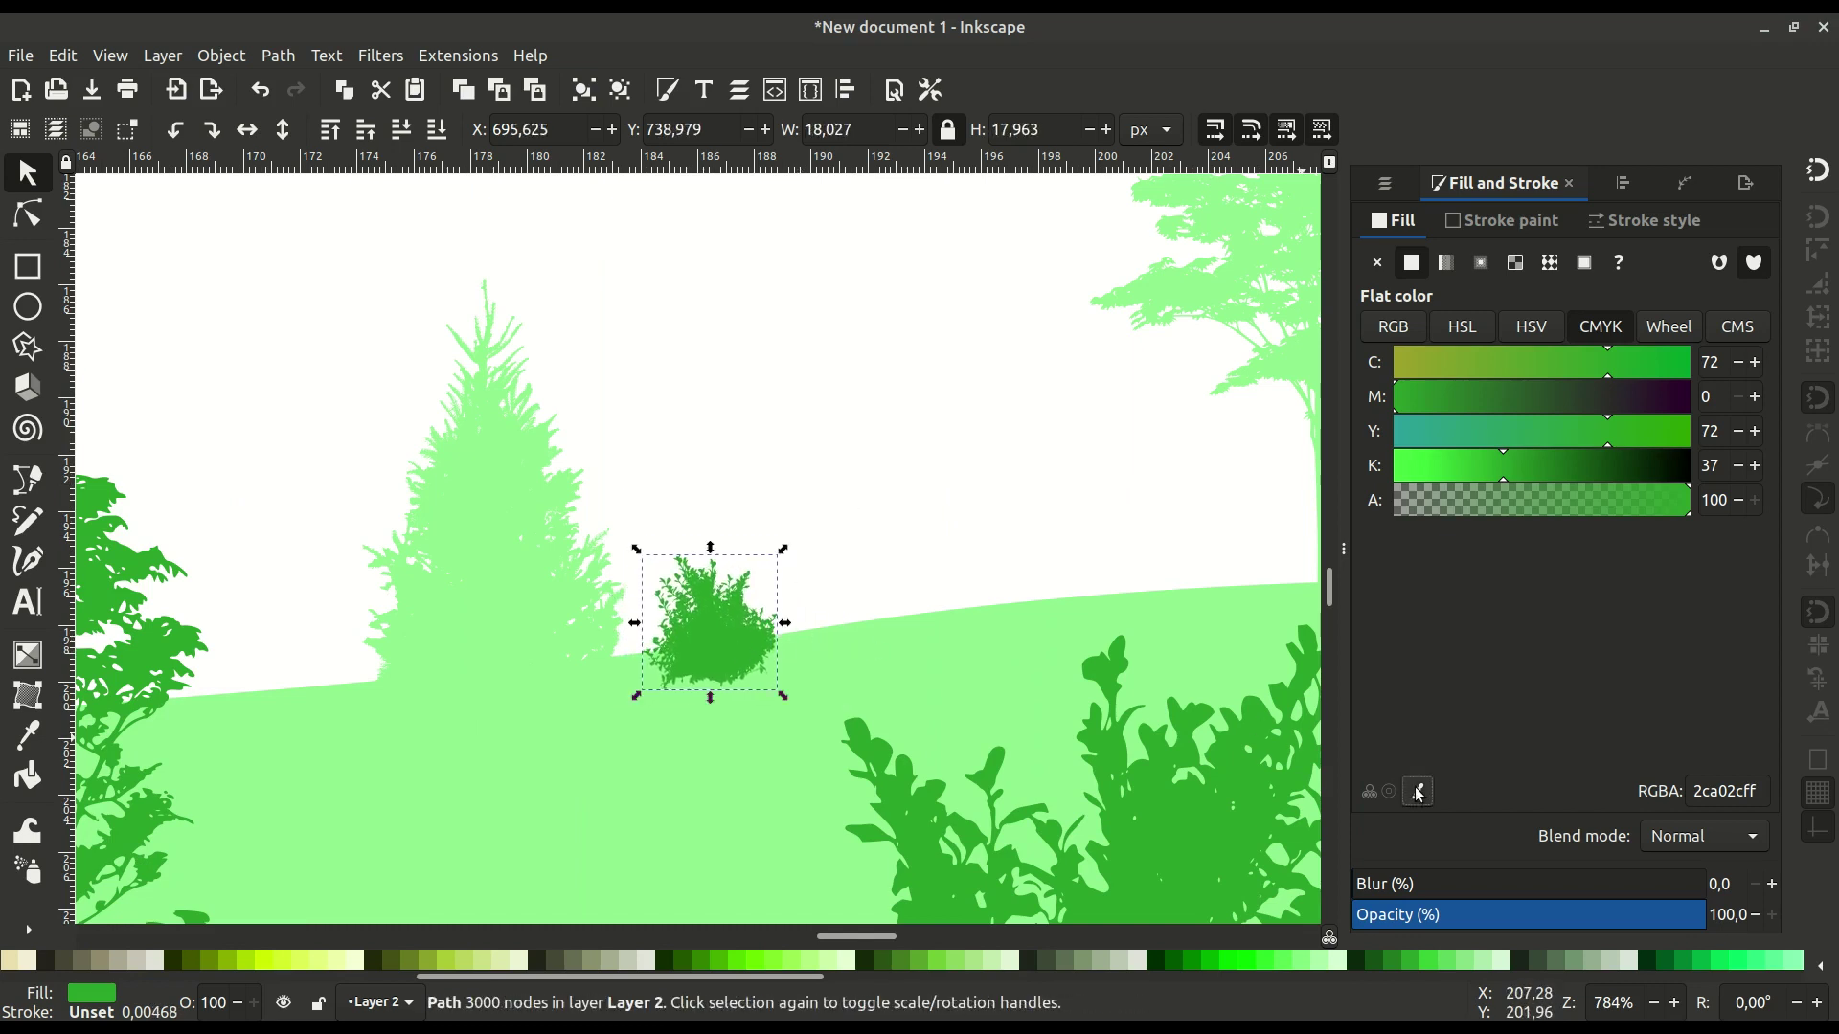
pyautogui.click(1419, 794)
pyautogui.click(988, 679)
pyautogui.click(933, 609)
pyautogui.scroll(-3, 854, 783)
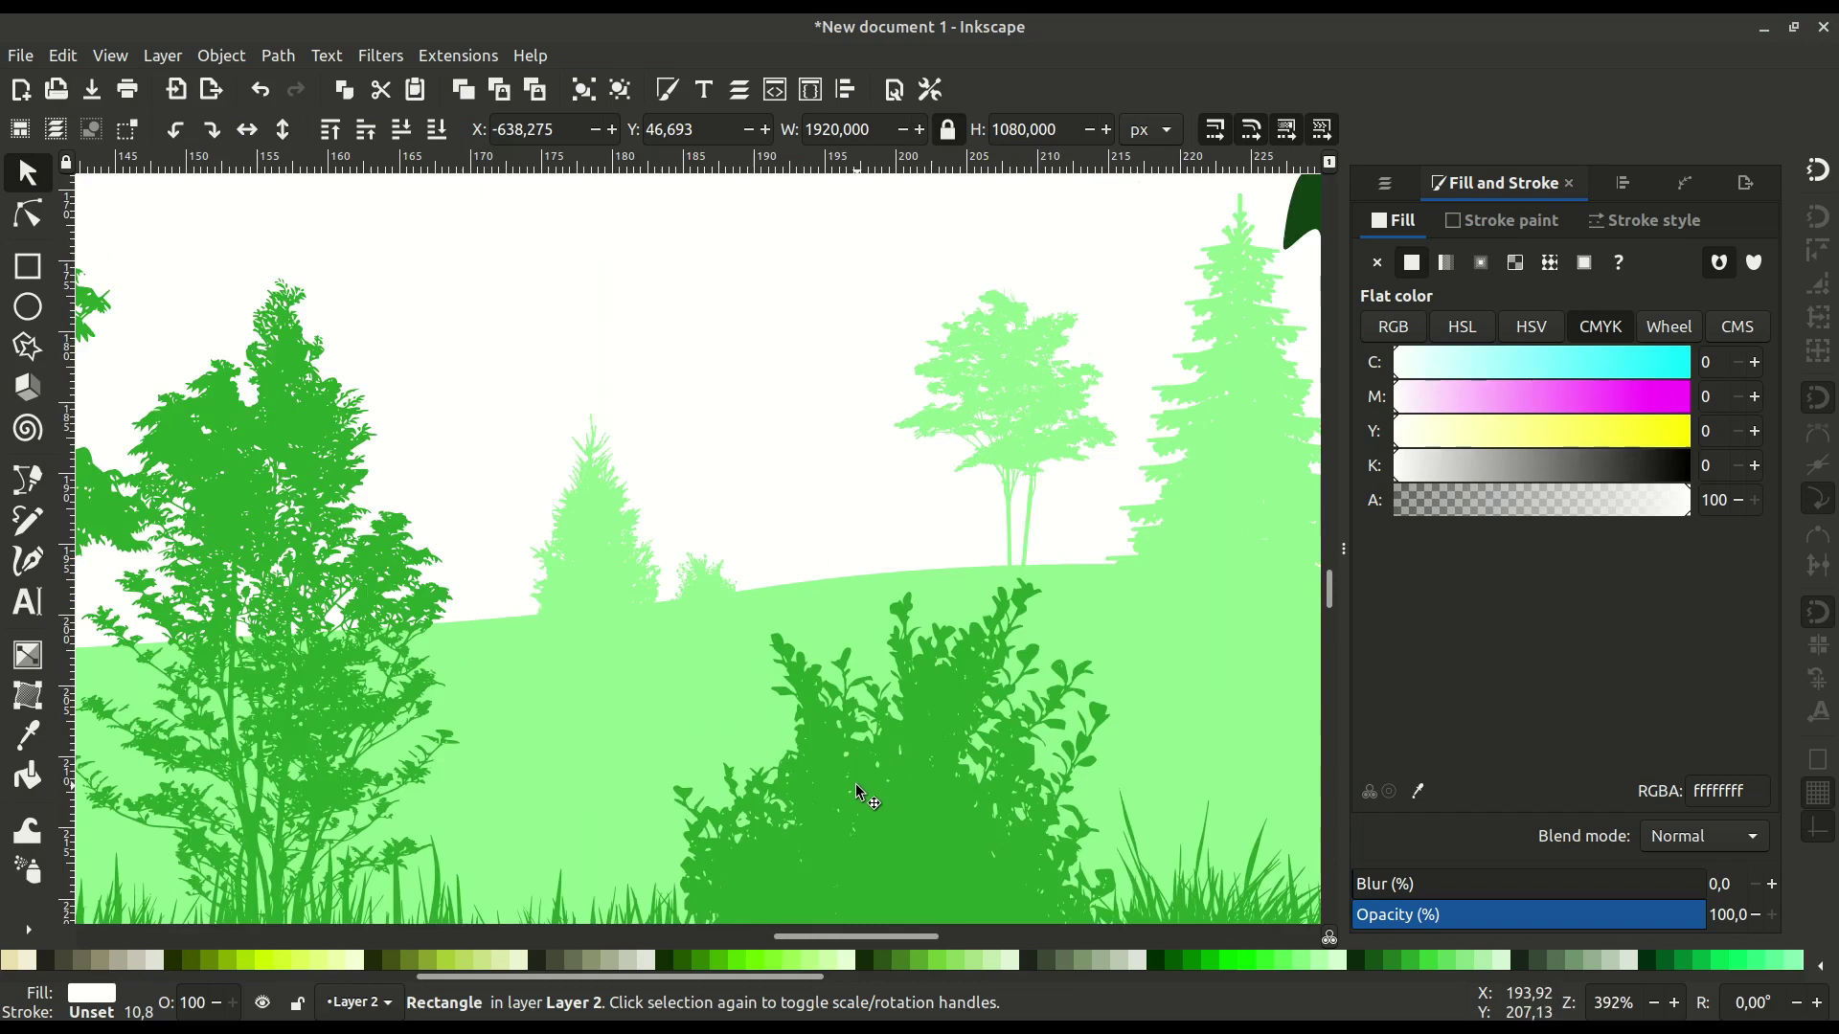
# Duplicate the small pale conifer and place the copy on the hill between the tall pale spruce and the right trunk.
pyautogui.moveTo(973, 650); pyautogui.dragTo(889, 649)
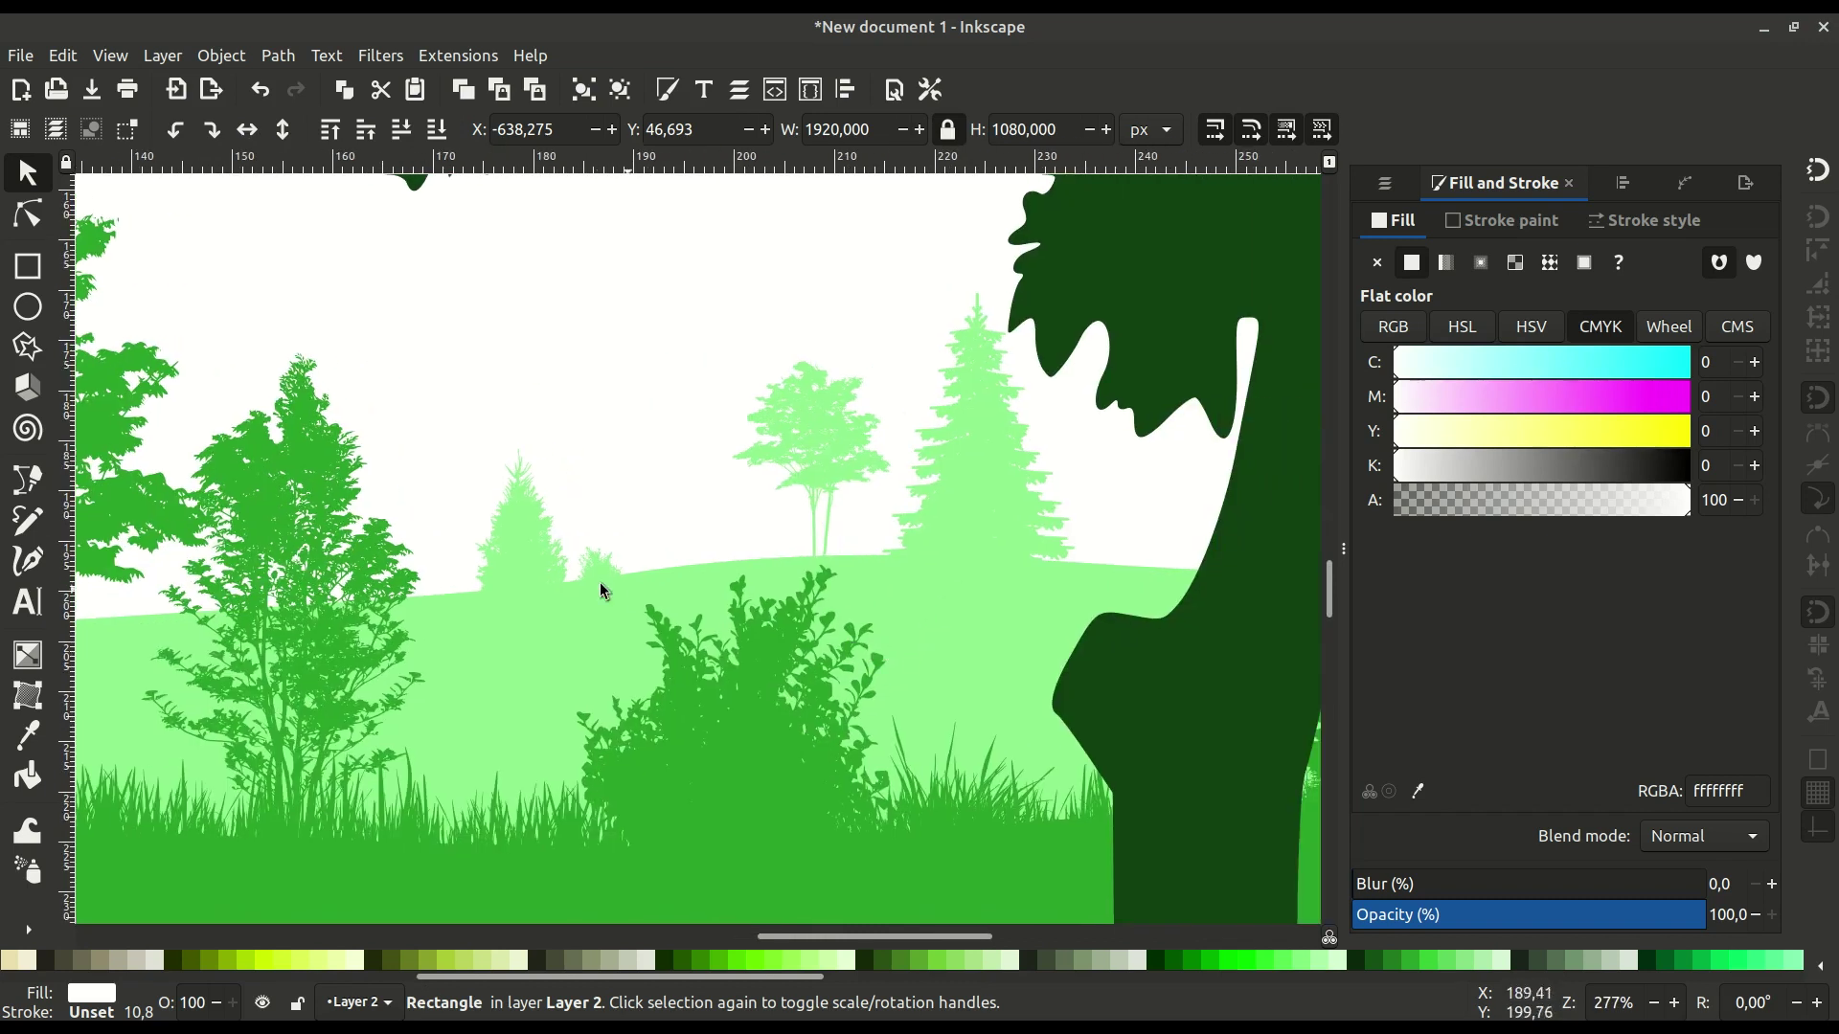
pyautogui.click(536, 575)
pyautogui.rightClick(536, 574)
pyautogui.click(567, 537)
pyautogui.moveTo(514, 562); pyautogui.dragTo(1012, 520)
pyautogui.click(739, 526)
pyautogui.press('-')
pyautogui.press('-')
pyautogui.moveTo(797, 627); pyautogui.dragTo(1011, 617)
pyautogui.scroll(1, 641, 622)
pyautogui.moveTo(477, 629); pyautogui.dragTo(728, 605)
# Duplicate the spreading mid-green tree, shrink the copy to about 116 px wide and move it between the slender tree and the pale spreading tree.
pyautogui.rightClick(751, 393)
pyautogui.click(800, 544)
pyautogui.moveTo(816, 507); pyautogui.dragTo(1064, 494)
pyautogui.moveTo(1085, 527); pyautogui.dragTo(691, 603)
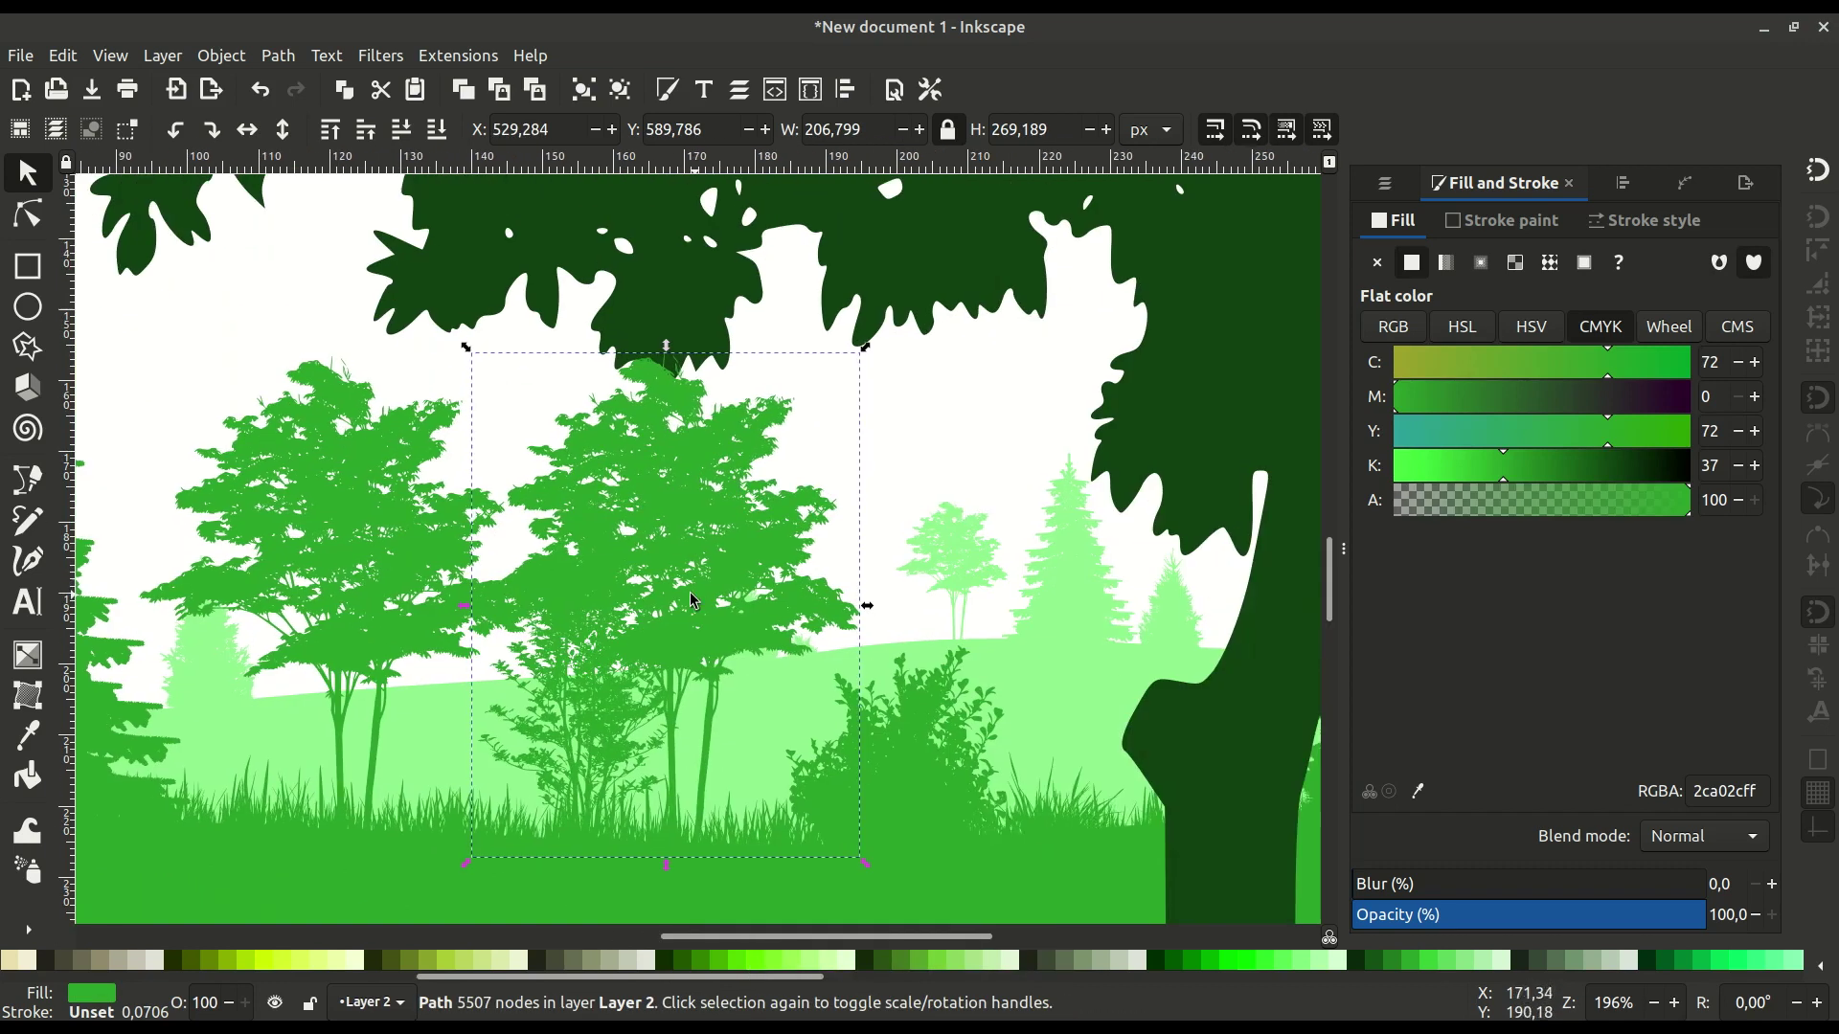
pyautogui.moveTo(862, 359); pyautogui.dragTo(686, 607)
pyautogui.moveTo(663, 672); pyautogui.dragTo(866, 534)
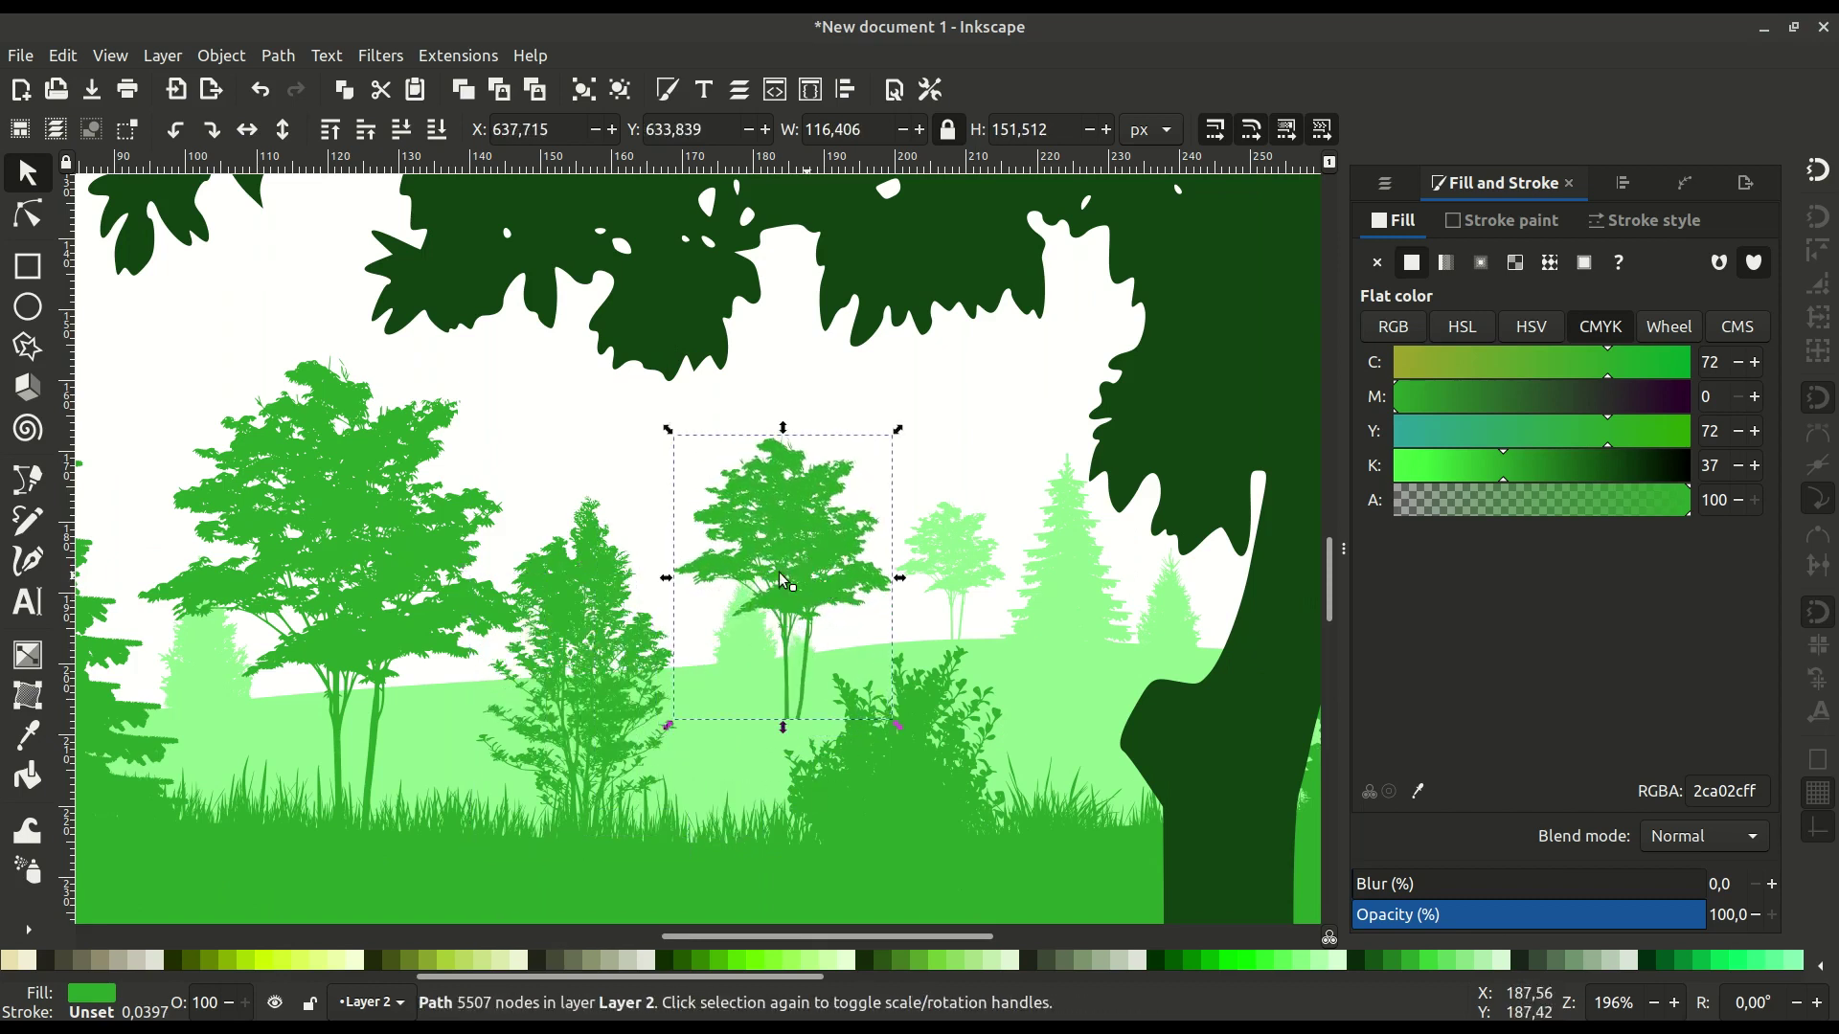
# Shrink the spreading tree copy to about 73 px wide and move it above the hill beside the slender mid-green tree.
pyautogui.hscroll(2, 751, 571)
pyautogui.scroll(1, 751, 570)
pyautogui.moveTo(749, 563); pyautogui.dragTo(729, 554)
pyautogui.moveTo(854, 365); pyautogui.dragTo(738, 526)
pyautogui.moveTo(636, 583); pyautogui.dragTo(586, 476)
# Shift the small pale bush and its neighbouring small conifer along the hill toward the pale spreading tree.
pyautogui.moveTo(746, 684); pyautogui.dragTo(822, 663)
pyautogui.moveTo(662, 671); pyautogui.dragTo(762, 649)
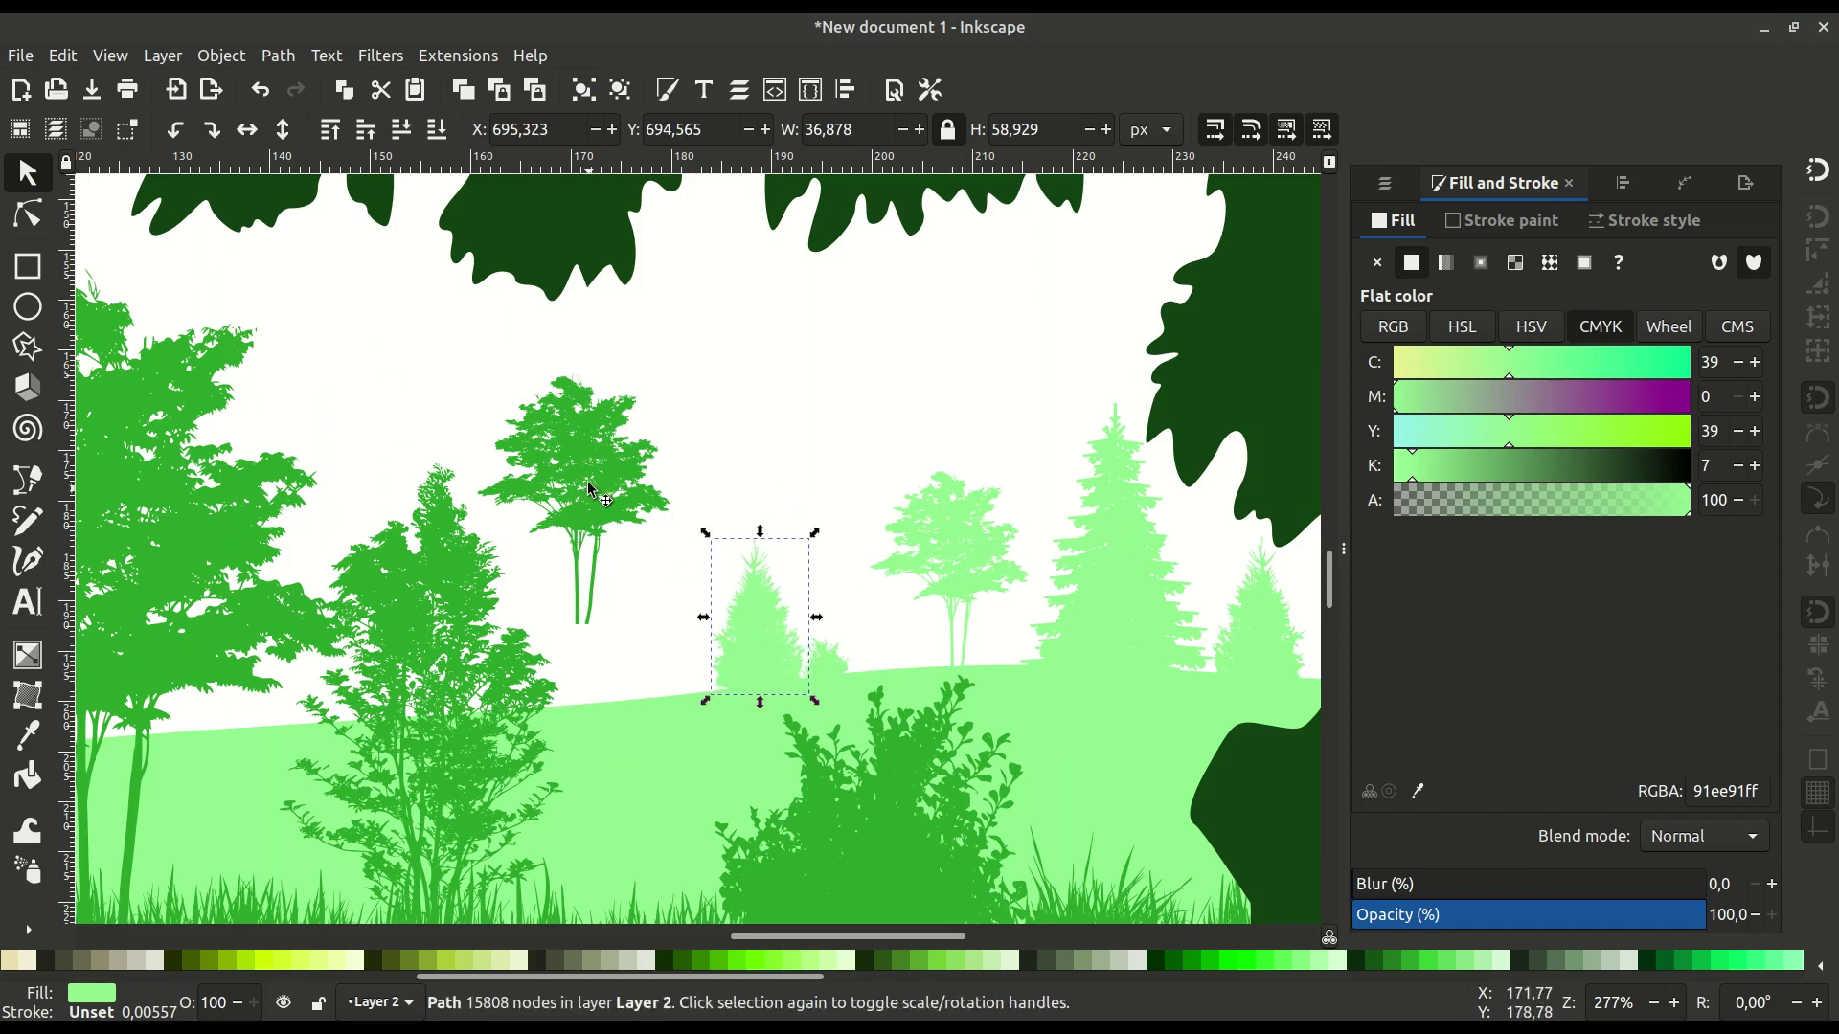
# Fill the small spreading tree copy with the hill's pale green and flip it horizontally.
pyautogui.click(591, 485)
pyautogui.click(1417, 793)
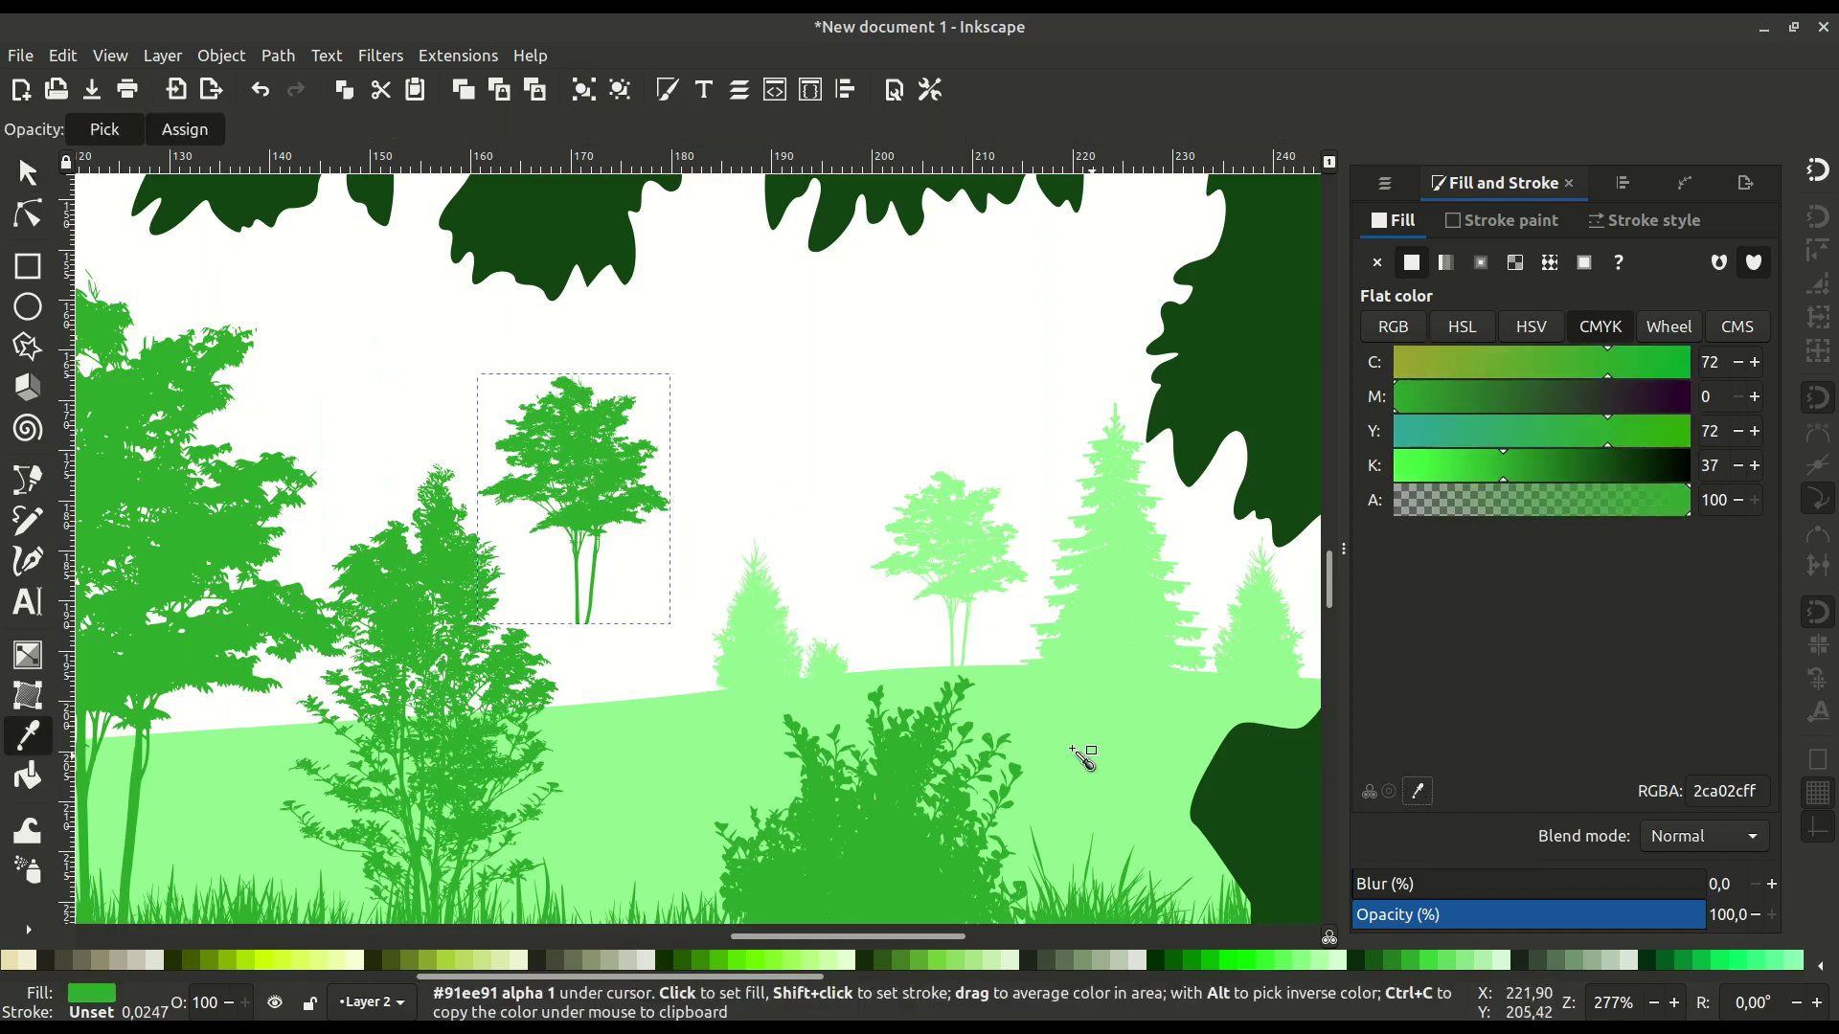
pyautogui.click(1078, 750)
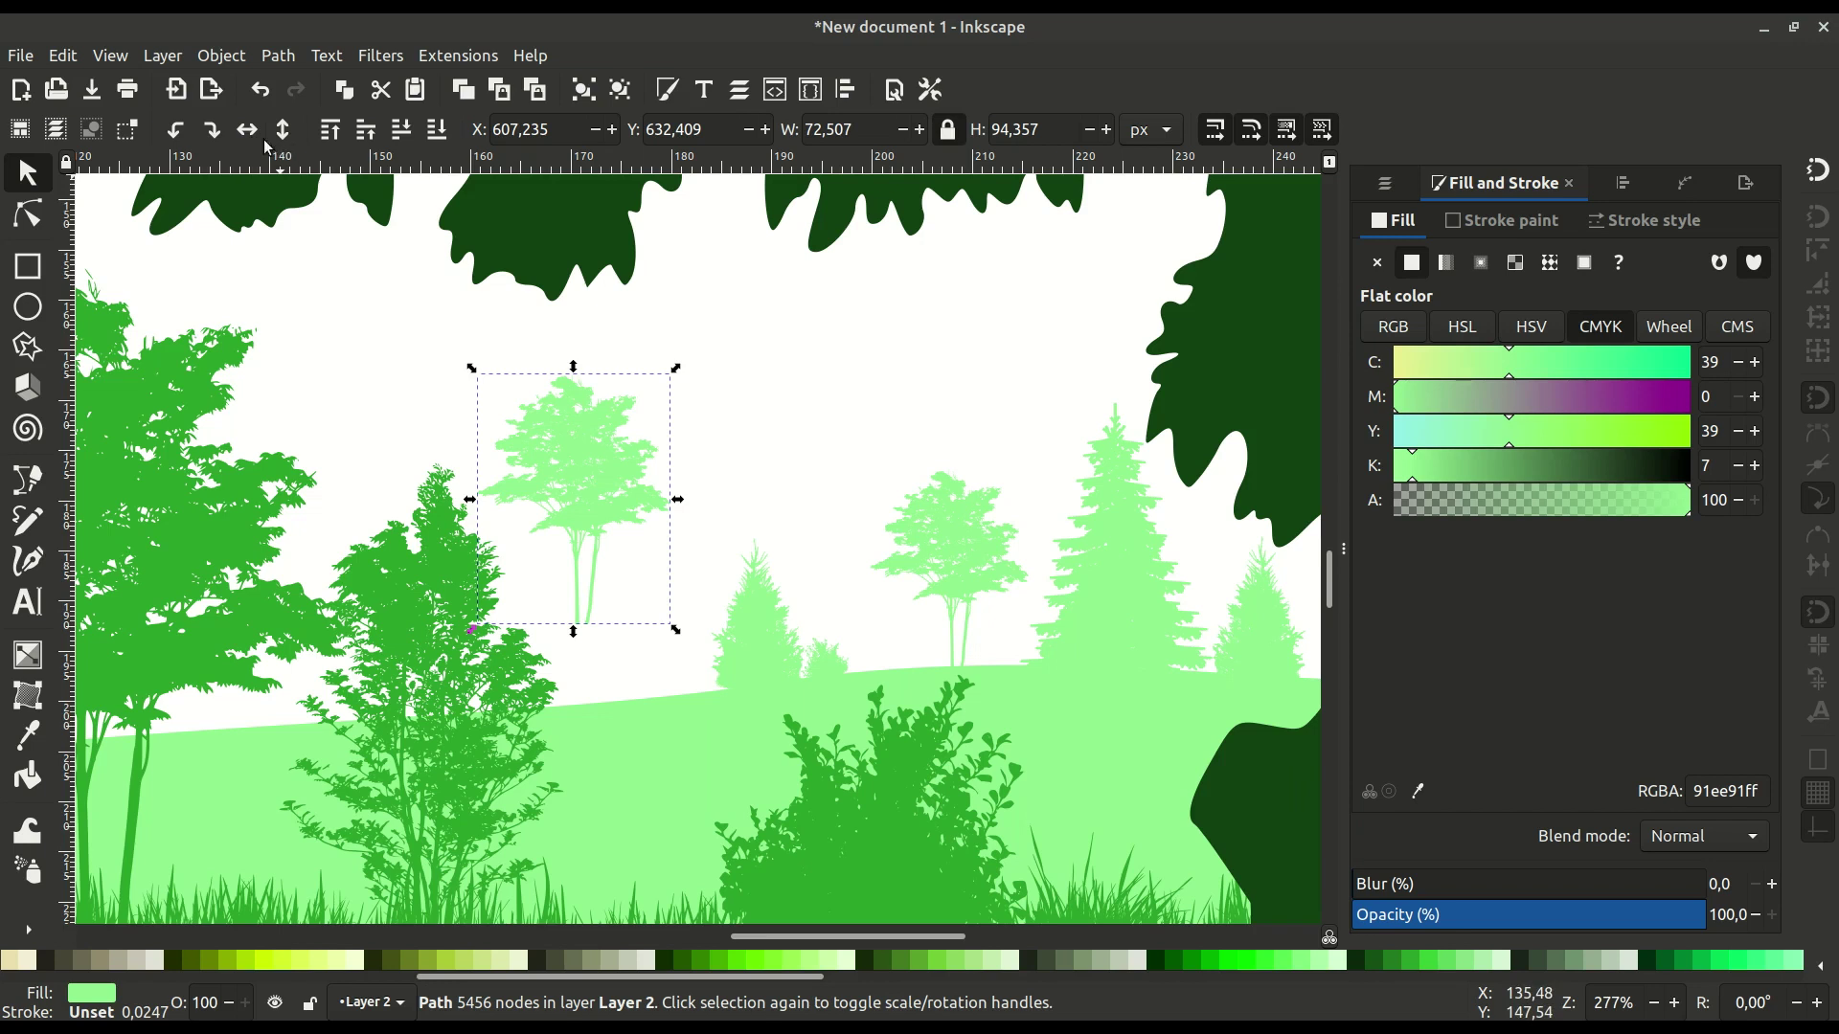
pyautogui.press('h')
# Shrink the flipped tree to about 63 px wide and set its base on the hill between the slender tree and the small conifer.
pyautogui.moveTo(542, 487); pyautogui.dragTo(523, 582)
pyautogui.moveTo(656, 473); pyautogui.dragTo(627, 504)
pyautogui.moveTo(547, 606); pyautogui.dragTo(572, 607)
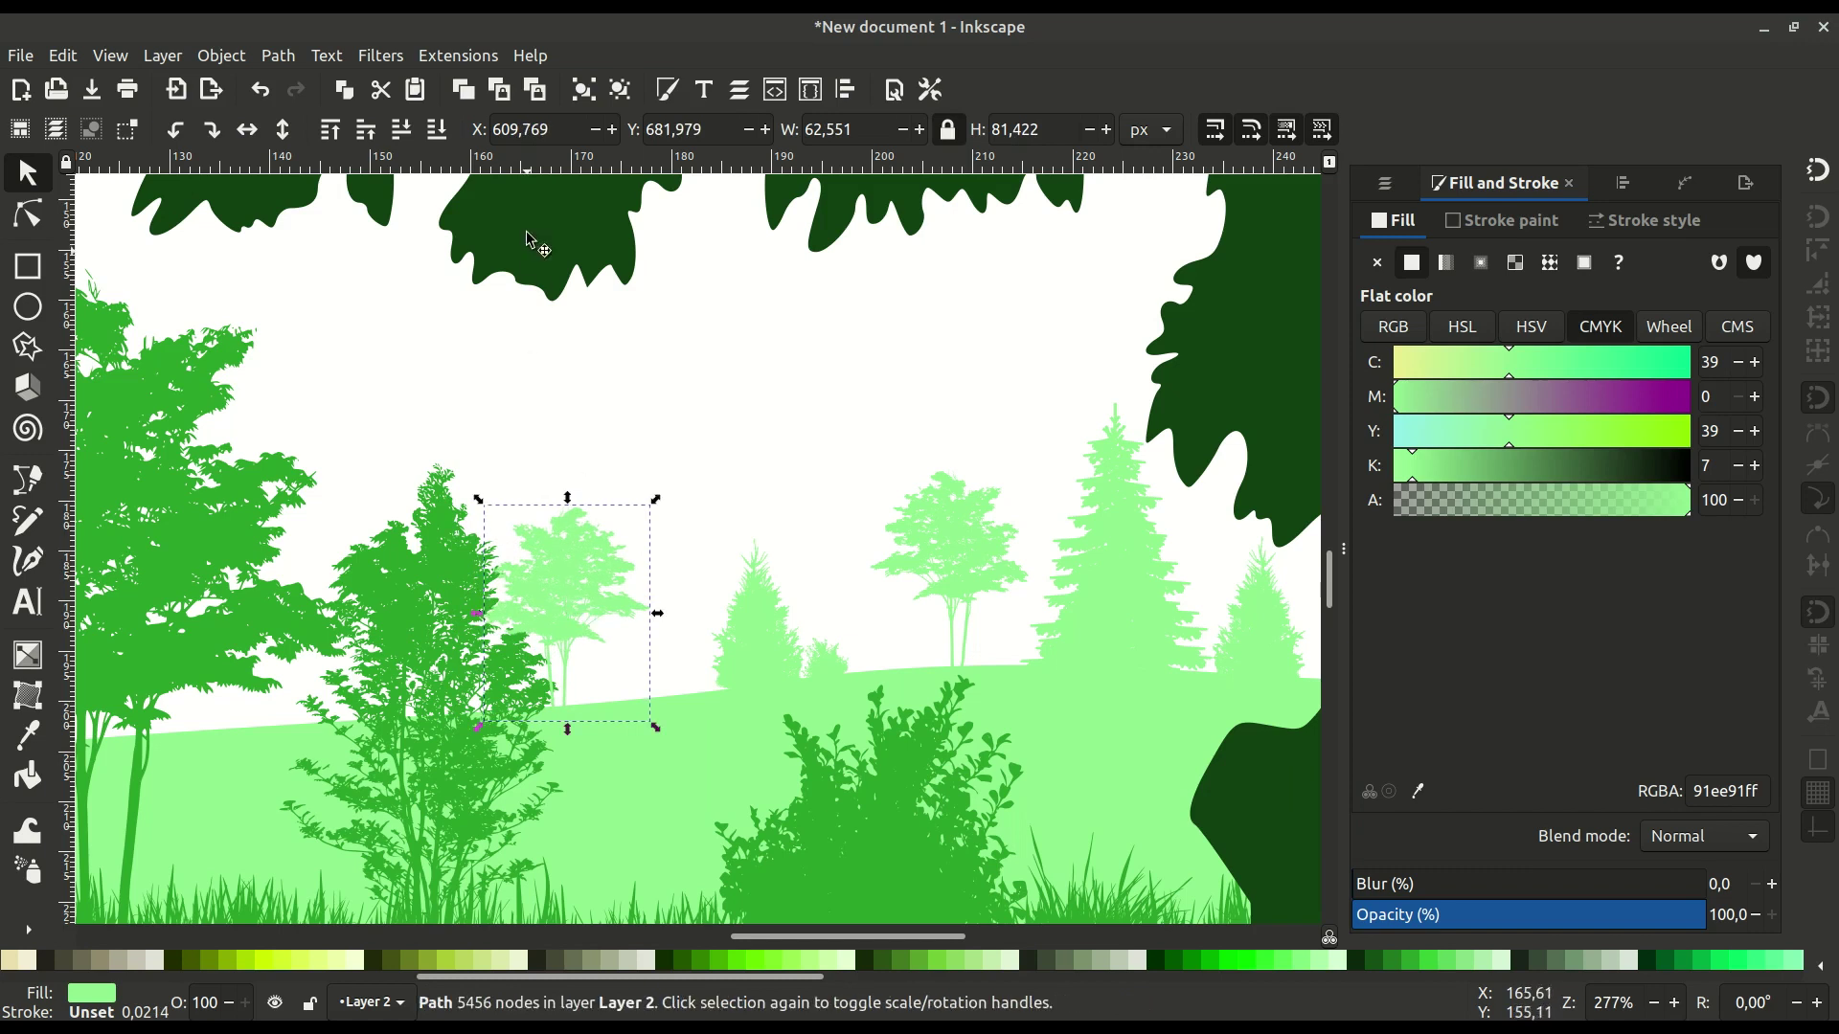
pyautogui.moveTo(572, 584); pyautogui.dragTo(610, 582)
pyautogui.moveTo(619, 641); pyautogui.dragTo(691, 578)
# Duplicate the small pale conifer, place the copy between the mid-green spreading and slender trees and lower it behind them.
pyautogui.click(824, 593)
pyautogui.rightClick(824, 594)
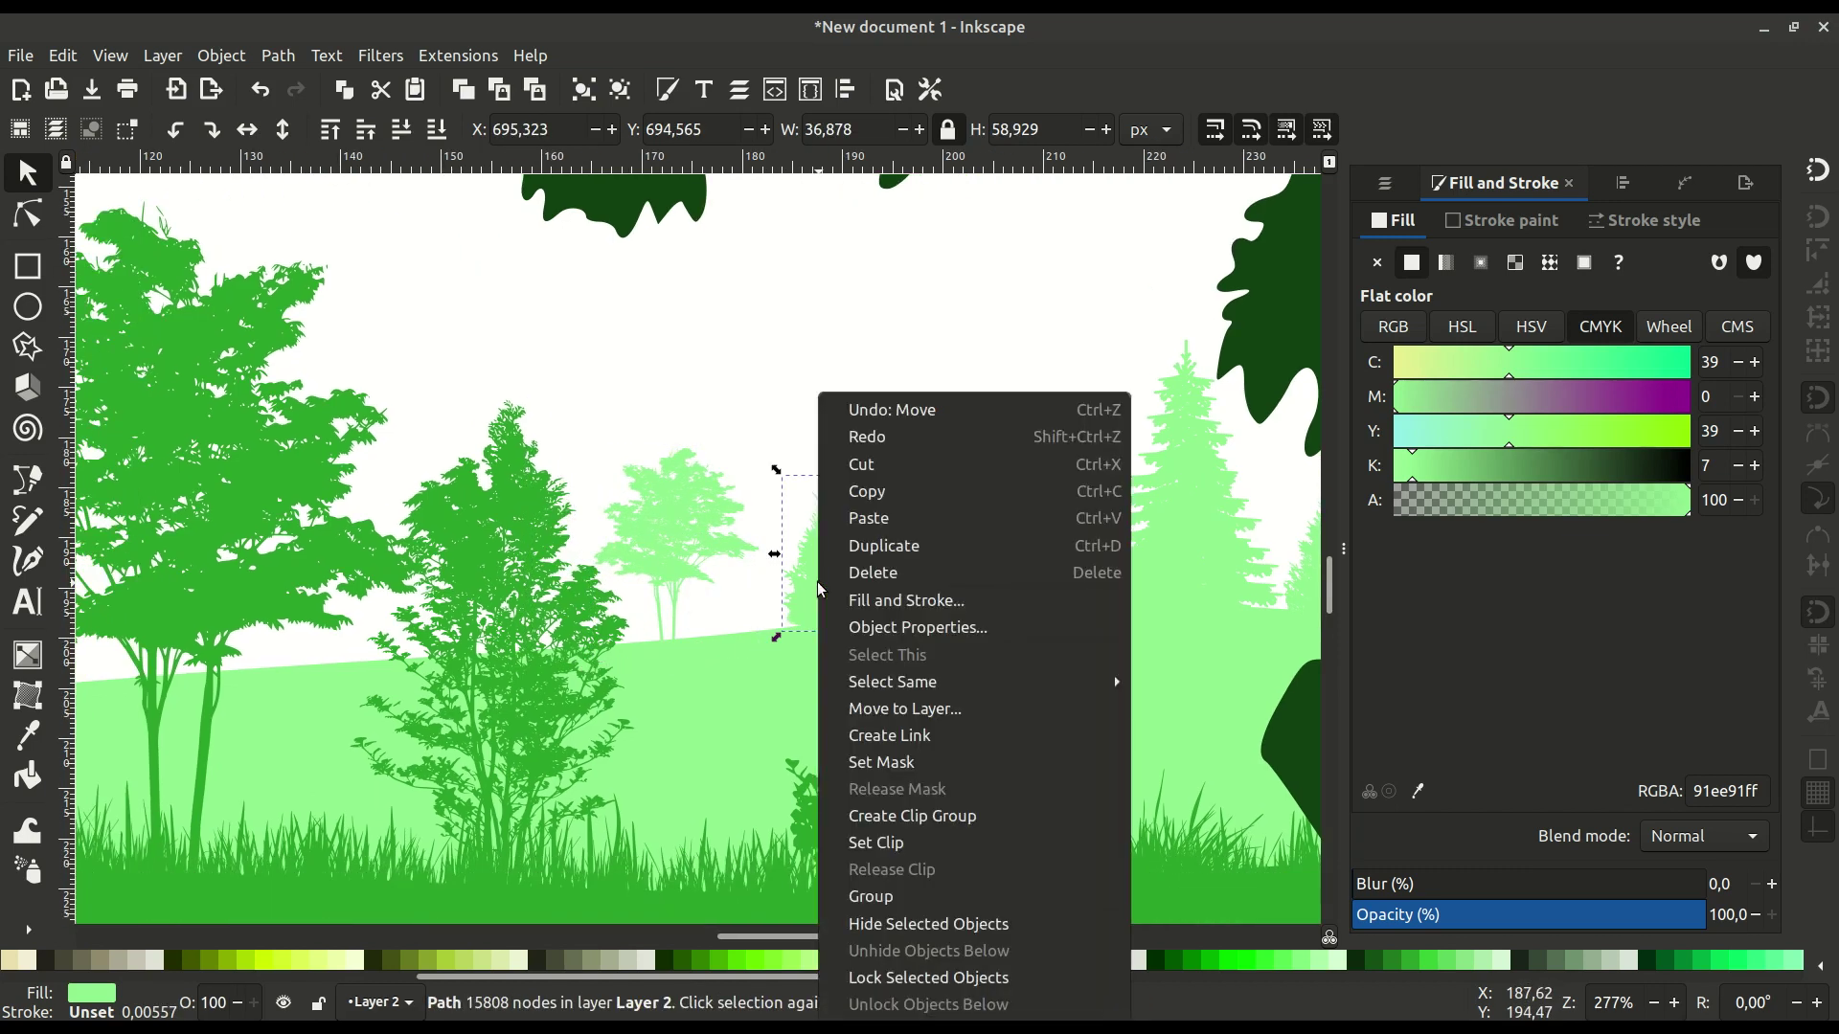
pyautogui.click(847, 537)
pyautogui.moveTo(824, 578); pyautogui.dragTo(351, 615)
pyautogui.moveTo(339, 624); pyautogui.dragTo(559, 611)
pyautogui.scroll(1, 533, 613)
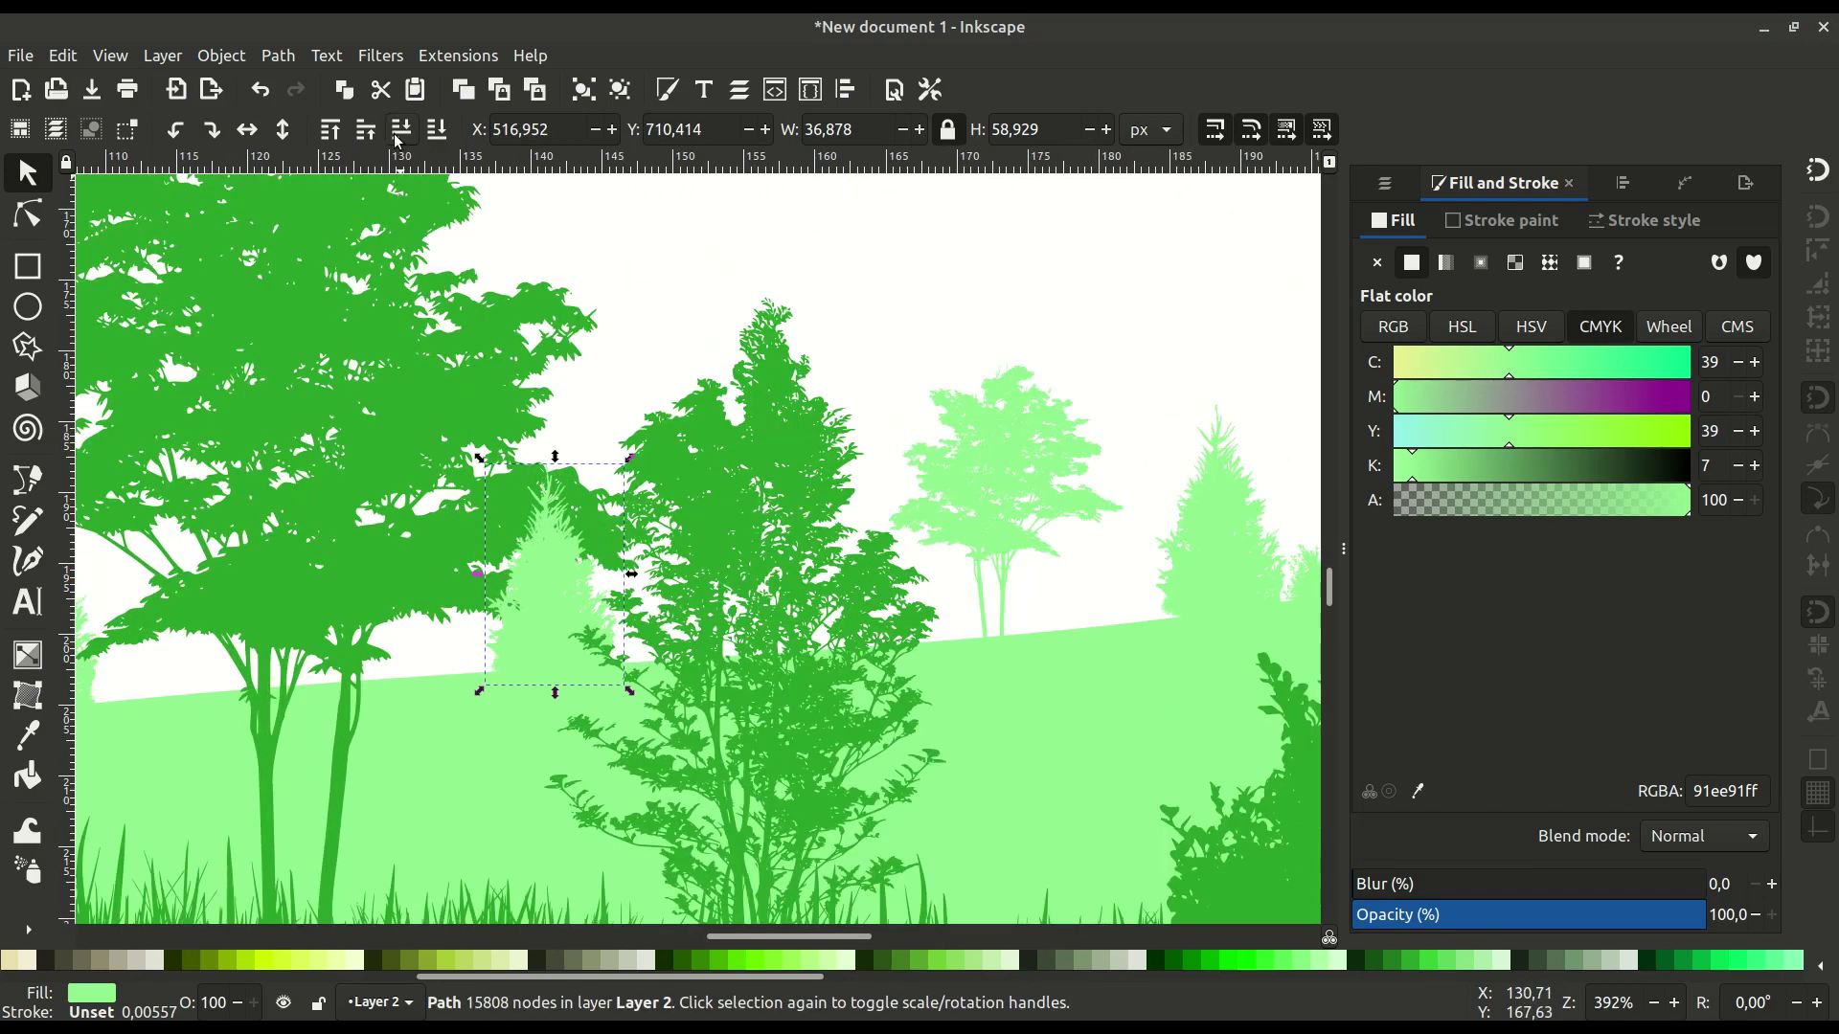
pyautogui.click(397, 134)
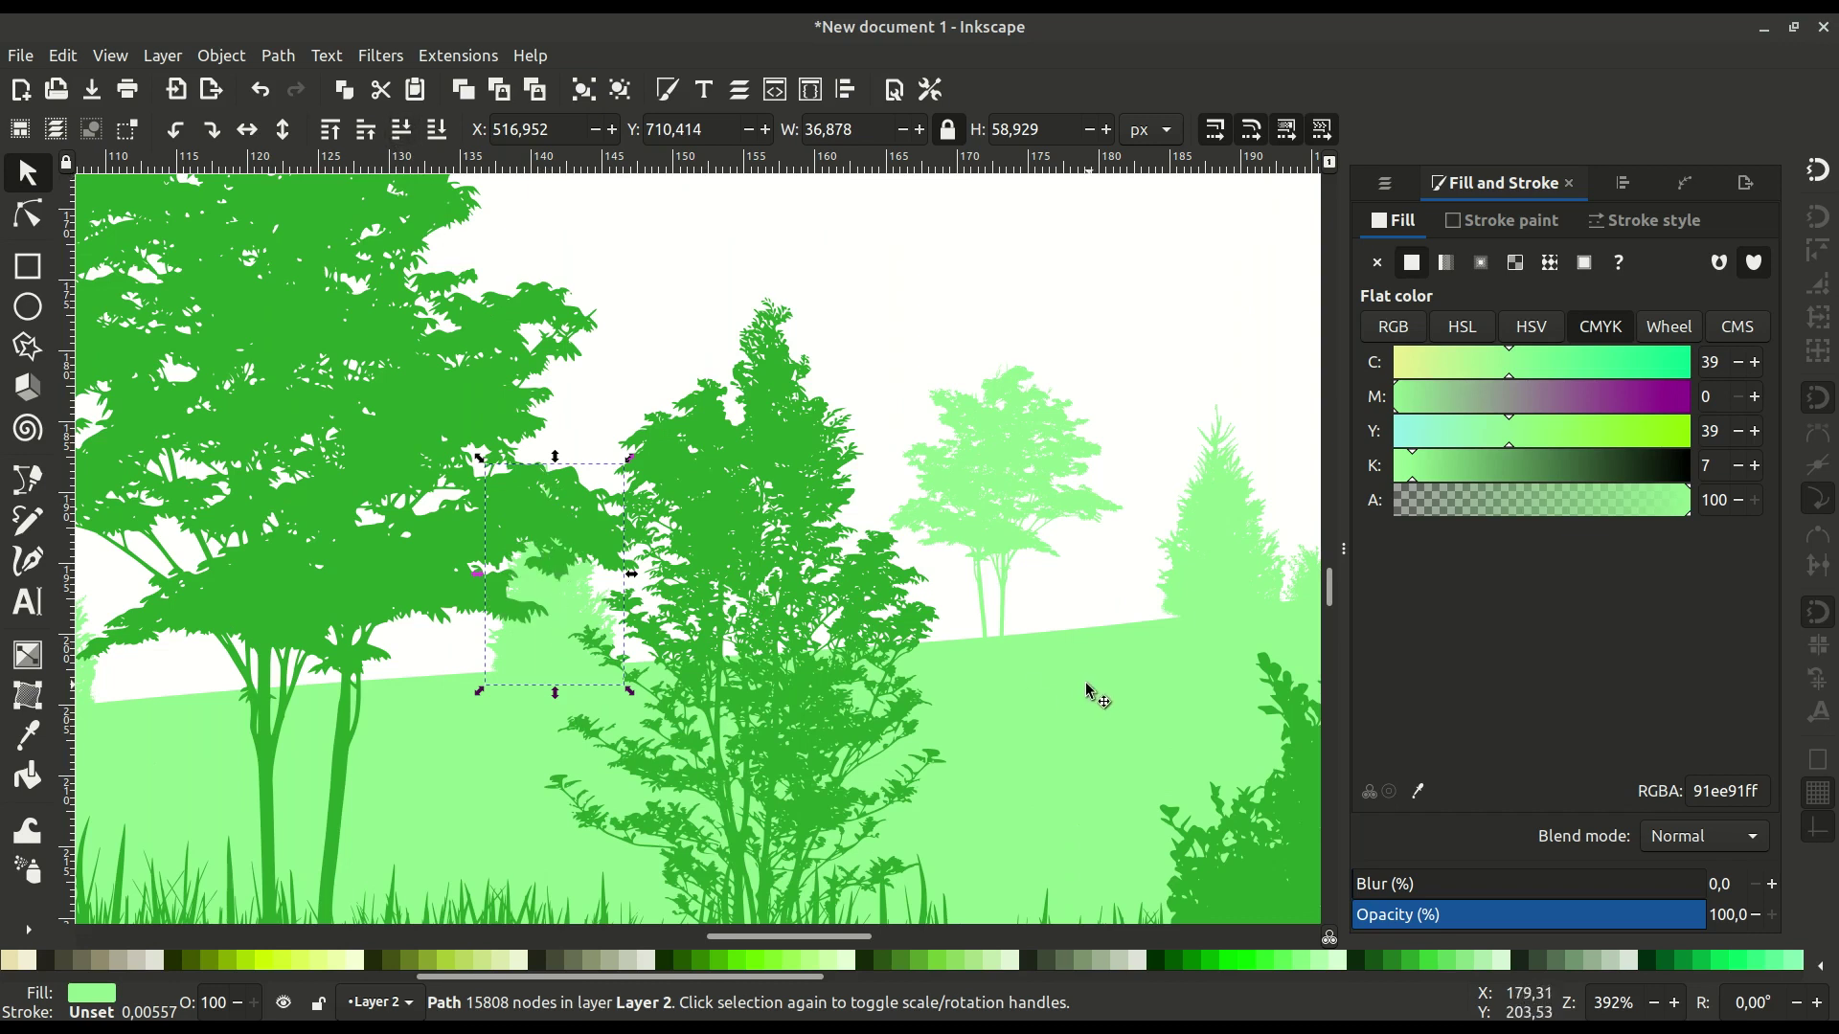
# Duplicate the small pale bush and set the copy on the hill beside the conifer behind the spreading mid-green tree.
pyautogui.hscroll(2, 1089, 692)
pyautogui.click(1241, 578)
pyautogui.rightClick(1243, 580)
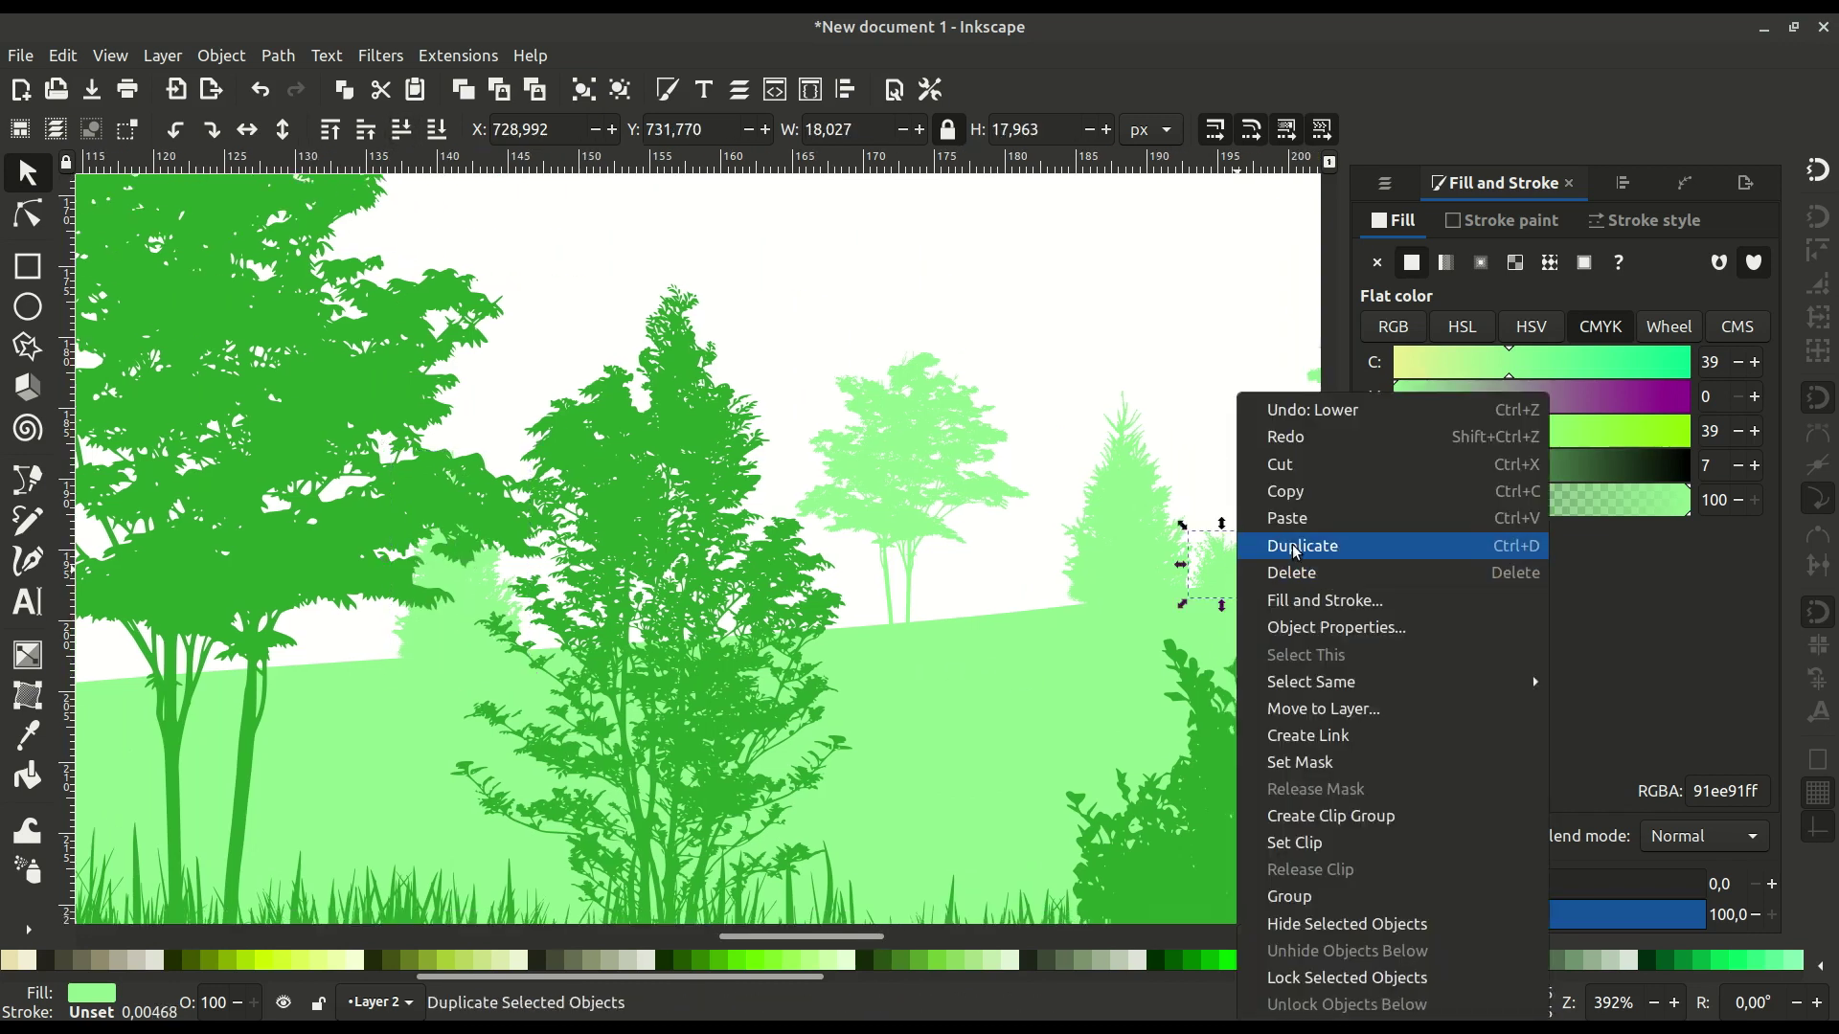
pyautogui.click(1297, 552)
pyautogui.moveTo(1192, 576); pyautogui.dragTo(479, 673)
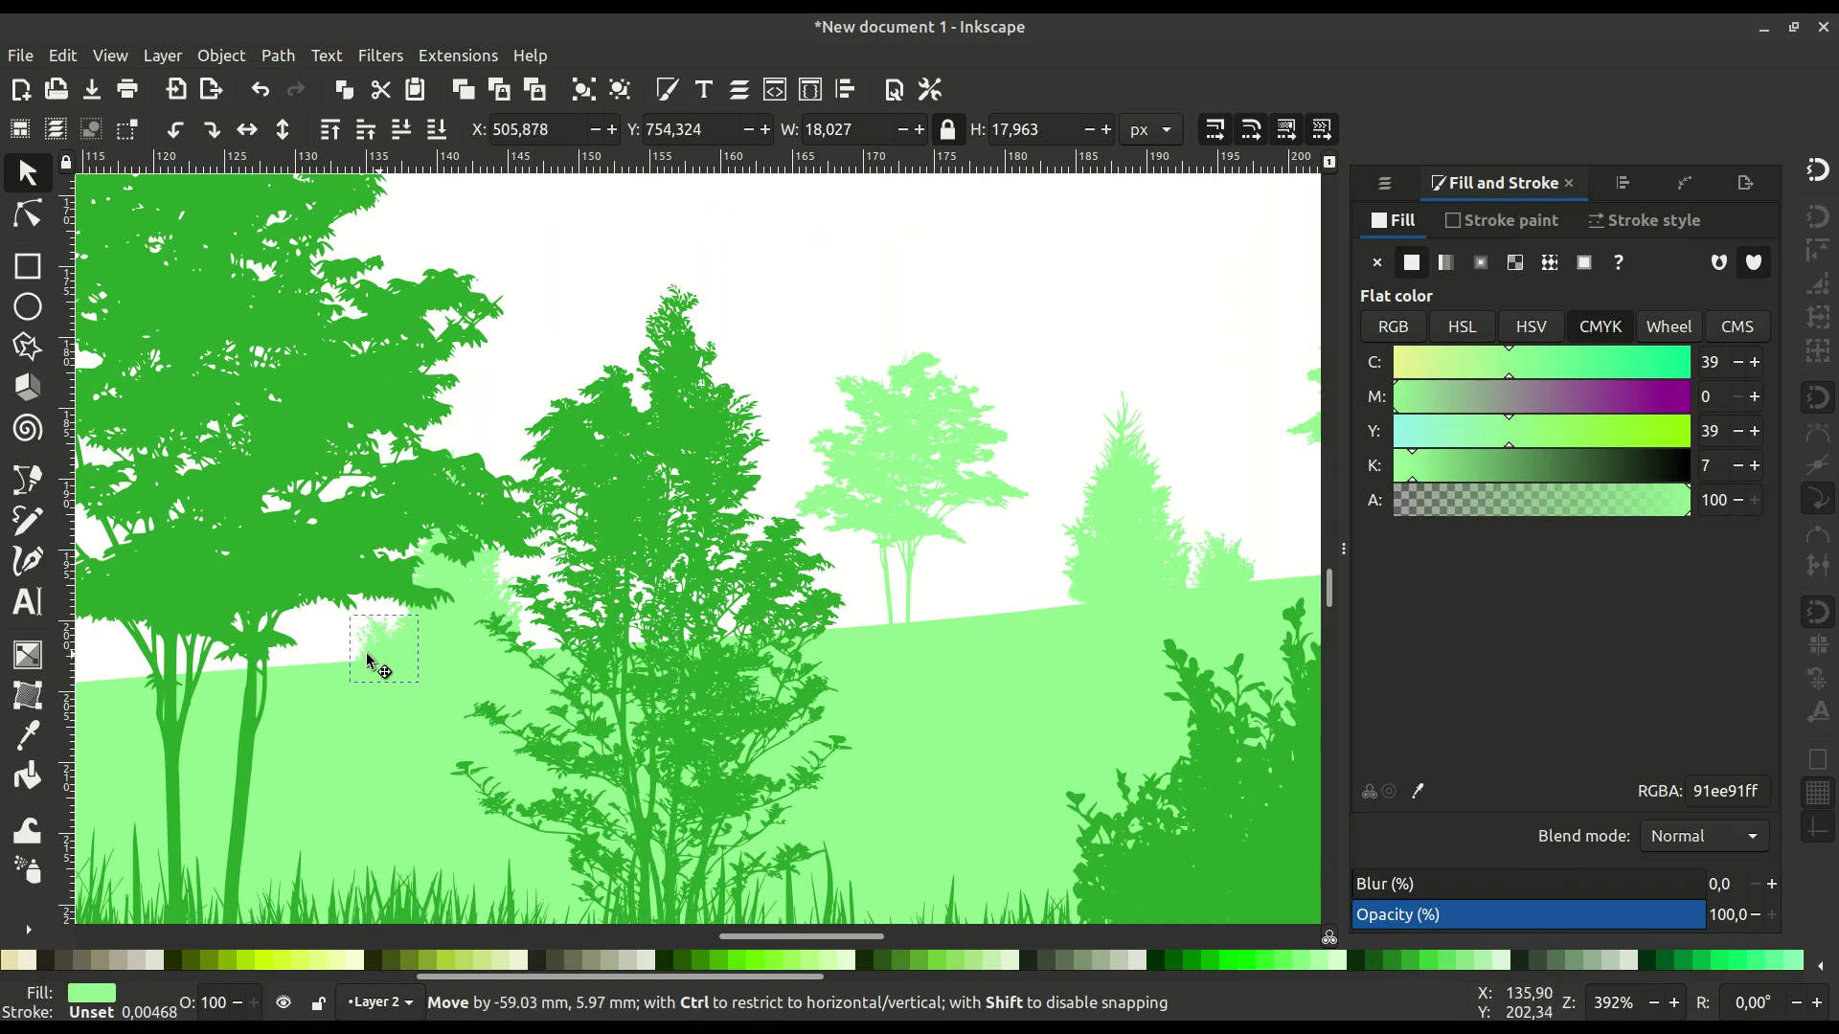
pyautogui.moveTo(362, 661); pyautogui.dragTo(361, 661)
# Duplicate that bush again and place the copy on the hill beside the larger pale conifer on the other side of the spreading tree's trunks.
pyautogui.moveTo(364, 670); pyautogui.dragTo(648, 567)
pyautogui.rightClick(975, 533)
pyautogui.click(1053, 538)
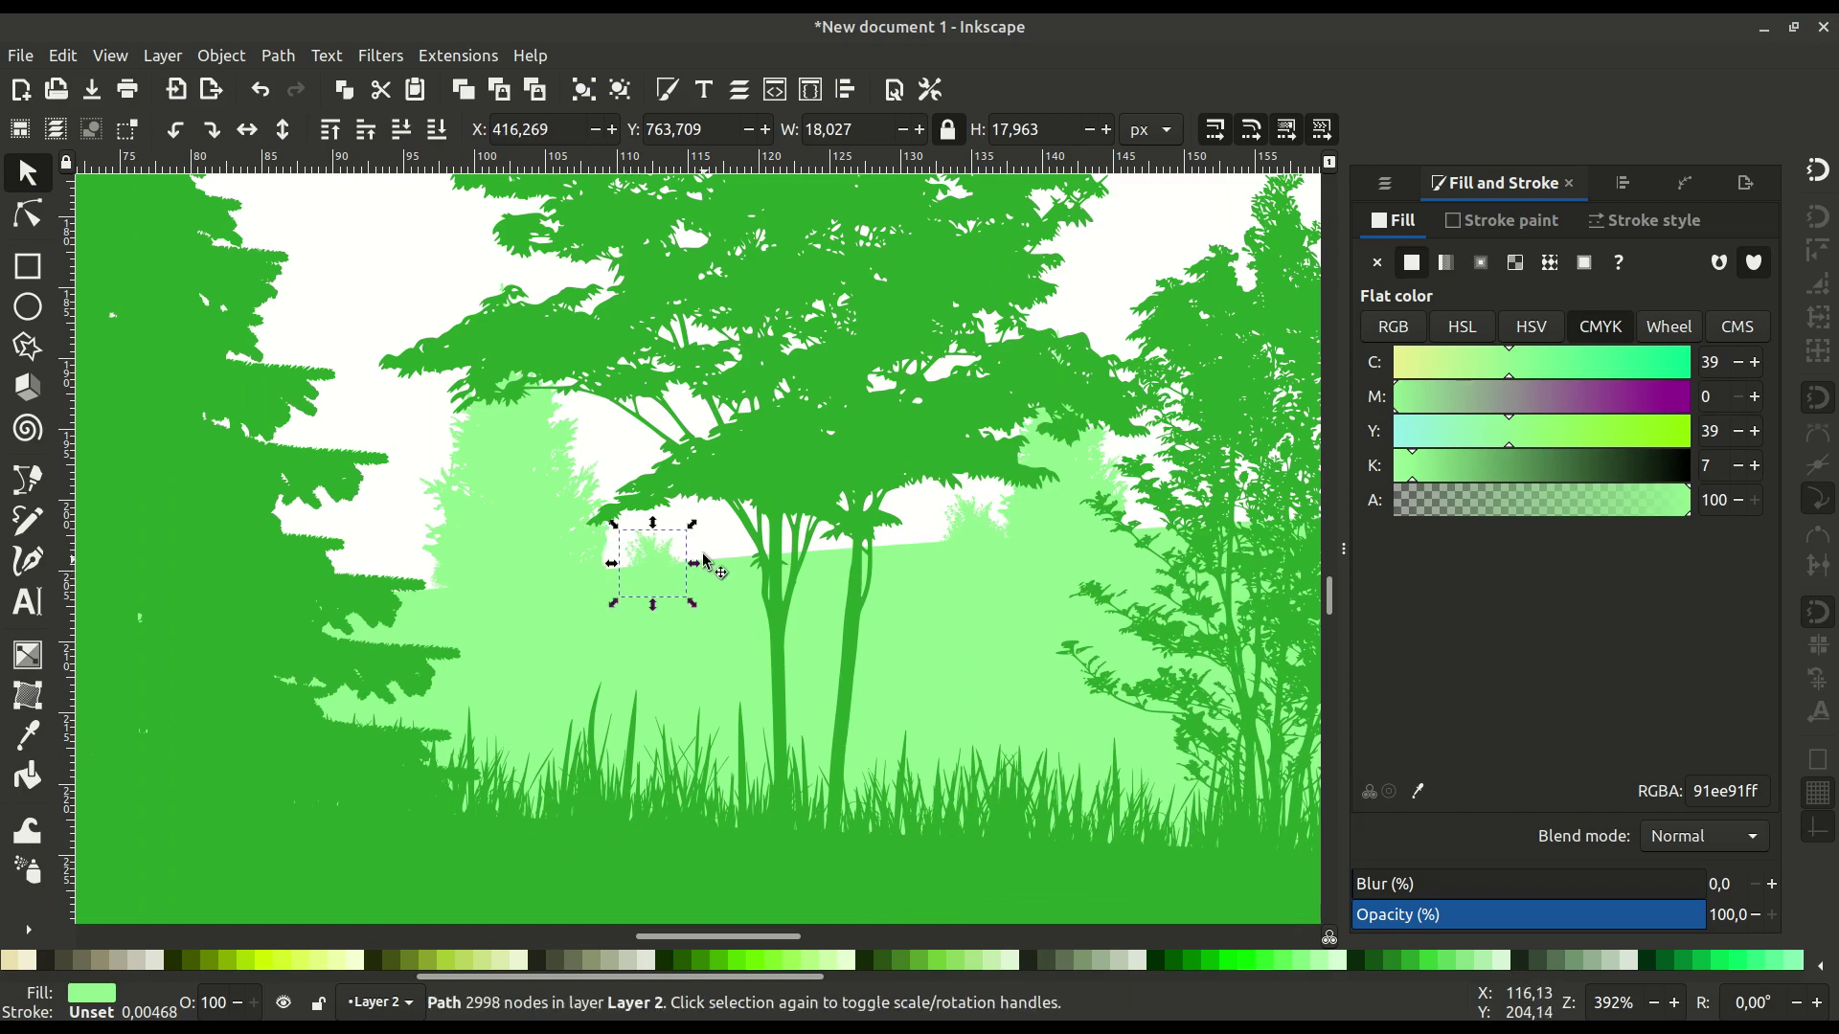
pyautogui.click(714, 570)
# Examine how the pale background trees and bushes are distributed across the whole landscape.
pyautogui.scroll(-3, 714, 571)
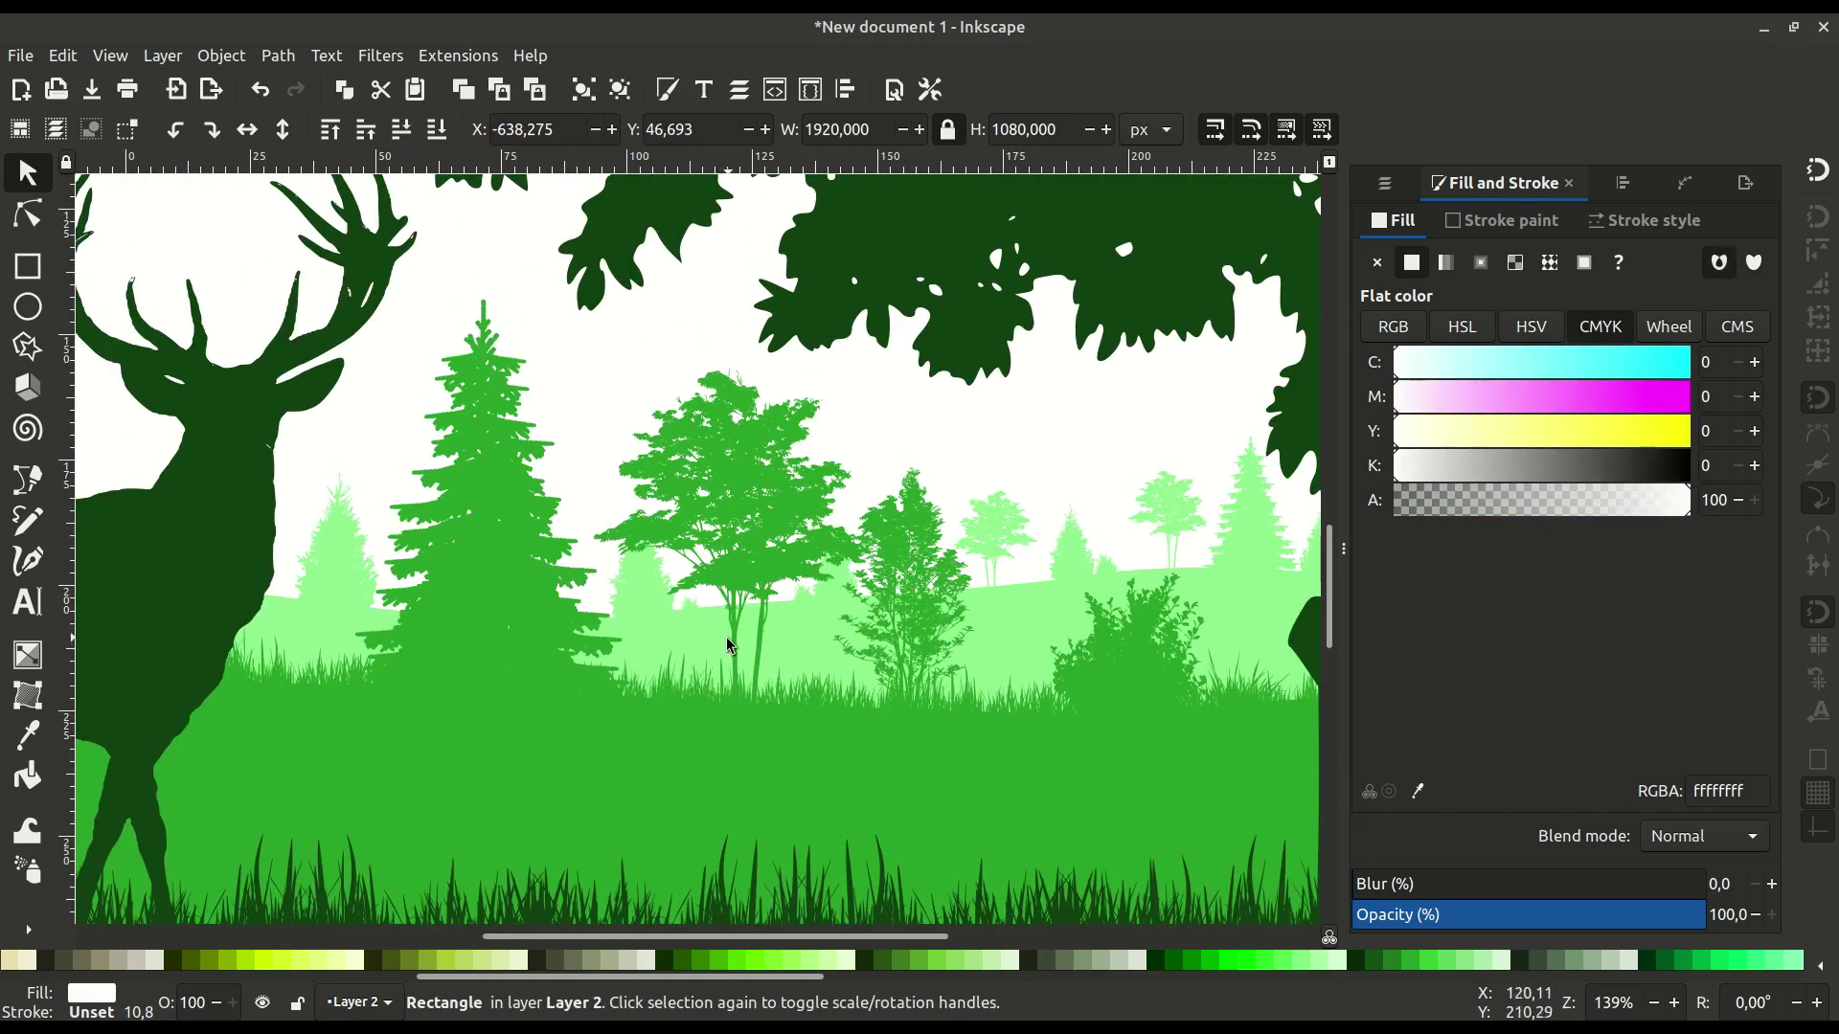
pyautogui.moveTo(703, 641); pyautogui.dragTo(1241, 644)
pyautogui.scroll(-2, 974, 644)
pyautogui.moveTo(974, 644)
pyautogui.mouseDown()
pyautogui.moveTo(824, 645)
pyautogui.moveTo(810, 609)
pyautogui.mouseUp()
pyautogui.scroll(-1, 783, 772)
pyautogui.click(774, 793)
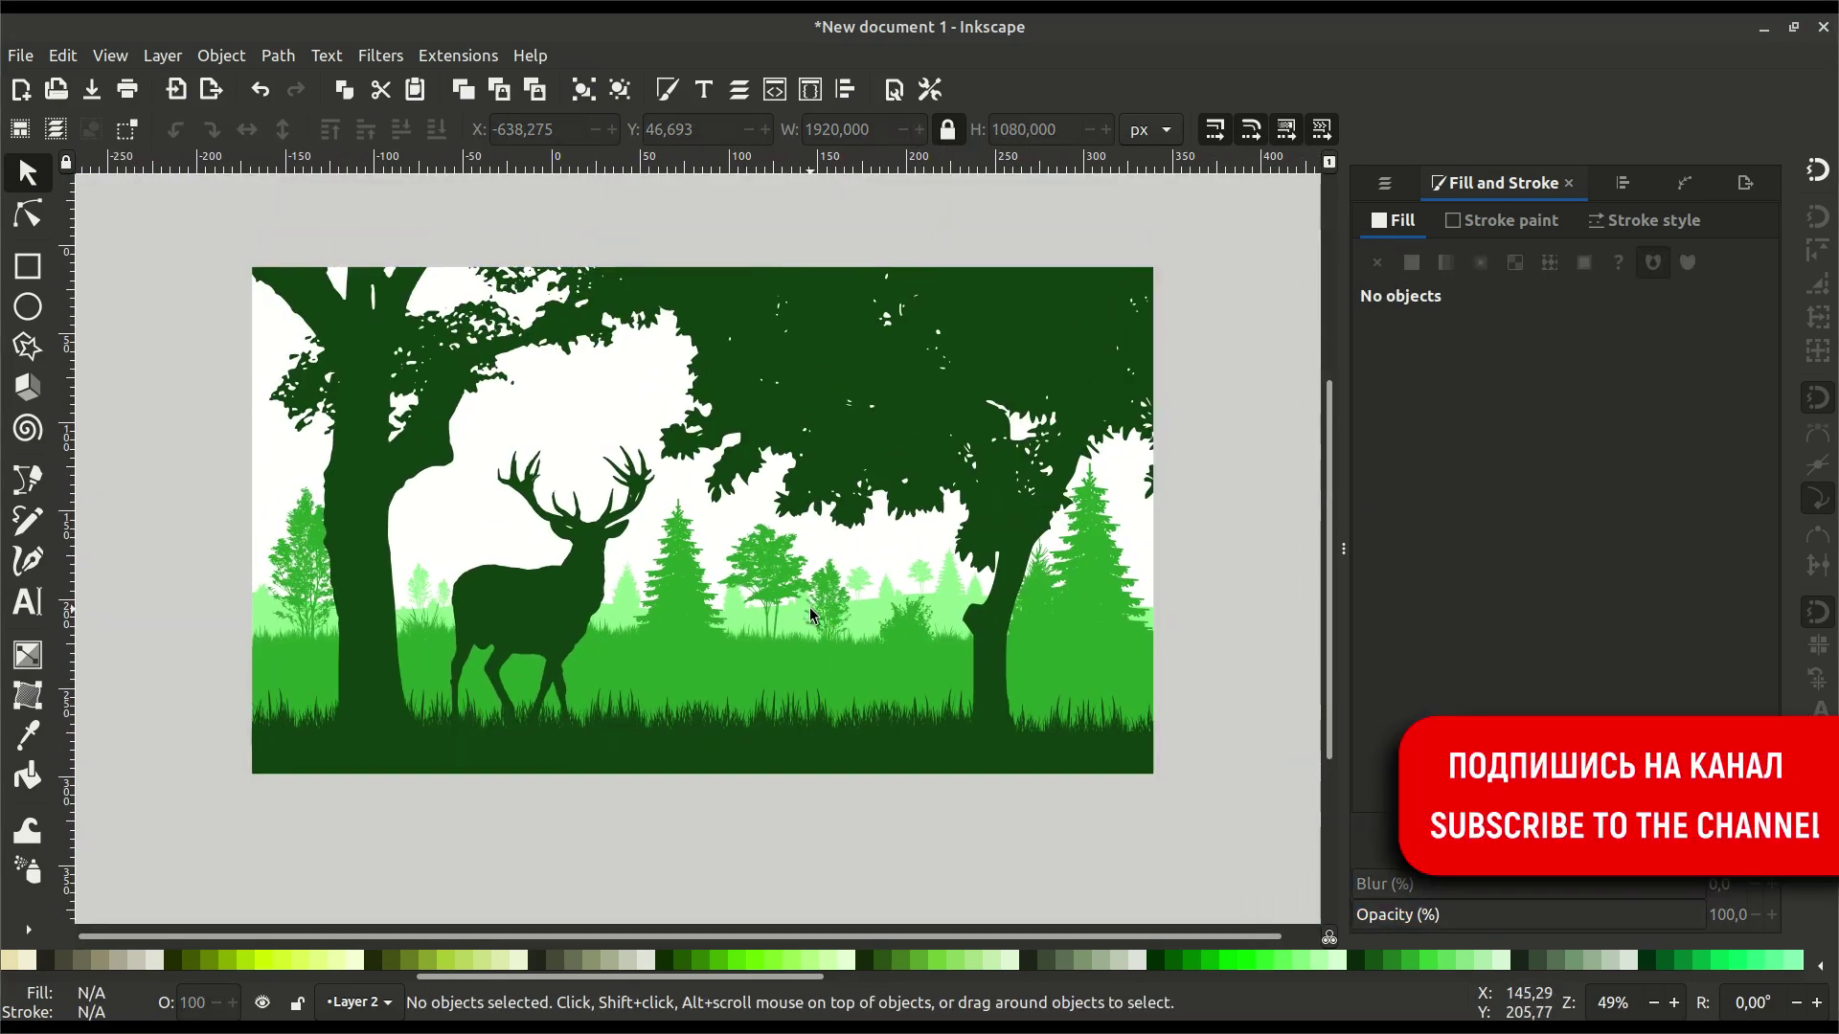
pyautogui.moveTo(681, 583); pyautogui.dragTo(707, 555)
pyautogui.scroll(1, 707, 556)
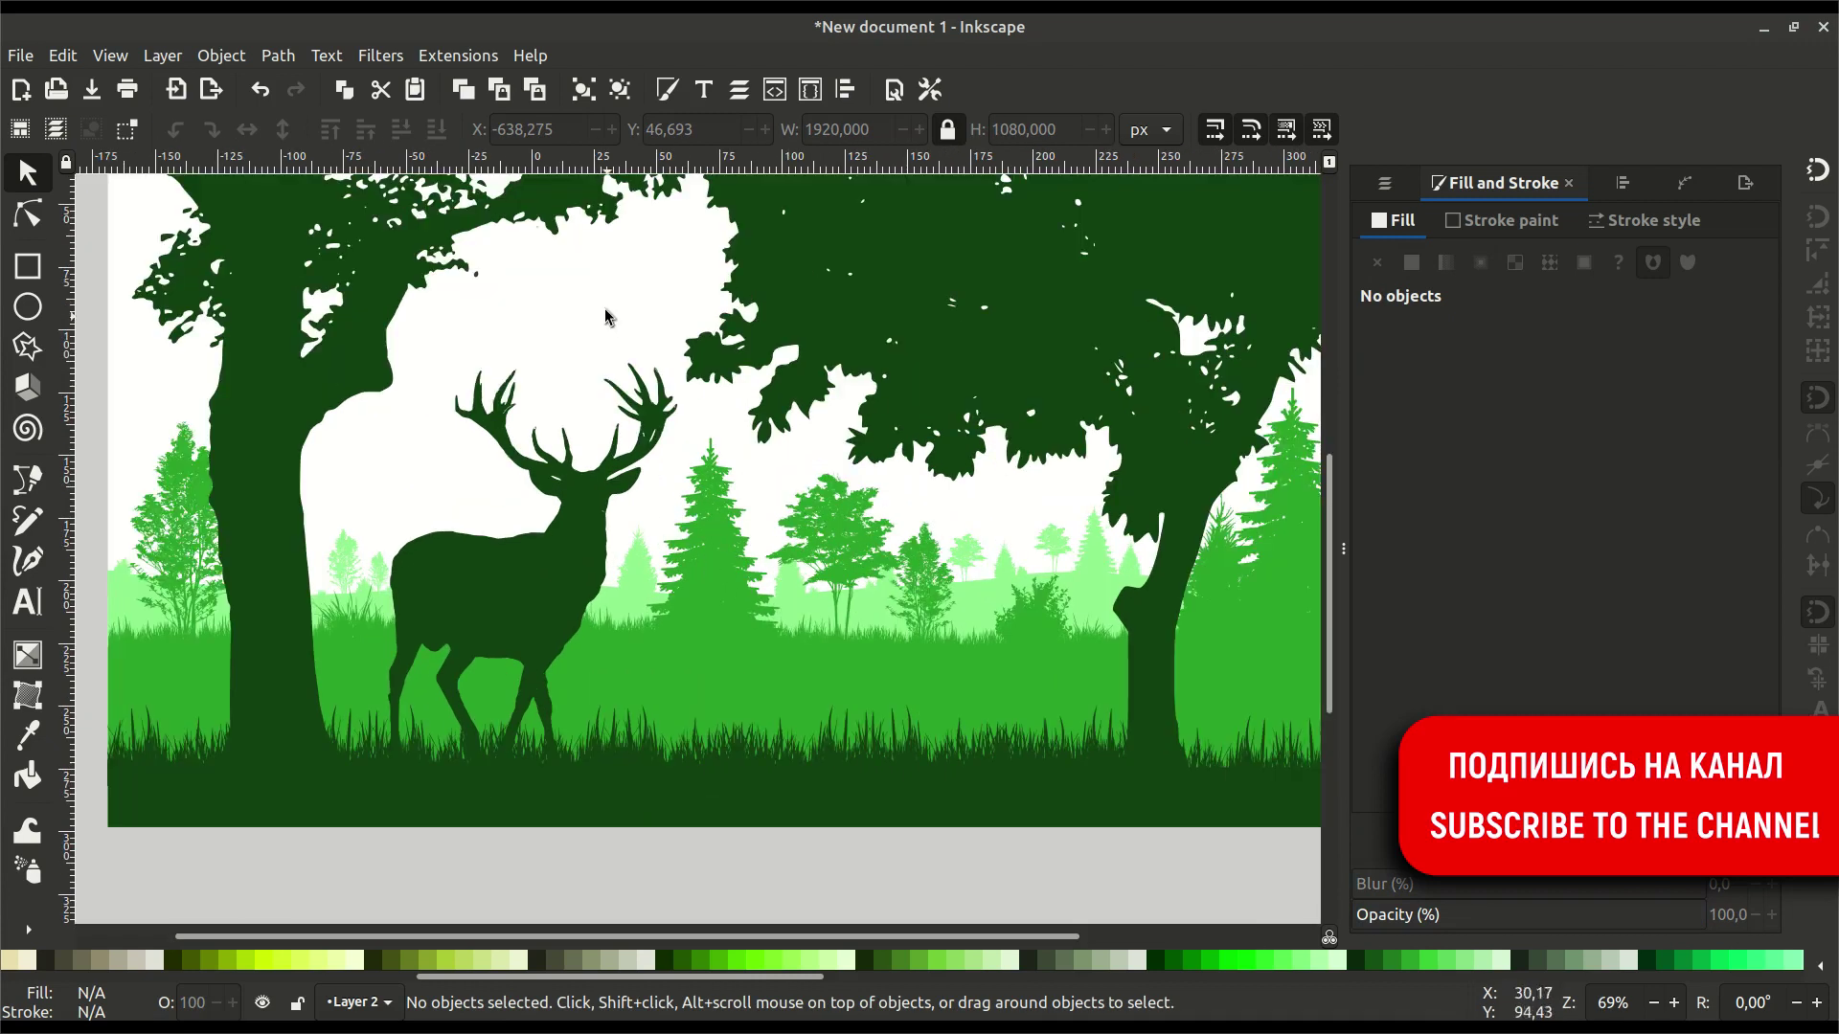
# Fill the white background rectangle with the hill's pale green and lighten that fill to ebffebff.
pyautogui.click(606, 314)
pyautogui.click(1418, 791)
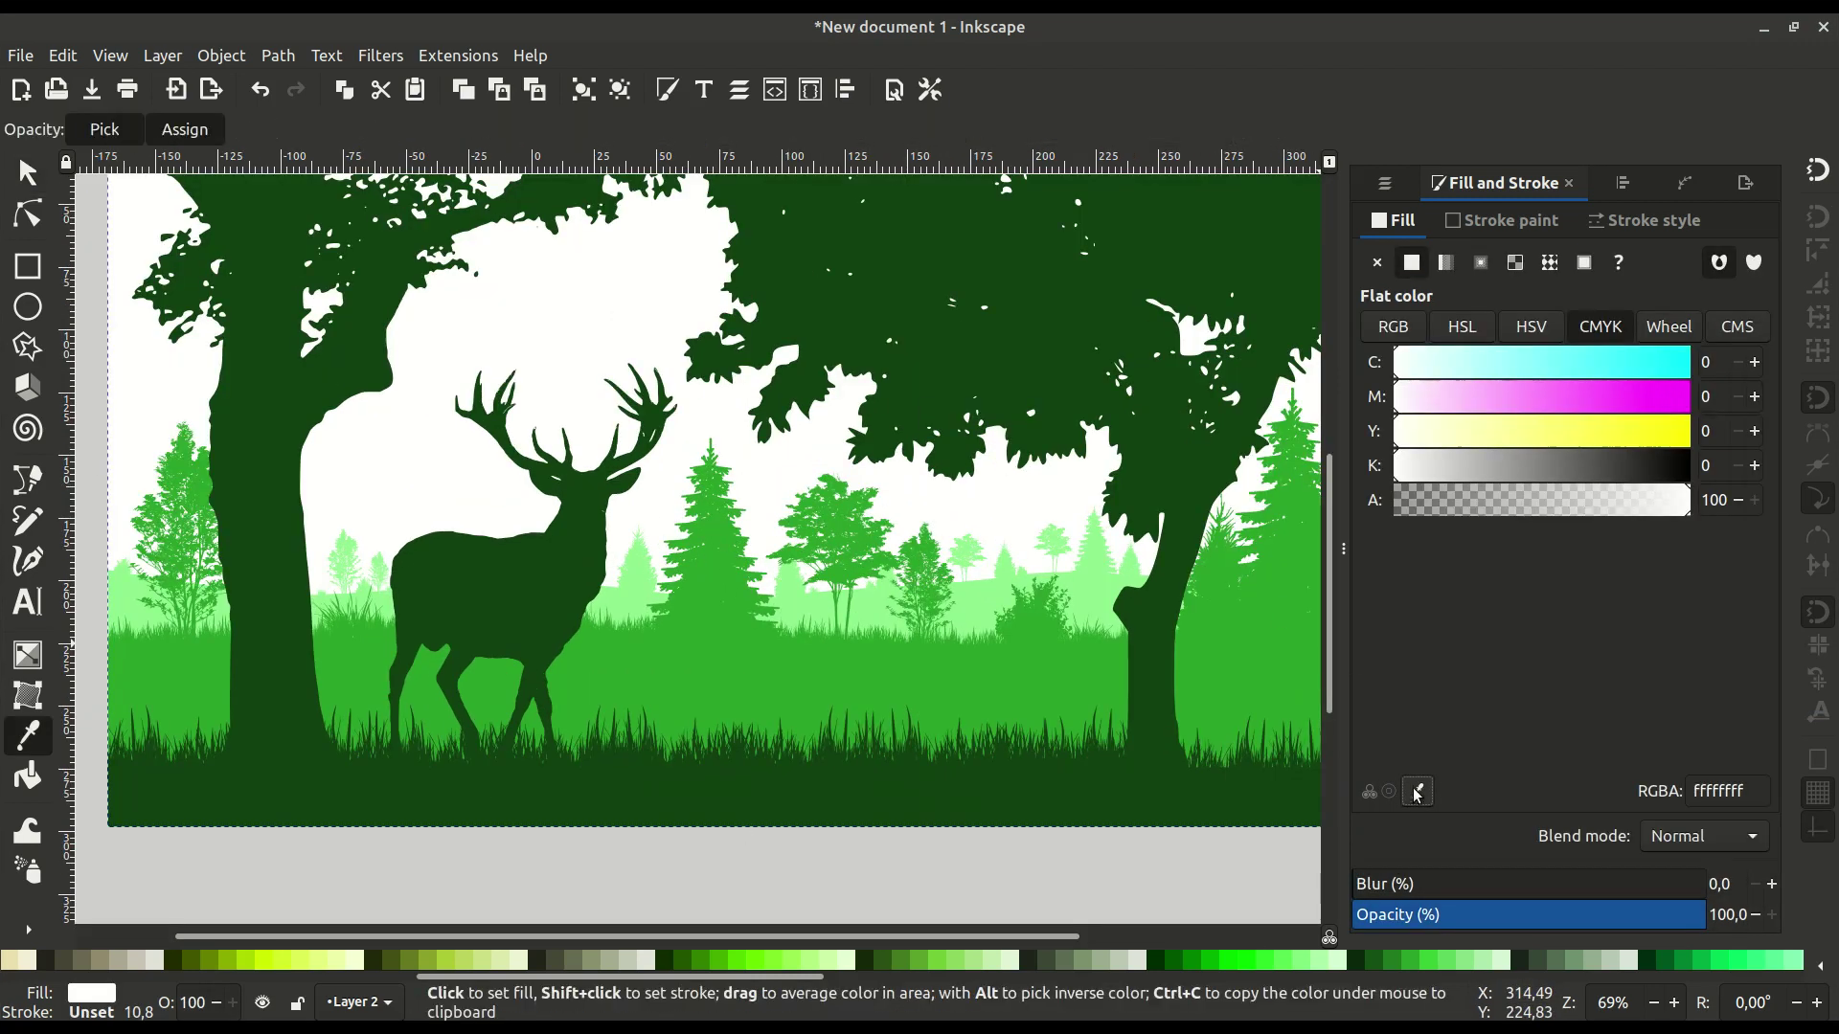
pyautogui.click(634, 581)
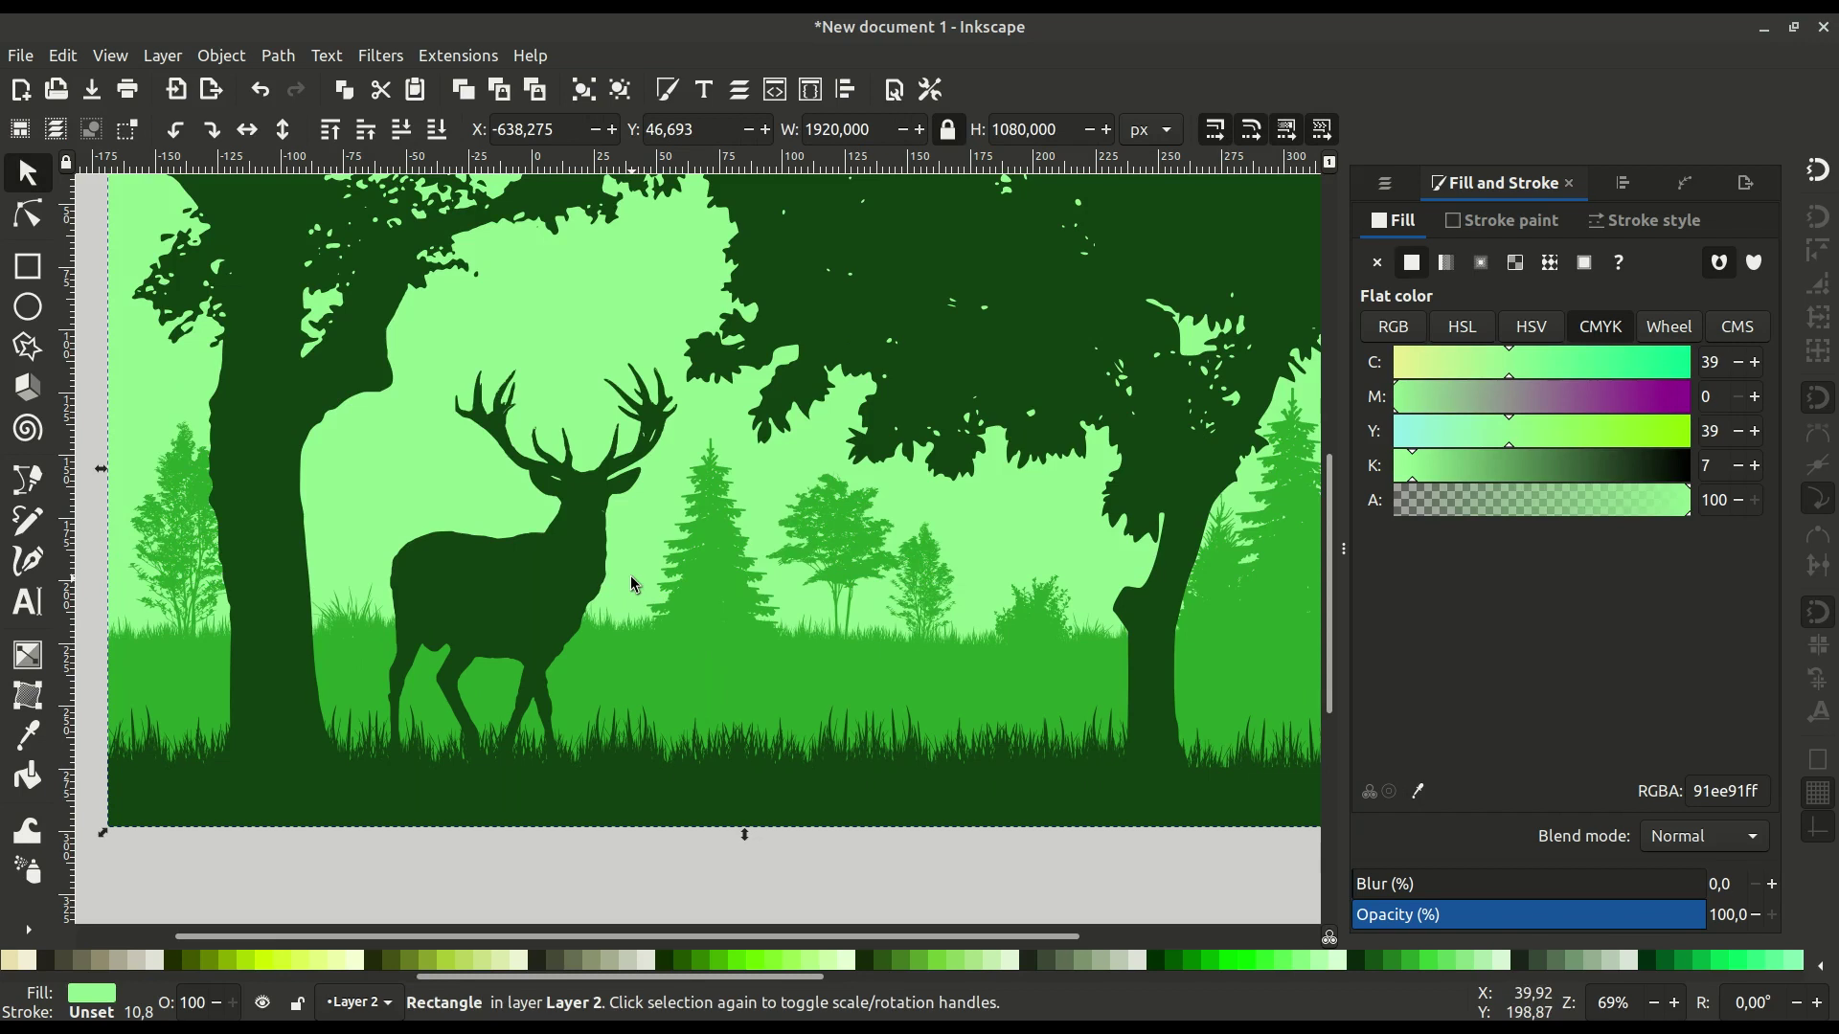
pyautogui.click(1679, 330)
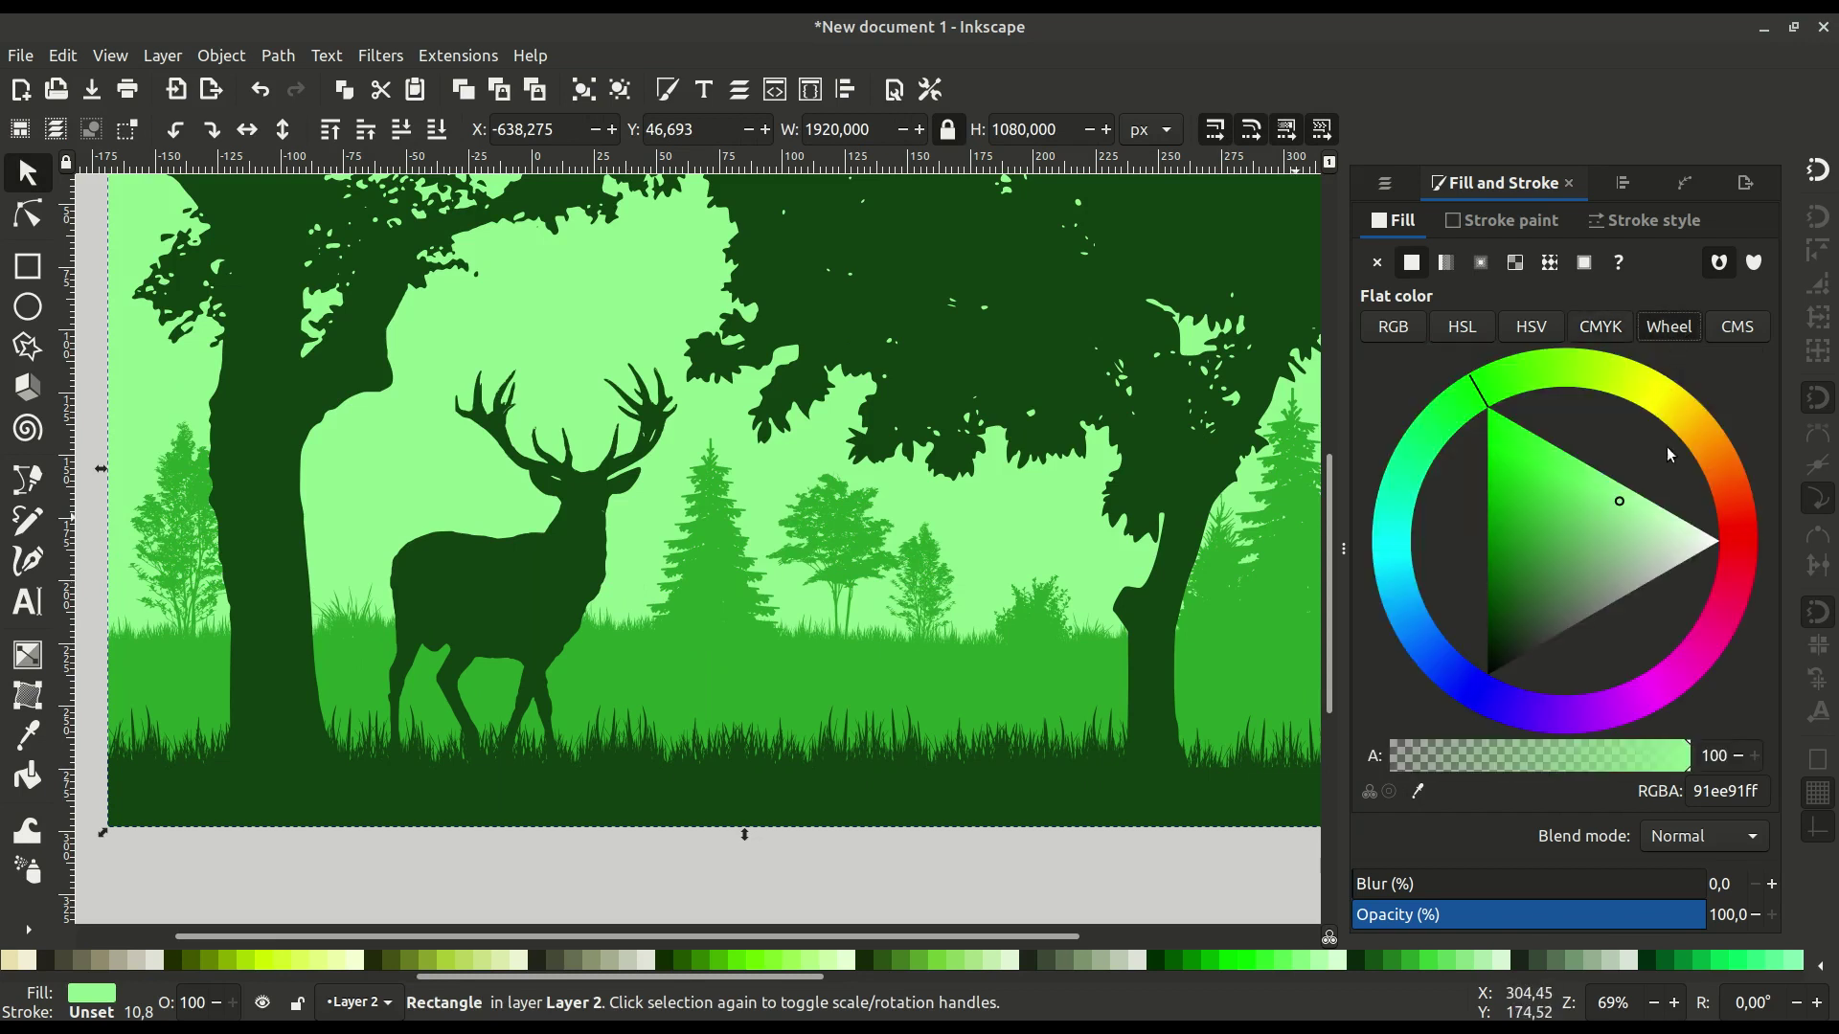
pyautogui.moveTo(1658, 523); pyautogui.dragTo(1735, 525)
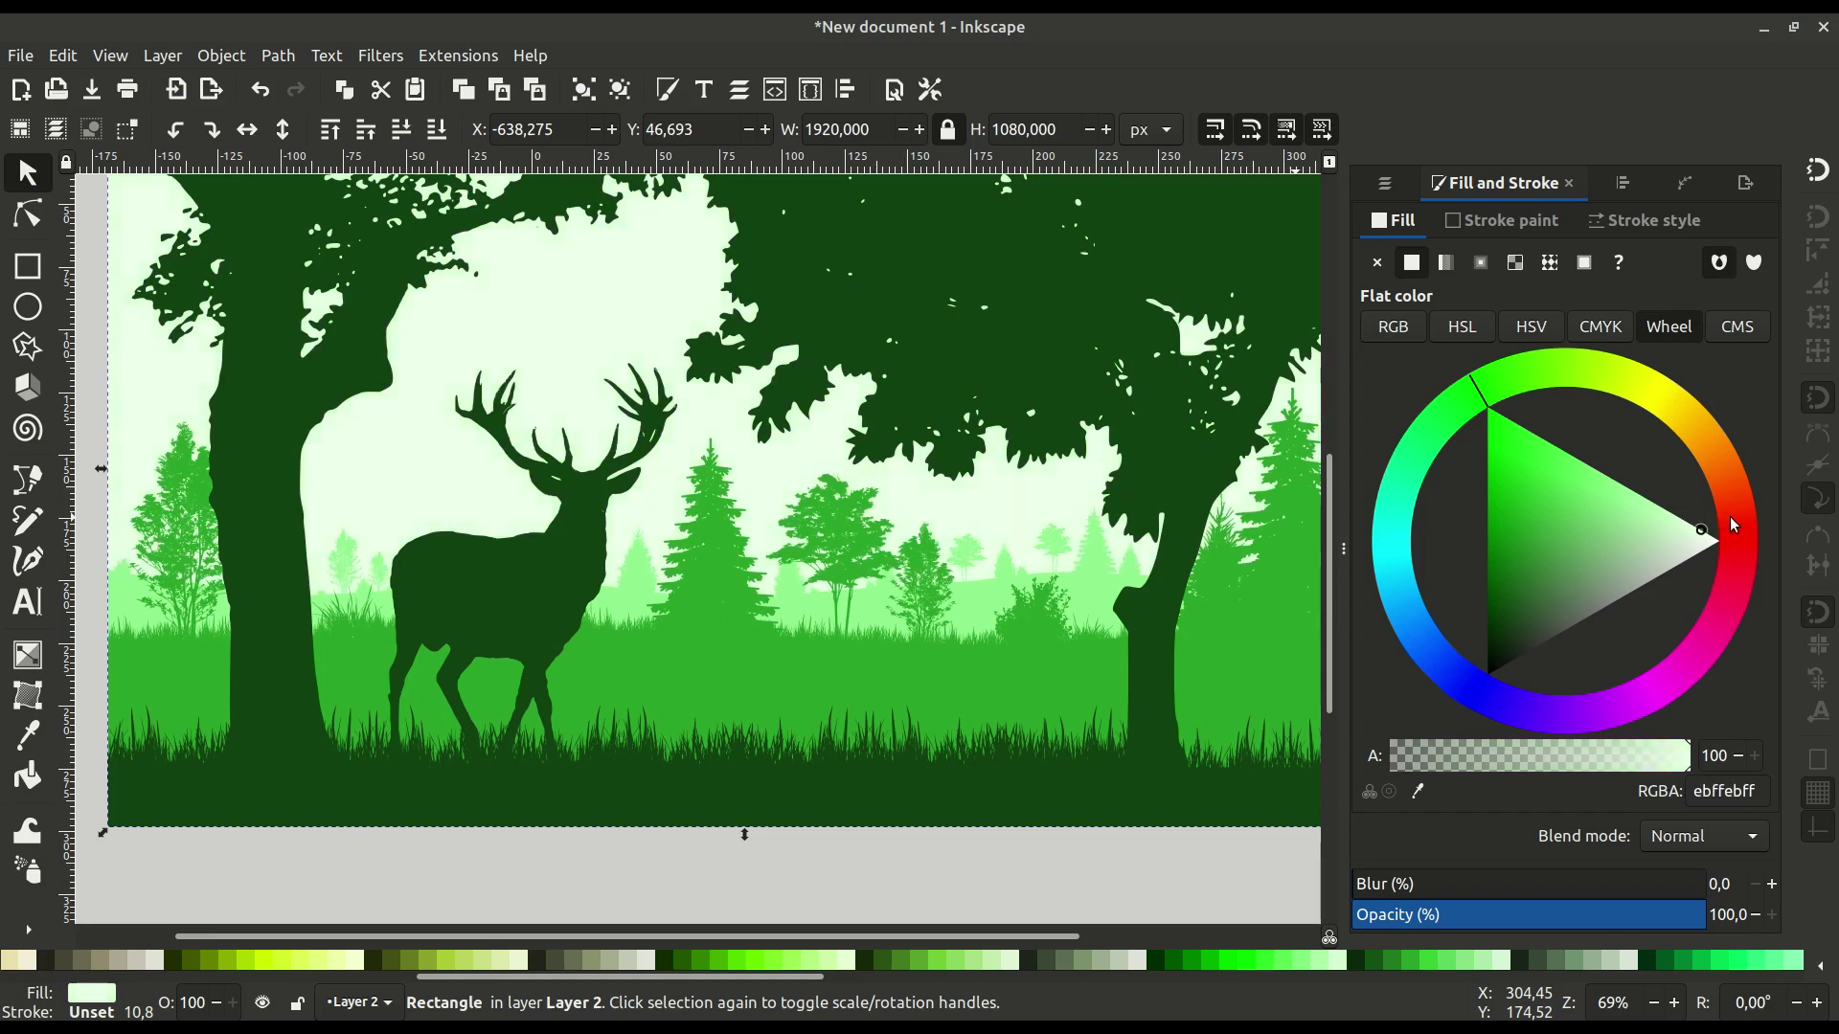
pyautogui.click(1018, 873)
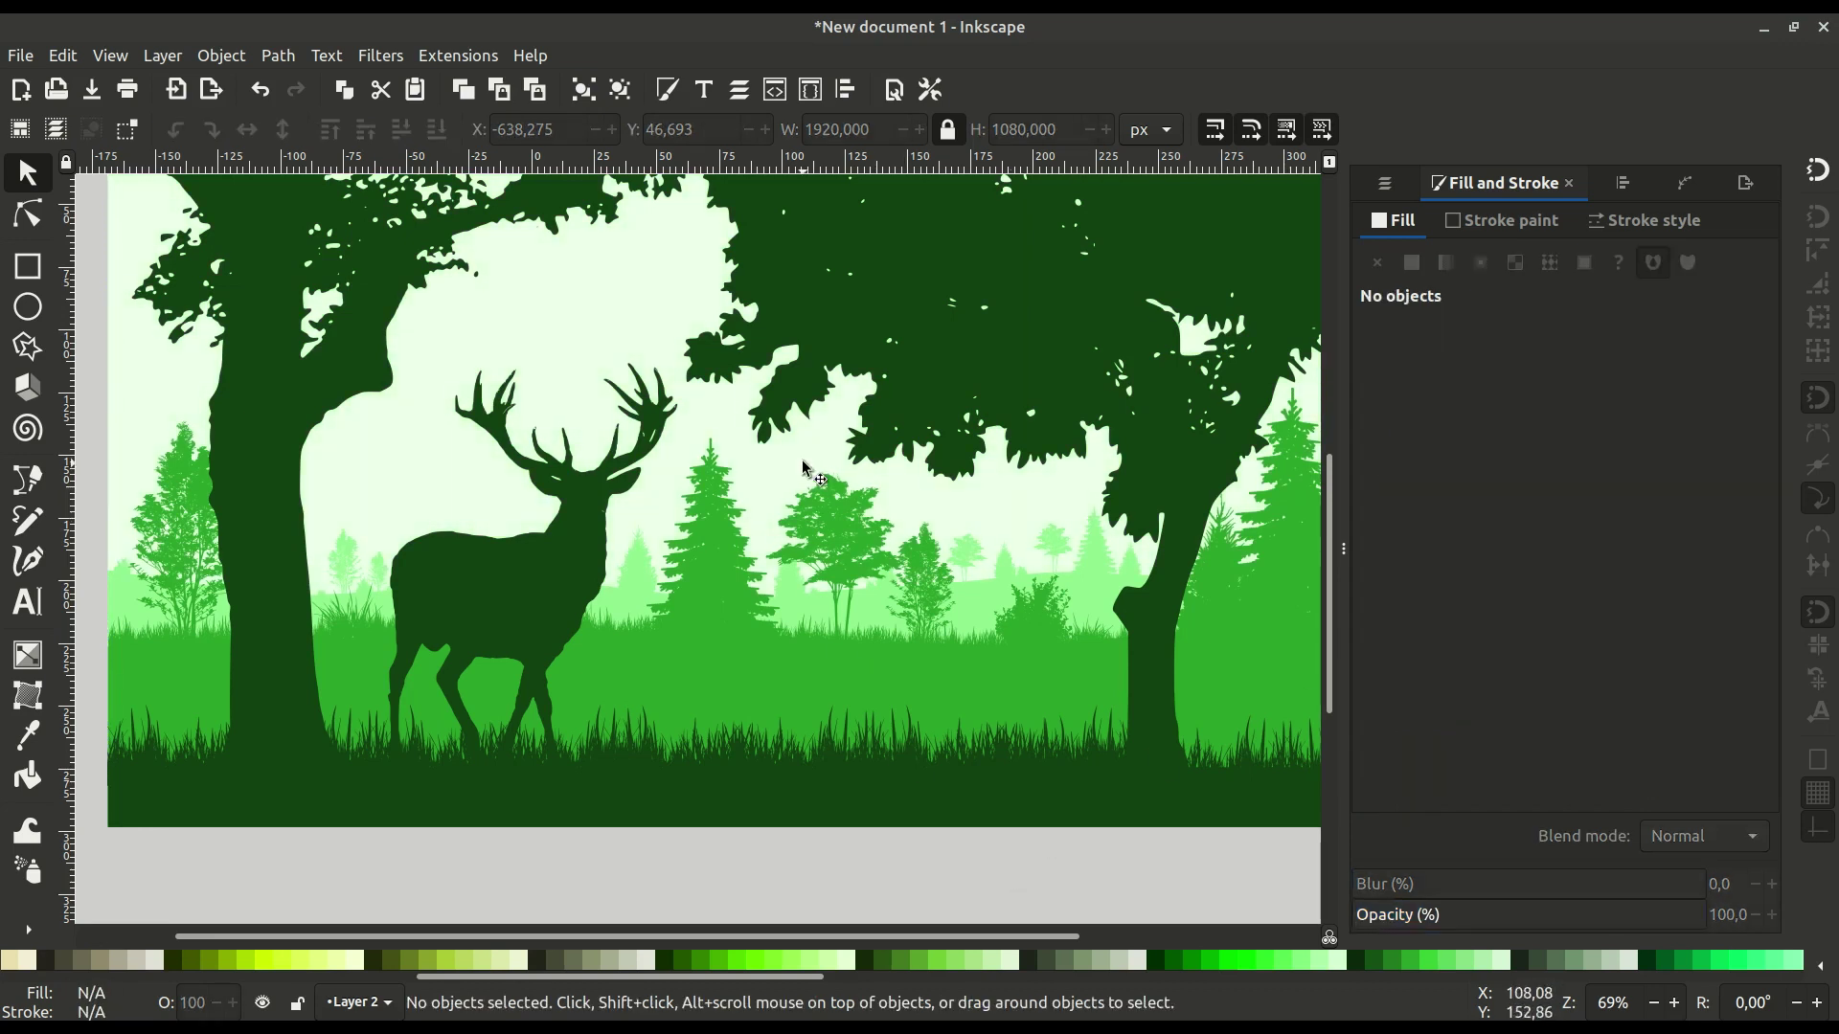
# Examine the overall composition and tonal layering of the landscape at page and close-up scale.
pyautogui.scroll(2, 764, 554)
pyautogui.hscroll(1, 747, 556)
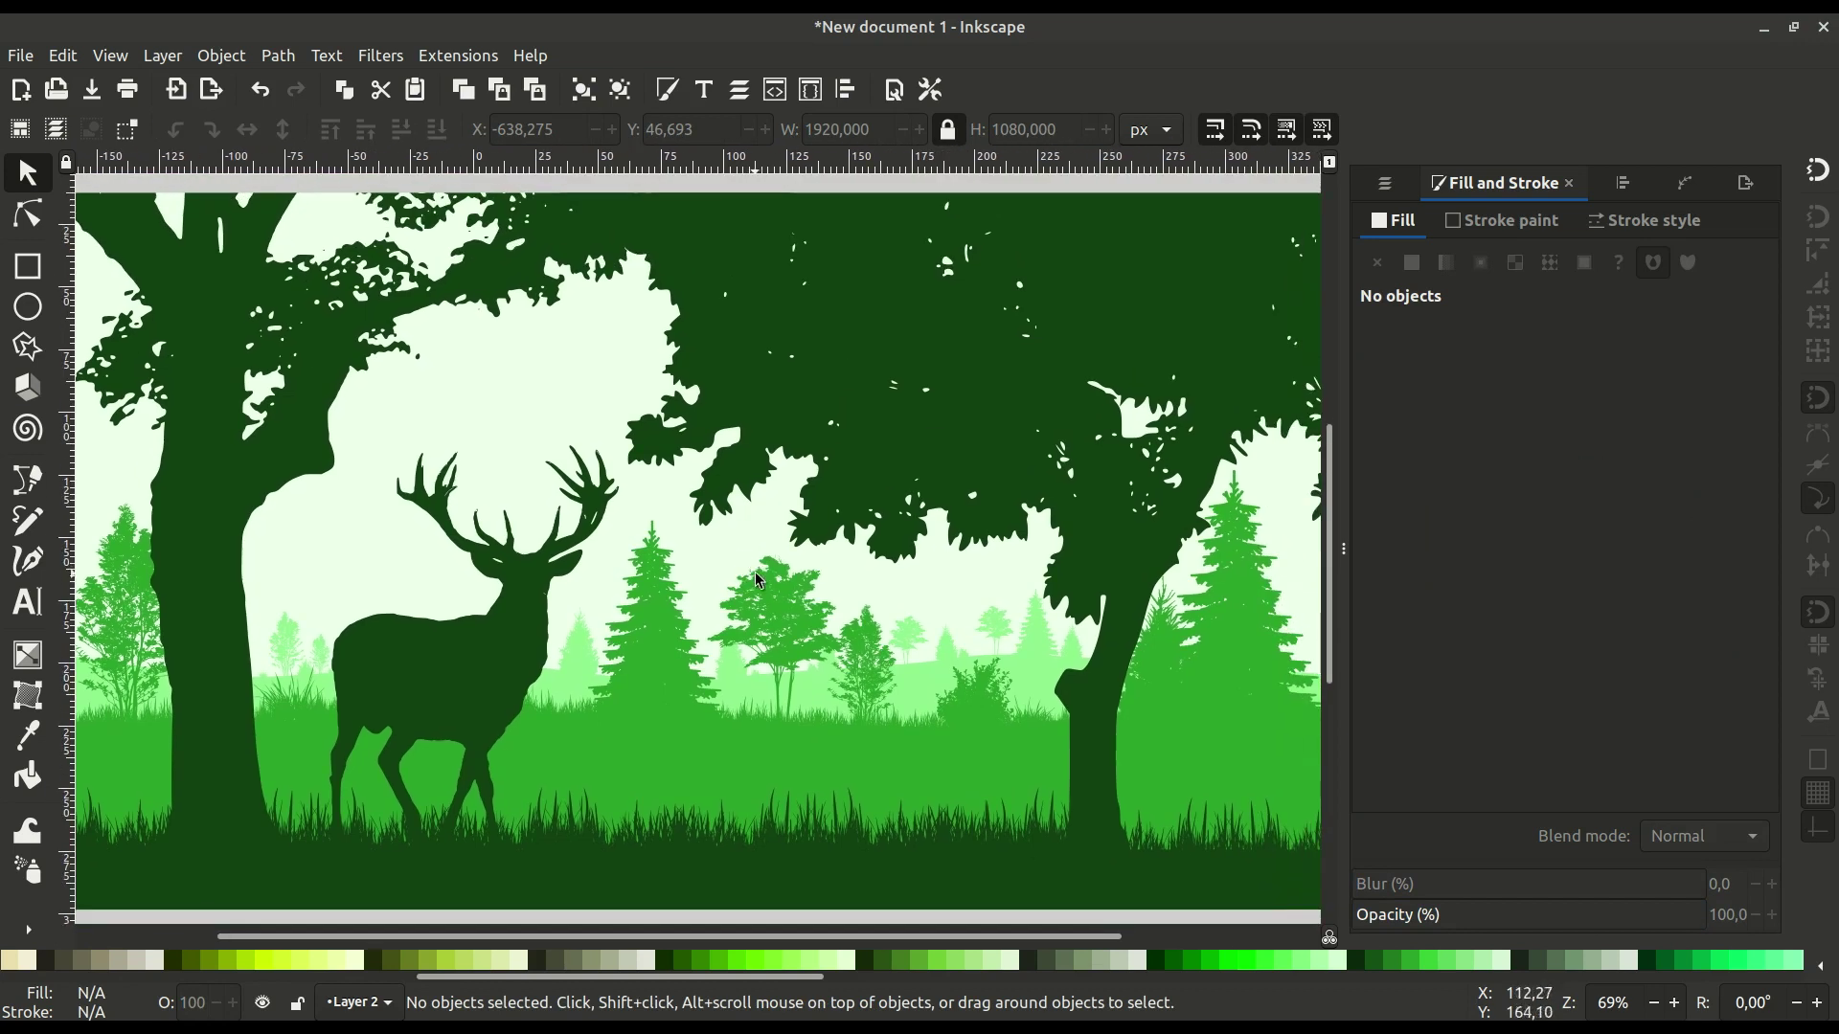
pyautogui.keyDown('ctrl'); pyautogui.scroll(-1, 755, 572); pyautogui.keyUp('ctrl')
pyautogui.hscroll(-1, 775, 562)
pyautogui.keyDown('ctrl'); pyautogui.scroll(1, 791, 574); pyautogui.keyUp('ctrl')
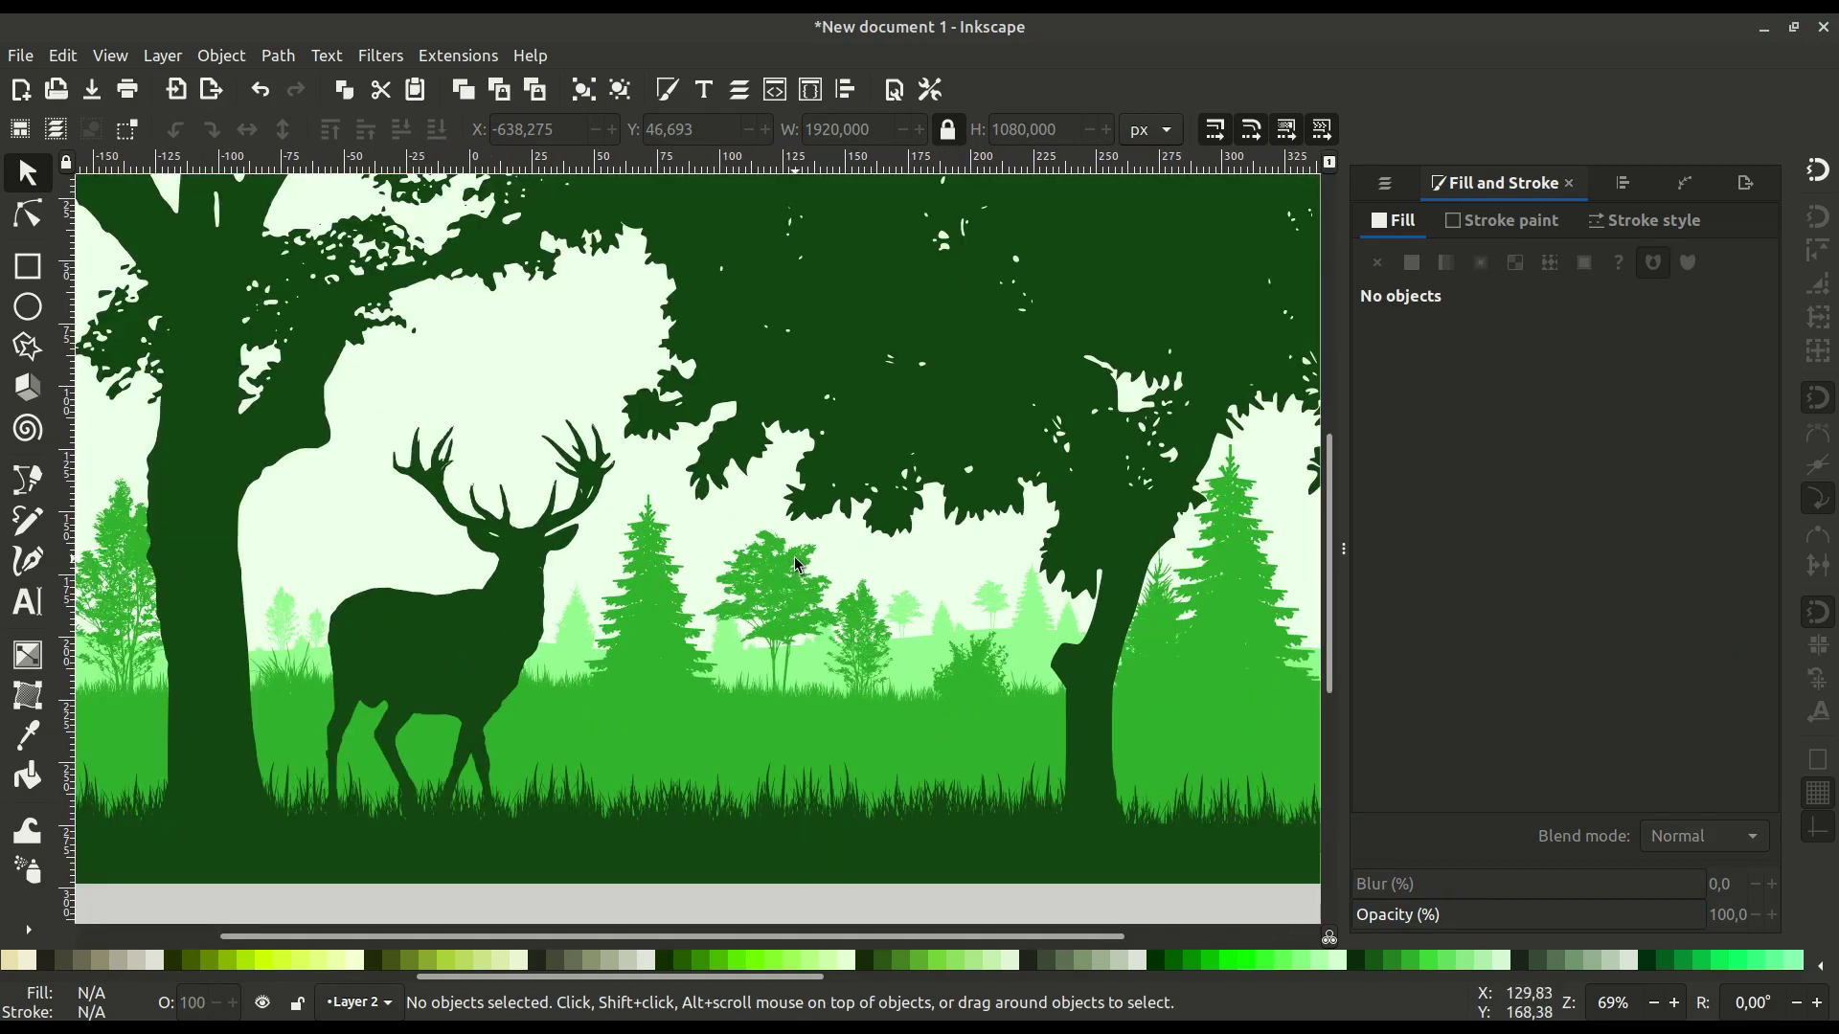
pyautogui.keyDown('ctrl'); pyautogui.scroll(-1, 795, 591); pyautogui.keyUp('ctrl')
pyautogui.scroll(-1, 804, 580)
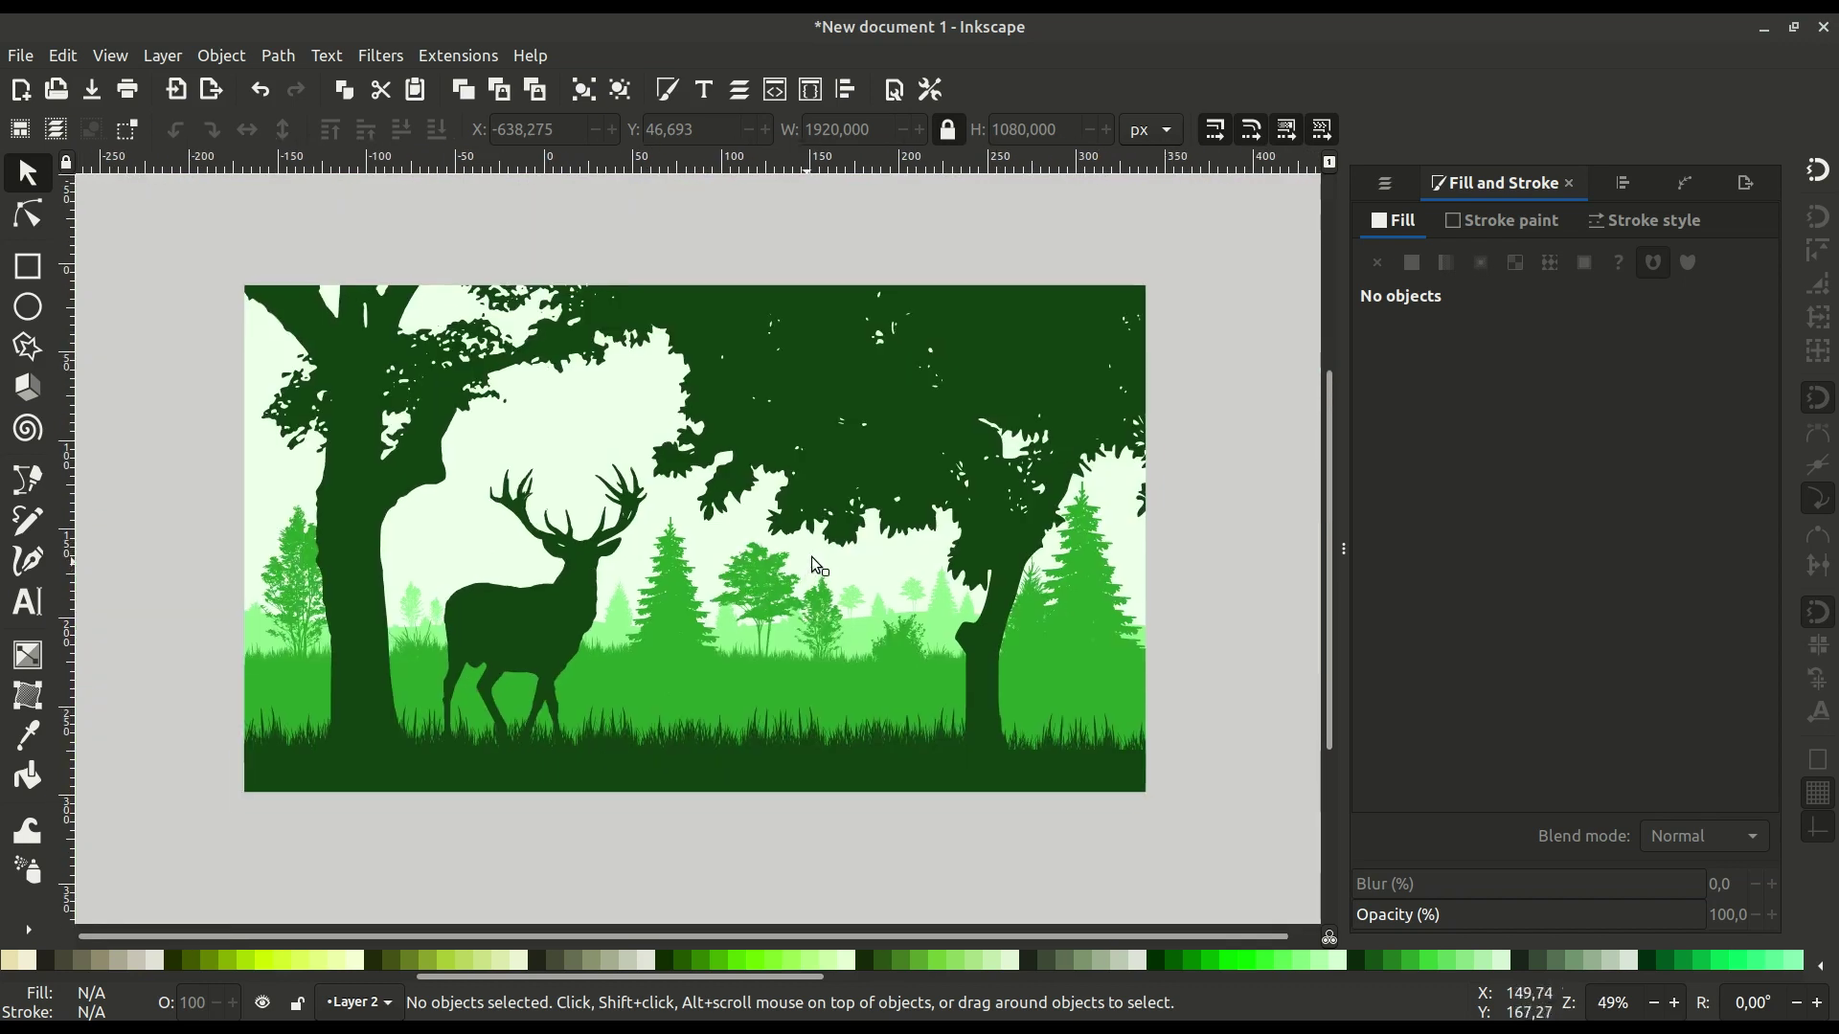
pyautogui.click(1677, 1003)
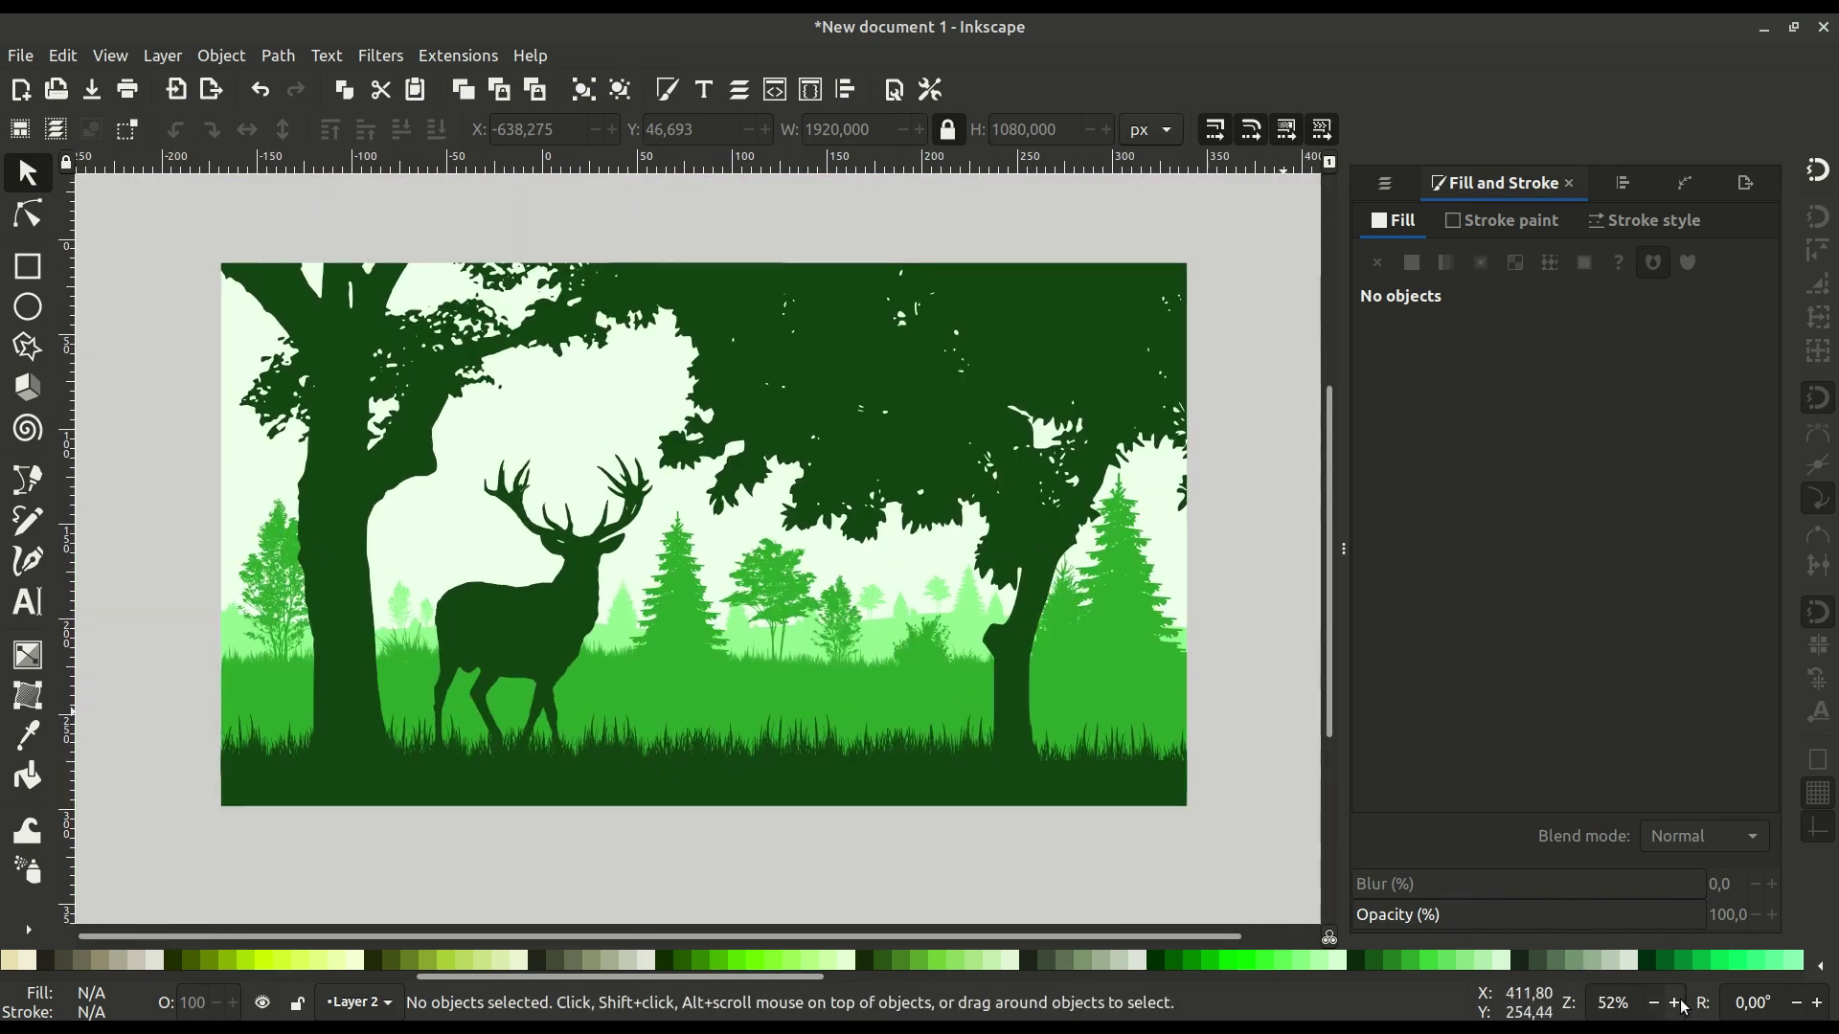
pyautogui.click(1677, 1003)
pyautogui.click(1676, 1003)
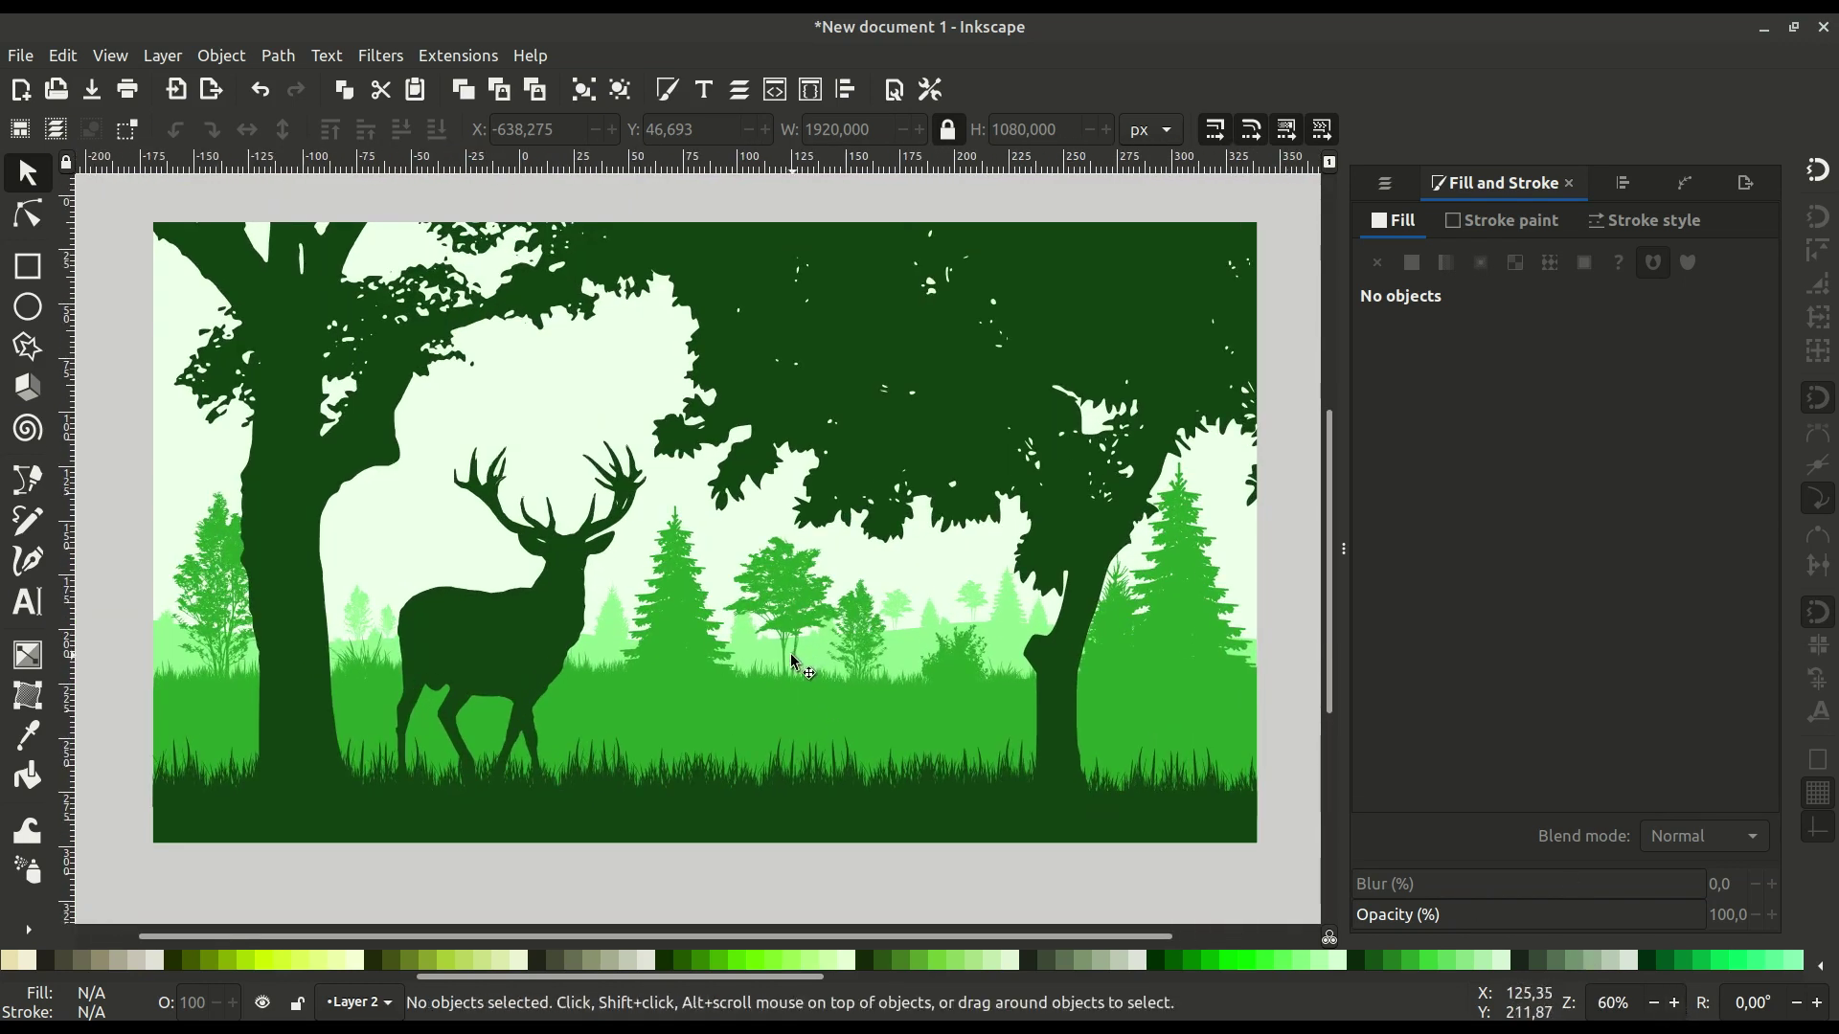
pyautogui.keyDown('ctrl'); pyautogui.scroll(1, 804, 713); pyautogui.keyUp('ctrl')
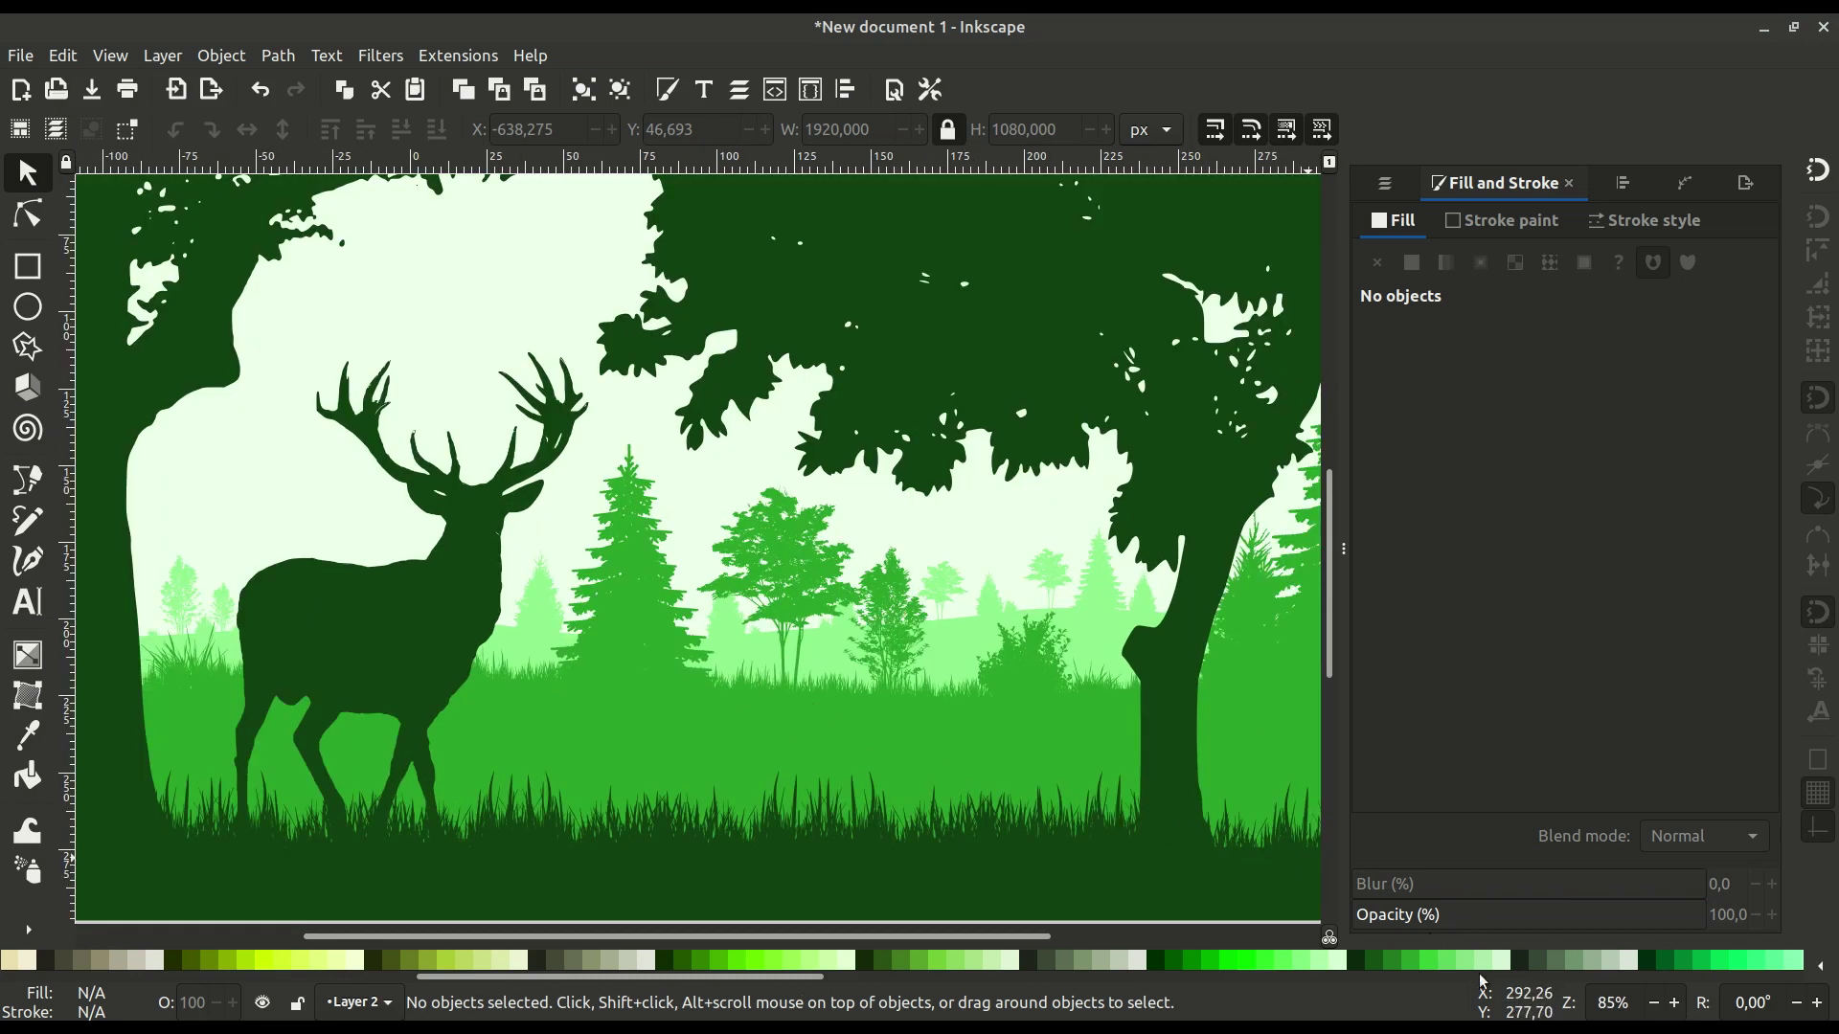
pyautogui.click(1656, 1004)
pyautogui.click(1656, 1003)
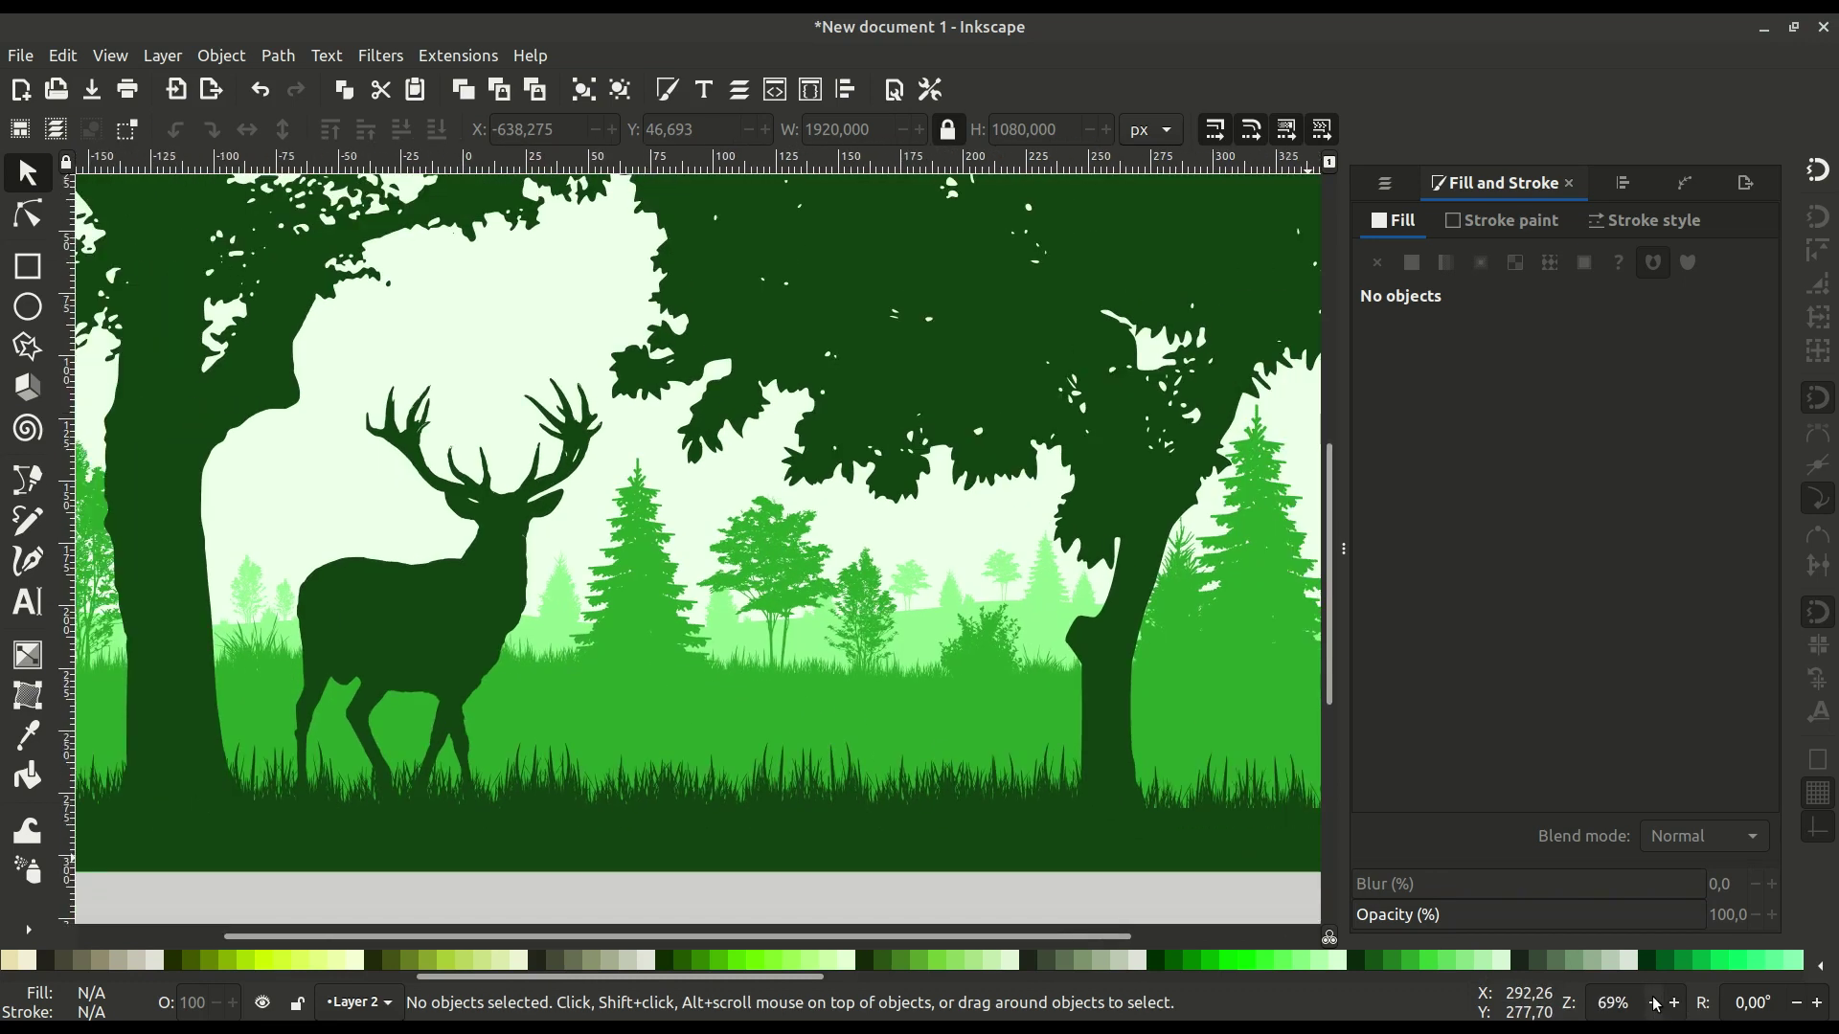
pyautogui.click(1656, 1004)
pyautogui.click(1655, 1003)
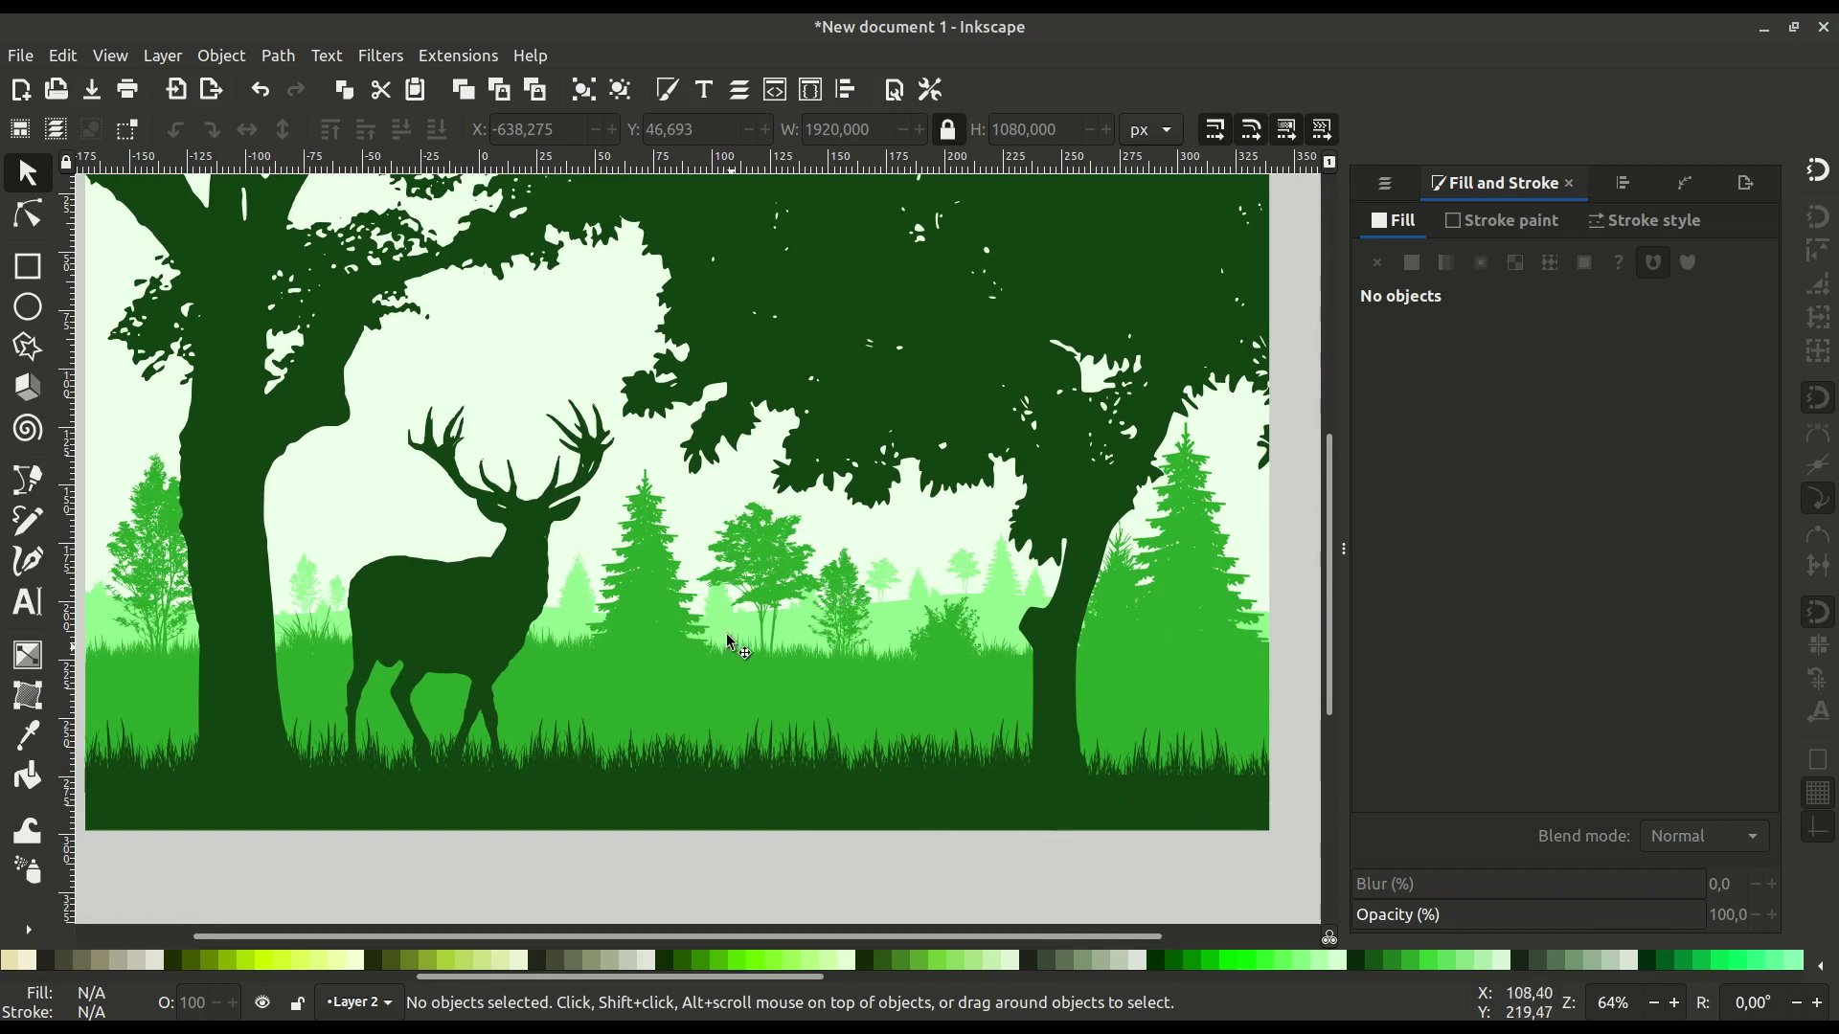
pyautogui.moveTo(725, 633); pyautogui.dragTo(738, 657)
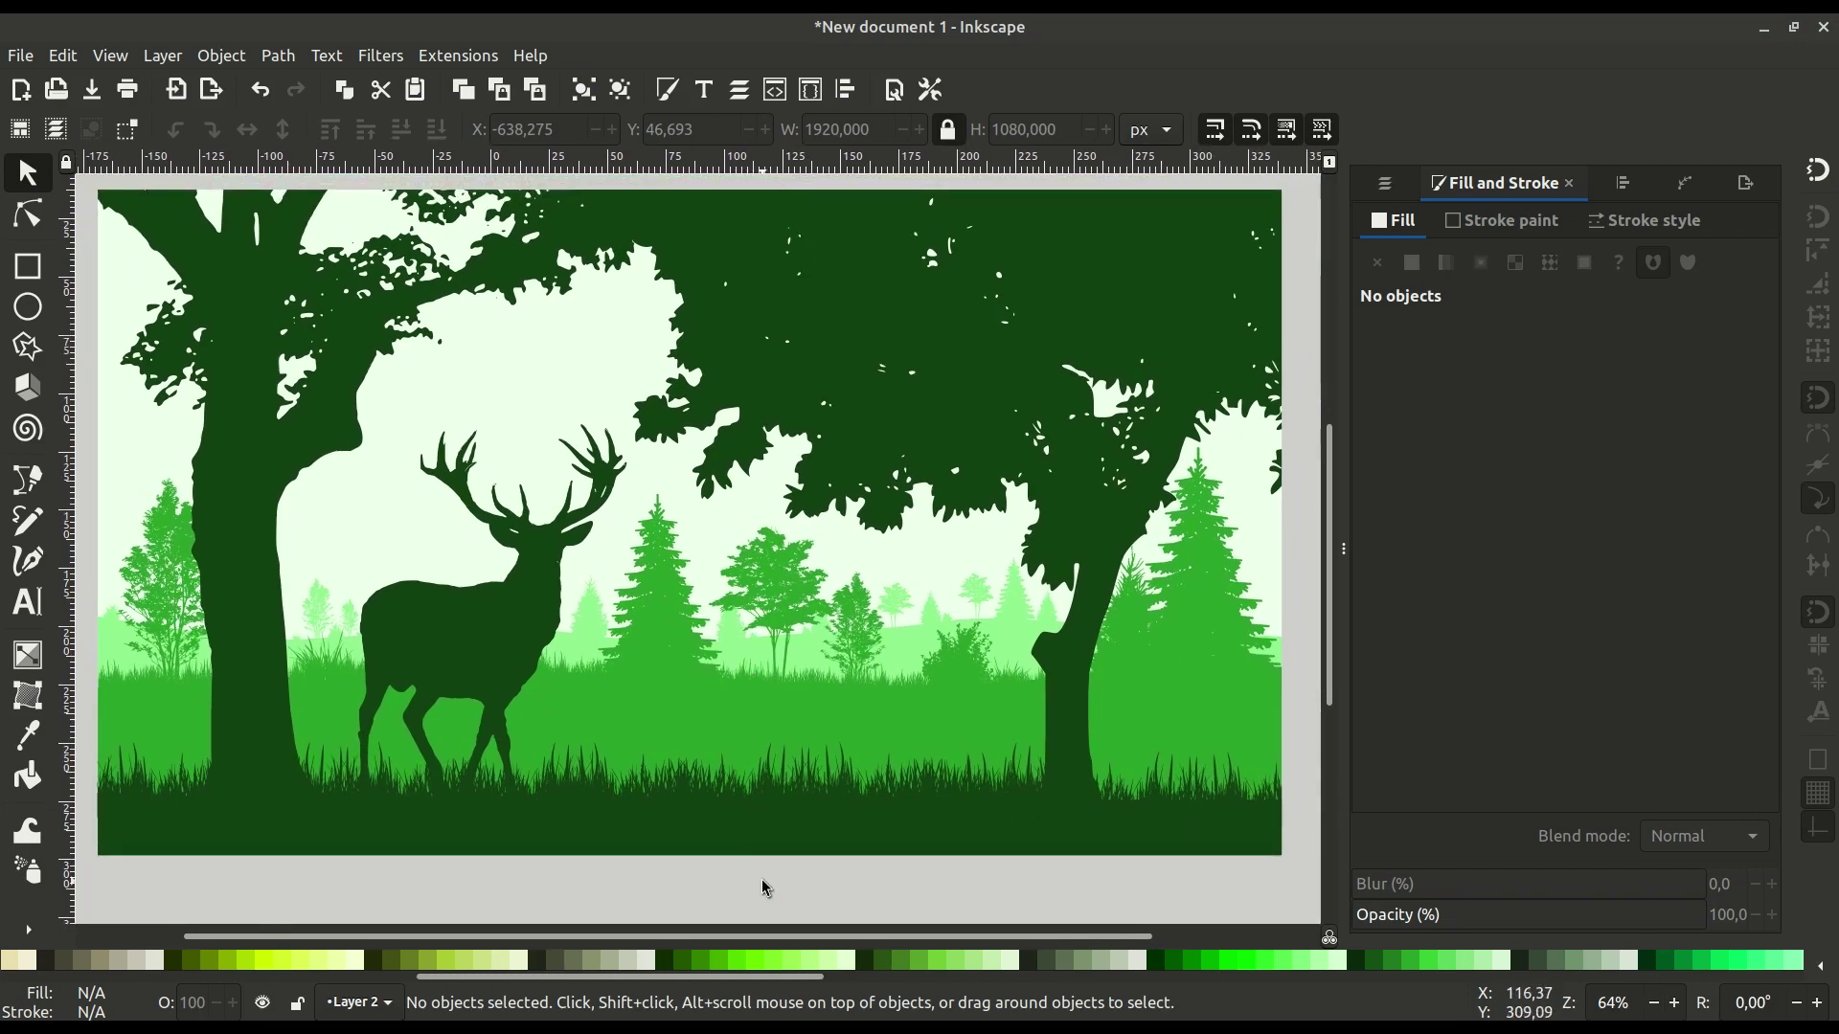
# Enlarge the deer to about 500 by 704 px and reposition it with its feet in the dark foreground grass.
pyautogui.click(486, 620)
pyautogui.moveTo(633, 422); pyautogui.dragTo(695, 368)
pyautogui.moveTo(556, 563)
pyautogui.mouseDown()
pyautogui.moveTo(536, 579)
pyautogui.moveTo(546, 561)
pyautogui.mouseUp()
pyautogui.click(712, 902)
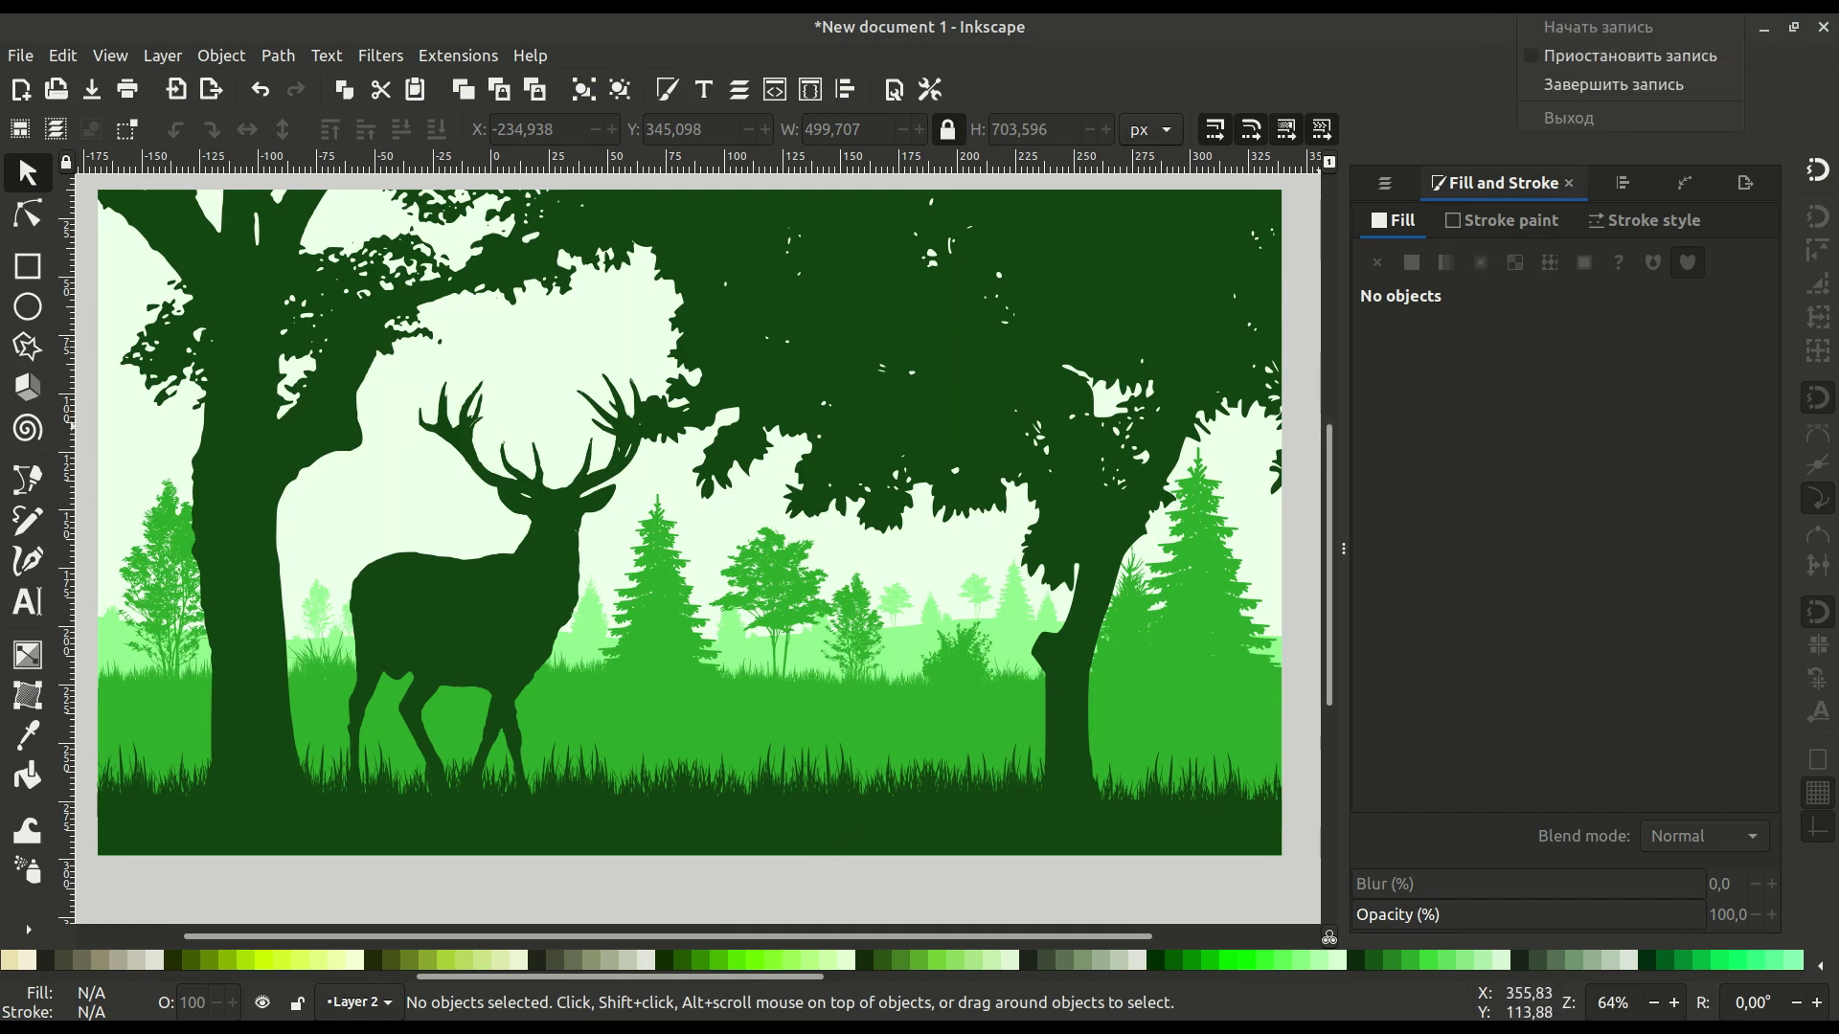
pyautogui.click(1571, 84)
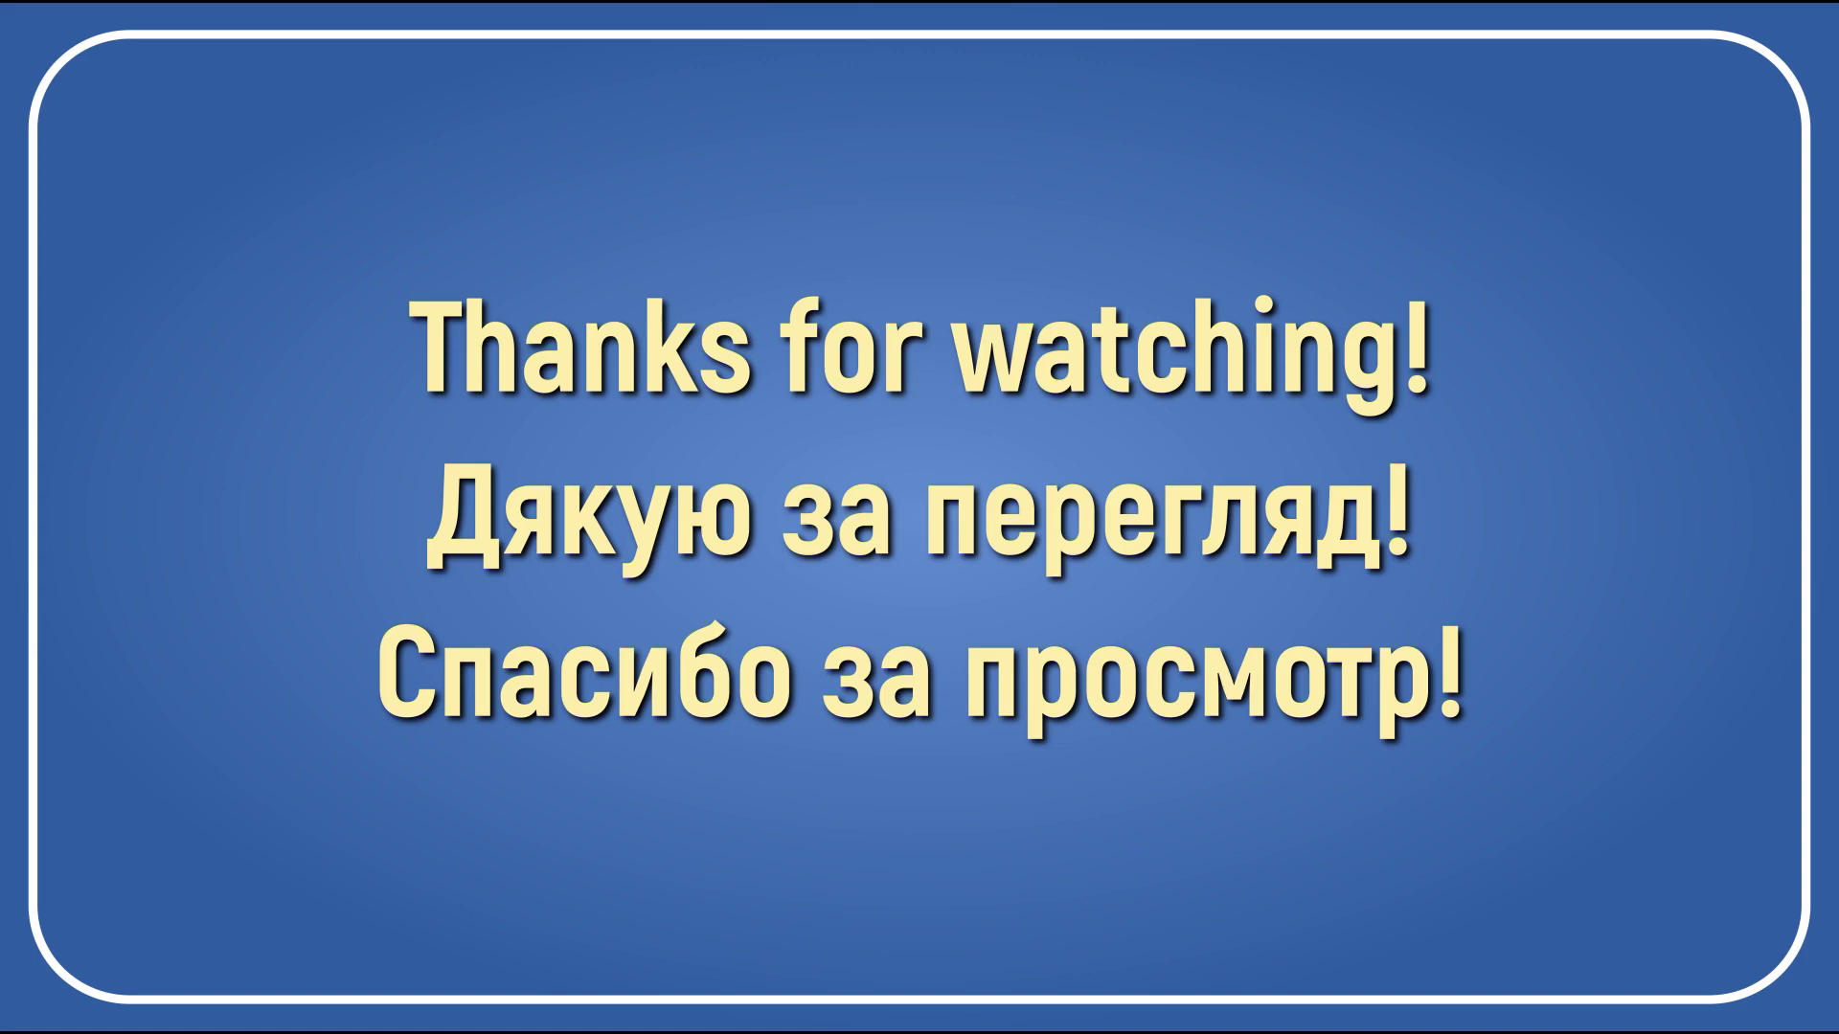